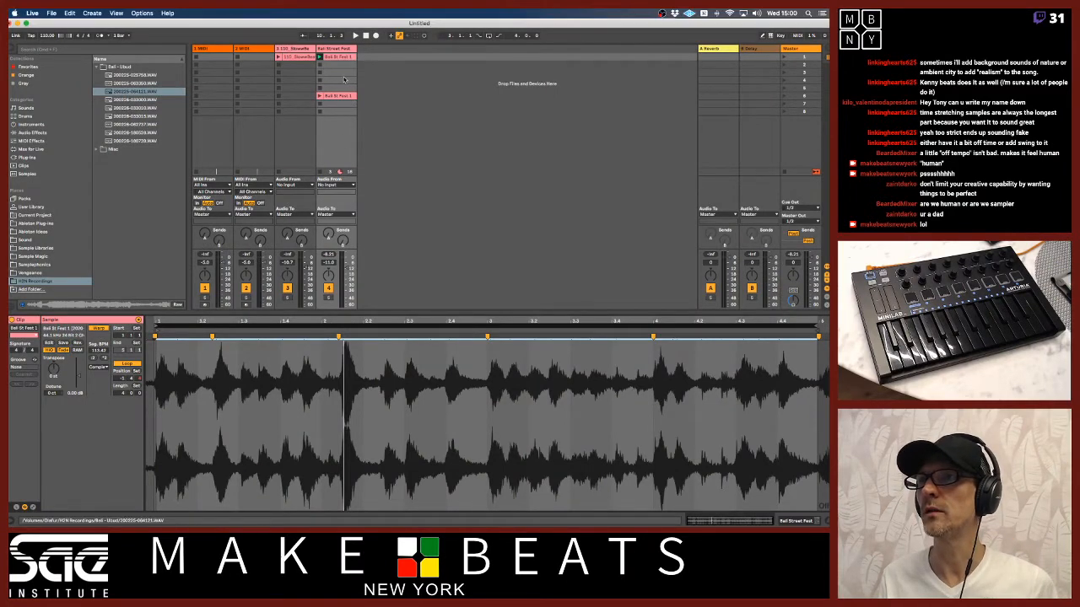
- Move the scene 1 Bali St Fest 1 clip to a new audio track and the remaining festival clip up to scene 3
drag(337, 56, 374, 57)
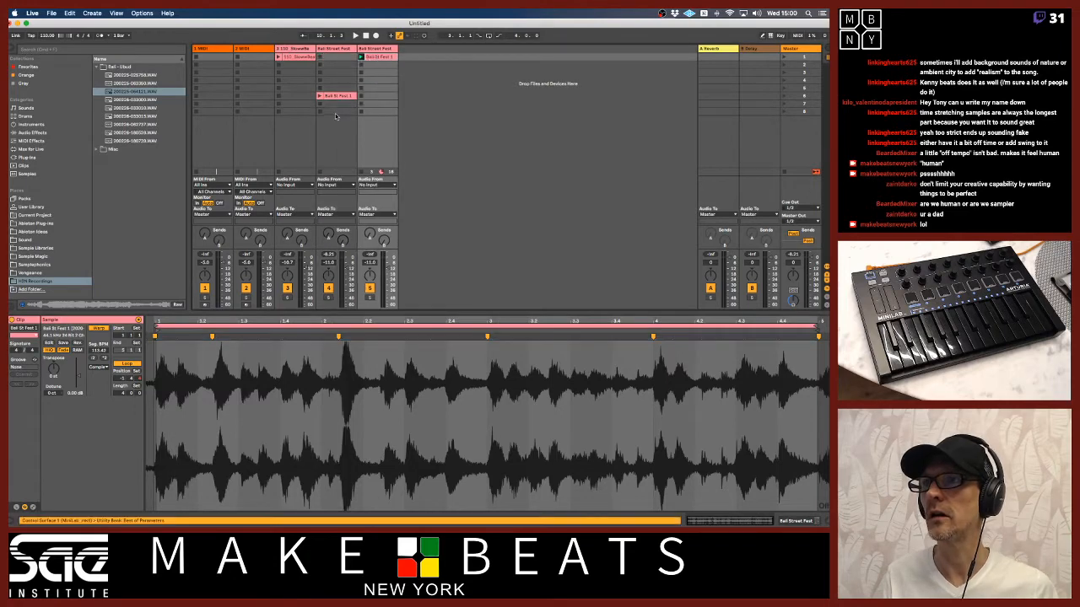
drag(338, 99, 346, 74)
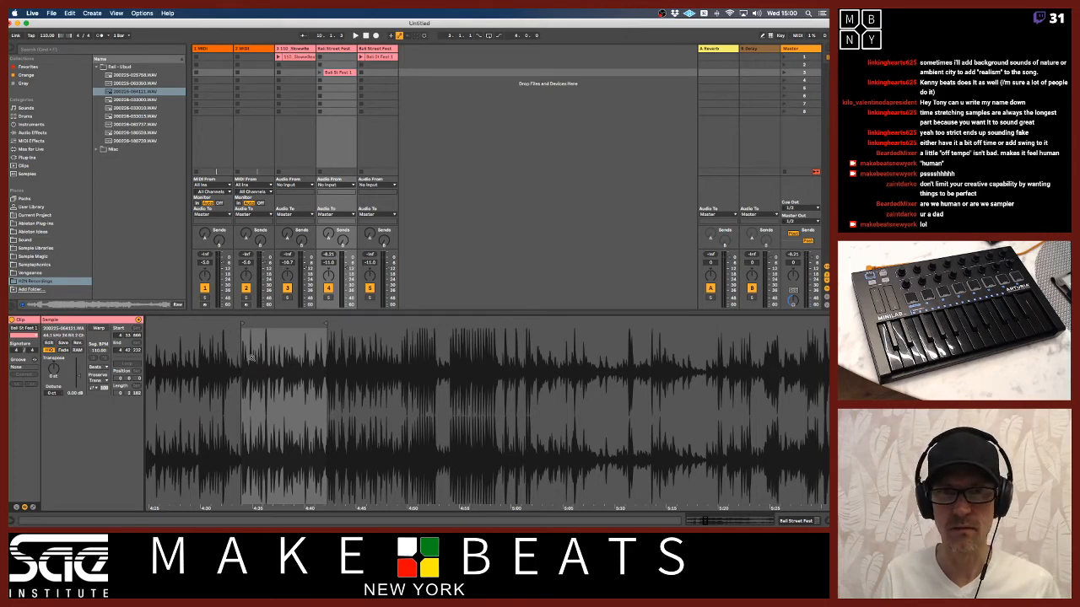
- Set the scene 3 clip's start marker to about 15:10 and end marker to about 16:00 in the recording, and play it
drag(241, 355, 313, 314)
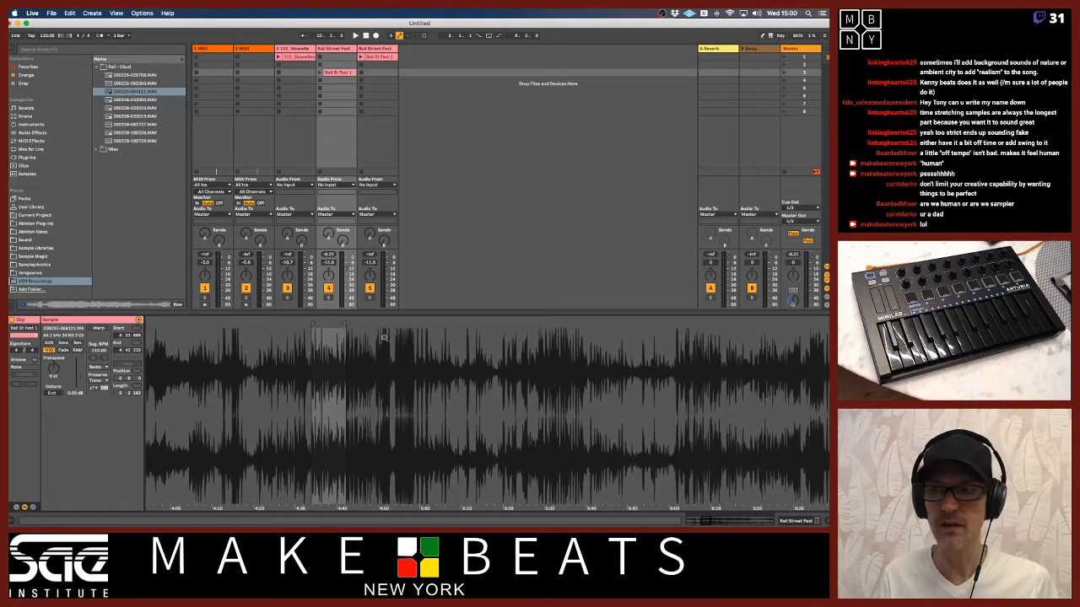
mouse_move(345, 323)
mouse_down()
mouse_move(701, 323)
mouse_move(701, 287)
mouse_up()
drag(322, 324, 699, 318)
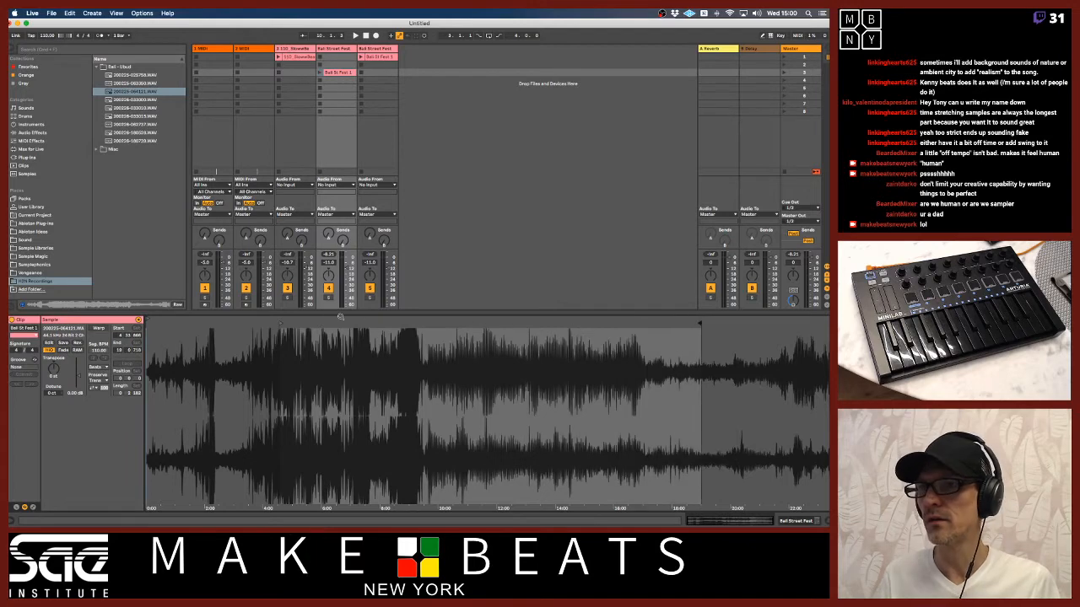
mouse_move(297, 323)
mouse_down()
mouse_move(619, 323)
mouse_move(589, 323)
mouse_up()
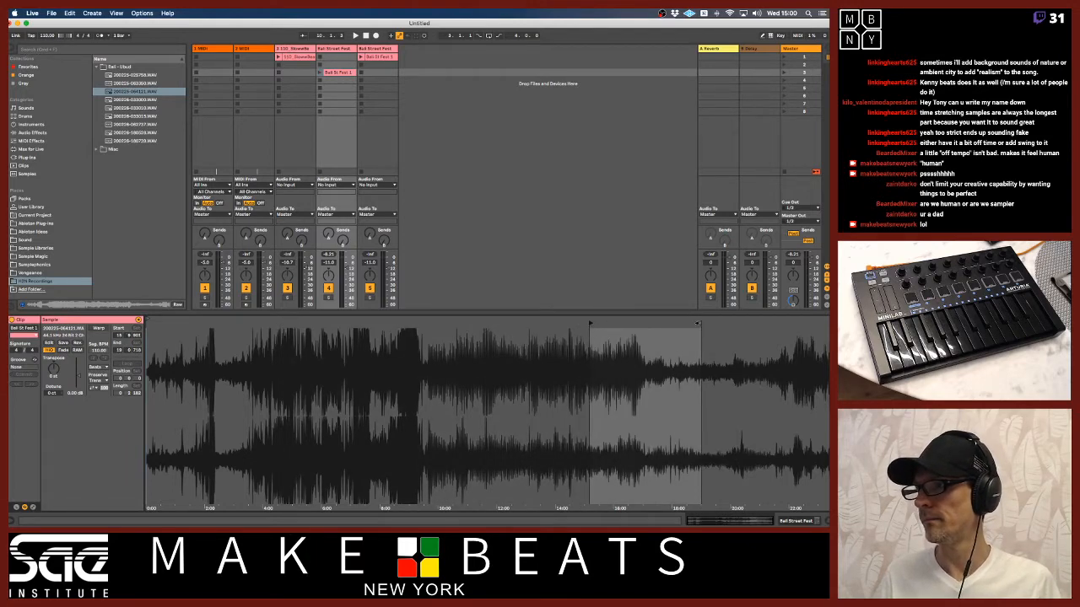
drag(697, 323, 615, 324)
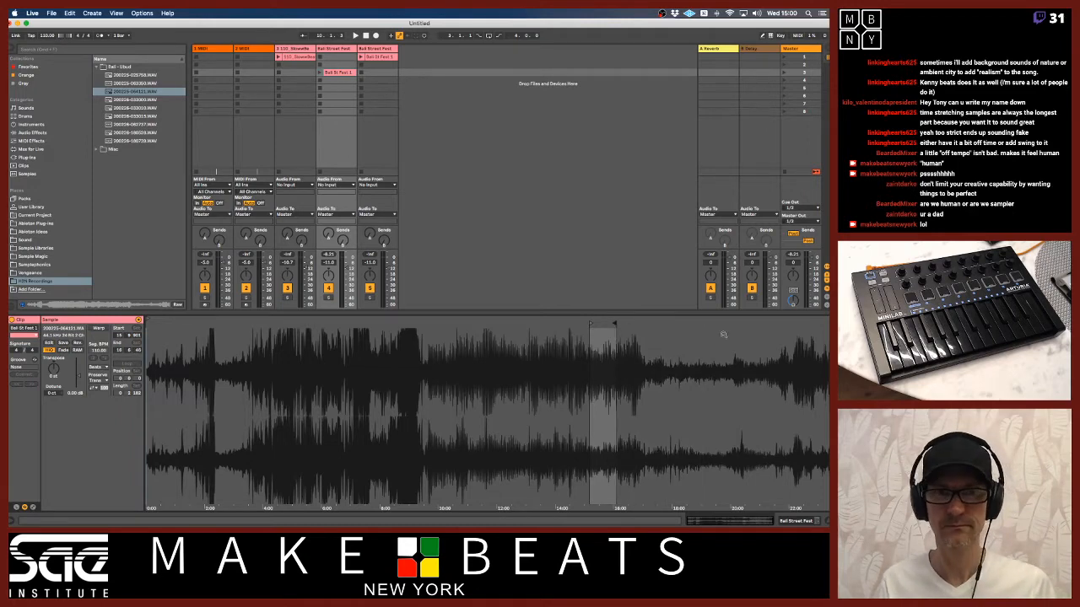
click(320, 73)
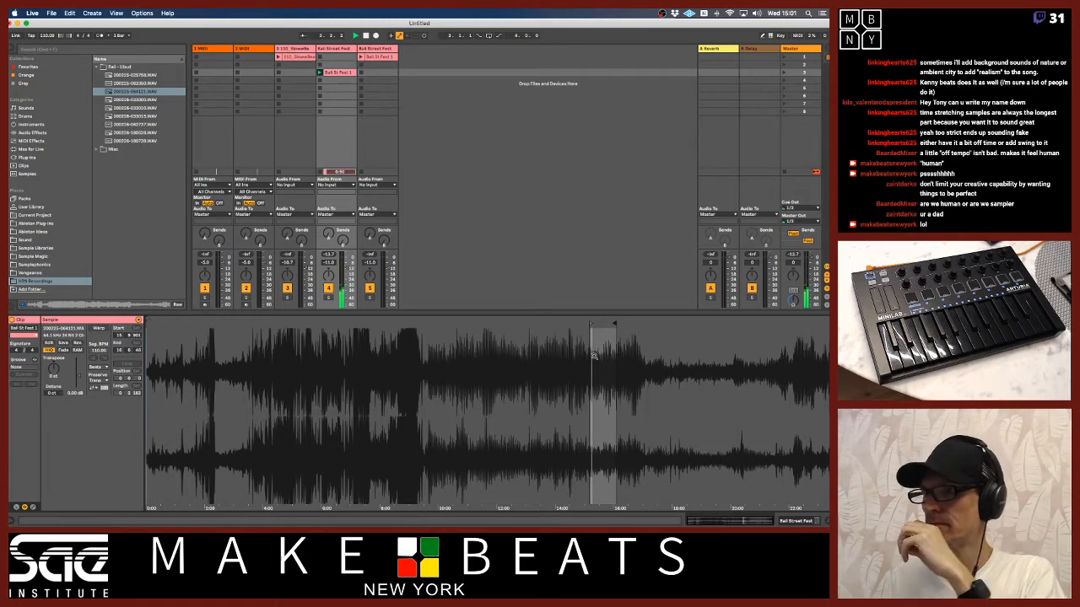
- Audition the recording and shift the clip's markers earlier, with the start at about 14:28 and the end at about 14:49
scroll(593, 356, up, 10)
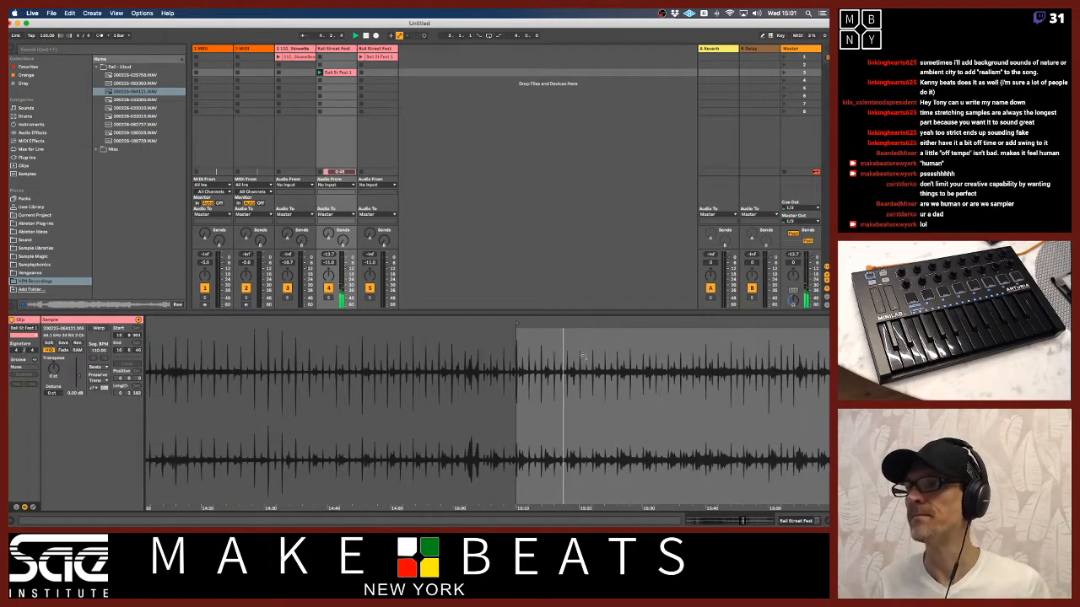
drag(583, 355, 327, 355)
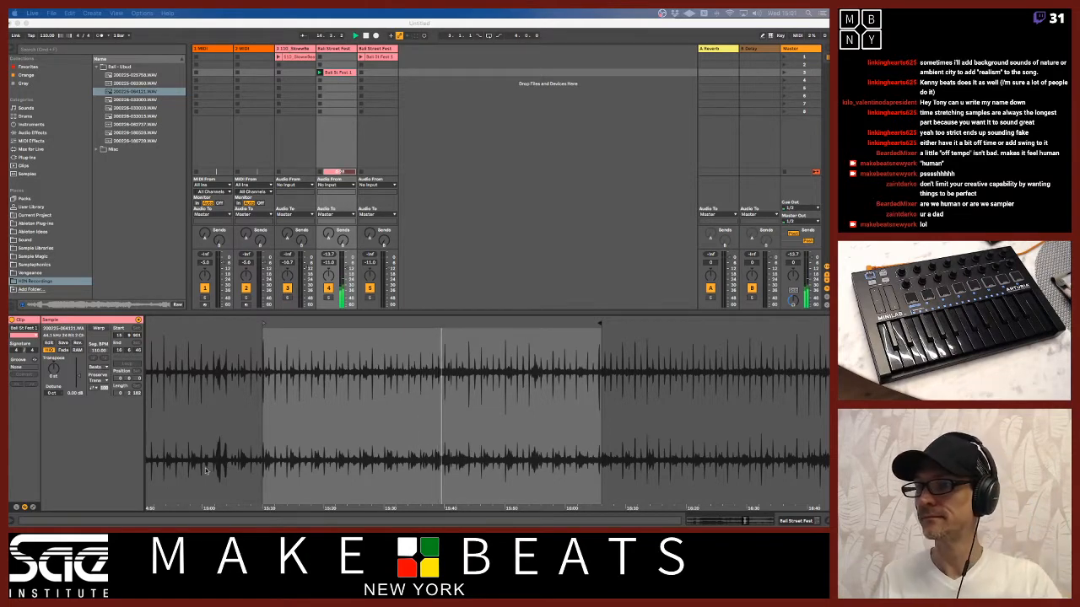
click(342, 348)
mouse_move(388, 348)
mouse_down()
mouse_move(407, 287)
mouse_move(409, 358)
mouse_up()
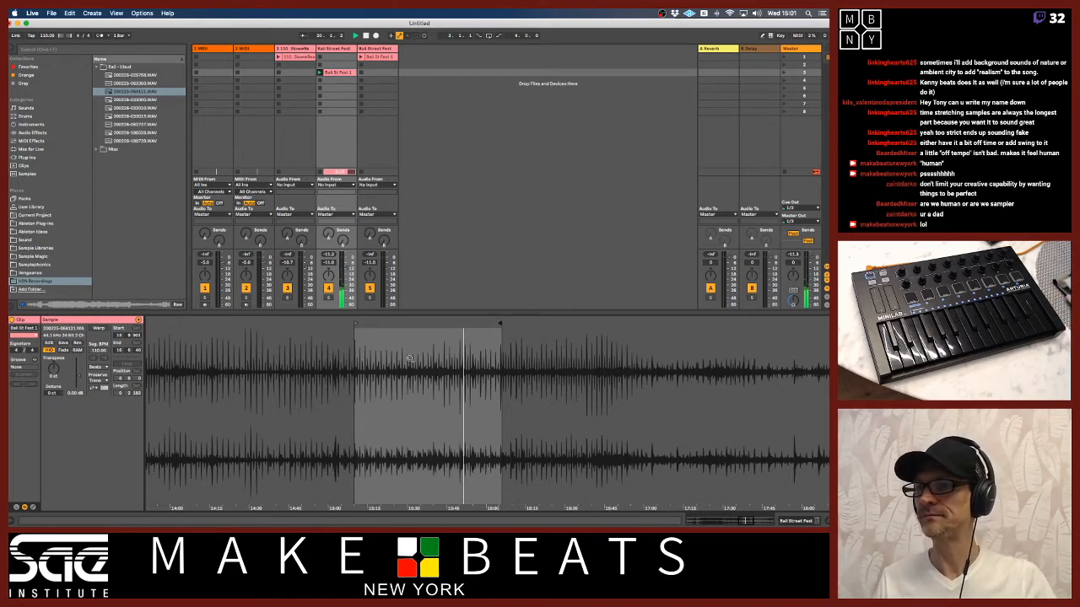
scroll(414, 359, left, 3)
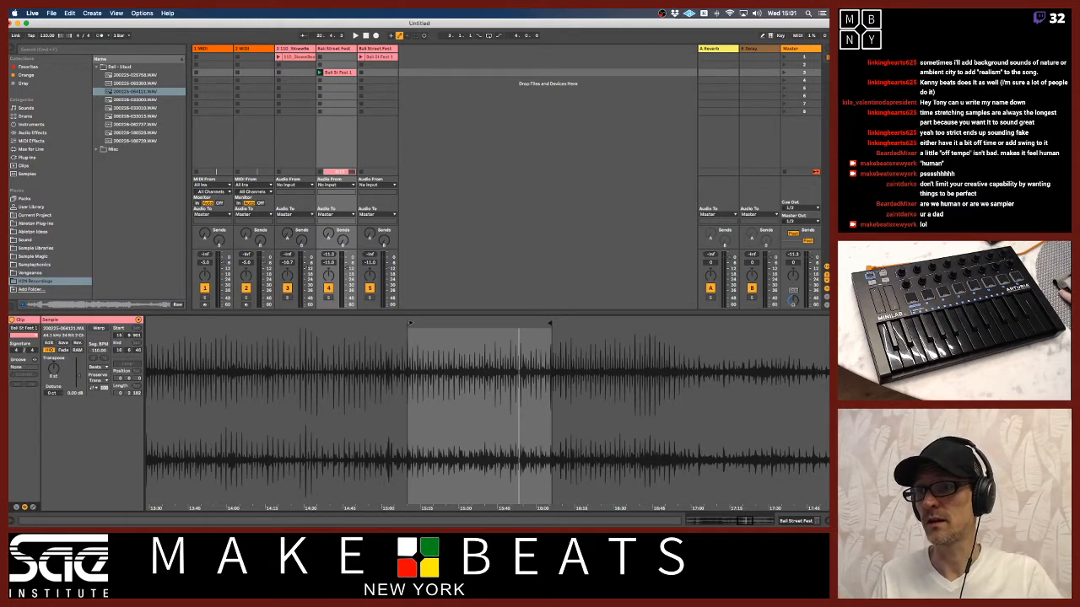
drag(409, 324, 292, 330)
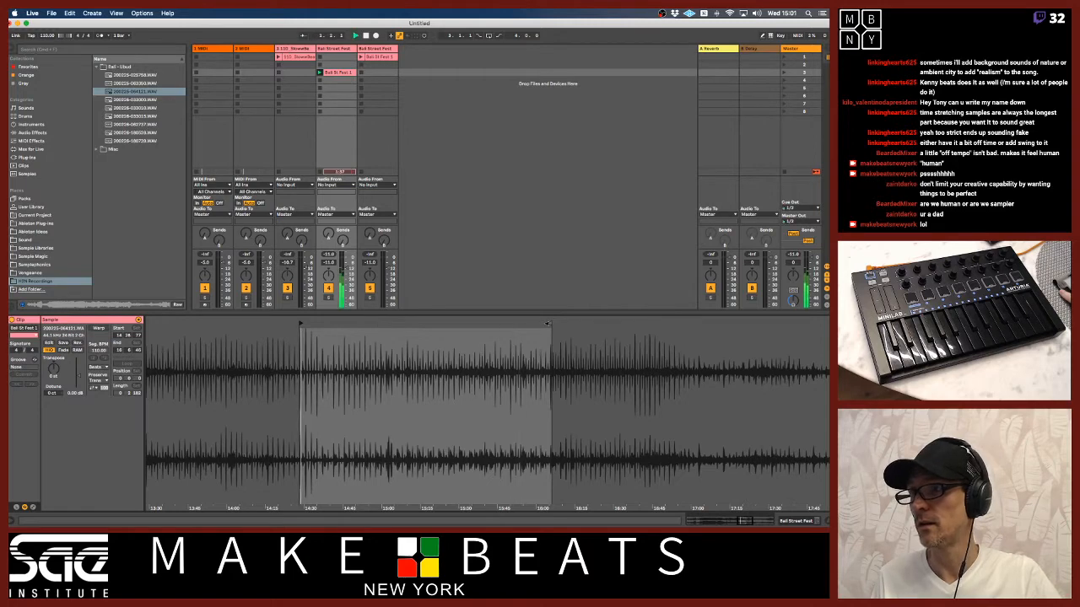
key(space)
mouse_move(551, 324)
mouse_down()
mouse_move(341, 355)
mouse_move(354, 355)
mouse_move(343, 415)
mouse_move(385, 409)
mouse_up()
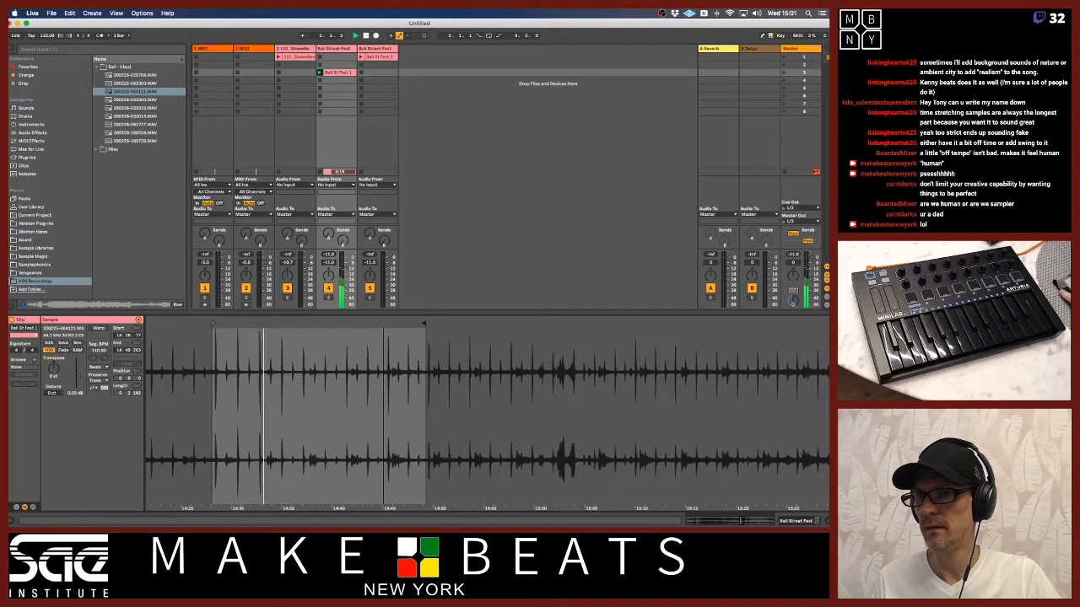
- Replay the section and fine-tune the clip's start marker to just before the quiet hit at about 14:27
click(213, 325)
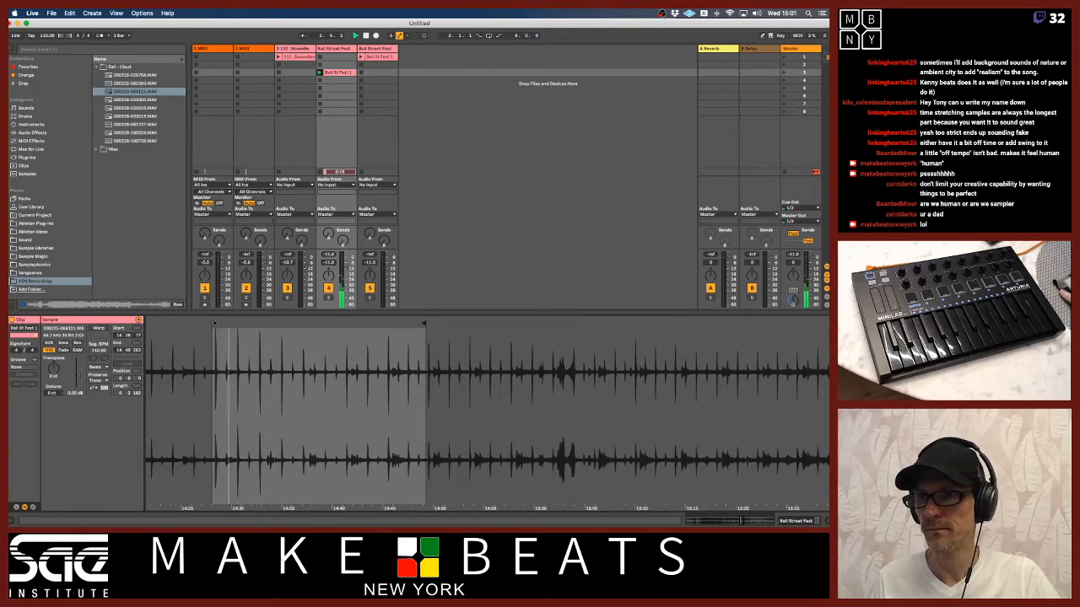
mouse_move(213, 327)
mouse_down()
mouse_move(212, 312)
mouse_move(190, 324)
mouse_up()
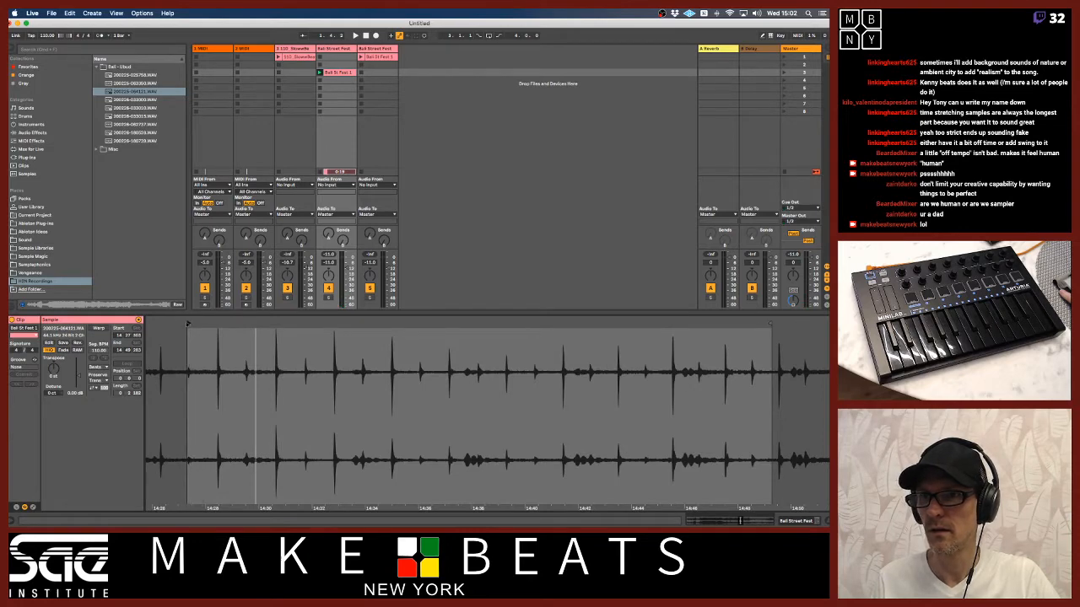
key(space)
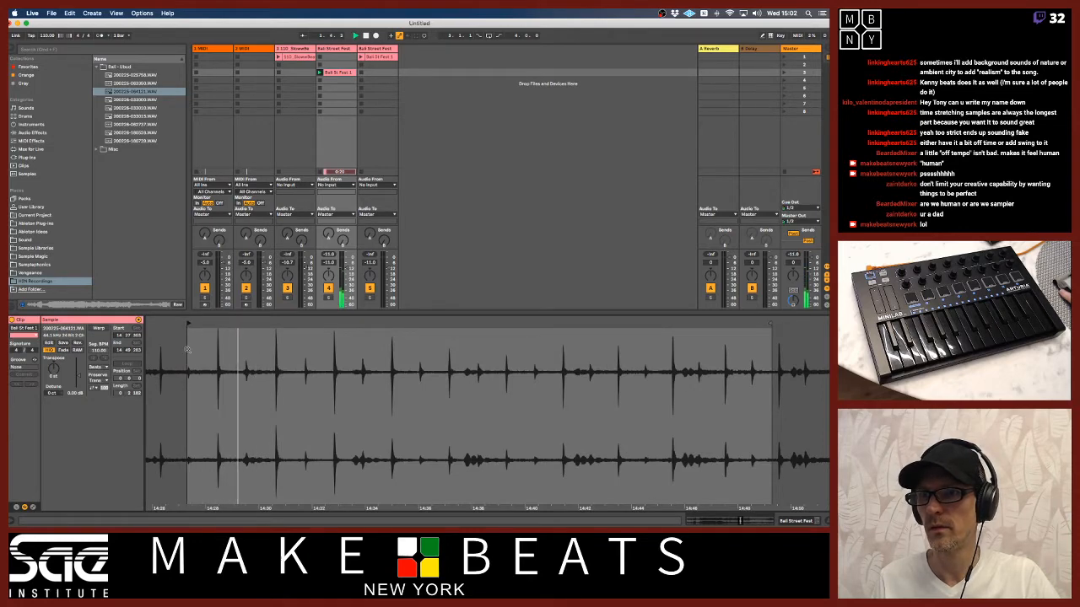
drag(187, 349, 189, 414)
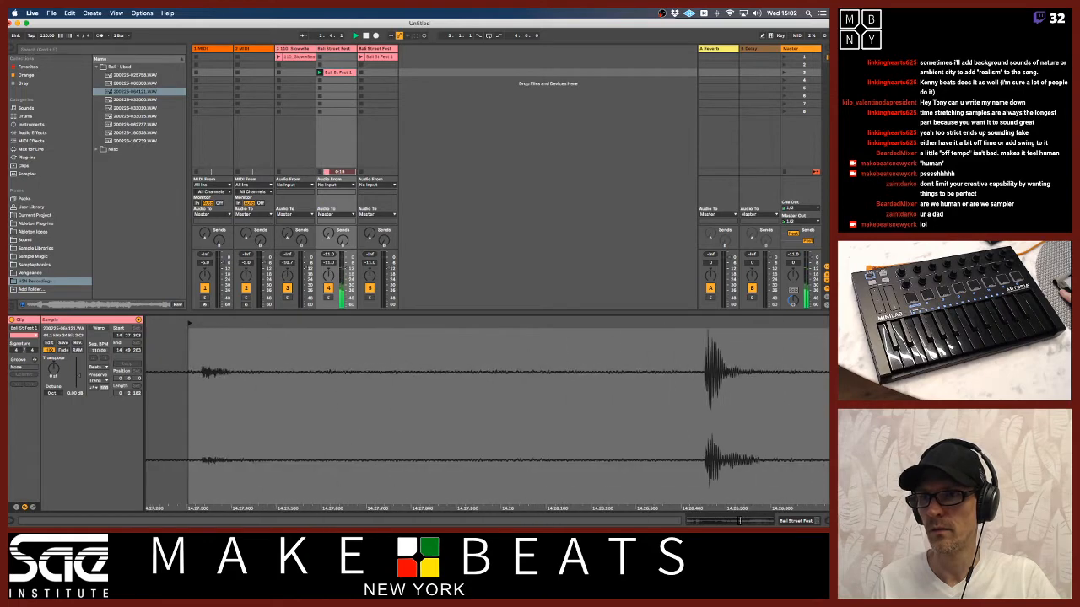
mouse_move(189, 330)
mouse_down()
mouse_move(215, 324)
mouse_move(215, 354)
mouse_move(208, 253)
mouse_up()
- Listen through the section and adjust the clip's end marker to about 14:48
drag(245, 359, 243, 343)
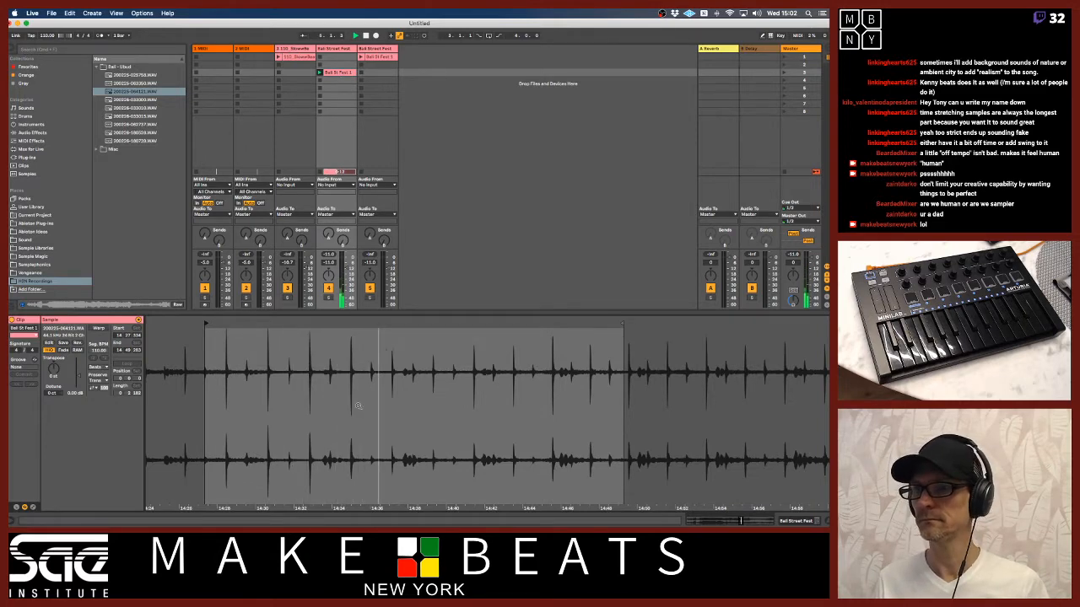
drag(356, 405, 409, 398)
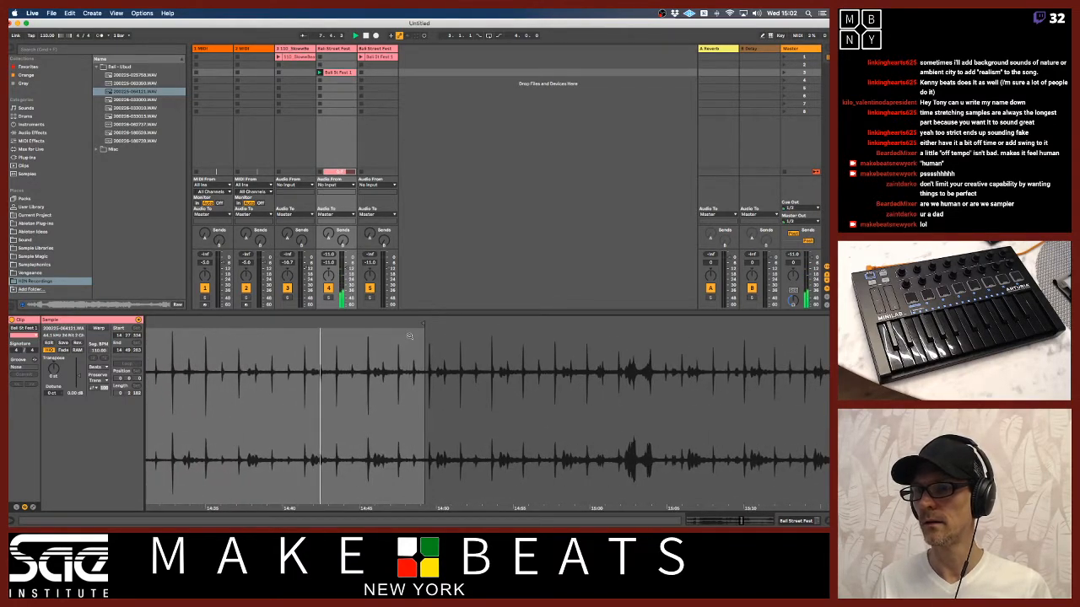
mouse_move(410, 336)
mouse_down()
mouse_move(544, 336)
mouse_move(473, 335)
mouse_move(602, 323)
mouse_up()
click(485, 324)
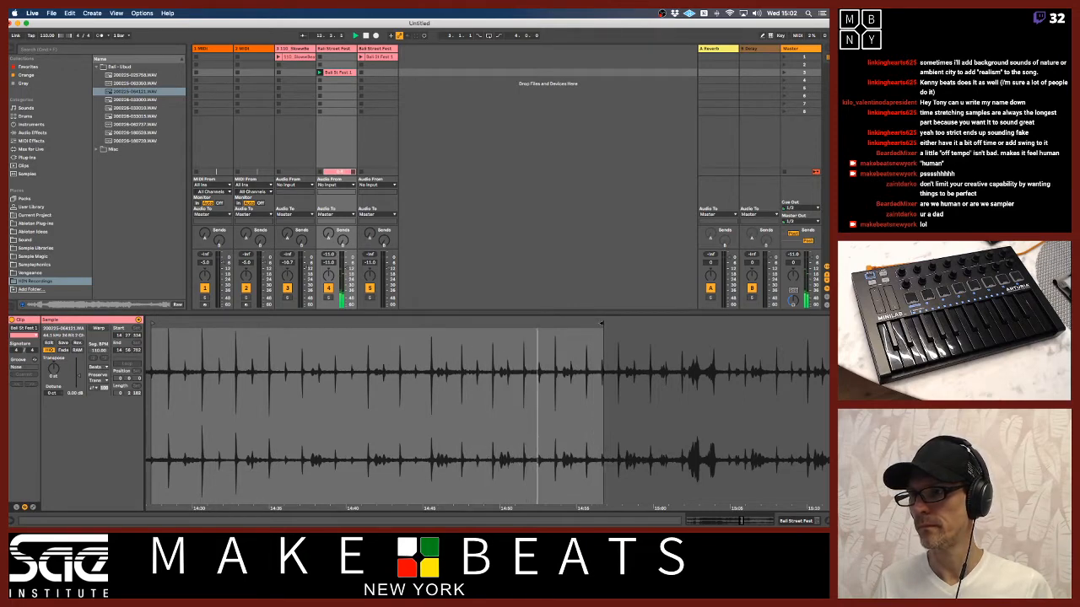
mouse_move(601, 323)
mouse_down()
mouse_move(672, 323)
mouse_move(306, 323)
mouse_move(546, 337)
mouse_move(526, 323)
mouse_up()
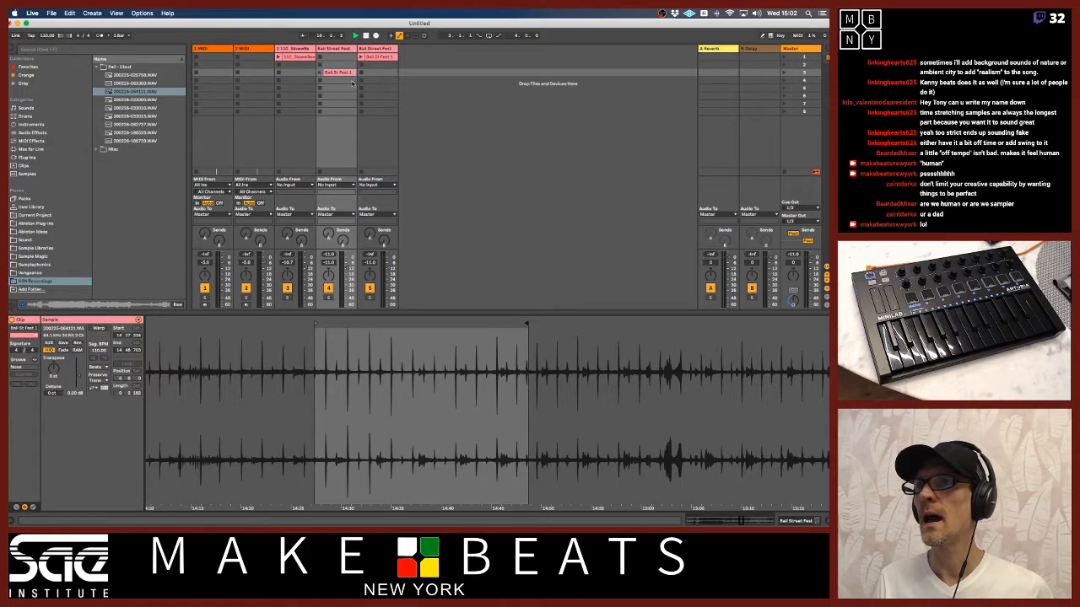
- Duplicate the scene 3 clip into scene 5 on the same track and rename the scene 3 clip Bali St Fest 2
drag(341, 81, 340, 88)
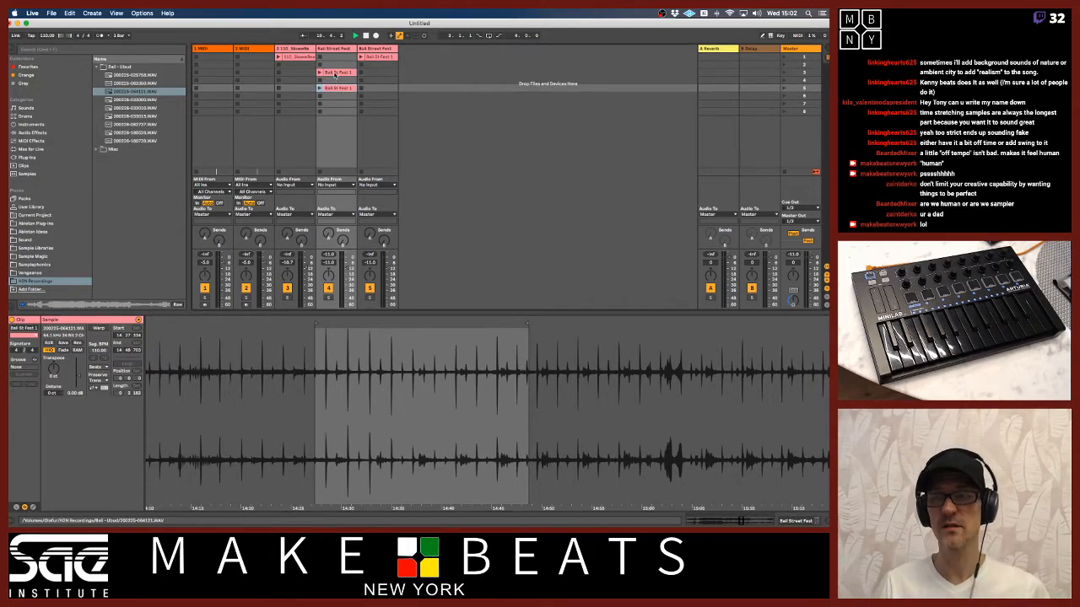
click(335, 73)
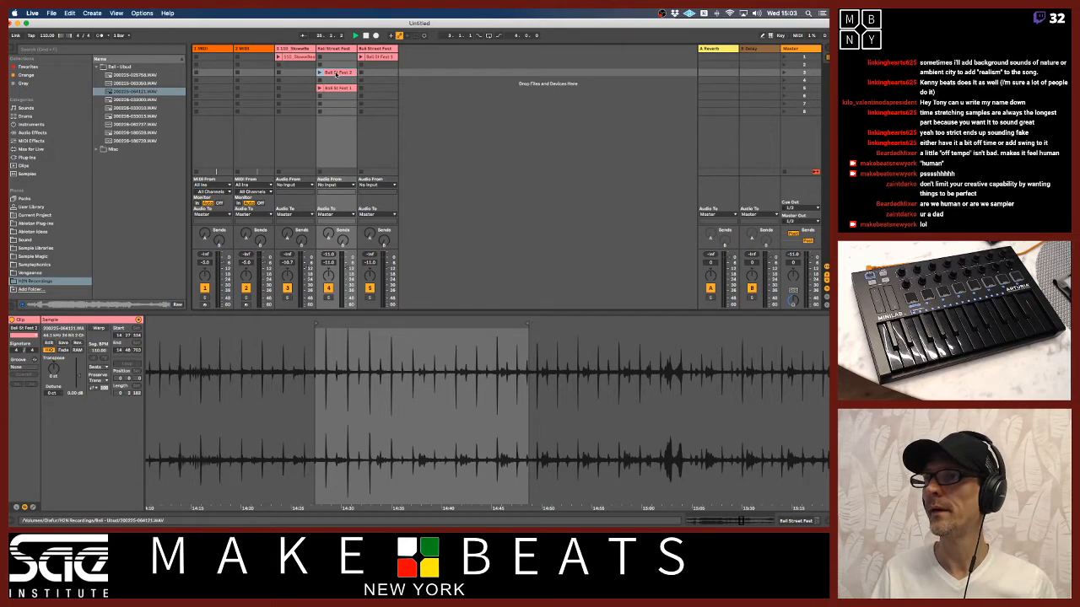
click(336, 88)
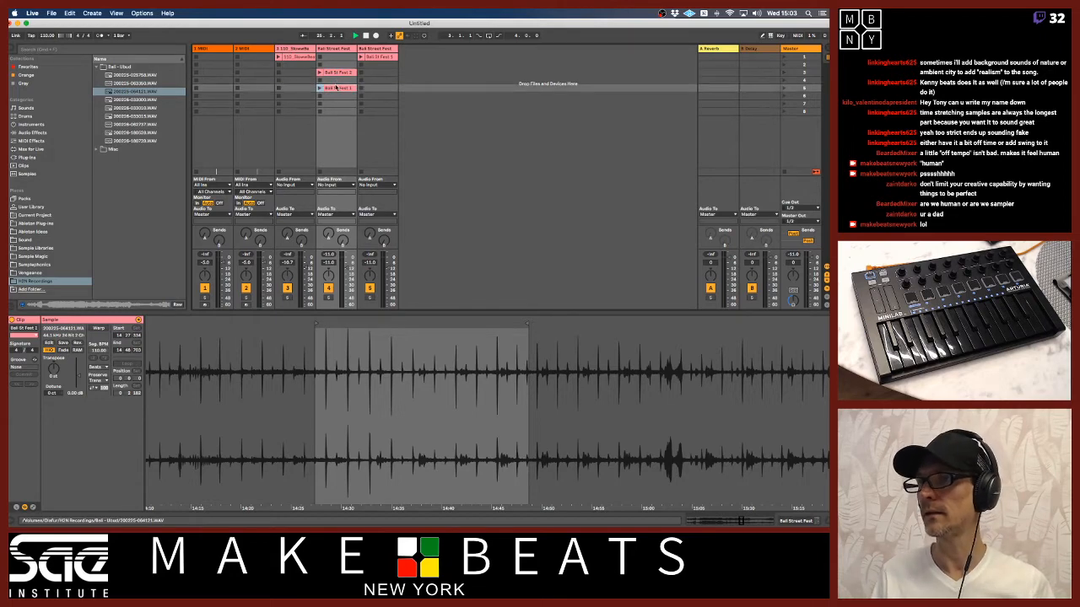
- Crop the Bali St Fest 2 clip to its marked region and play it with warping enabled
right_click(336, 75)
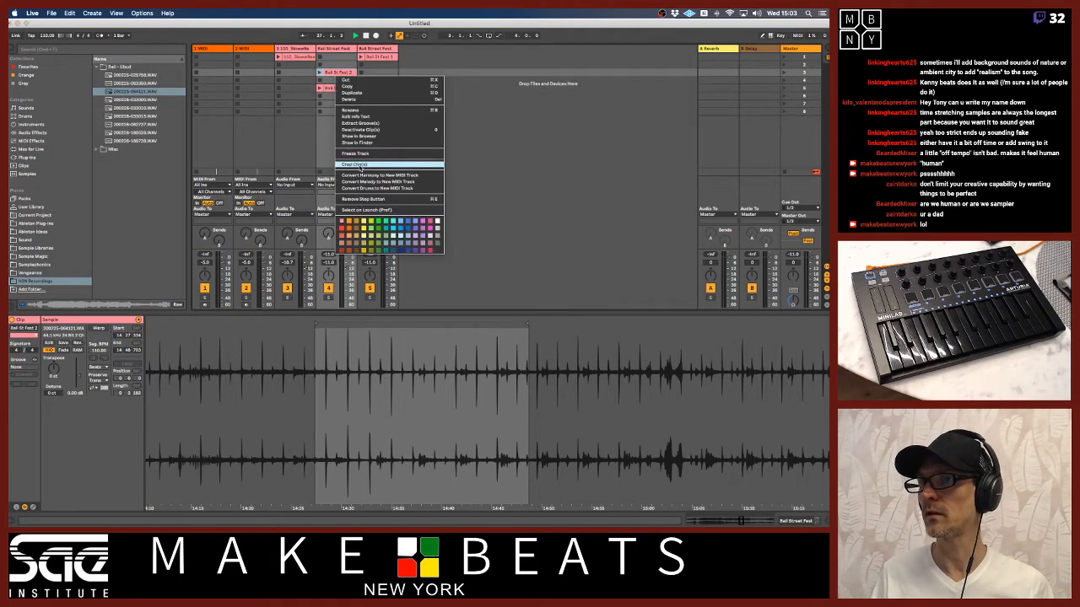
click(387, 167)
click(99, 328)
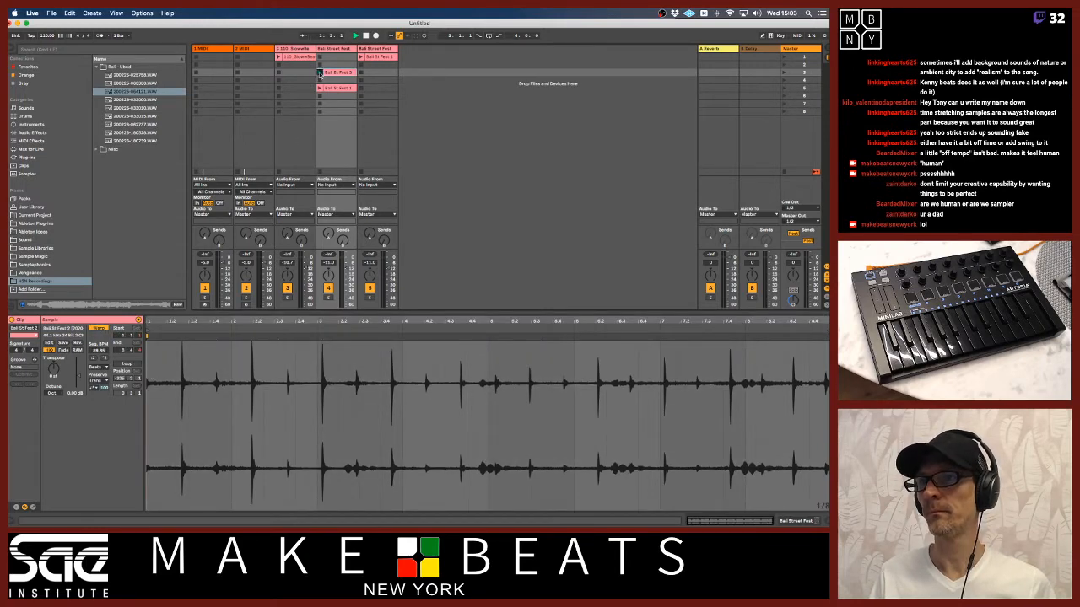
click(320, 74)
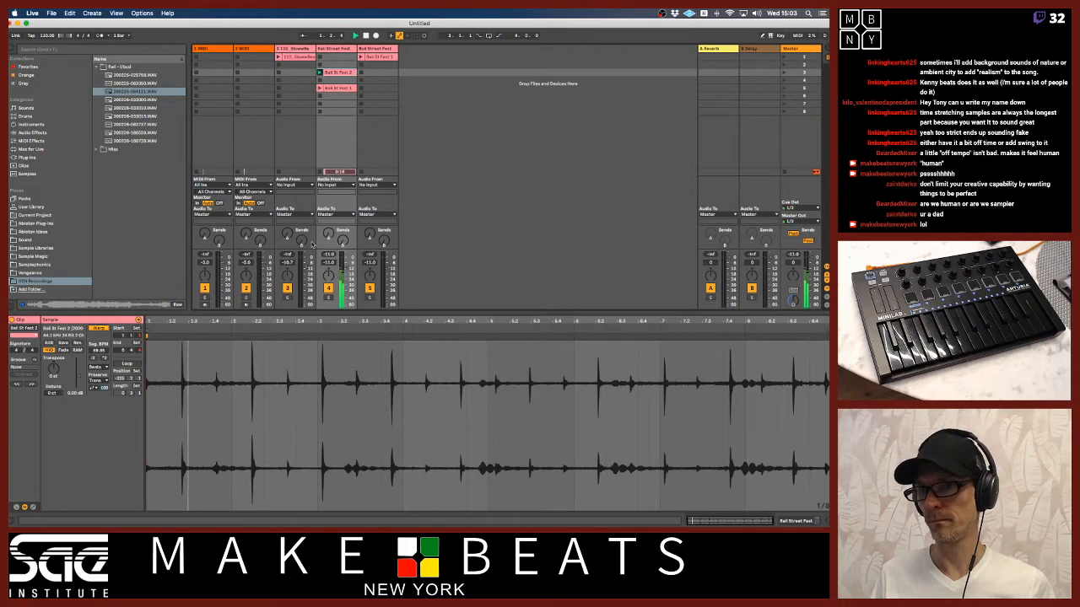
- Stop playback, turn warping off, and undo the crop of the Bali St Fest 2 clip
key(space)
click(99, 328)
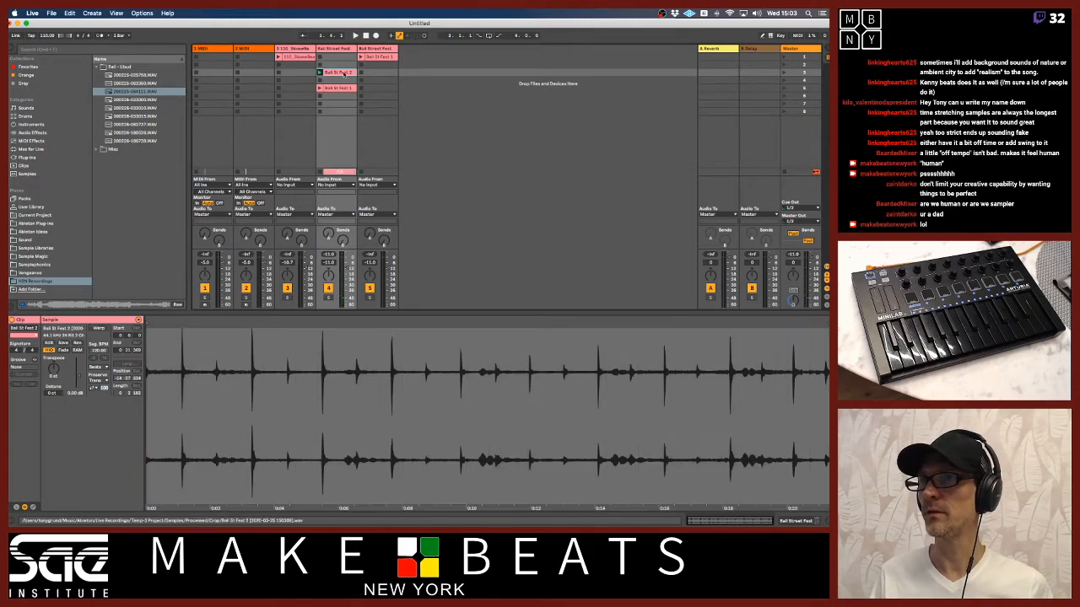
click(242, 385)
key(super+z)
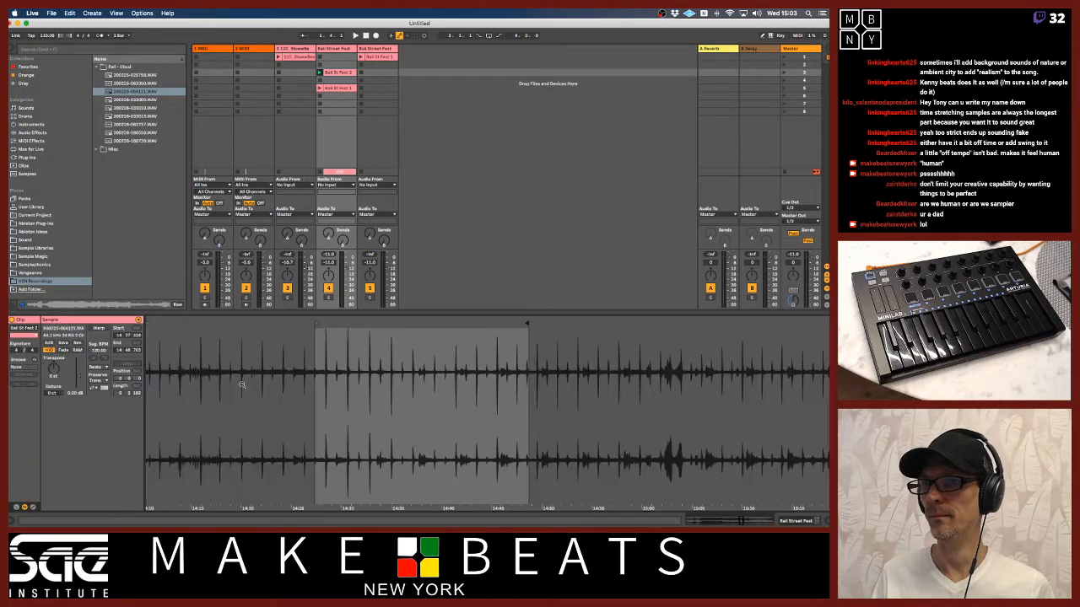
- Readjust the Bali St Fest 2 markers, placing the start at about 14:27 and the end at about 14:45
drag(312, 338, 312, 447)
mouse_move(302, 325)
mouse_down()
mouse_move(253, 325)
mouse_move(260, 333)
mouse_move(259, 261)
mouse_up()
mouse_move(260, 338)
mouse_down()
mouse_move(260, 291)
mouse_move(252, 324)
mouse_move(282, 291)
mouse_move(283, 334)
mouse_up()
mouse_move(518, 322)
mouse_down()
mouse_move(519, 347)
mouse_move(523, 323)
mouse_up()
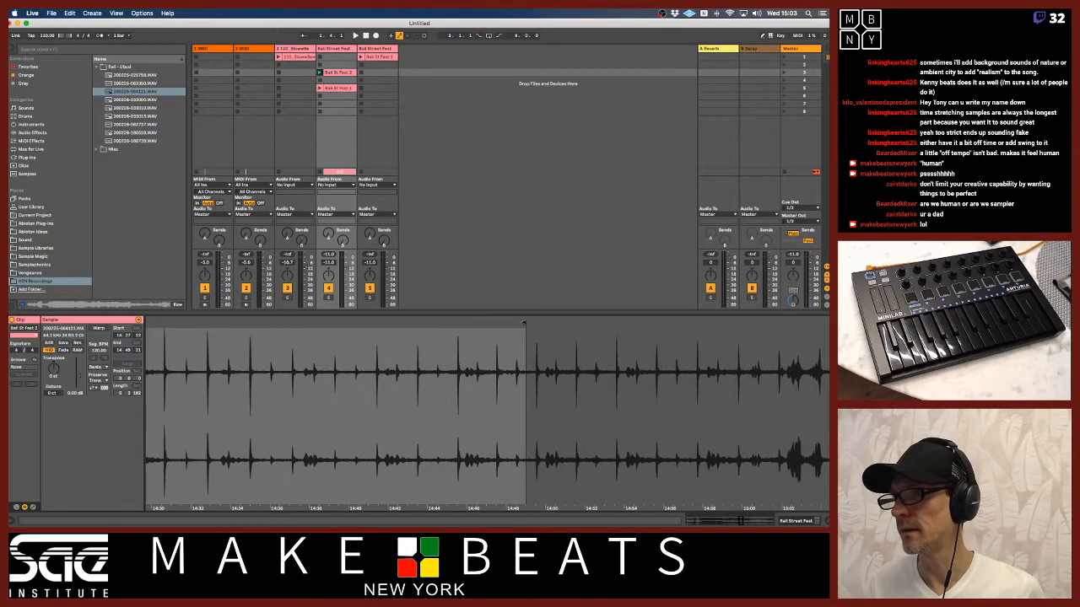
drag(488, 358, 600, 341)
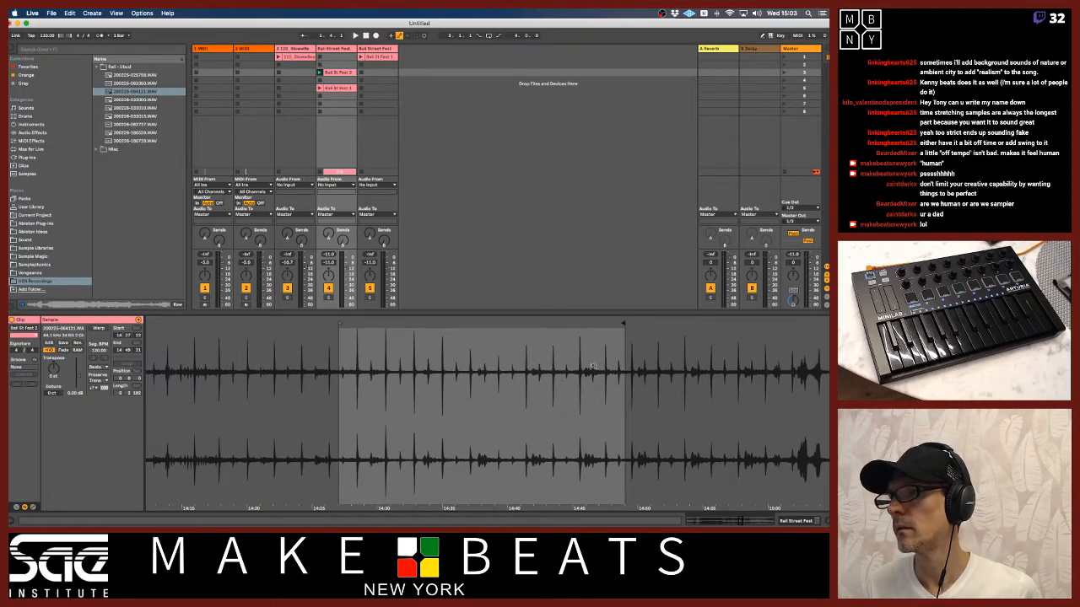
drag(623, 324, 573, 325)
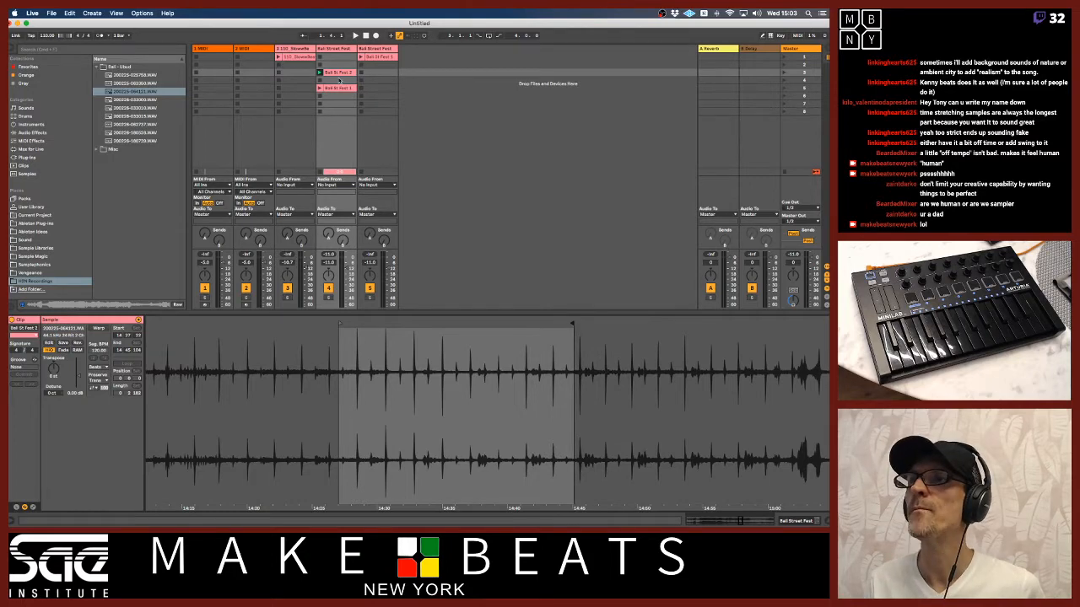
- Remove the stop button from the empty slot directly below the Bali St Fest 2 clip
right_click(338, 80)
key(Escape)
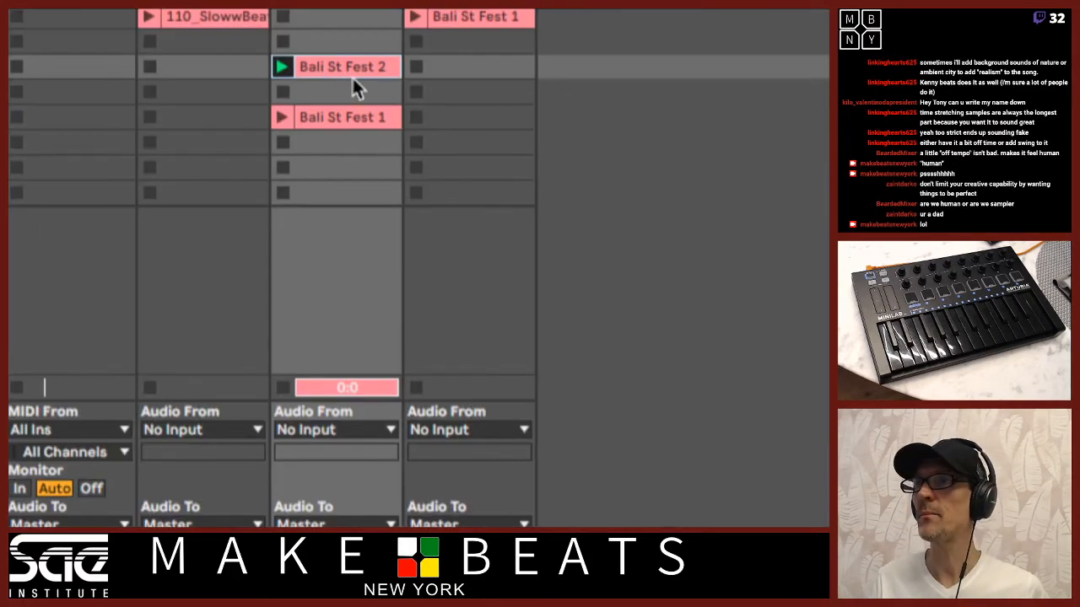
right_click(353, 84)
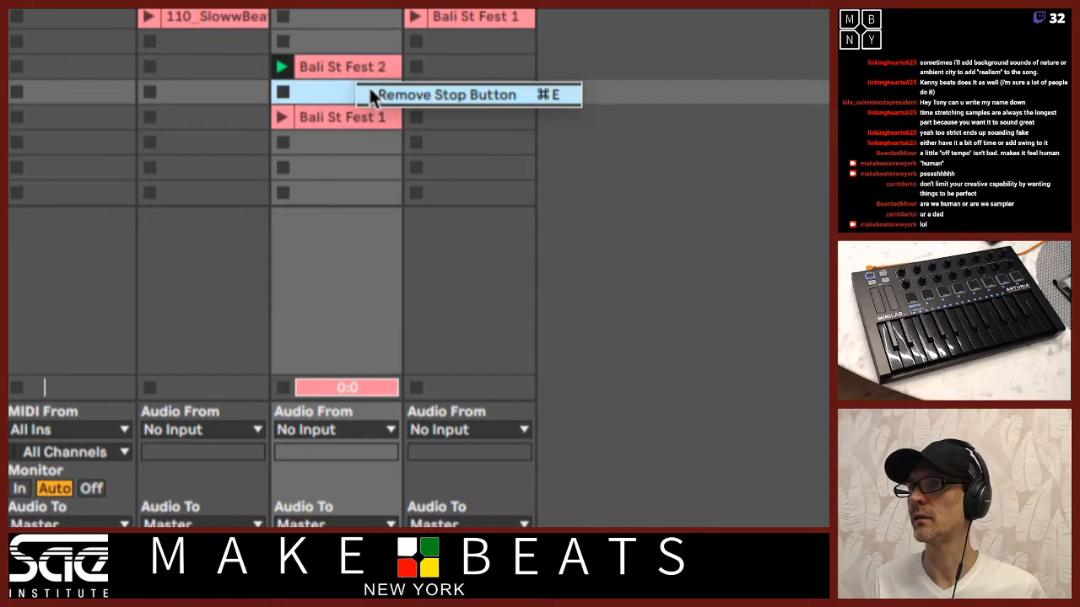
click(372, 93)
right_click(361, 68)
key(Escape)
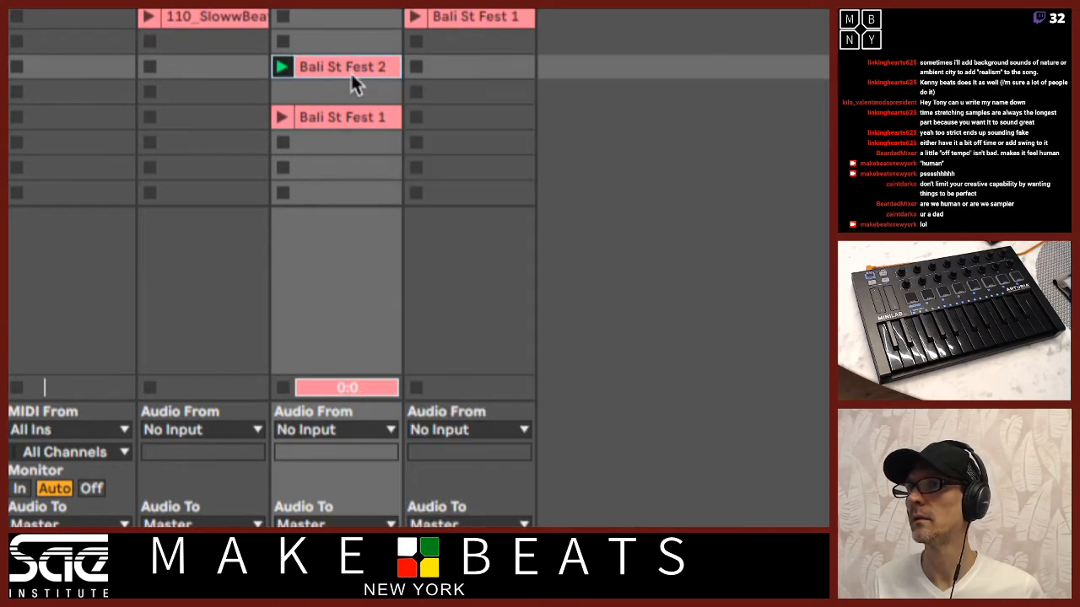
- Restore the stop button in the empty slot directly below Bali St Fest 2 and crop that clip to its marked region
right_click(353, 91)
click(371, 101)
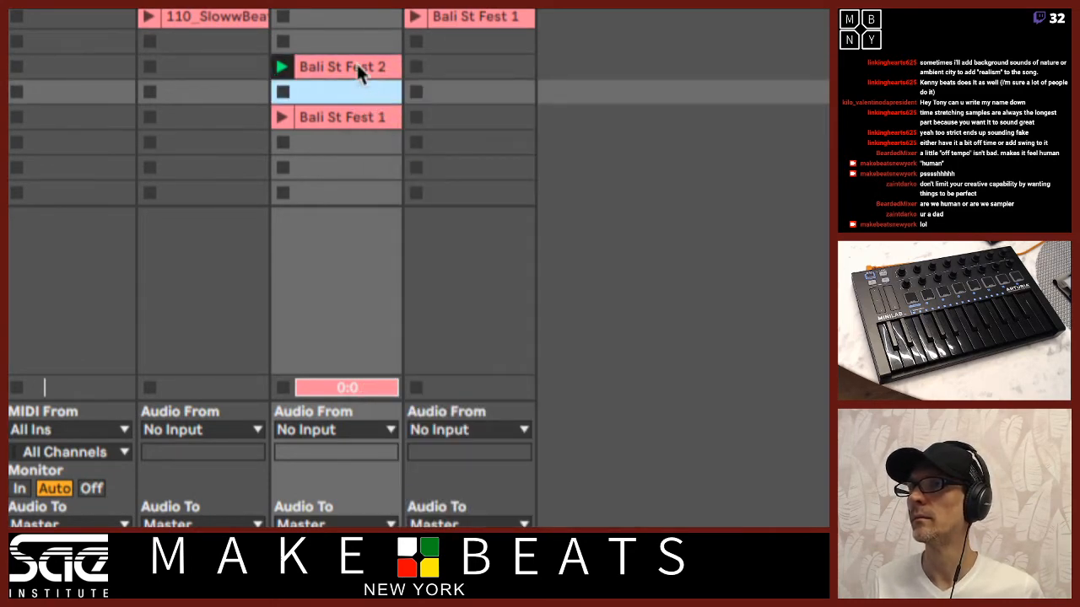
right_click(359, 69)
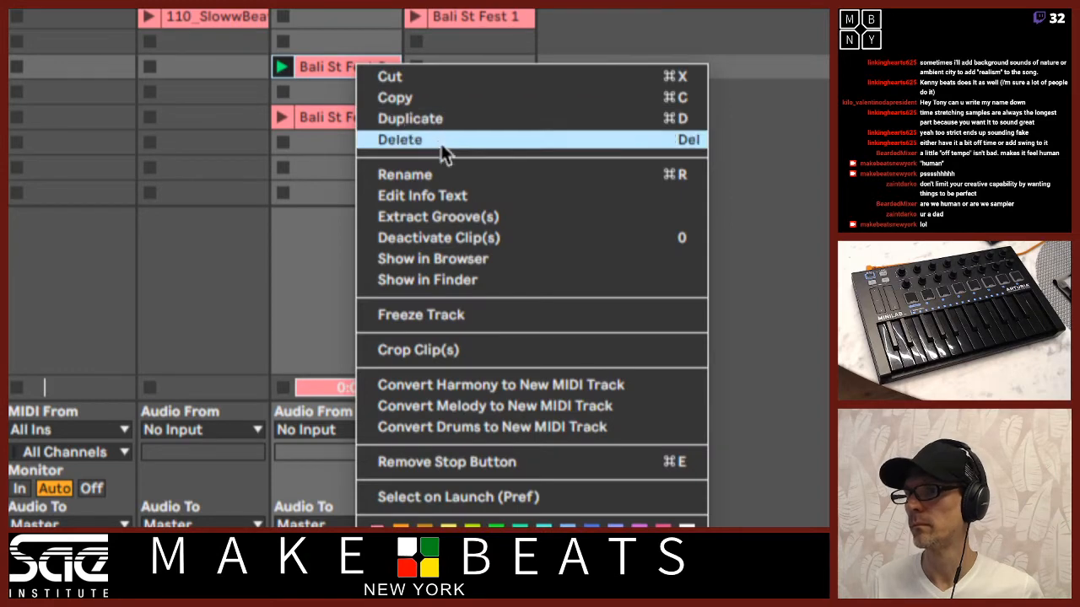
click(441, 354)
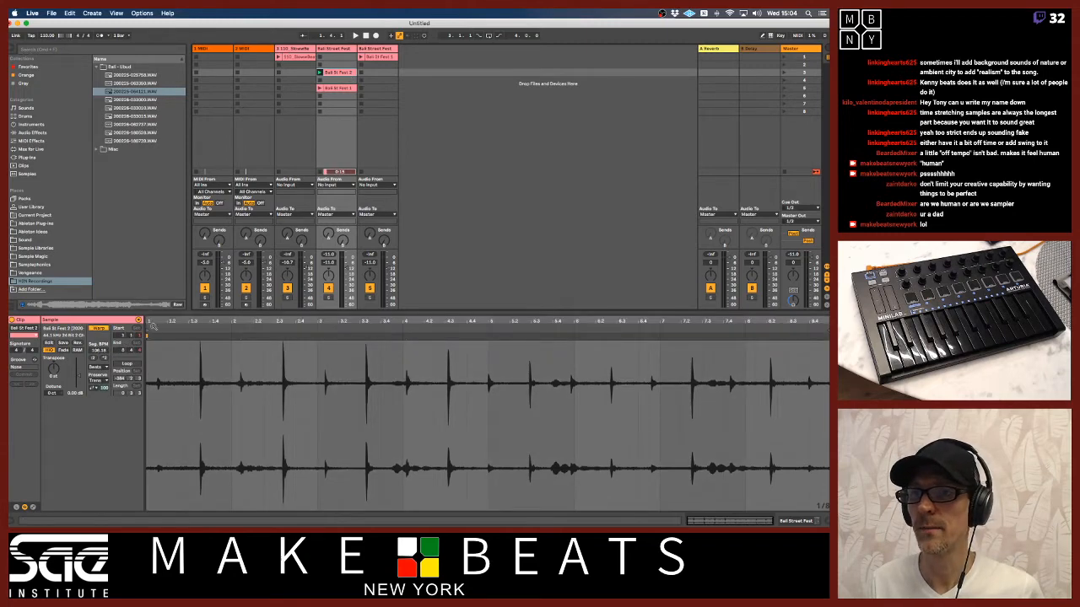
- Turn on warping for the cropped Bali St Fest 2 clip and set 1.1.1 at its first transient
click(99, 327)
drag(290, 322, 303, 321)
click(303, 342)
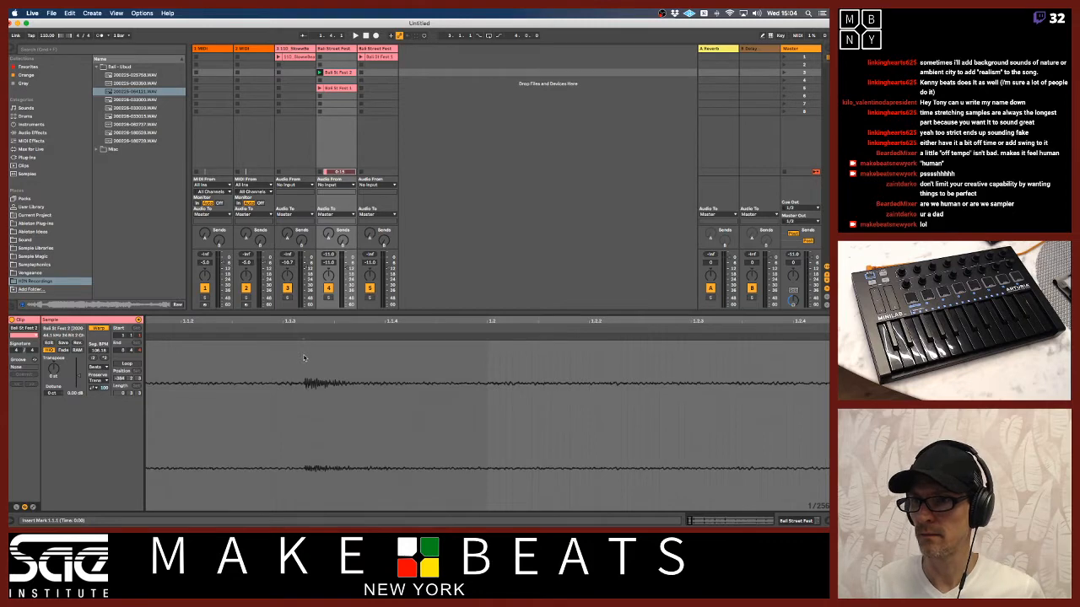
right_click(301, 338)
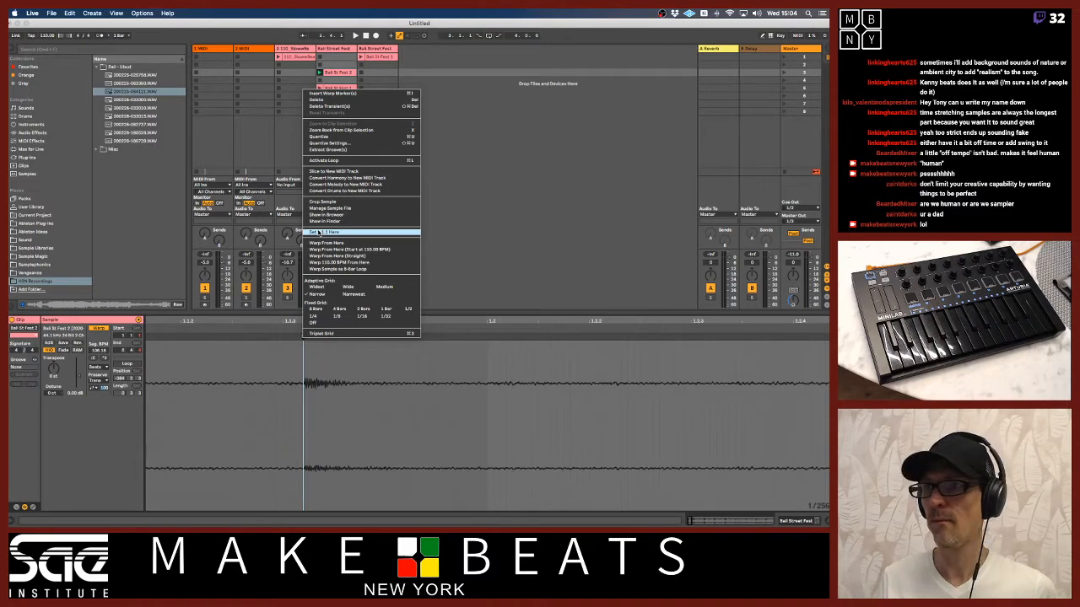
click(319, 232)
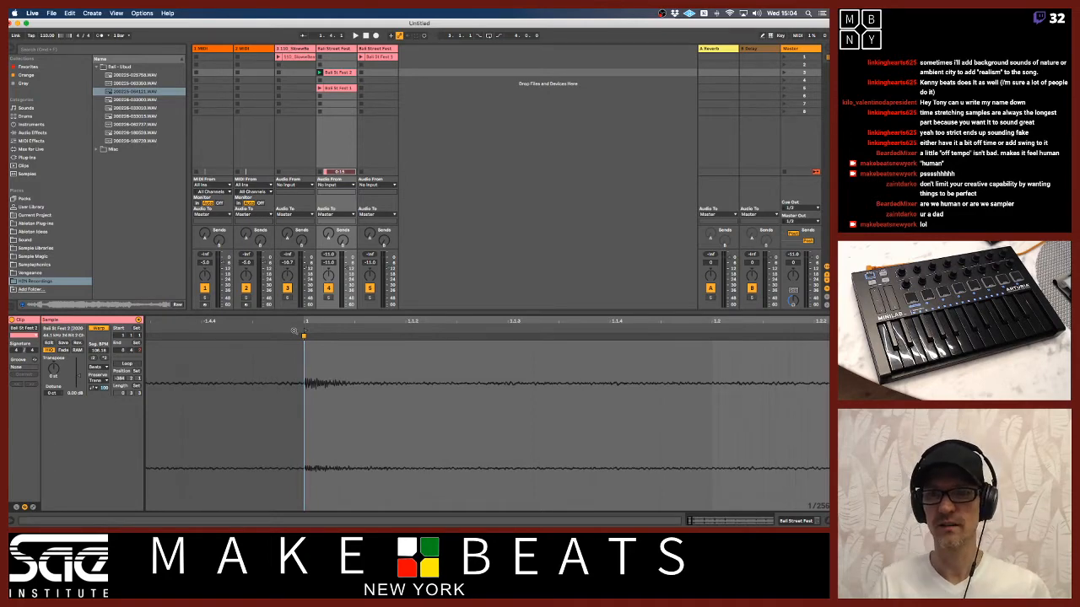
- Turn on looping for the Bali St Fest 2 clip with a 4-bar length and extend the loop to 8 bars
drag(299, 327, 298, 201)
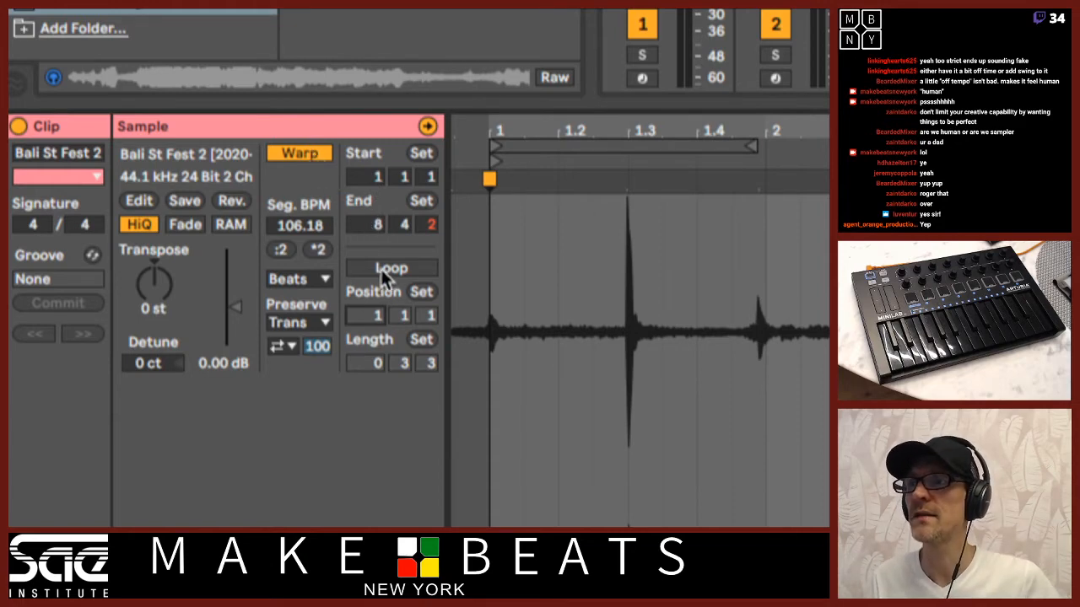
click(374, 365)
text(4)
key(Return)
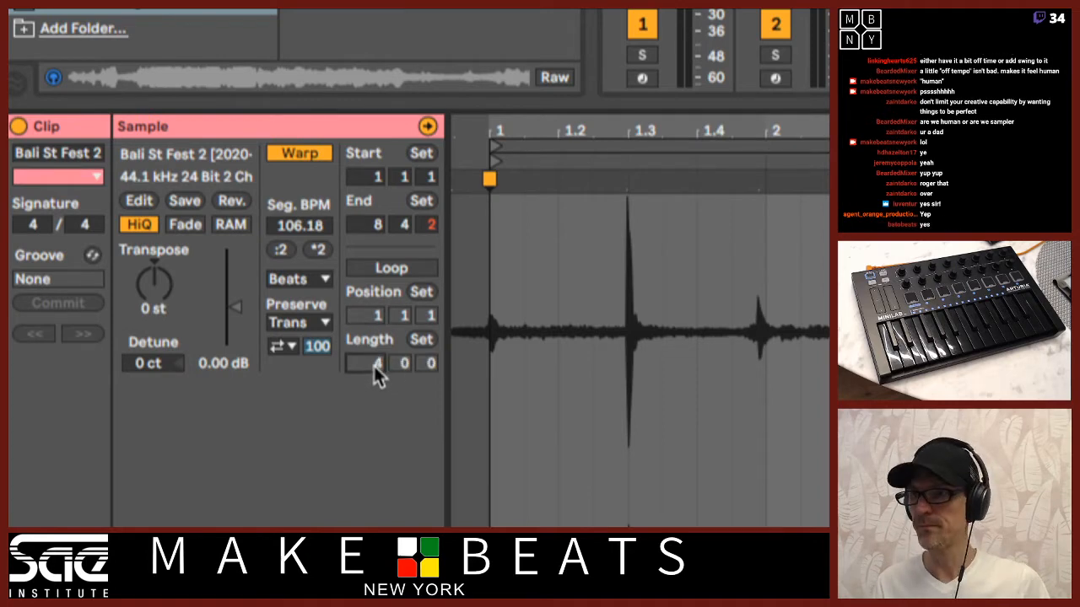
click(374, 267)
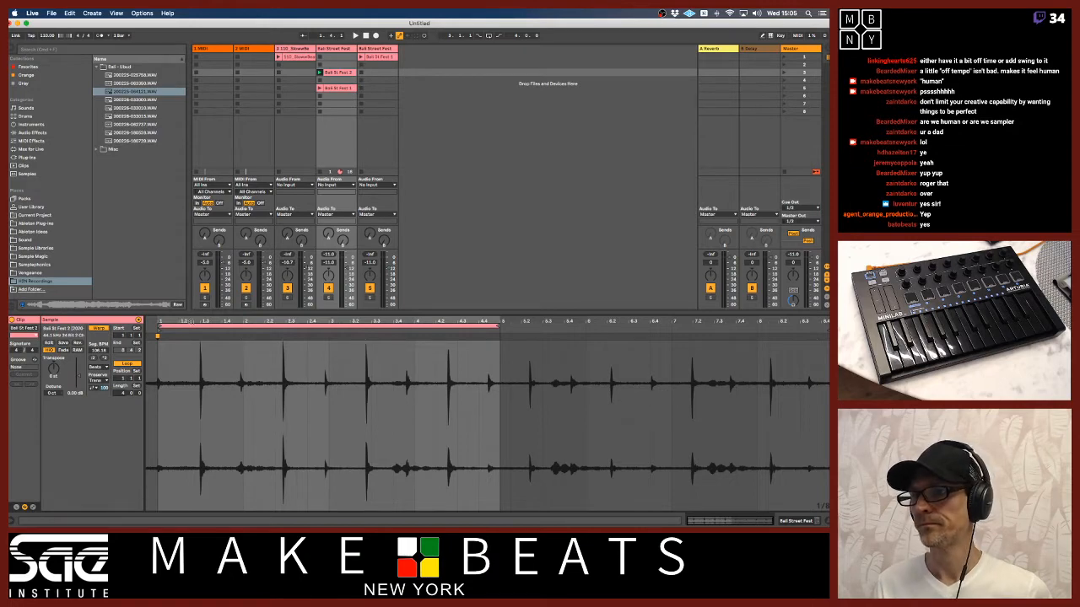
text(8)
key(Return)
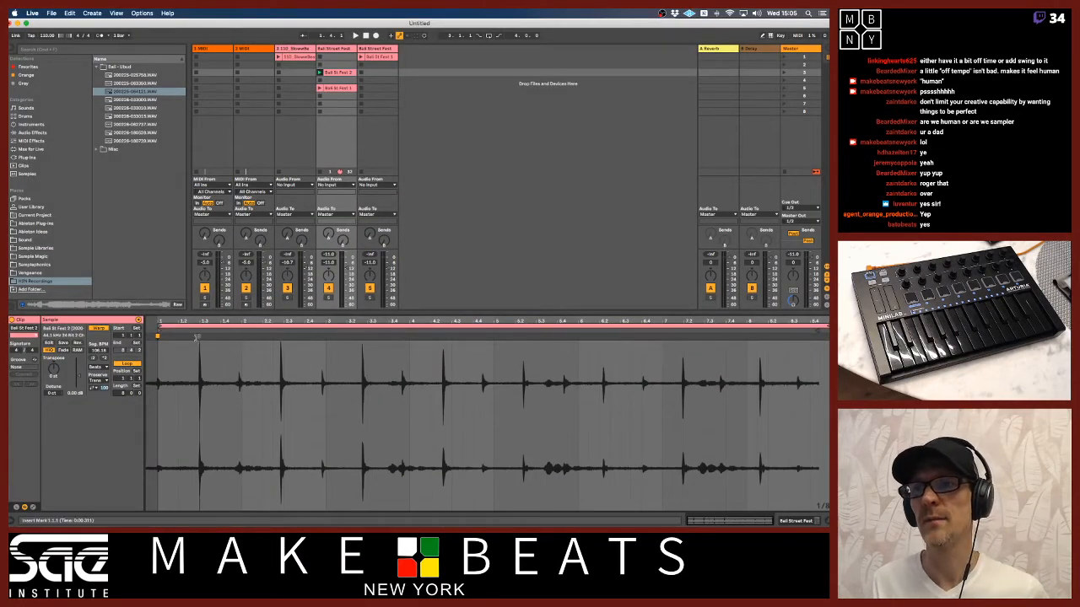
- Warp the strong hit at 1.3 onto beat 1.2 and set the loop length to 4 bars
drag(198, 338, 179, 338)
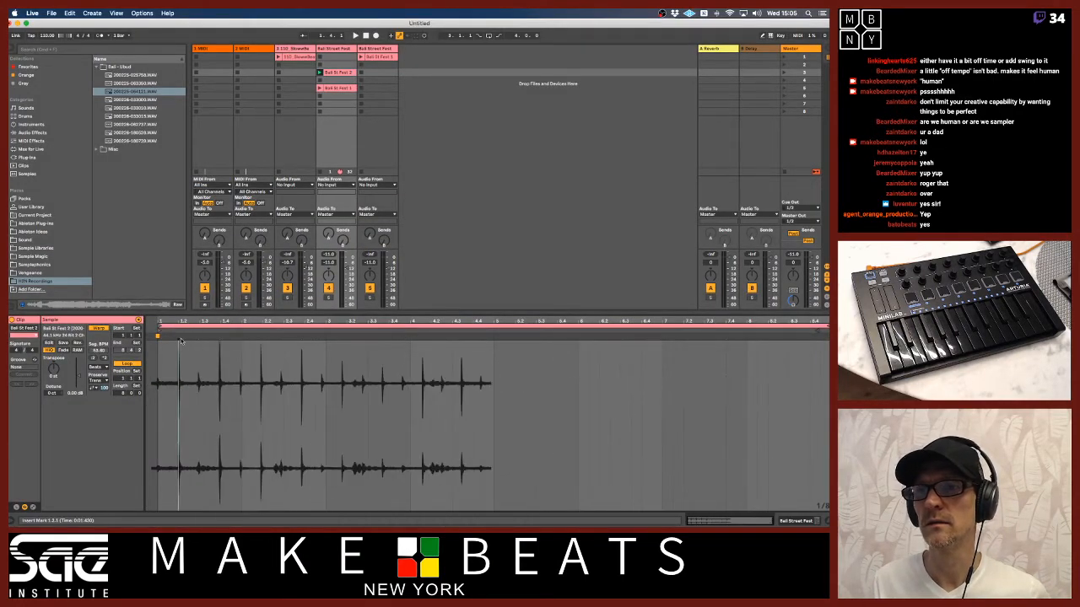
click(123, 394)
text(4)
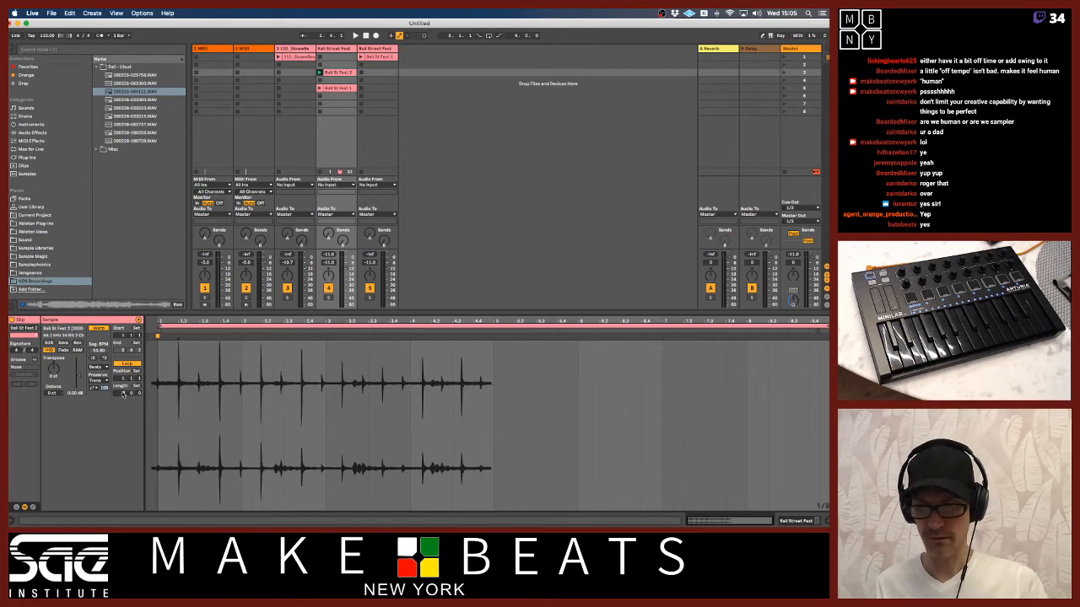
key(Return)
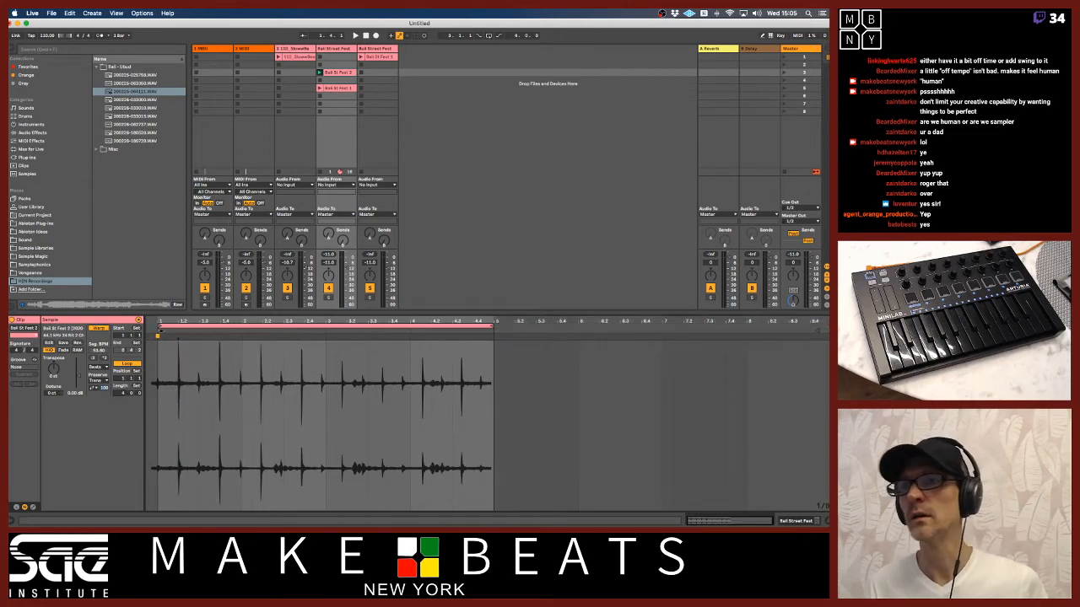
- Set the project tempo to 60 BPM and align the second strong hit of bar 1 with beat 1.4
click(47, 35)
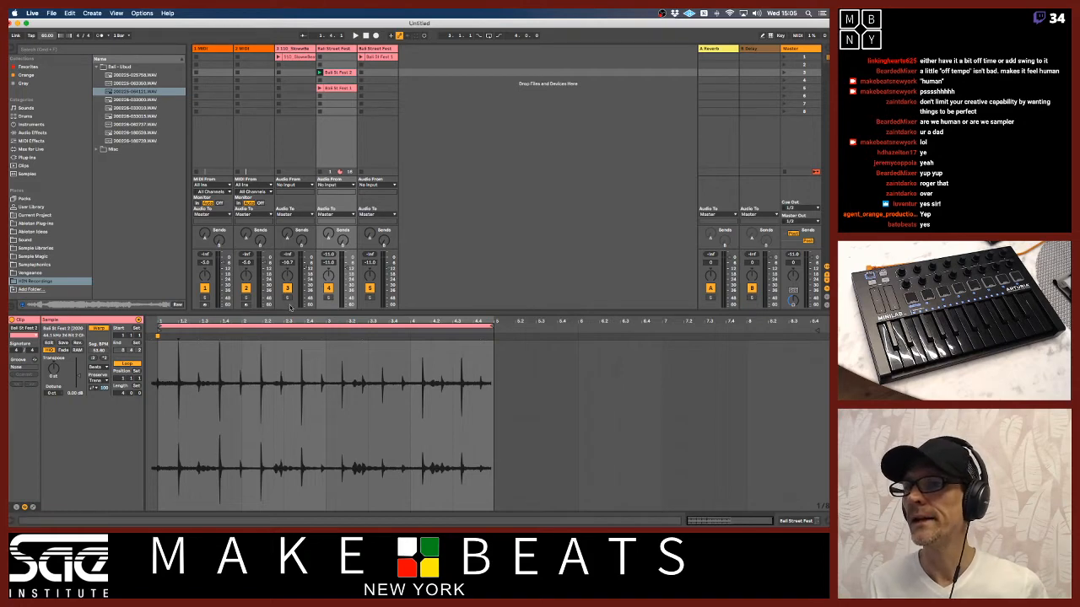
drag(231, 320, 283, 320)
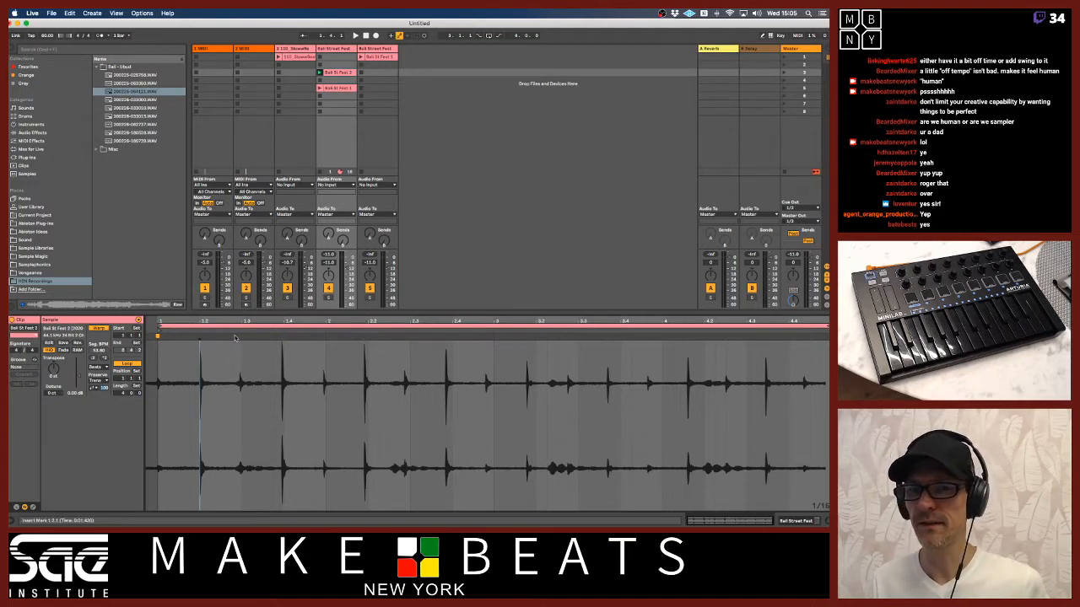
drag(282, 322, 282, 397)
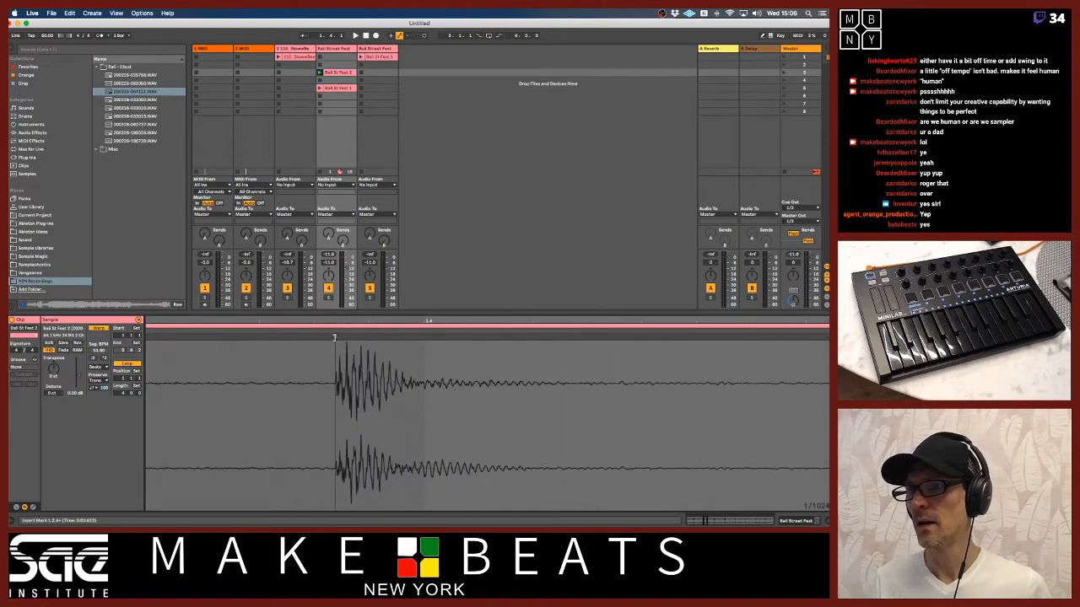
mouse_move(335, 337)
mouse_down()
mouse_move(429, 343)
mouse_move(416, 221)
mouse_up()
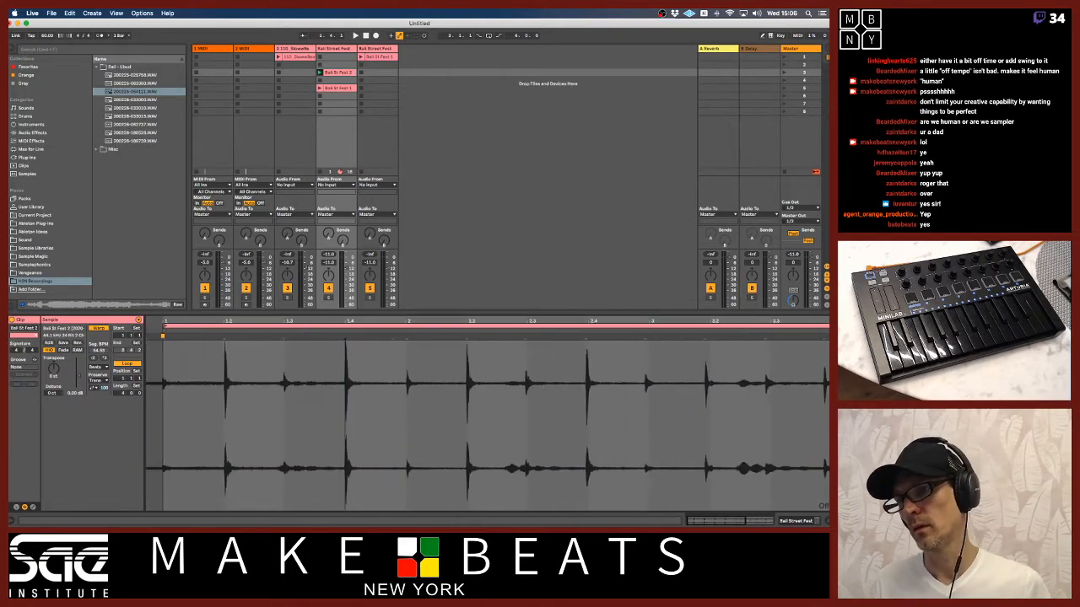
- Place a warp marker on the transient just after bar 2 and align it with the bar 2 downbeat
drag(345, 321, 283, 322)
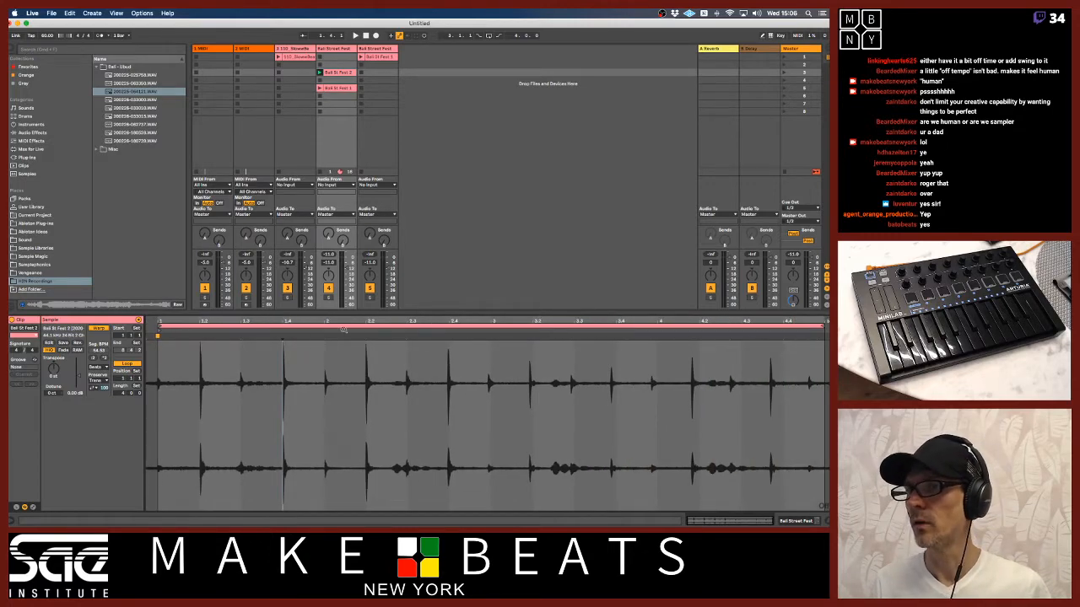
drag(287, 322, 287, 350)
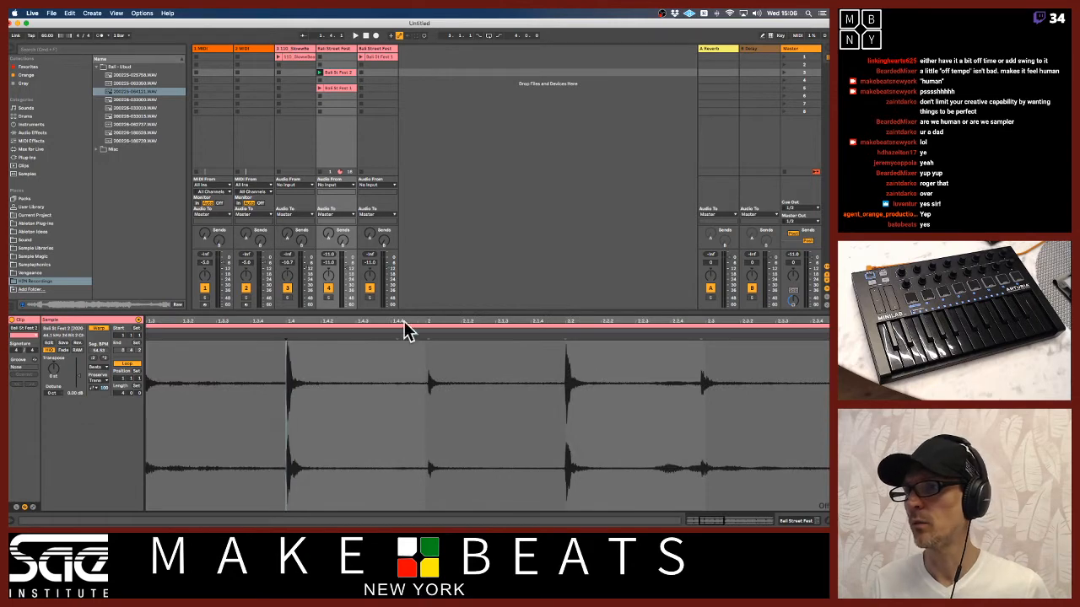
drag(430, 323, 420, 341)
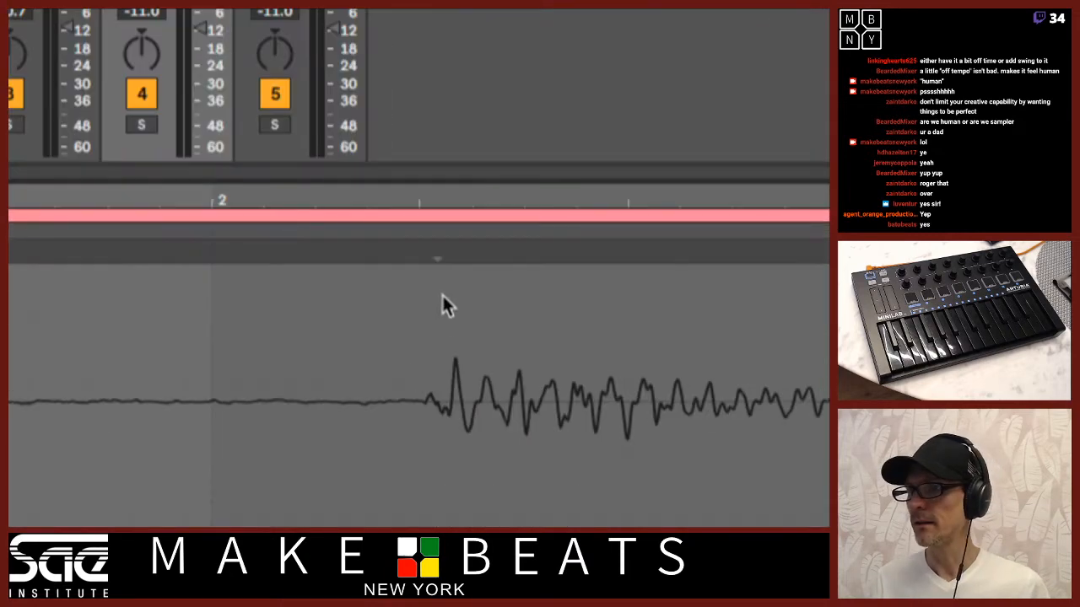
click(417, 336)
drag(428, 257, 197, 271)
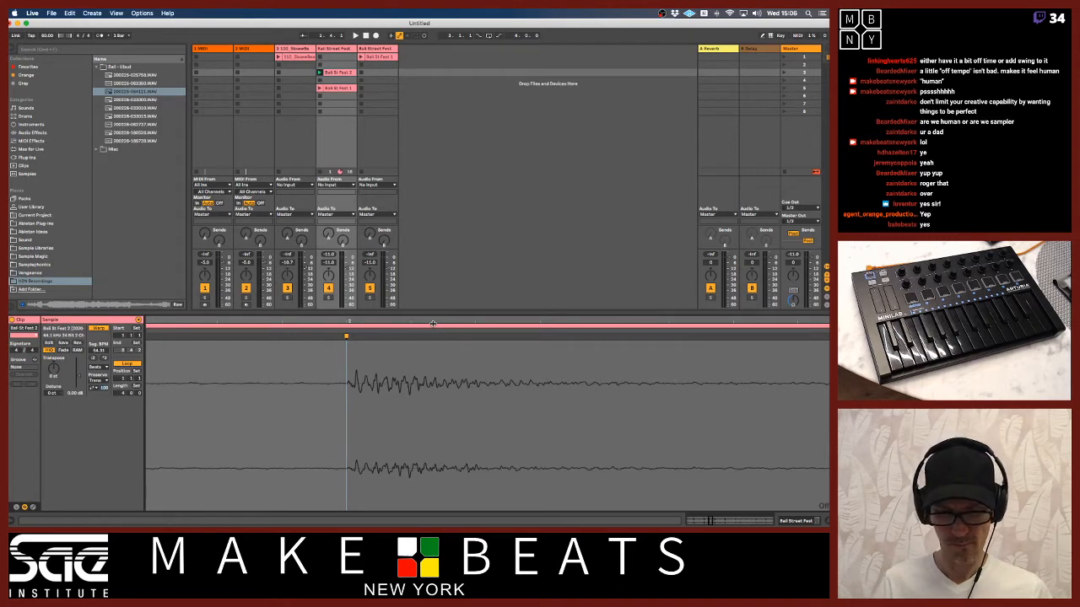
- Place warp markers on the transients near bars 3, 4 and 5 and align them with those downbeats
drag(432, 323, 253, 320)
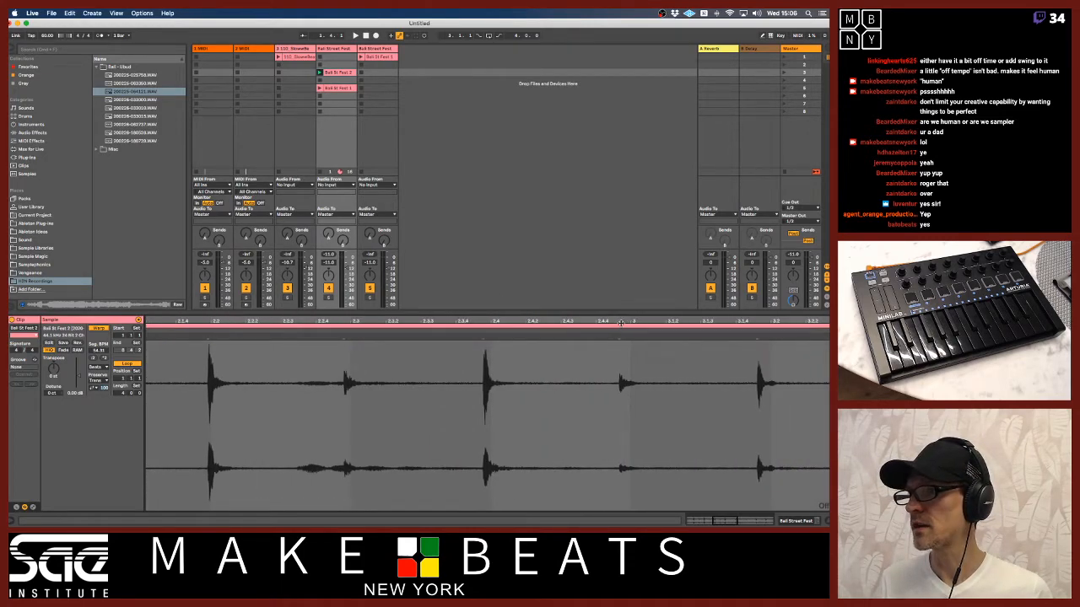
mouse_move(621, 323)
mouse_down()
mouse_move(614, 333)
mouse_move(534, 338)
mouse_move(689, 335)
mouse_move(309, 317)
mouse_move(244, 291)
mouse_up()
mouse_move(437, 321)
mouse_down()
mouse_move(625, 339)
mouse_move(604, 380)
mouse_up()
click(466, 336)
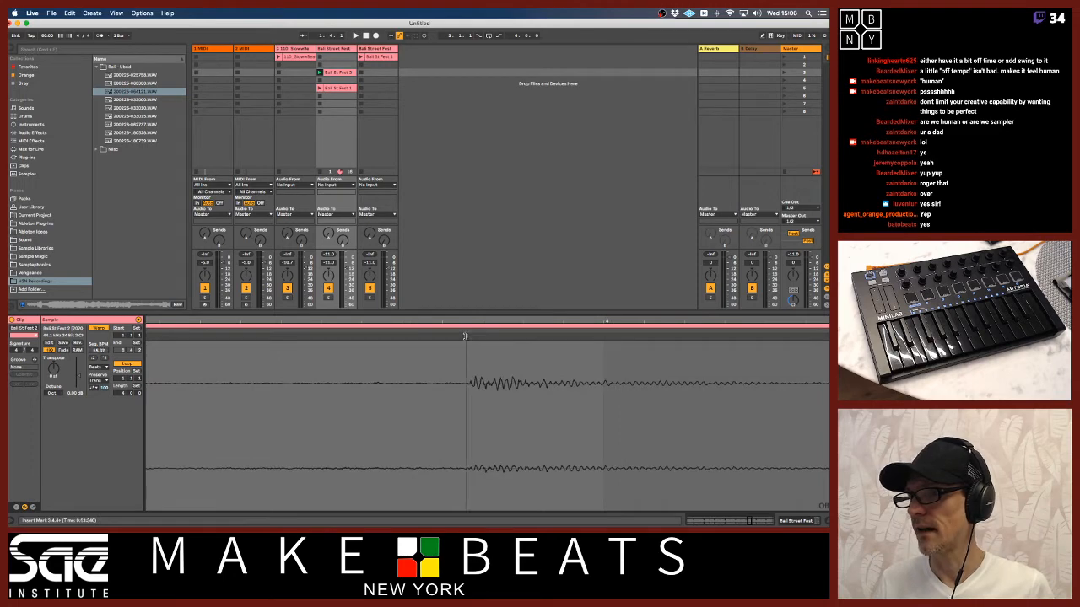
mouse_move(464, 336)
mouse_down()
mouse_move(604, 335)
mouse_move(456, 305)
mouse_move(430, 274)
mouse_move(429, 245)
mouse_up()
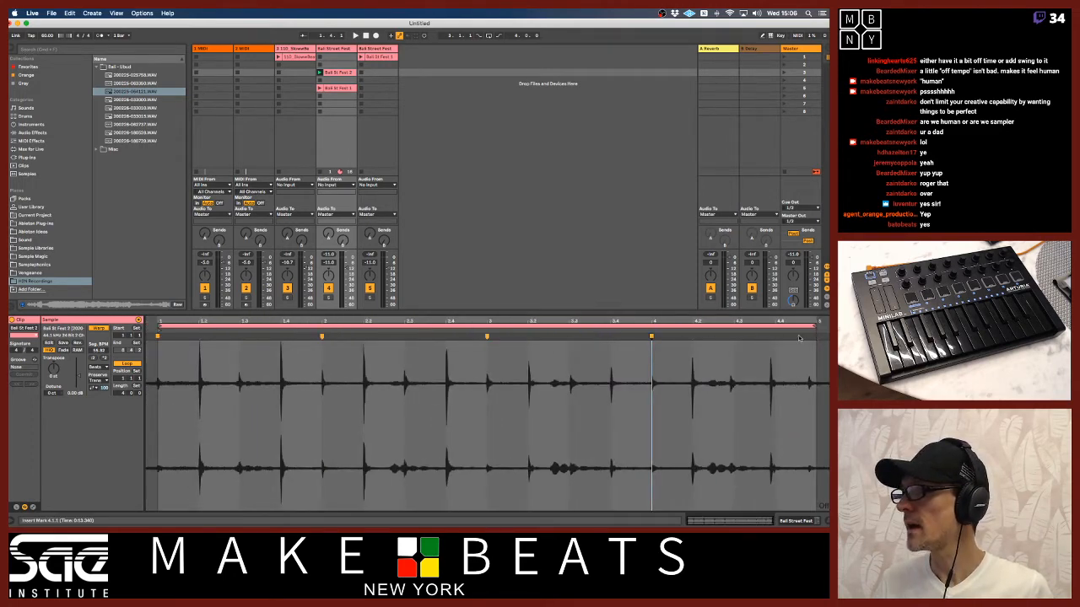
mouse_move(808, 321)
mouse_down()
mouse_move(770, 388)
mouse_move(634, 395)
mouse_up()
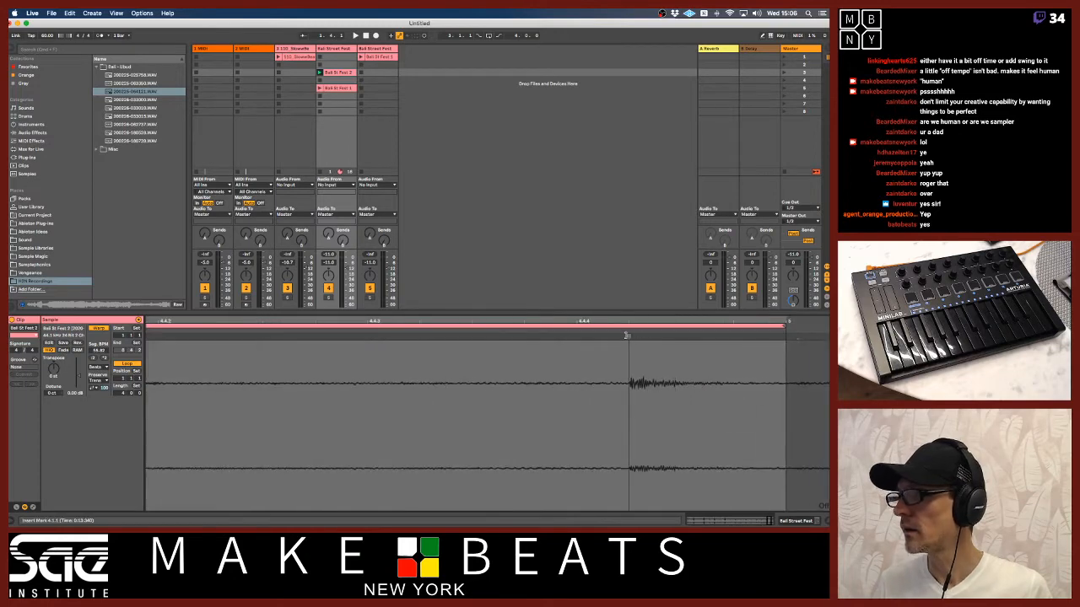
mouse_move(626, 335)
mouse_down()
mouse_move(790, 347)
mouse_move(759, 319)
mouse_move(759, 257)
mouse_up()
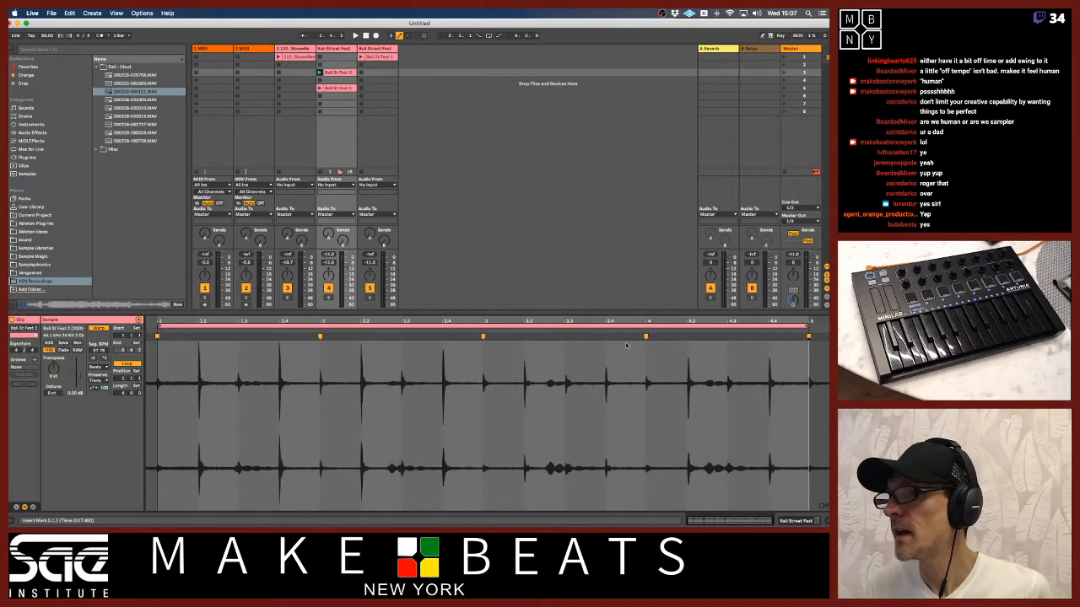
- Play the warped clip with the metronome on and shorten its loop to 2 bars
click(99, 34)
key(space)
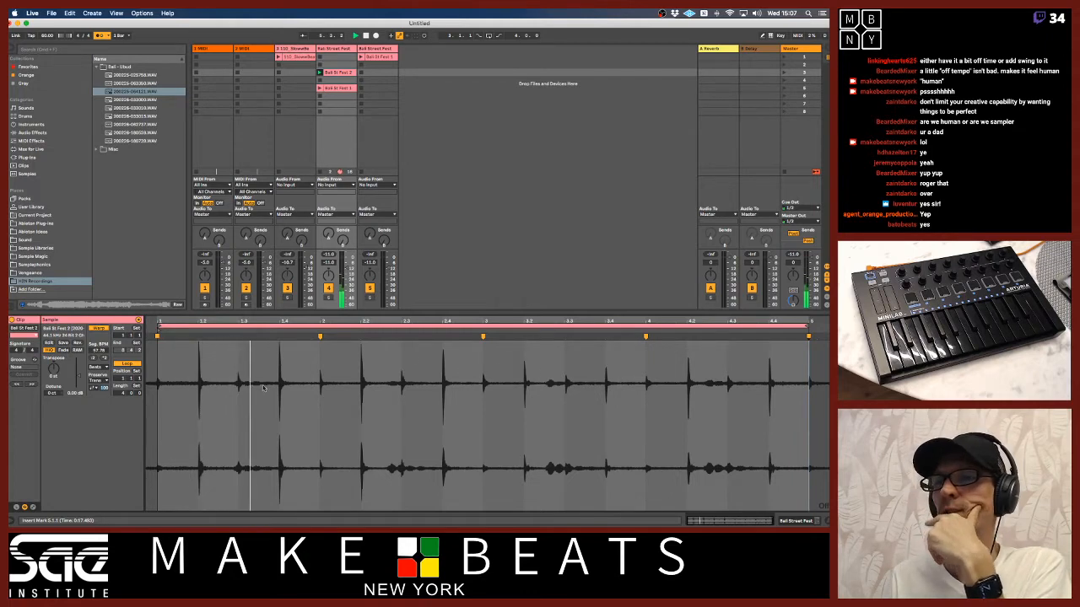
click(122, 394)
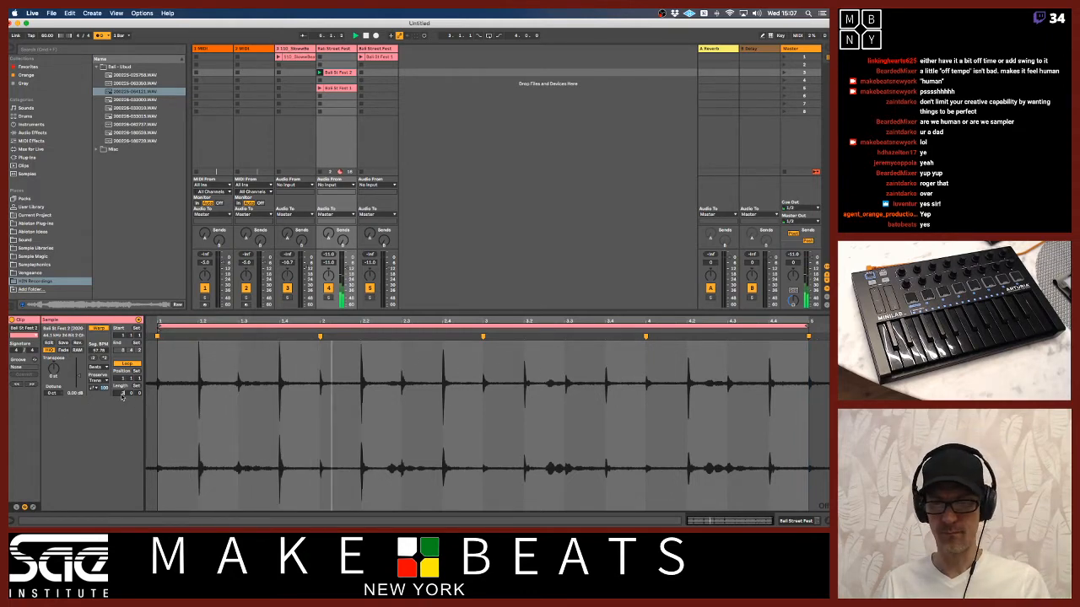
text(2)
key(Return)
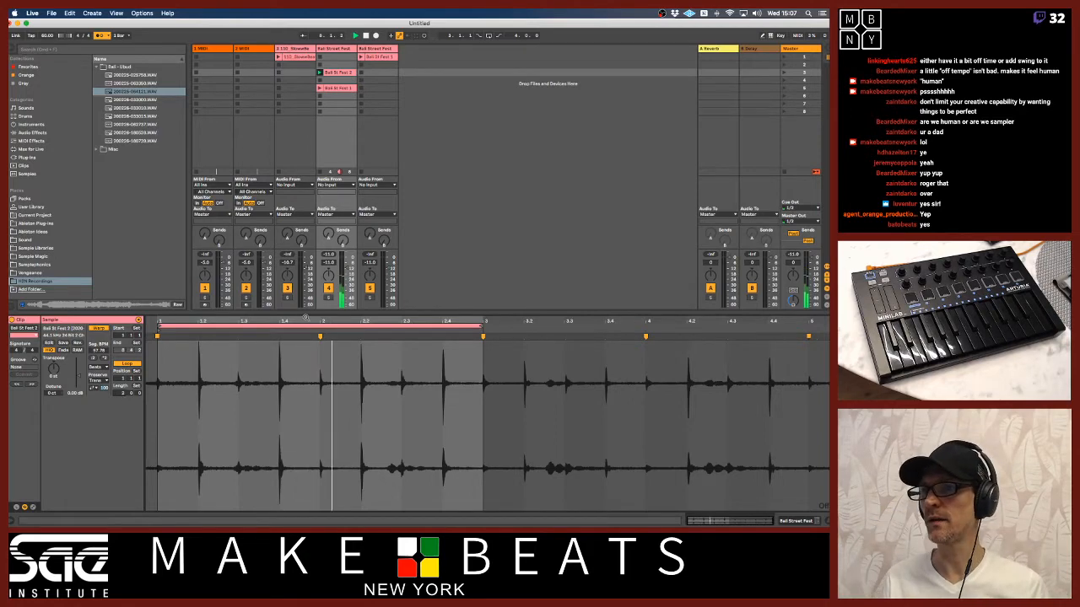
- Audition the 2-bar loop from start positions 1.3.1, 1.3.4 and 1.4.3
click(299, 326)
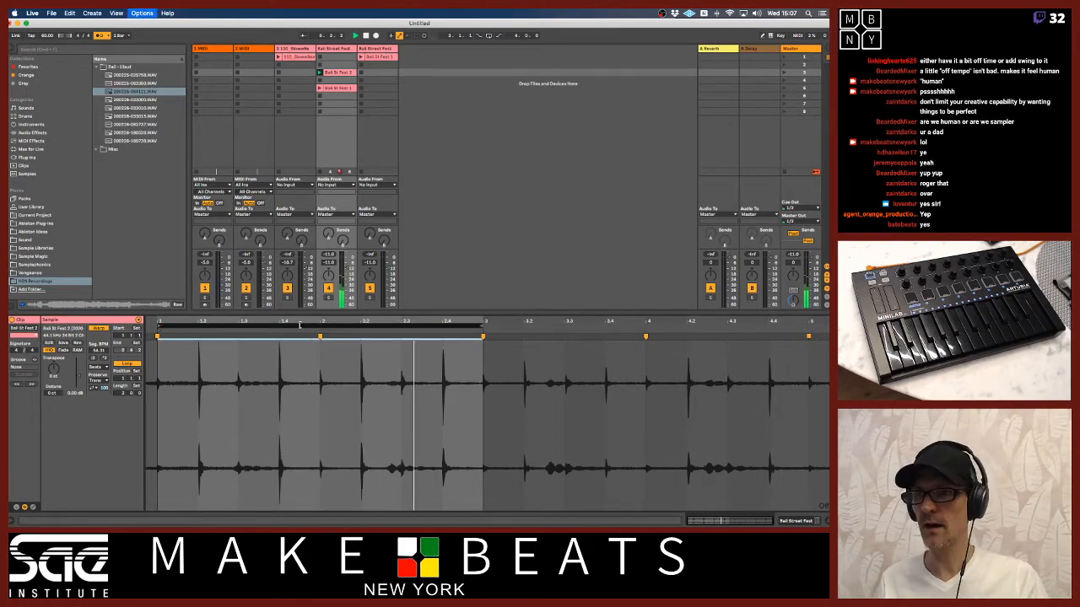
drag(299, 326, 379, 322)
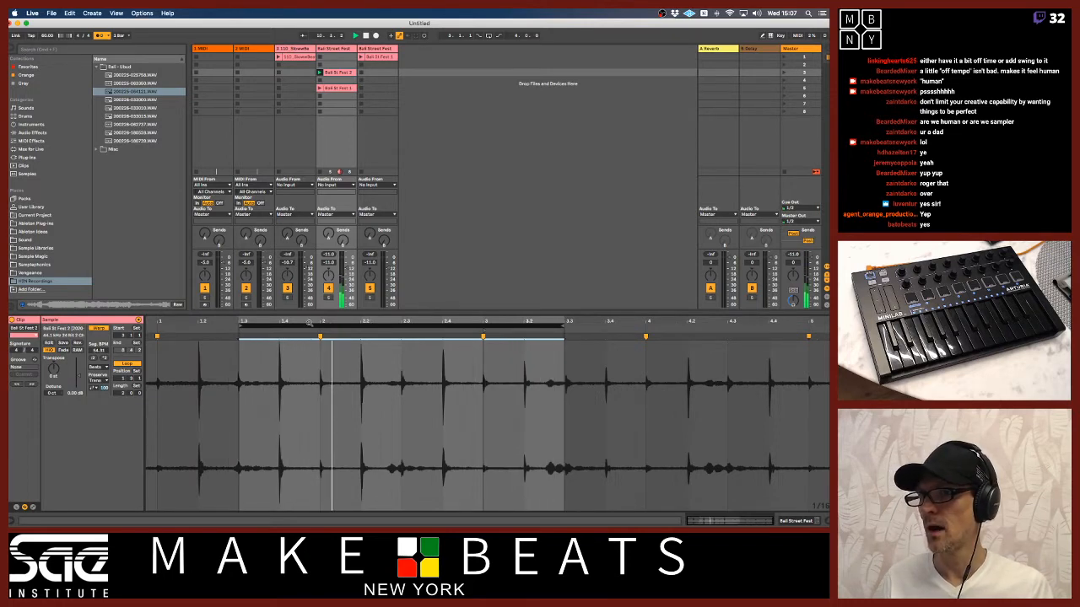
drag(288, 323, 318, 324)
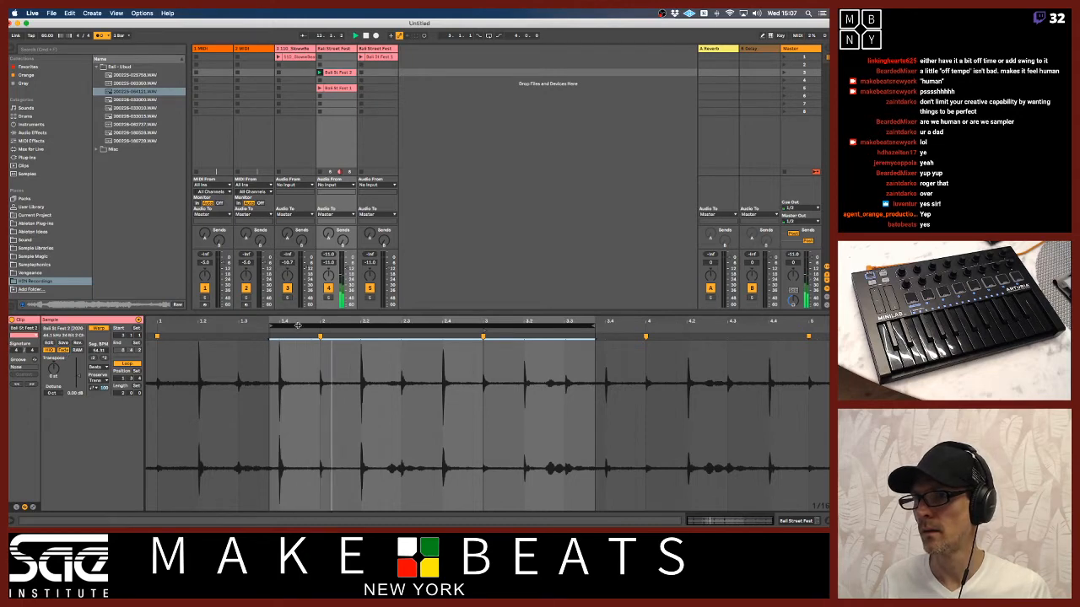
drag(298, 325, 325, 325)
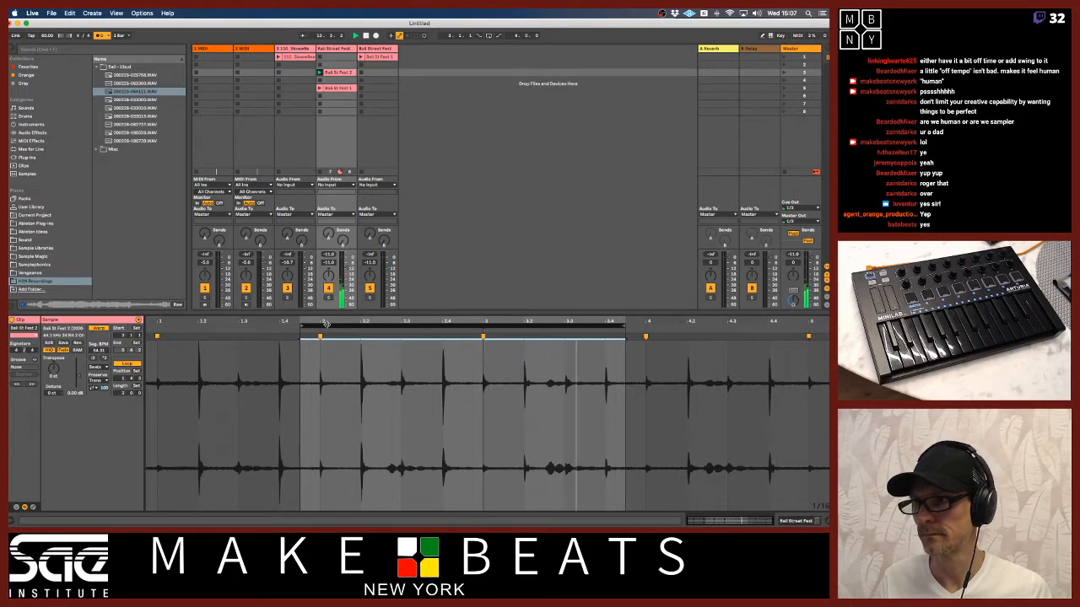
- Turn off the metronome and move the 2-bar loop back to start at 1.2.3
click(99, 34)
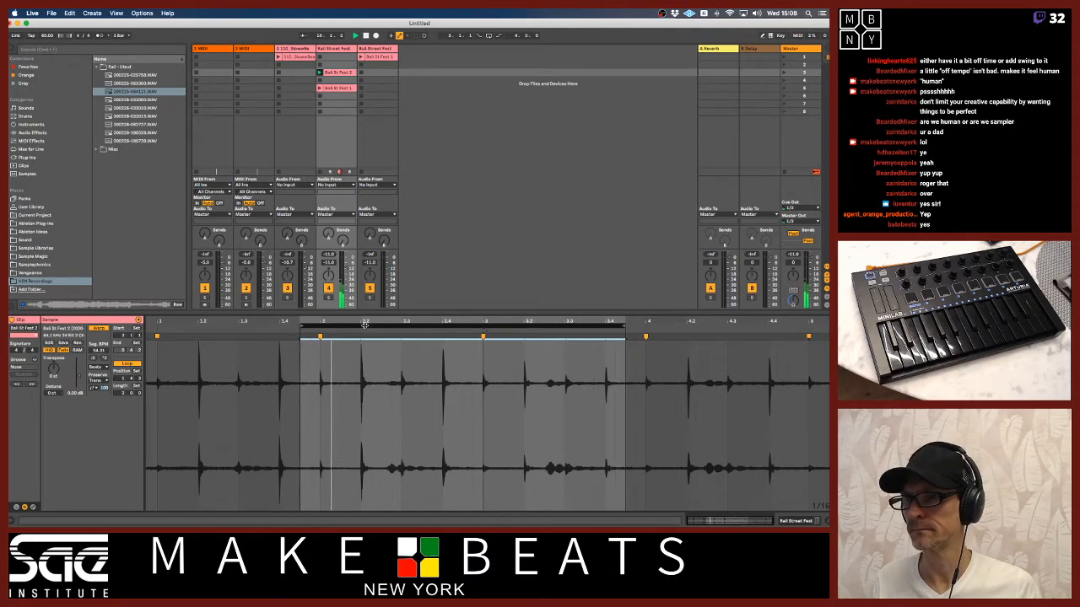
drag(364, 325, 282, 332)
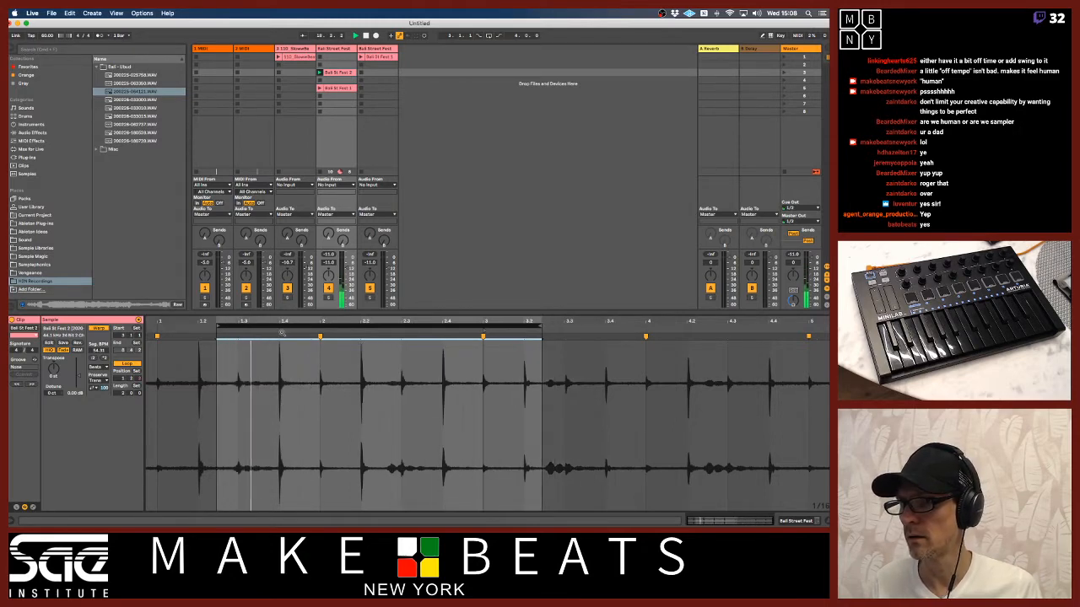
- Restore the 2-bar loop position at 1.4.3 and move the clip's start marker to bar 1 to play into the loop
key(super+z)
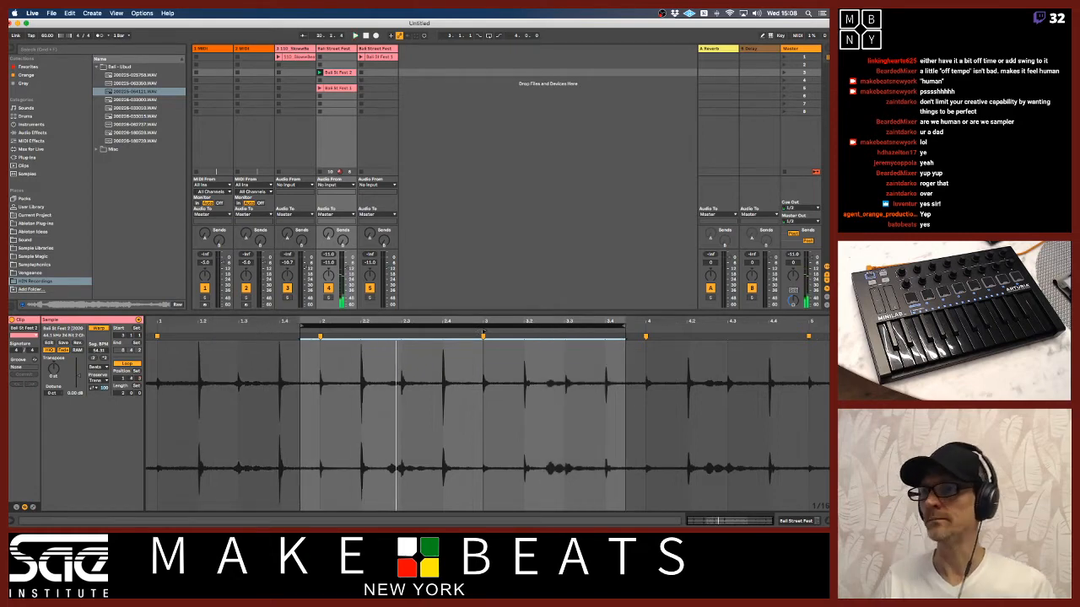
click(491, 336)
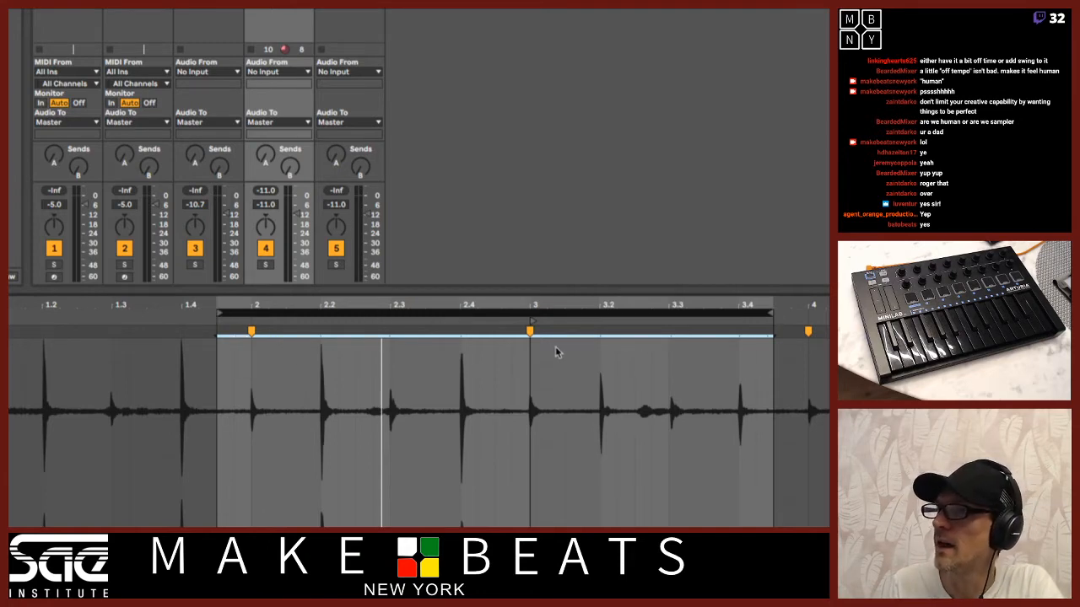
click(536, 314)
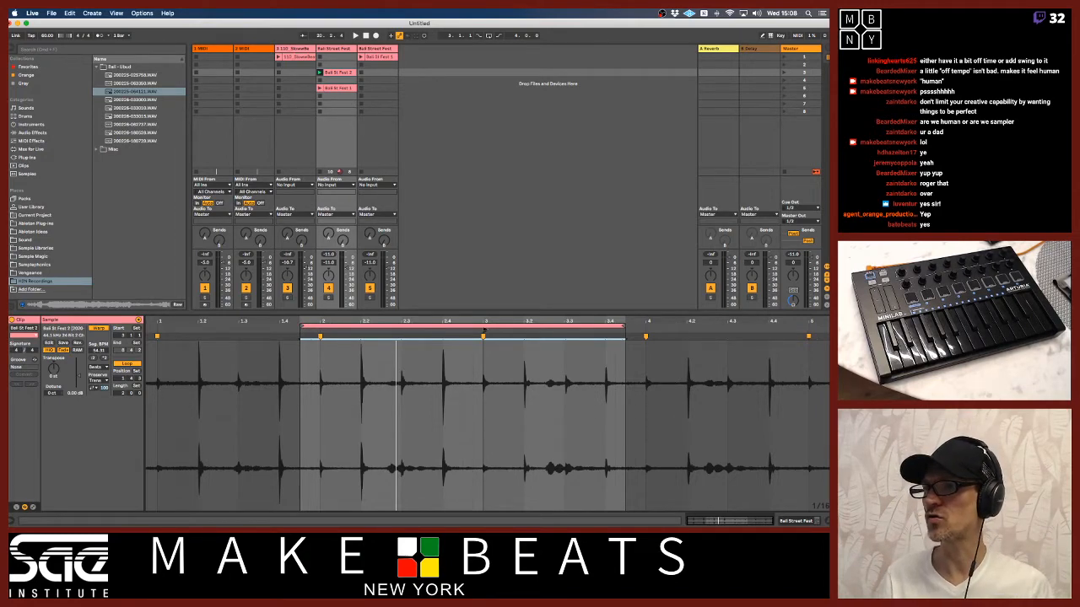
drag(300, 363, 155, 368)
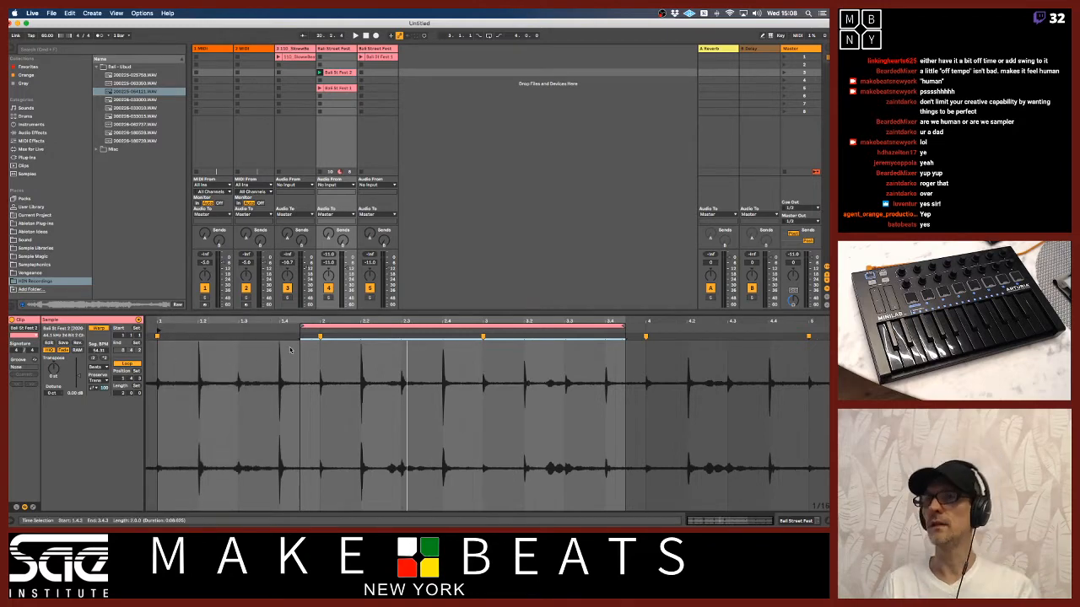
key(space)
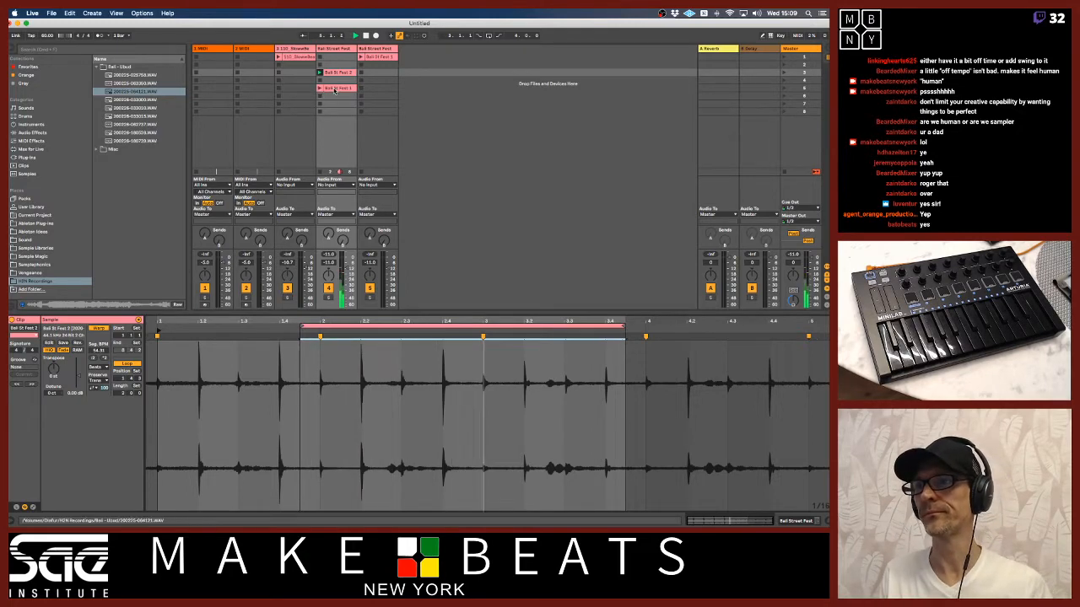
- Open the unwarped street festival clip in scene 5 and audition the section from about 18:44 to 19:22
click(335, 89)
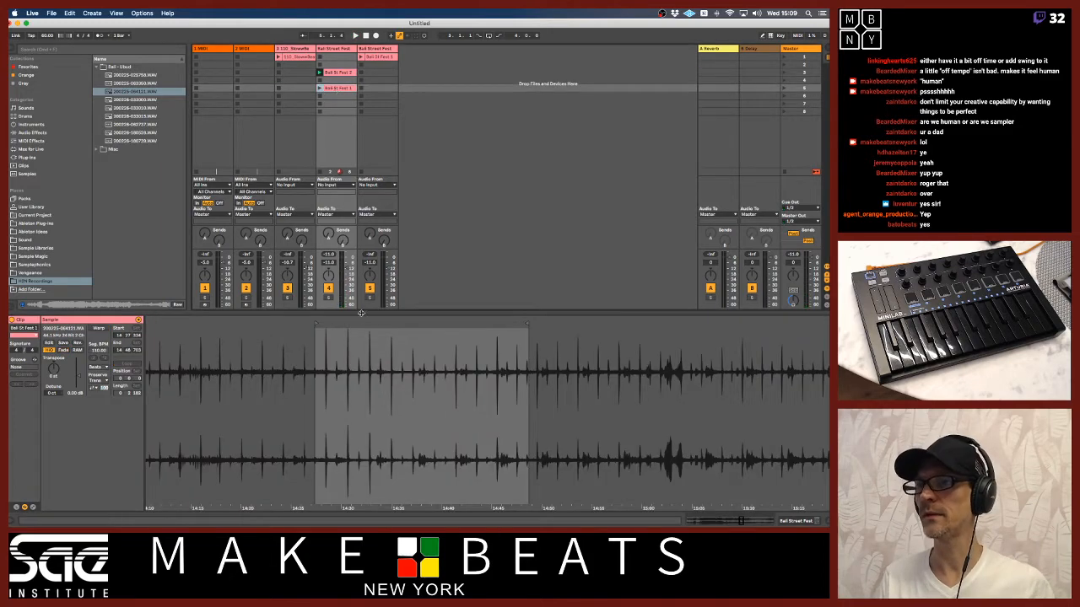
drag(385, 371, 461, 351)
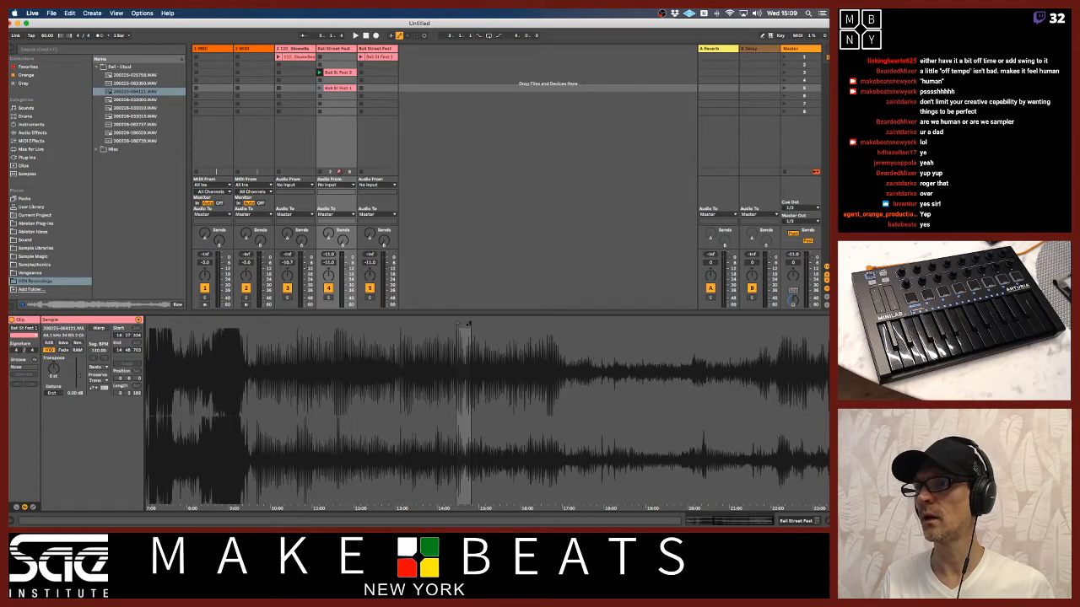
drag(467, 324, 697, 380)
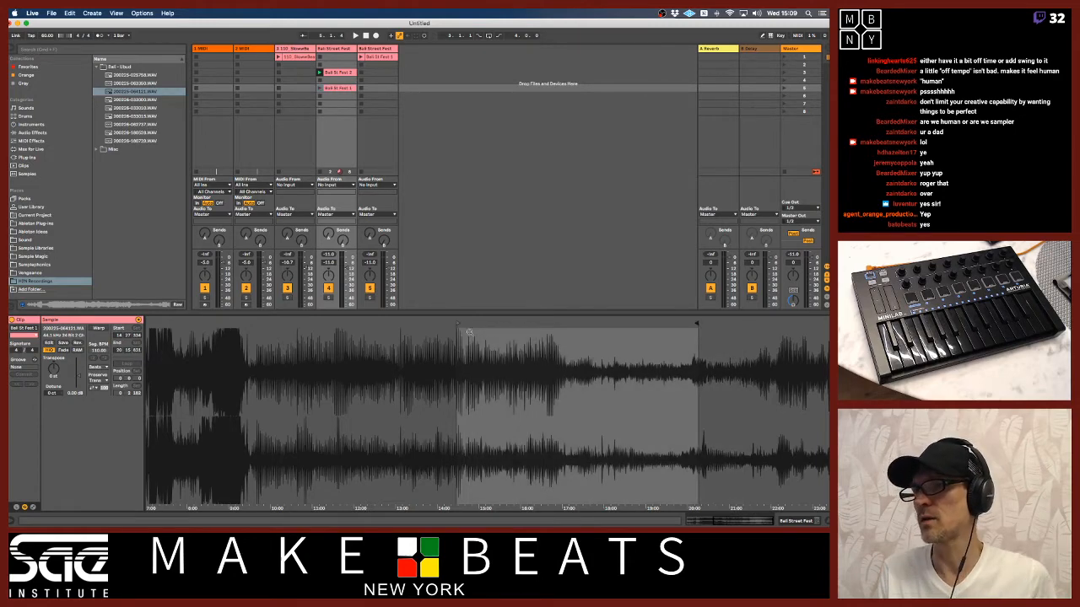
mouse_move(458, 323)
mouse_down()
mouse_move(637, 324)
mouse_move(647, 369)
mouse_move(618, 339)
mouse_up()
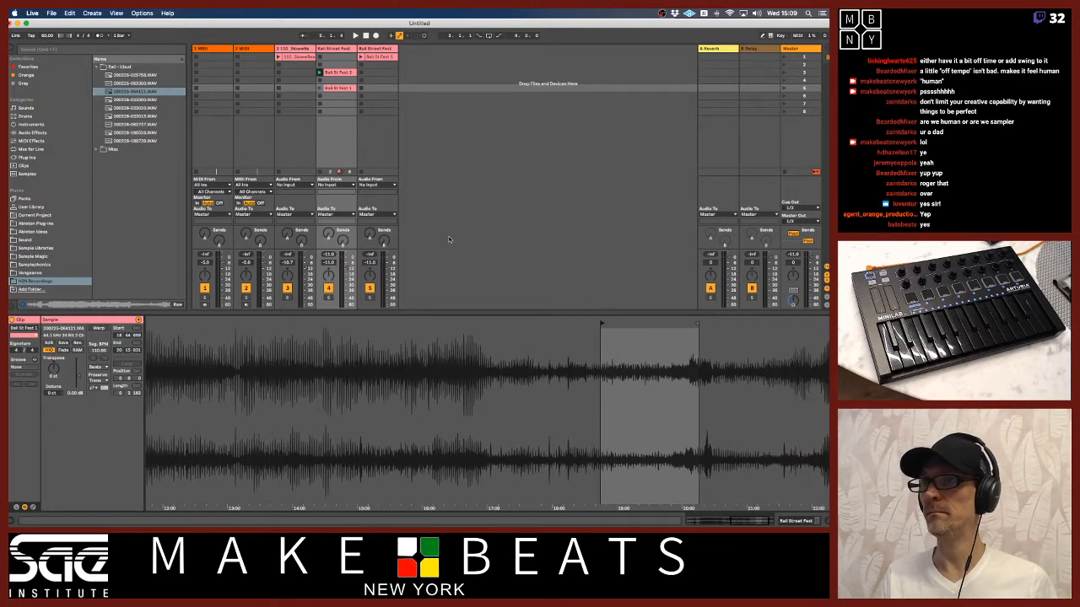
click(319, 88)
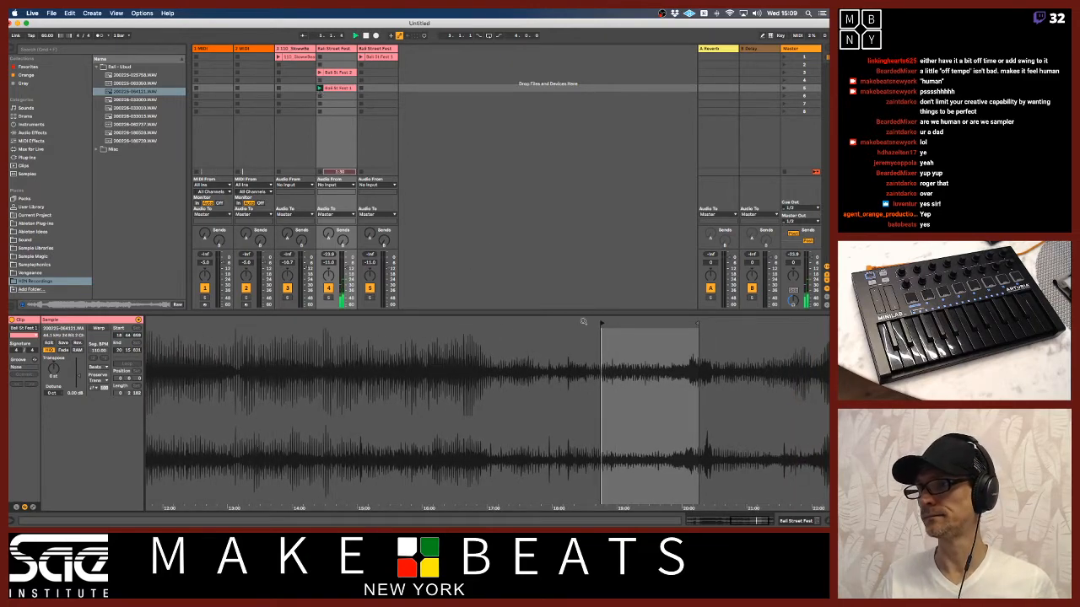
drag(699, 323, 483, 337)
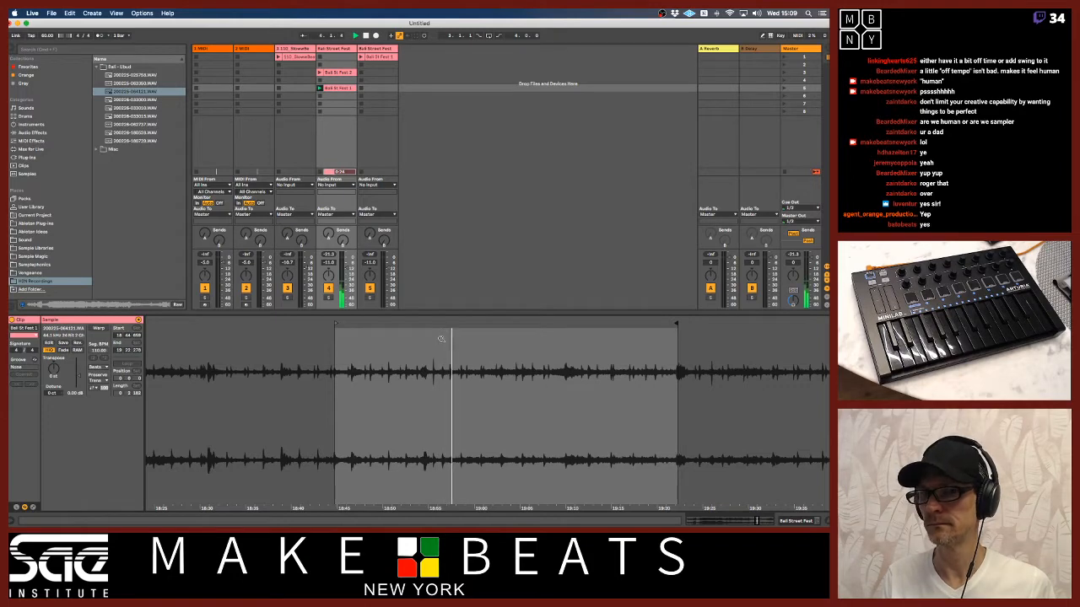
- Audition sections of the scene 5 clip starting at about 19:57 and 21:24, extending the end marker beyond them
drag(441, 339, 380, 298)
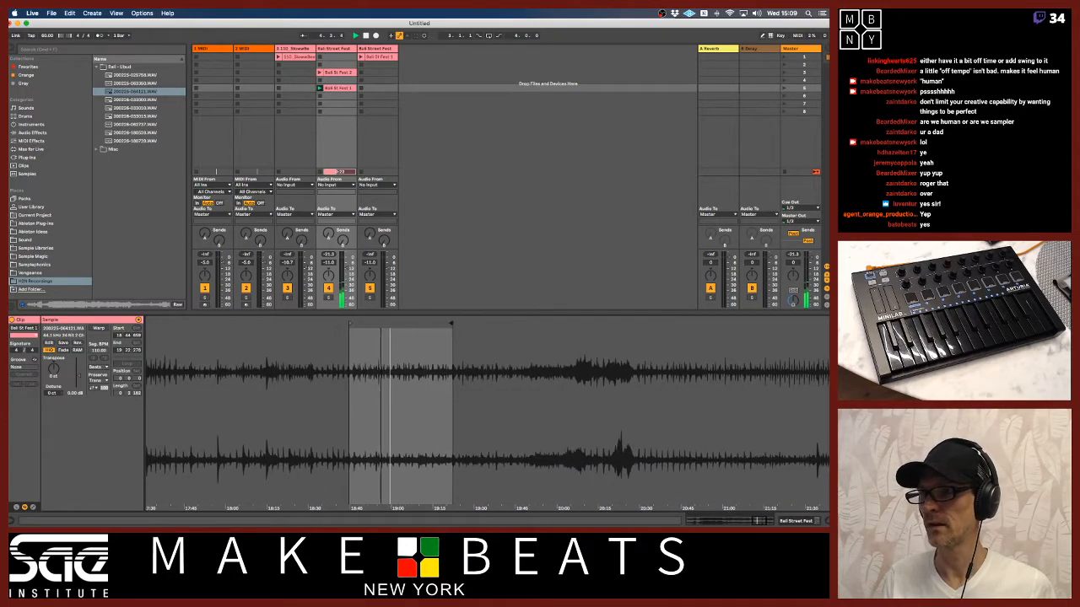
drag(443, 325, 599, 342)
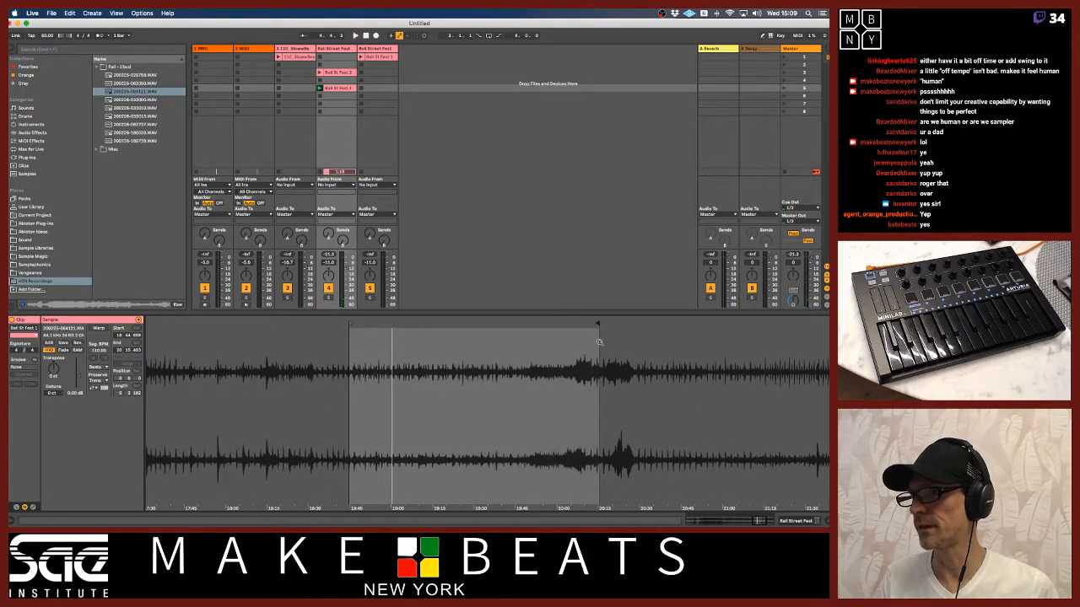
drag(354, 326, 552, 323)
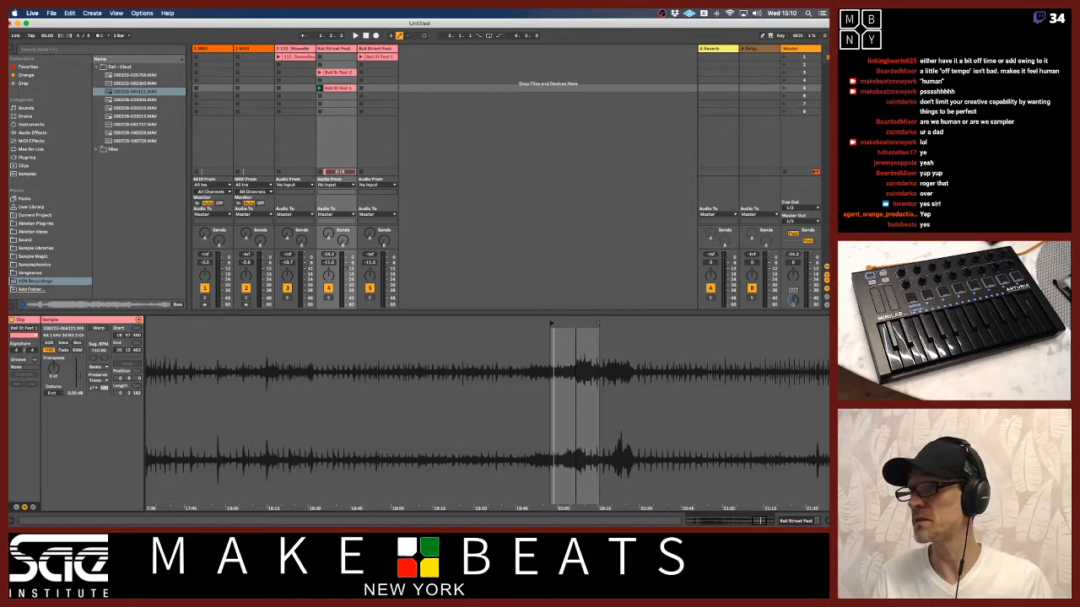
drag(576, 331, 575, 307)
drag(589, 405, 733, 405)
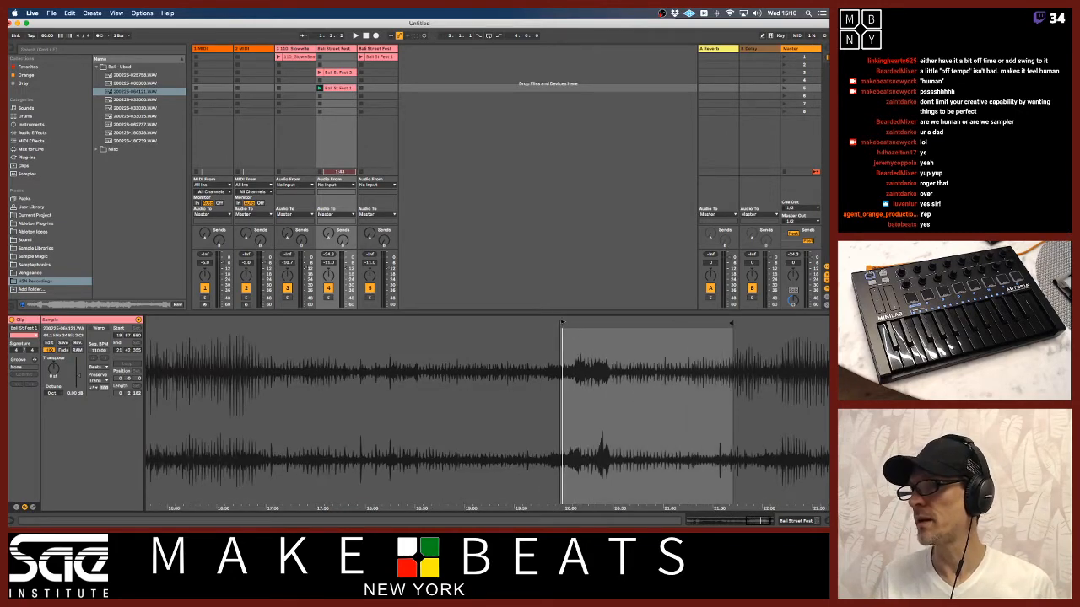
drag(562, 322, 826, 323)
key(space)
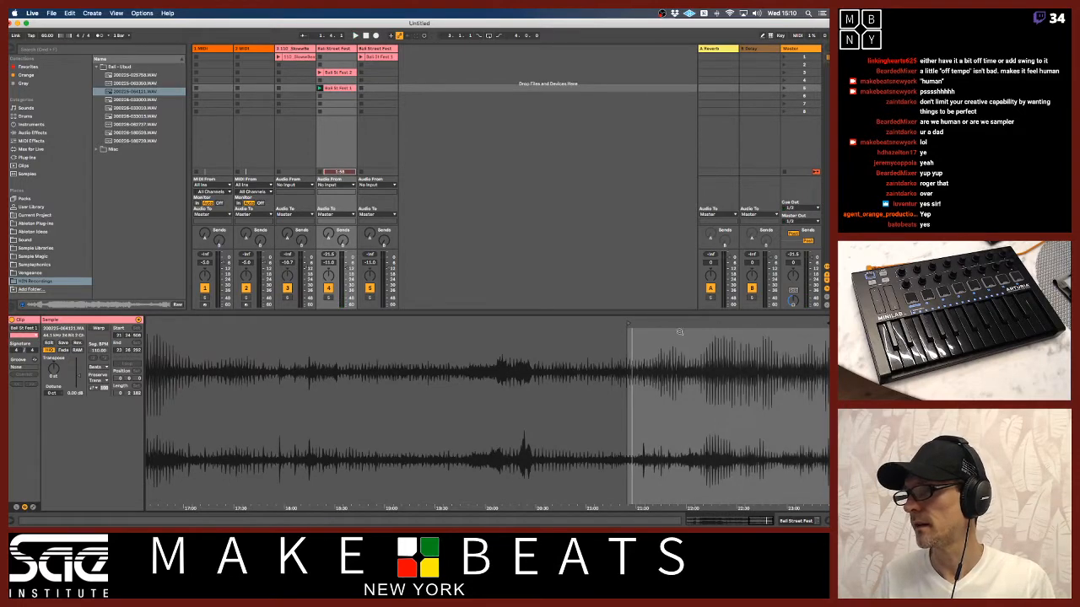
- Audition the recording with the start marker at about 23:00, 17:26, 17:32 and 11:52
drag(629, 323, 789, 323)
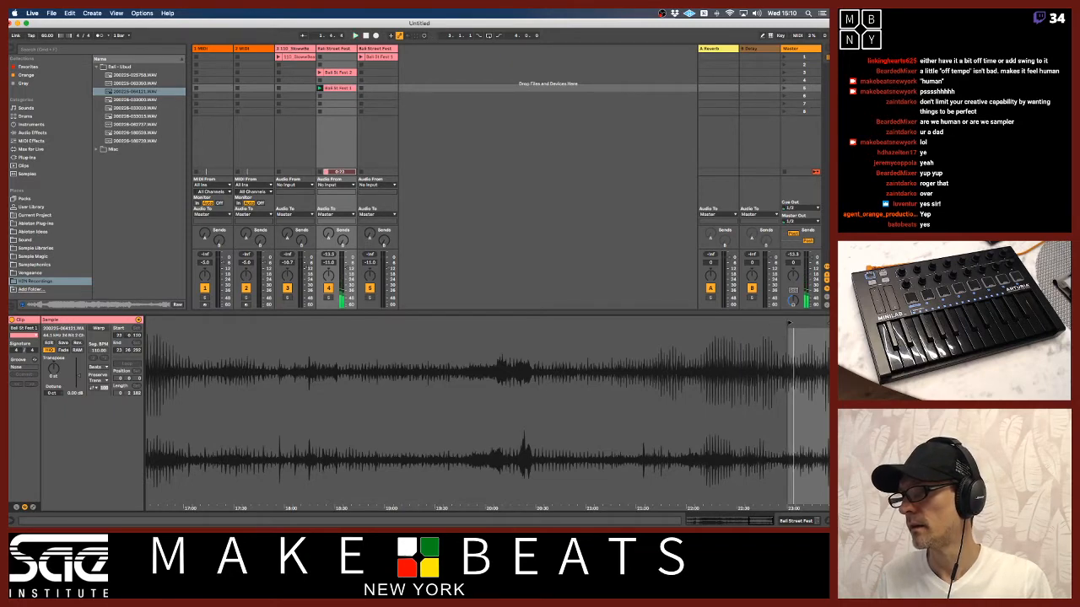
mouse_move(789, 323)
mouse_down()
mouse_move(211, 362)
mouse_move(228, 384)
mouse_up()
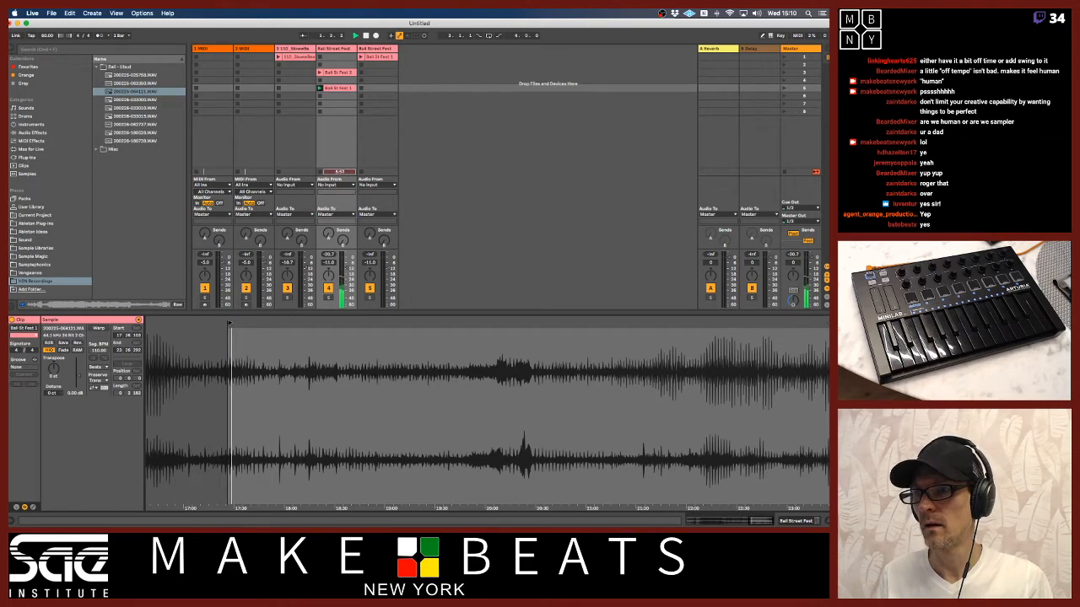
mouse_move(229, 324)
mouse_down()
mouse_move(291, 325)
mouse_move(239, 327)
mouse_up()
key(space)
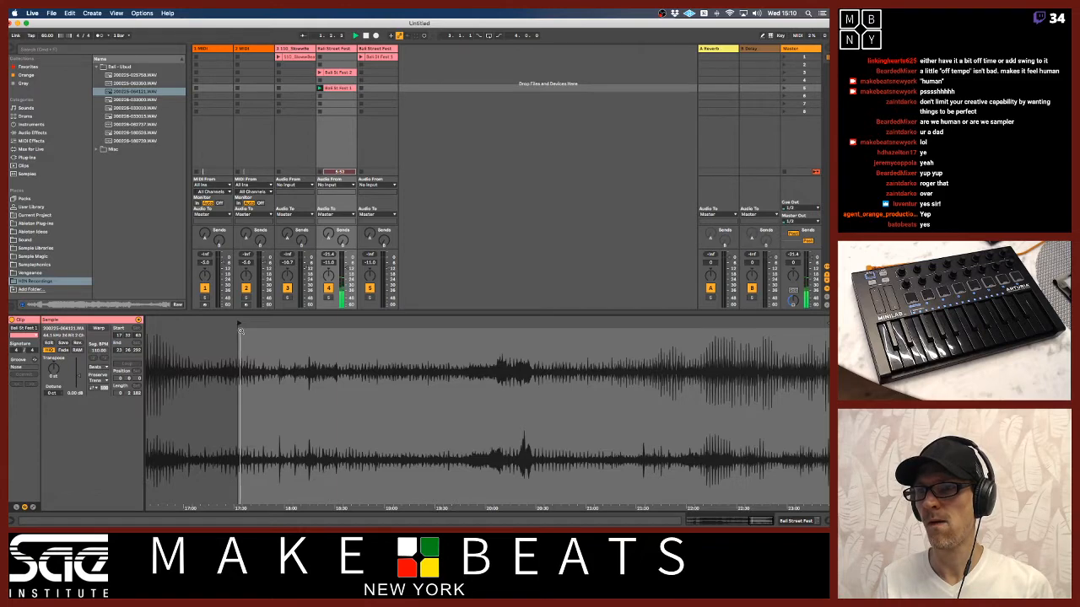
mouse_move(241, 332)
mouse_down()
mouse_move(538, 327)
mouse_move(265, 325)
mouse_move(251, 372)
mouse_up()
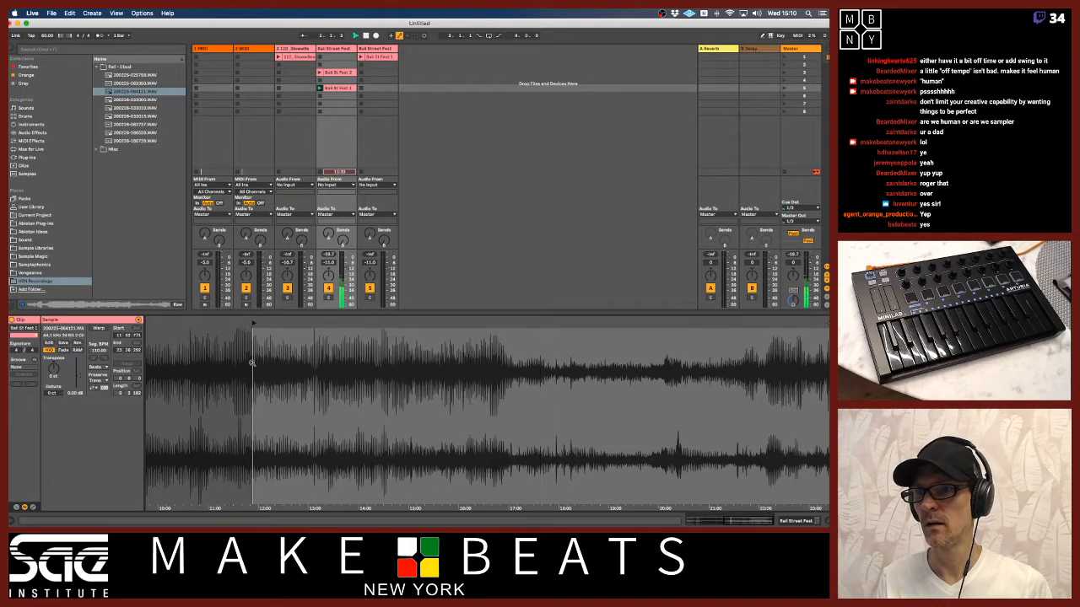
- Audition the loud section of the recording from start positions of about 8:28 and 8:22
mouse_move(255, 331)
mouse_down()
mouse_move(494, 327)
mouse_move(395, 323)
mouse_up()
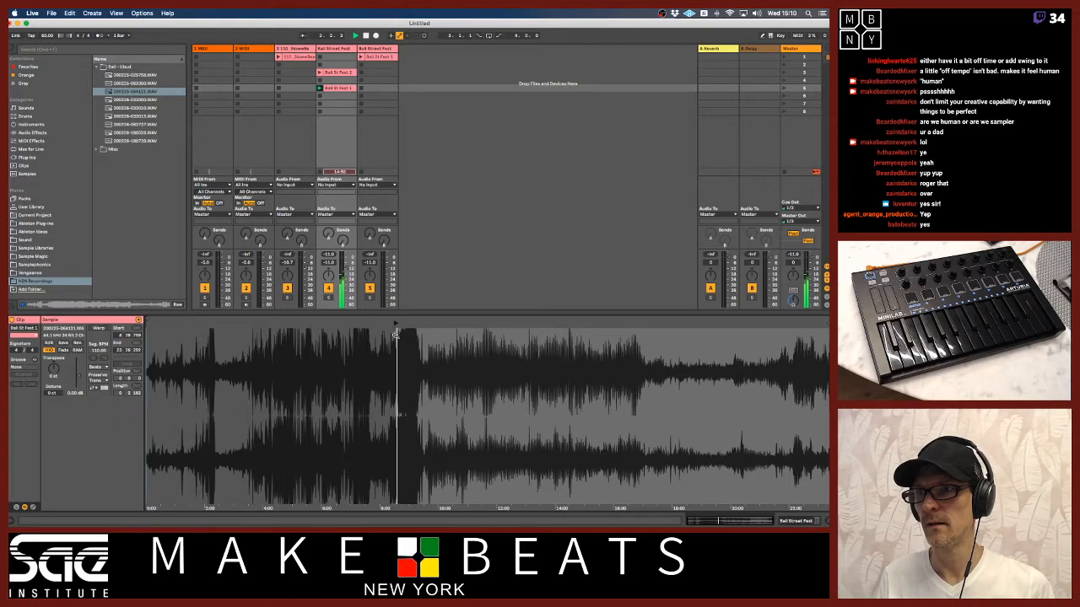
mouse_move(396, 335)
mouse_down()
mouse_move(388, 418)
mouse_move(370, 443)
mouse_move(368, 431)
mouse_up()
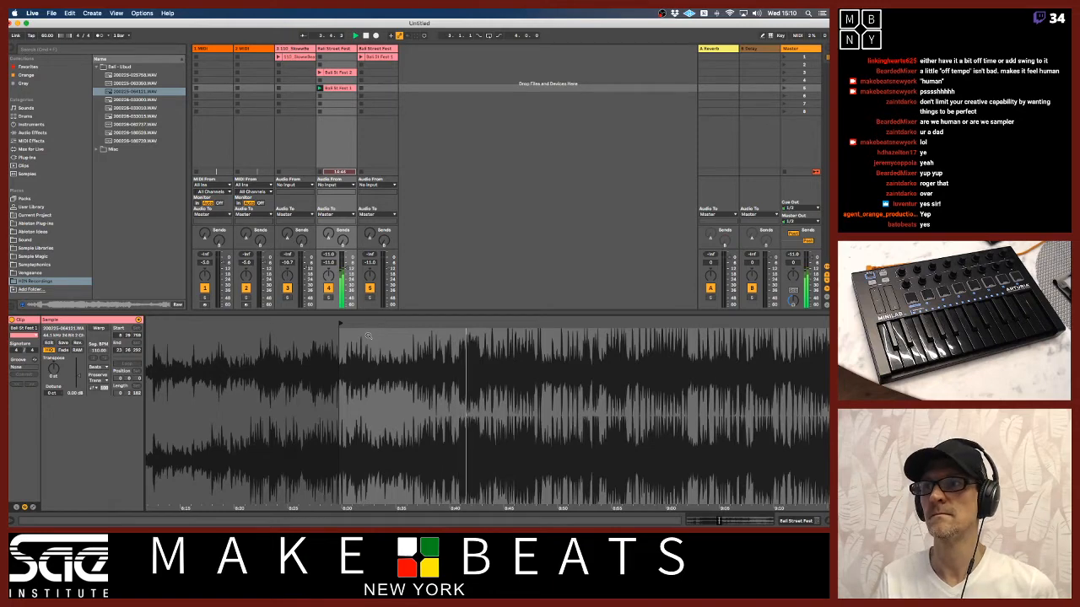
mouse_move(368, 335)
mouse_down()
mouse_move(368, 345)
mouse_move(367, 336)
mouse_up()
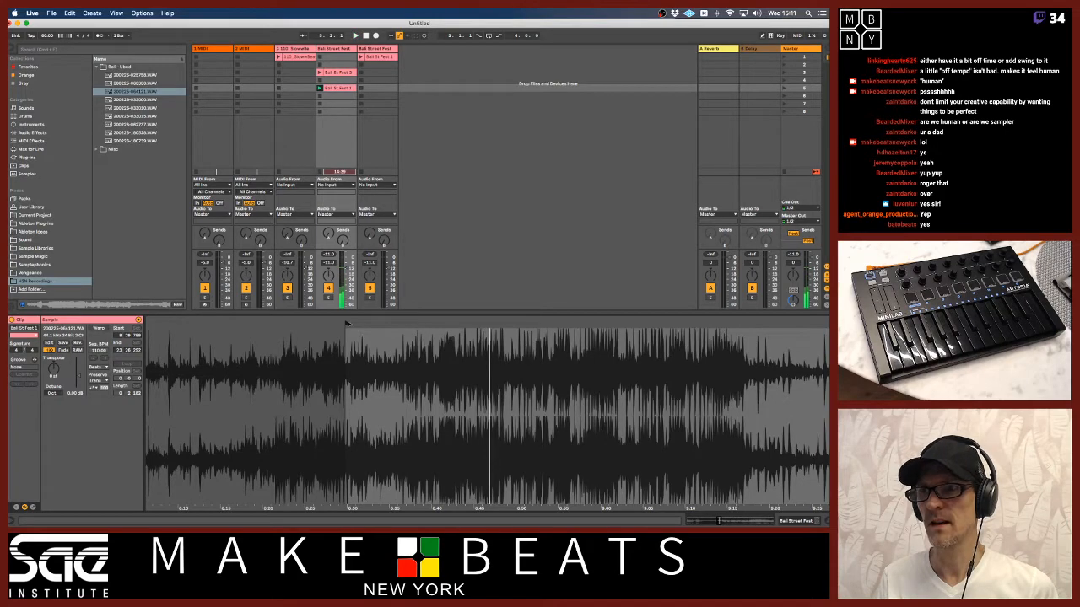
click(282, 329)
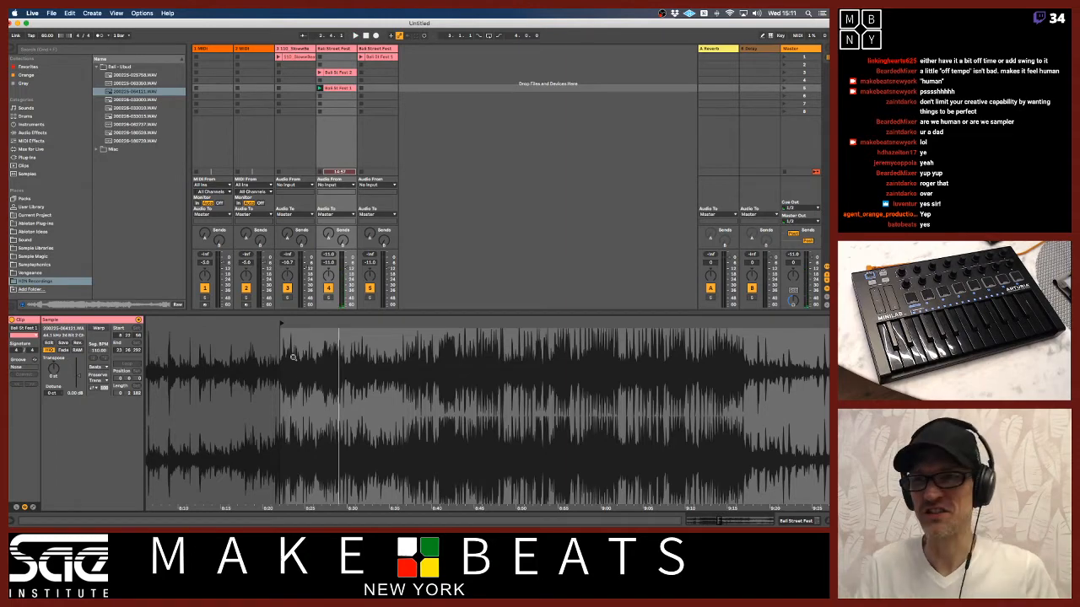
scroll(295, 418, down, 5)
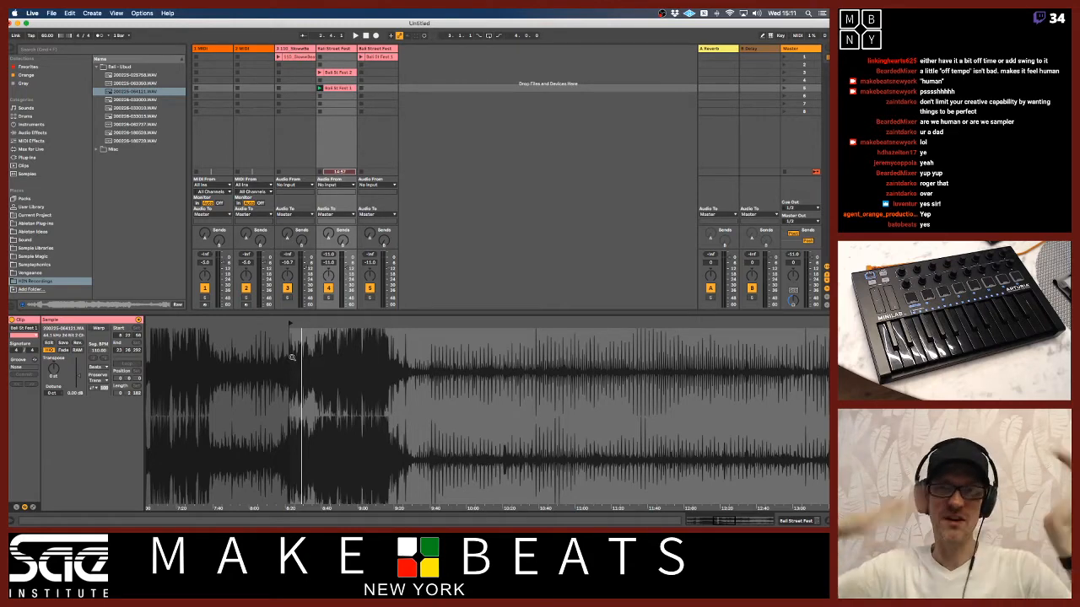
- Set the scene 5 clip's start and end markers around the quiet section from about 19:10 to 19:32
drag(294, 355, 707, 323)
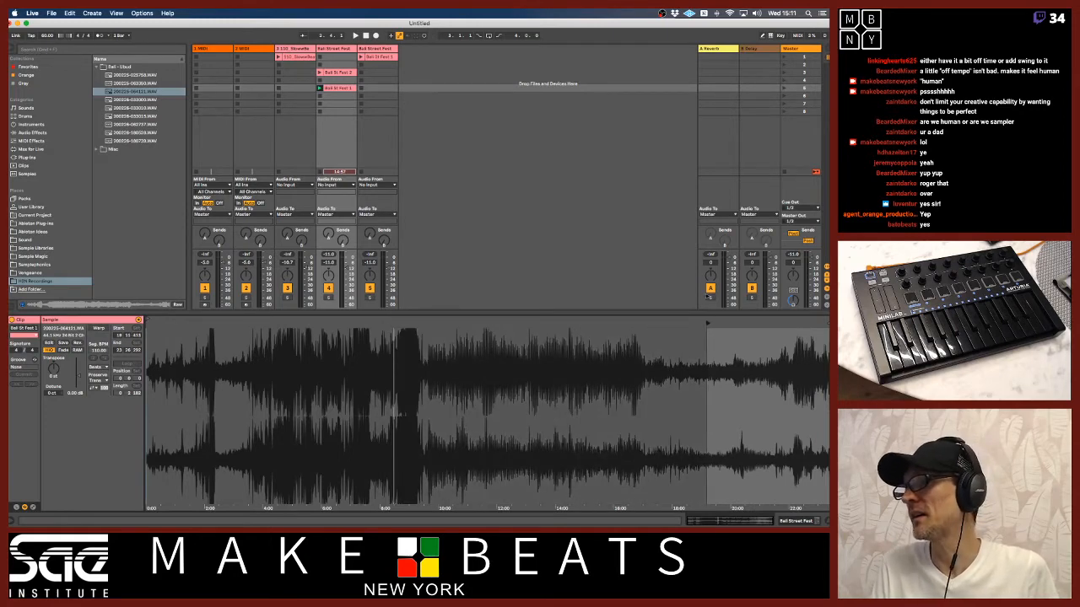
drag(830, 323, 727, 324)
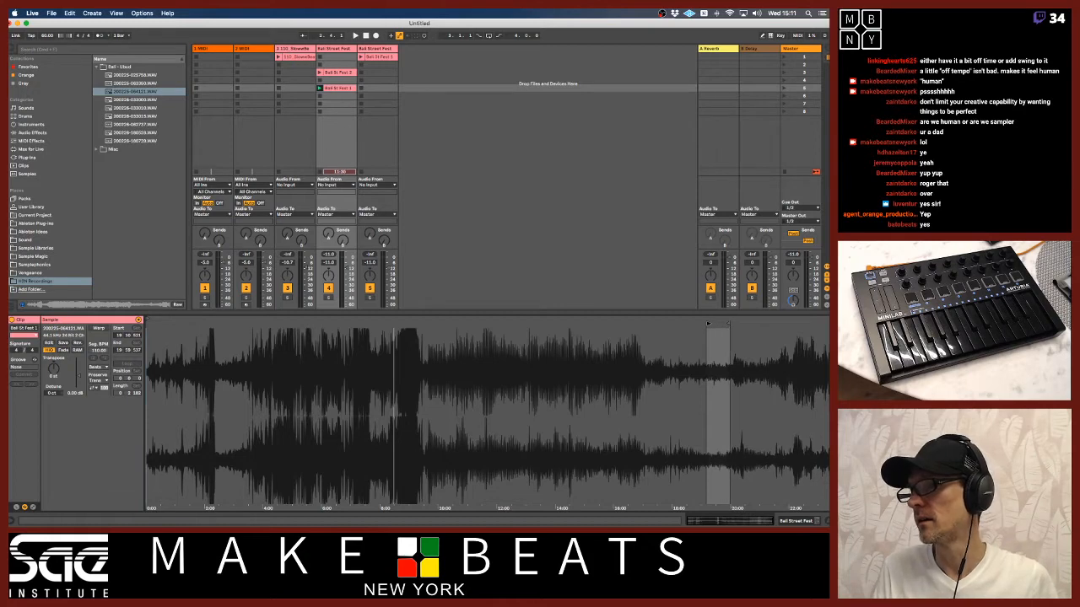
click(707, 323)
drag(708, 325, 449, 323)
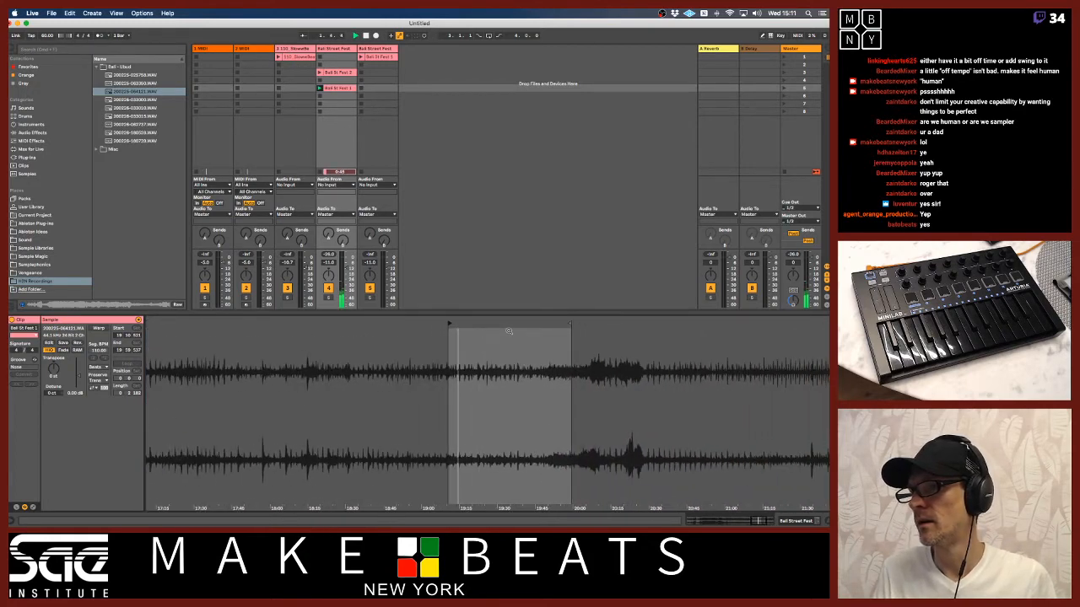
drag(570, 324, 504, 324)
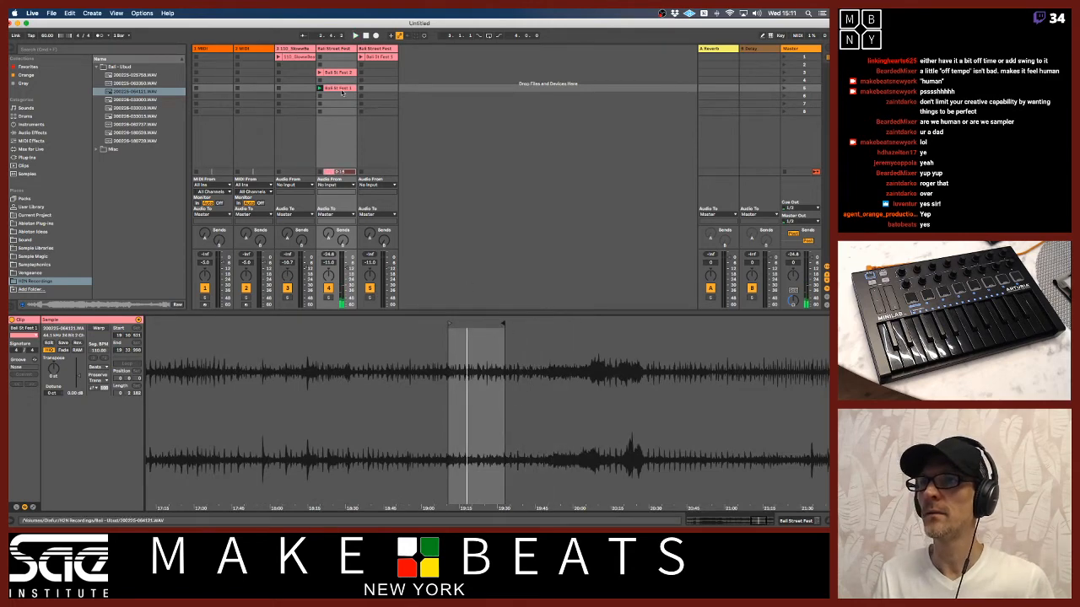
- Duplicate the scene 5 clip into scene 6 and set the copy's start and end markers to about 8:23 and 8:36
key(super+d)
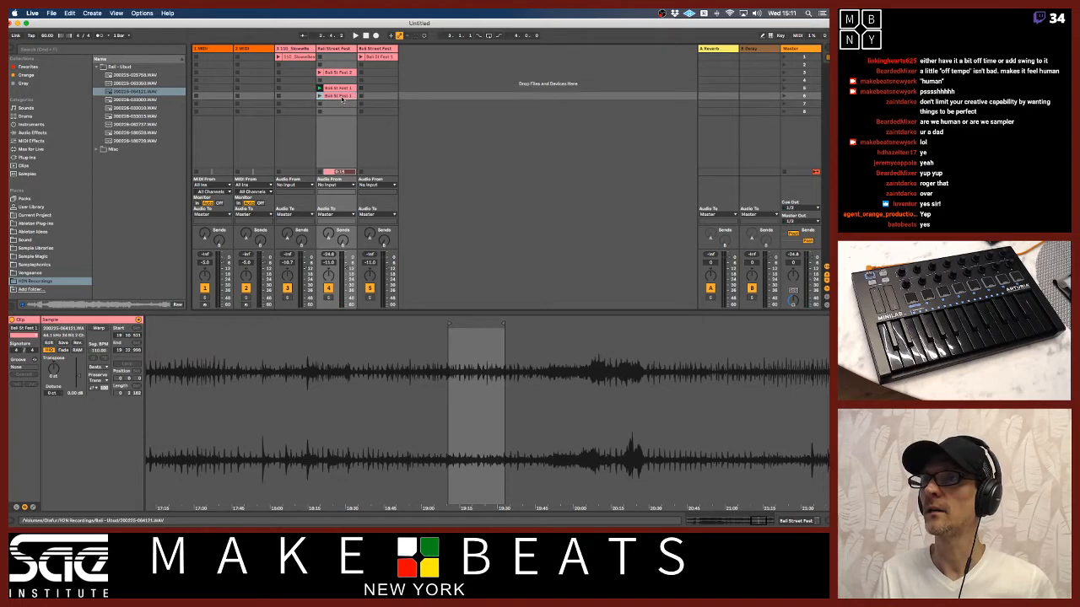
drag(491, 404, 212, 371)
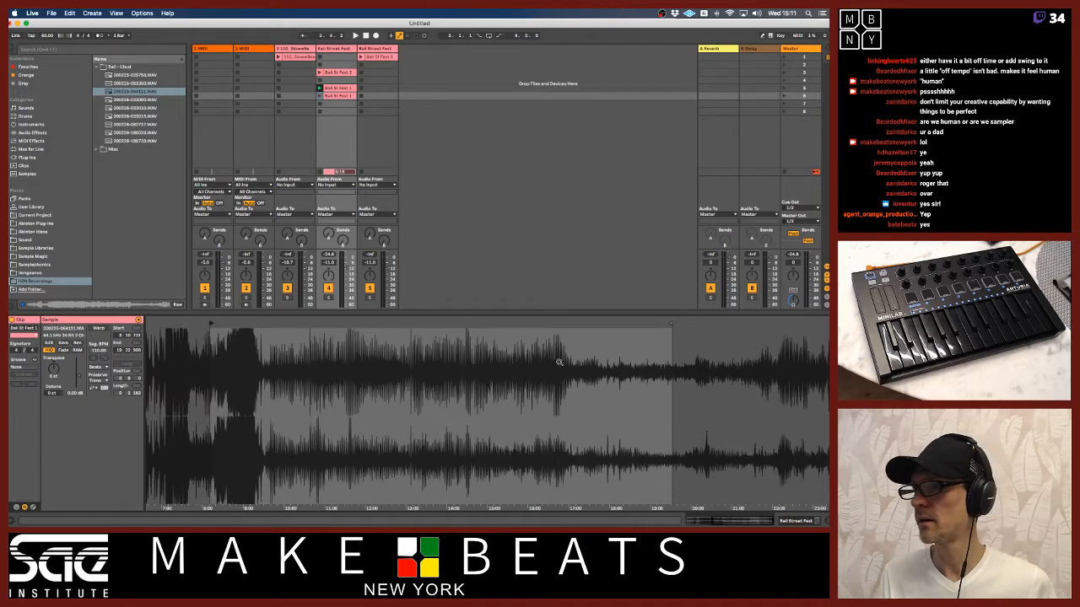
mouse_move(668, 323)
mouse_down()
mouse_move(211, 324)
mouse_move(307, 340)
mouse_up()
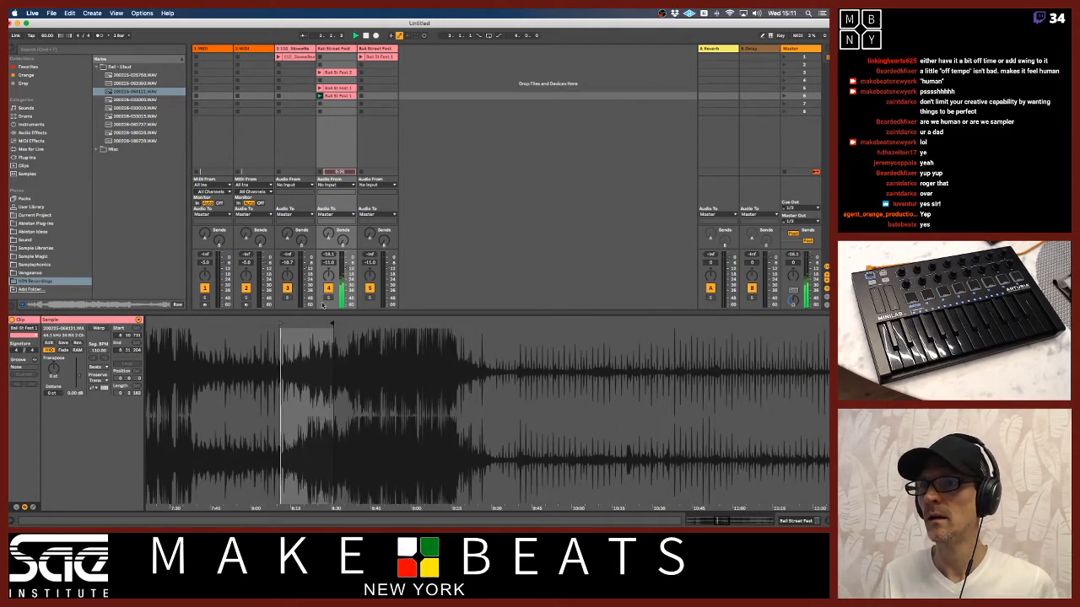
mouse_move(297, 368)
mouse_down()
mouse_move(297, 405)
mouse_move(297, 356)
mouse_up()
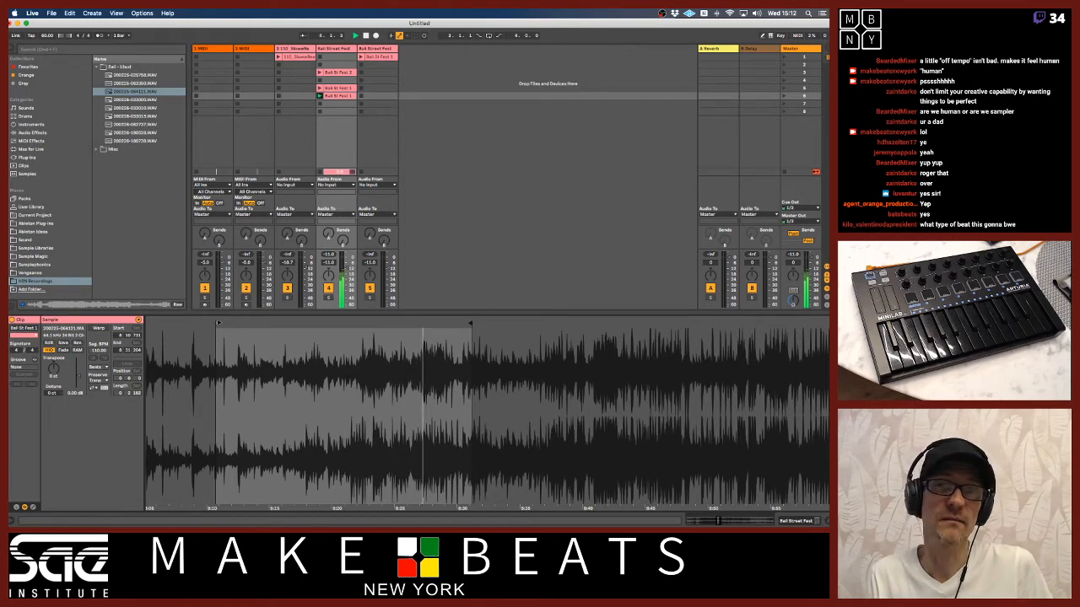
drag(217, 323, 376, 324)
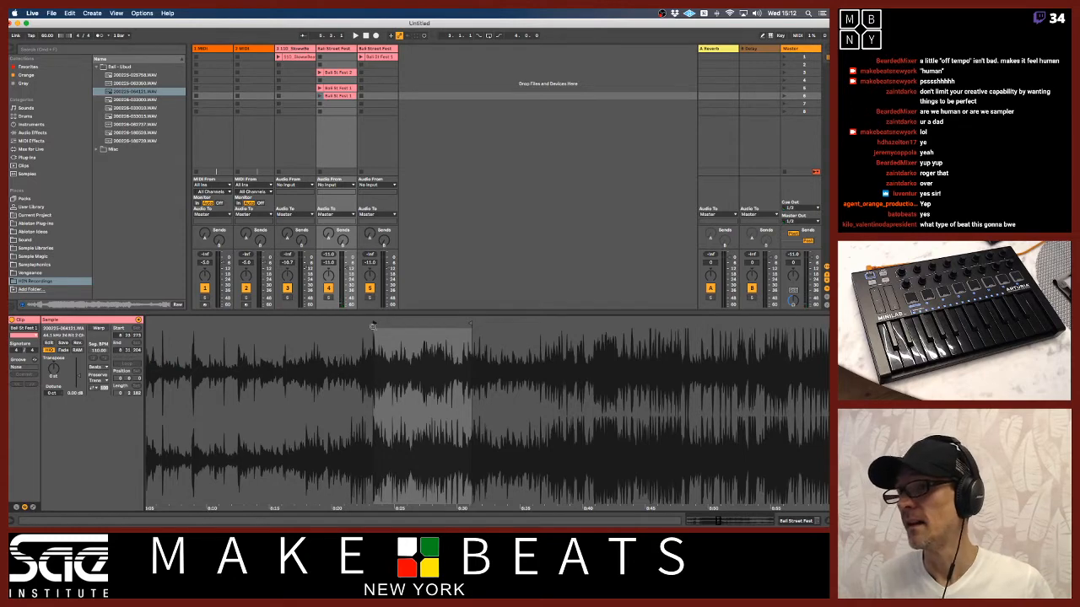
mouse_move(469, 323)
mouse_down()
mouse_move(550, 324)
mouse_move(536, 325)
mouse_up()
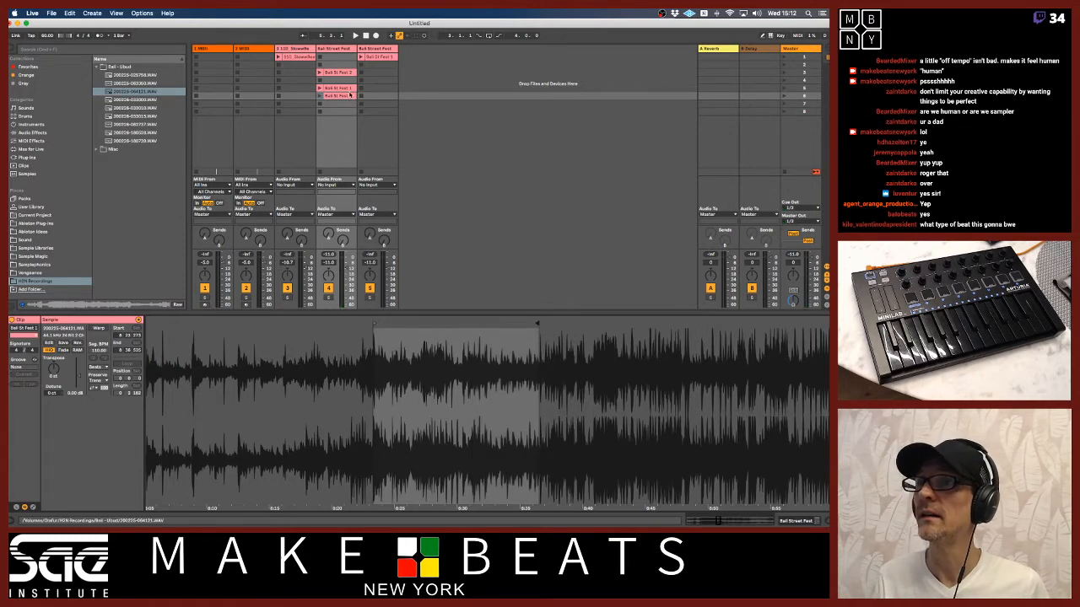
- Duplicate the scene 6 clip into scene 8, and rename the scene 5 and 6 clips Bali St Fest 3 and Bali St Fest 4
drag(341, 96, 341, 110)
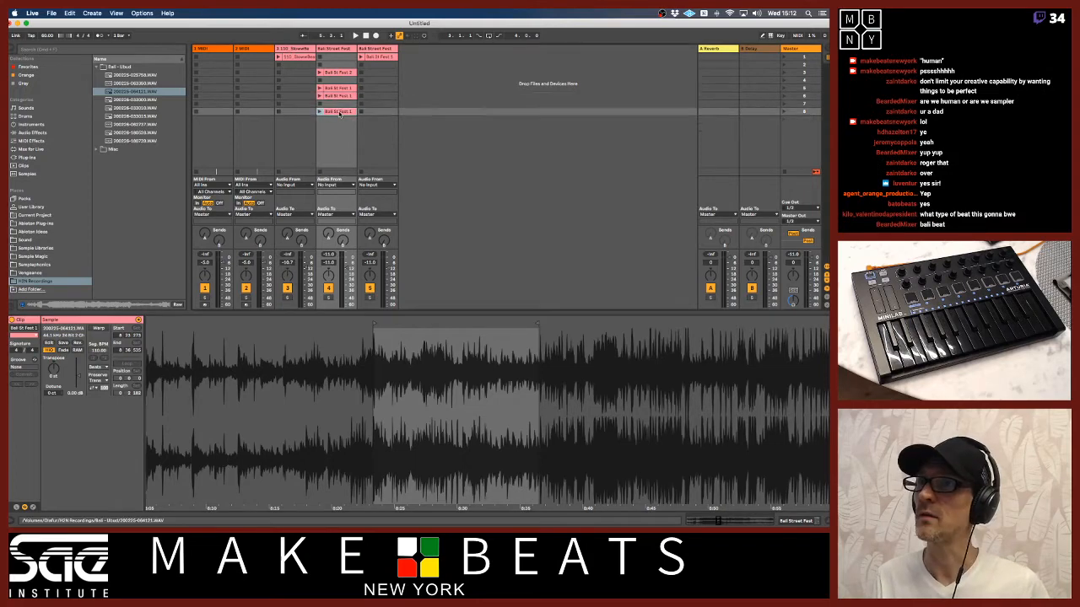
click(335, 87)
key(super+r)
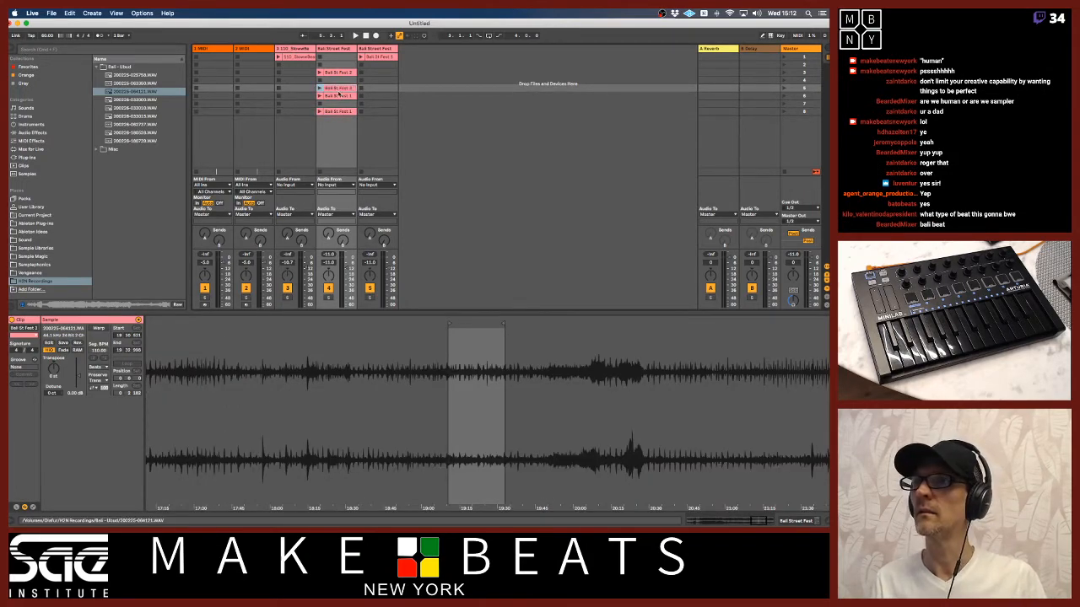
click(338, 96)
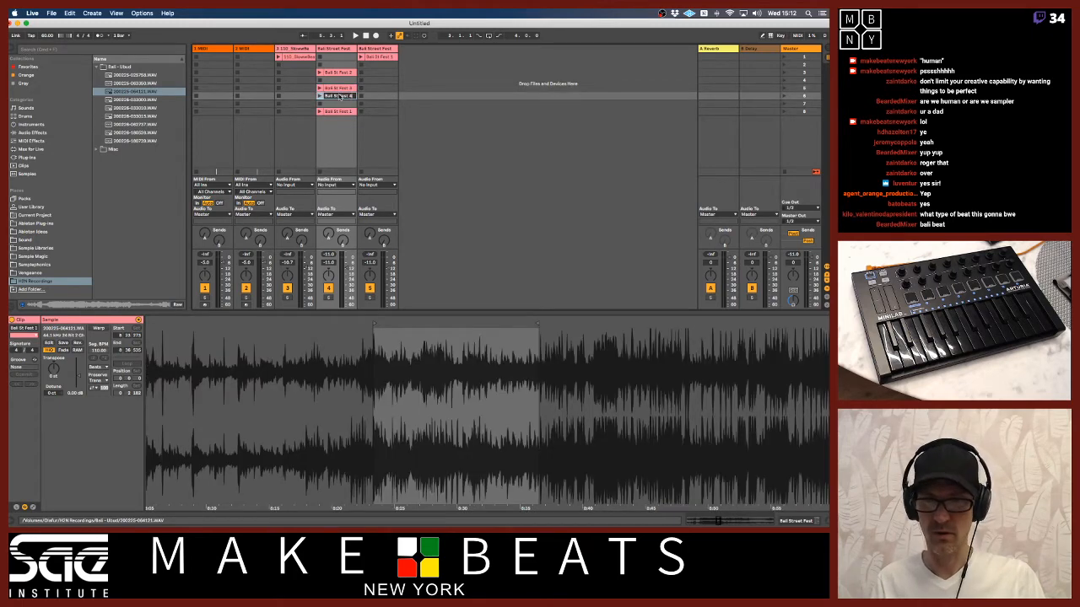
key(Return)
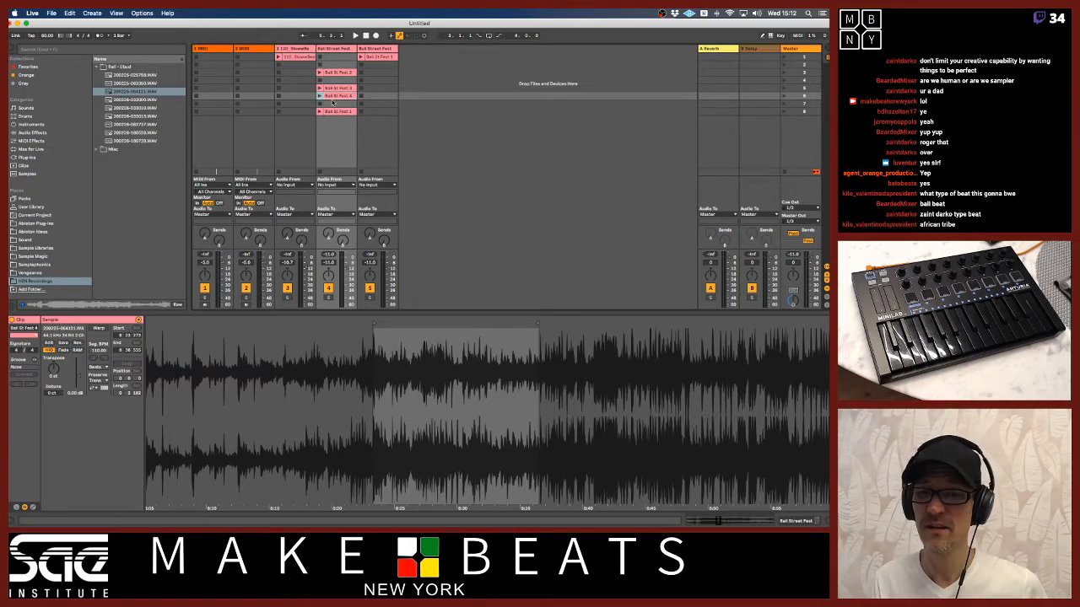
- Crop the Bali St Fest 3 and Bali St Fest 4 clips together to their marked regions
click(329, 88)
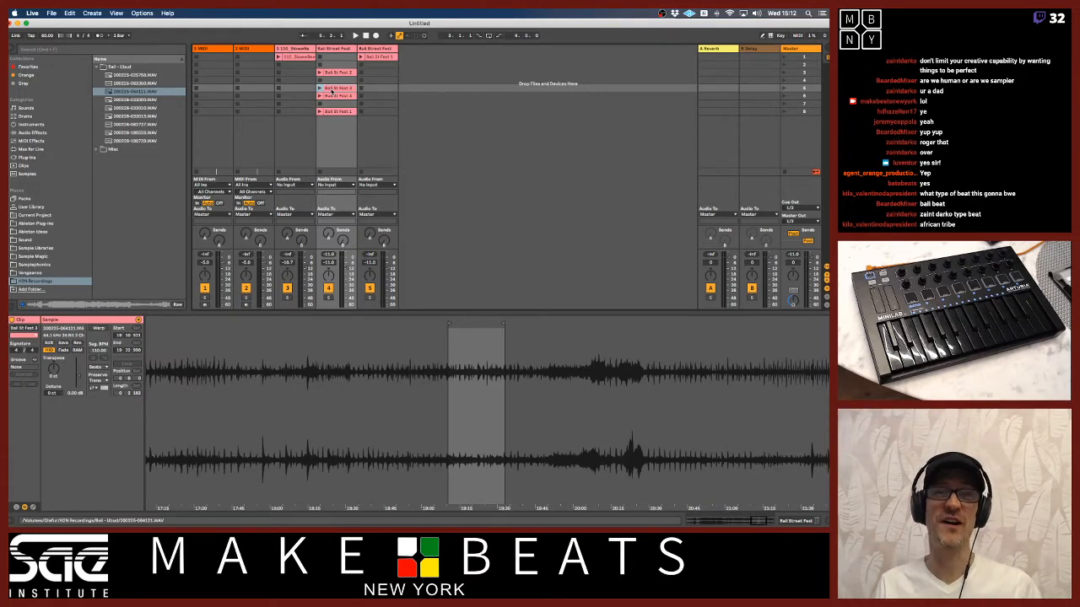
click(336, 72)
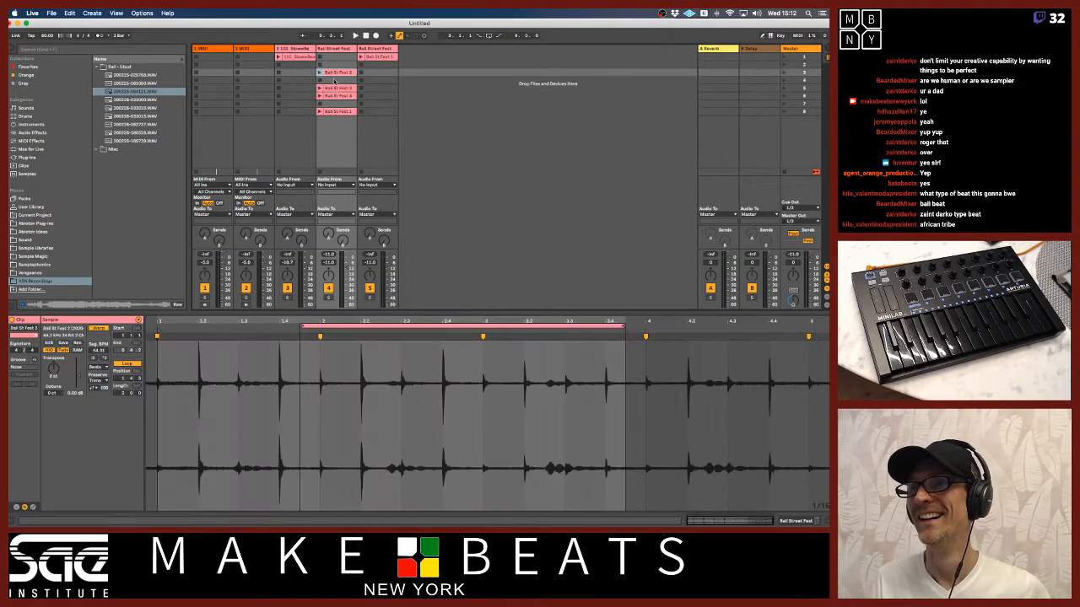
click(335, 88)
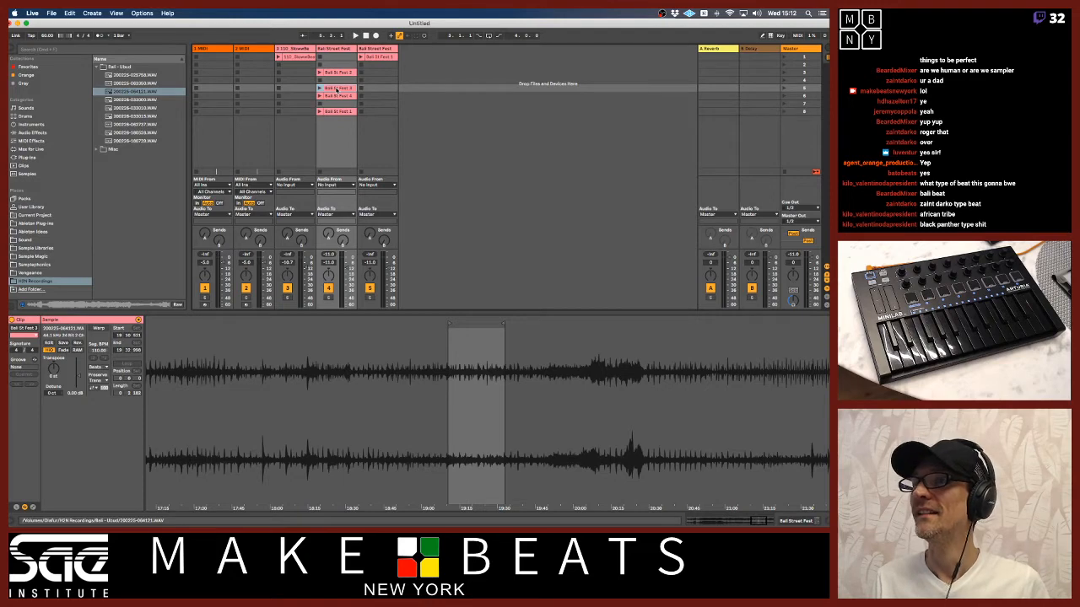
shift+click(337, 96)
right_click(334, 91)
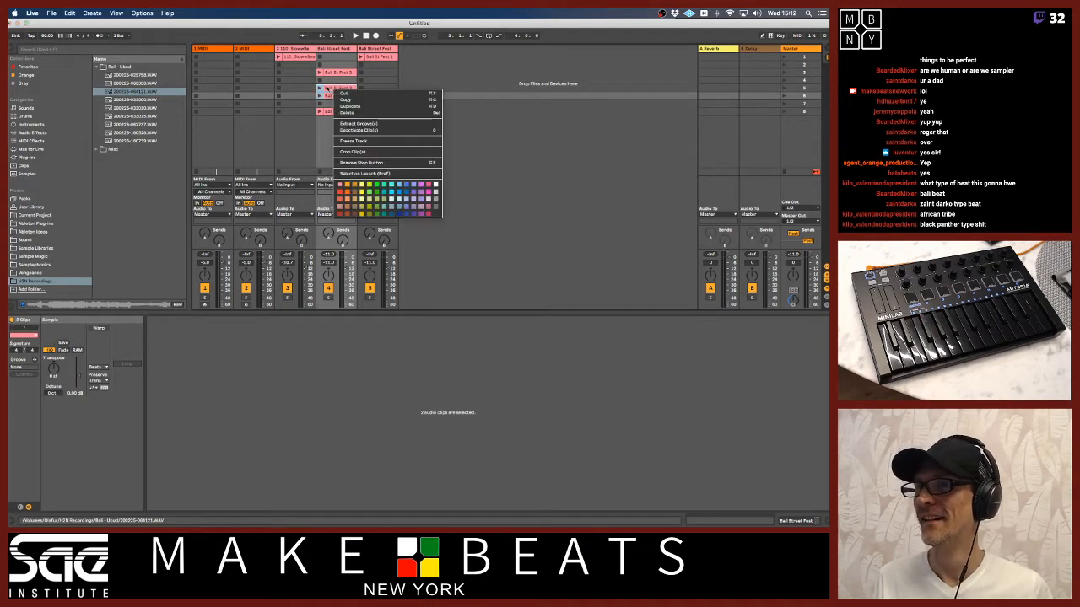
click(328, 90)
right_click(335, 87)
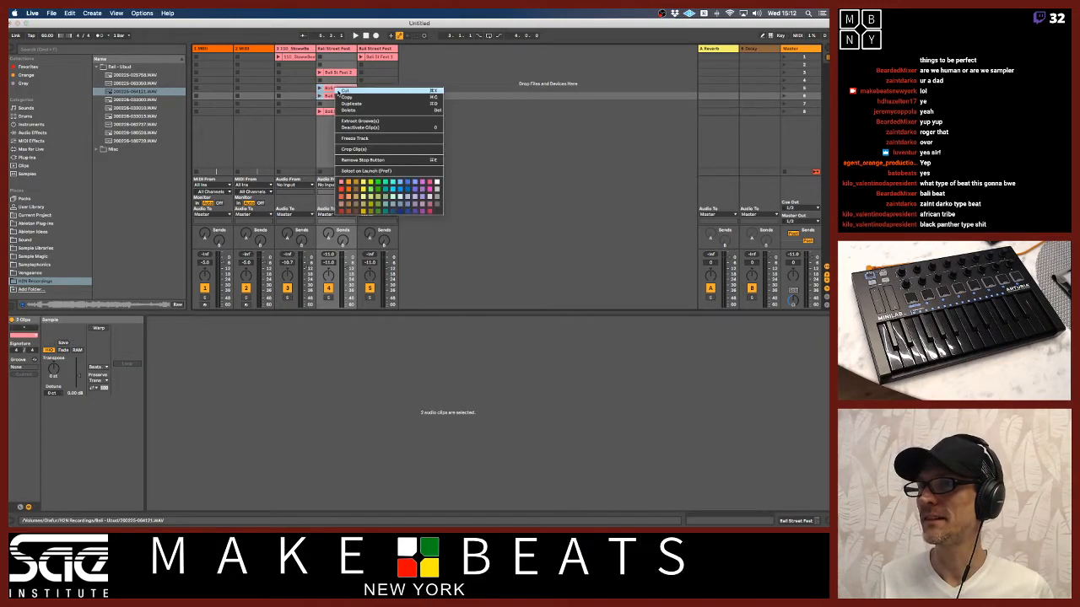
click(358, 153)
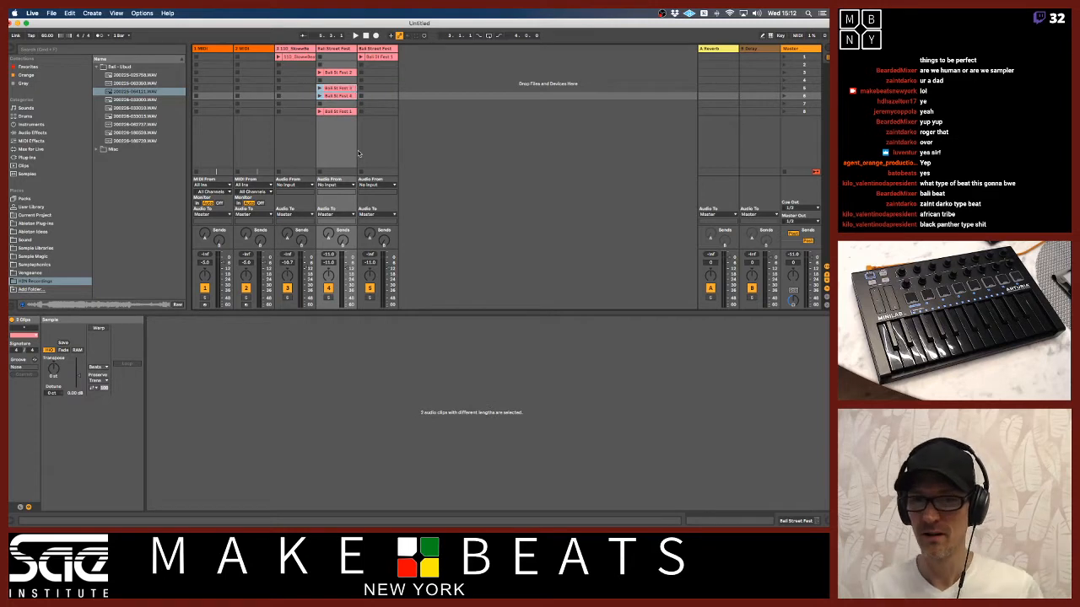
- Enable warping and looping on the Bali St Fest 3 clip, with loop position 1.1.1 and a length of 4 bars
click(347, 89)
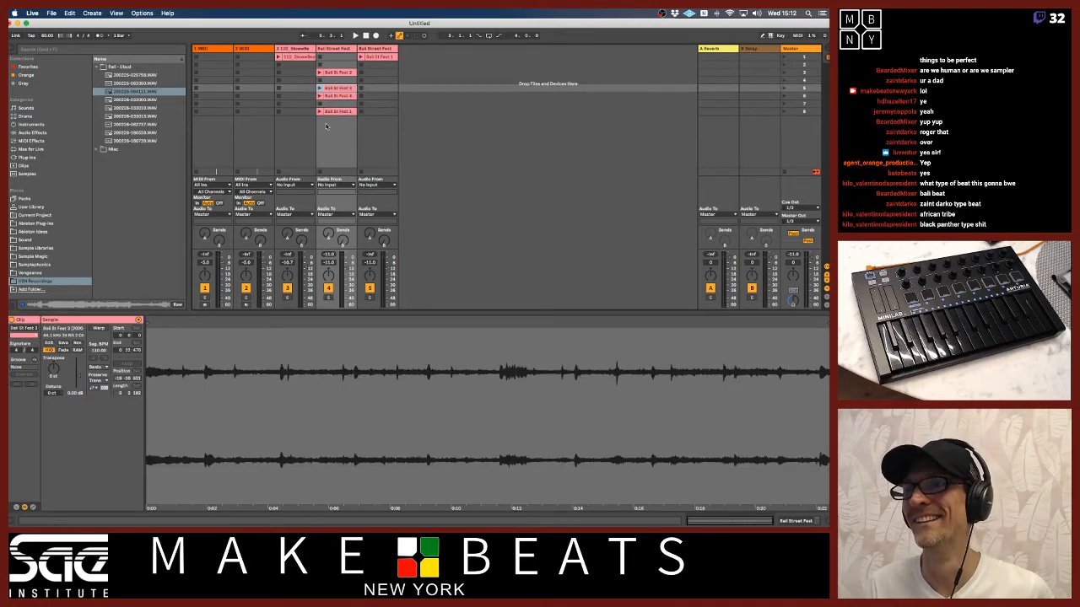
click(98, 328)
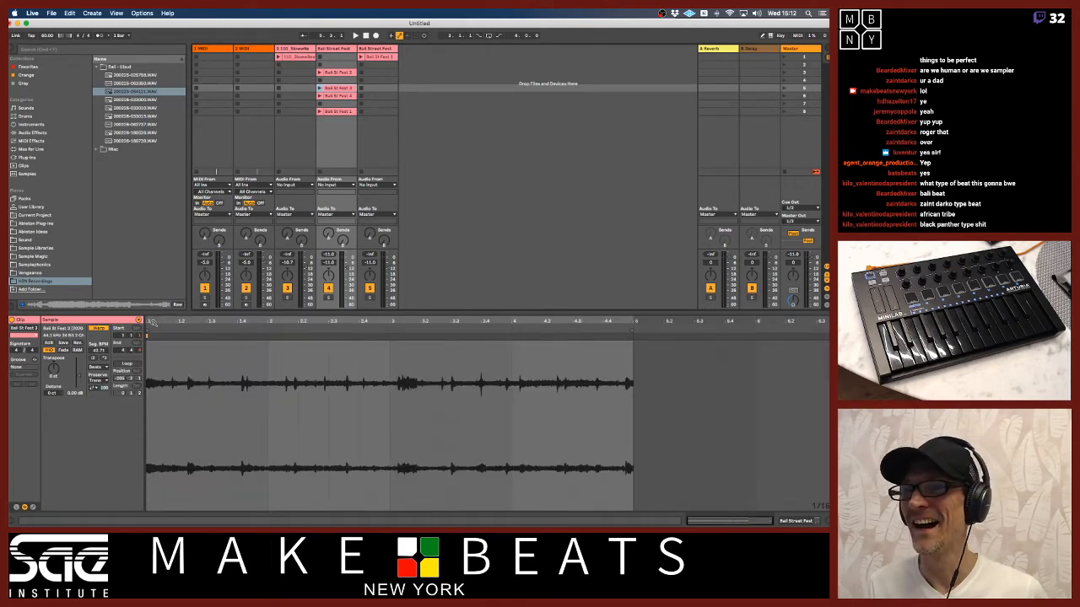
drag(152, 323, 152, 334)
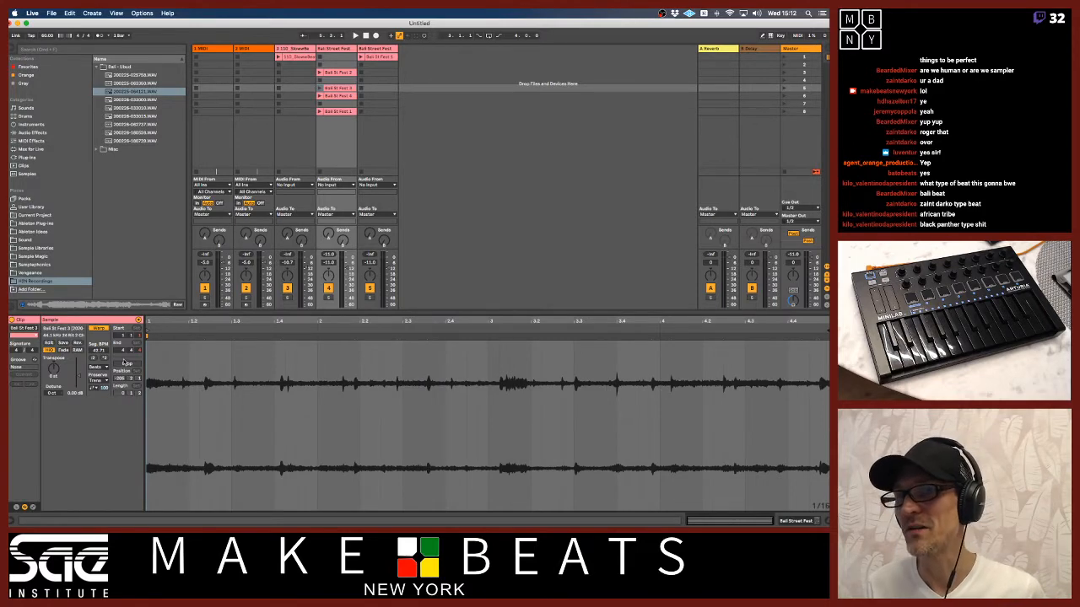
click(125, 363)
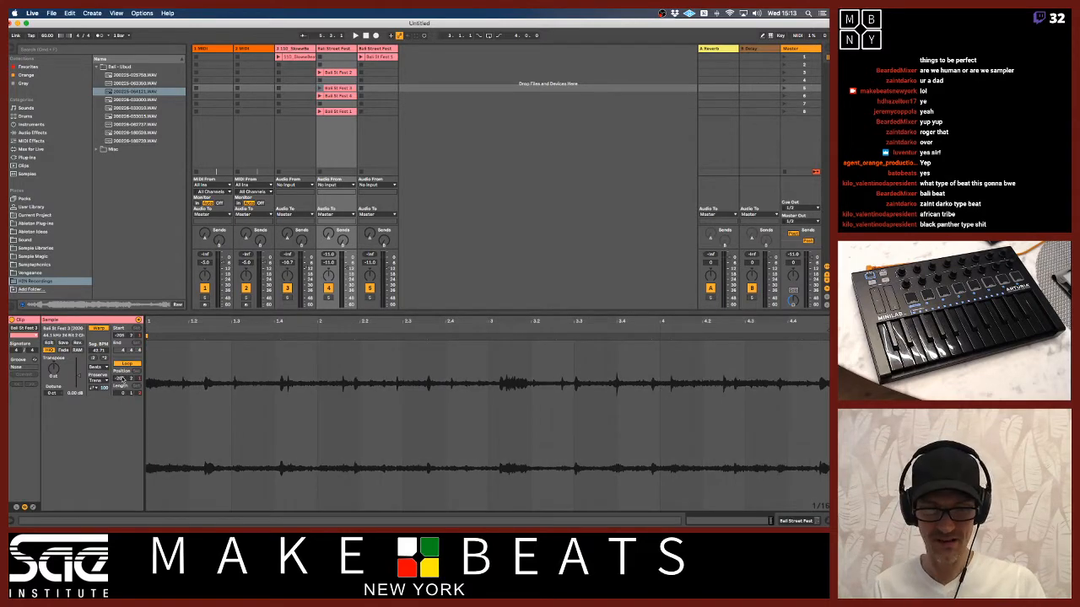
text(1)
key(Return)
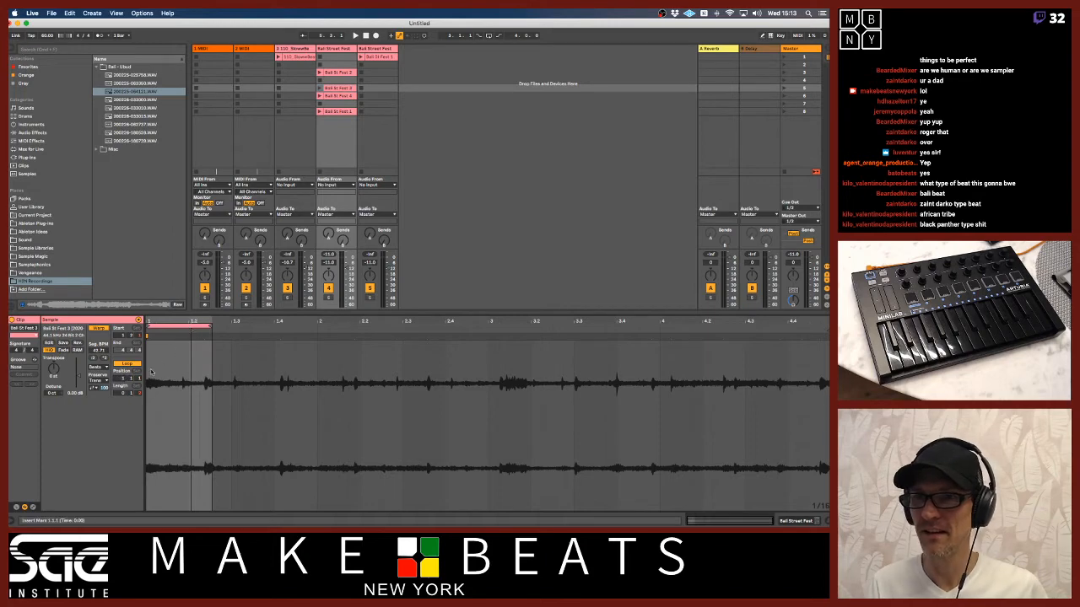
text(4)
key(Return)
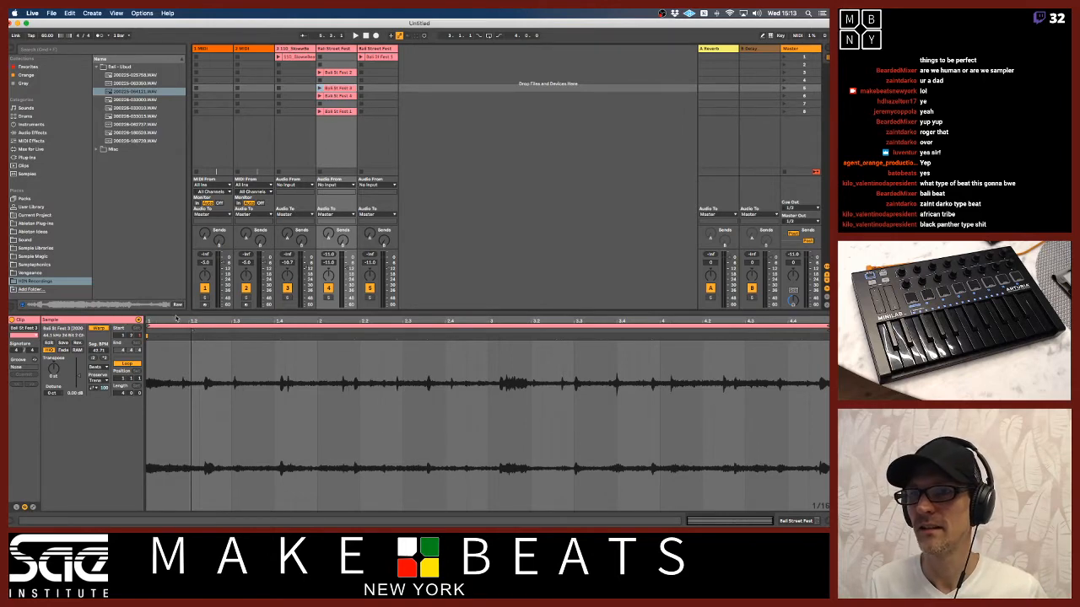
- Audition Bali St Fest 3, turn its warping off and move its start marker to about 5.6 seconds
click(320, 88)
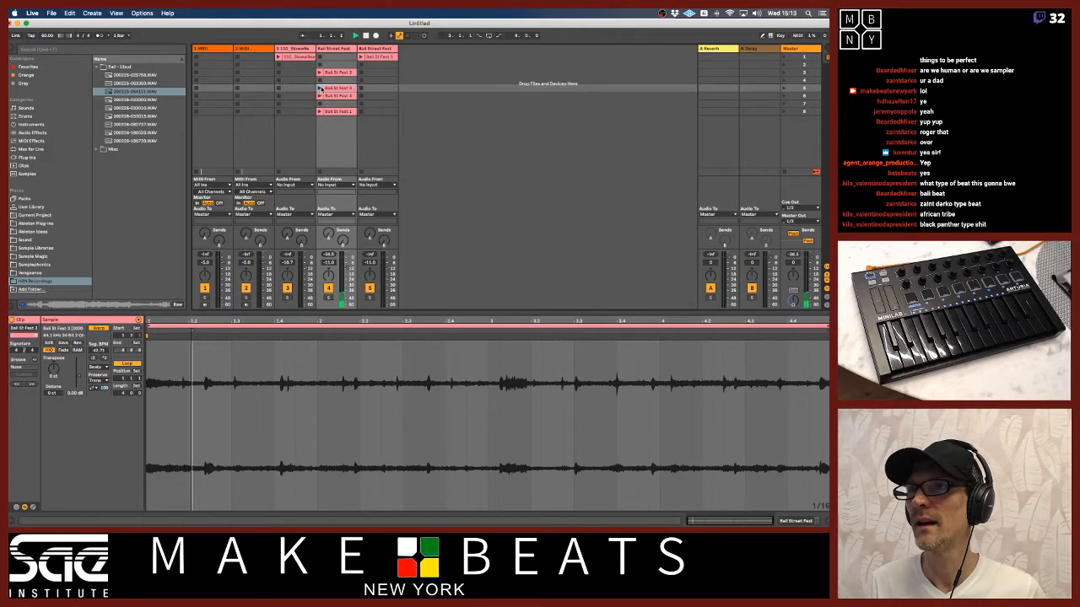
click(100, 329)
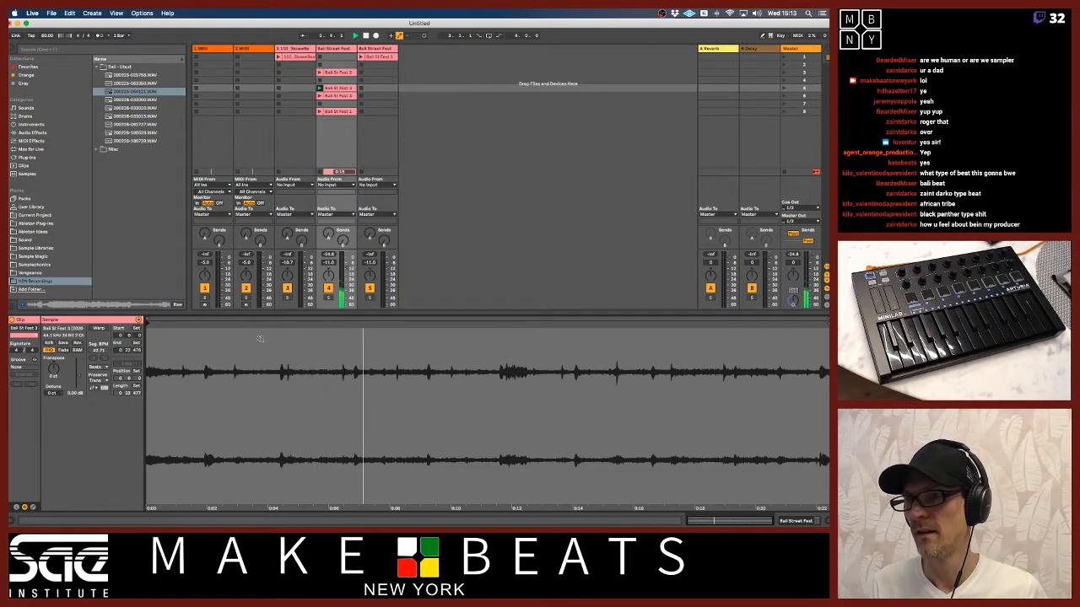
drag(147, 321, 317, 323)
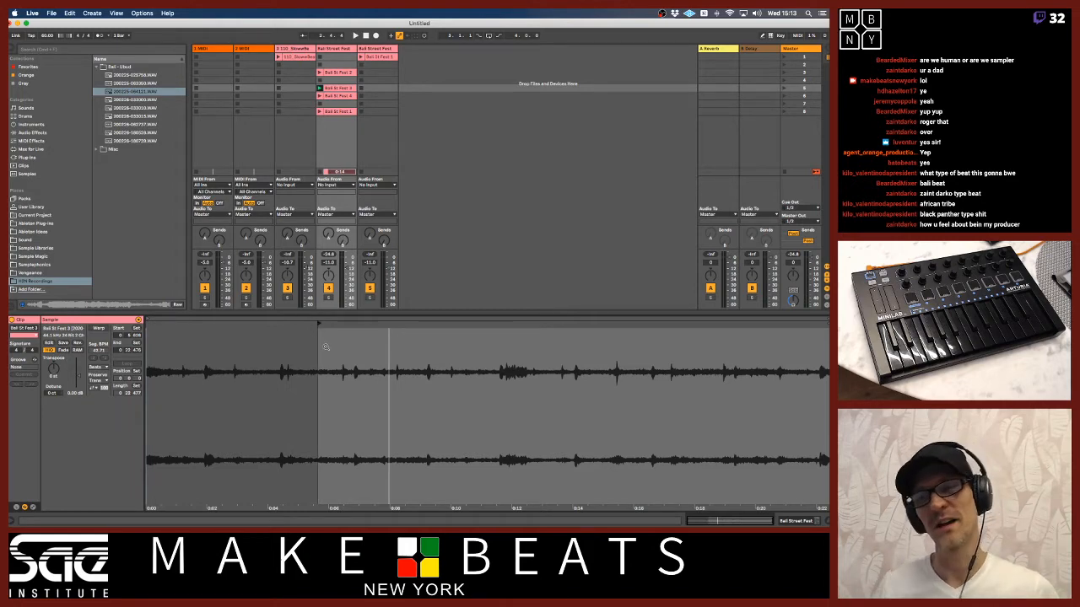
mouse_move(320, 345)
mouse_down()
mouse_move(320, 428)
mouse_move(319, 323)
mouse_up()
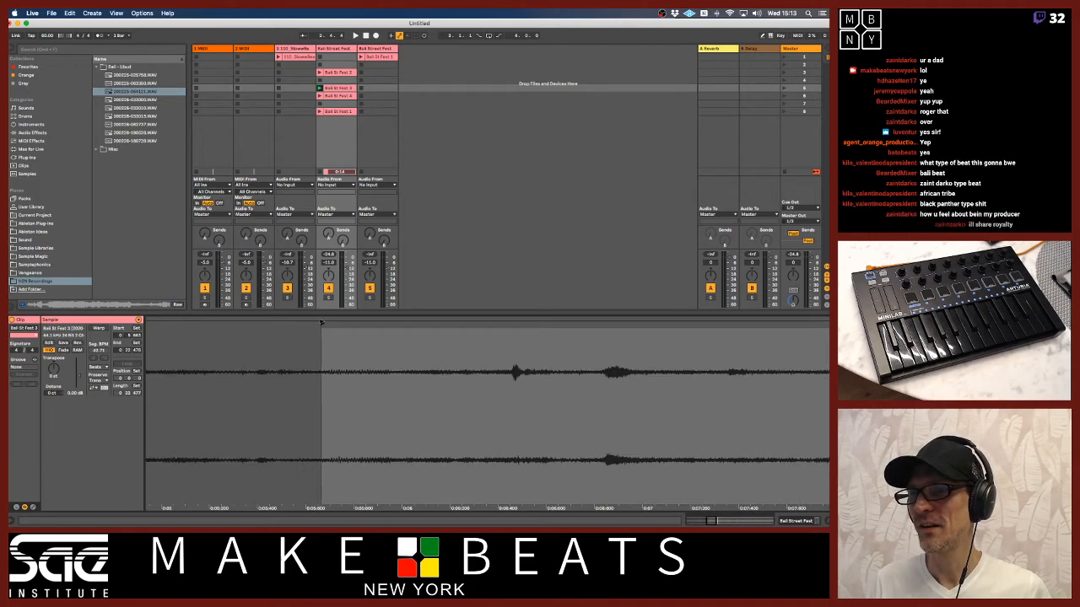
key(space)
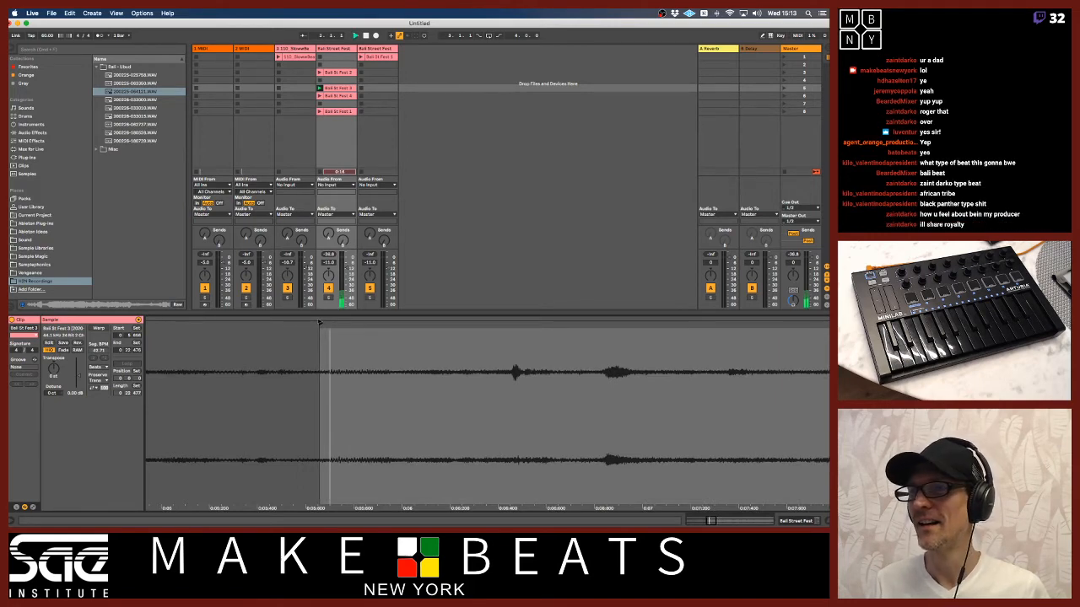
- Fine-tune the start marker of Bali St Fest 3 to about 5.46 seconds while auditioning the downbeat
drag(320, 323, 258, 324)
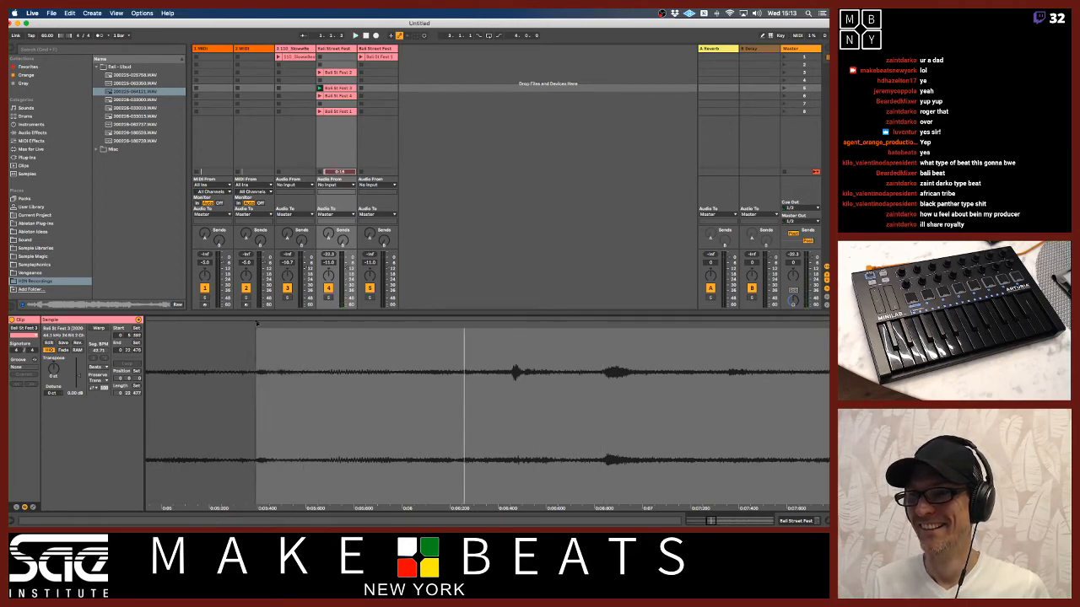
key(space)
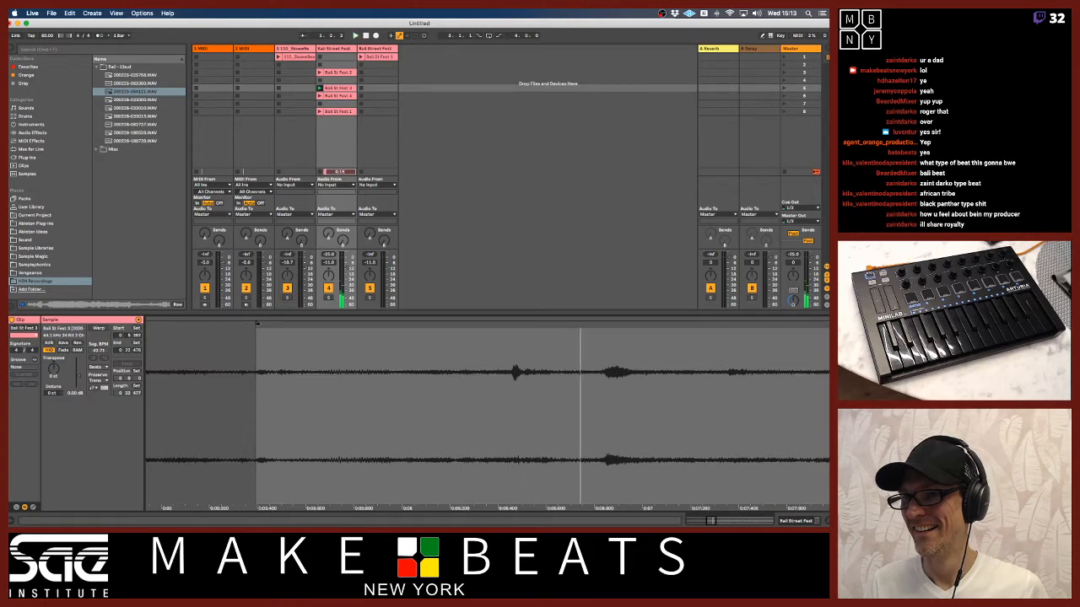
drag(258, 323, 276, 323)
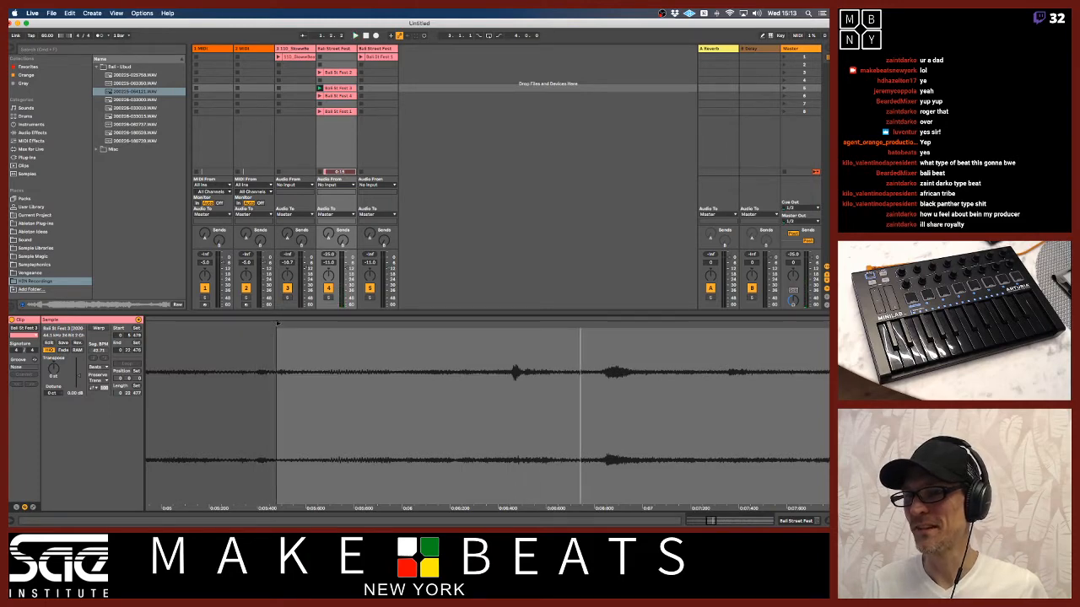
click(278, 325)
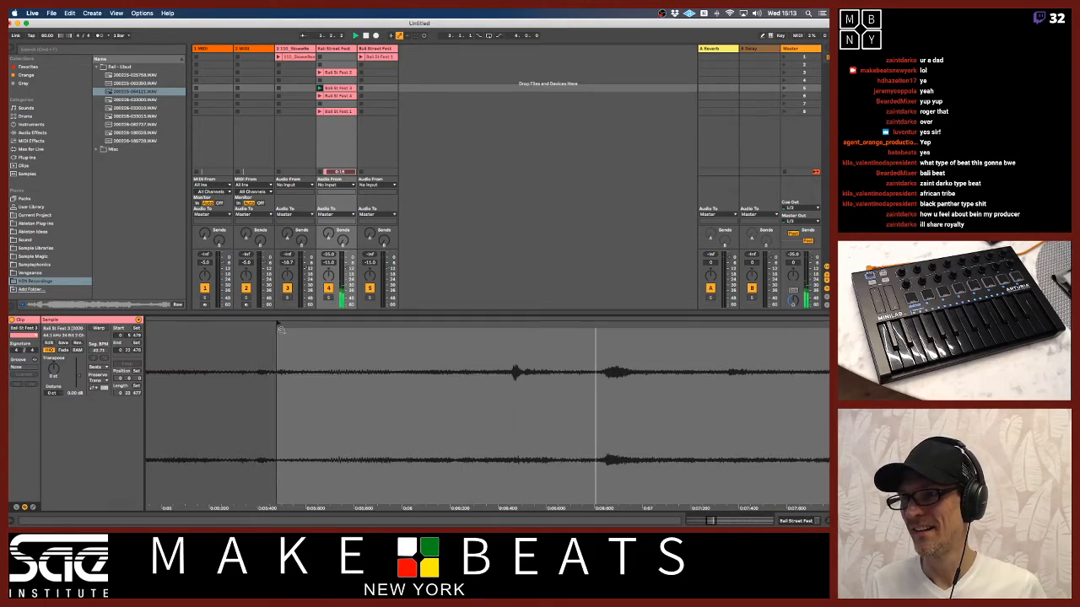
key(space)
drag(280, 338, 280, 323)
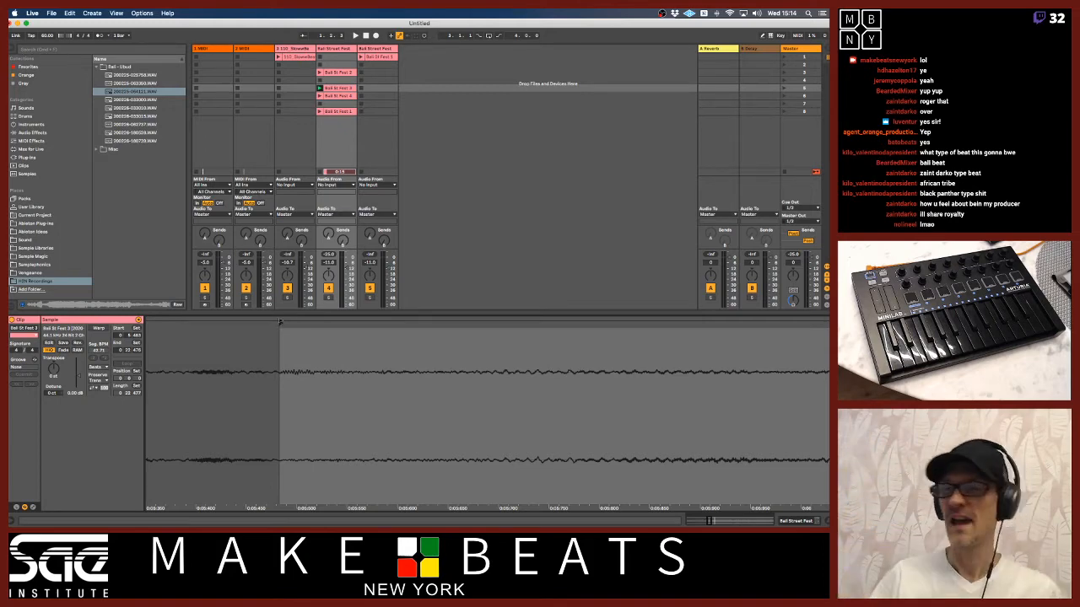
key(space)
drag(282, 322, 282, 228)
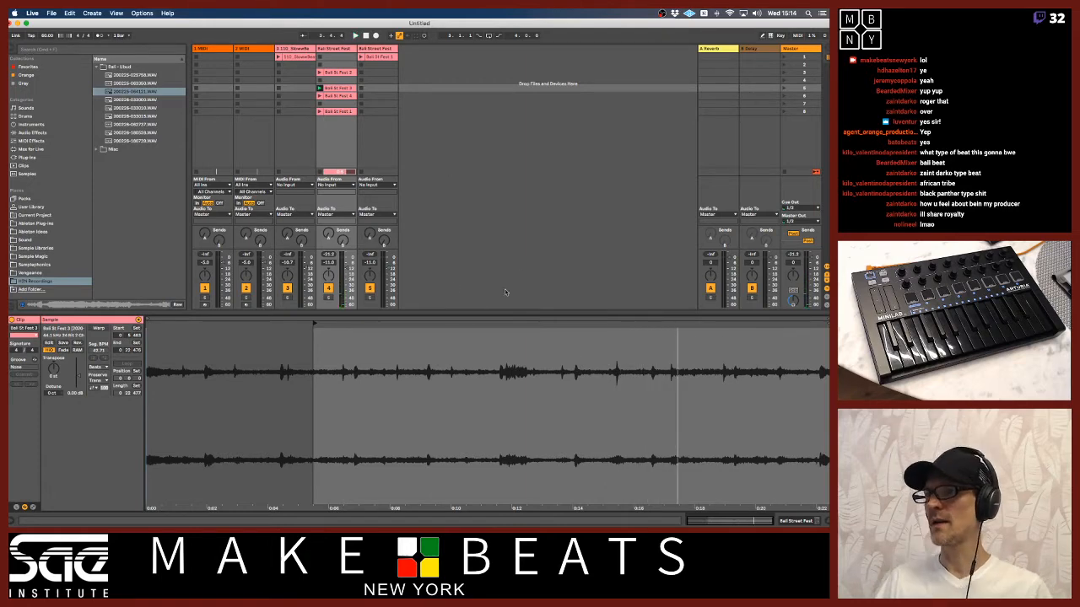
- Re-enable warping on Bali St Fest 3, loop the current region and set 1.1.1 at the start marker
click(98, 328)
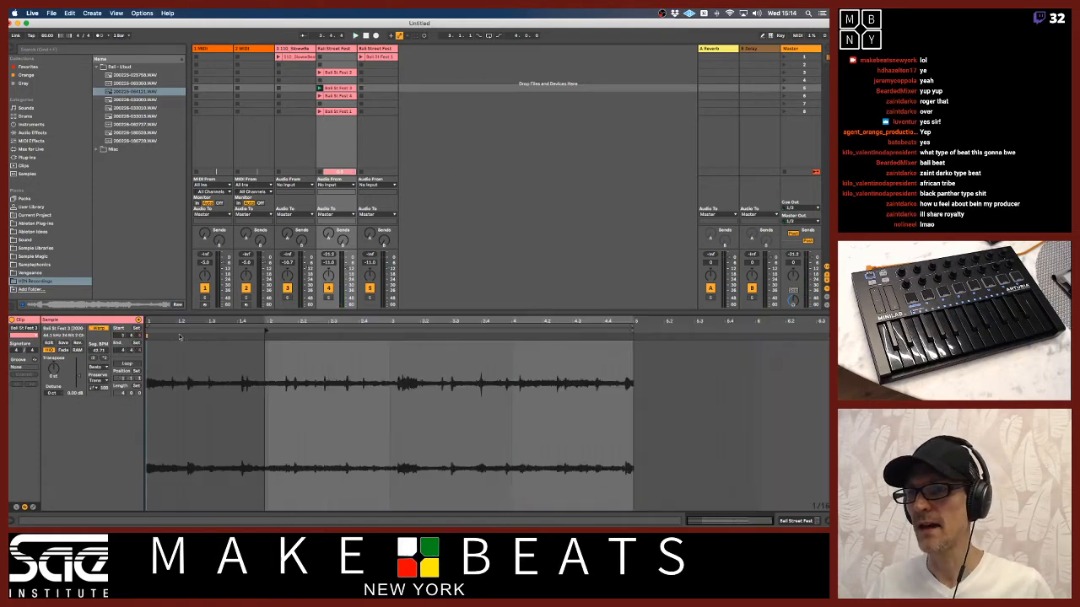
right_click(267, 331)
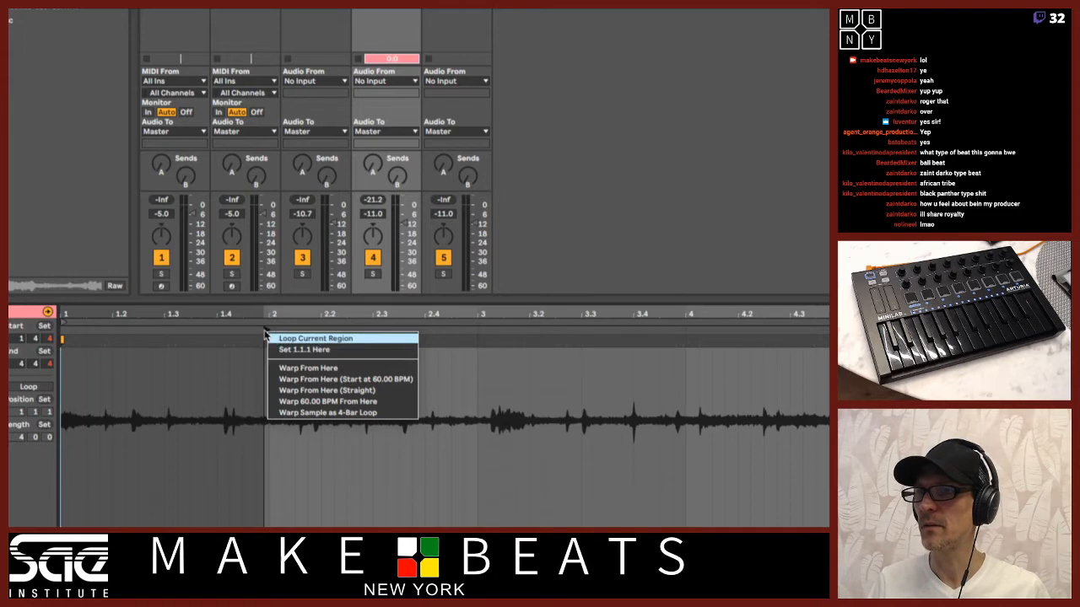
click(265, 334)
right_click(265, 334)
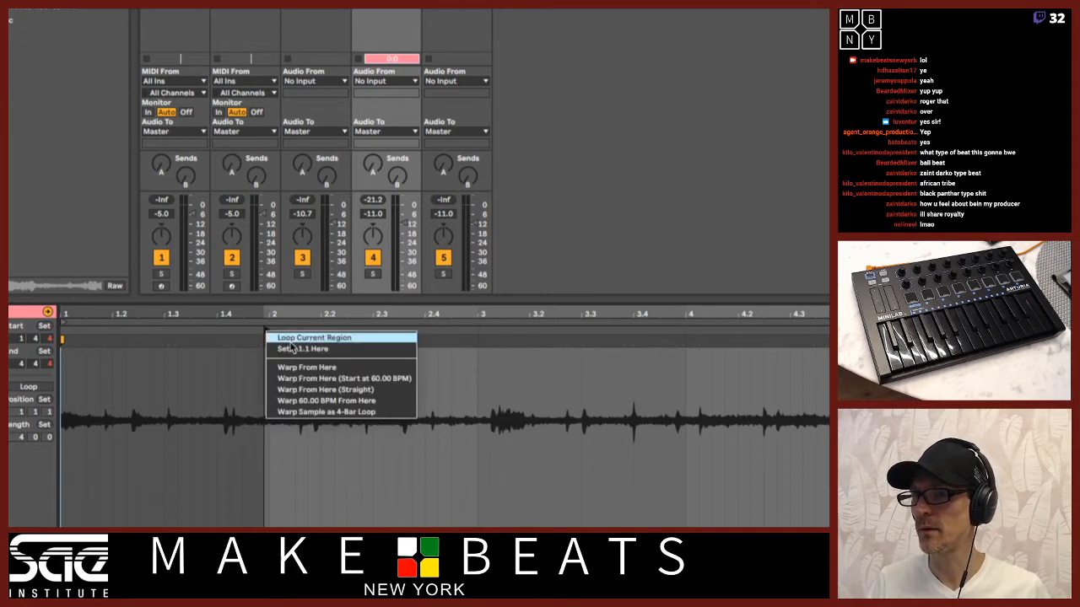
click(291, 344)
right_click(267, 332)
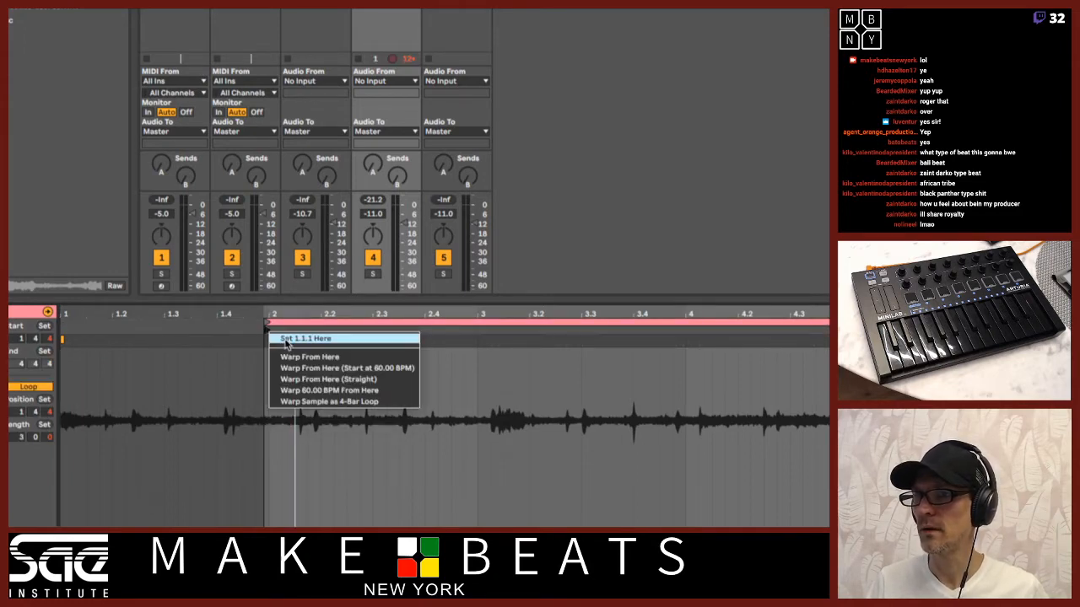
click(285, 340)
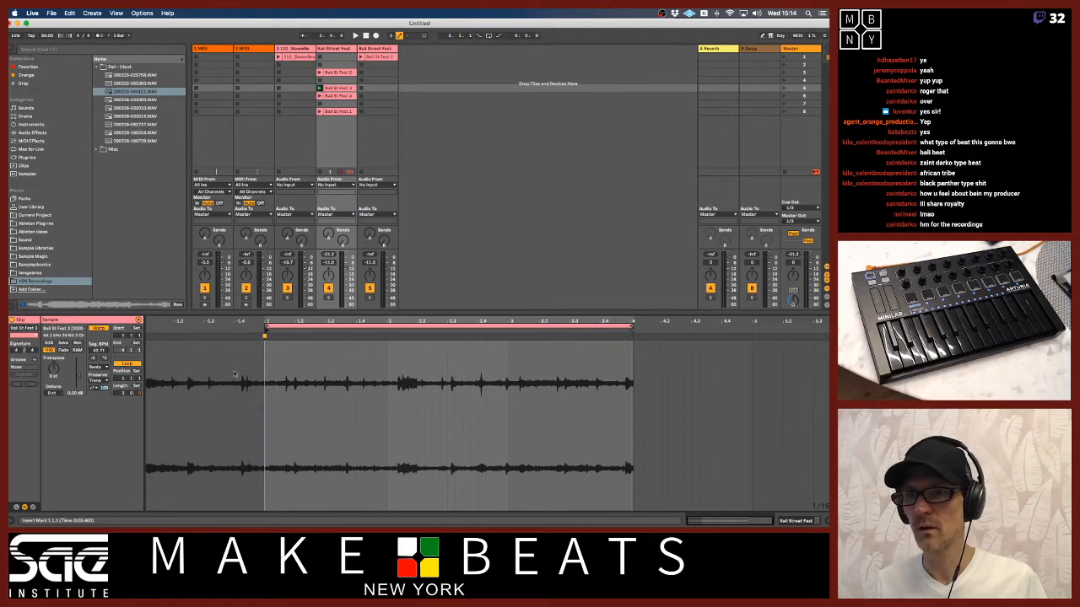
- Insert a warp marker on the downbeat hit just before bar 2 of Bali St Fest 3 and align it to 2.1.1
mouse_move(274, 321)
mouse_down()
mouse_move(280, 354)
mouse_move(349, 337)
mouse_up()
click(320, 337)
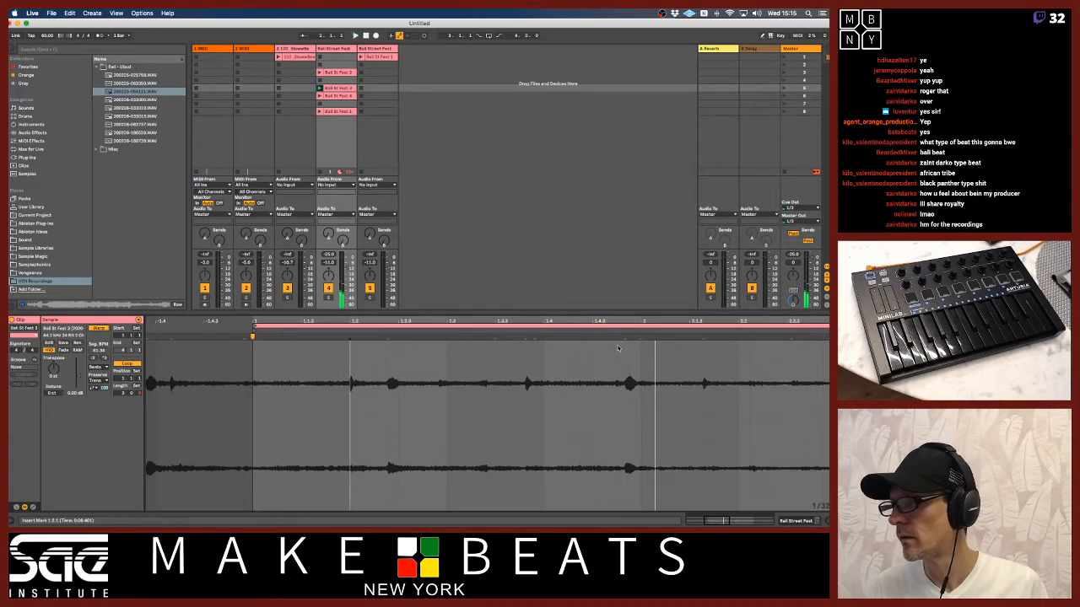
click(614, 325)
drag(615, 325, 617, 381)
click(616, 380)
double_click(616, 336)
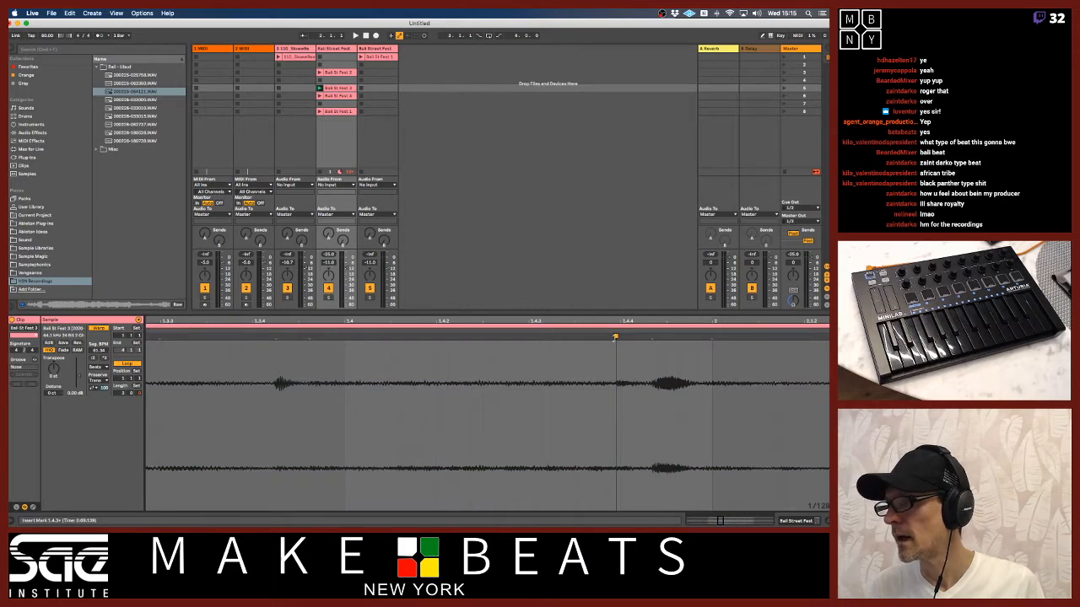
mouse_move(616, 335)
mouse_down()
mouse_move(711, 335)
mouse_move(699, 323)
mouse_move(440, 280)
mouse_move(436, 267)
mouse_up()
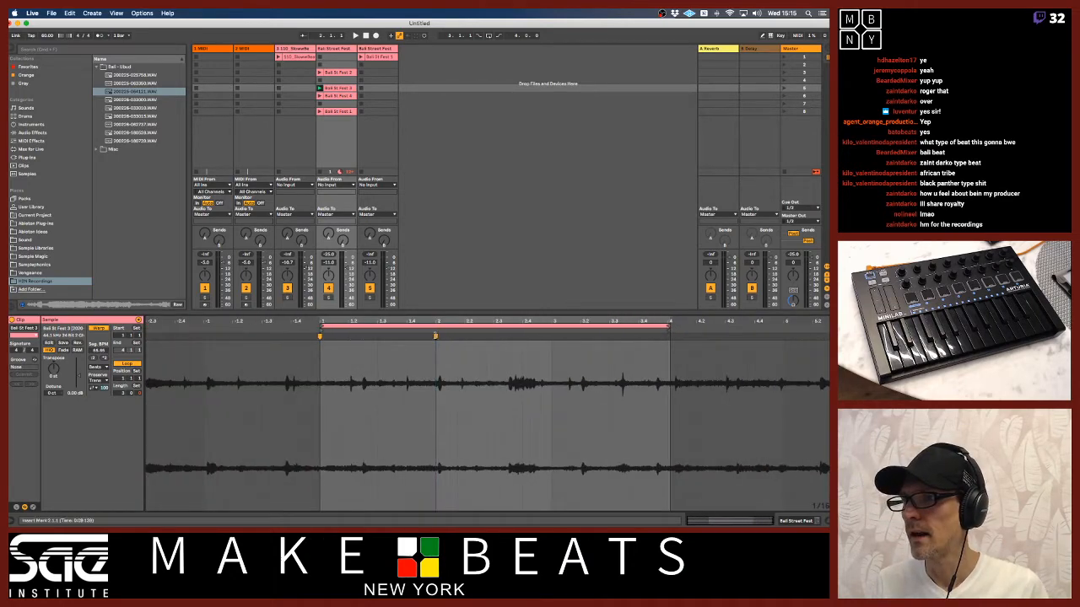
- Realign the warp marker on the downbeat hit just before bar 2 of Bali St Fest 3 to 2.1.1
mouse_move(436, 324)
mouse_down()
mouse_move(436, 351)
mouse_move(397, 336)
mouse_move(437, 322)
mouse_up()
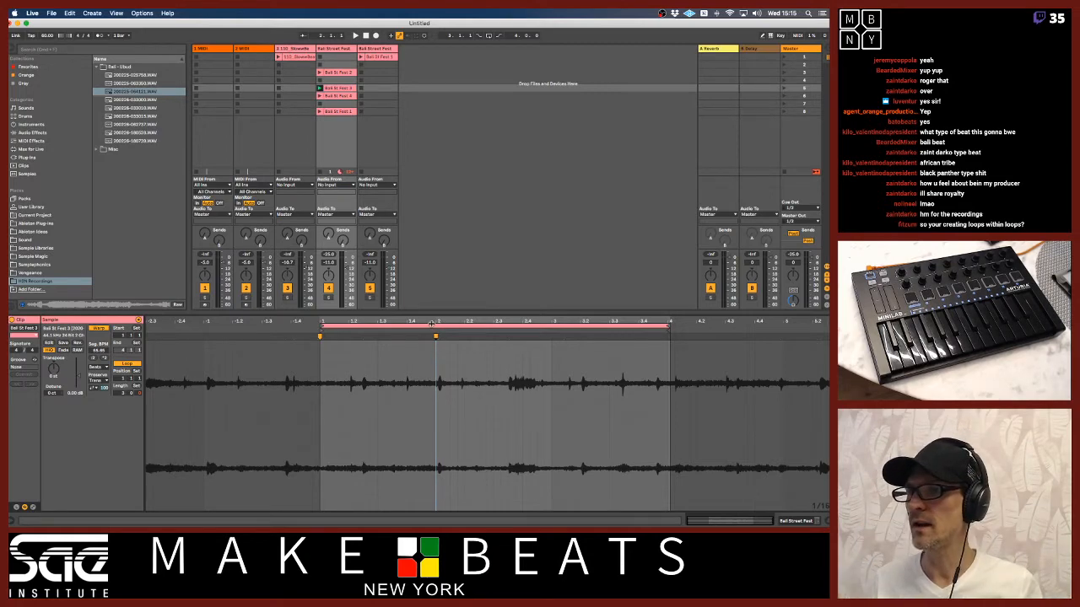
scroll(436, 321, up, 3)
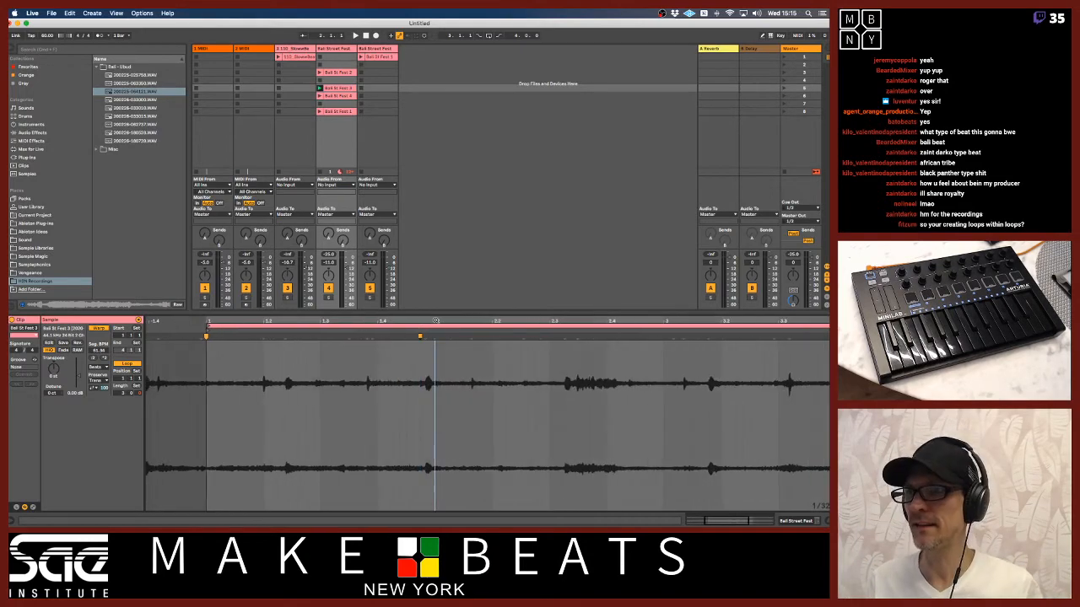
scroll(429, 322, up, 4)
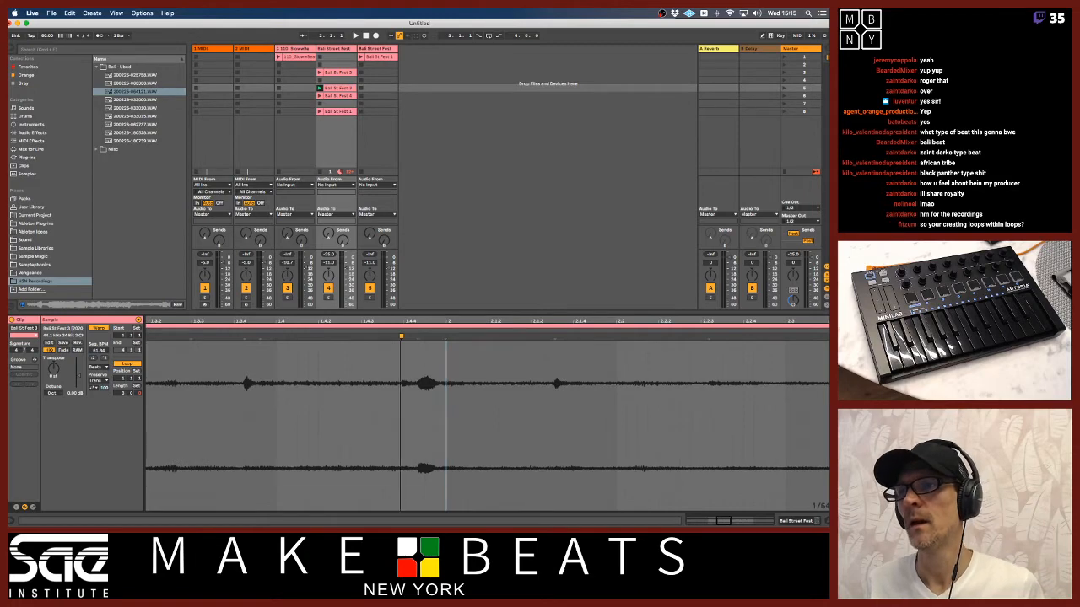
mouse_move(401, 324)
mouse_down()
mouse_move(460, 319)
mouse_move(510, 302)
mouse_move(512, 290)
mouse_up()
click(402, 336)
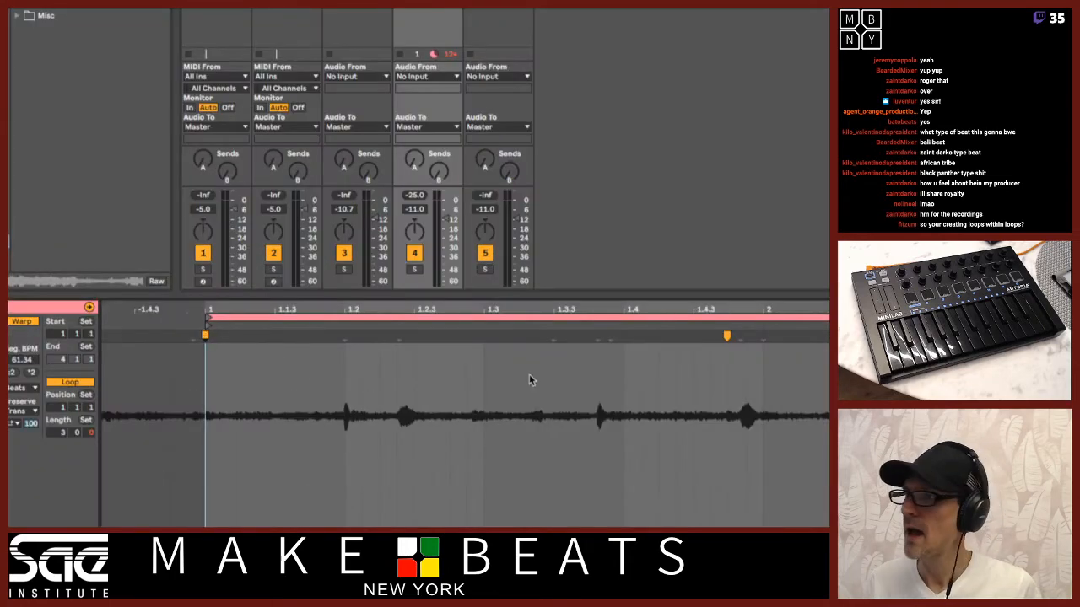
drag(726, 335, 758, 335)
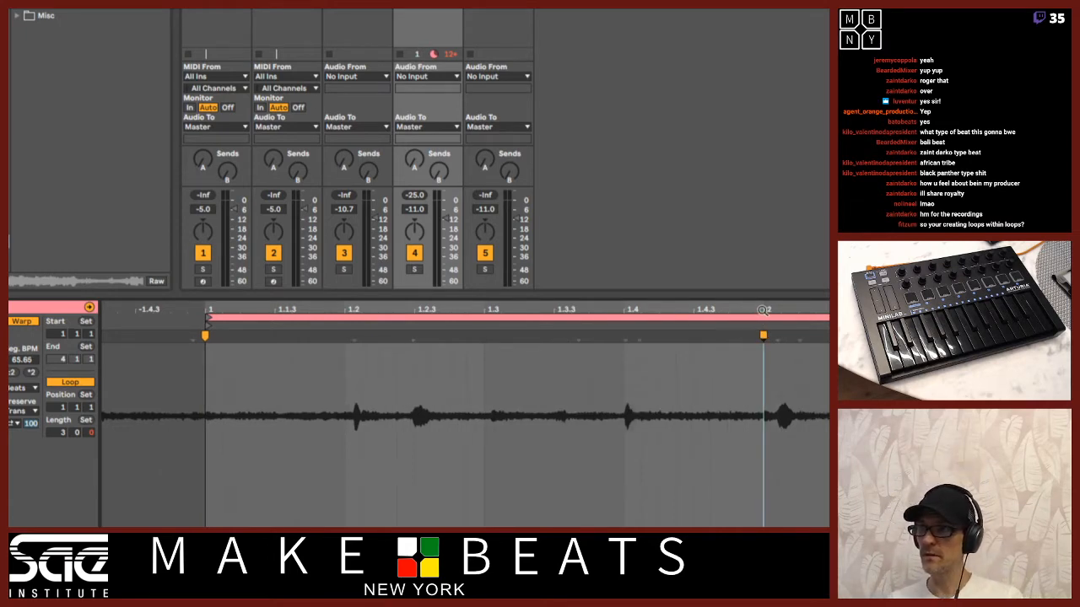
mouse_move(763, 310)
mouse_down()
mouse_move(316, 306)
mouse_move(316, 282)
mouse_move(524, 333)
mouse_up()
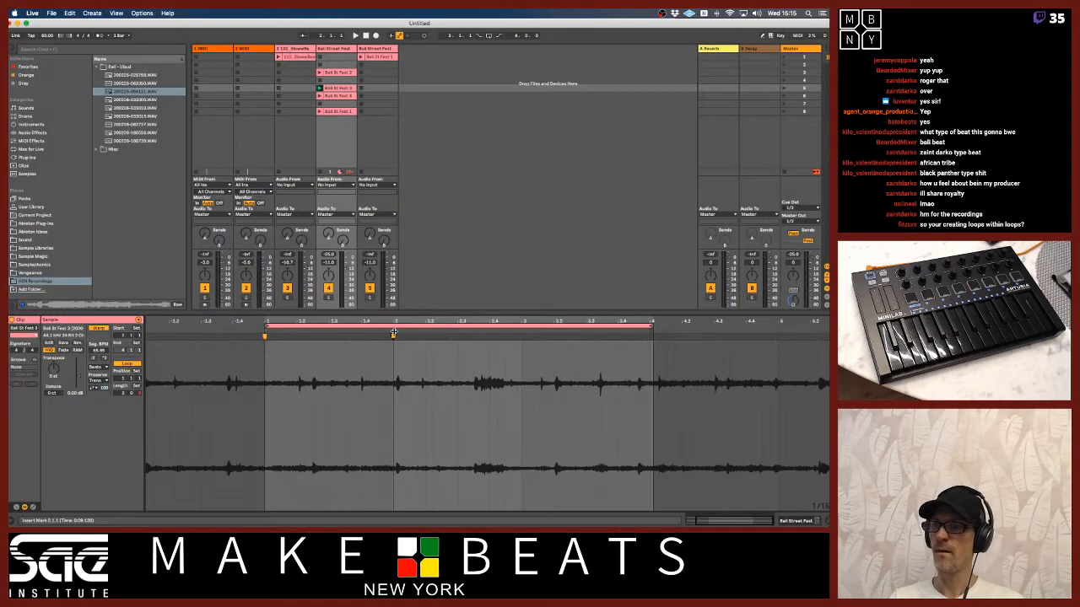
- Remove and re-create the warp marker at 2.1.1 of Bali St Fest 3 to compare the following timing
double_click(524, 334)
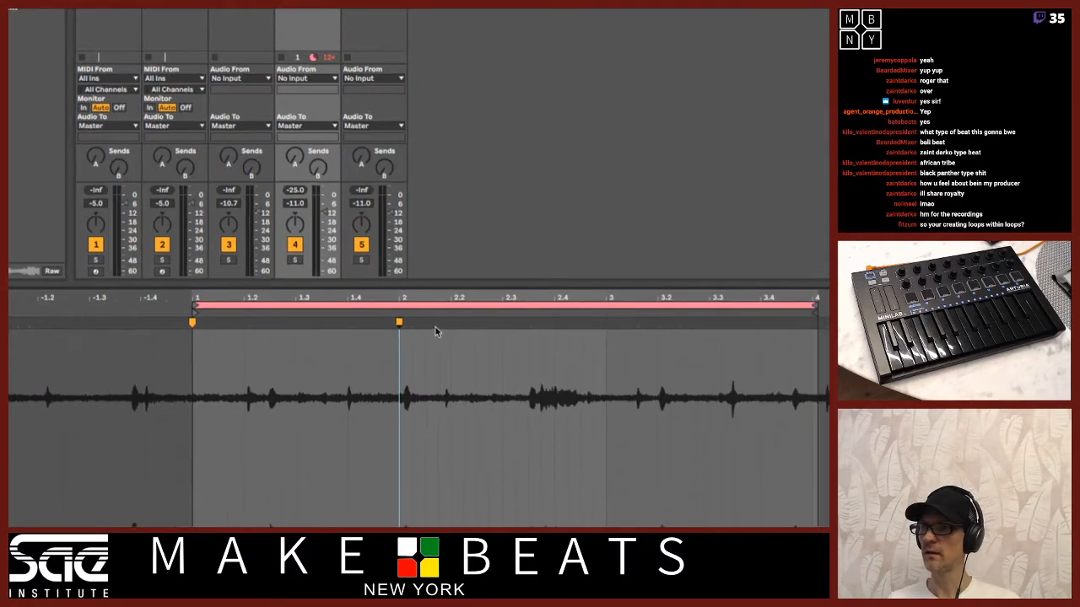
double_click(397, 322)
double_click(398, 323)
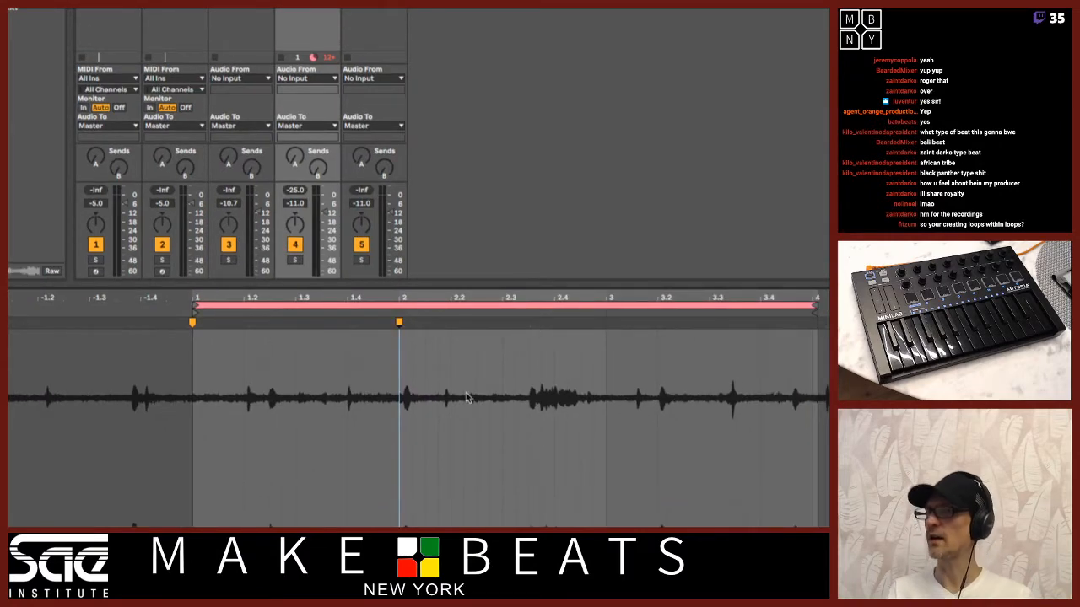
double_click(397, 322)
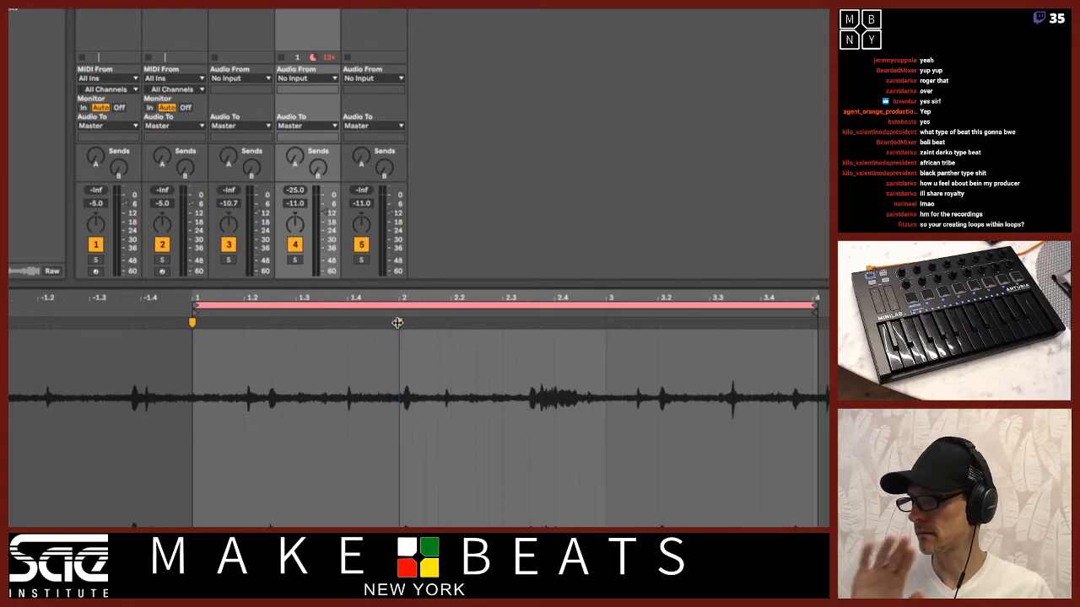
double_click(398, 323)
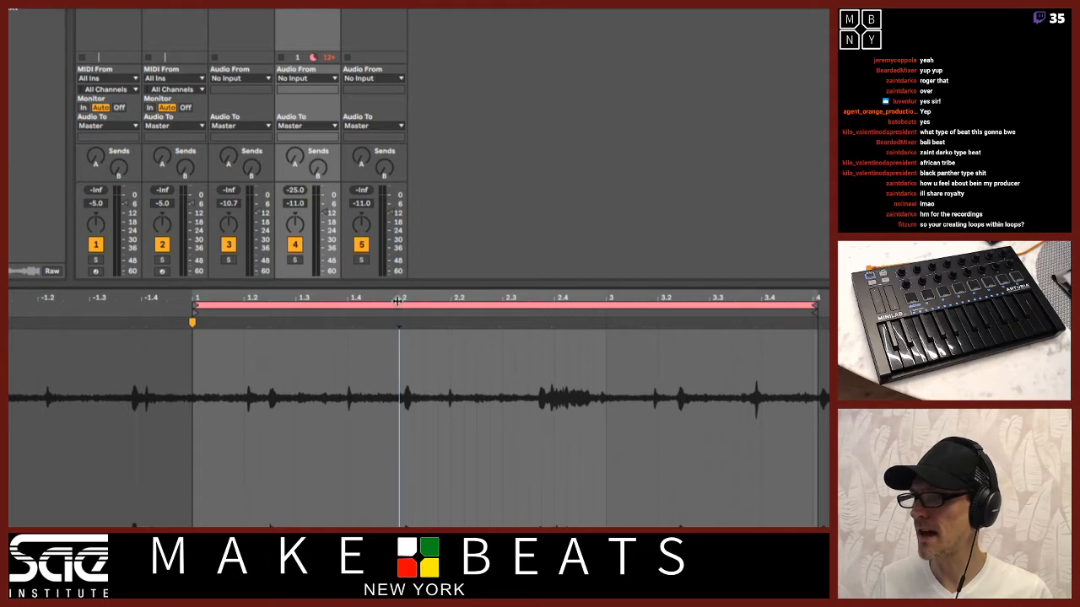
drag(397, 297, 467, 295)
key(ctrl+z)
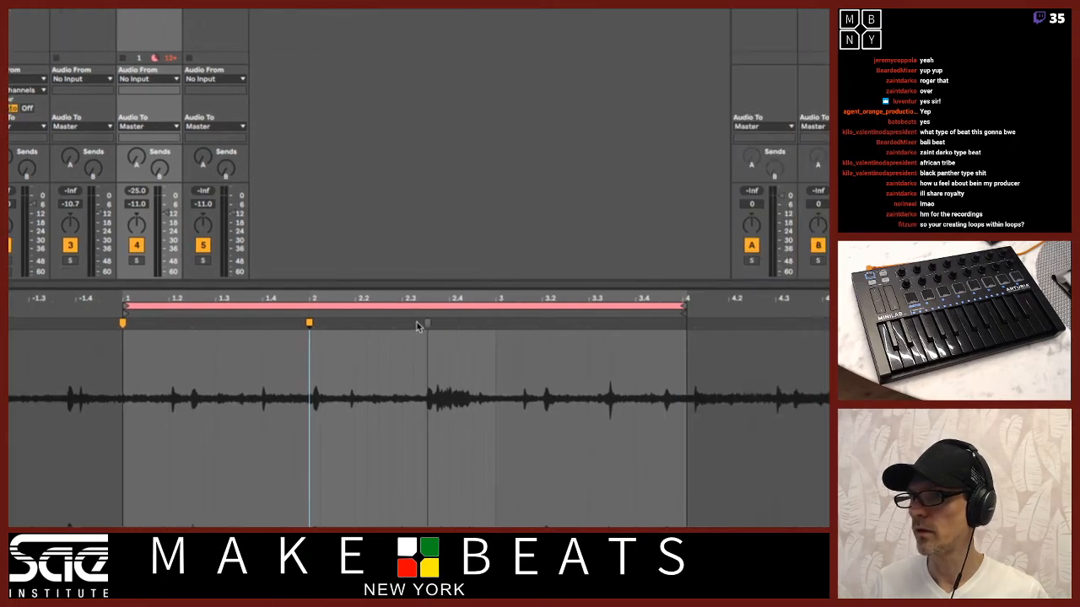
double_click(309, 322)
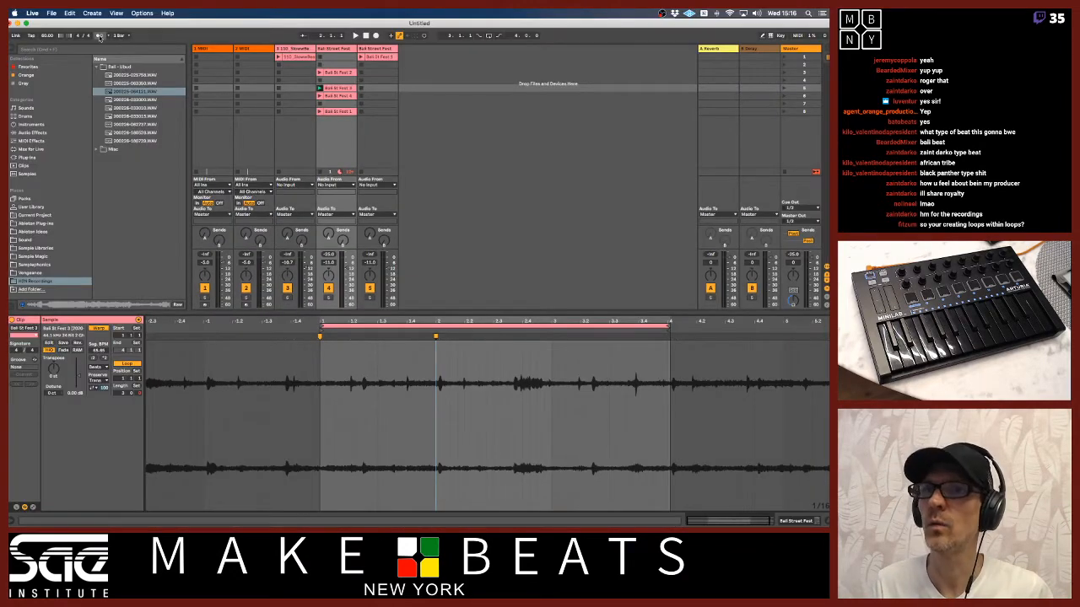
- Audition the loop with the metronome, insert a warp marker on the downbeat just before bar 3 and align it to 3.1.1
key(space)
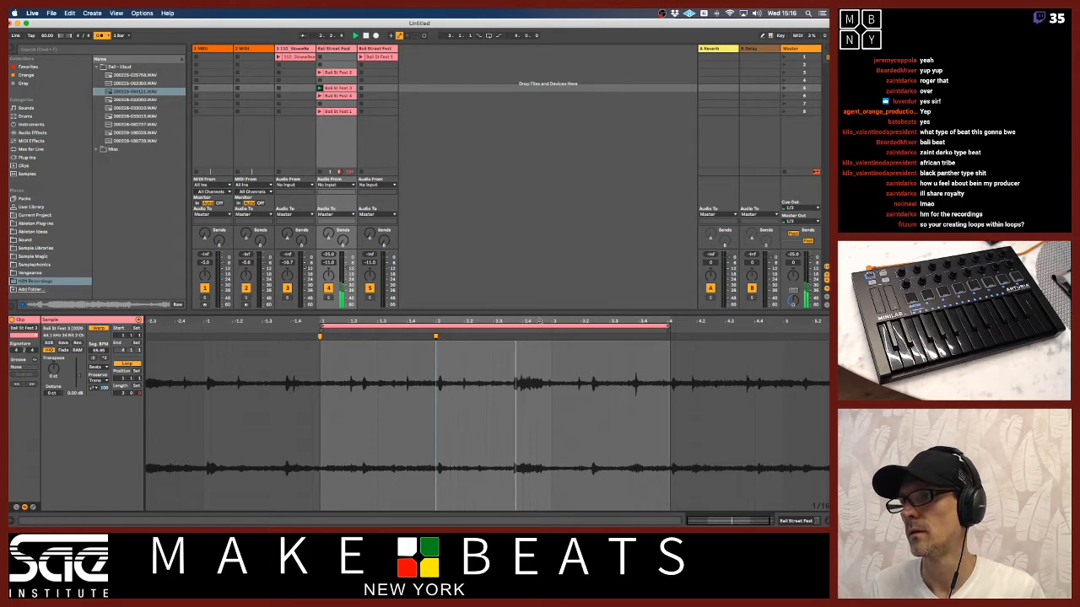
drag(553, 321, 552, 380)
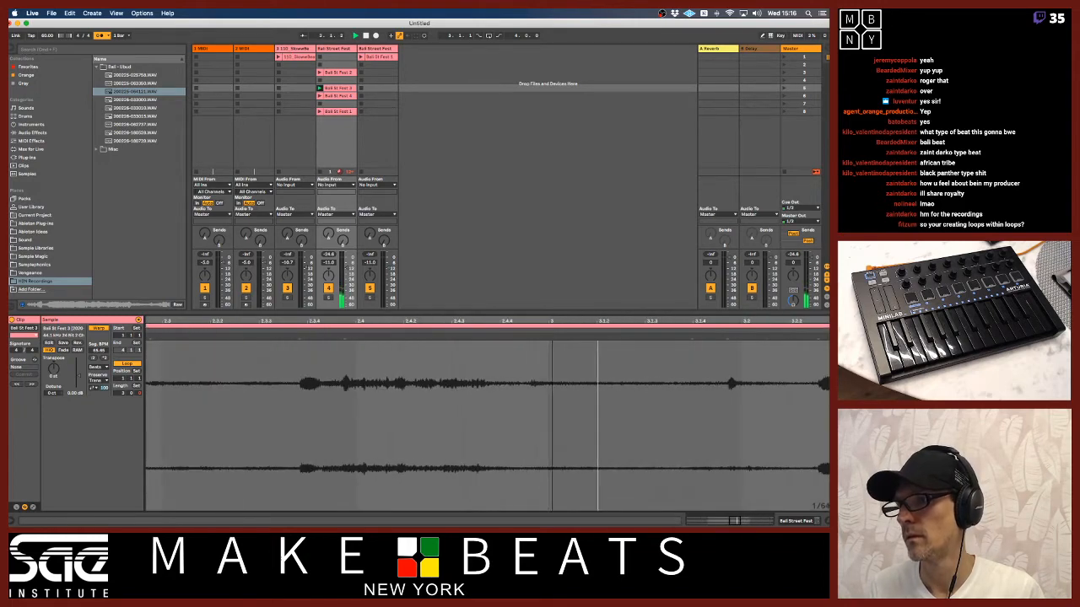
double_click(532, 388)
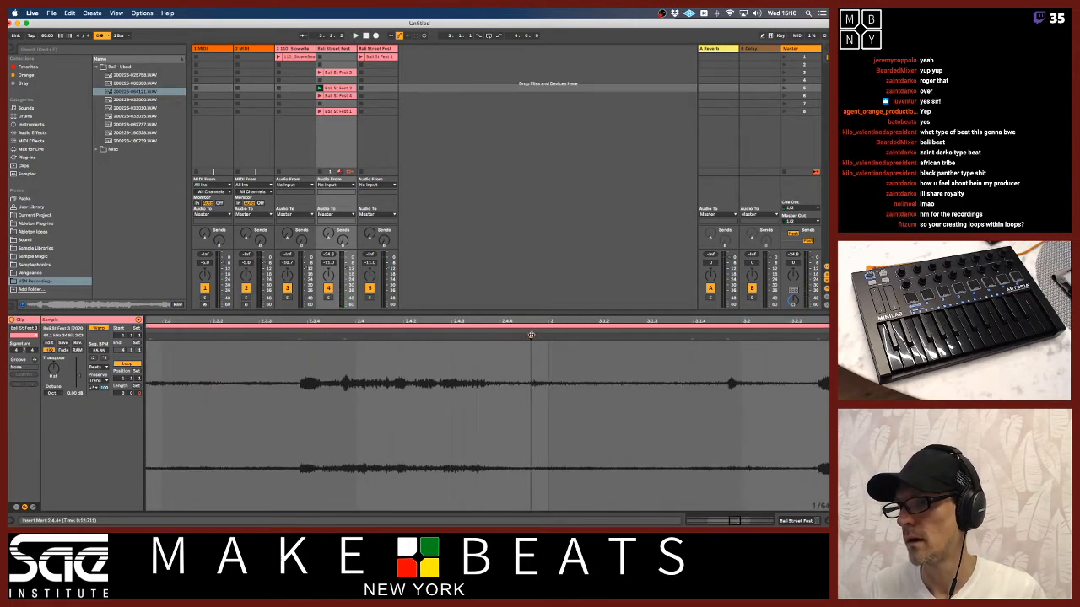
drag(532, 335, 547, 334)
double_click(548, 337)
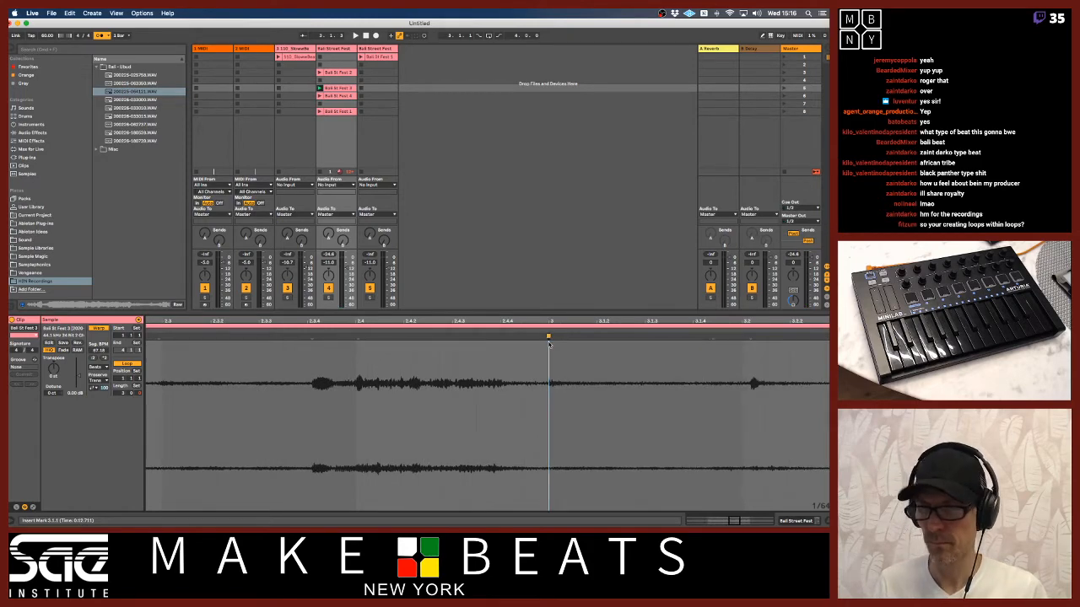
- Extend the Bali St Fest 3 loop to four bars and align warp markers on its next downbeats to 4.1.1 and 5.1.1
mouse_move(550, 321)
mouse_down()
mouse_move(258, 319)
mouse_move(253, 287)
mouse_up()
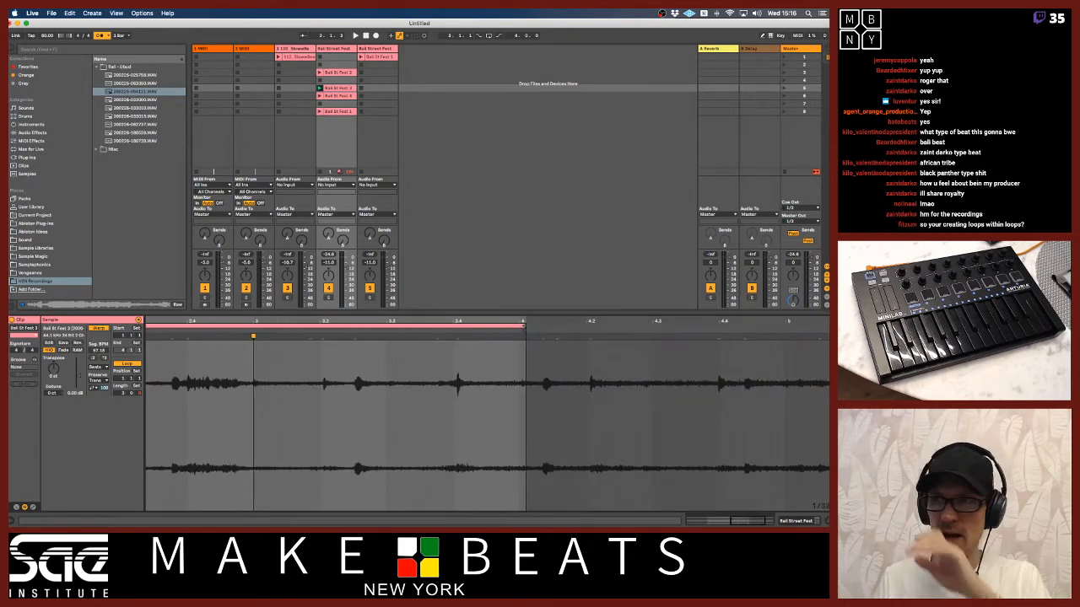
drag(517, 319, 640, 291)
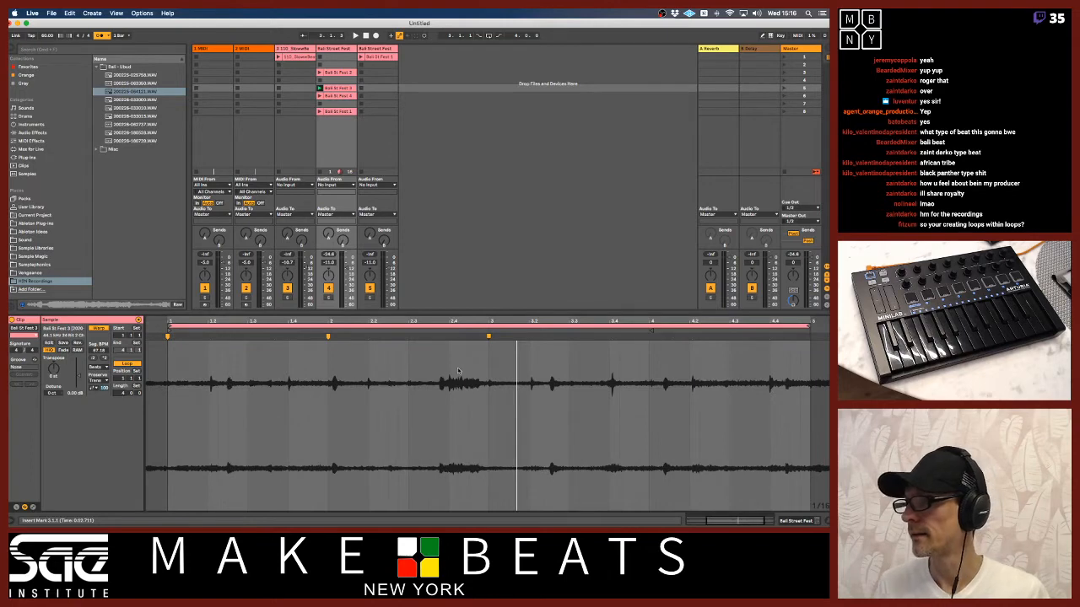
drag(672, 322, 680, 411)
click(667, 394)
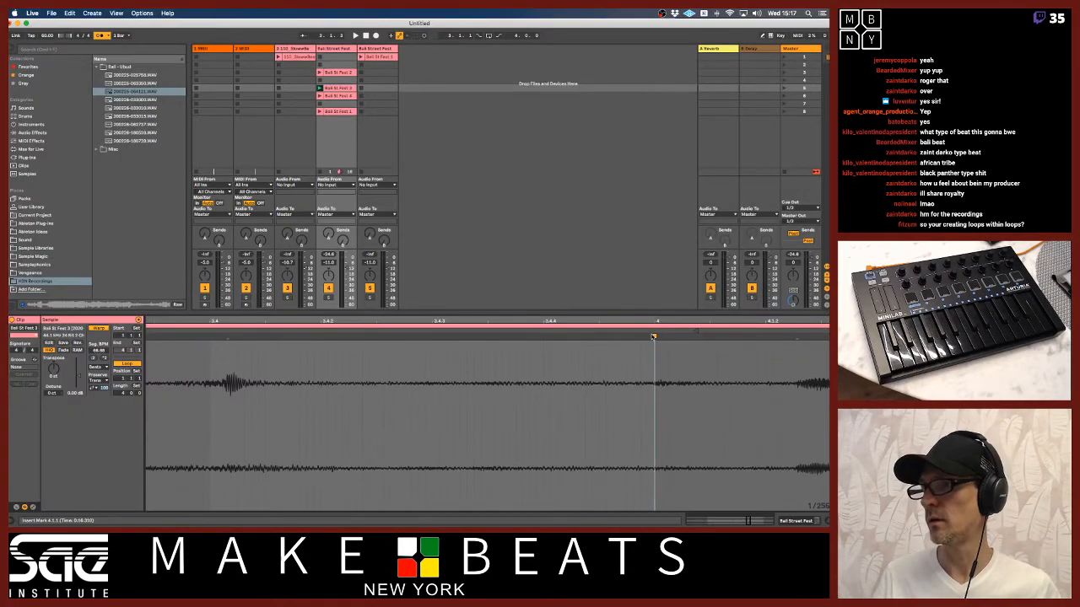
scroll(653, 336, down, 10)
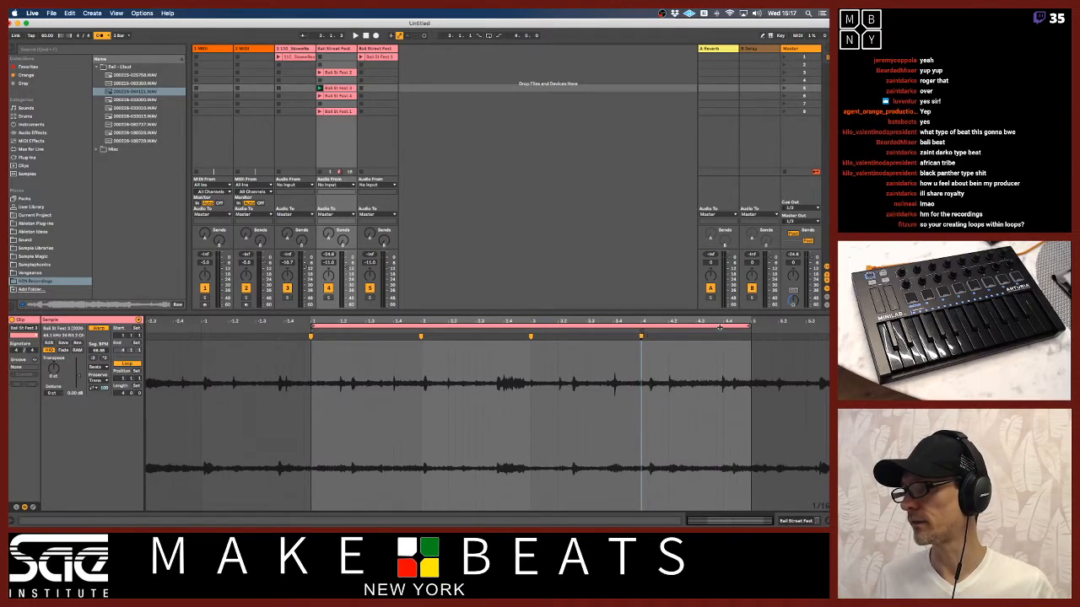
drag(750, 321, 658, 368)
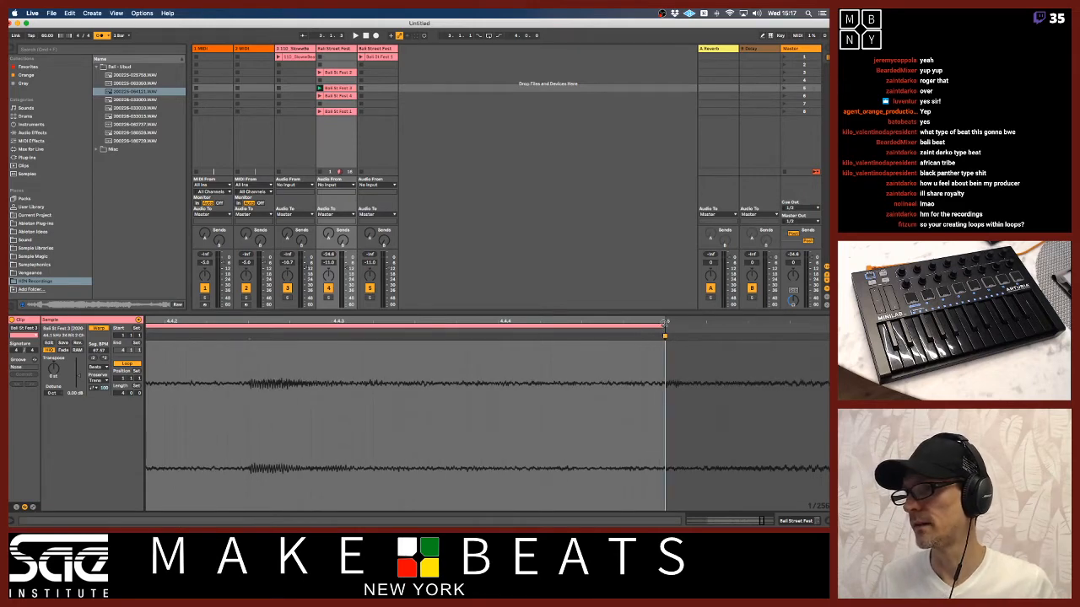
drag(665, 321, 750, 263)
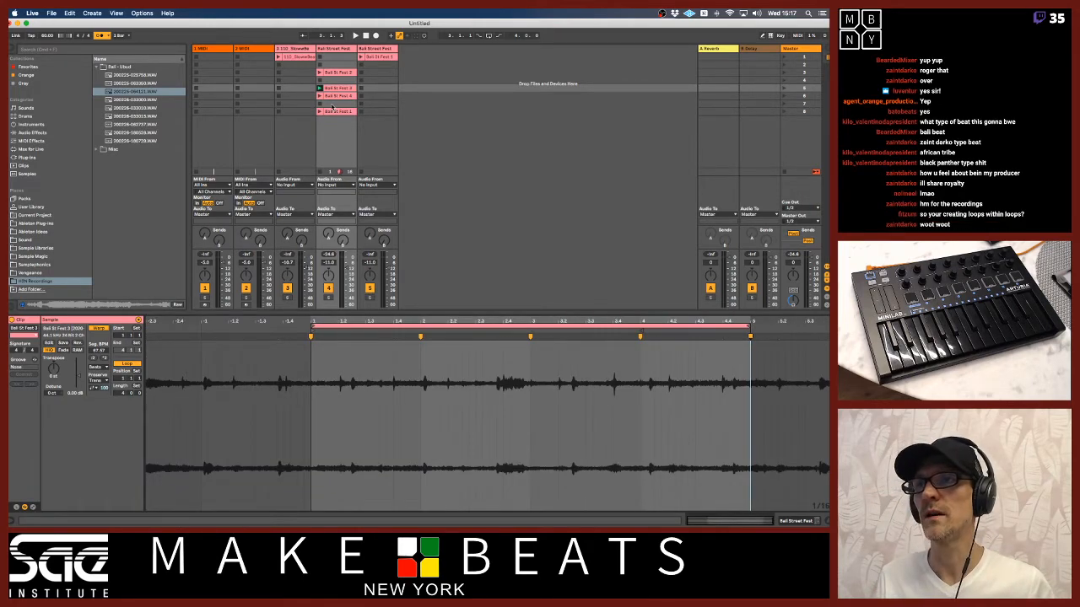
- Play Bali St Fest 3, launch Bali St Fest 1 alongside it and lower the latter's track volume to -16.3 dB
key(space)
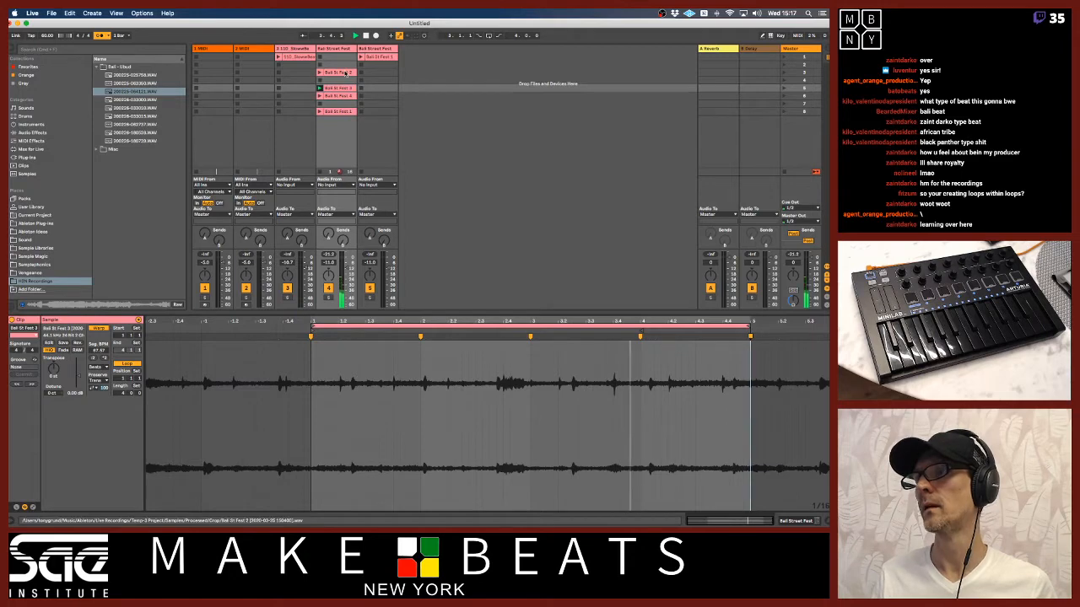
click(374, 57)
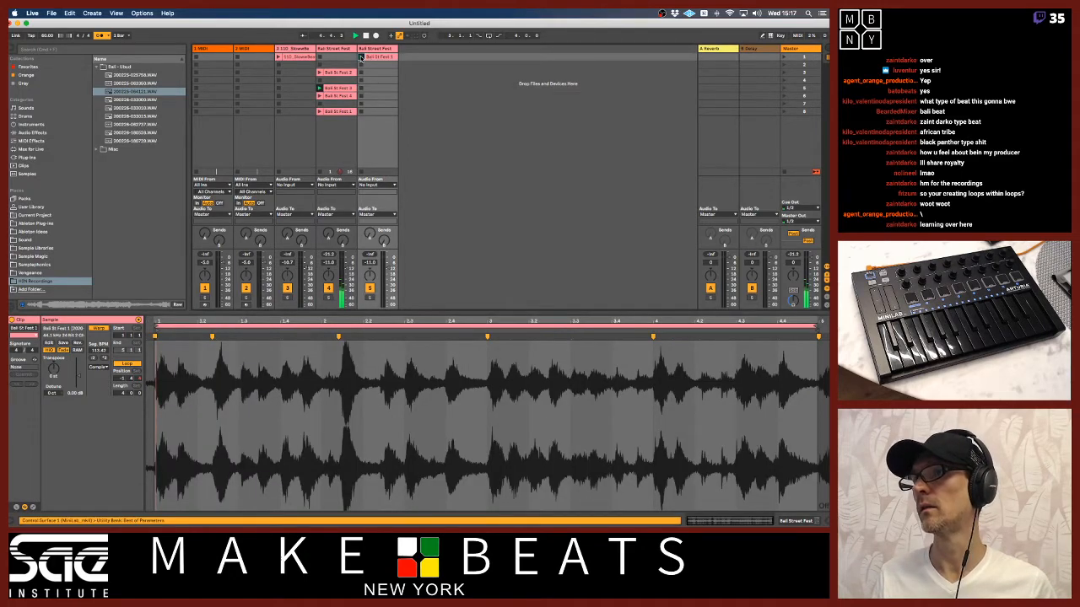
click(361, 57)
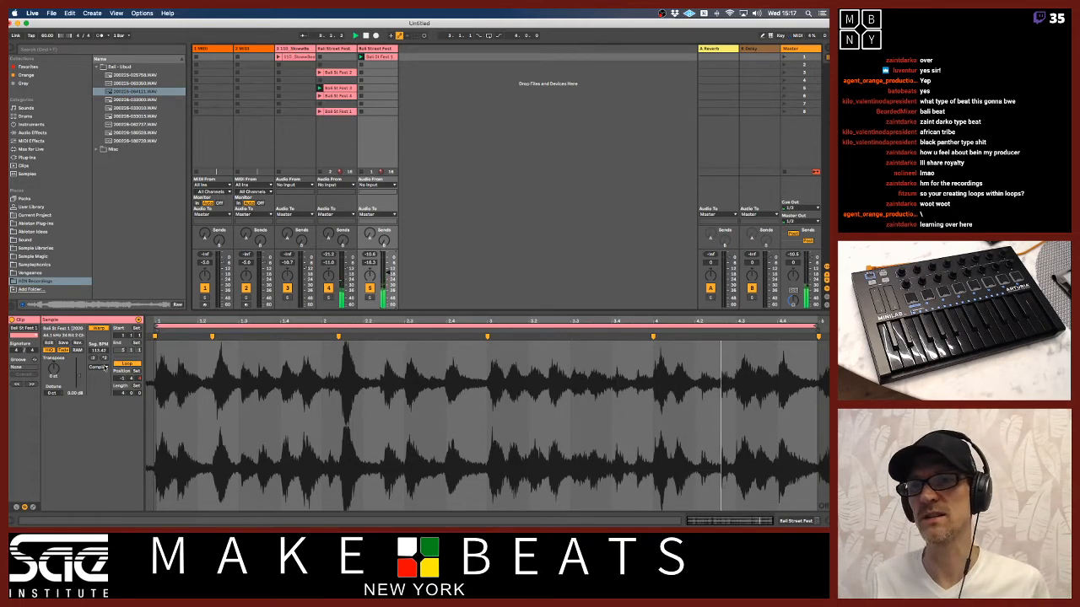
- Change the Bali St Fest 1 warp mode to Texture and adjust its grain size and flux while listening
click(98, 368)
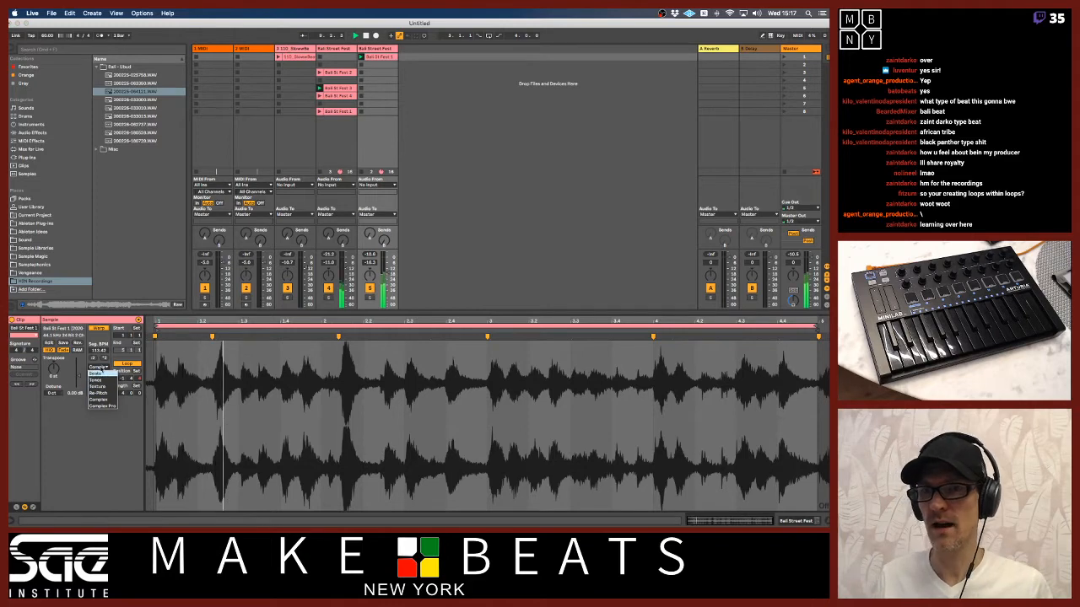
click(101, 365)
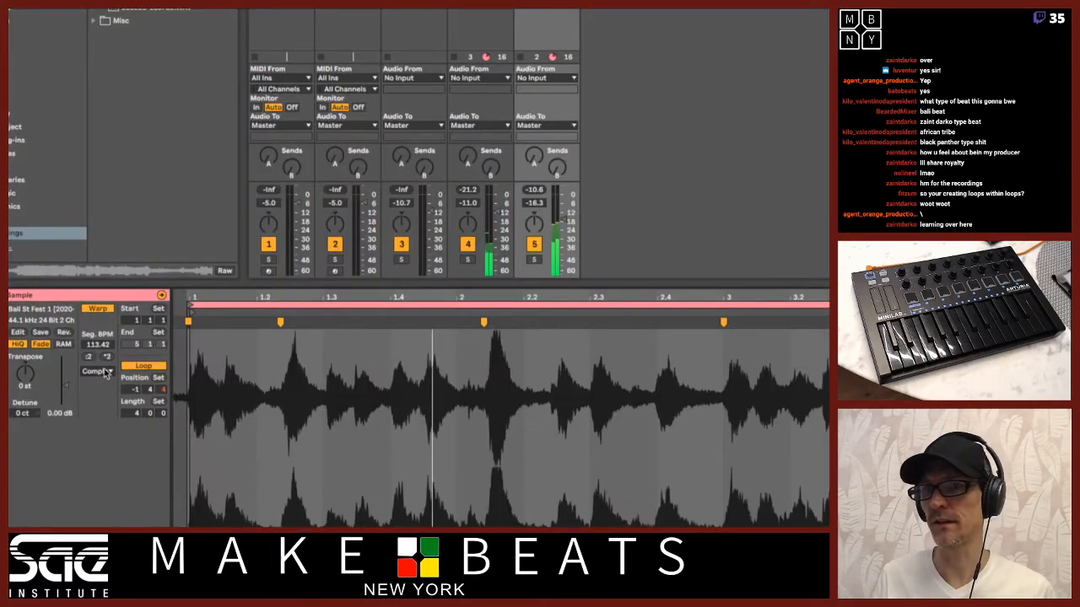
click(99, 368)
click(96, 402)
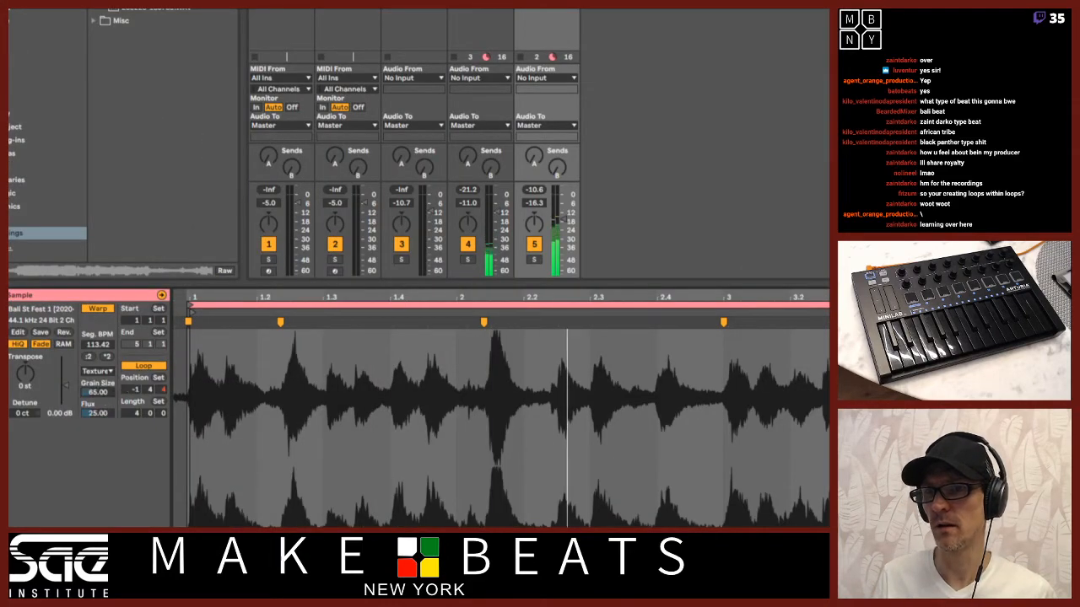
drag(98, 392, 98, 432)
drag(97, 394, 97, 390)
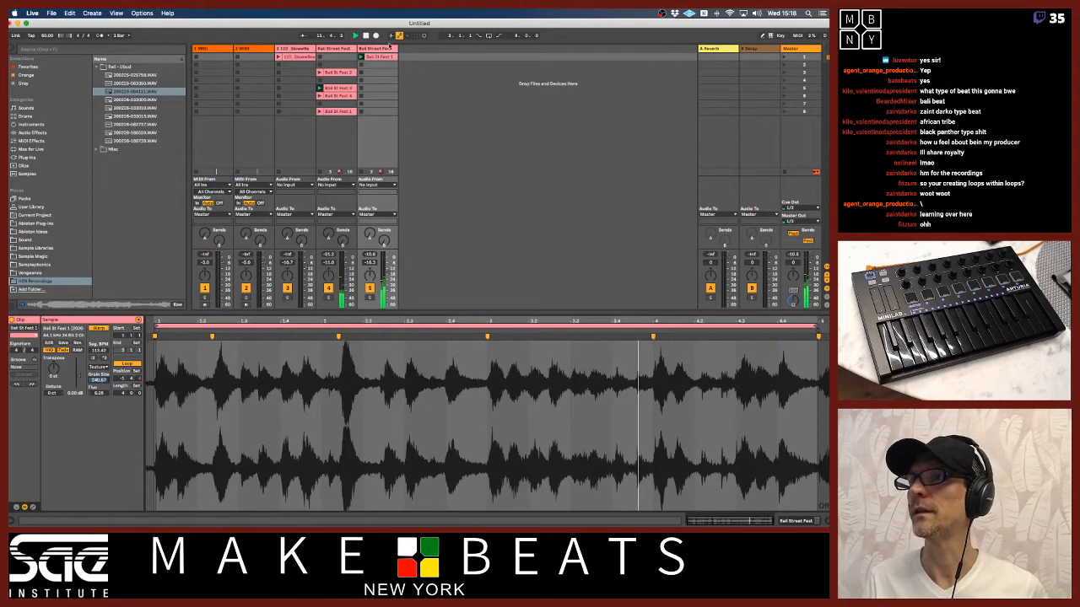
- Add an Auto Filter to the Bali St Fest 1 track, lowering its low-pass frequency and raising the resonance
click(389, 50)
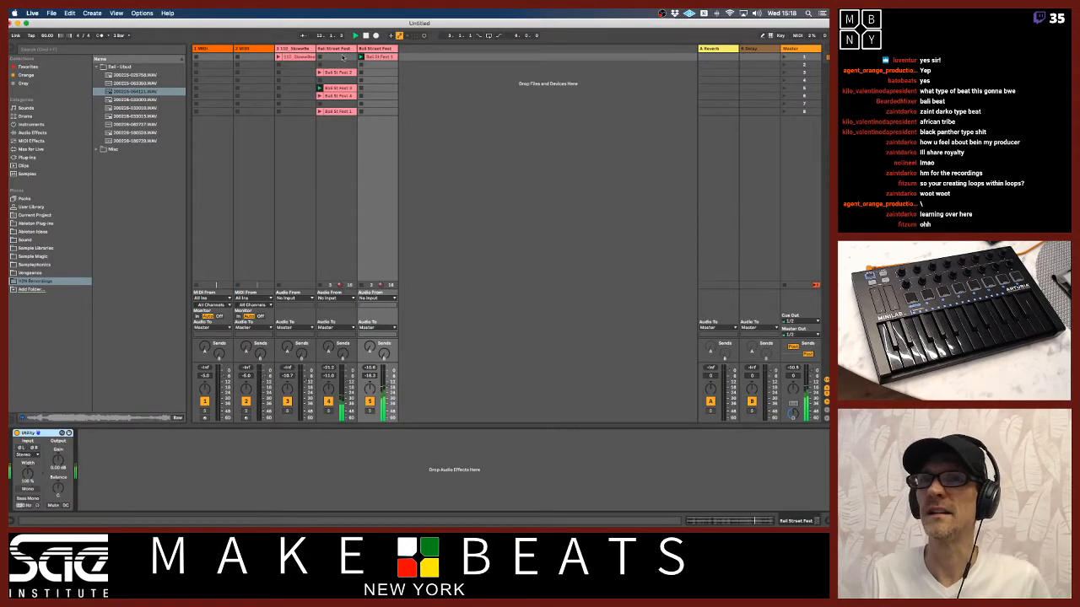
click(15, 132)
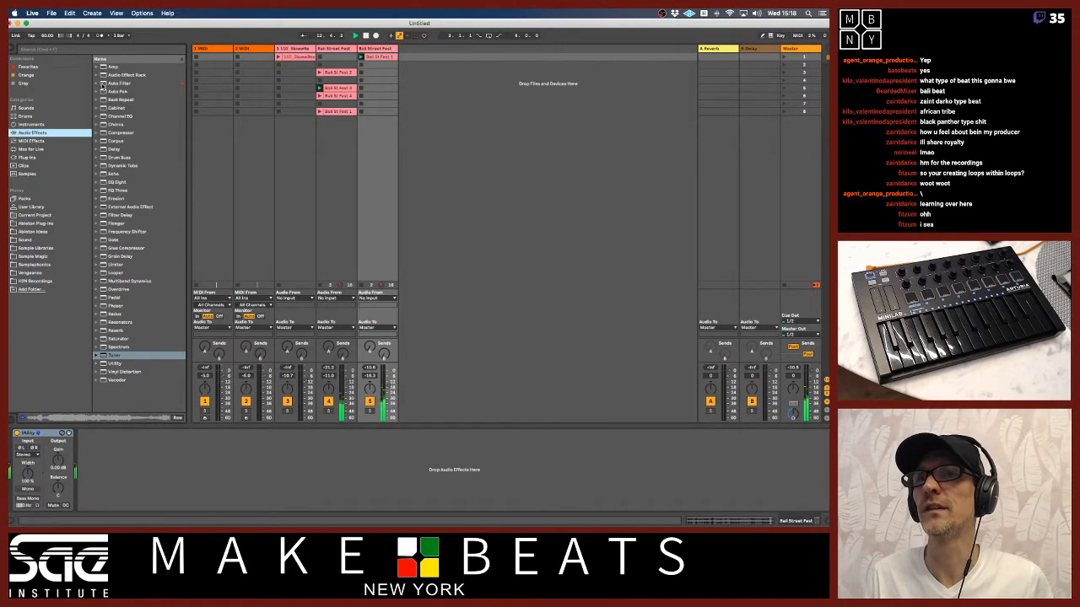
click(118, 84)
drag(332, 58, 380, 78)
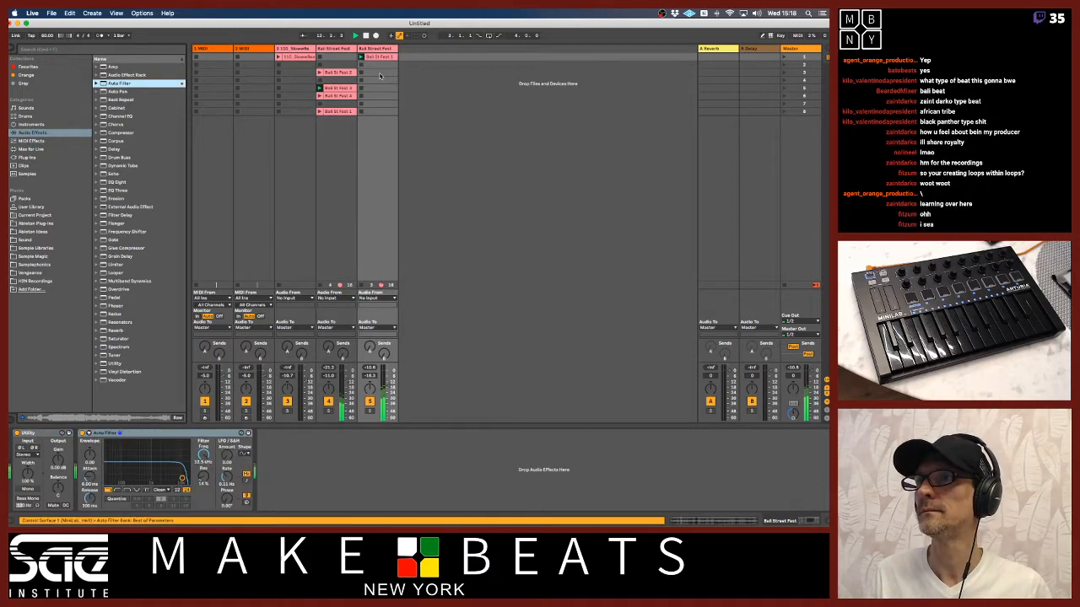
click(199, 434)
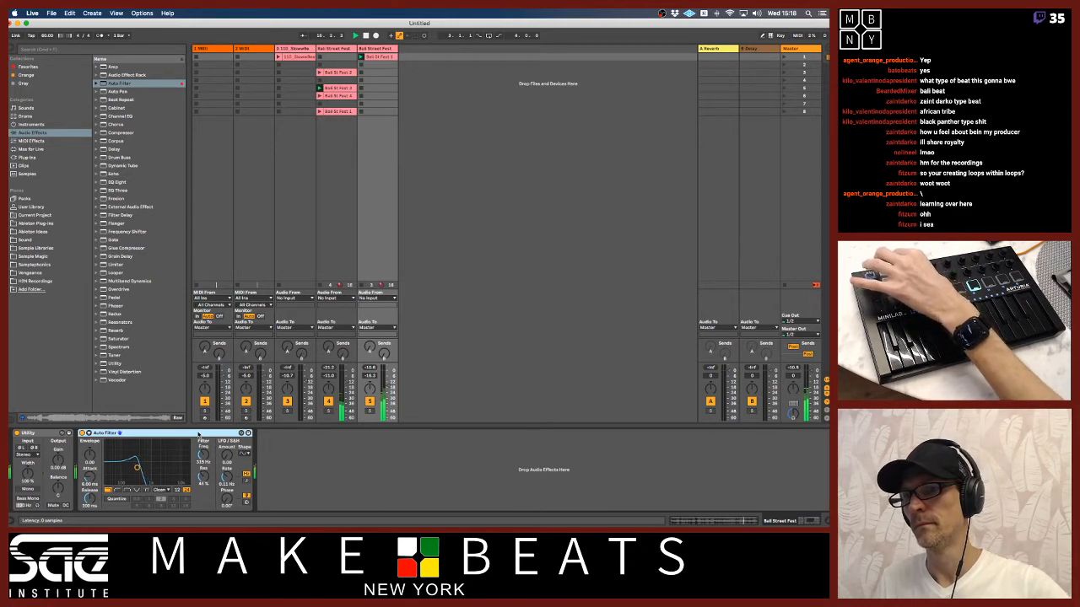
- Insert an audio track after track 4 and move the Bali St Fest 2 clip into it for simultaneous playback
click(346, 49)
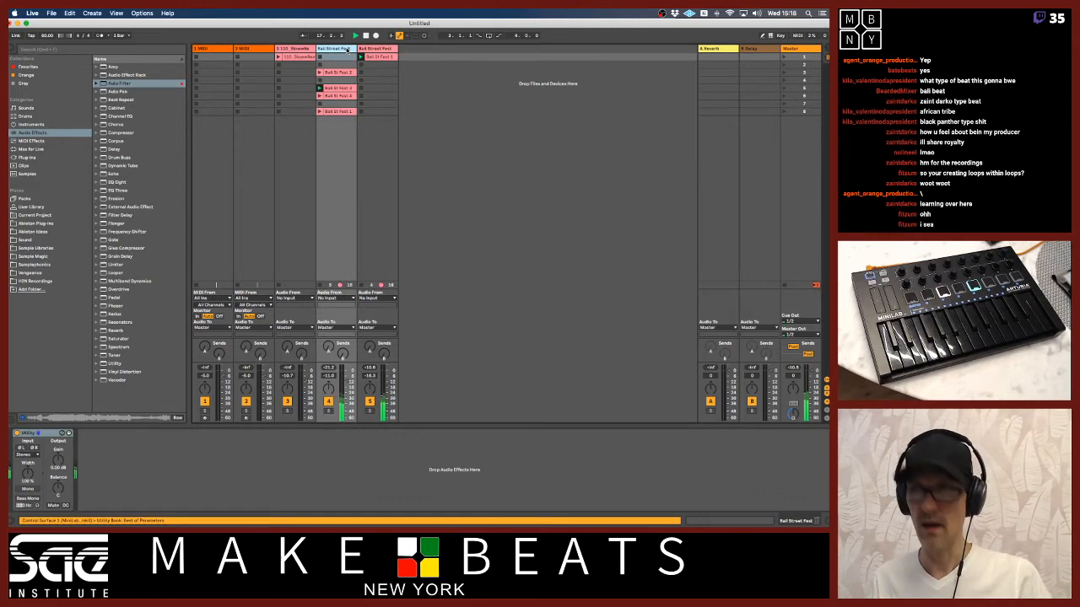
key(super+t)
drag(346, 74, 368, 73)
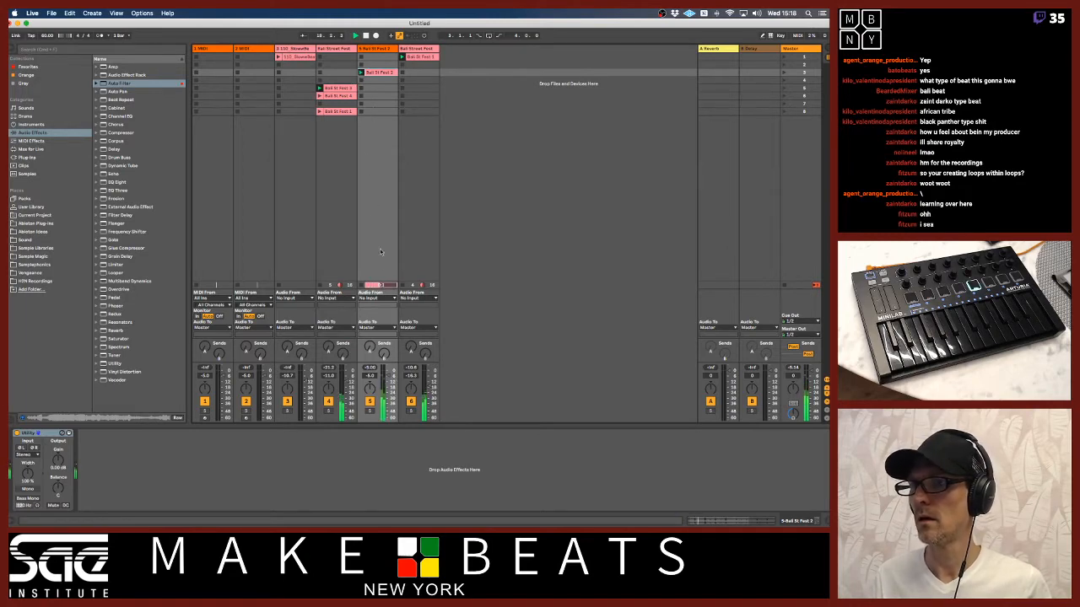
- Open the playing Bali St Fest 3 clip on track 4 and solo that track
click(368, 50)
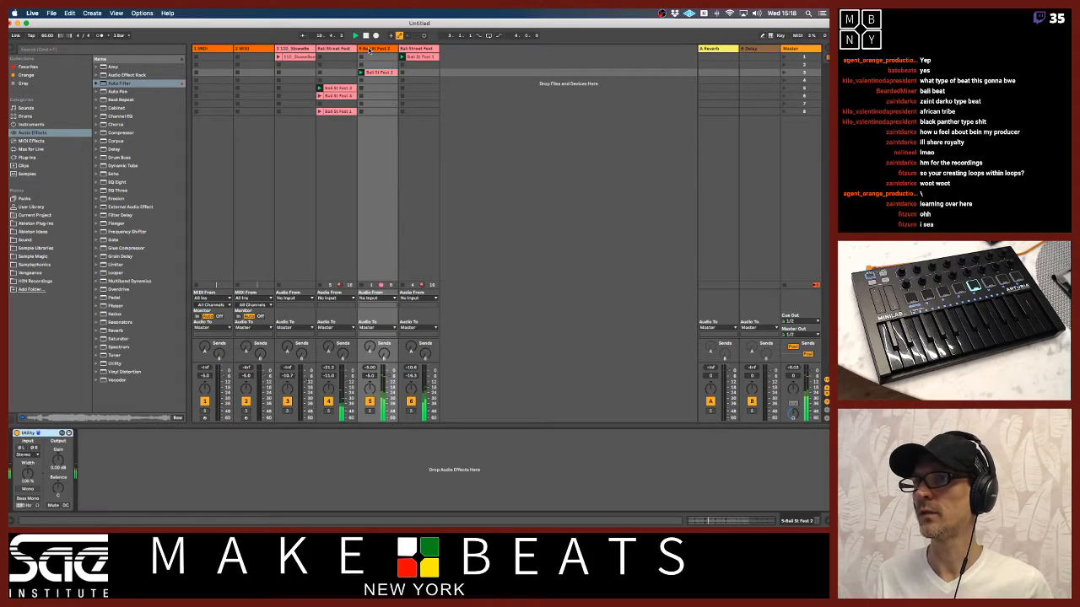
double_click(340, 88)
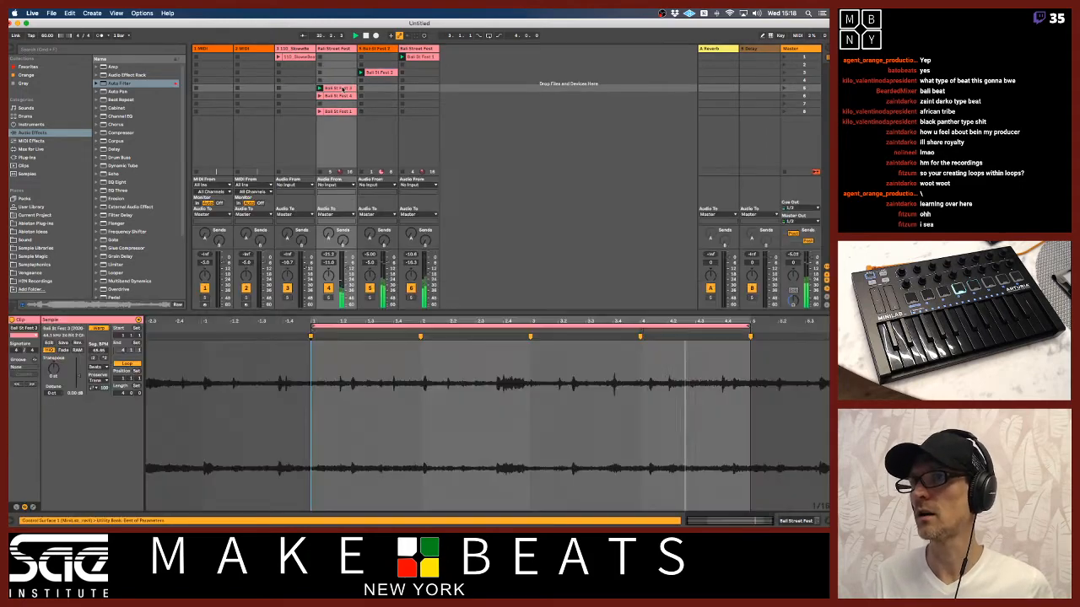
click(328, 297)
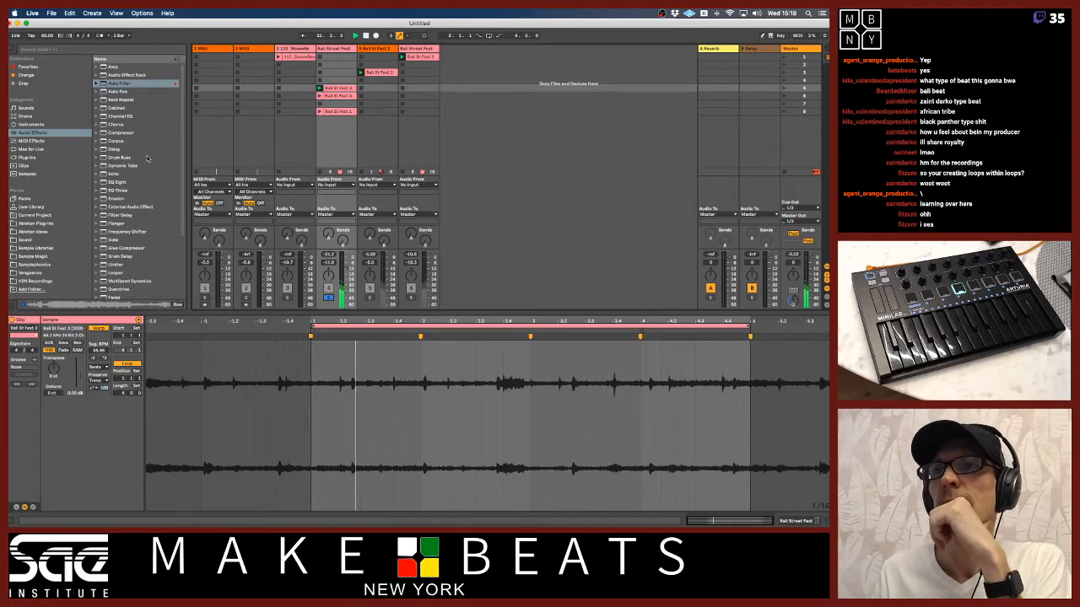
- Find FabFilter Pro-Q 3 among the favorite devices and add it to the soloed Bali street festival track
scroll(177, 148, down, 2)
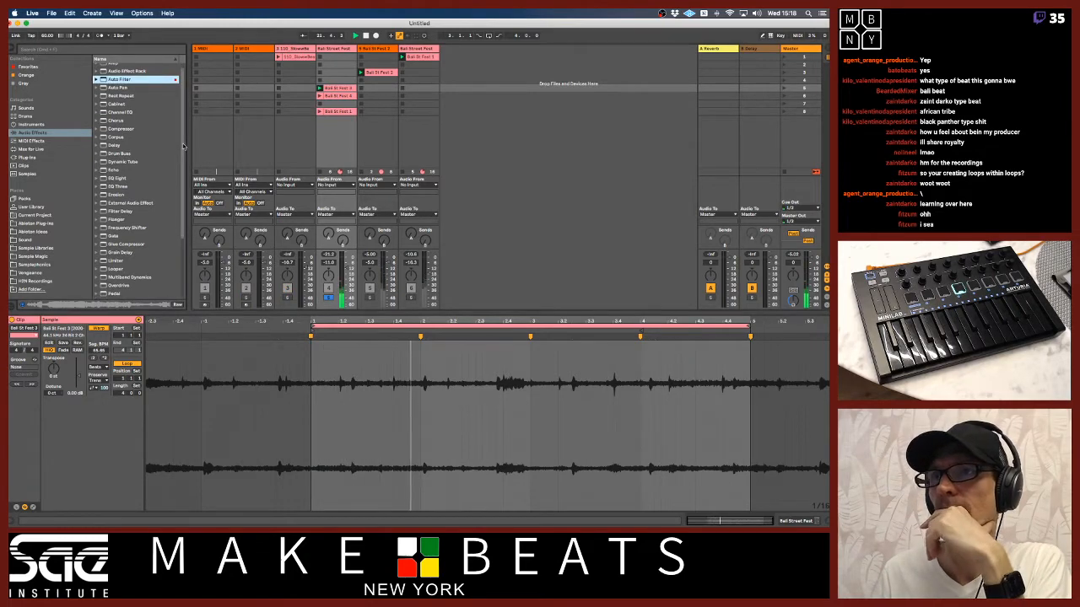
scroll(169, 148, down, 1)
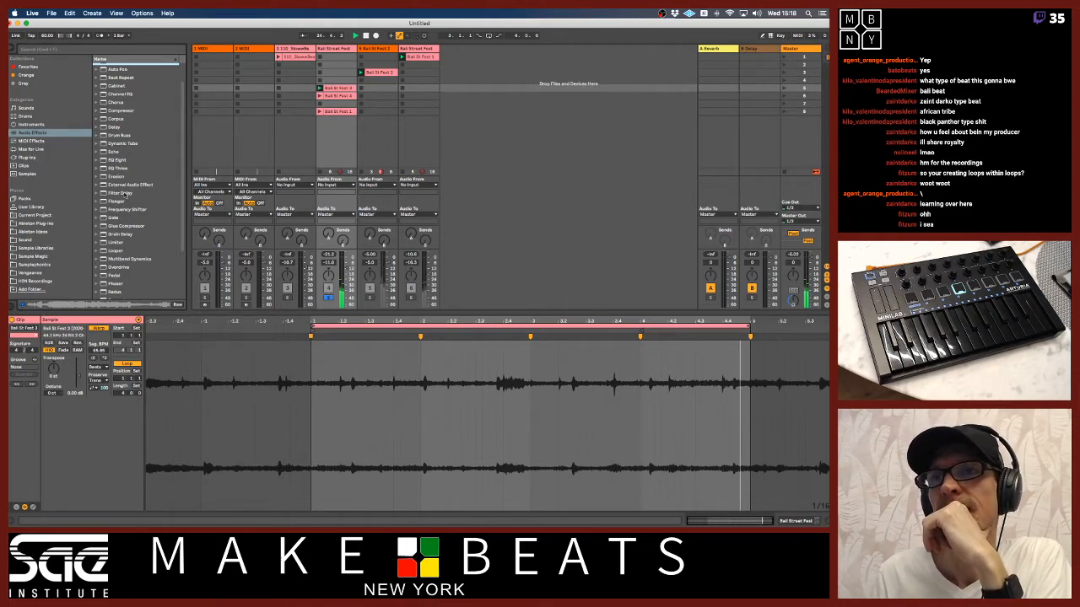
click(28, 157)
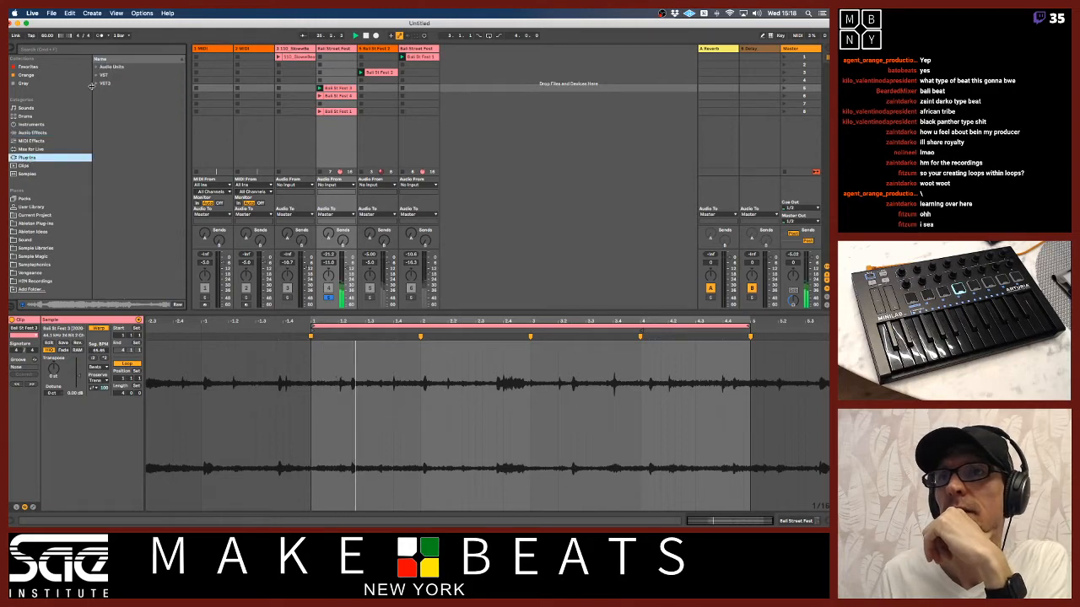
click(38, 76)
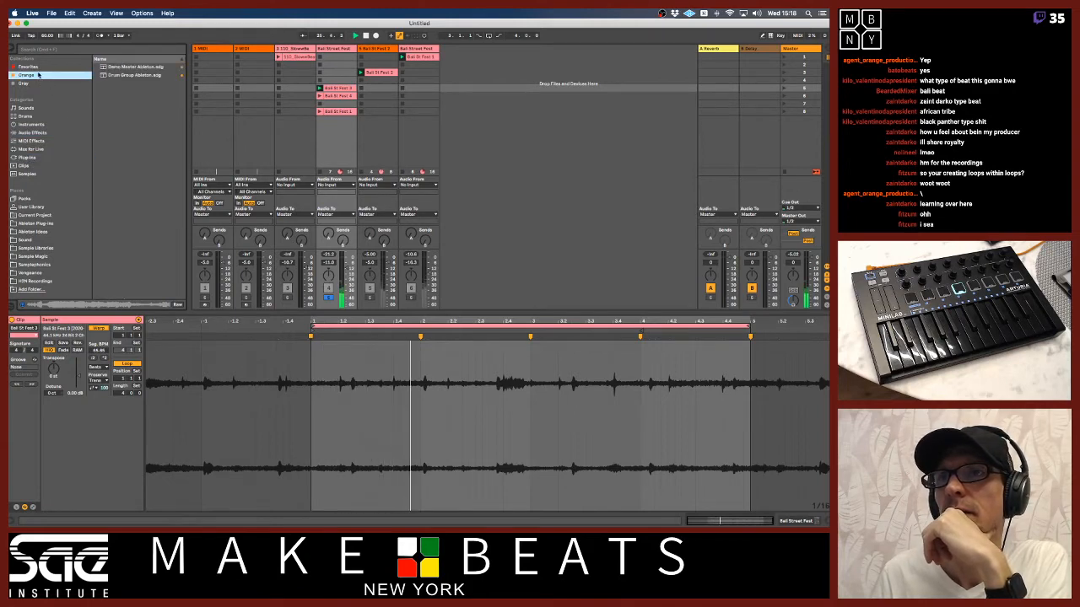
click(38, 69)
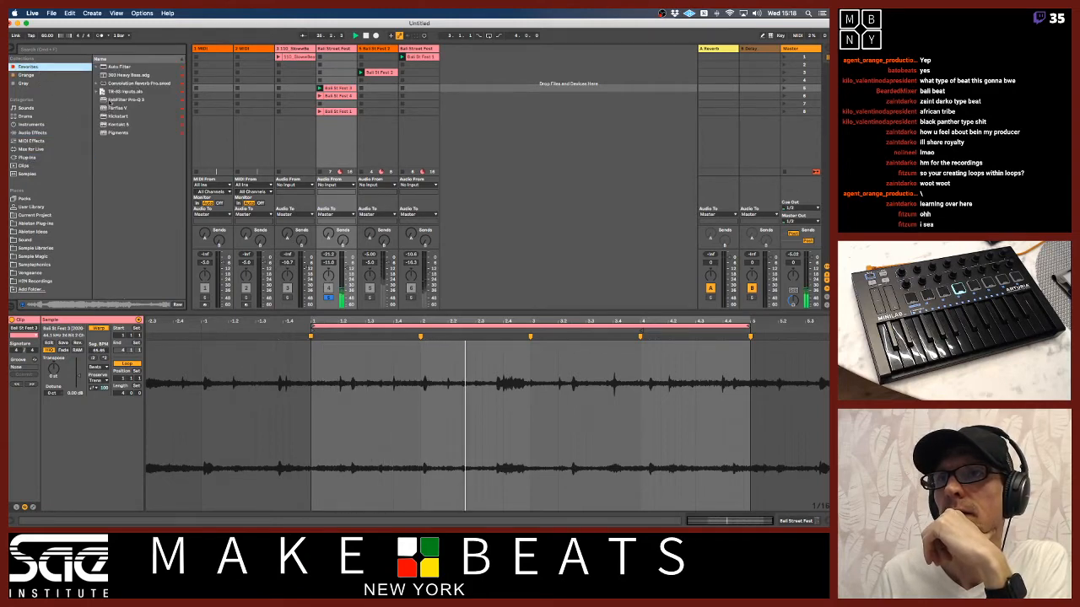
click(59, 84)
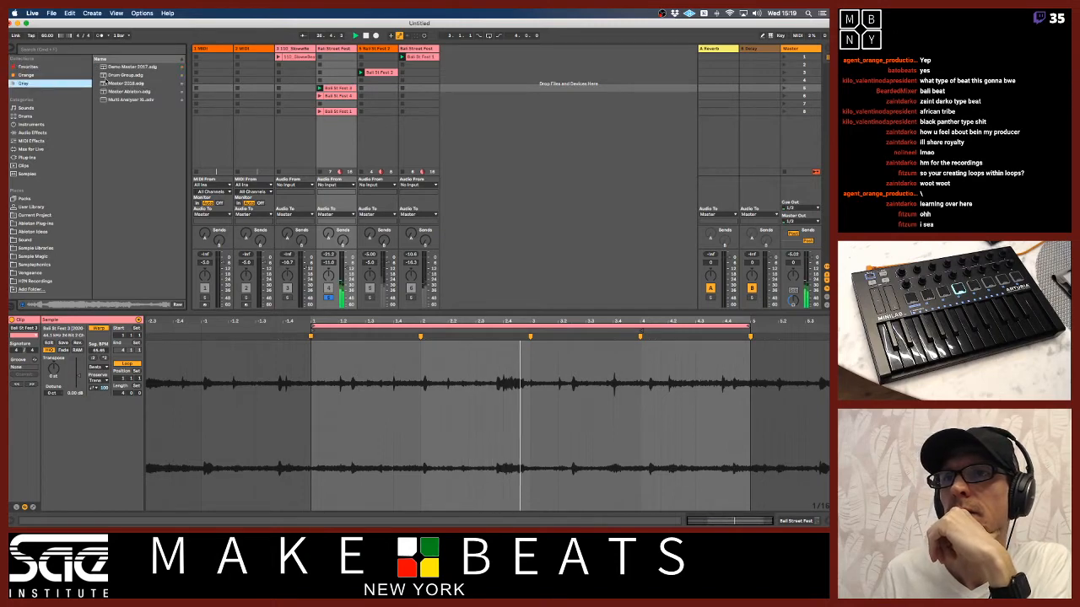
click(68, 74)
click(68, 69)
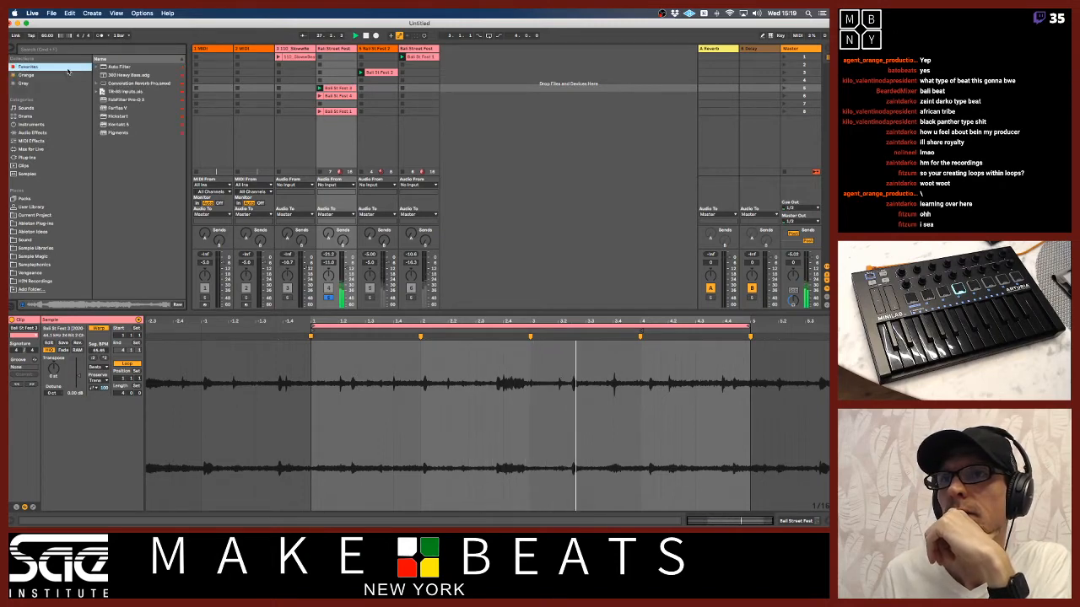
double_click(115, 100)
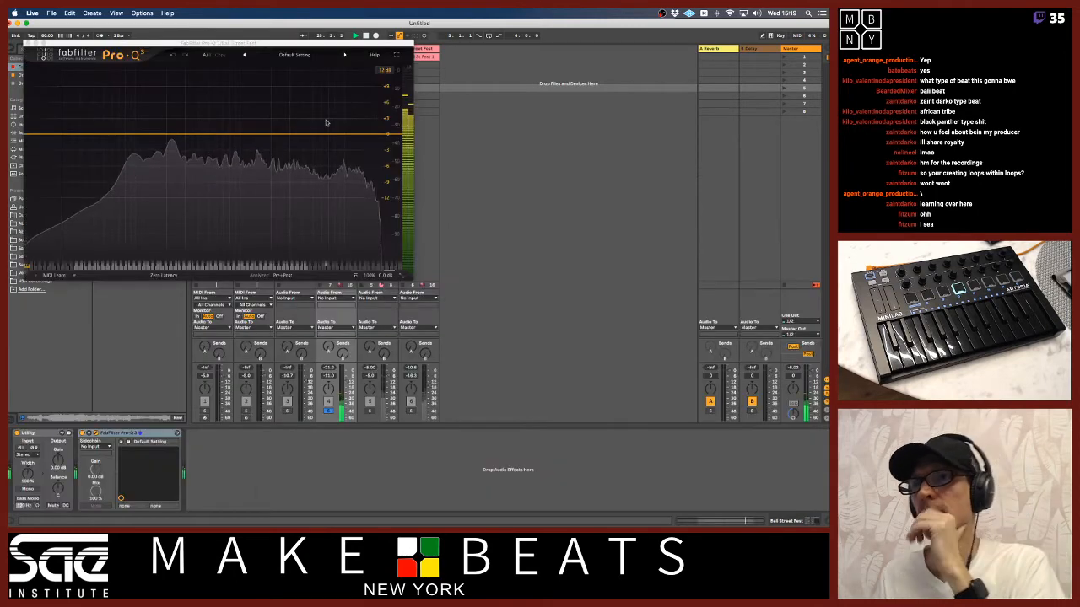
- Create a low-cut band in Pro-Q 3 with a 96 dB/oct slope and raise its frequency into the midrange
click(38, 133)
click(53, 248)
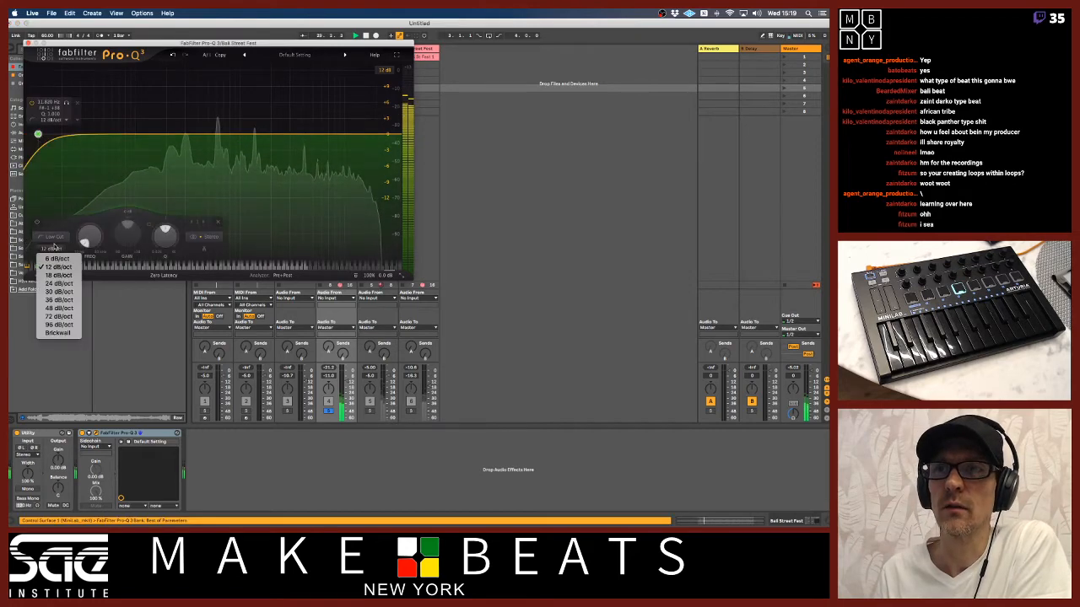
click(61, 325)
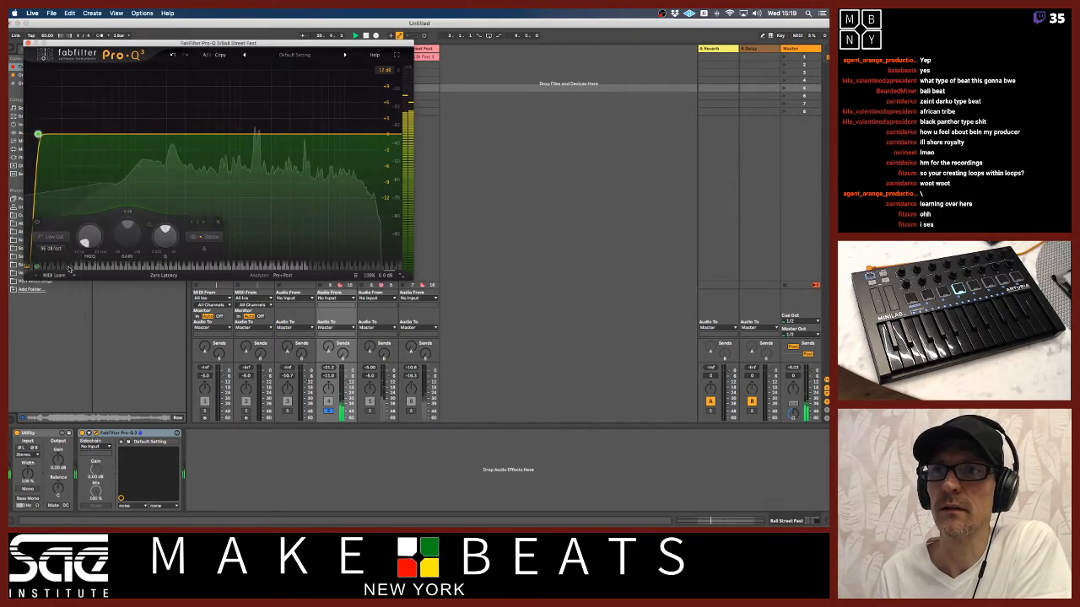
drag(88, 237, 86, 180)
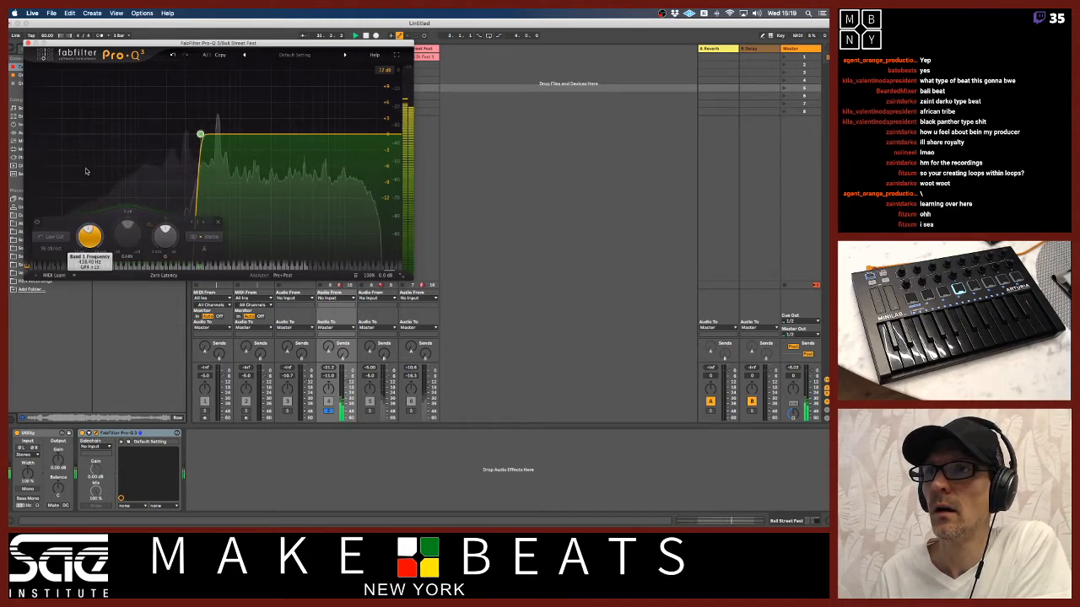
drag(85, 167, 88, 150)
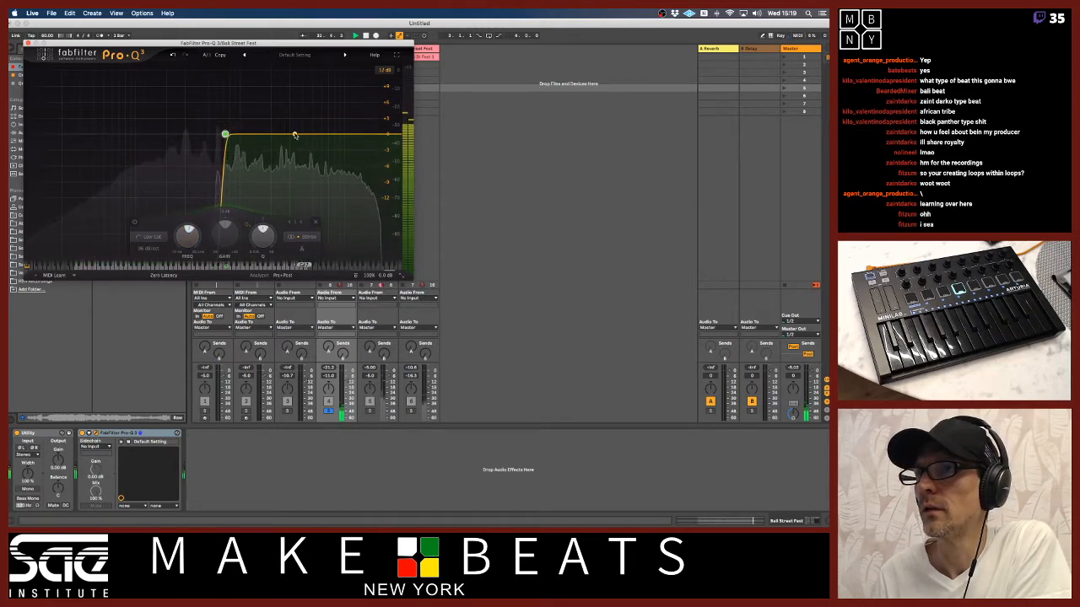
- Add a bell boost with a 48 dB/oct slope, placed at about 2150 Hz with about 6 dB of gain
drag(280, 135, 281, 108)
click(204, 249)
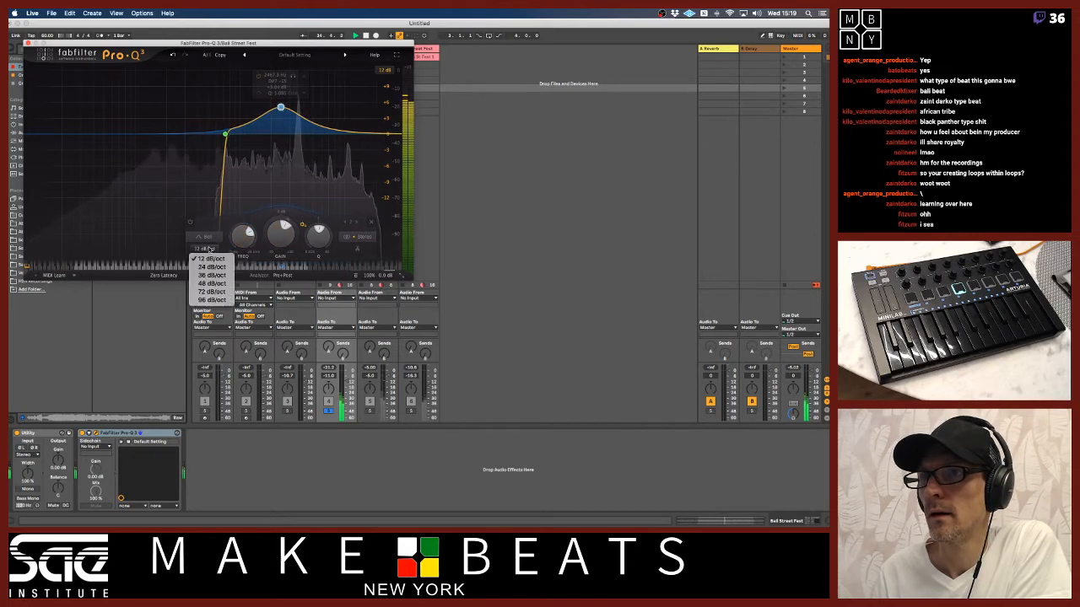
click(210, 283)
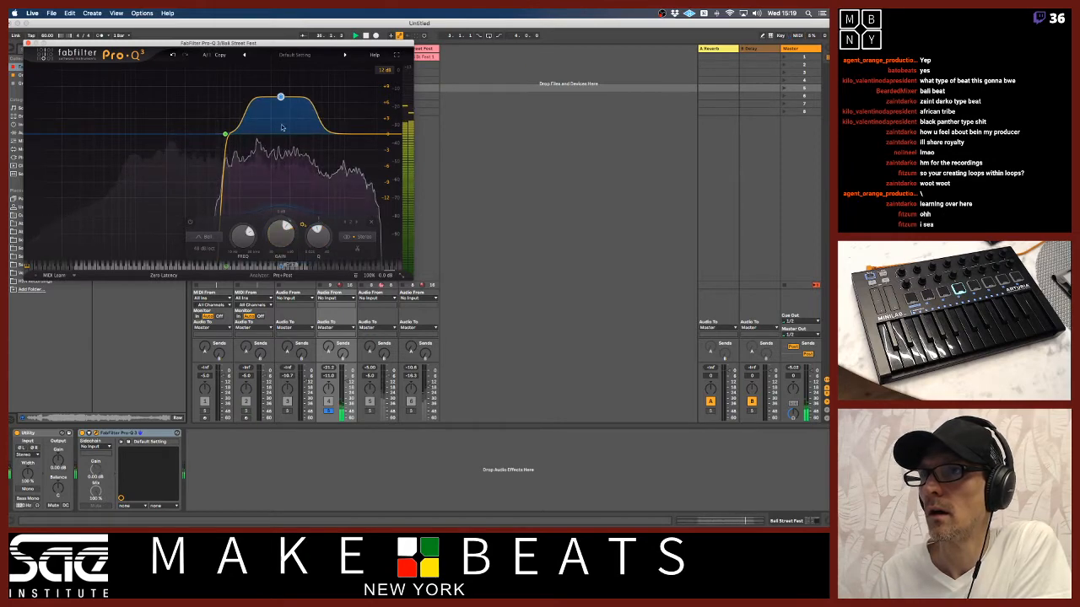
drag(281, 97, 274, 102)
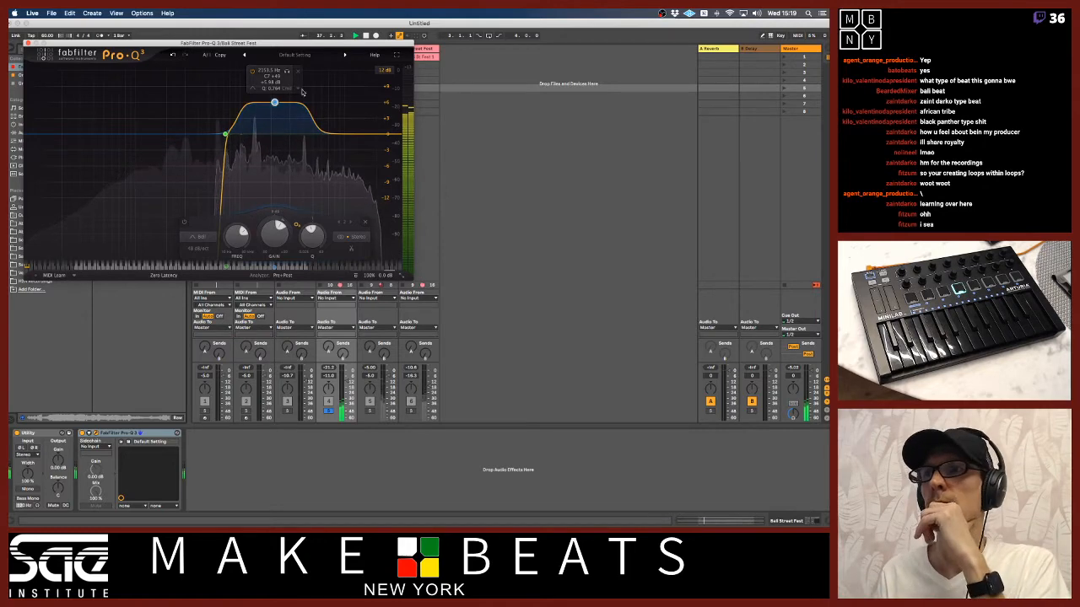
- Add a high-cut band with a 30 dB/oct slope, lower its frequency to just above the boost and close the equalizer window
click(384, 134)
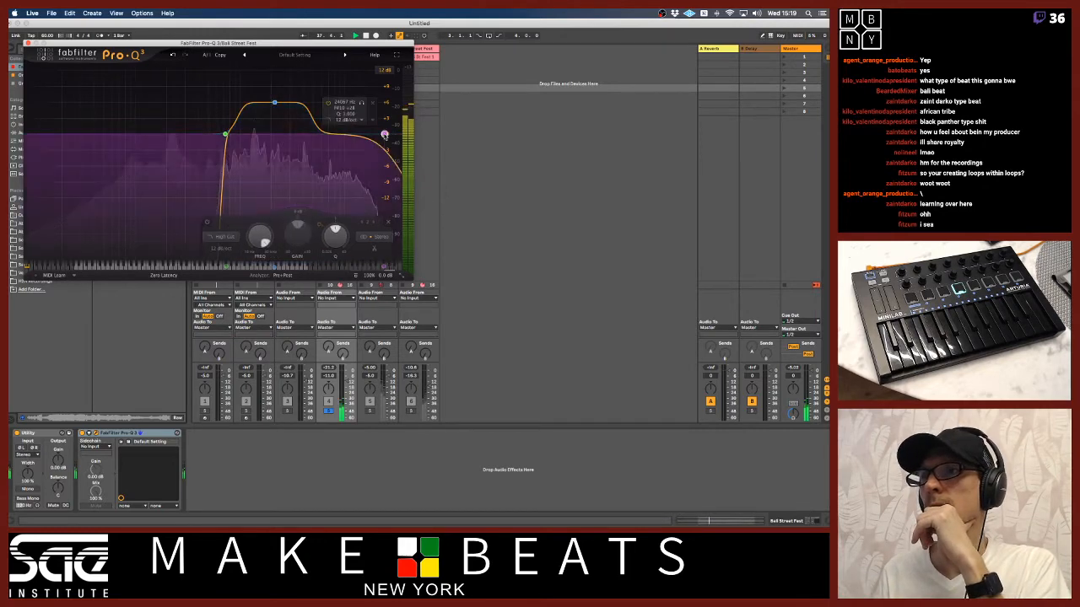
click(221, 249)
click(226, 292)
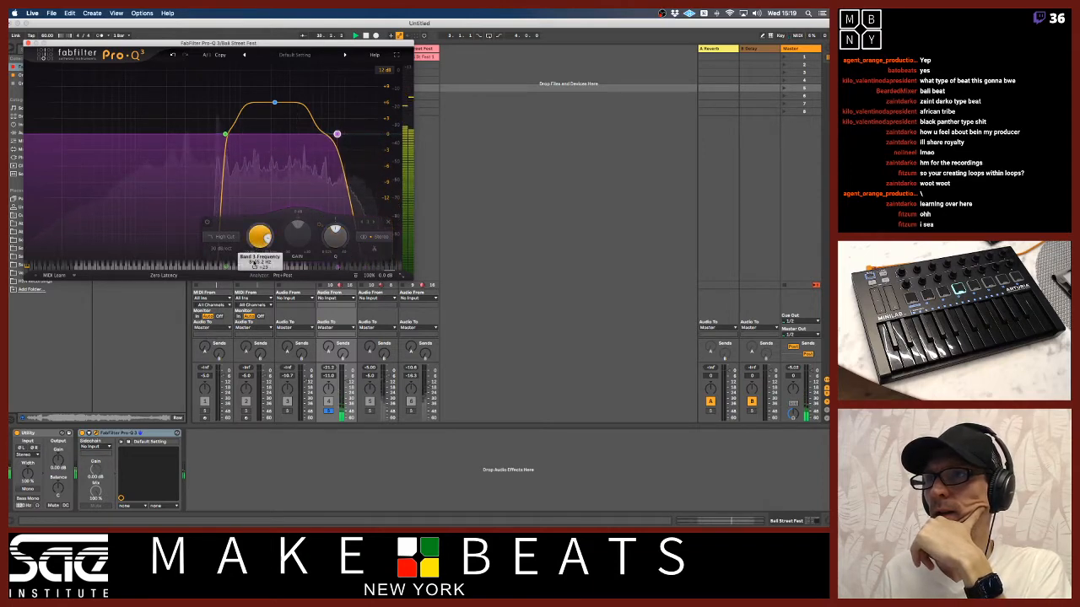
drag(254, 268, 254, 268)
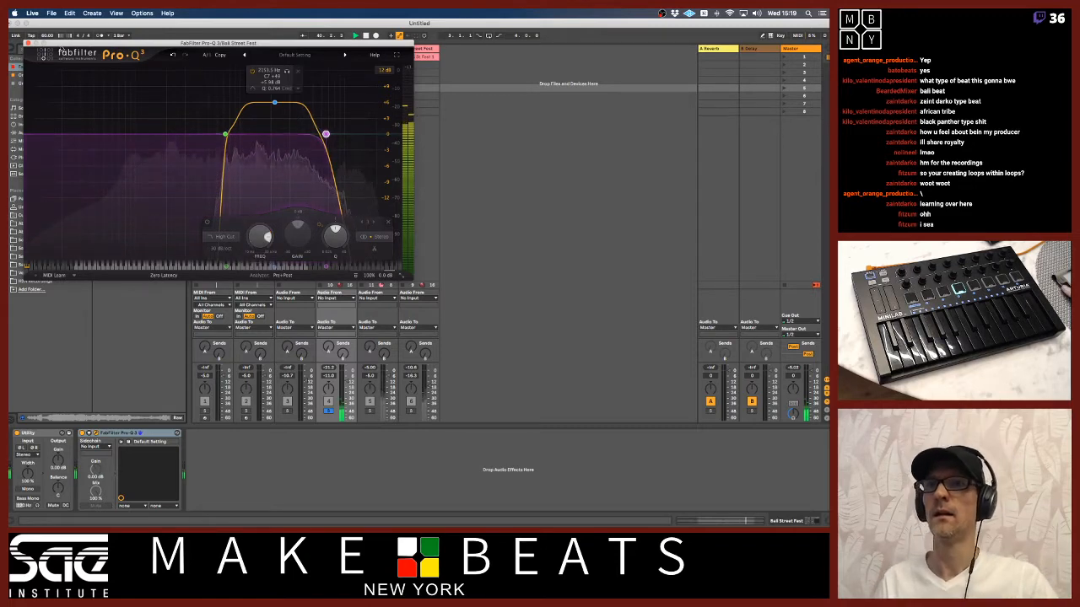
drag(62, 44, 168, 47)
click(134, 46)
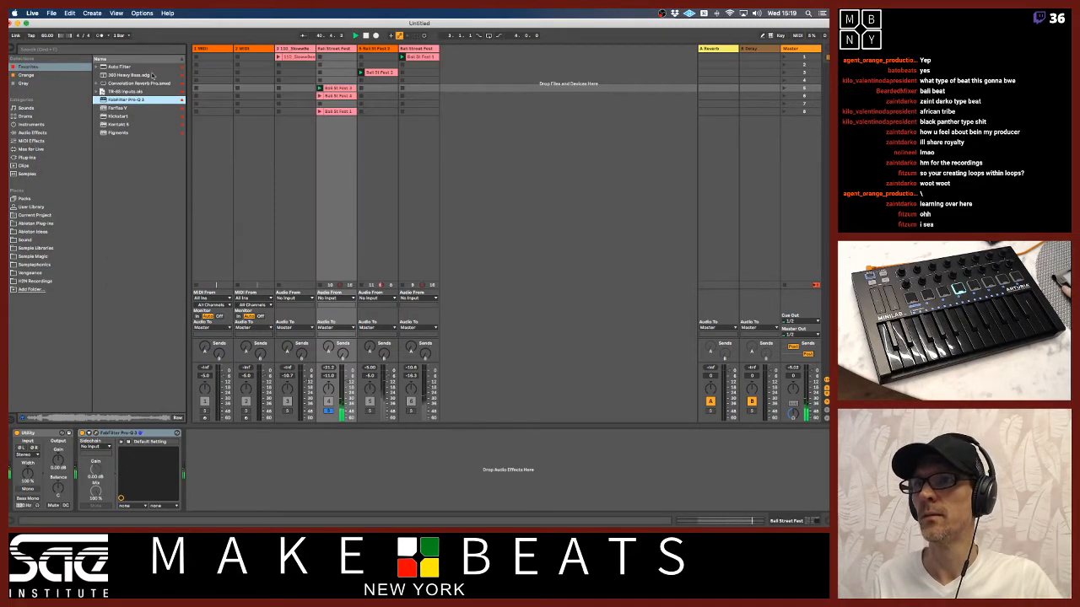
- Raise track 4's volume to -4.8 dB and increase its send to the Reverb return
click(346, 381)
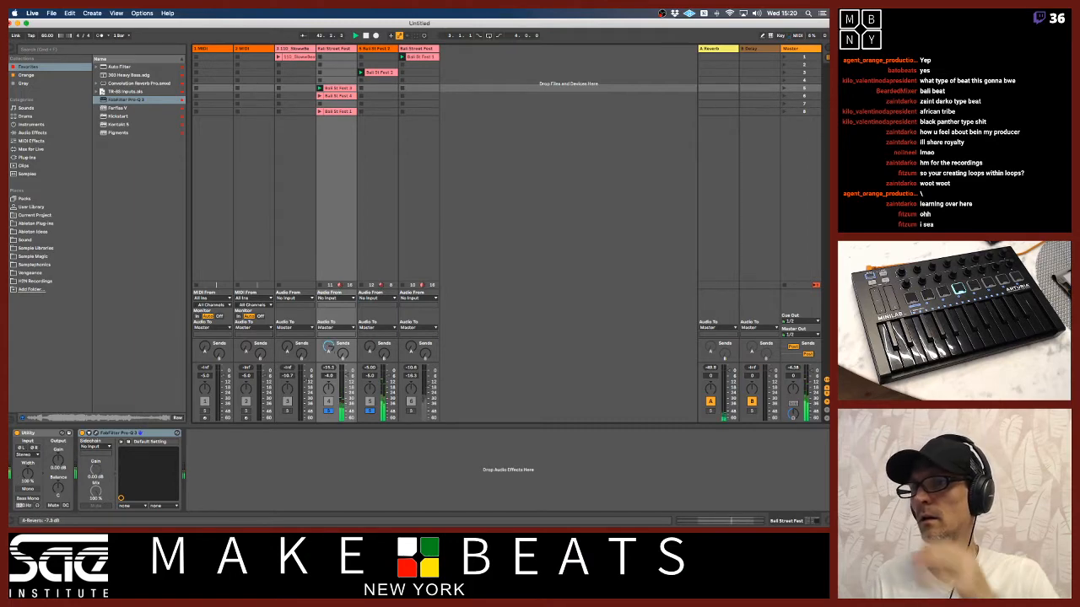
drag(328, 347, 329, 337)
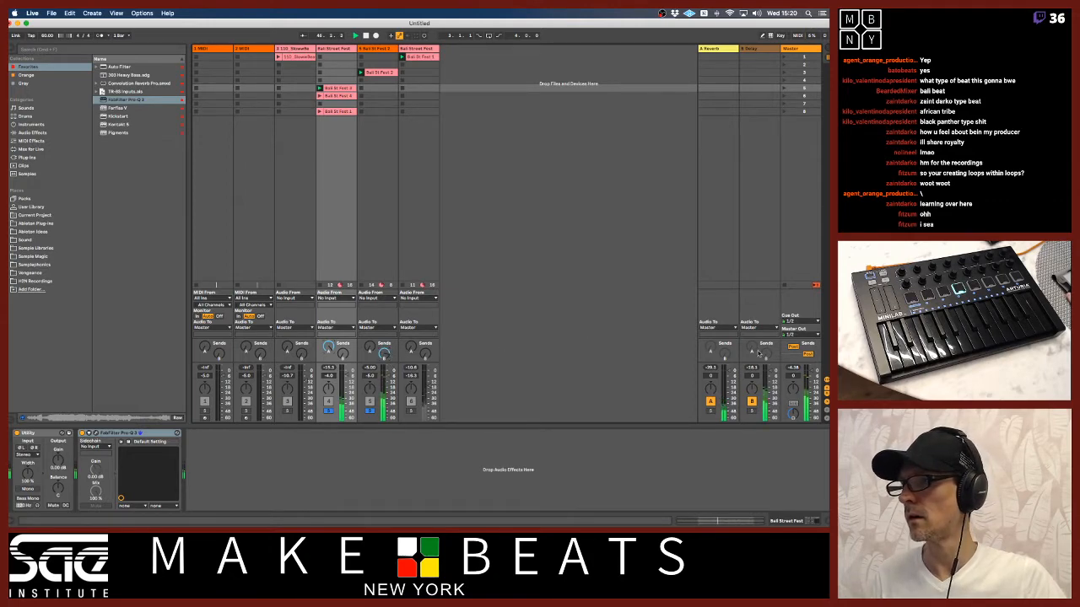
- Enable the Delay return's send A and raise it to feed the delayed signal into the Reverb return
click(760, 50)
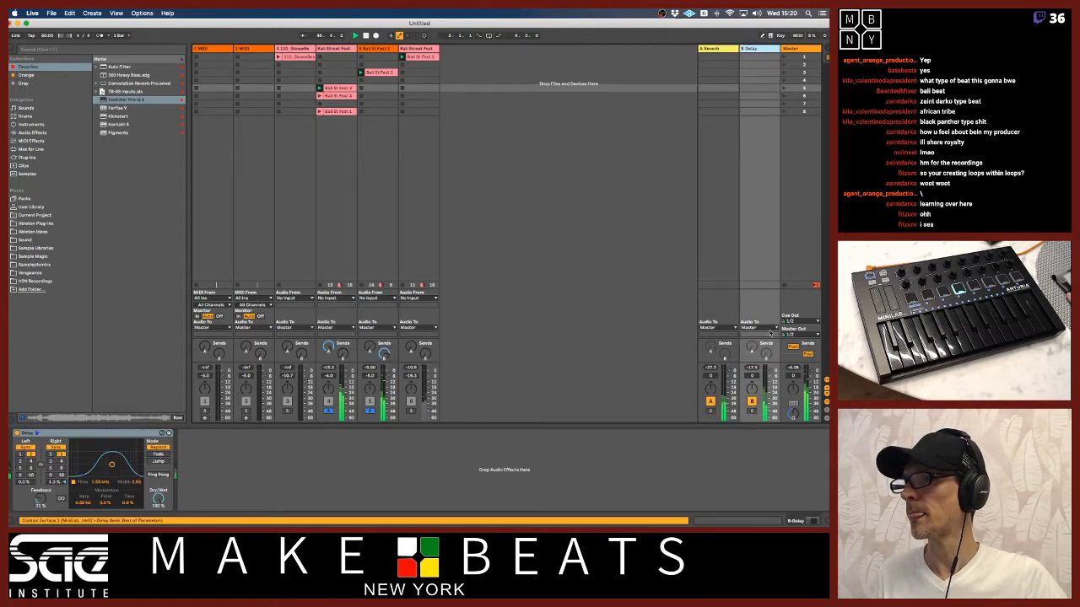
right_click(751, 351)
click(771, 354)
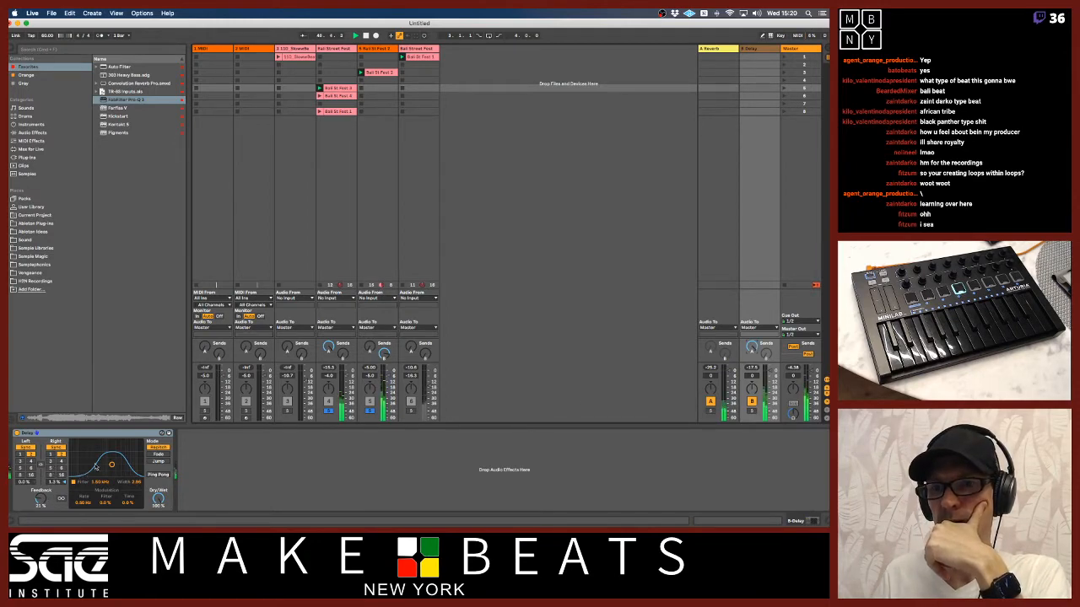
- Lower and narrow the Delay's filter, enable Ping Pong and set both left and right delay times to 1 sixteenth
mouse_move(112, 464)
mouse_down()
mouse_move(101, 469)
mouse_move(124, 471)
mouse_up()
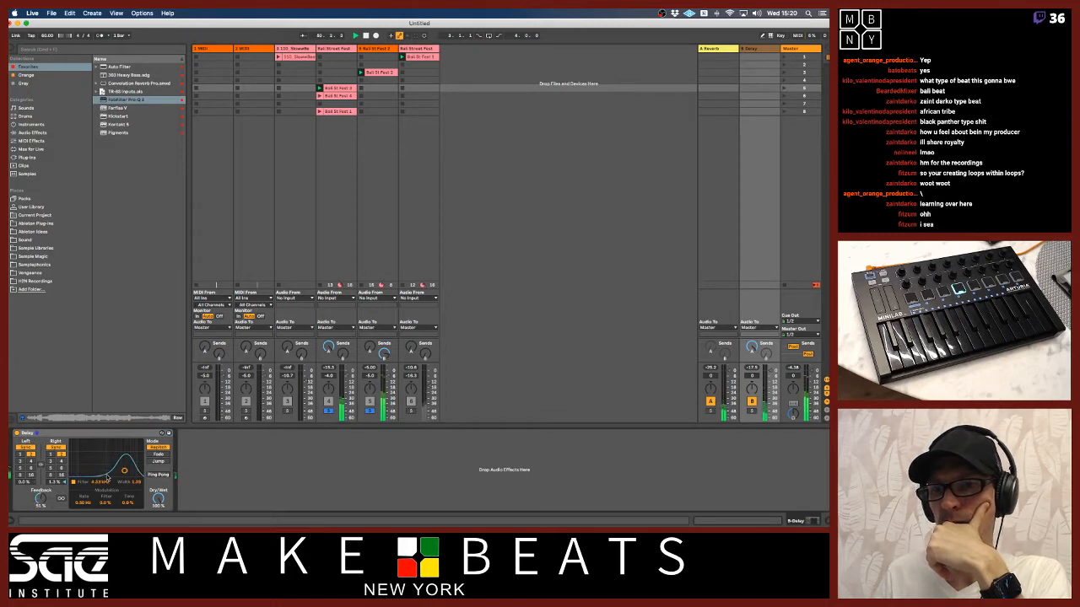
drag(124, 471, 99, 473)
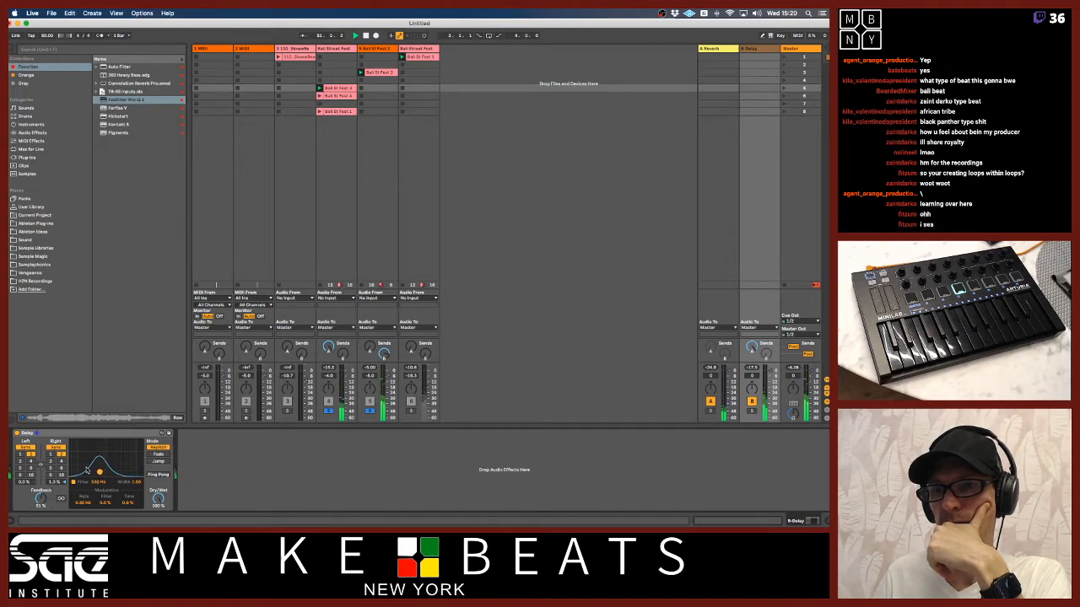
click(153, 476)
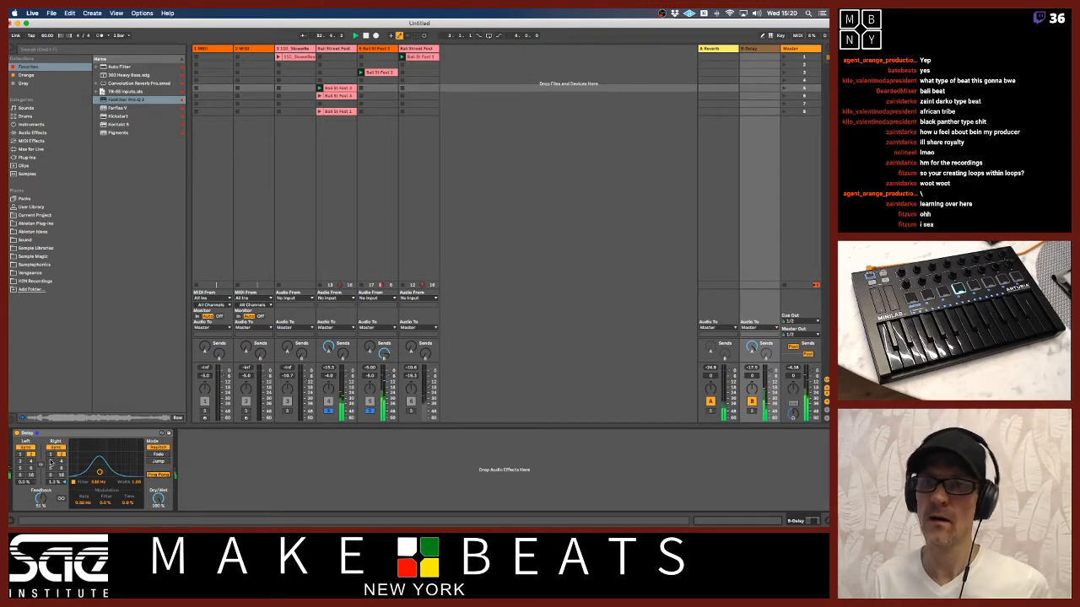
click(50, 455)
click(20, 456)
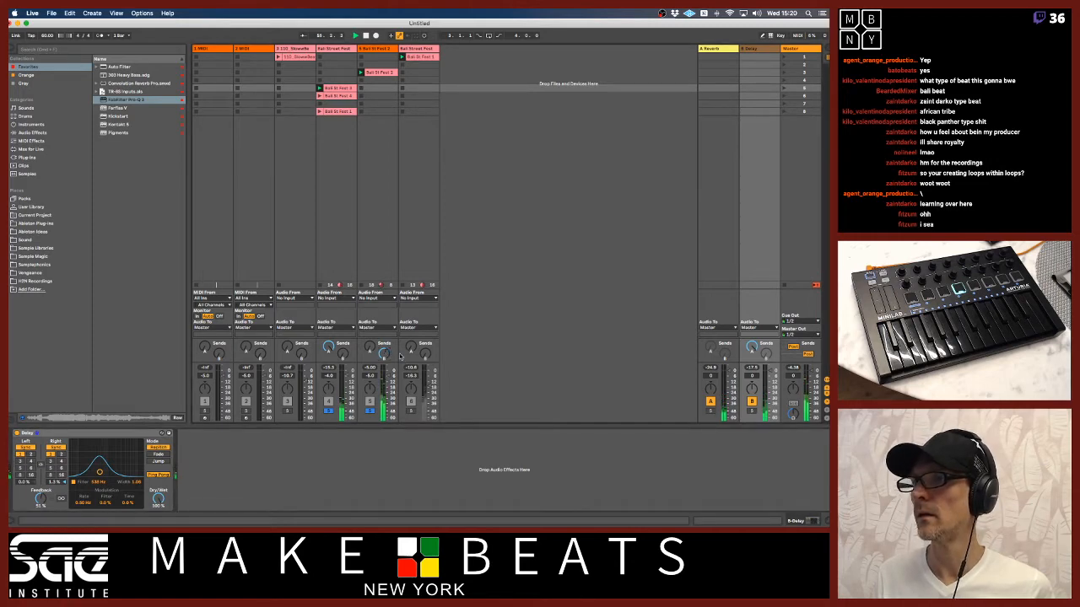
- Turn off the solos on tracks 4 and 5 and stop playback
click(371, 410)
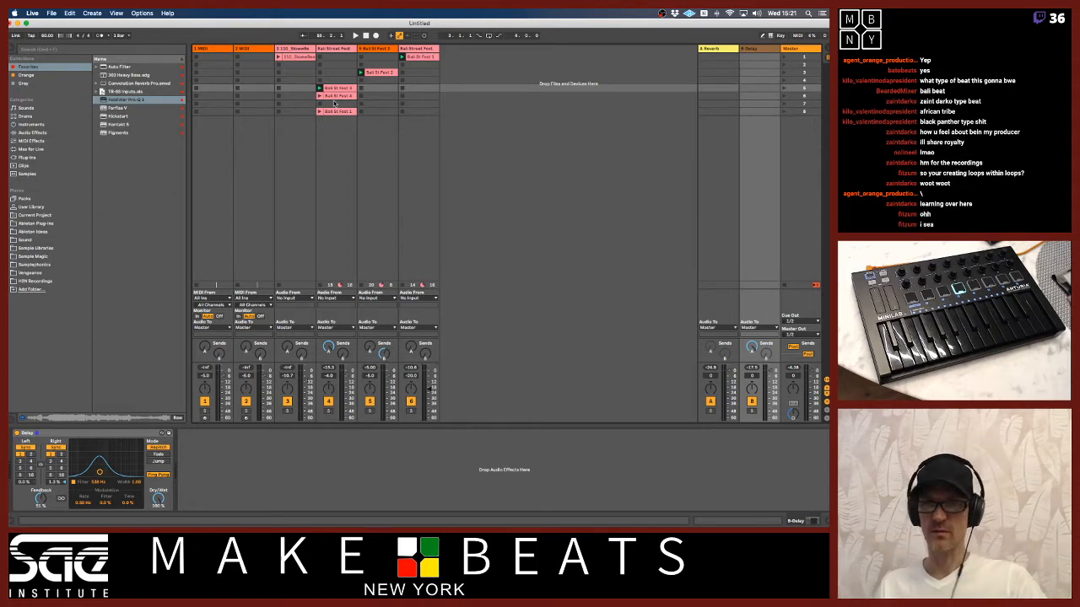
click(343, 96)
click(374, 74)
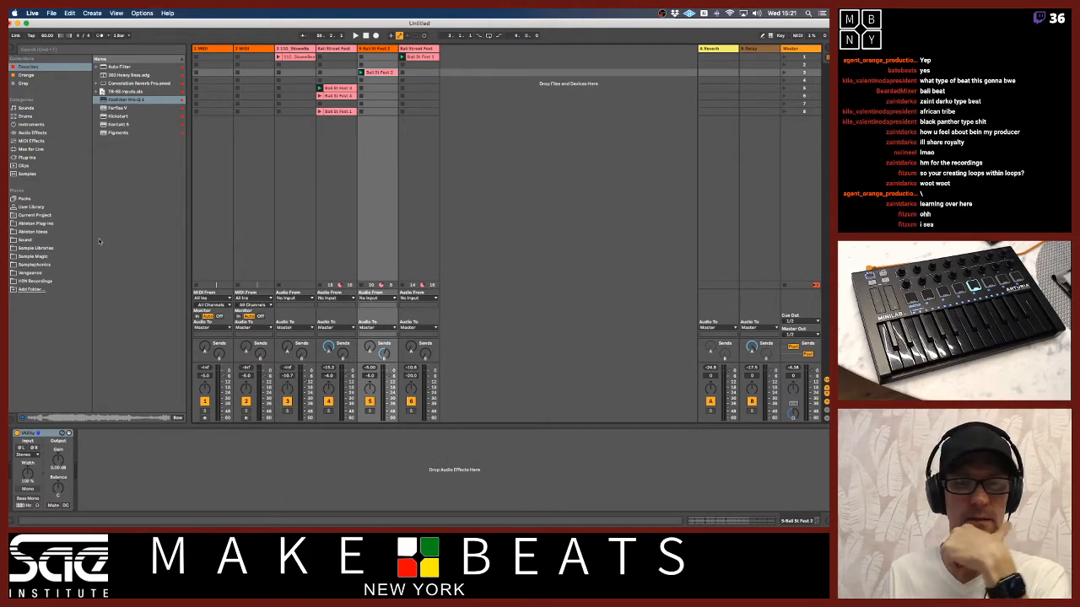
- In the H2N Recordings folder, move the second-to-last recording of the Bali - Ubud subfolder to the trash
click(34, 256)
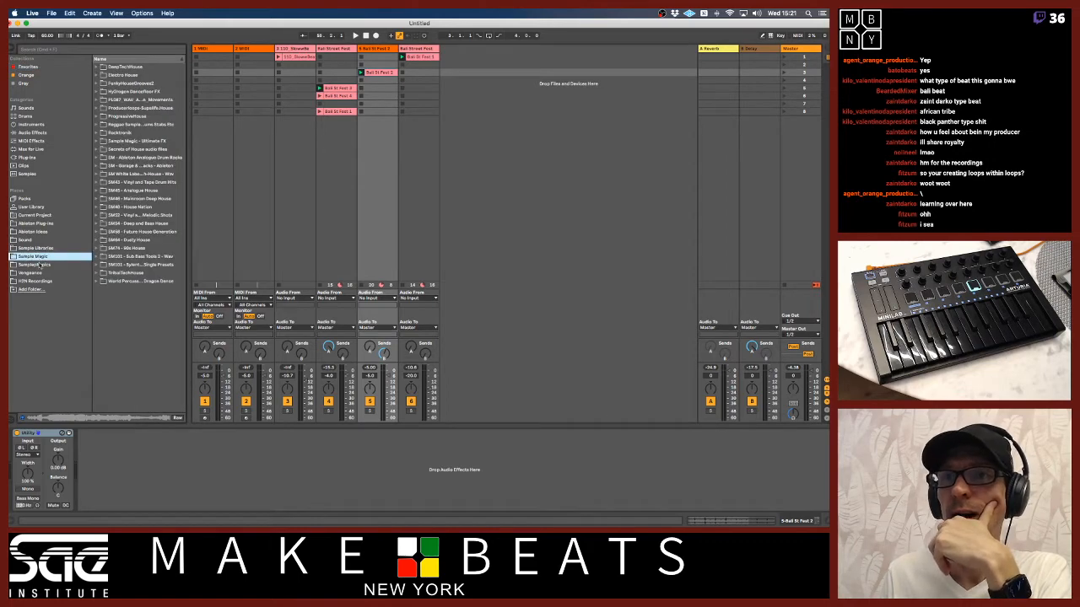
click(34, 281)
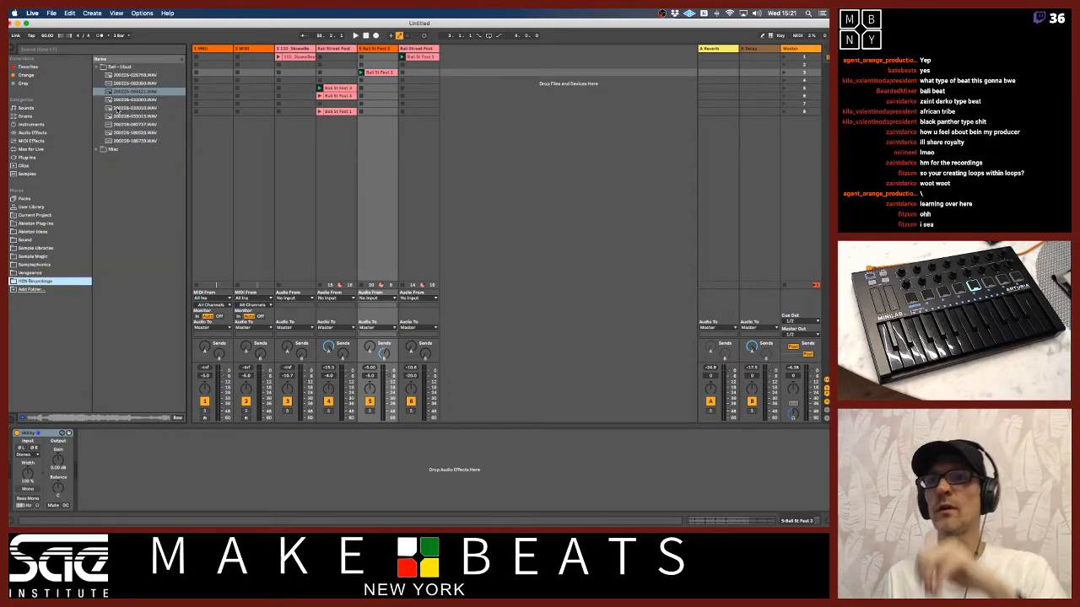
click(119, 134)
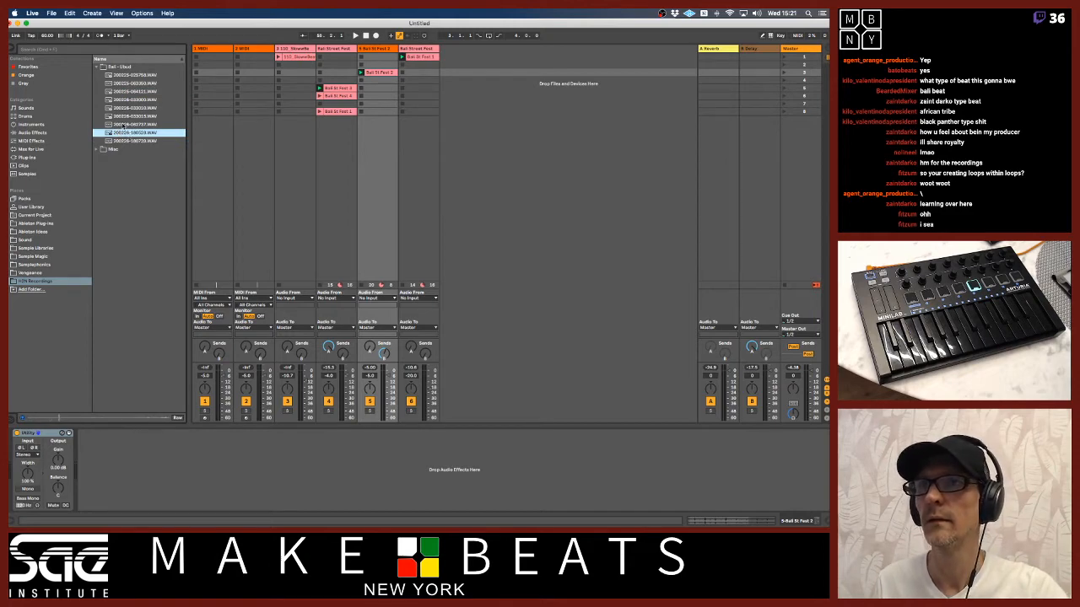
right_click(122, 131)
click(124, 139)
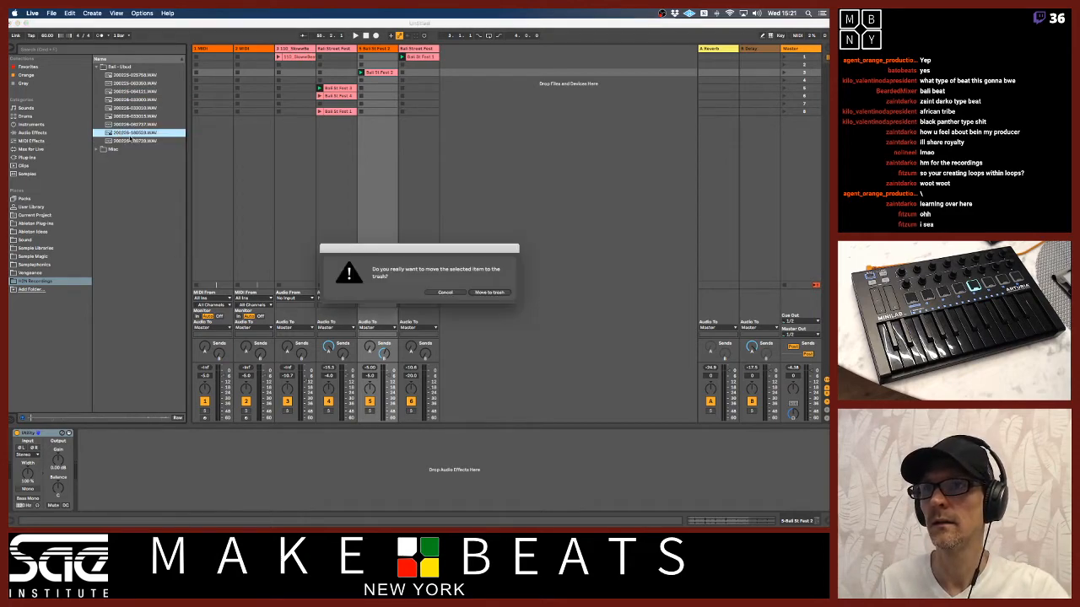
key(Return)
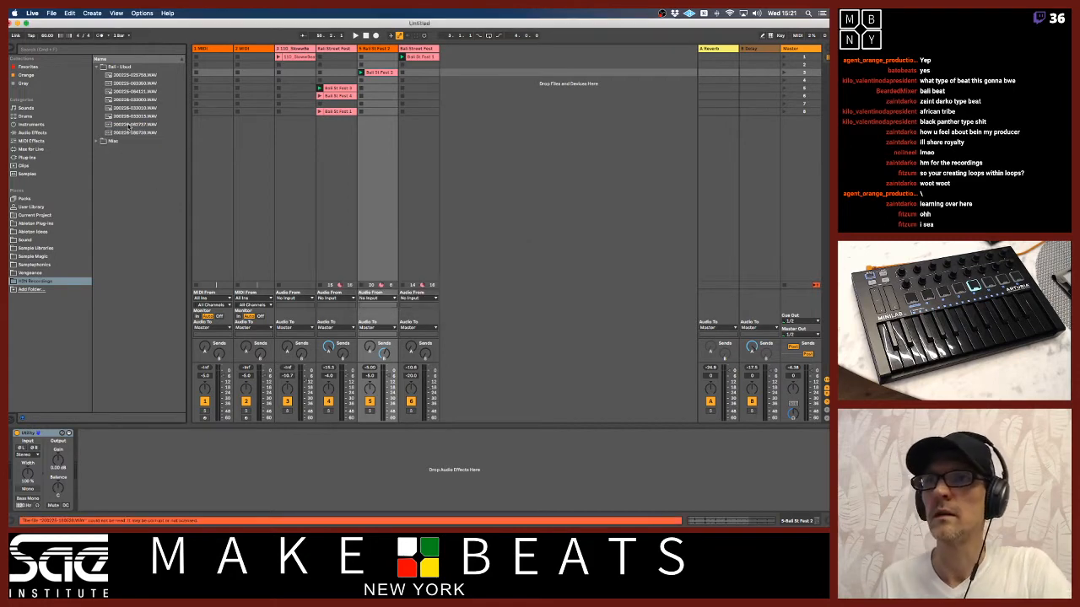
- Preview the last two recordings in the Bali - Ubud folder, listening from several positions in each file
click(125, 124)
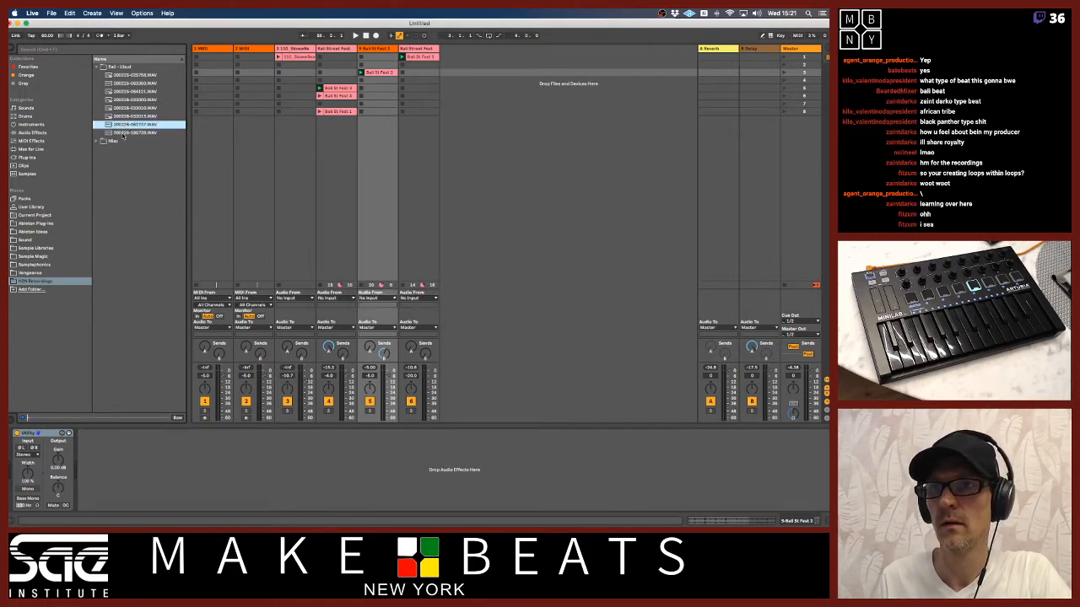
click(123, 132)
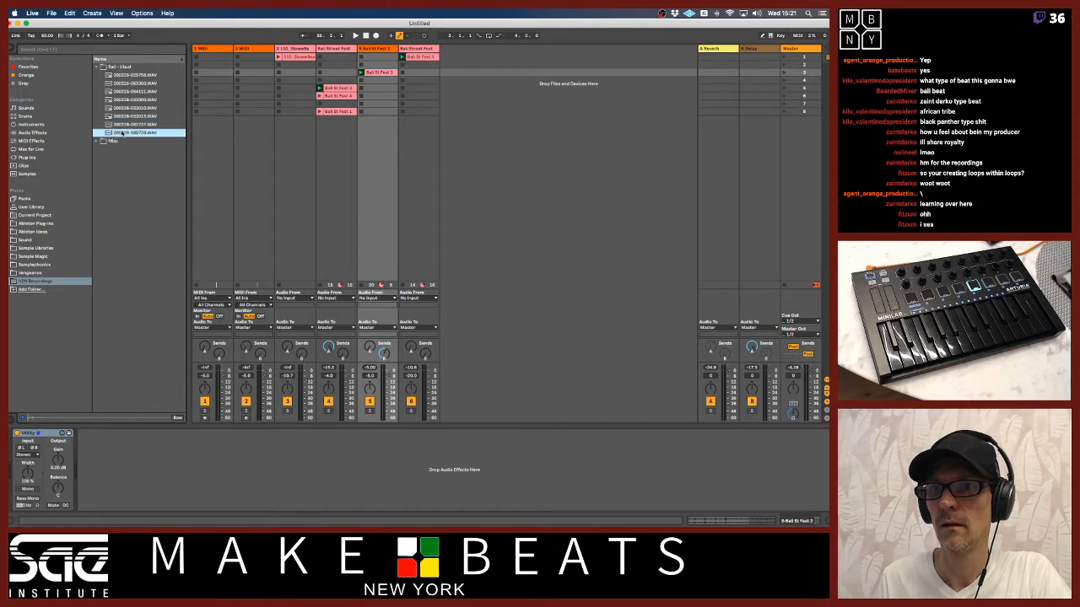
click(126, 418)
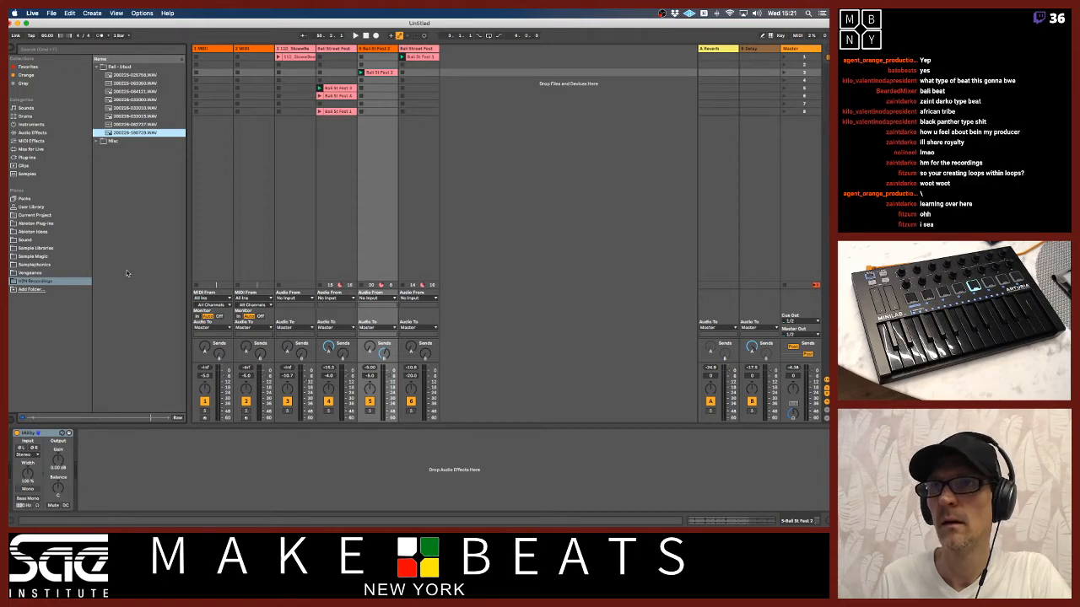
click(127, 125)
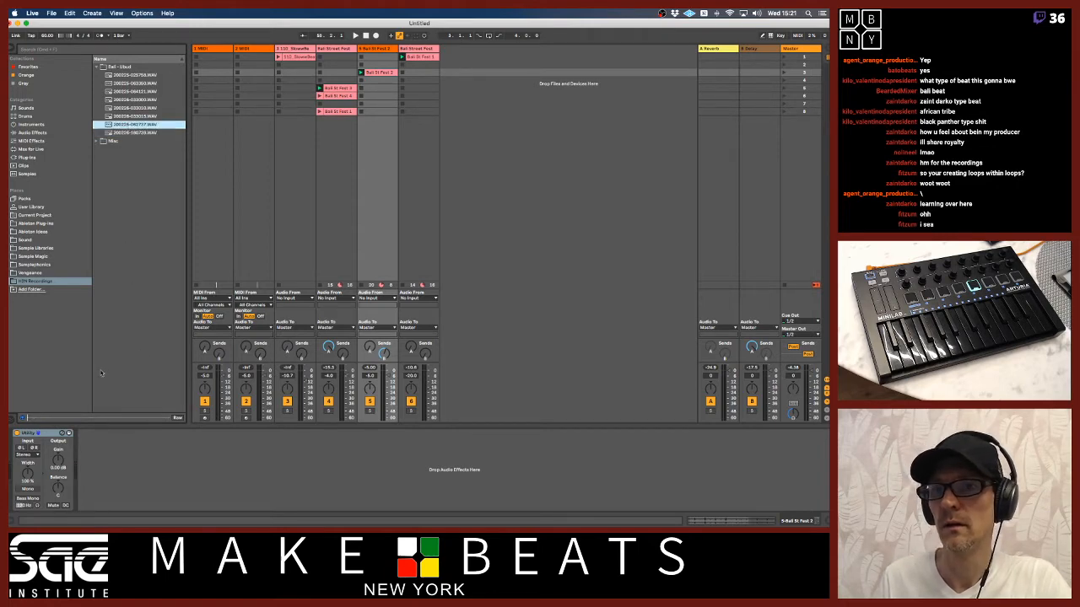
click(62, 416)
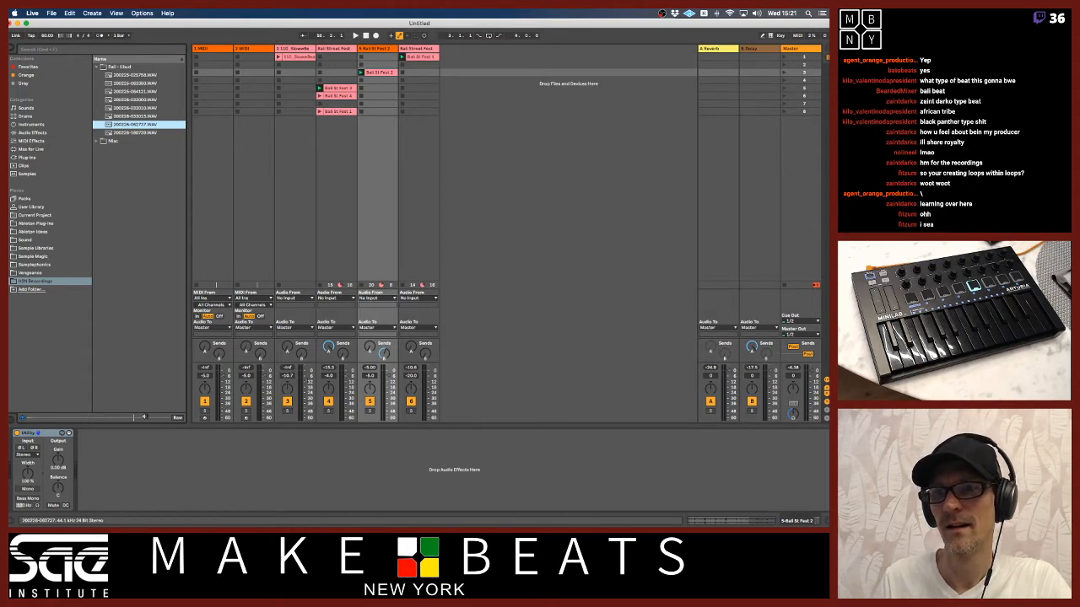
click(83, 417)
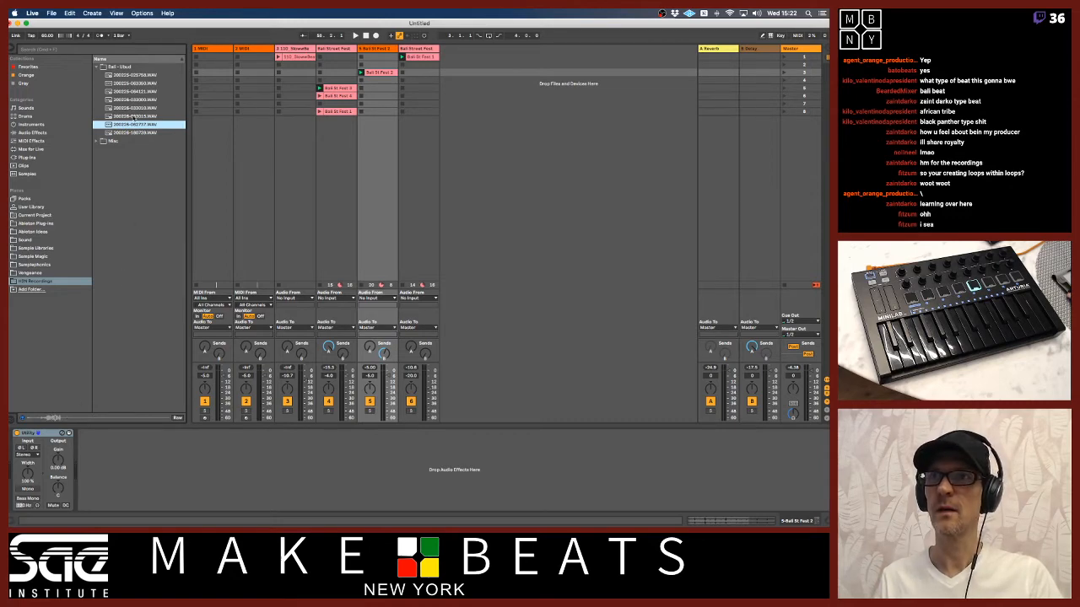
- Preview the other six Bali - Ubud recordings one after another, from 200226-033015.WAV up to the first file
click(132, 116)
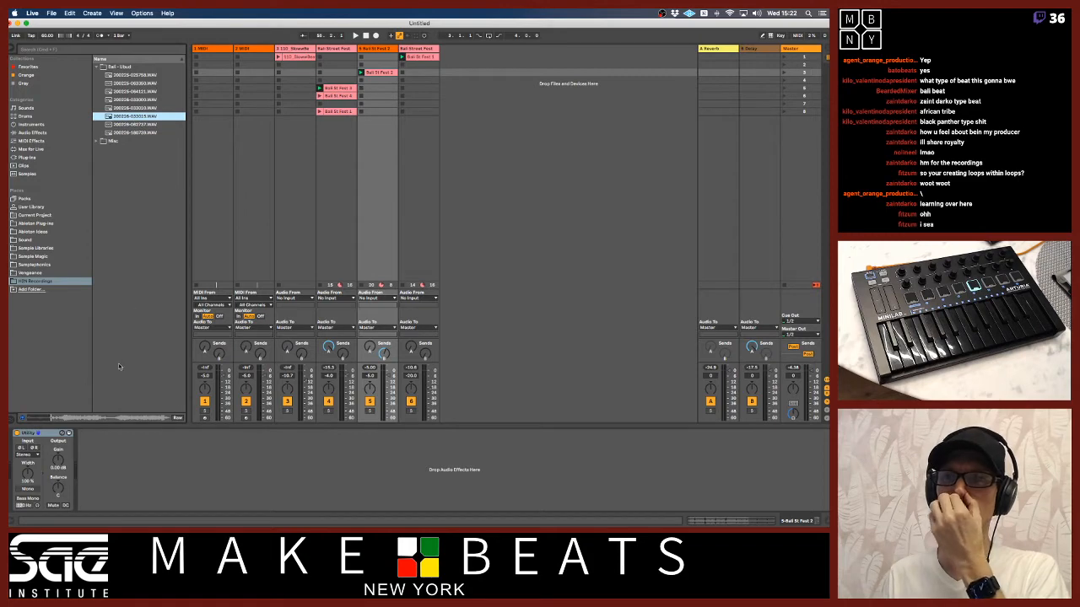
click(134, 109)
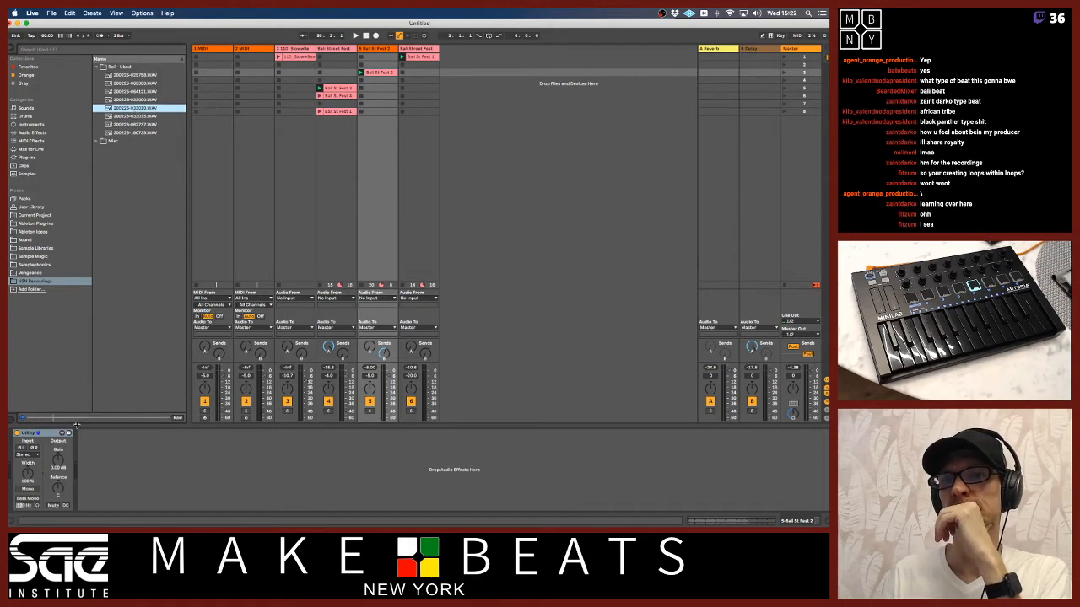
click(128, 100)
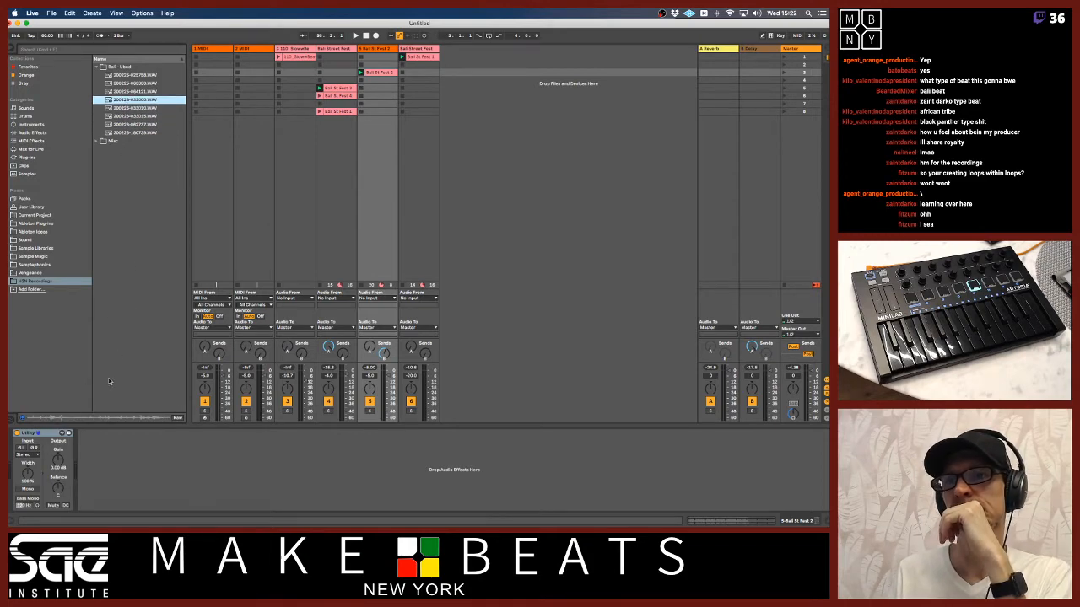
click(132, 91)
click(131, 84)
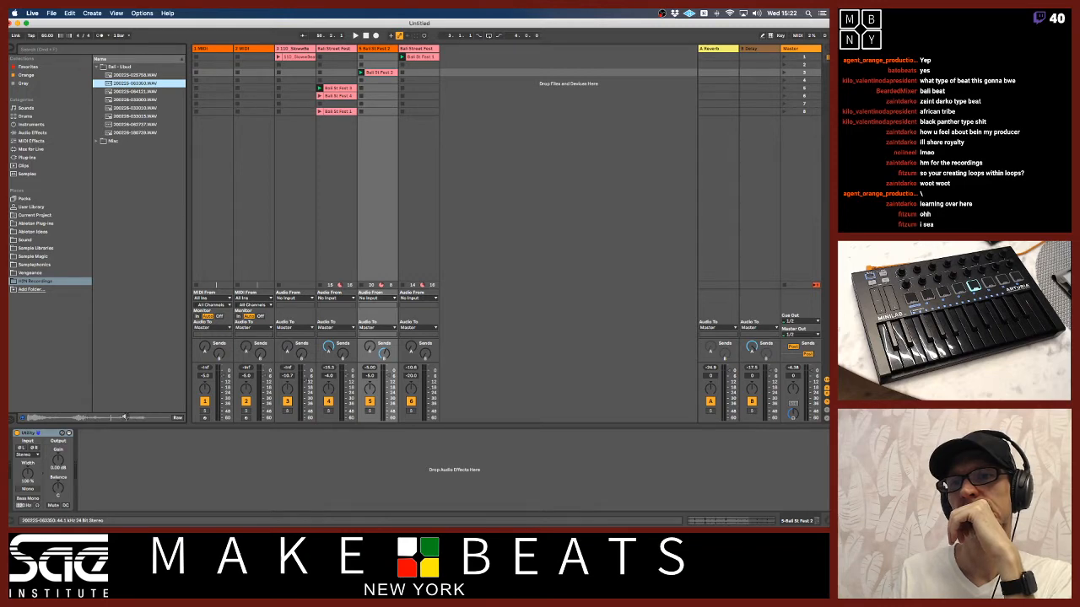
click(120, 76)
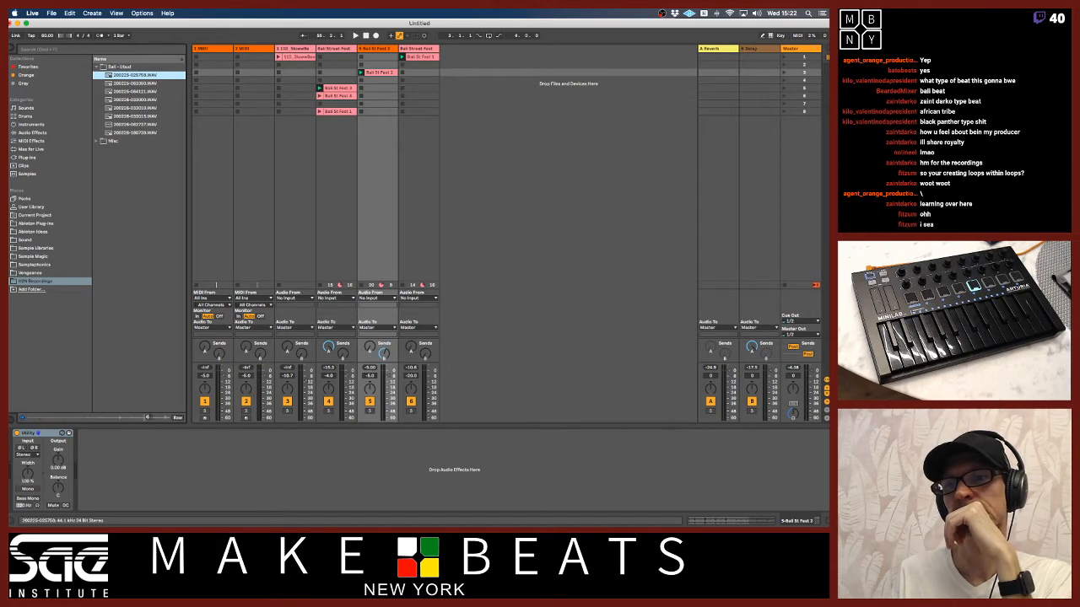
- Listen again to the three recordings in the middle of the Bali - Ubud list, ending with 200226-033015.WAV
click(119, 108)
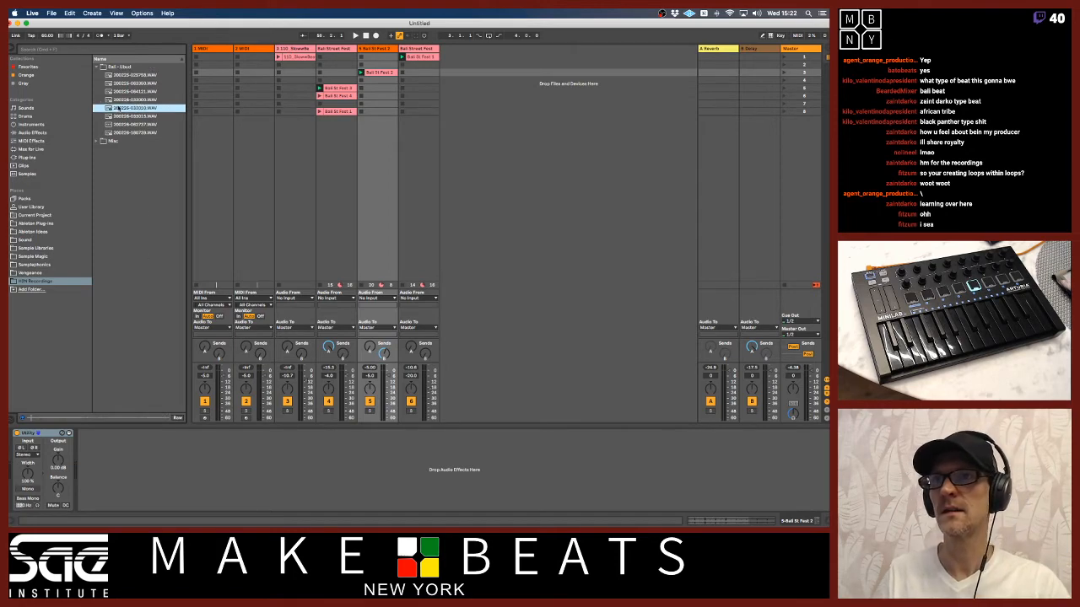
click(120, 99)
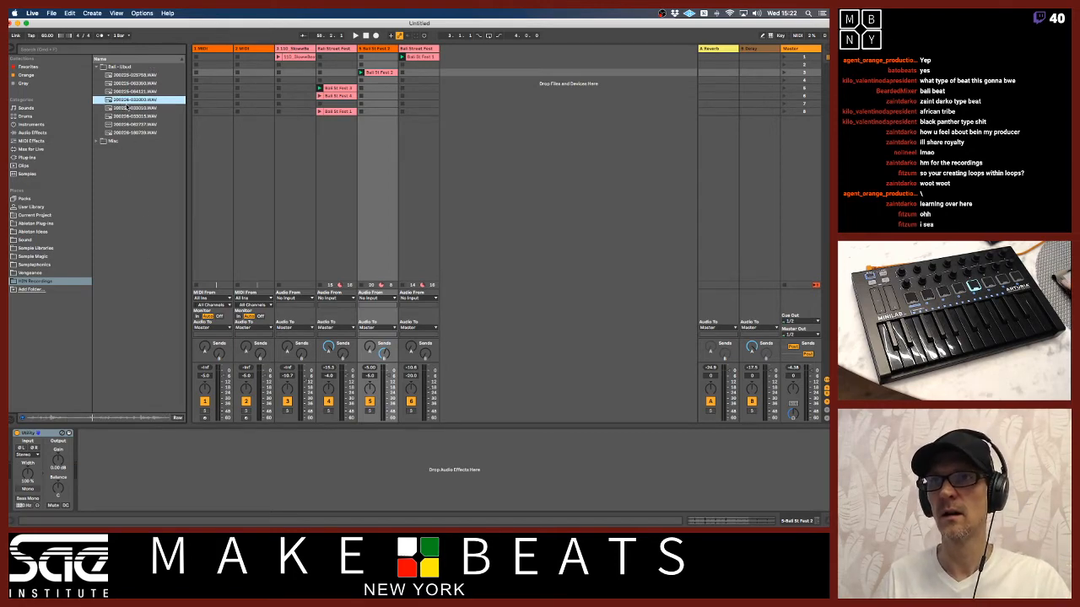
click(126, 108)
click(125, 115)
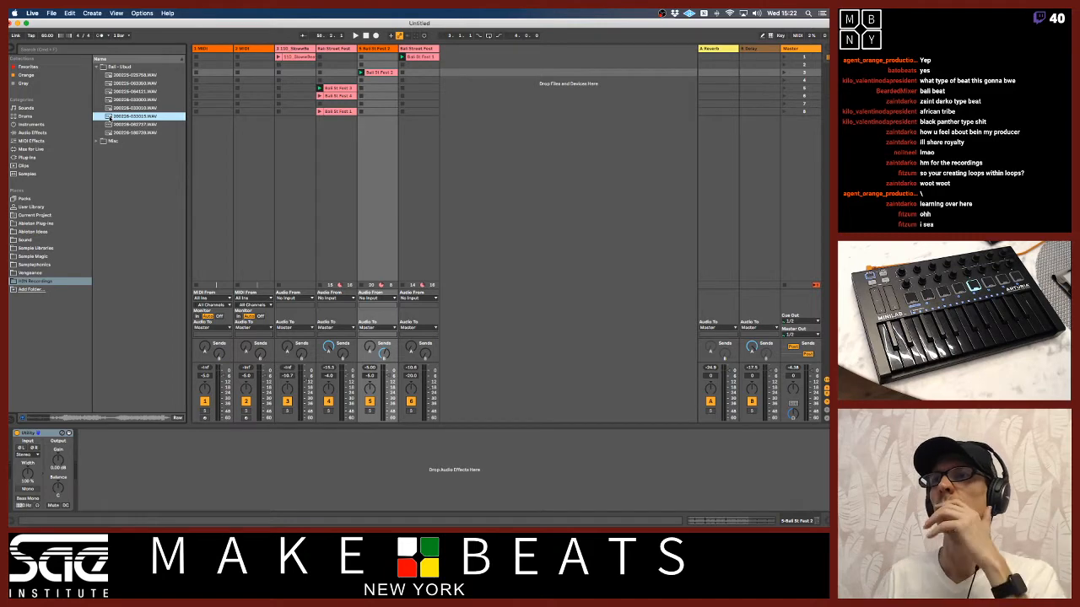
- Add 200226-033015.WAV as a clip on a new audio track and move the clip up to scene 2
drag(107, 116, 467, 104)
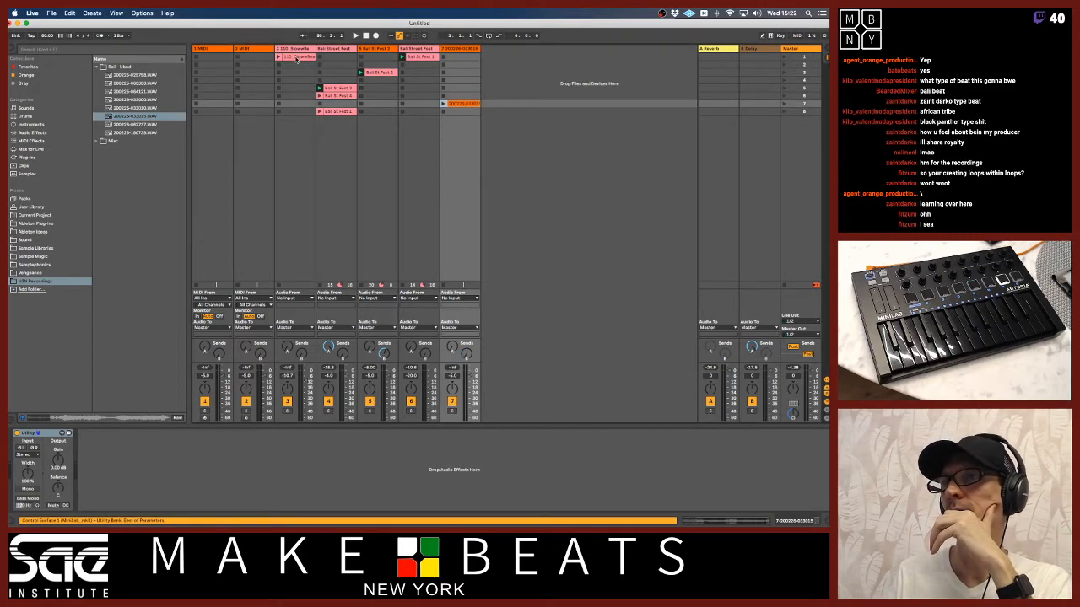
click(297, 58)
click(457, 105)
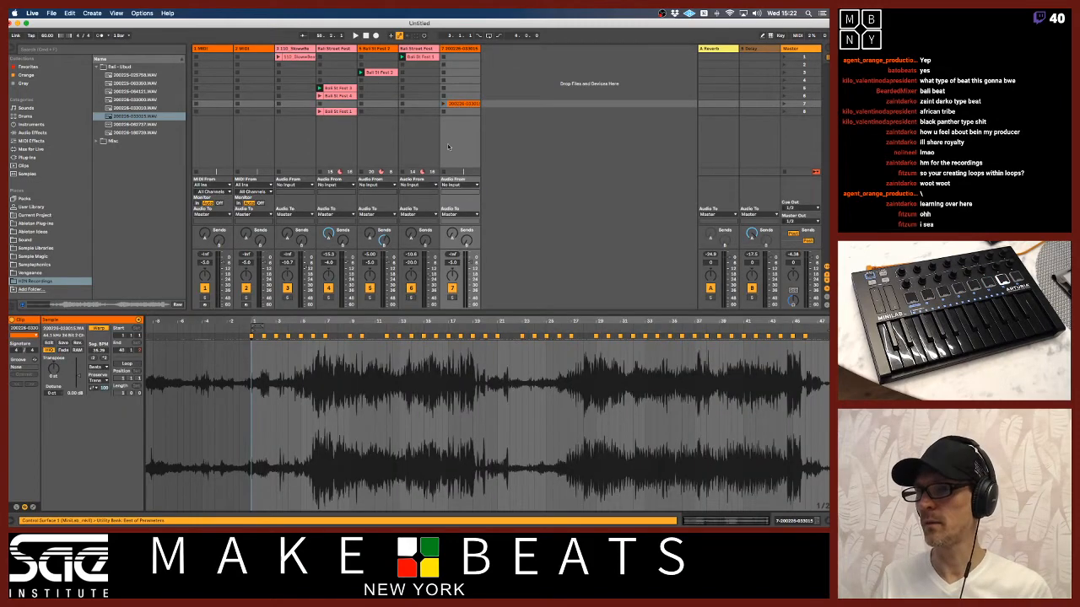
click(464, 104)
drag(464, 104, 465, 65)
- Turn off Warp for the new track 7 clip and move its start marker to about 1:47
click(99, 328)
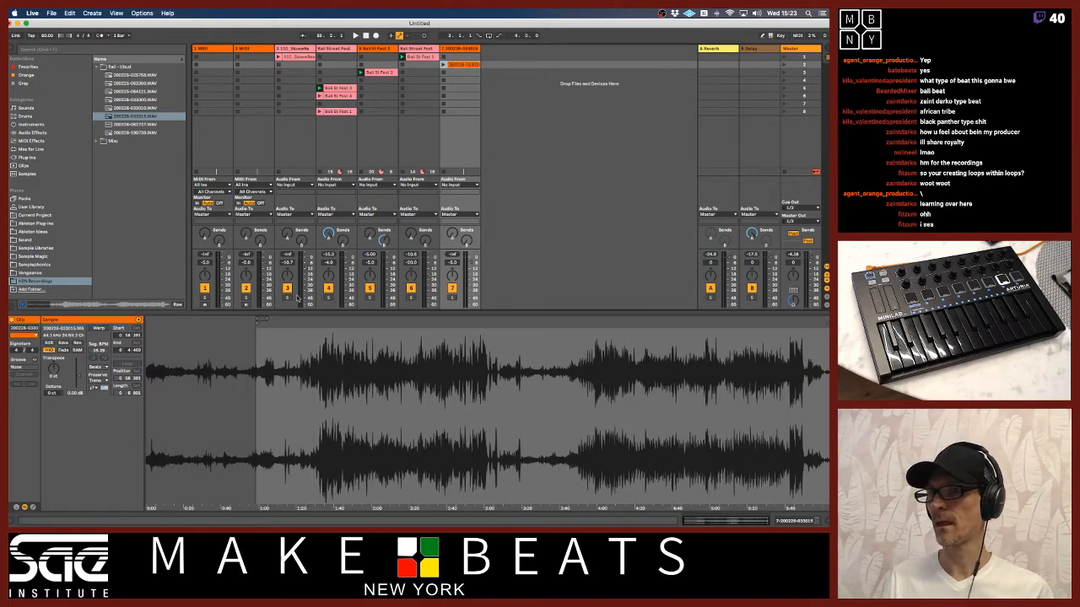
drag(259, 319, 348, 324)
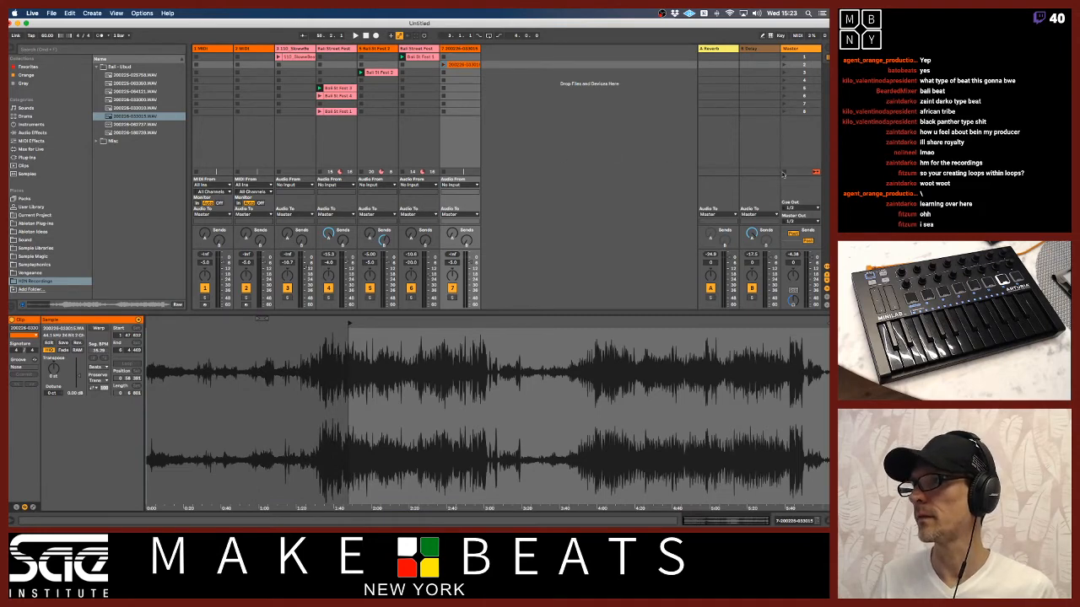
- Insert two empty scenes below scene 8 and capture the active Bali street festival clips into a new scene 11
click(789, 112)
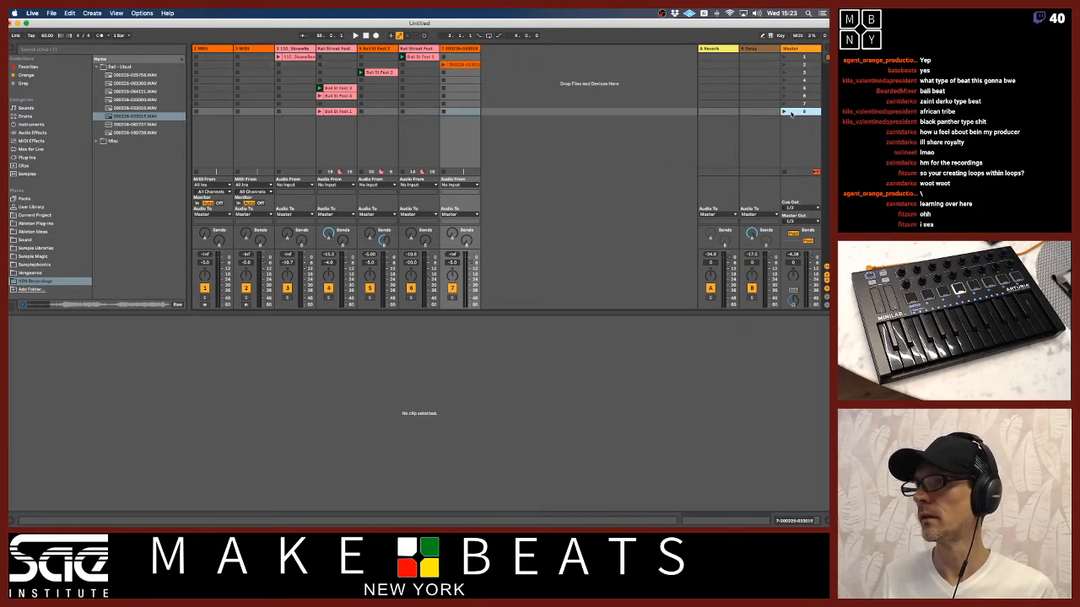
key(super+i)
key(super+i)
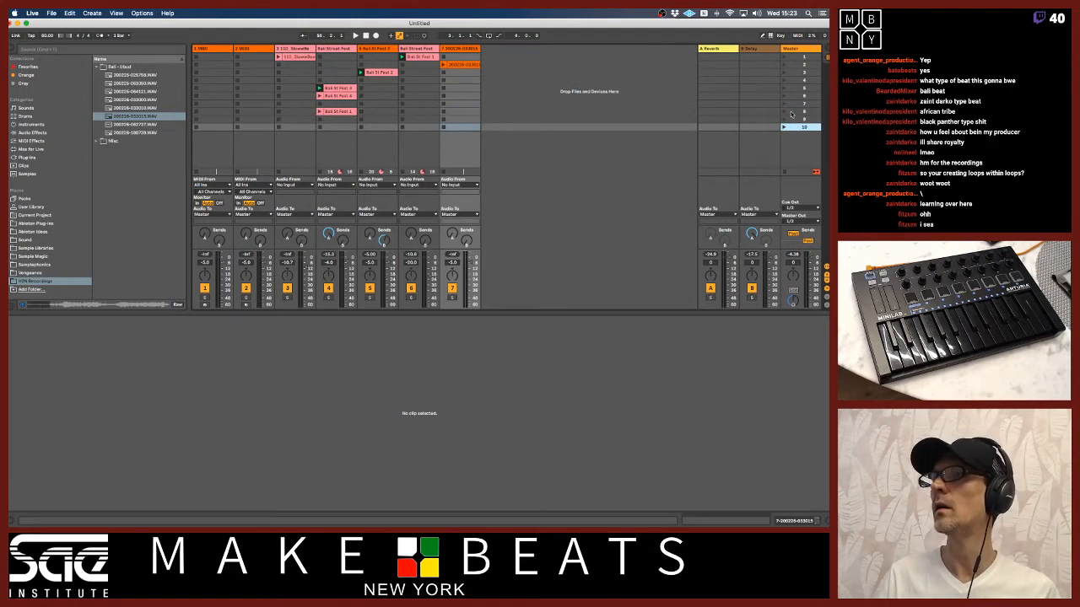
key(super+shift+i)
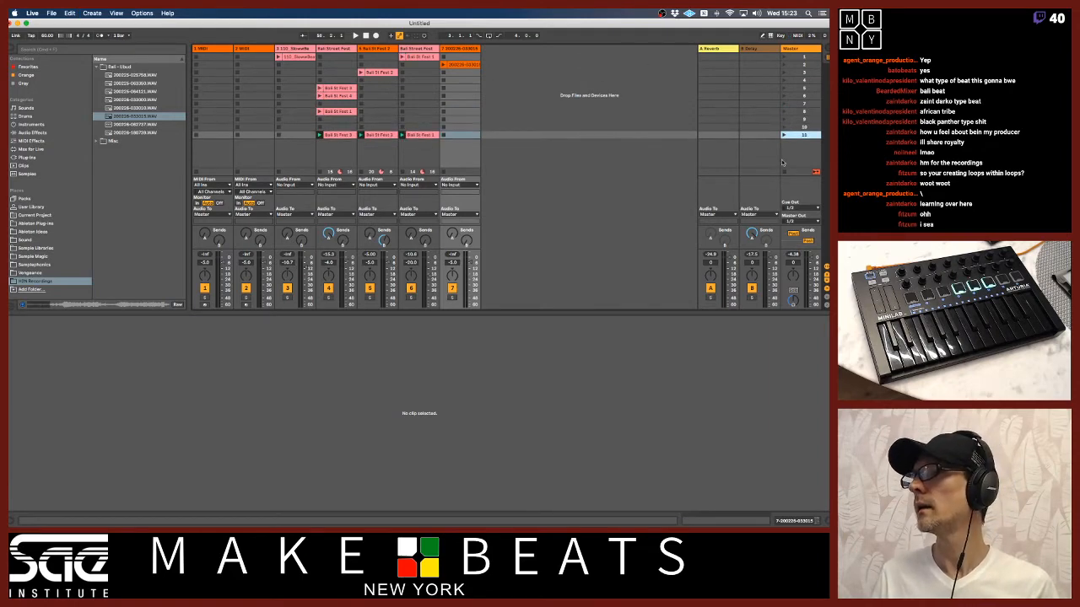
- Play the track 7 clip and move its start marker to about 4:19, auditioning the passages along the way
click(442, 67)
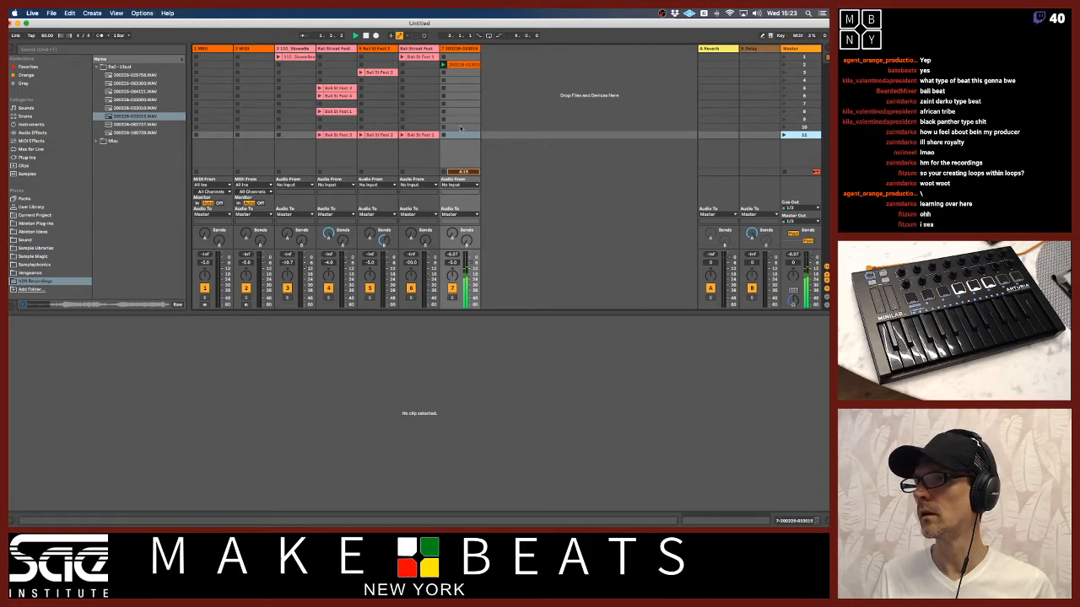
click(455, 65)
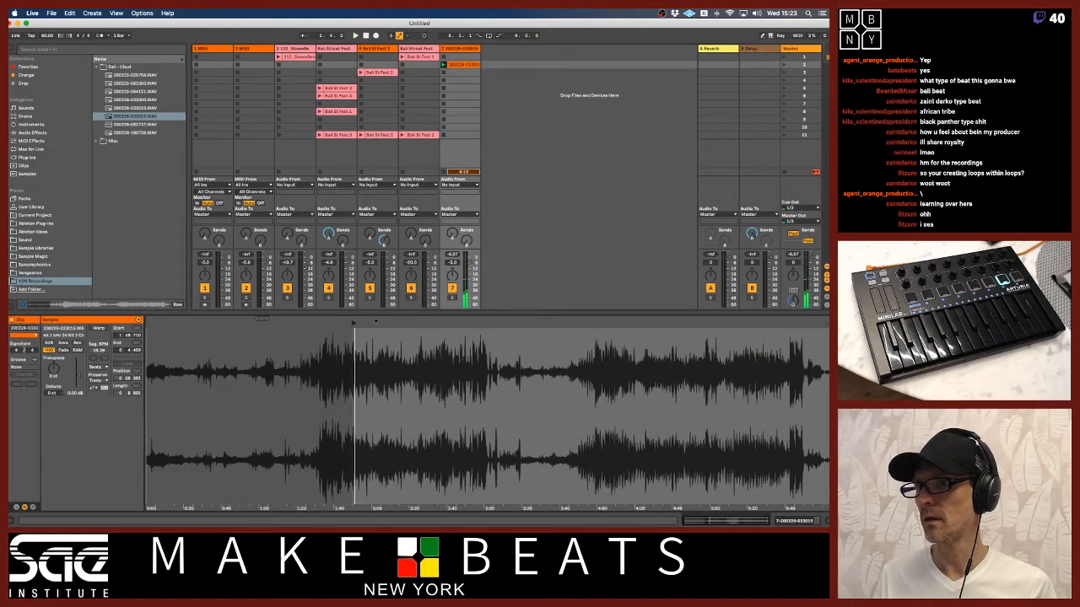
drag(353, 329, 613, 328)
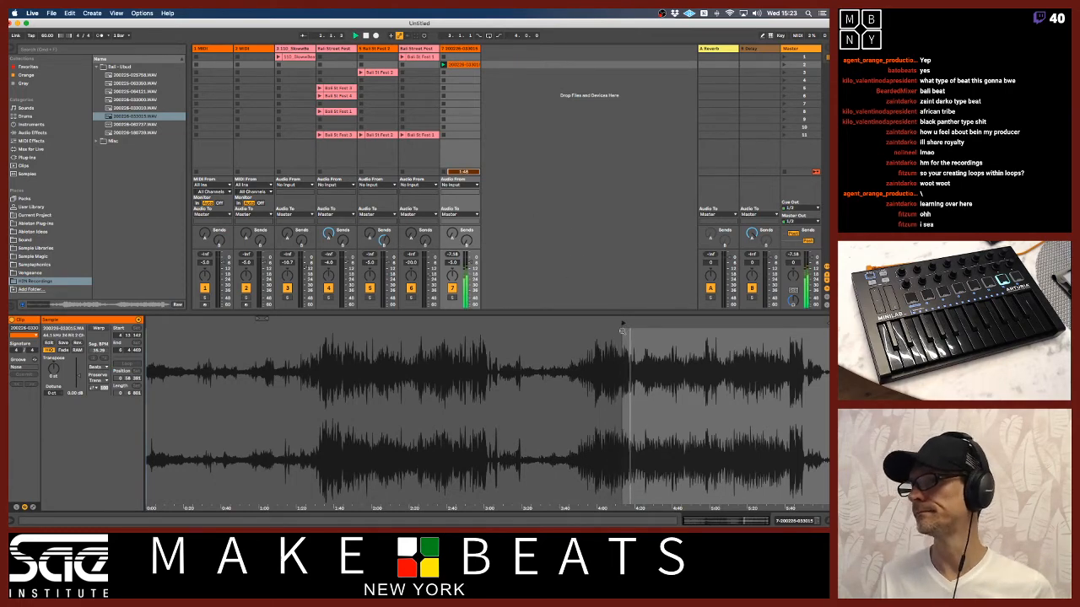
mouse_move(609, 328)
mouse_down()
mouse_move(526, 379)
mouse_move(407, 381)
mouse_up()
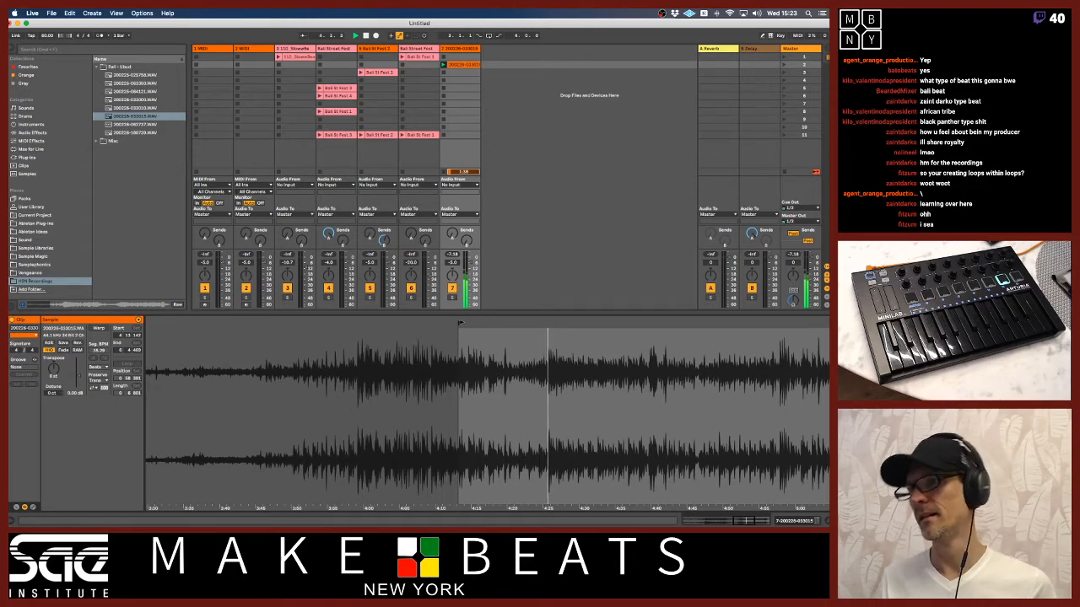
drag(460, 324, 504, 323)
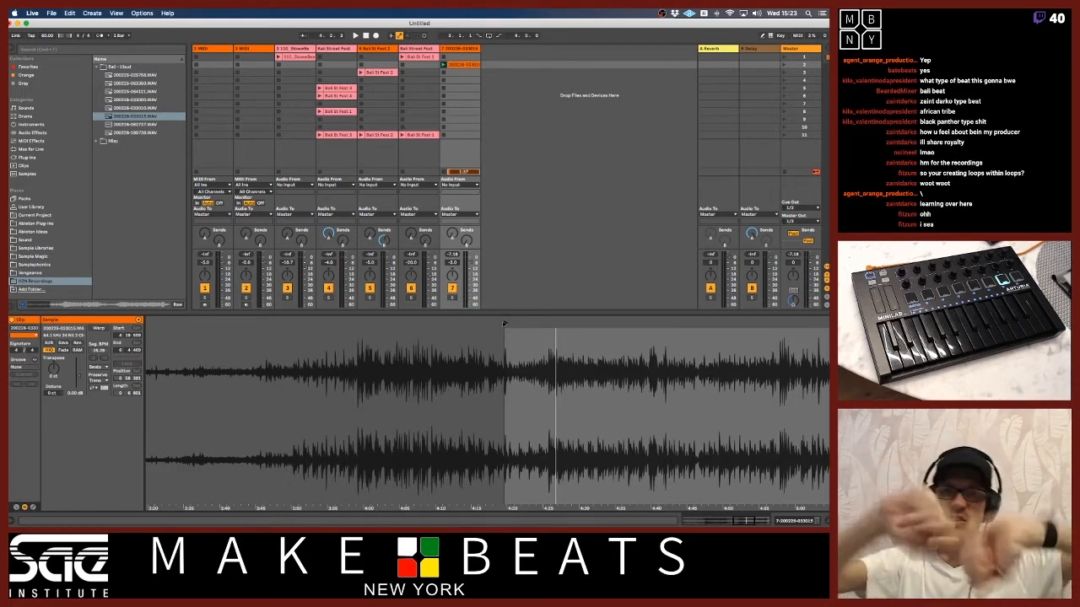
drag(503, 323, 507, 323)
- Move the track 7 clip's end marker to about 4:26, leaving a short section of the recording
double_click(506, 319)
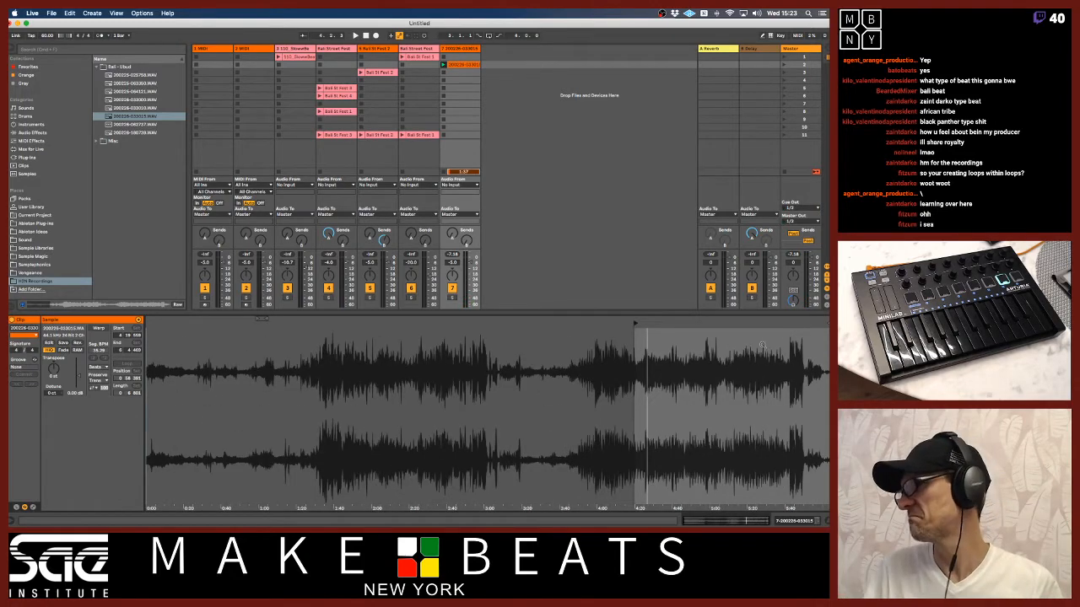
drag(827, 323, 645, 337)
drag(662, 324, 575, 321)
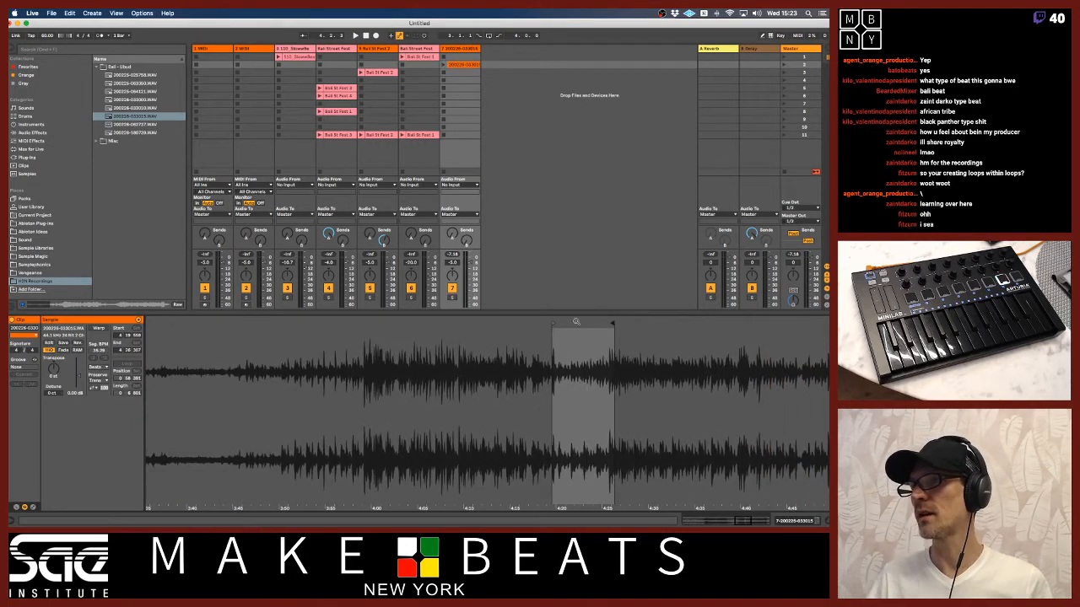
- Crop the track 7 clip to its trimmed section
click(463, 66)
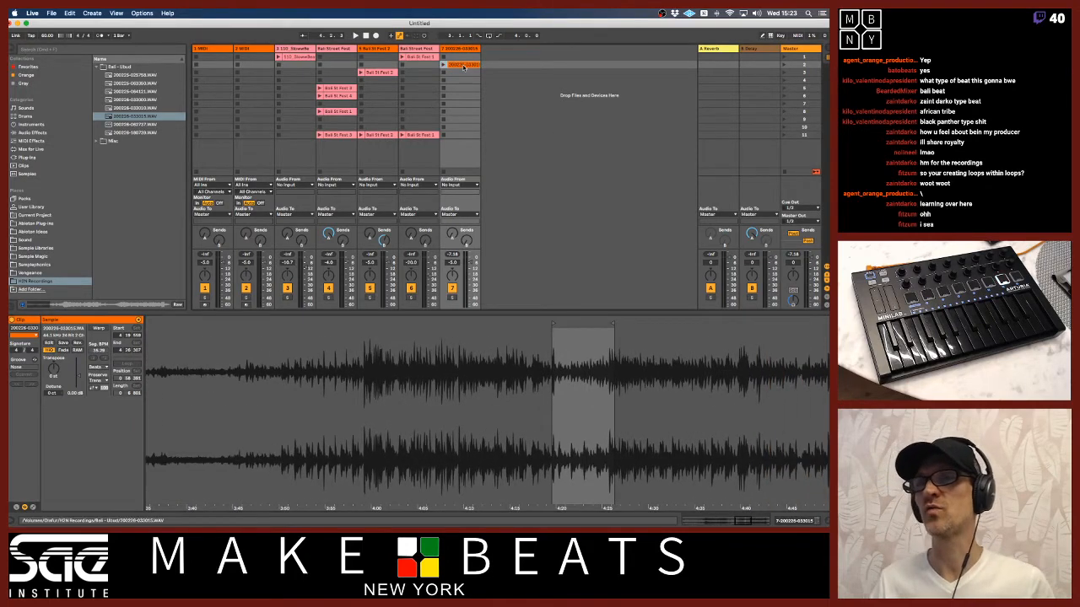
right_click(463, 66)
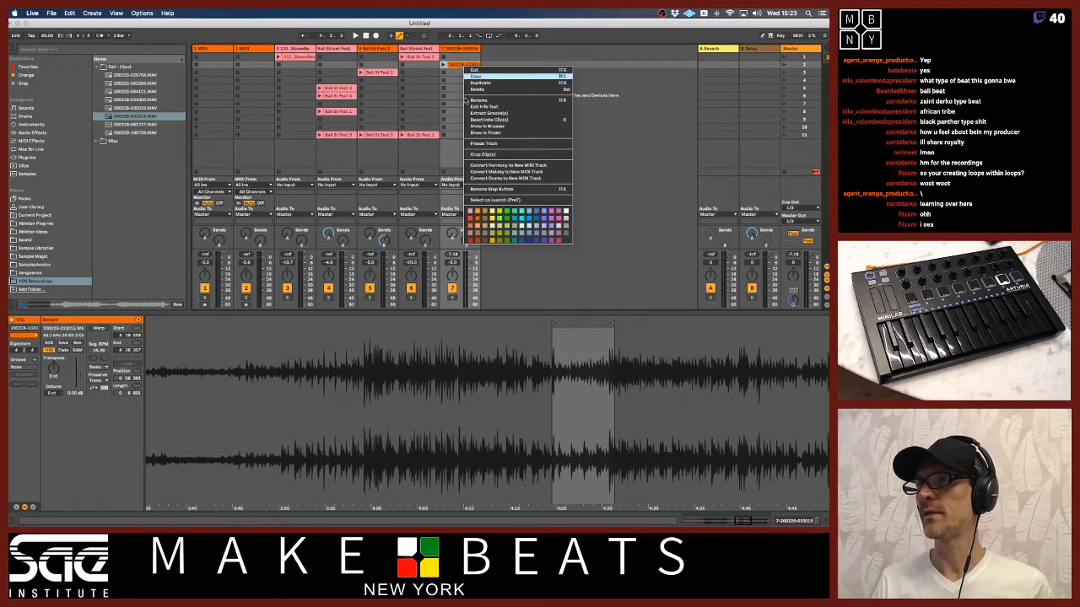
click(484, 156)
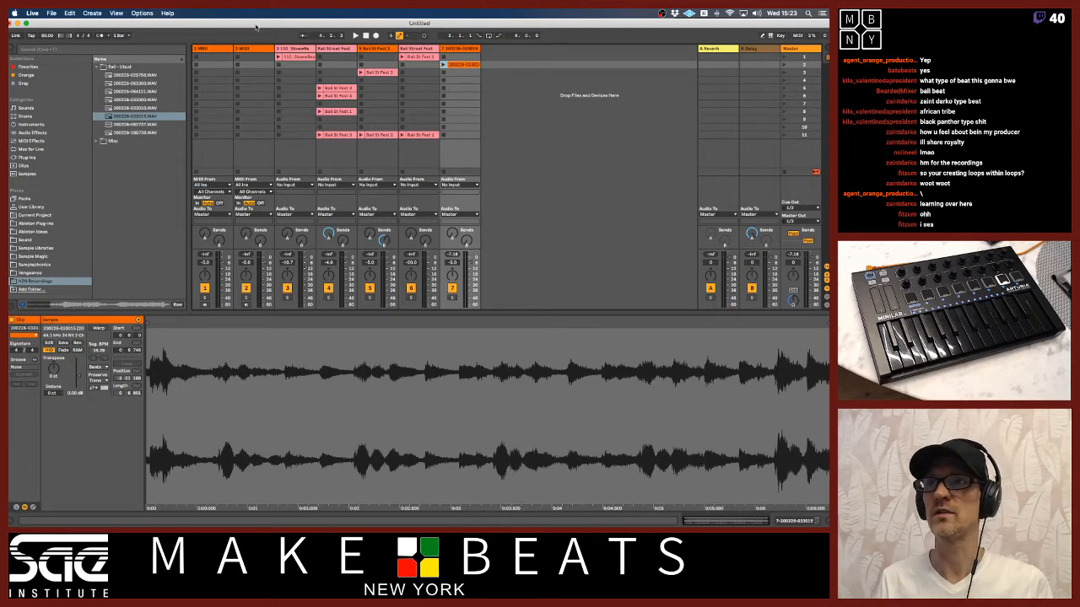
- Save the Live Set as "Bali Street Loops" in the Teaching folder and delete the temporary project files
key(super+s)
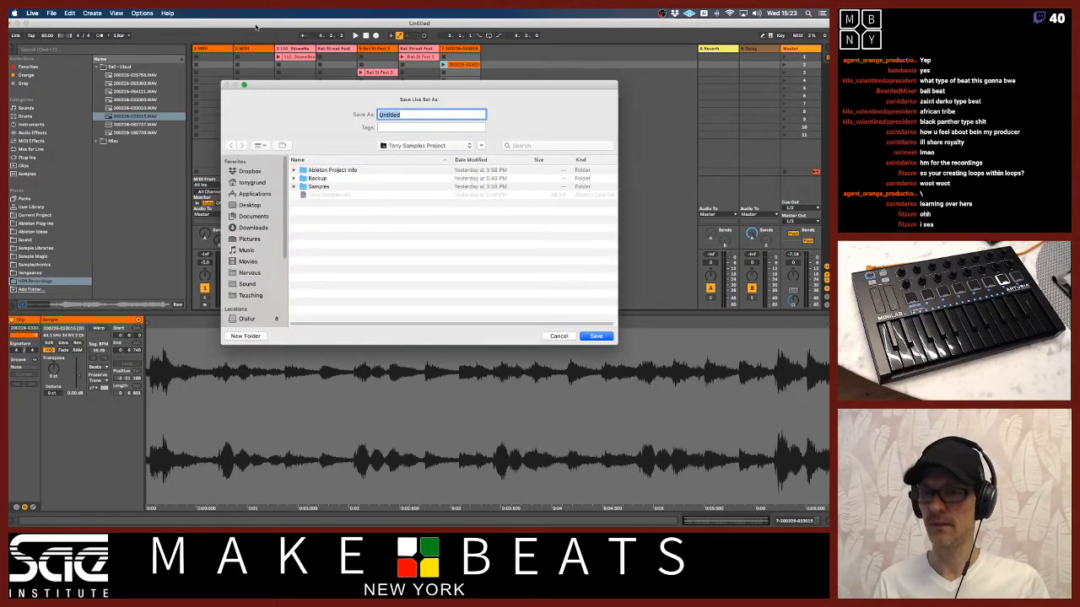
text(Bali Street Loops)
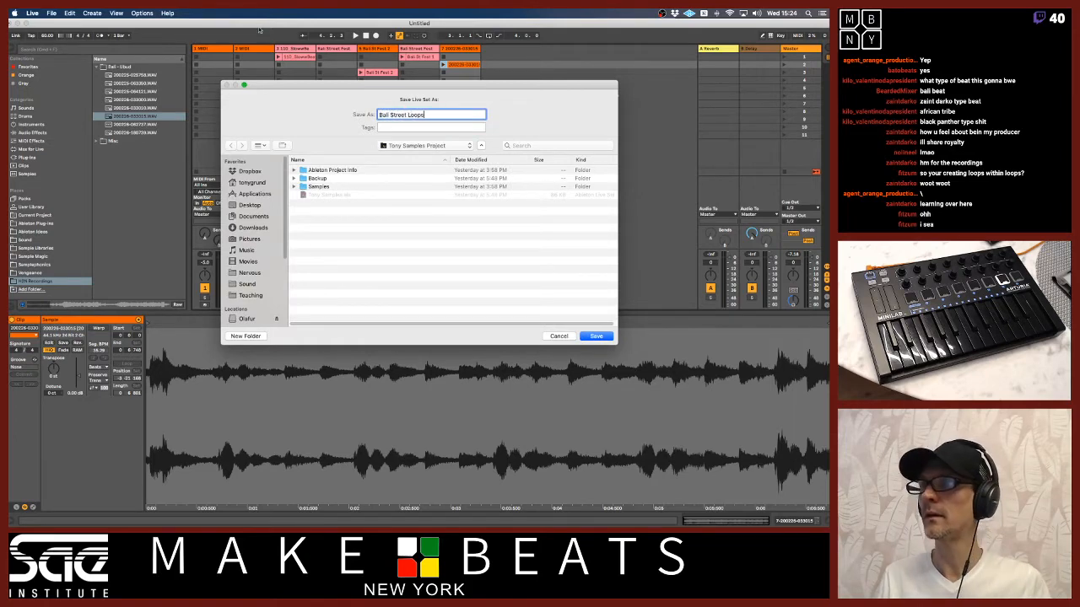
click(402, 147)
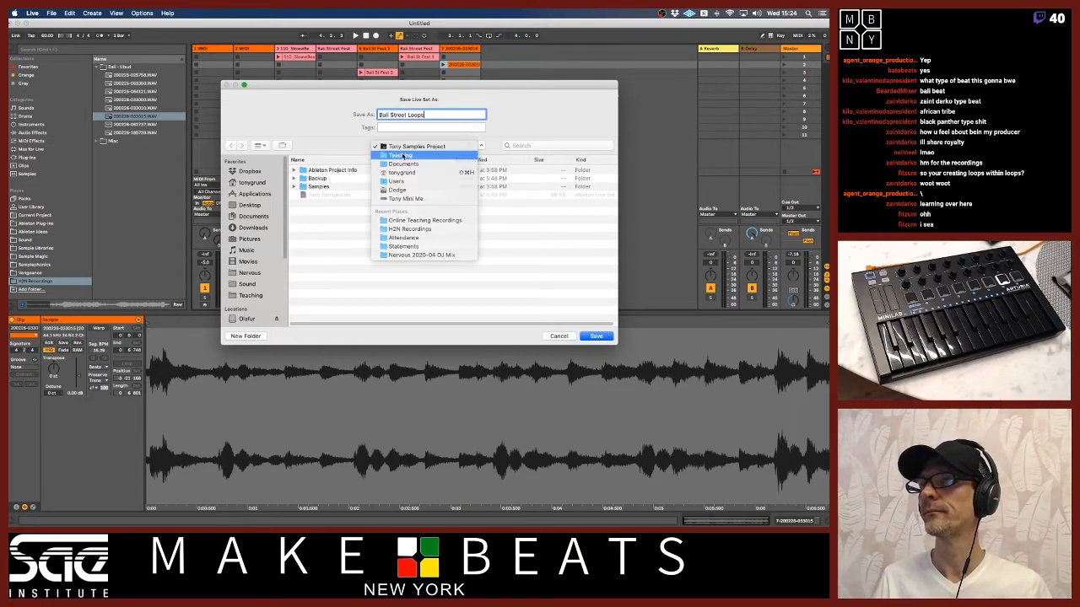
click(405, 158)
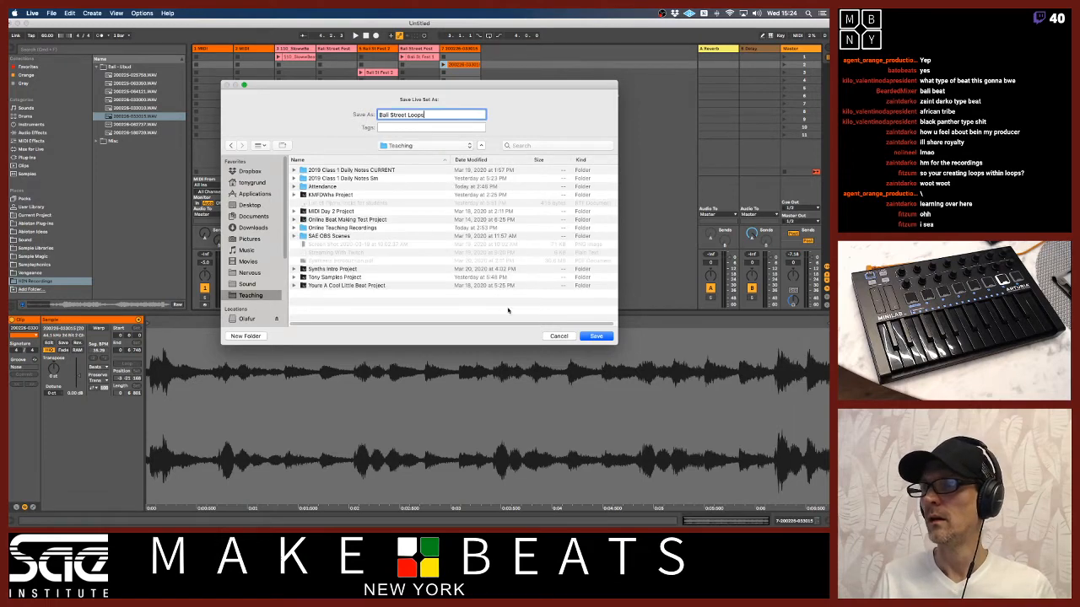
click(595, 336)
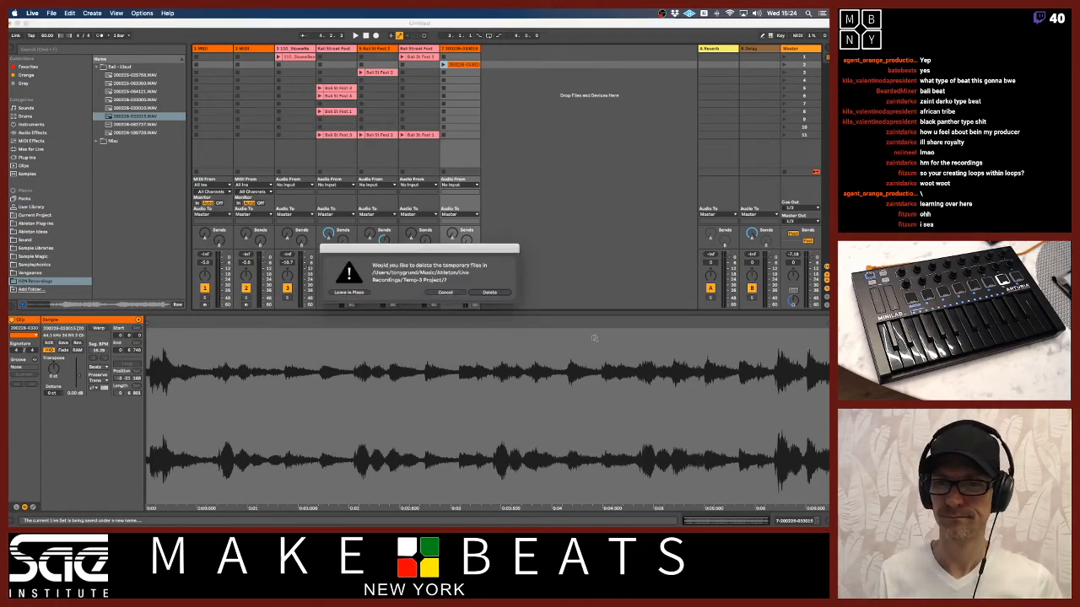
click(491, 292)
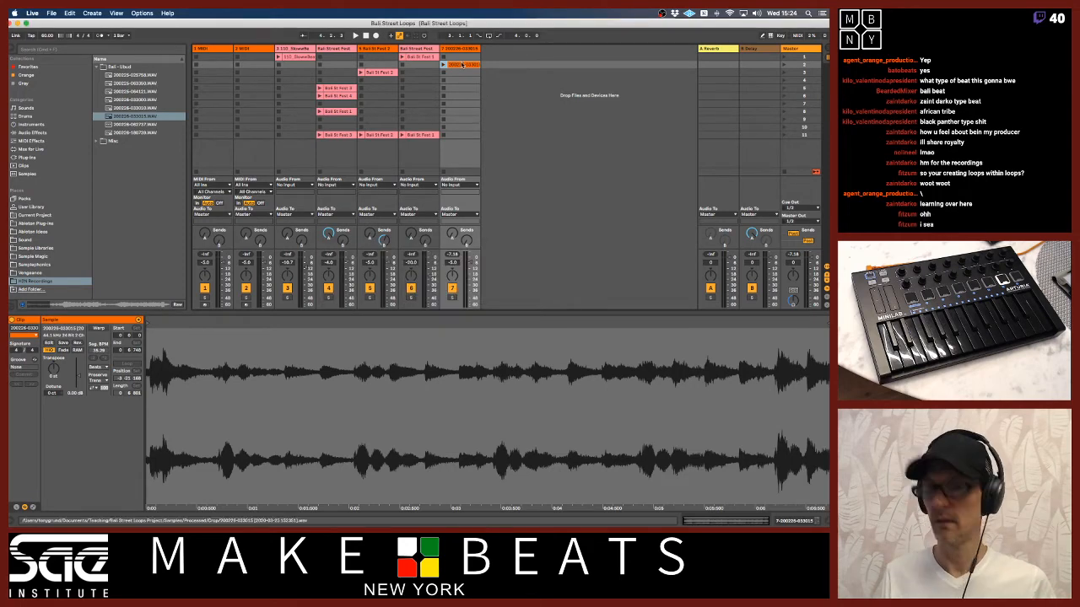
- Rename the cropped track 7 clip to "Kids Lp"
key(super+r)
text(Ki)
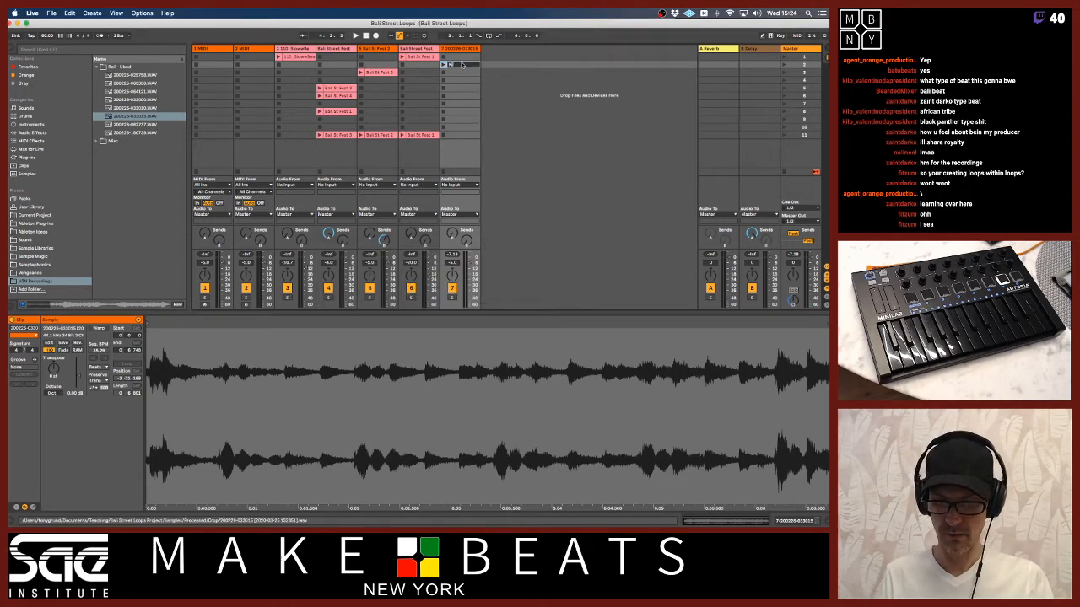
key(Return)
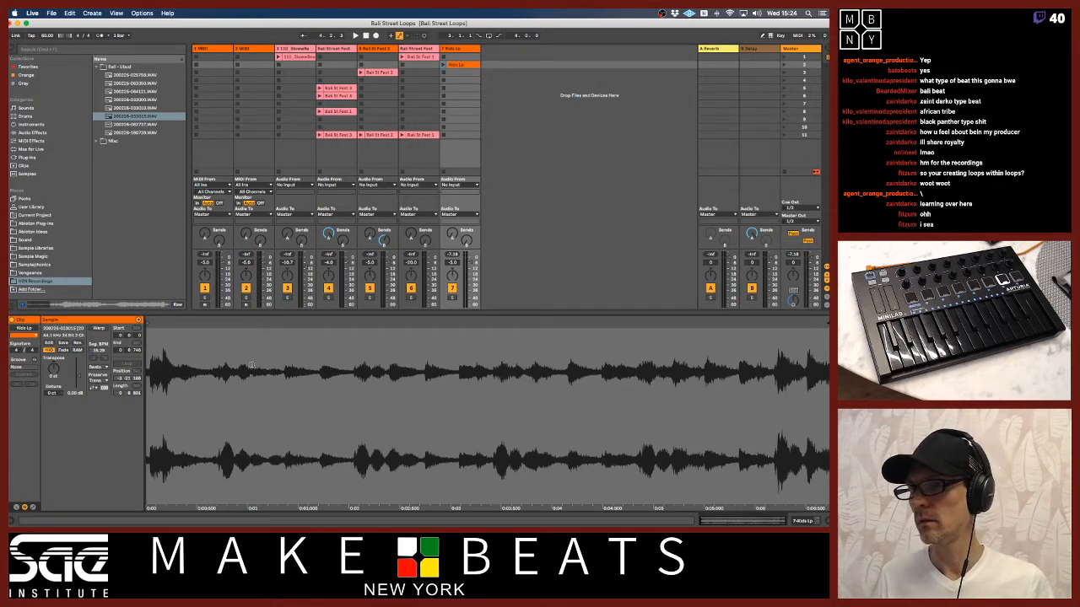
click(100, 328)
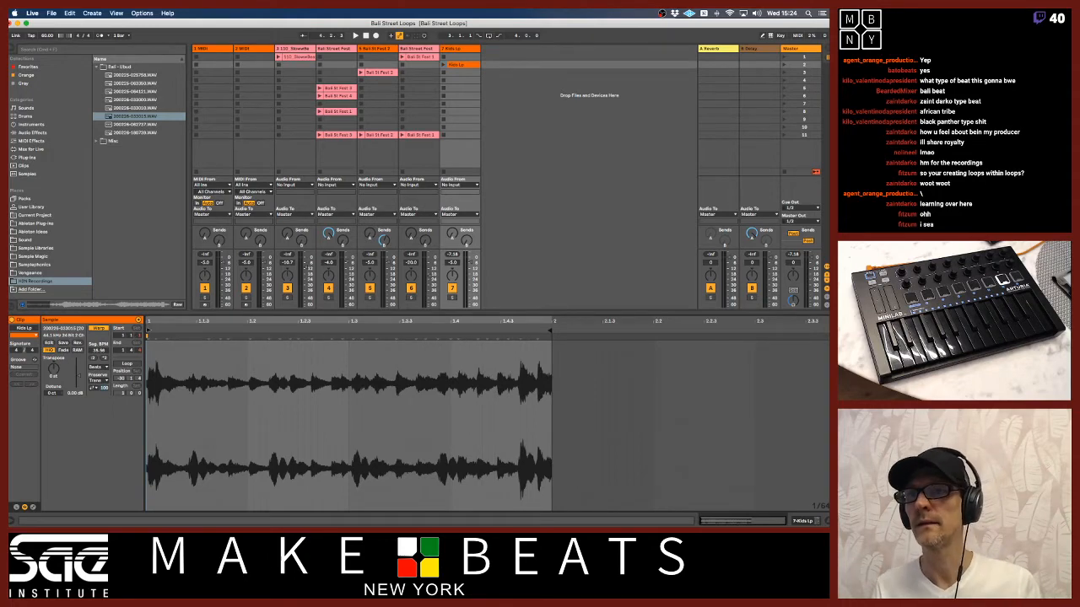
click(443, 65)
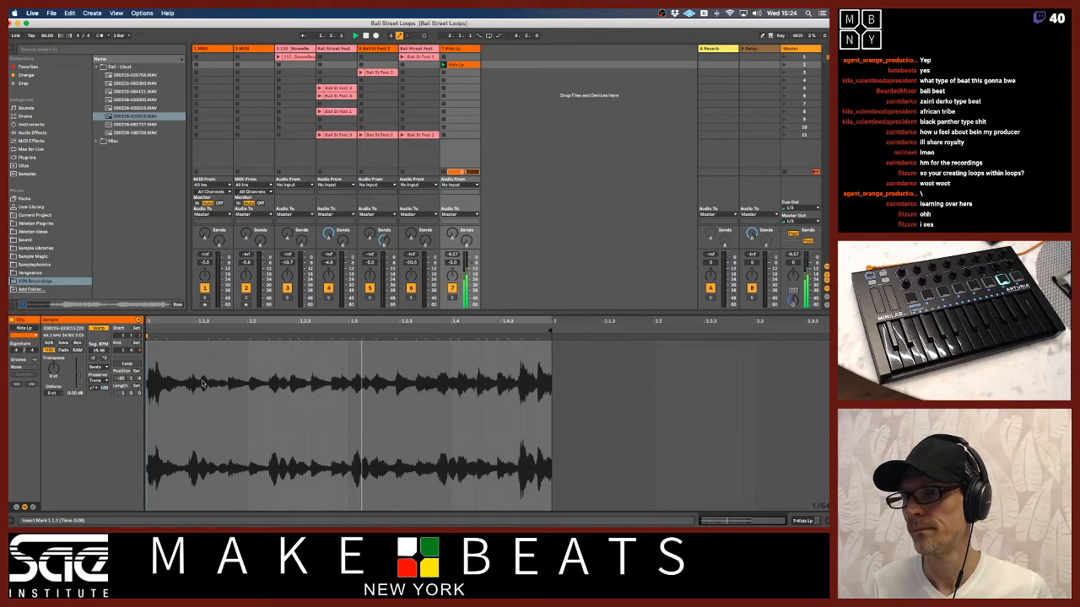
click(99, 328)
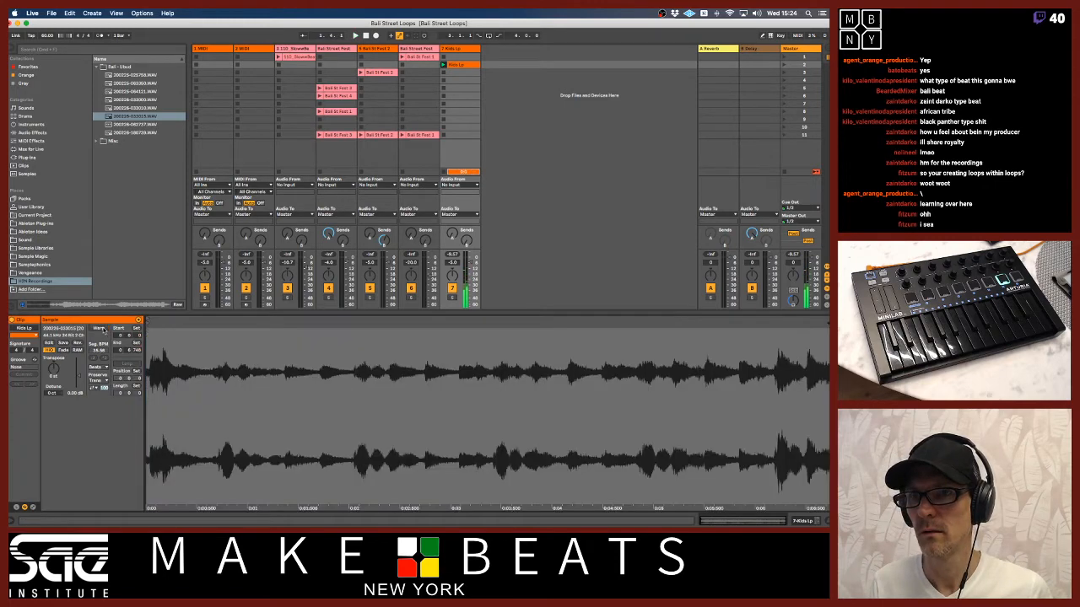
- Move the Kids Lp clip's start marker slightly past the beginning of the sample, auditioning it unwarped
click(170, 345)
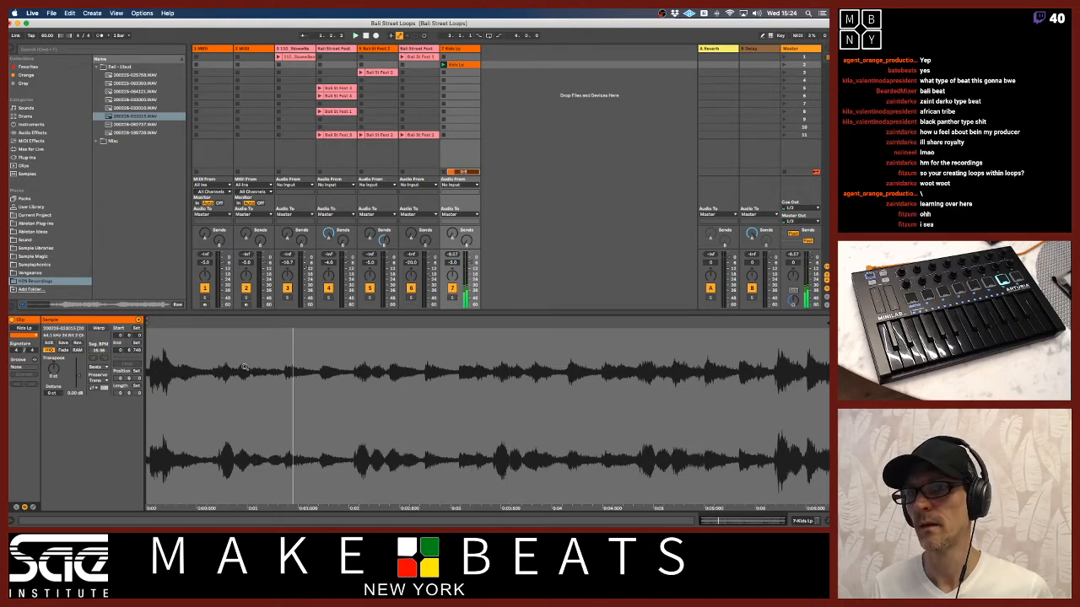
key(space)
key(space)
drag(147, 322, 151, 324)
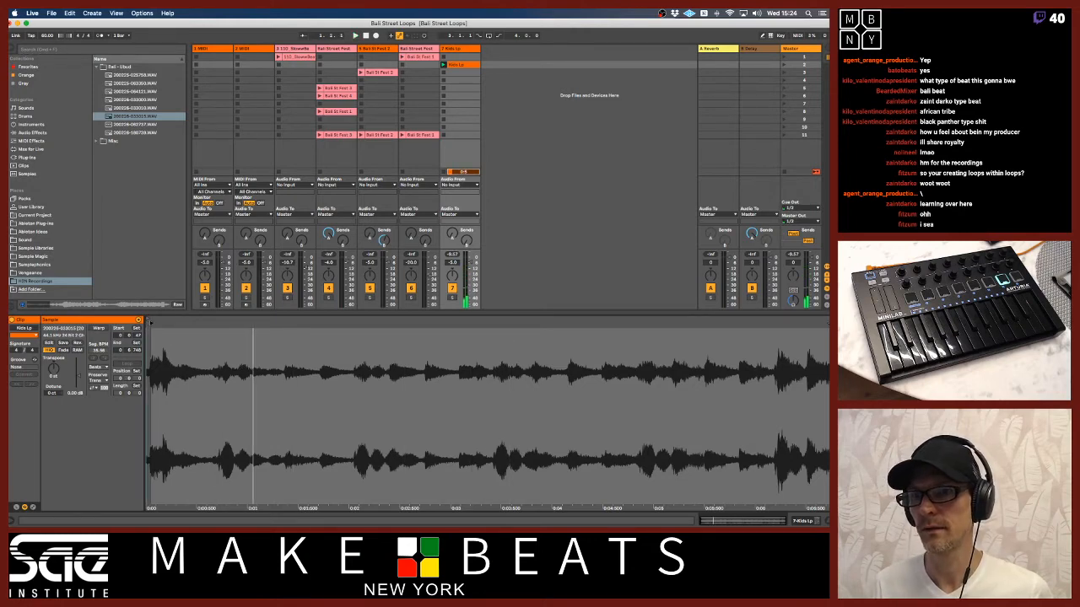
key(space)
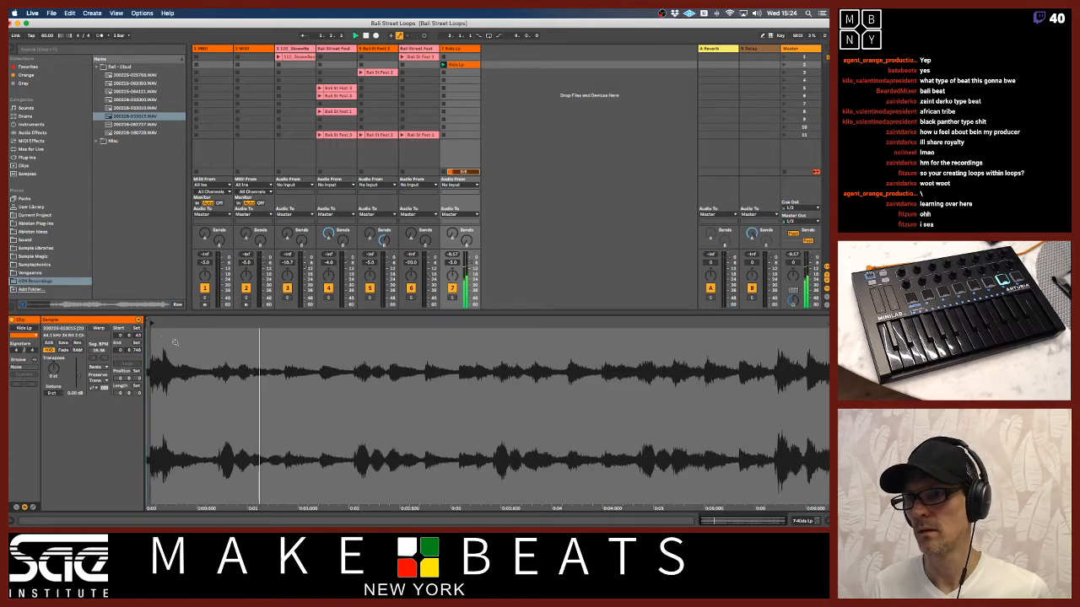
mouse_move(152, 322)
mouse_down()
mouse_move(163, 323)
mouse_move(148, 323)
mouse_up()
key(space)
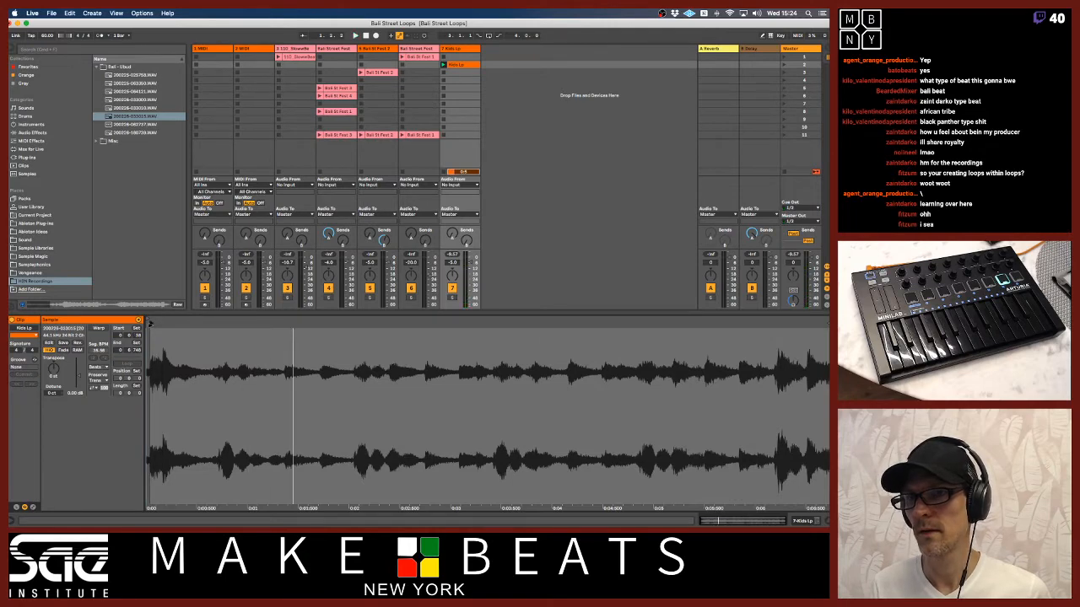
- Turn on Warp for the Kids Lp clip and set 1.1.1 at its start marker
click(99, 329)
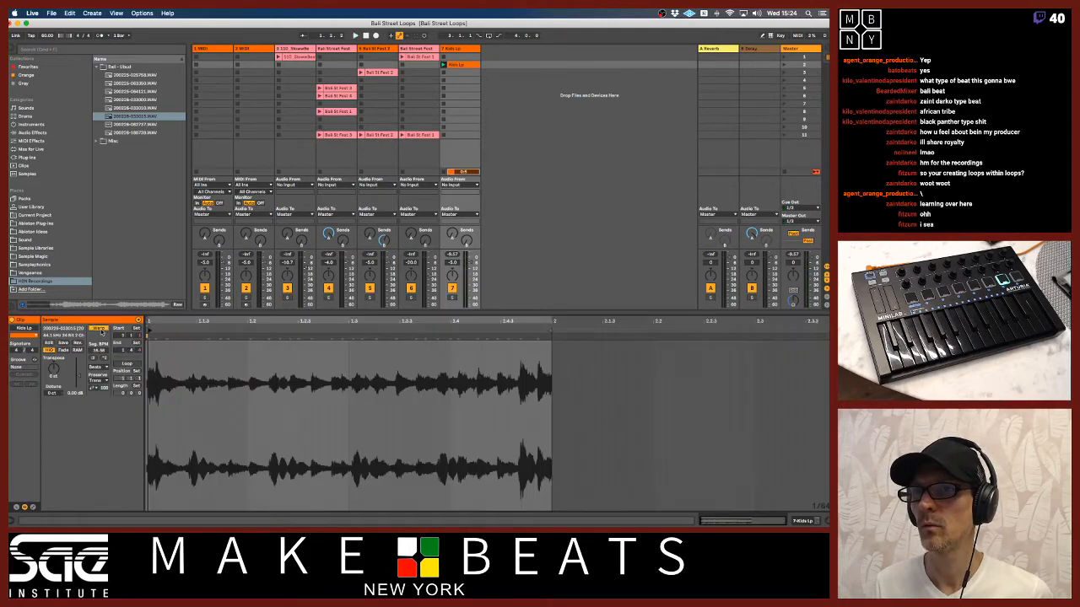
right_click(149, 329)
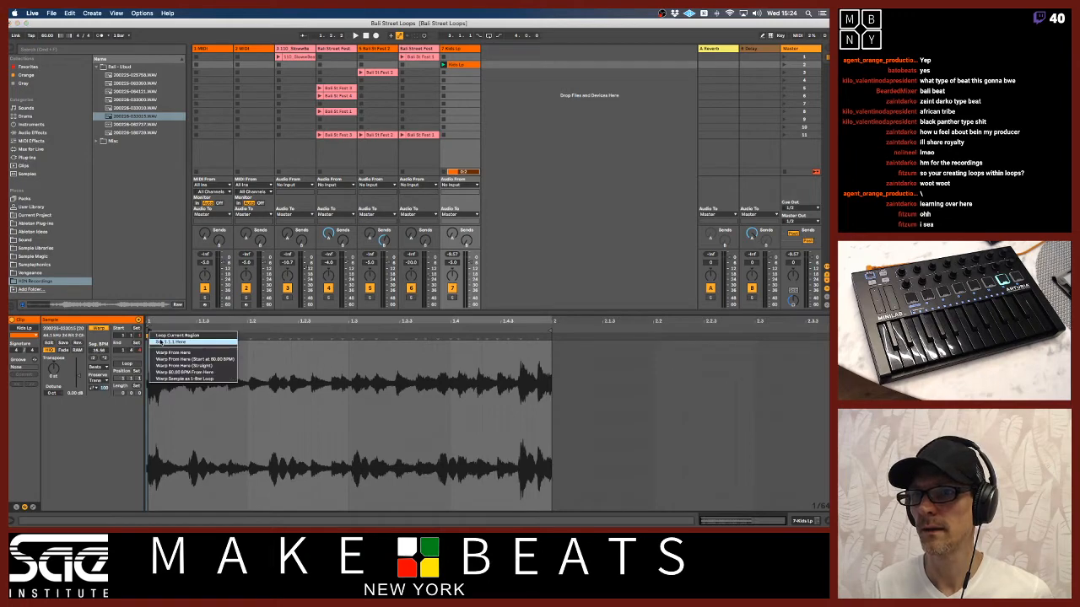
click(160, 337)
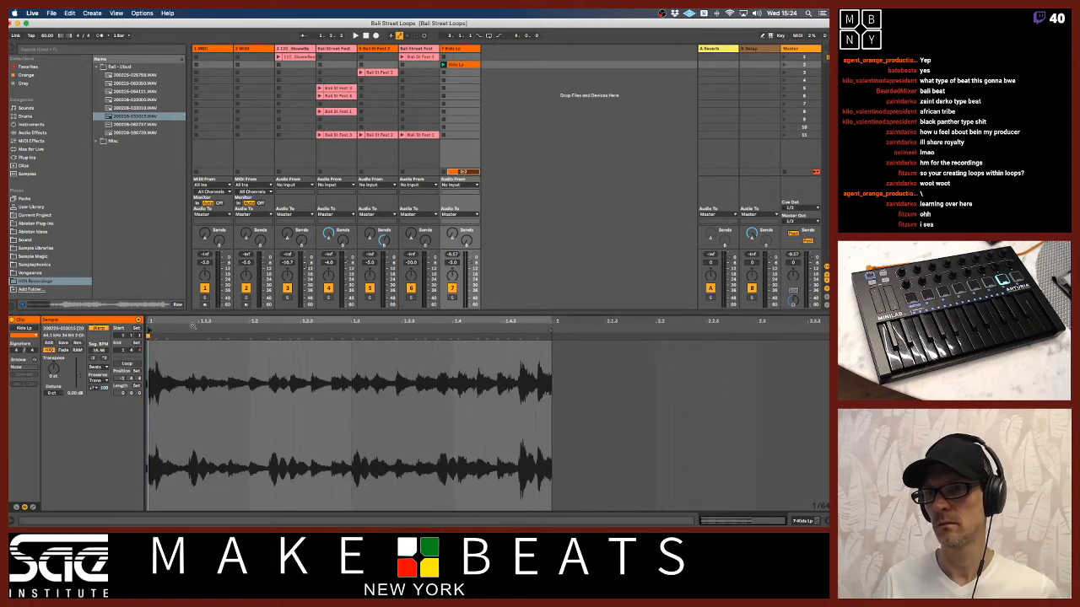
- Audition the opening of the Kids Lp clip with Warp off and examine its waveform up close
click(99, 327)
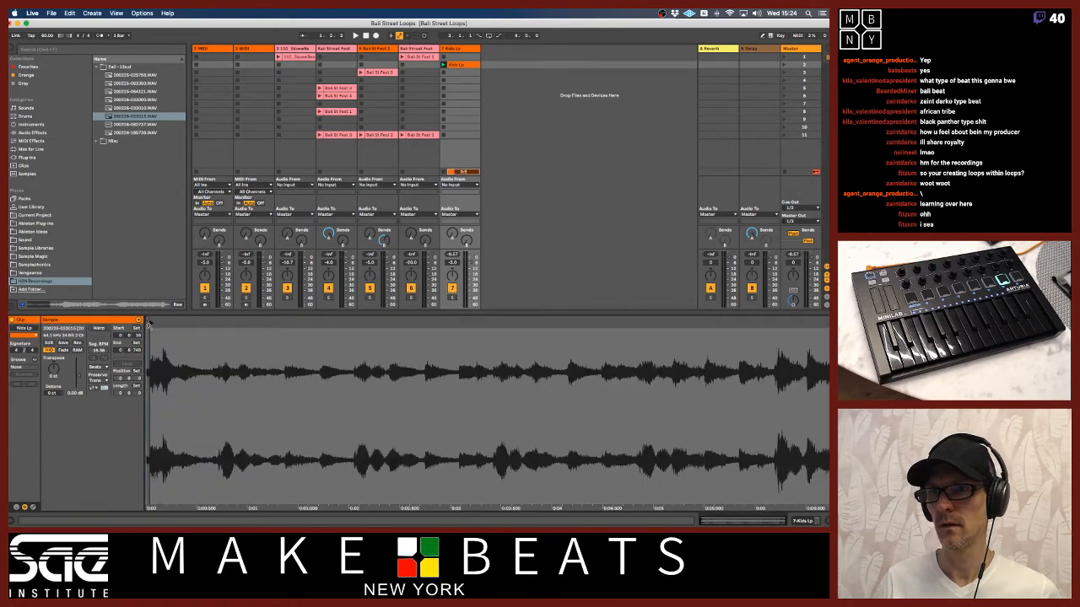
drag(146, 342, 146, 342)
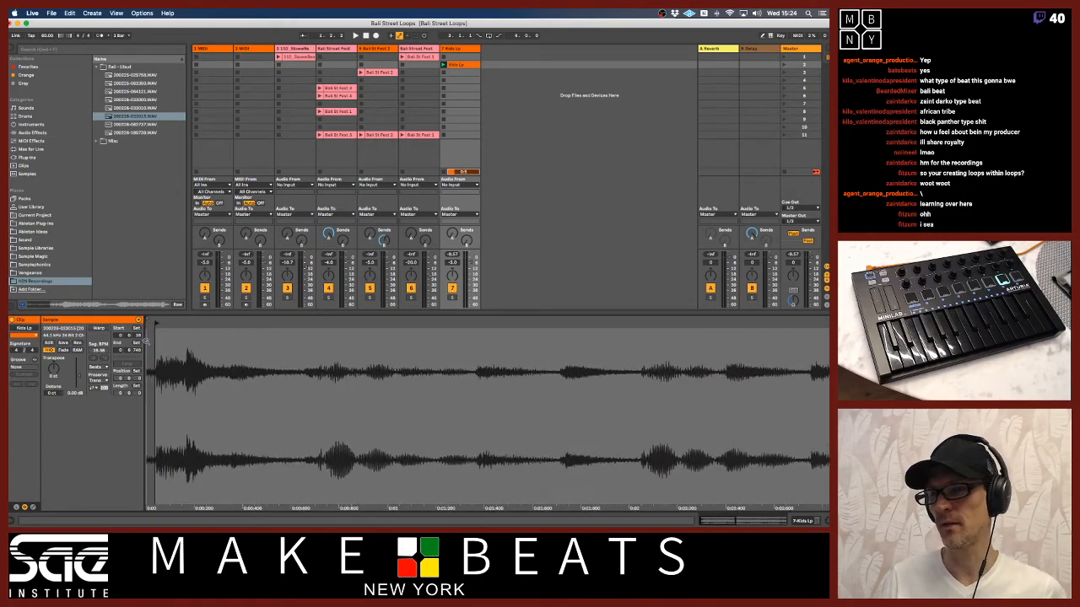
key(space)
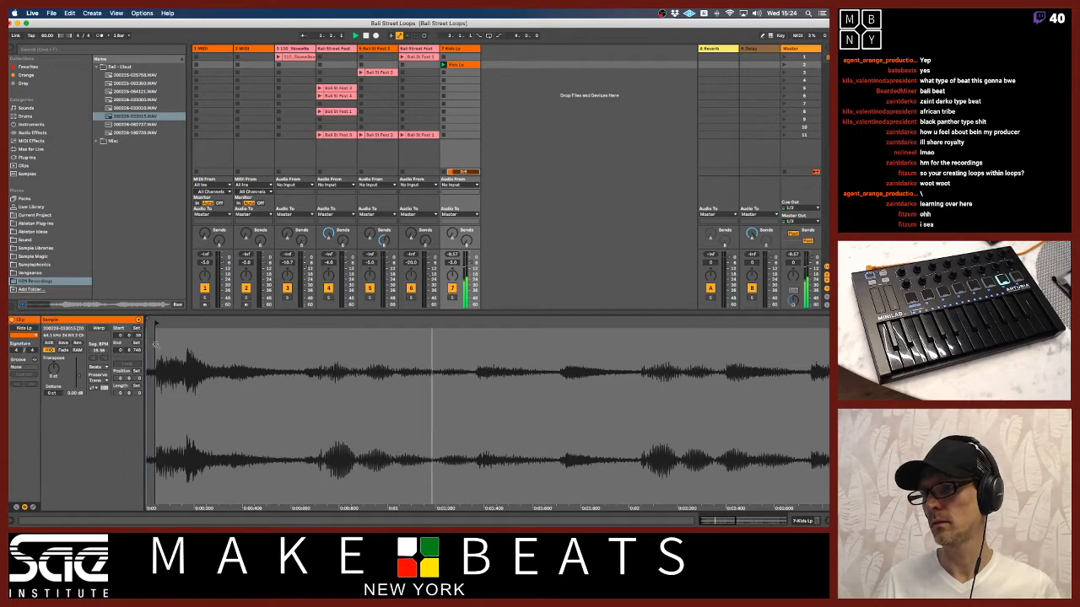
drag(352, 342, 310, 342)
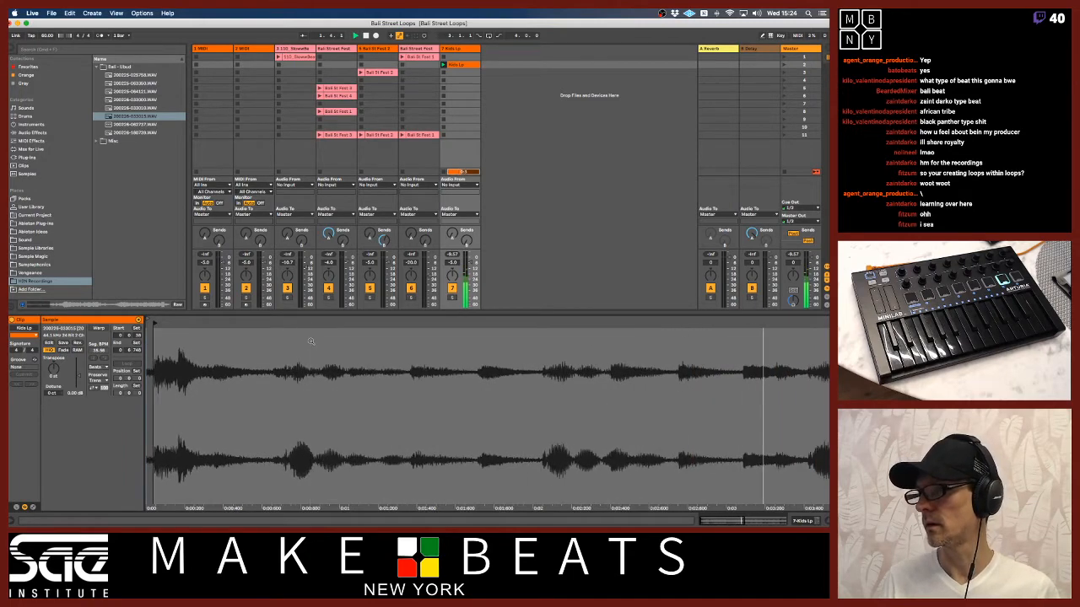
key(space)
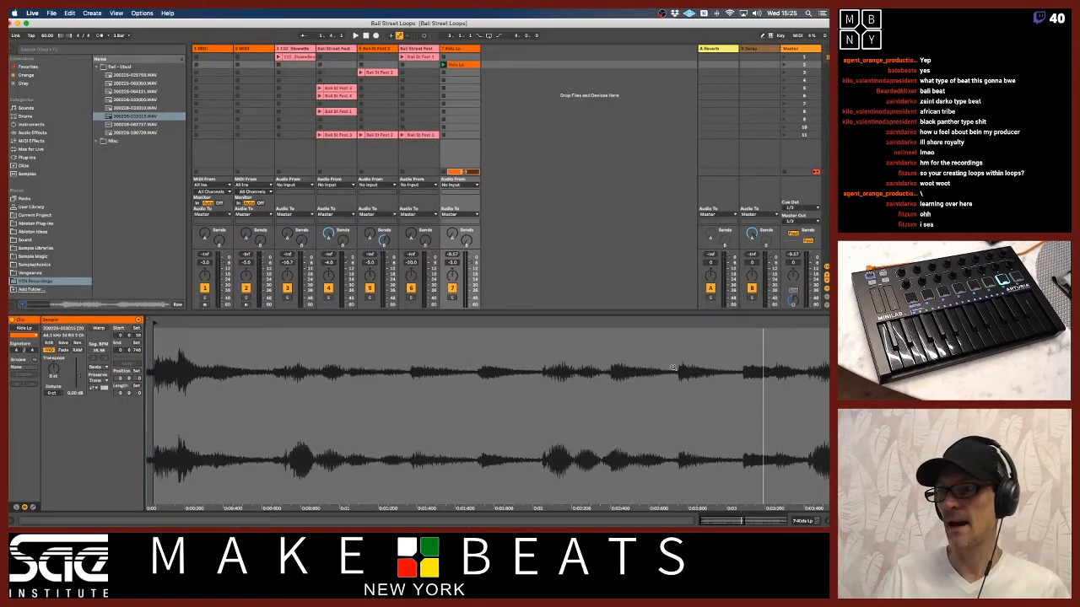
- Turn Warp back on for the Kids Lp clip, audition it, and set its warp mode to Complex
click(99, 328)
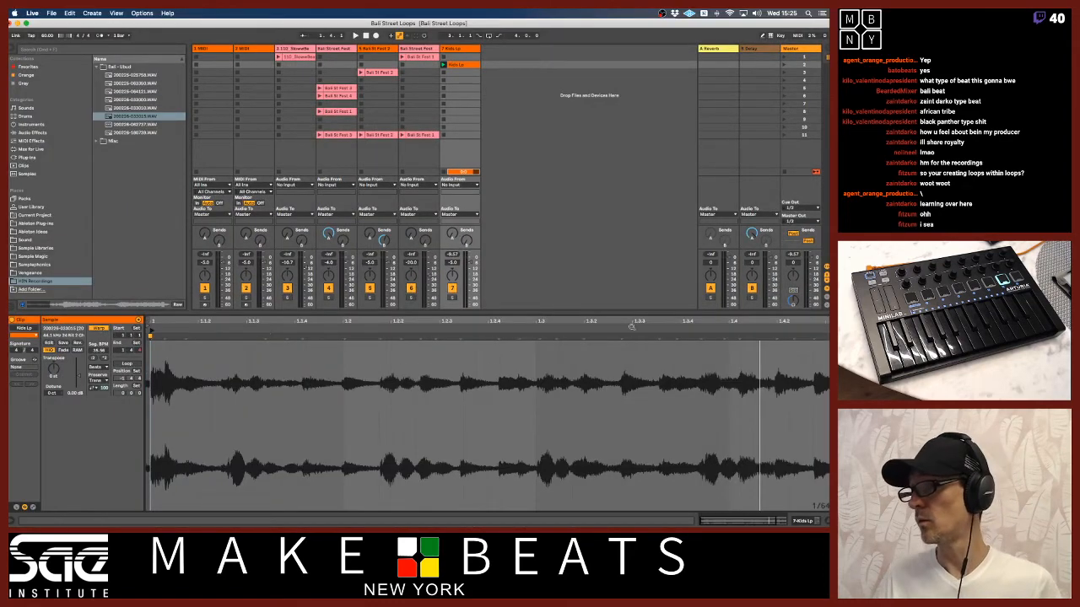
drag(741, 327, 739, 317)
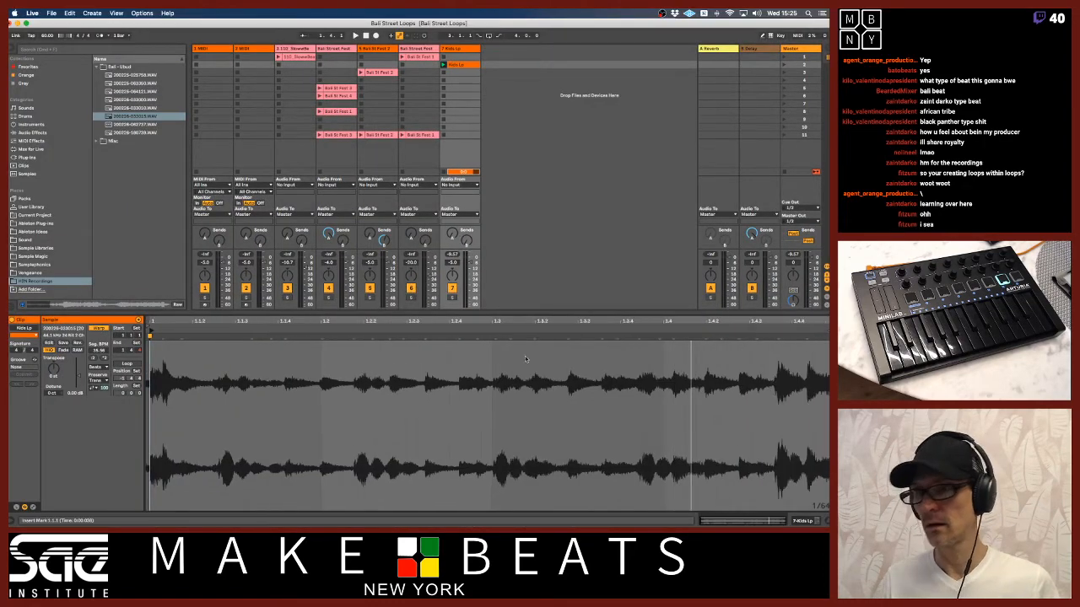
key(space)
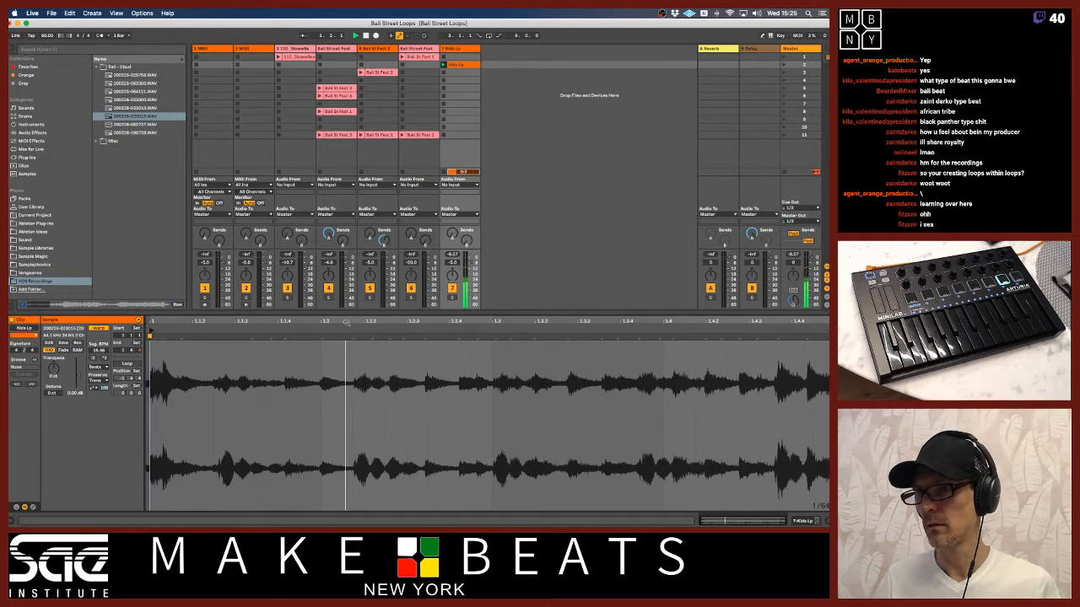
key(space)
click(97, 368)
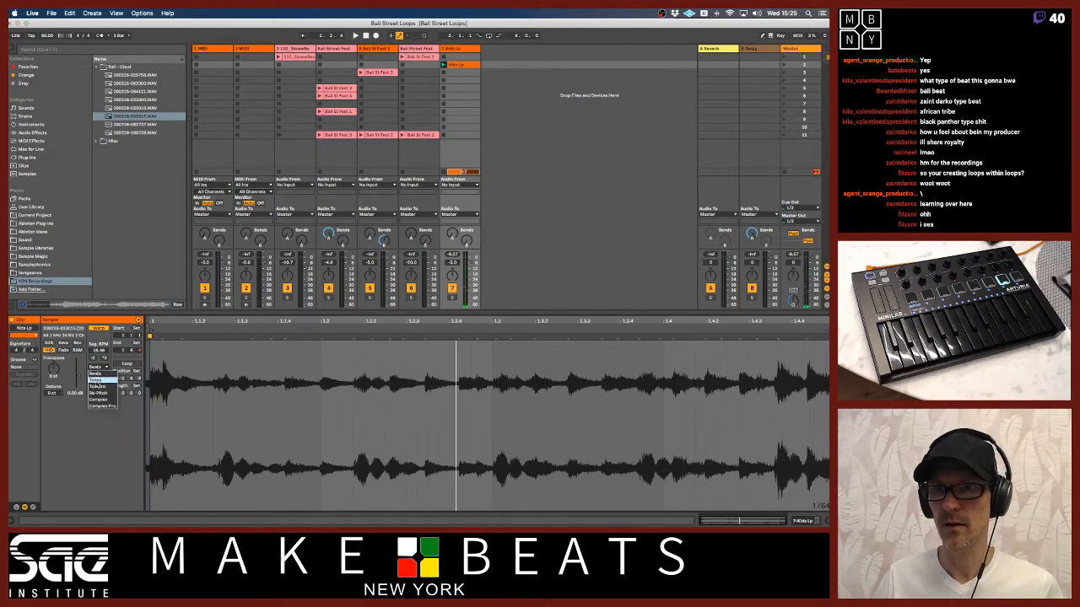
click(99, 399)
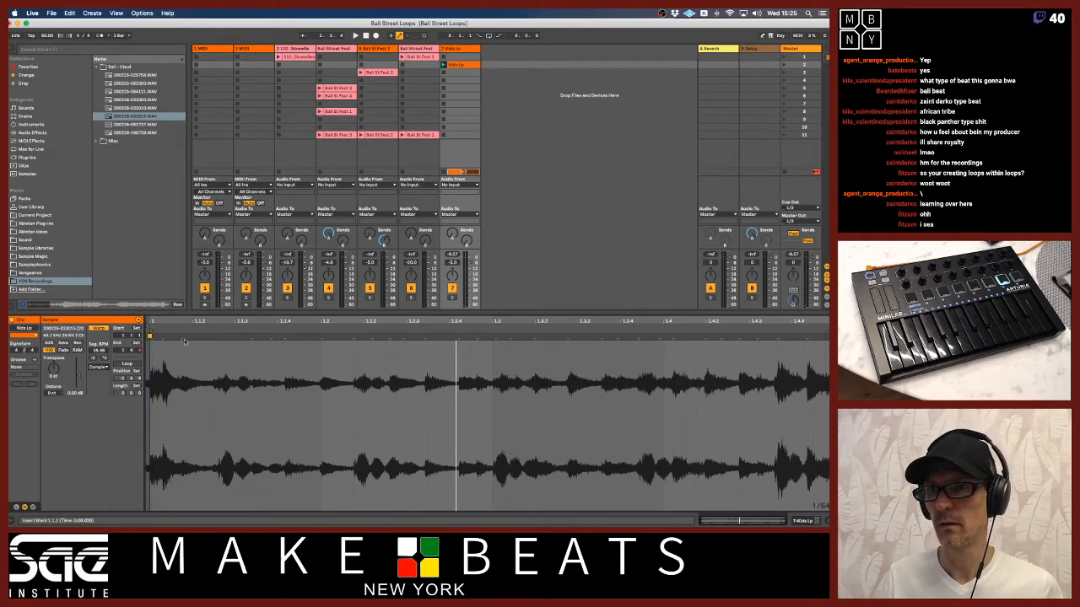
- Add a warp marker on the hit just after 1.3 in the Kids Lp clip and move it to bar 2
click(311, 336)
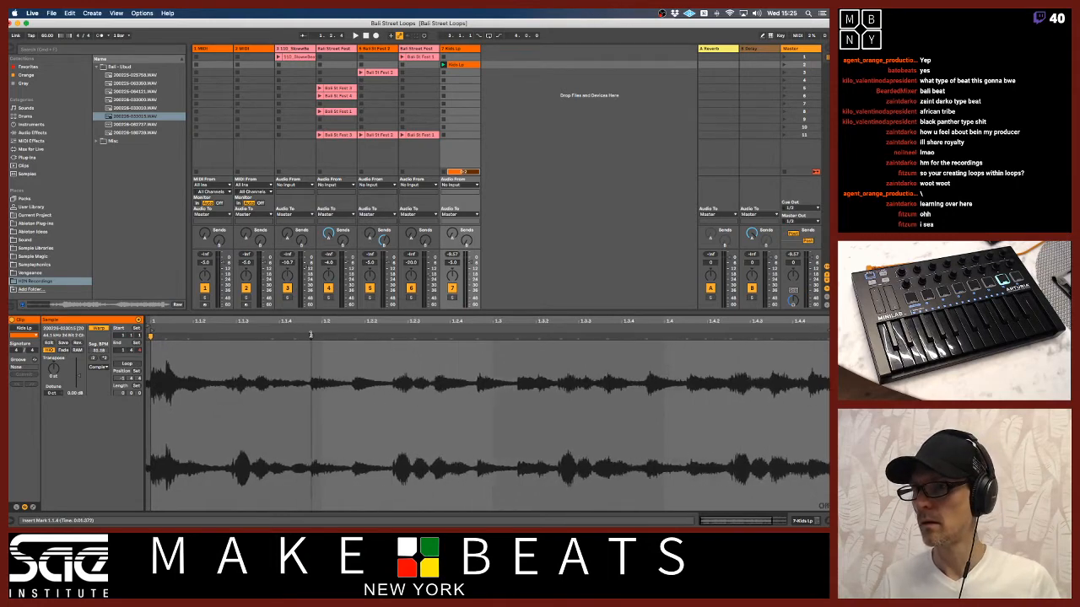
key(space)
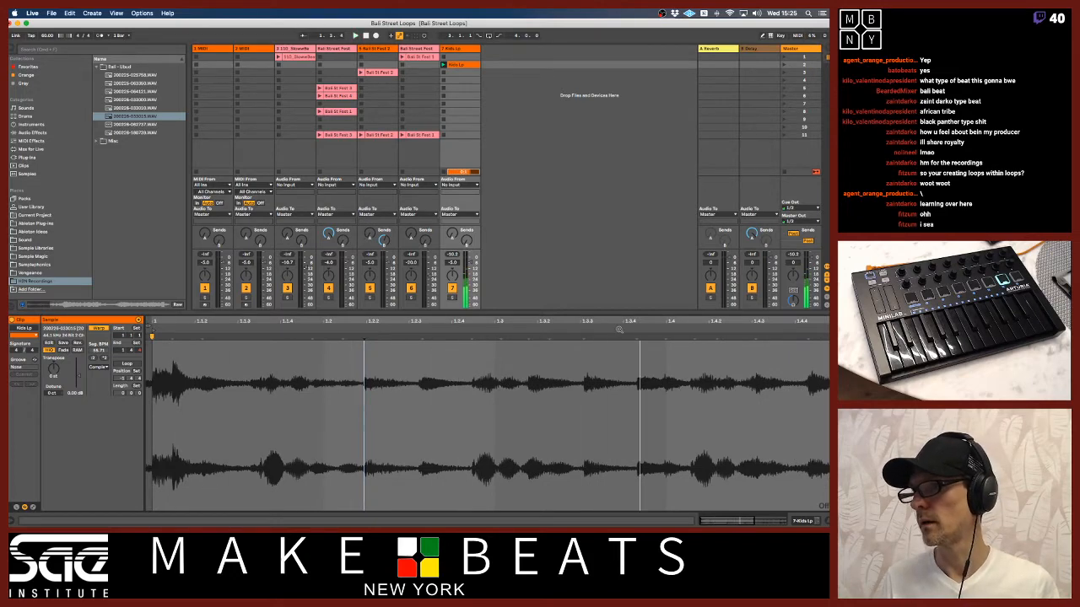
double_click(582, 338)
drag(583, 328, 583, 313)
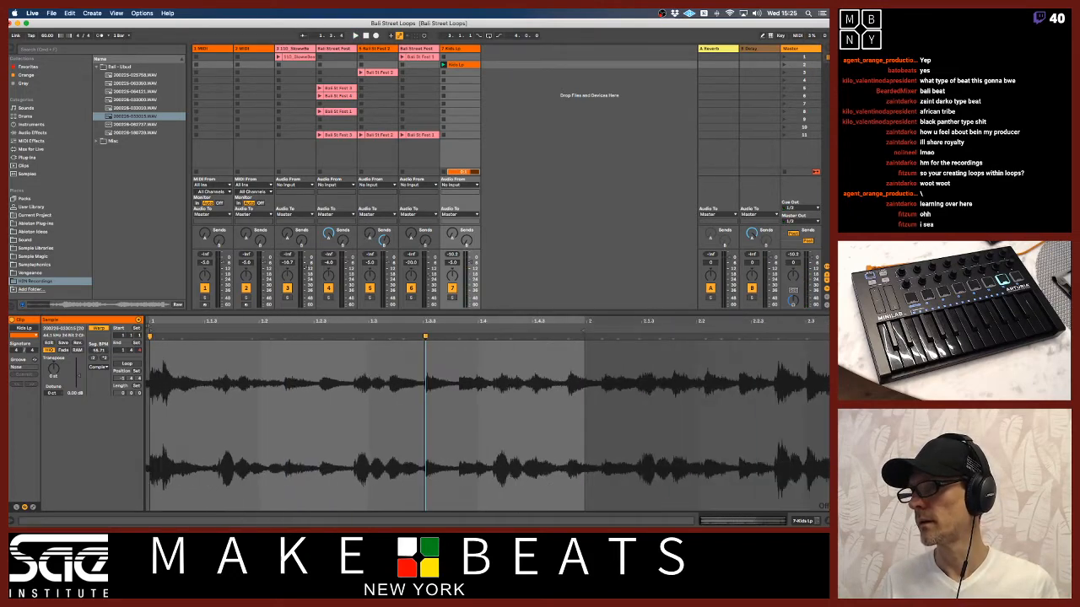
mouse_move(424, 337)
mouse_down()
mouse_move(588, 339)
mouse_move(710, 314)
mouse_up()
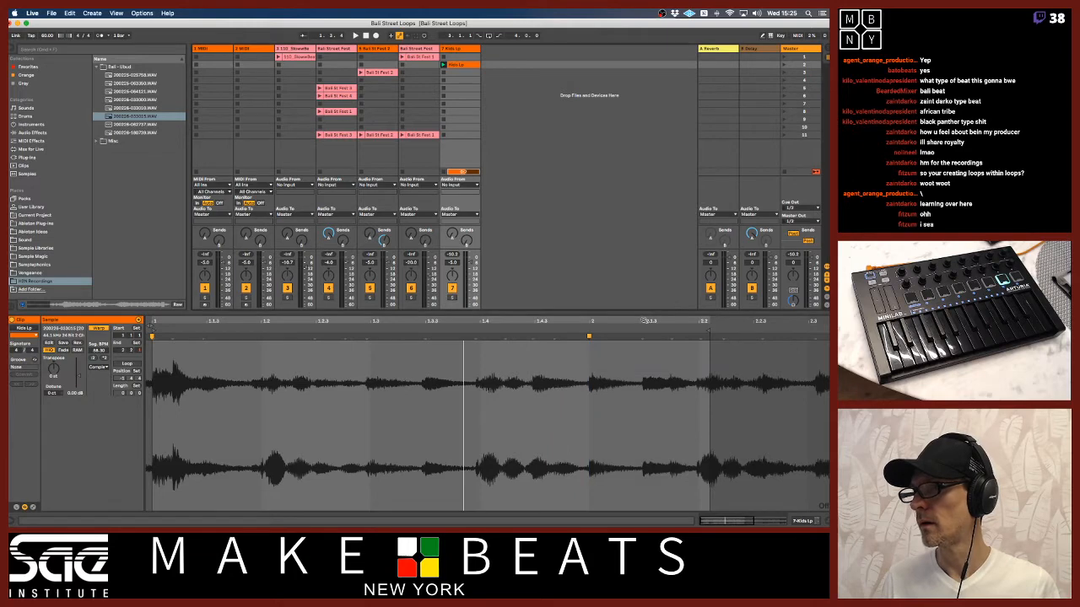
- Extend the Kids Lp clip's end to bar 3
mouse_move(643, 322)
mouse_down()
mouse_move(528, 327)
mouse_move(709, 329)
mouse_up()
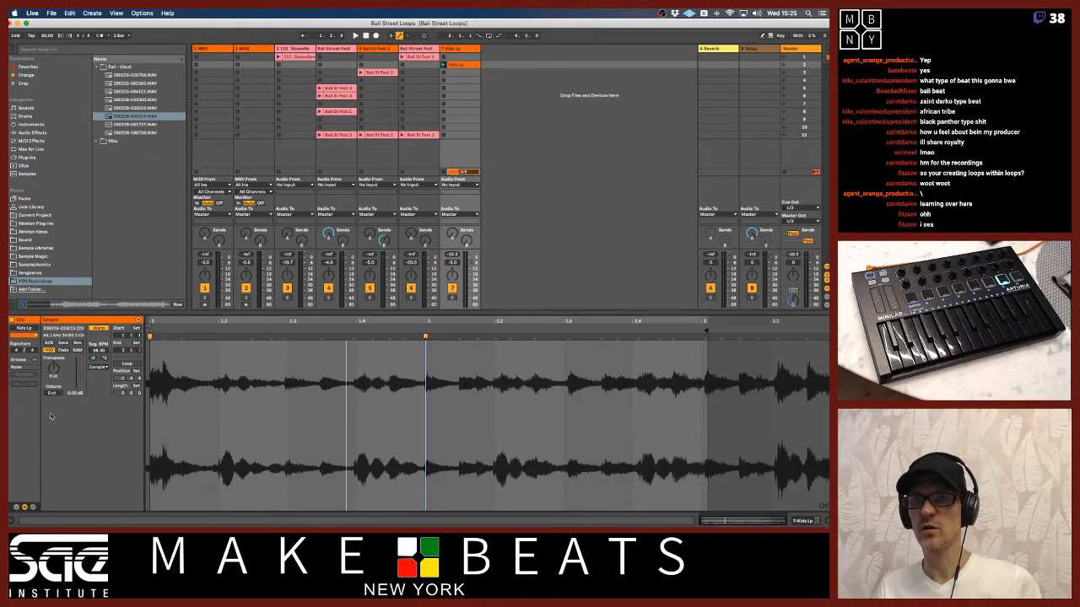
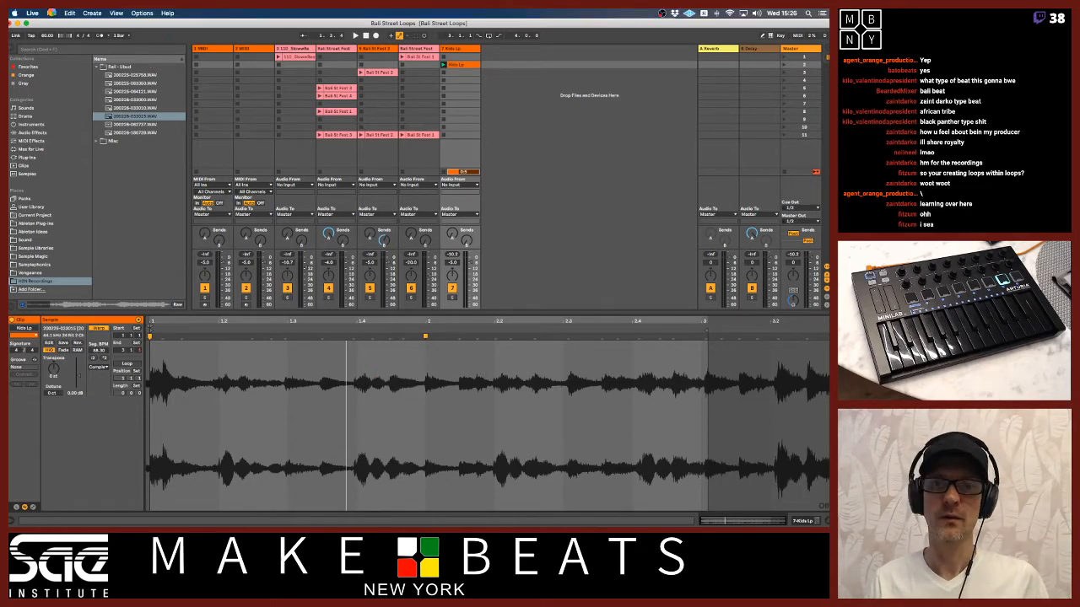
- Switch from Live to Finder
key(super+Tab)
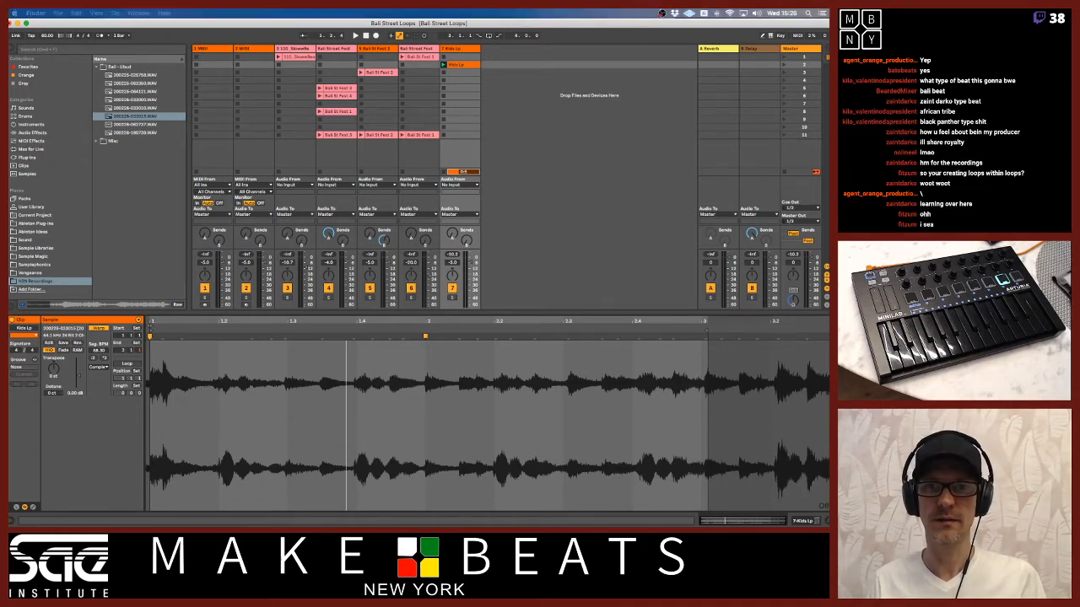
key(super+Tab)
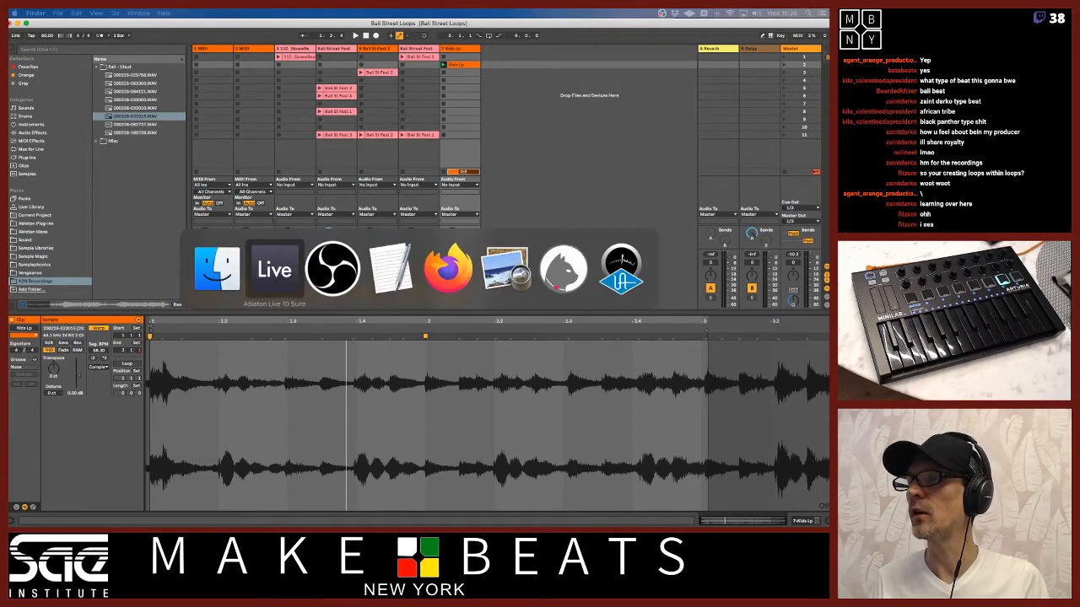
key(super+Tab)
key(super+Tab)
key(super+Tab)
key(super+Tab)
key(super+Tab)
key(super+Tab)
key(super+Tab)
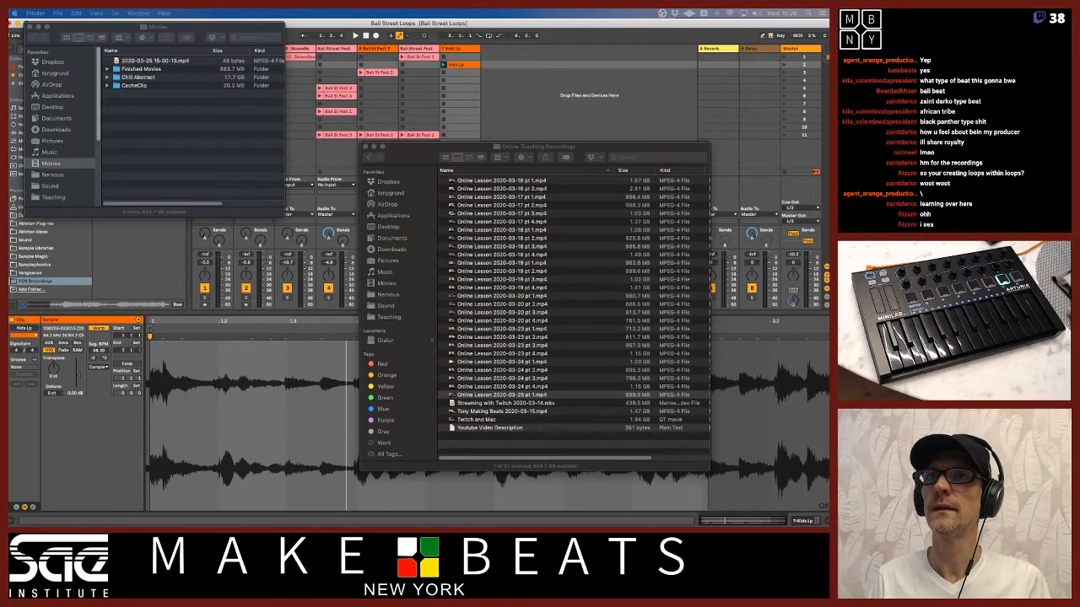
click(15, 18)
key(super+Tab)
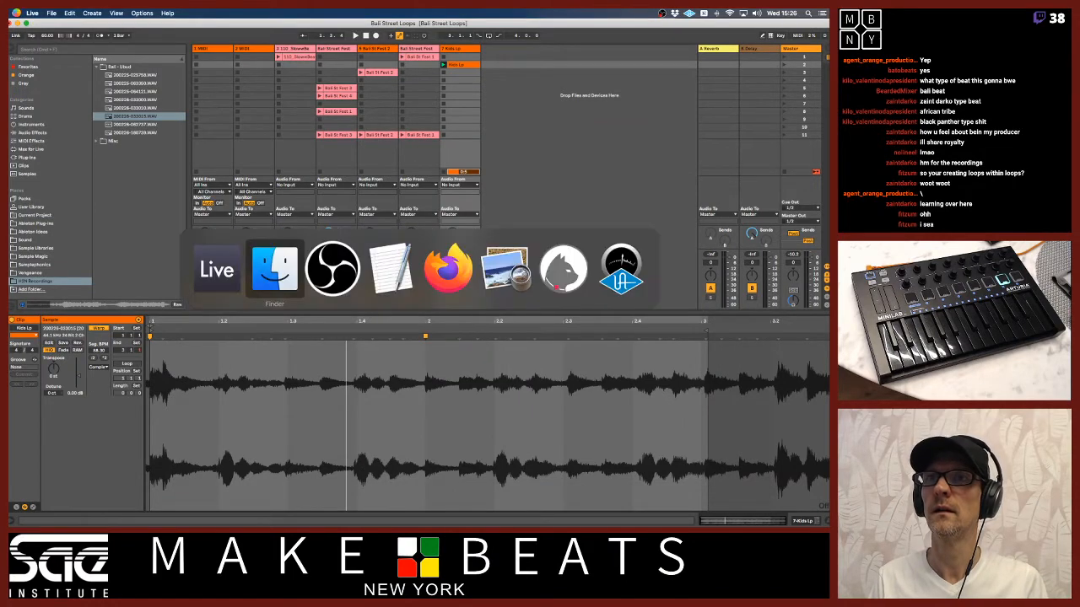
- Force quit the unresponsive Live application and close the Force Quit Applications window
click(15, 13)
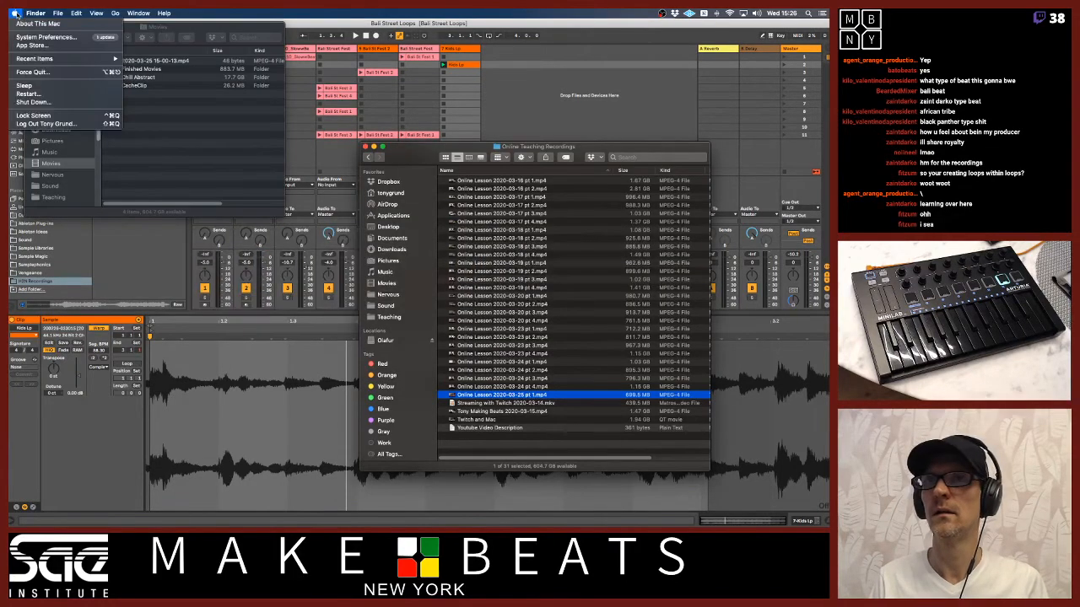
click(32, 73)
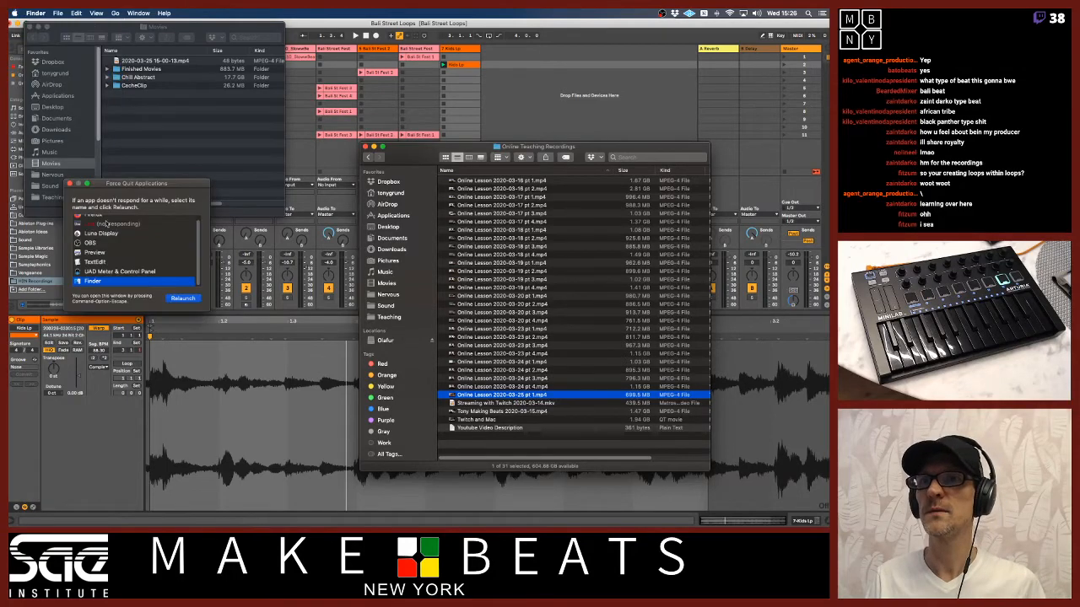
click(109, 225)
click(181, 298)
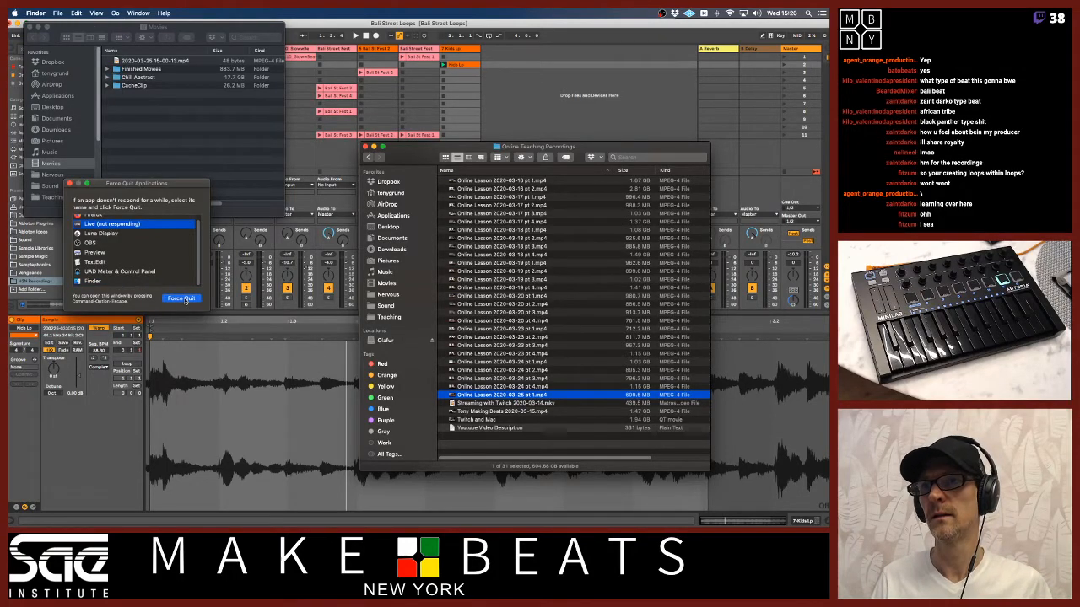
click(198, 226)
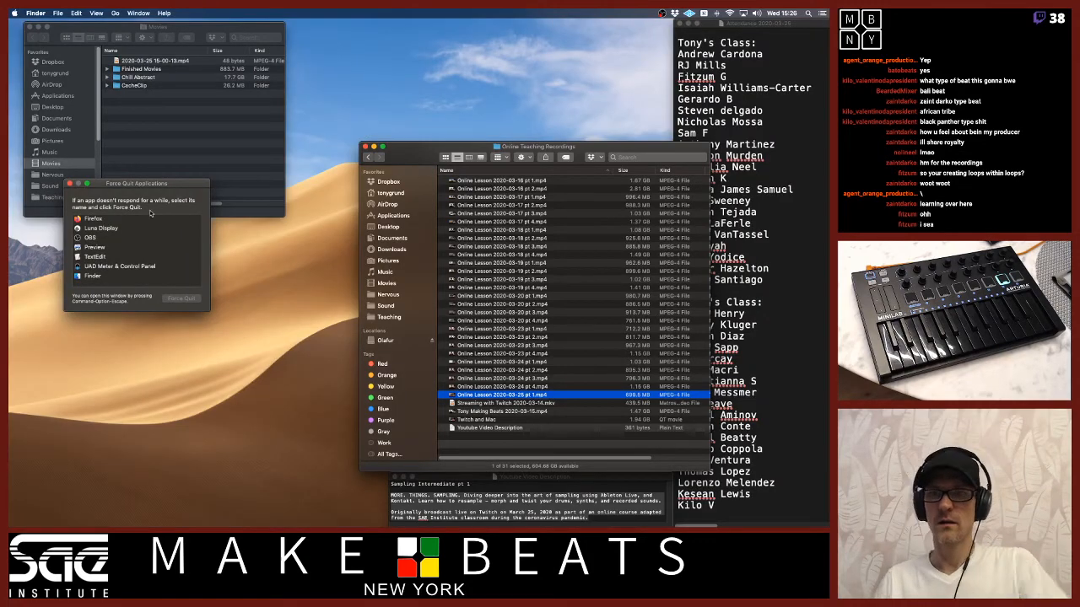
click(70, 184)
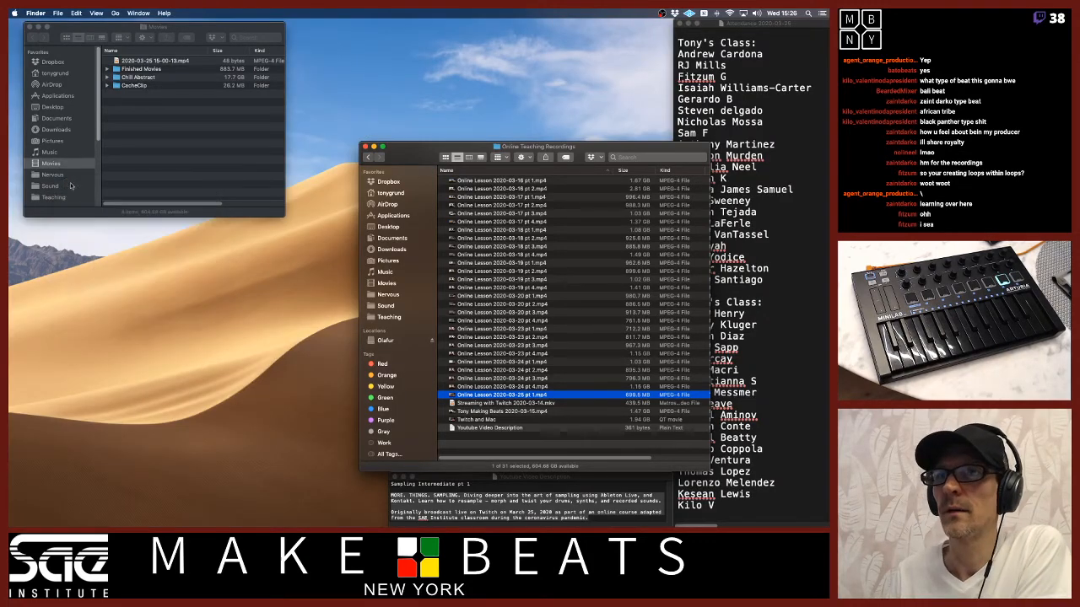
click(279, 411)
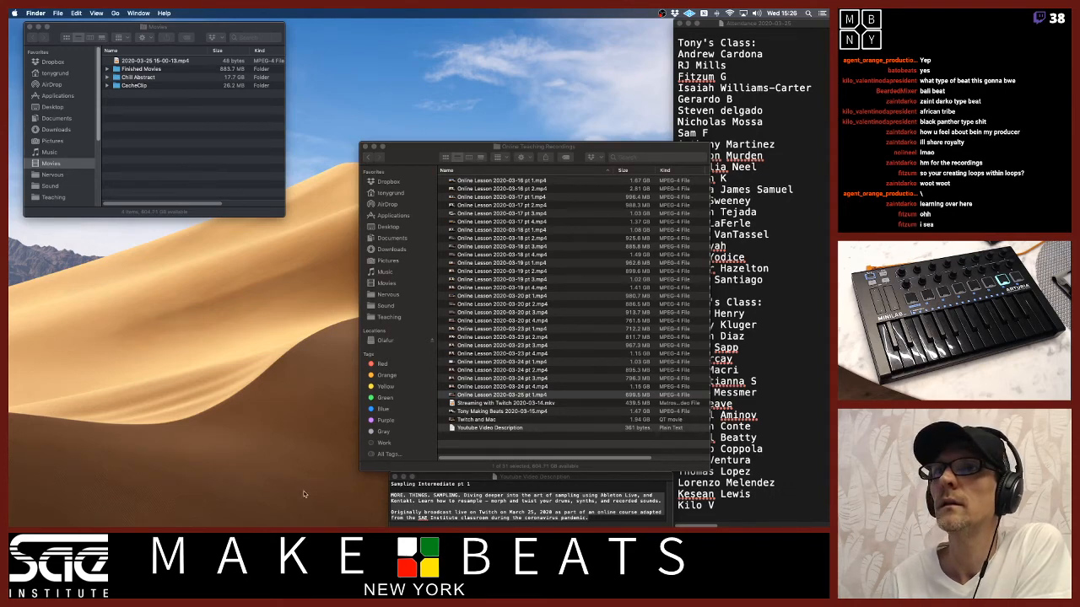
- Relaunch Ableton Live, recover the Bali Street Loops set, and close the crash report view
mouse_move(336, 516)
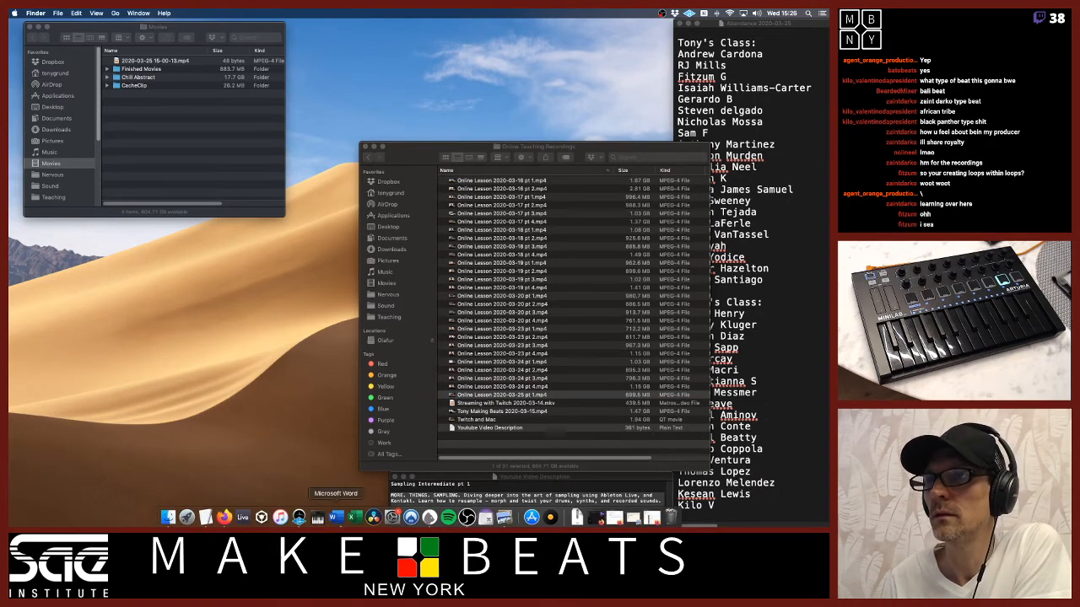
click(244, 519)
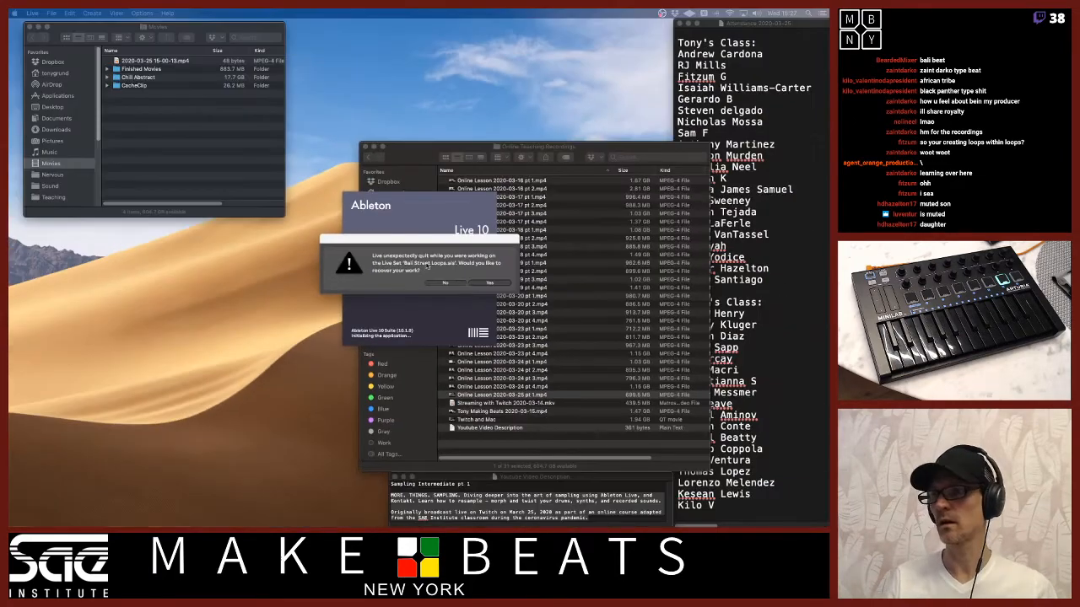
click(483, 284)
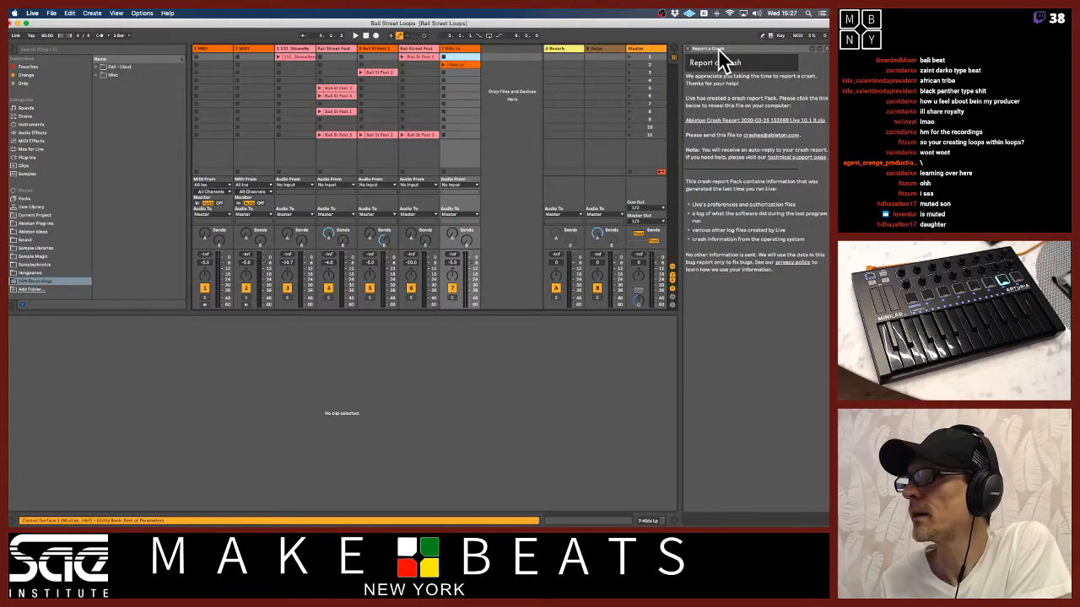
click(688, 49)
- Open the Kids Lp clip in the recovered set and turn on Loop for its two bars
click(469, 66)
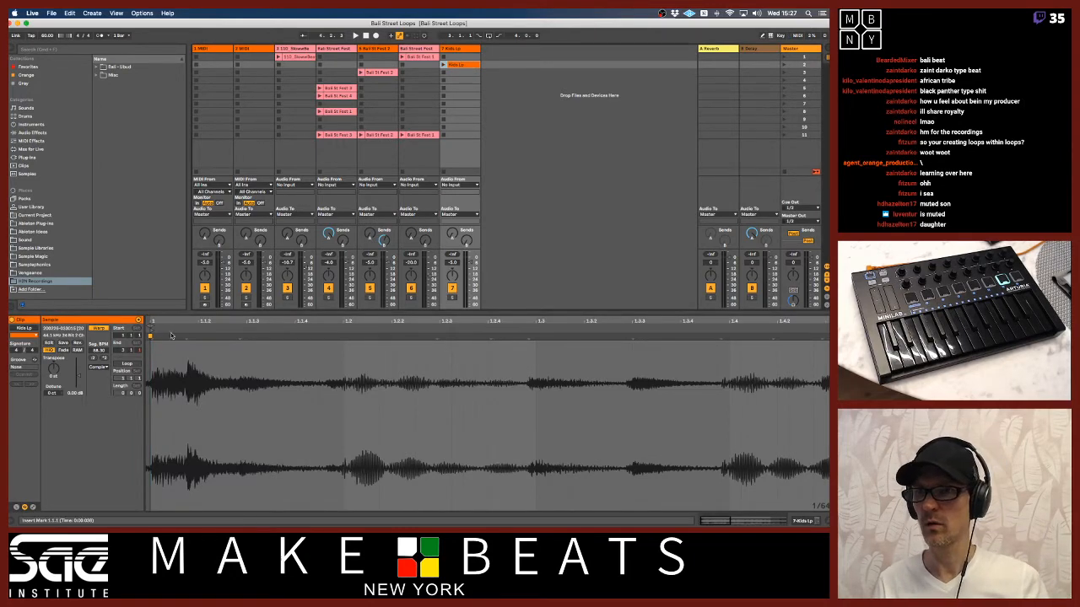
drag(173, 322, 156, 320)
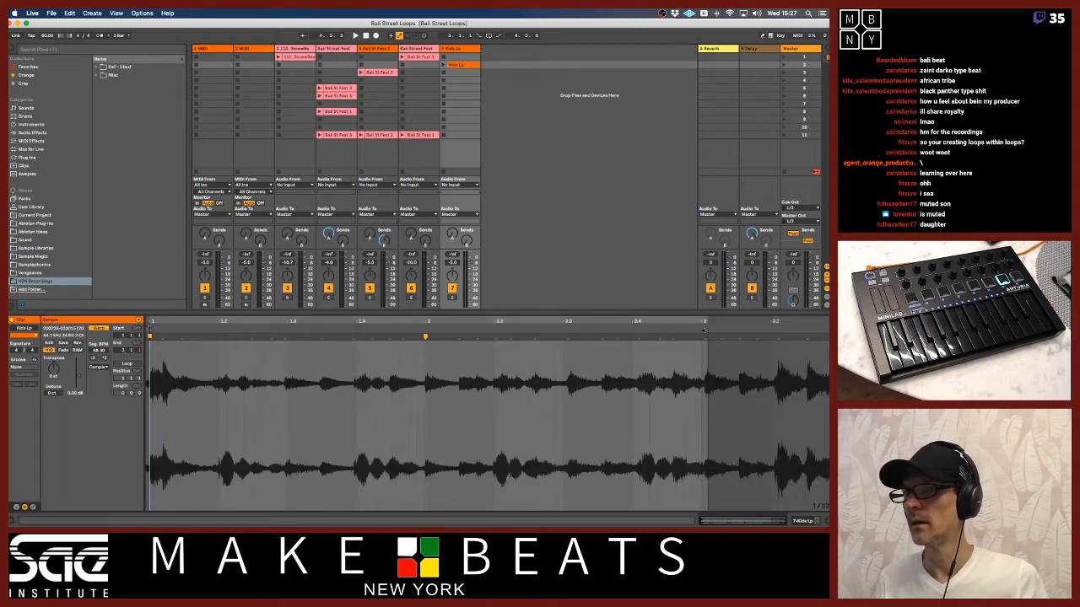
click(125, 364)
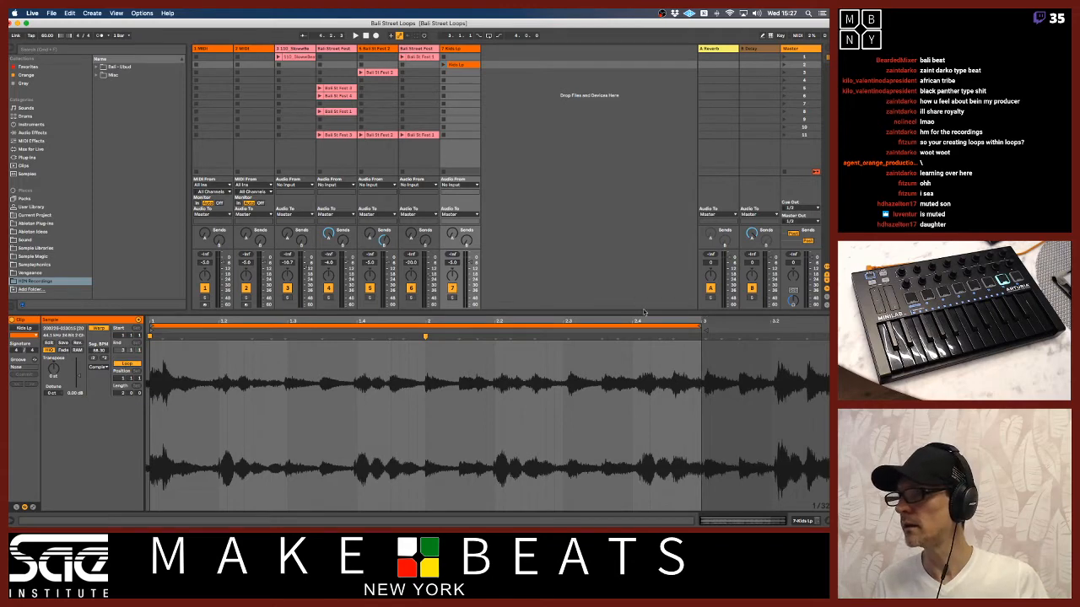
- Add a warp marker on the hit just after bar 3 in the Kids Lp clip and move it to bar 3
drag(701, 319, 715, 337)
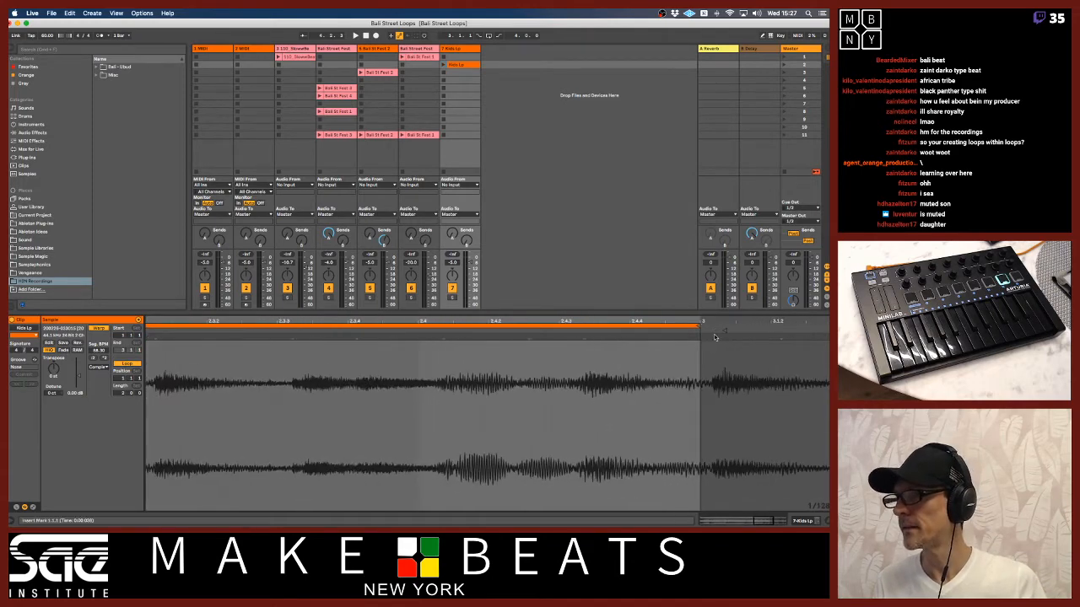
click(711, 361)
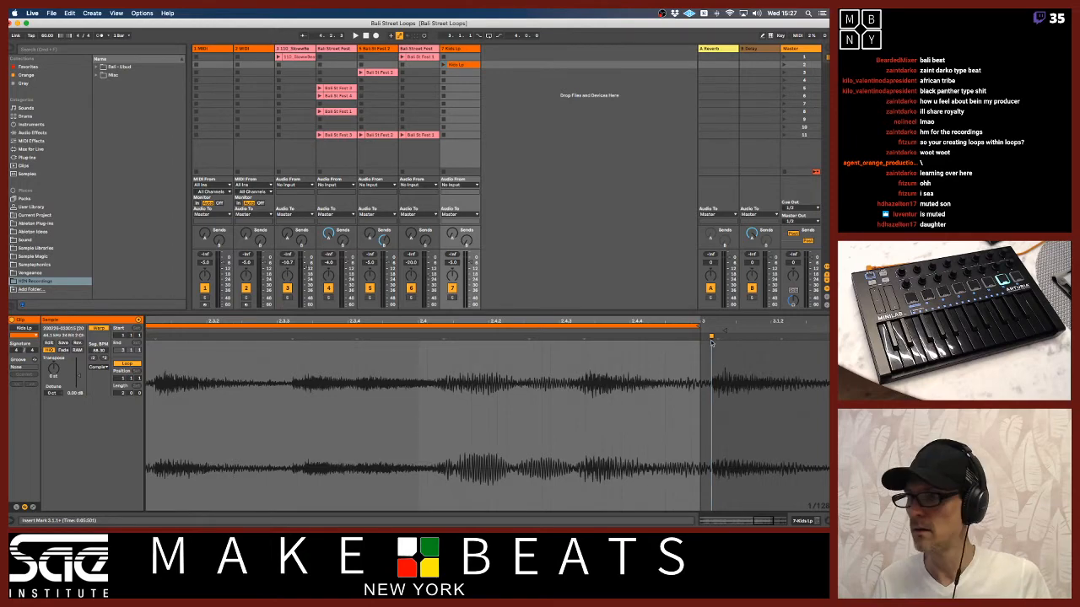
mouse_move(711, 337)
mouse_down()
mouse_move(673, 309)
mouse_move(696, 320)
mouse_up()
- Audition the looped Kids Lp clip and set the song tempo to 80 BPM
click(443, 65)
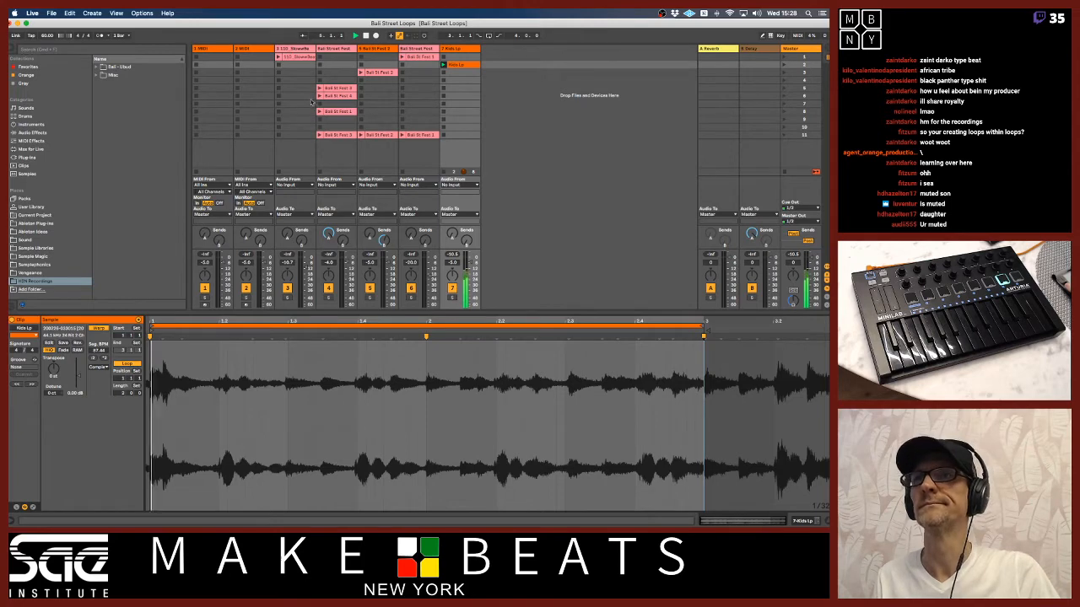
click(45, 36)
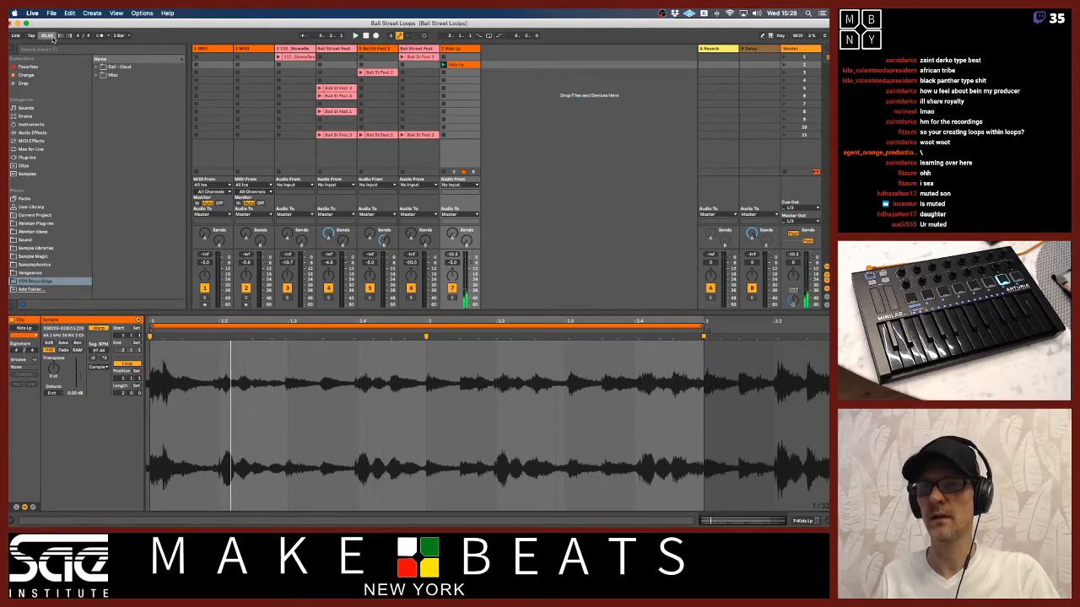
text(80)
key(Return)
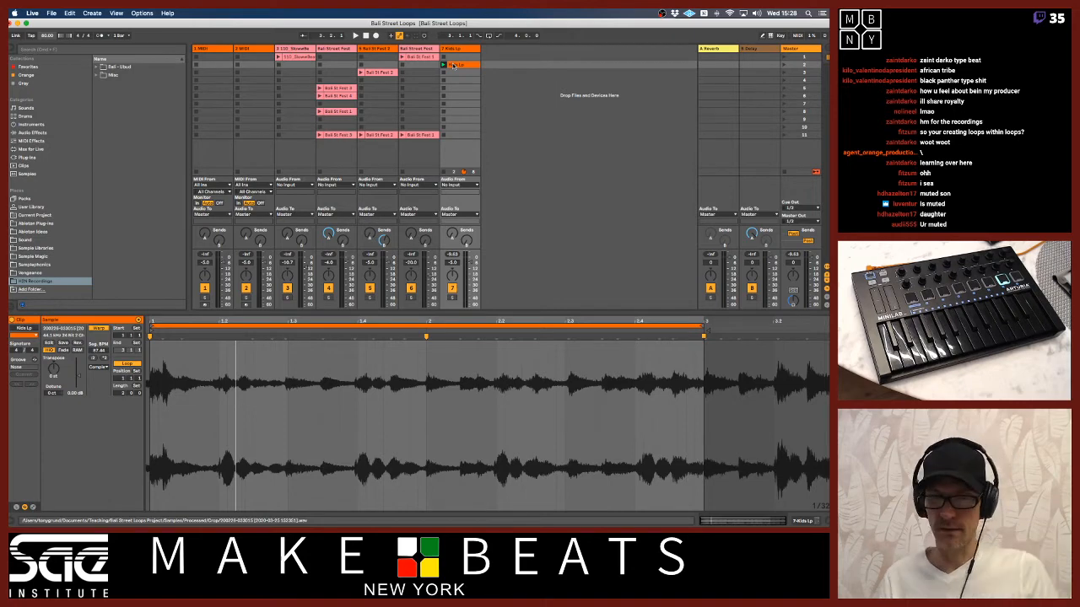
- Slice the Kids Lp clip to a new MIDI track
right_click(454, 65)
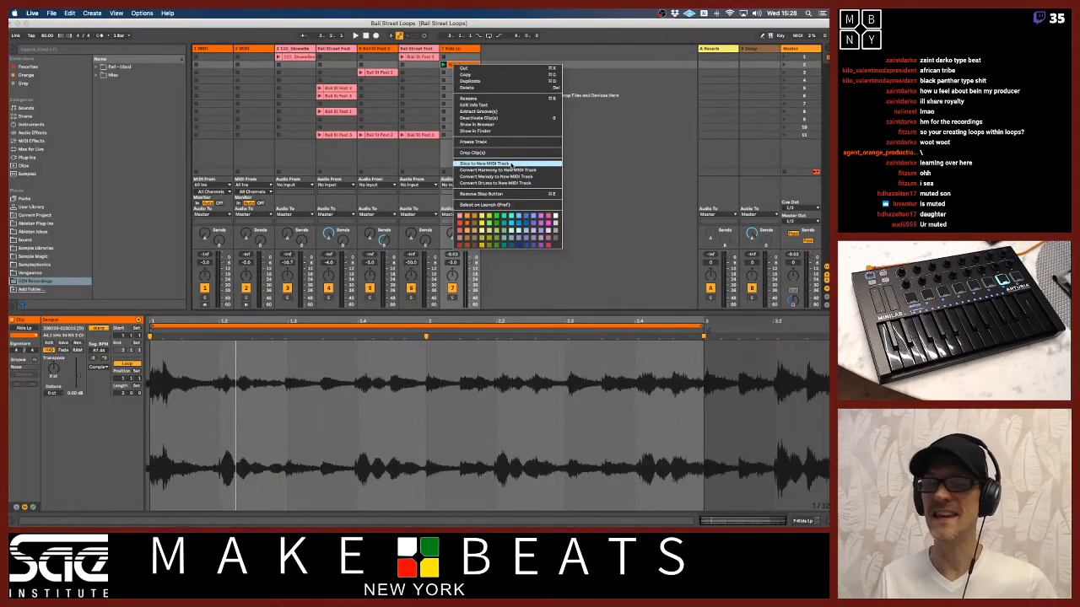
- Slice the Kids Lp audio clip to a new MIDI track, with one slice per transient and the Built-in slicing preset
click(400, 440)
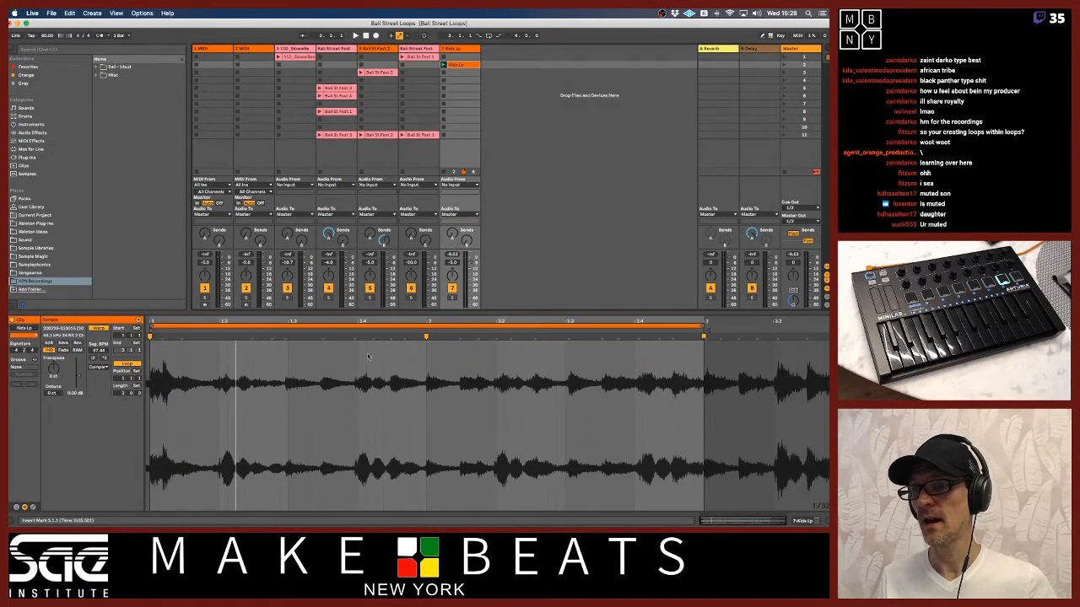
right_click(464, 71)
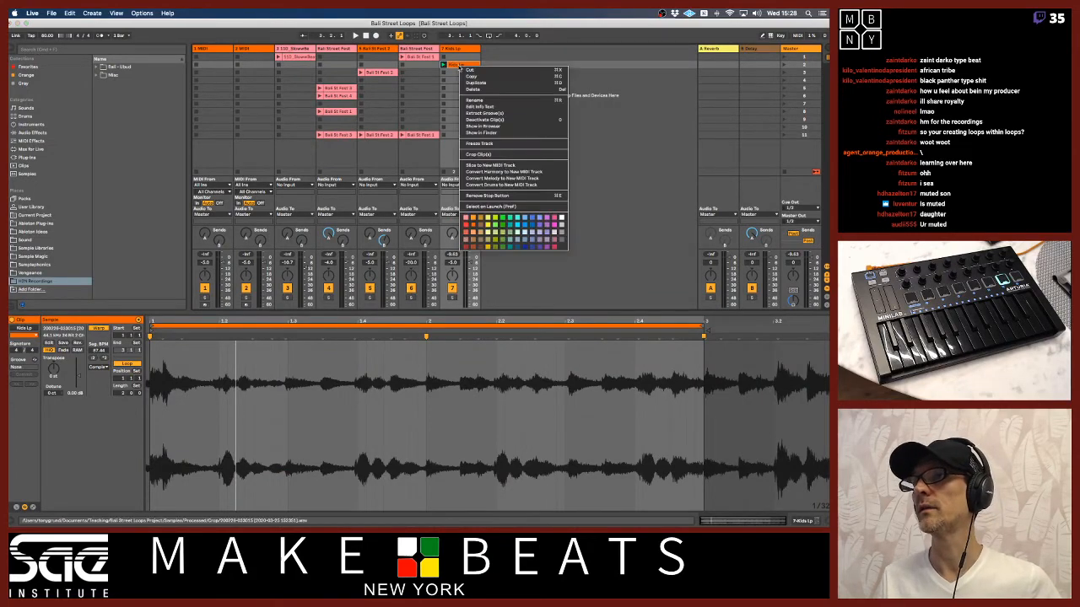
click(475, 165)
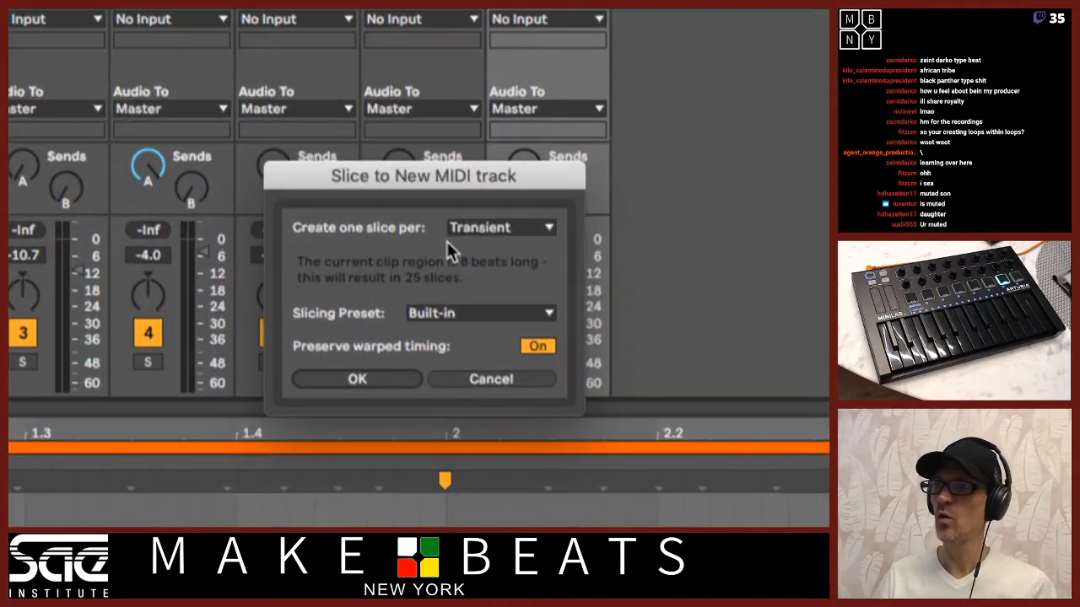
click(494, 233)
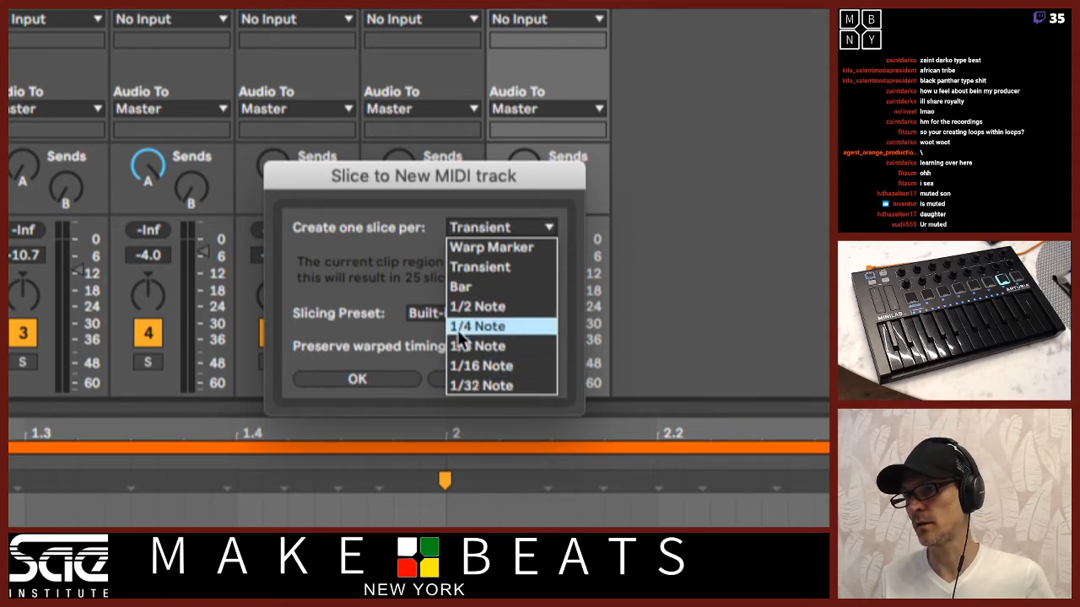
click(464, 266)
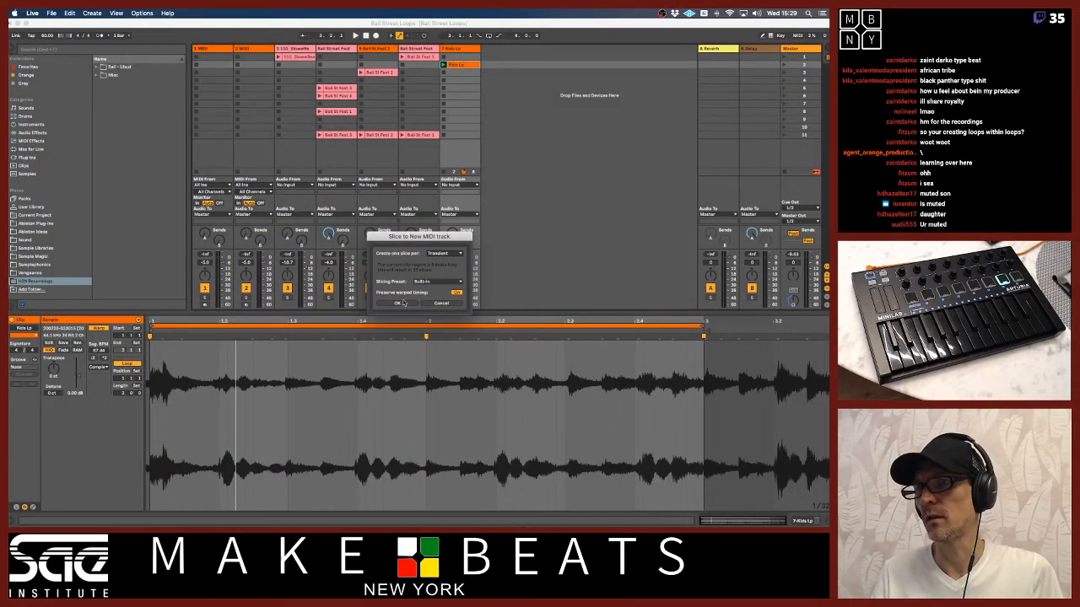
click(401, 305)
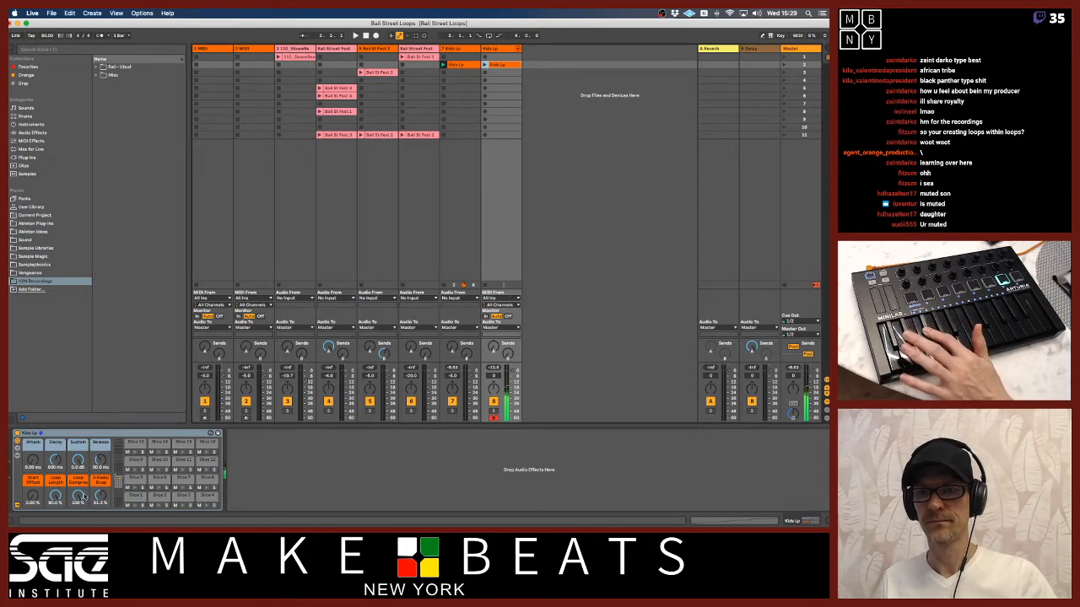
- Set the sliced instrument's Loop Length to 0% and play back the MIDI clip generated from the slices
drag(55, 496, 55, 540)
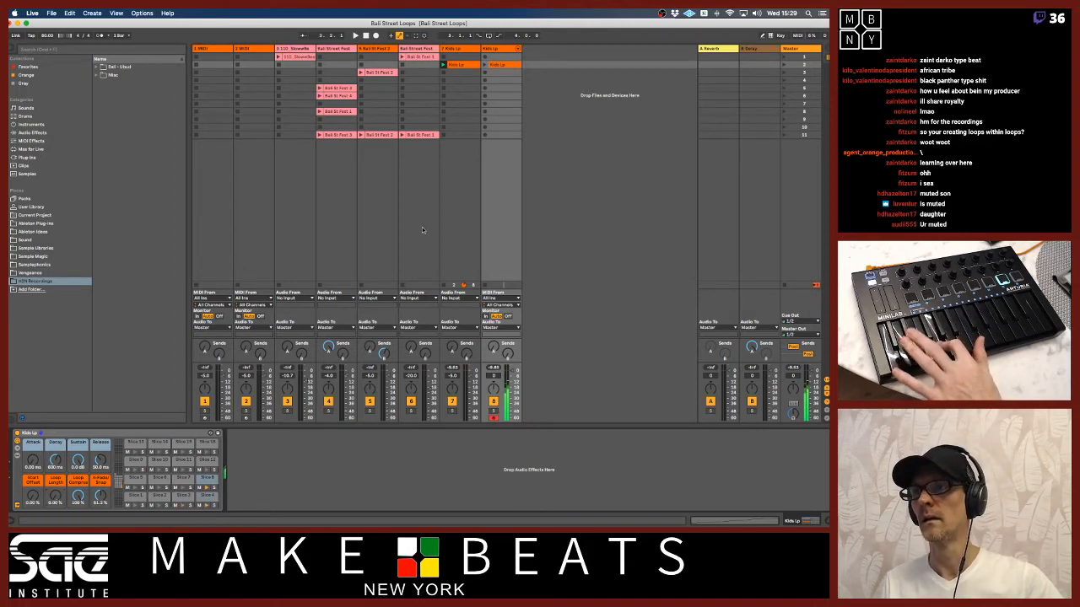
double_click(499, 66)
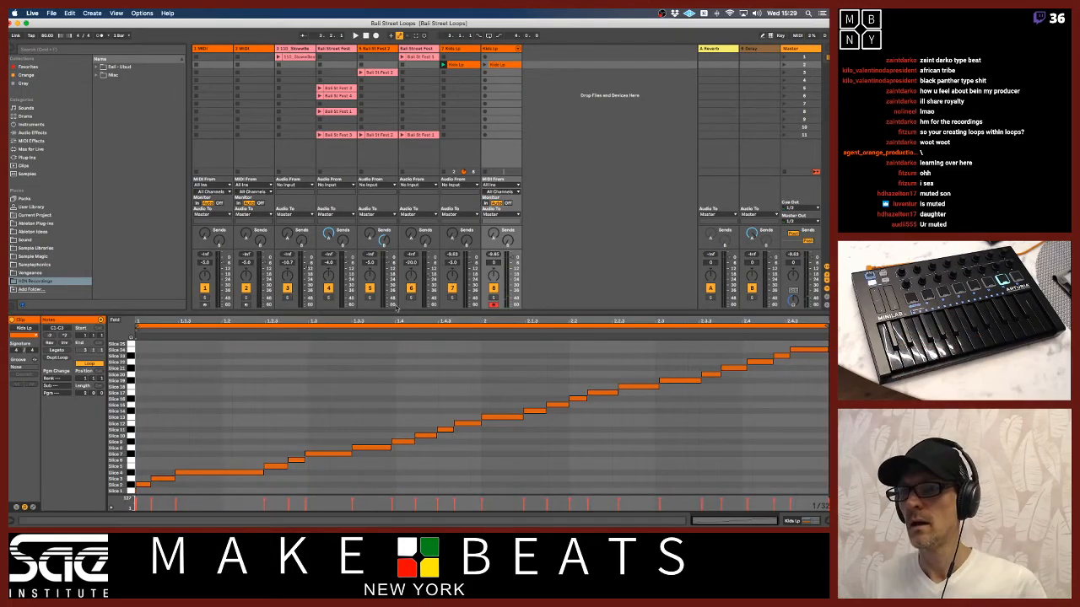
click(484, 65)
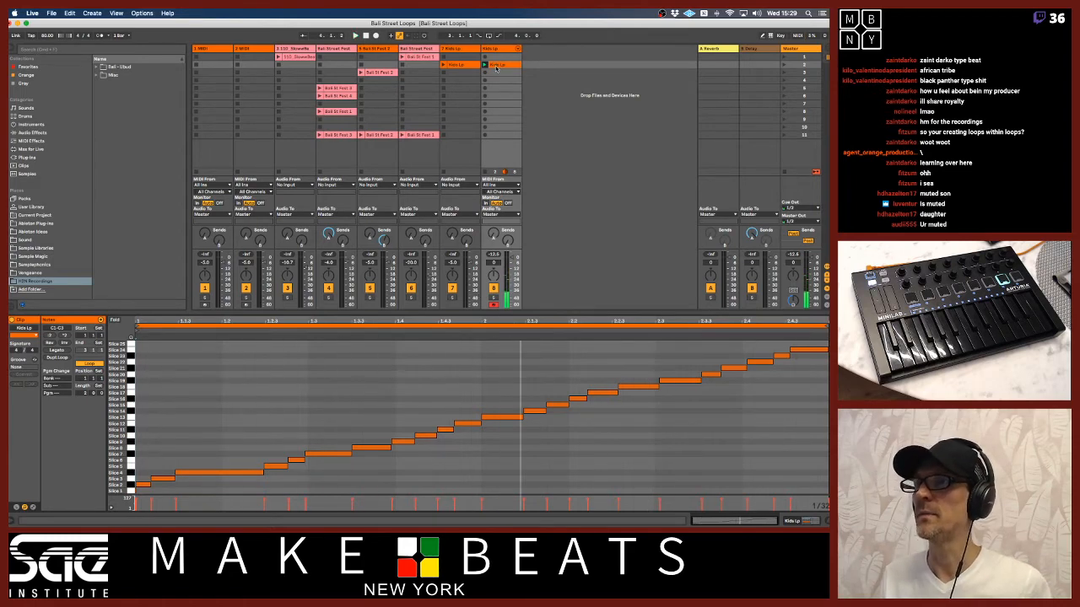
key(space)
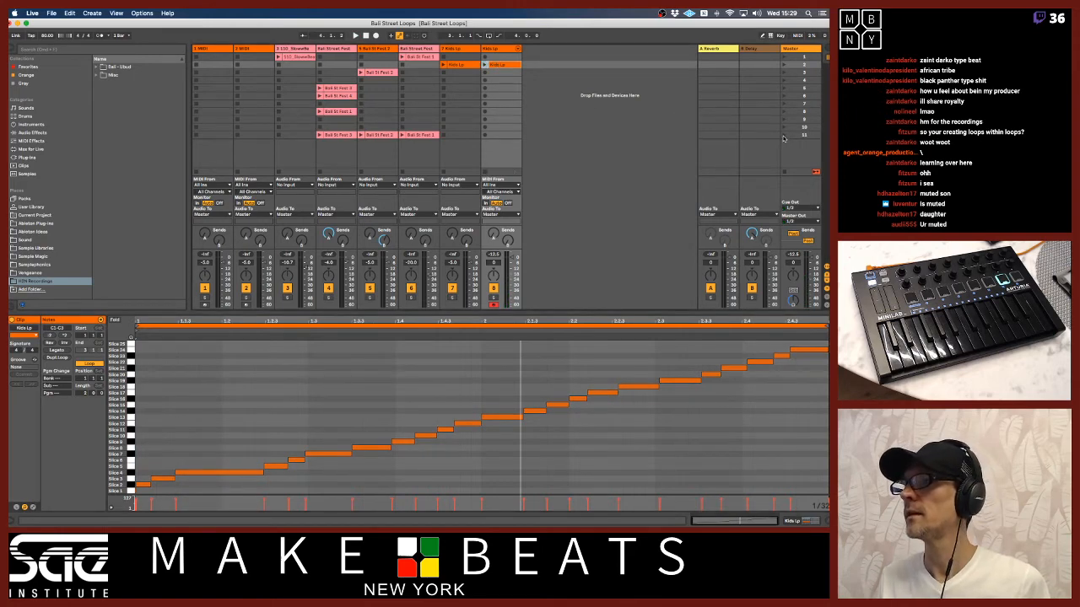
- Launch scene 11 together with the beat loop on track 3 and raise that track's volume
key(space)
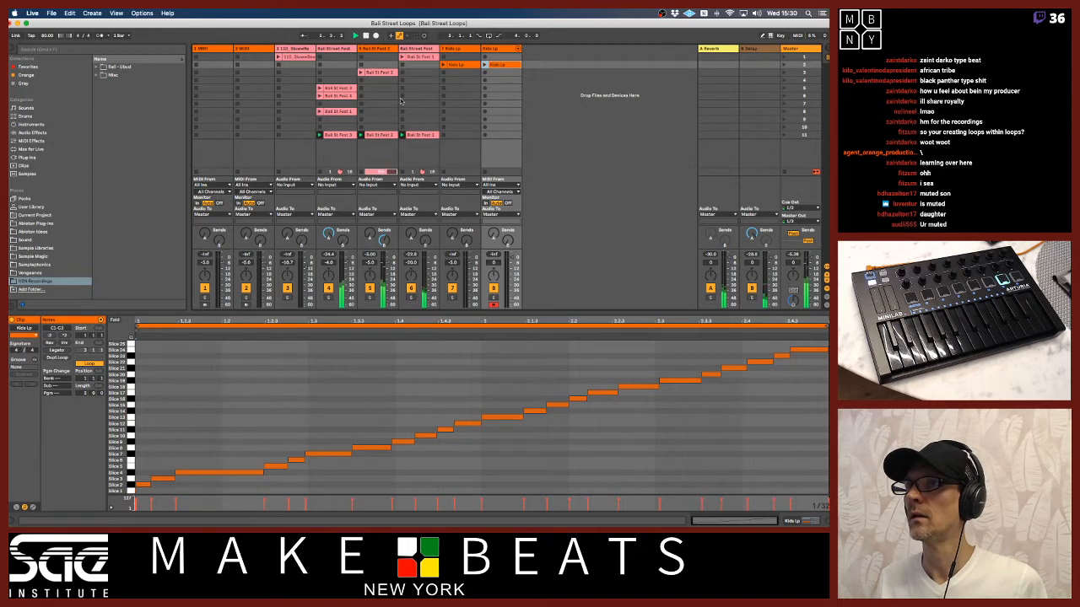
click(306, 59)
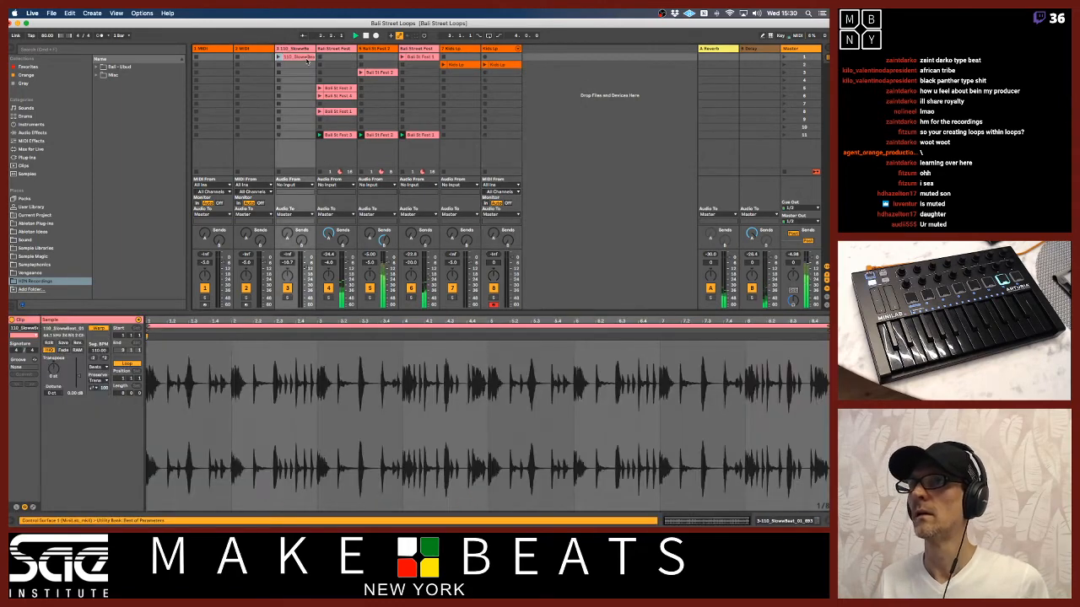
click(279, 58)
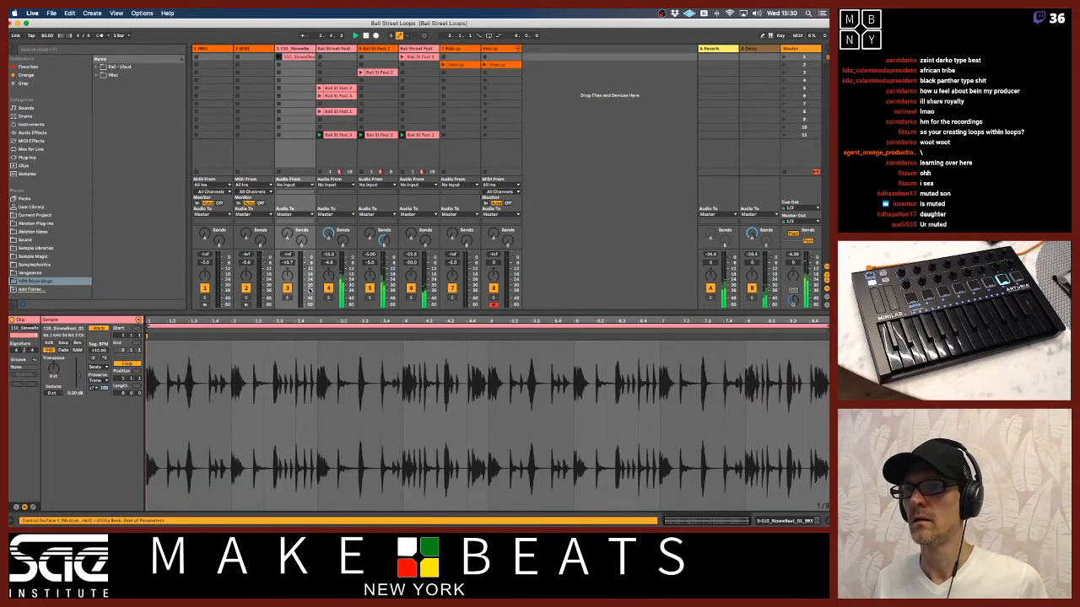
drag(310, 287, 302, 263)
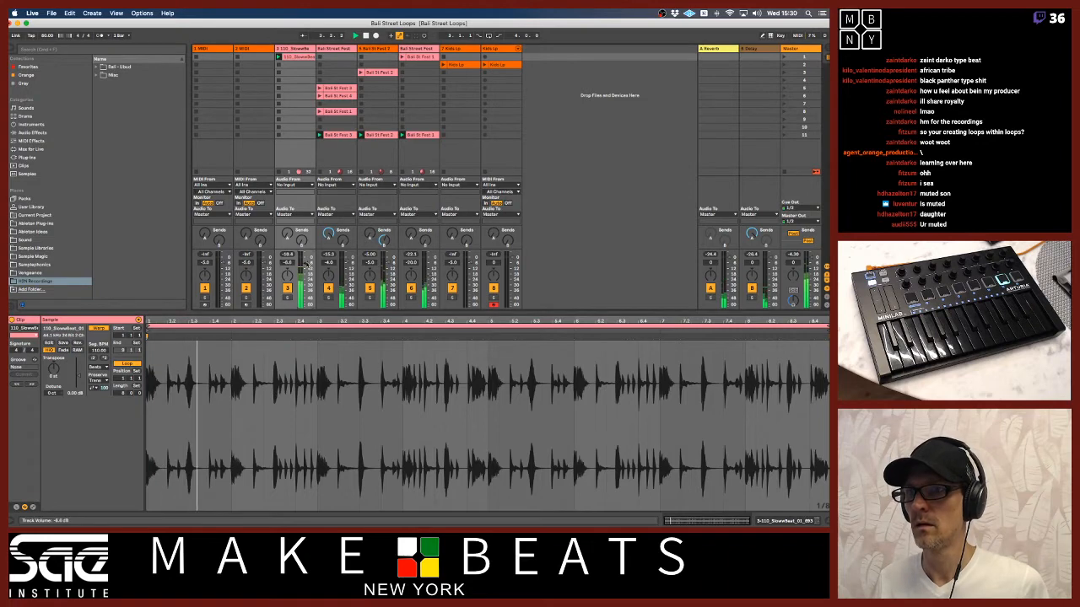
- Compare the Complex and Complex Pro warp modes on the track 3 beat loop and settle on Complex
click(102, 365)
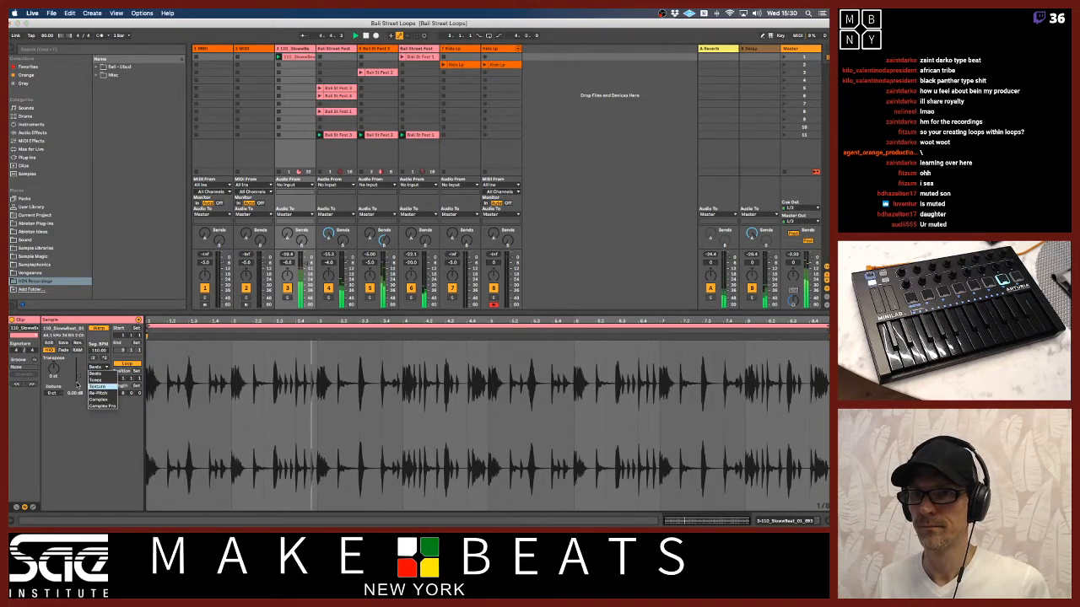
click(76, 386)
click(98, 367)
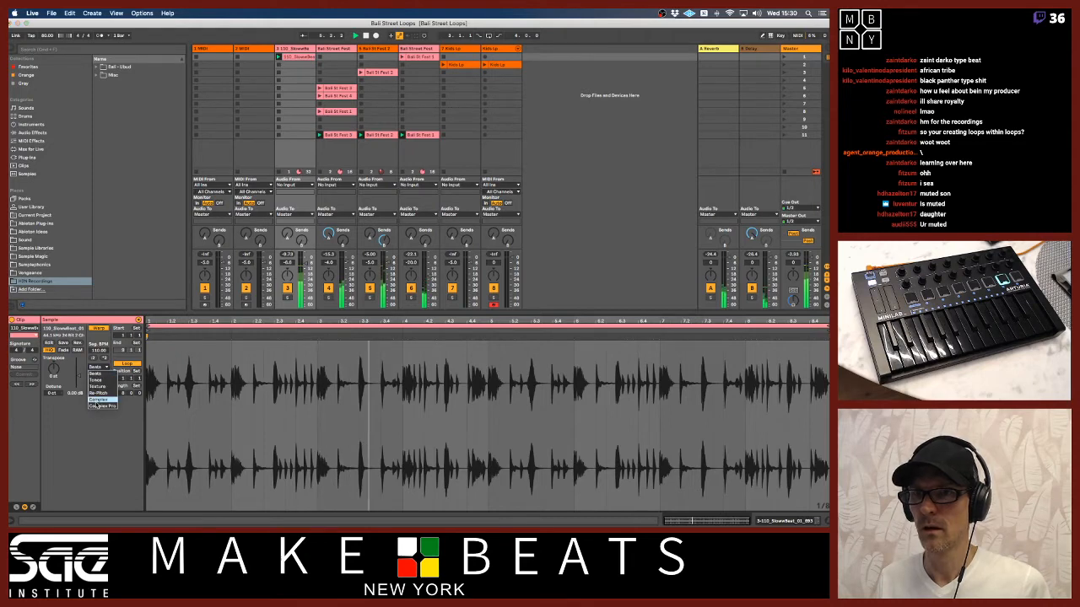
click(98, 400)
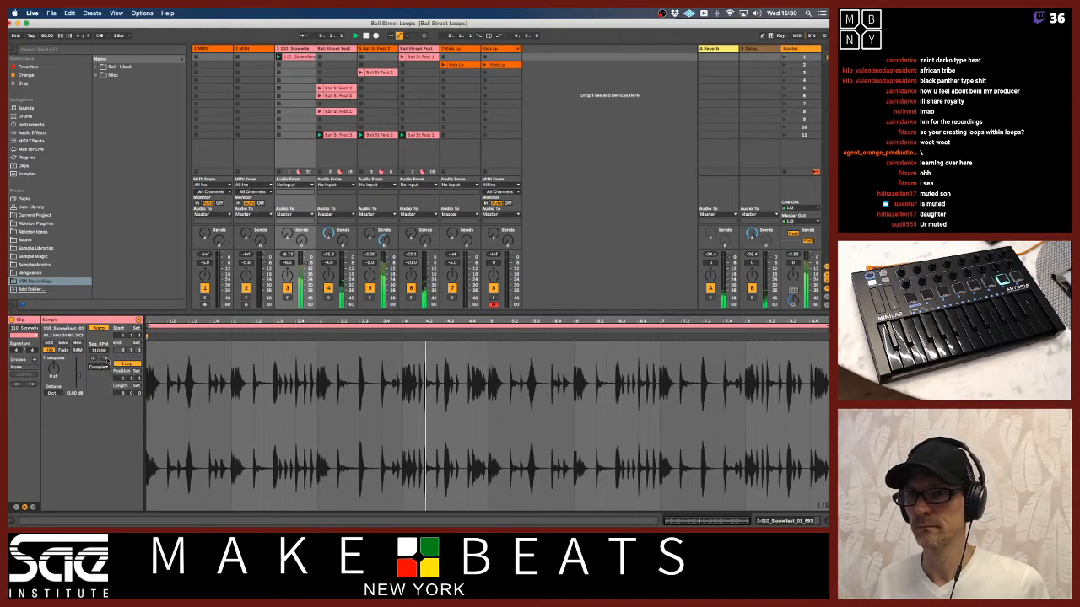
click(99, 367)
click(99, 408)
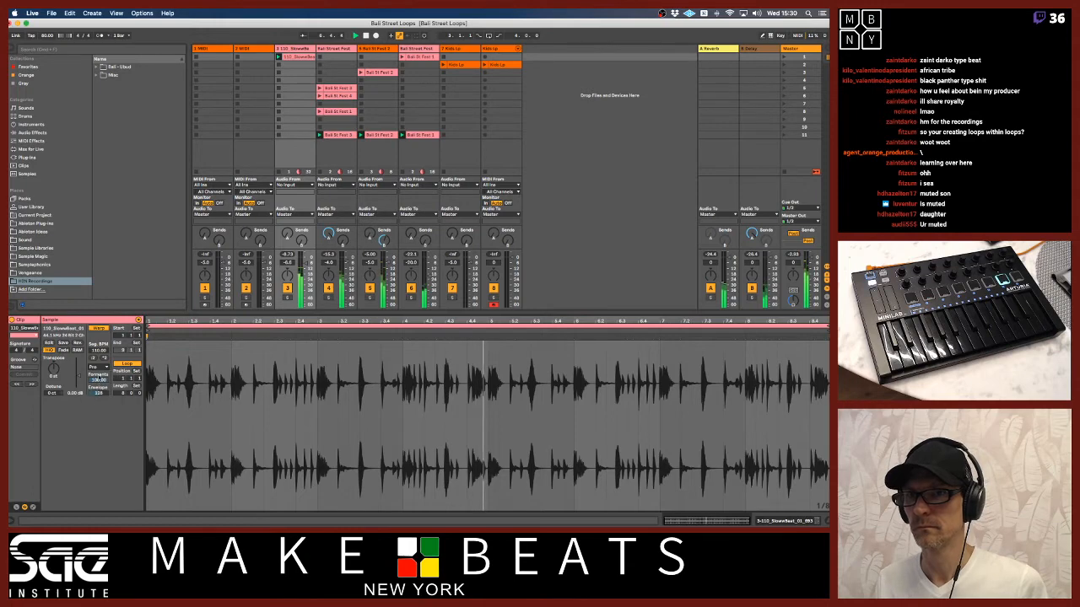
click(98, 367)
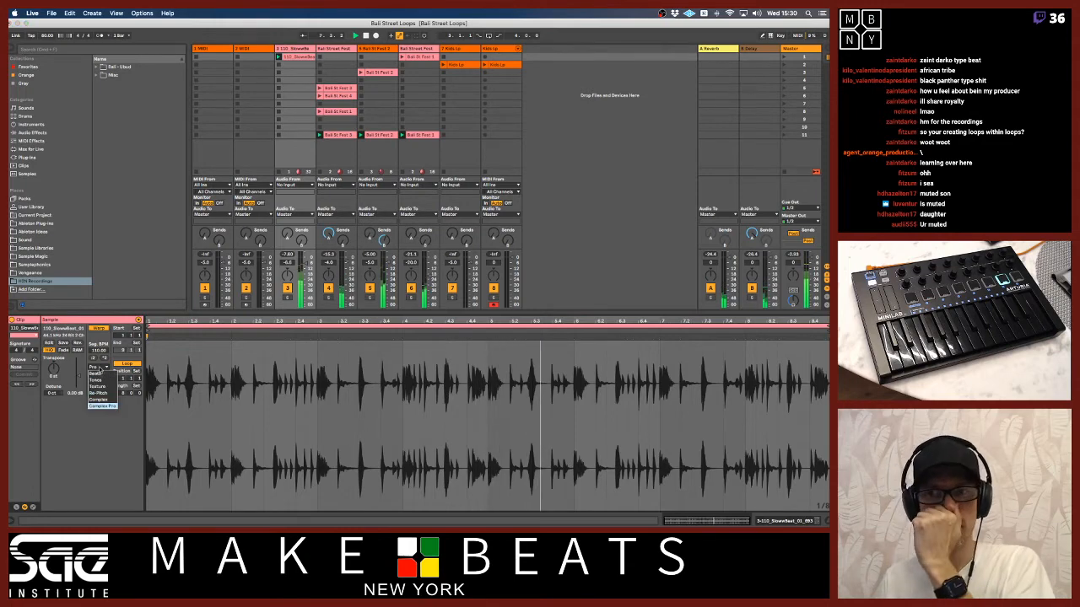
click(98, 400)
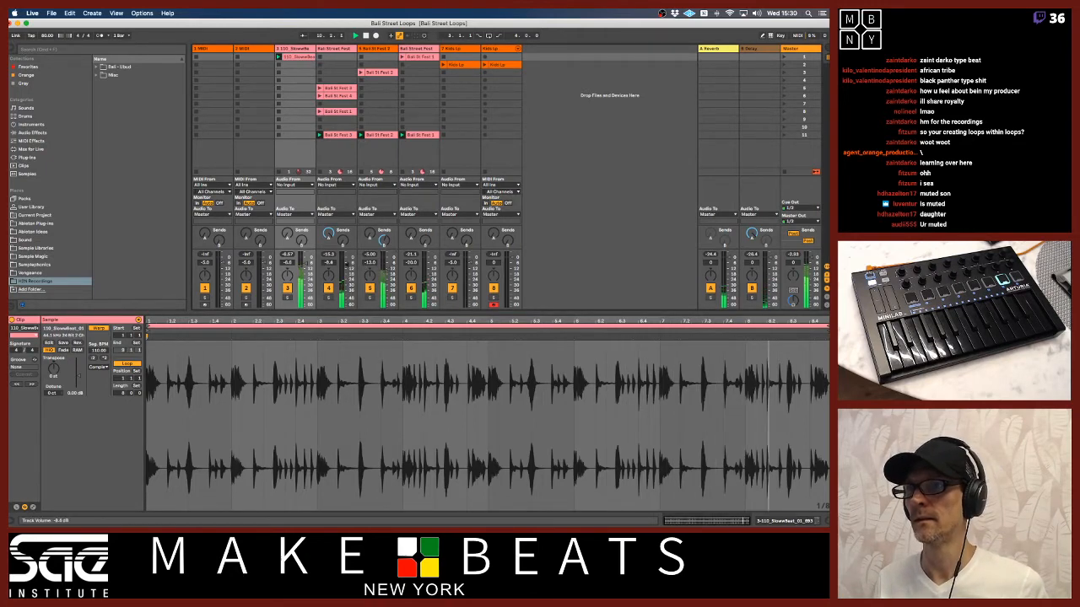
- Record a slice performance into the sliced Kids Lp track's slot 5, start its loop at bar 9 and play it
click(485, 88)
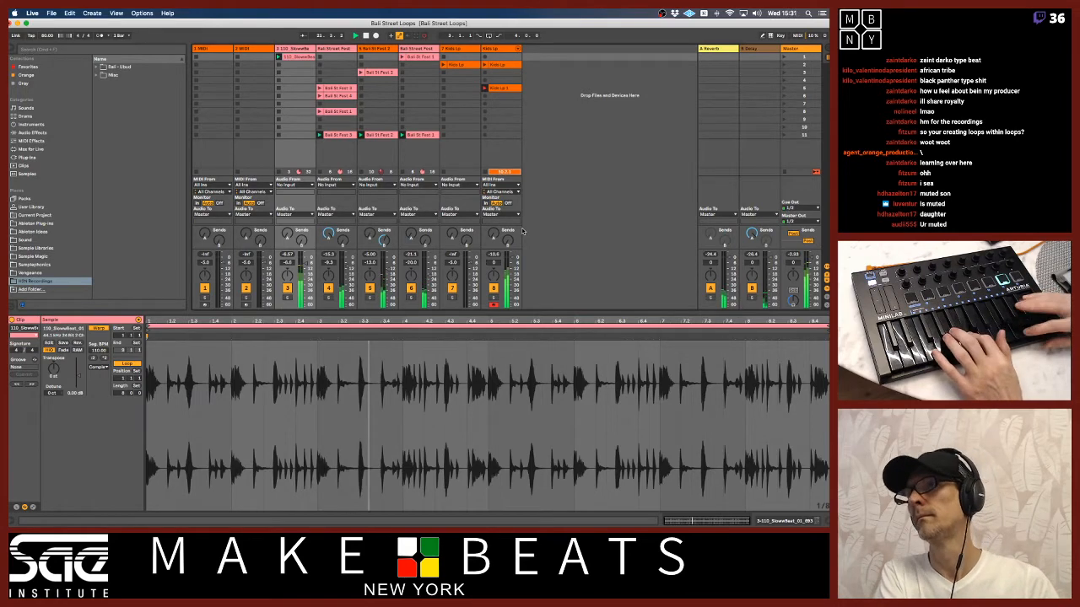
key(space)
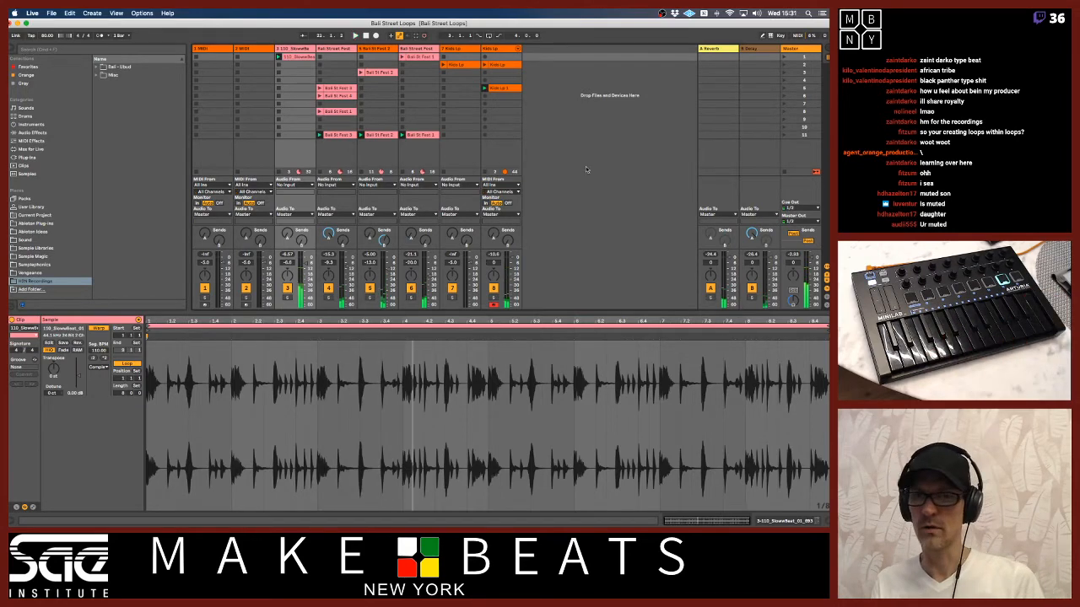
click(500, 90)
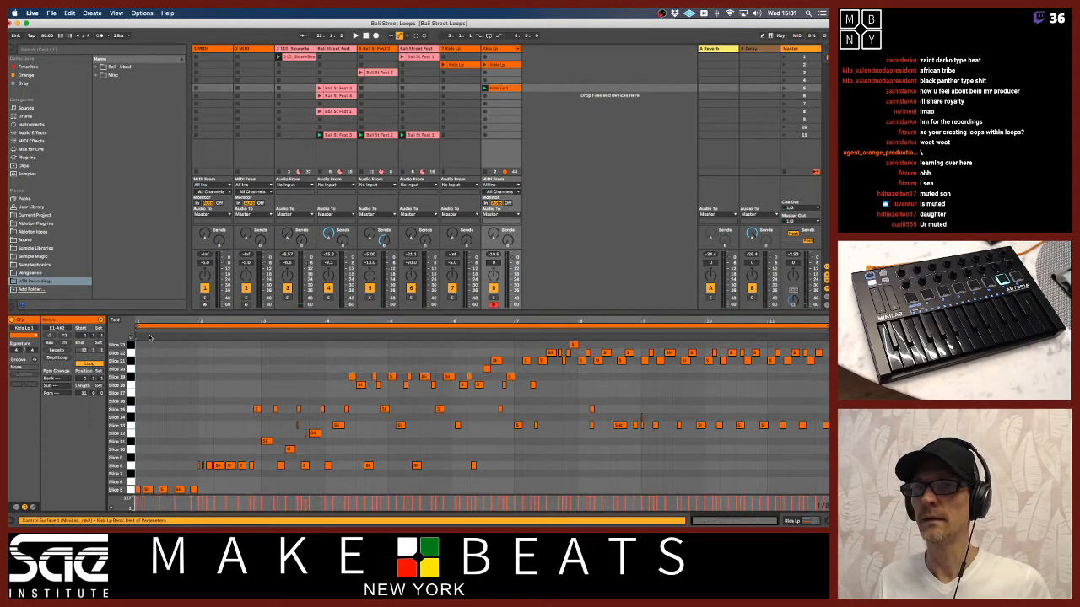
drag(138, 326, 642, 326)
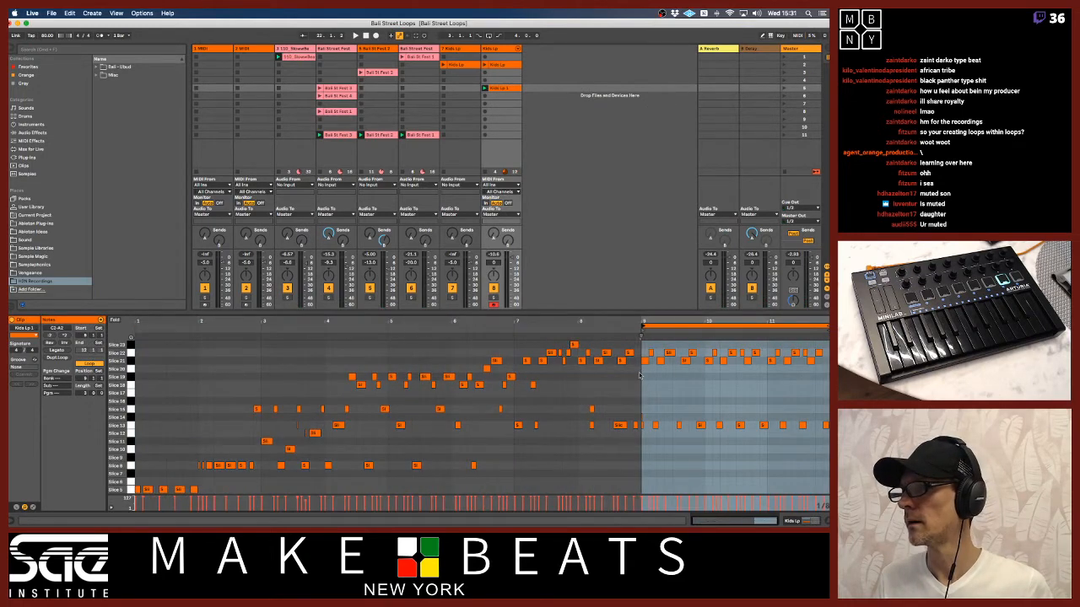
click(357, 36)
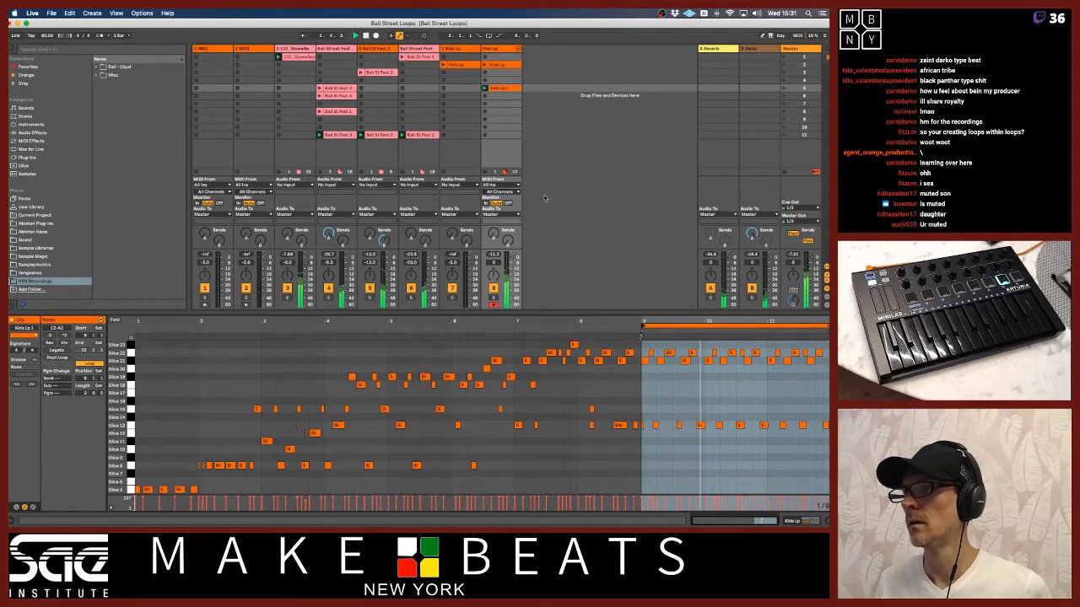
- Move the recorded Kids Lp clip to scene 11 and capture all playing clips into a new scene below it
drag(507, 89, 508, 136)
click(814, 135)
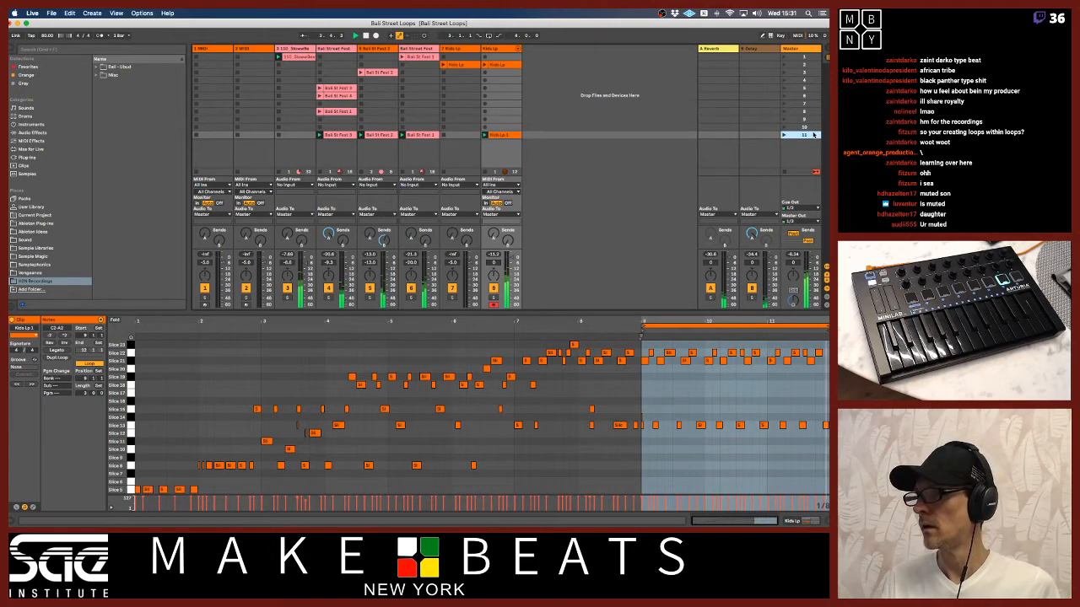
key(super+shift+i)
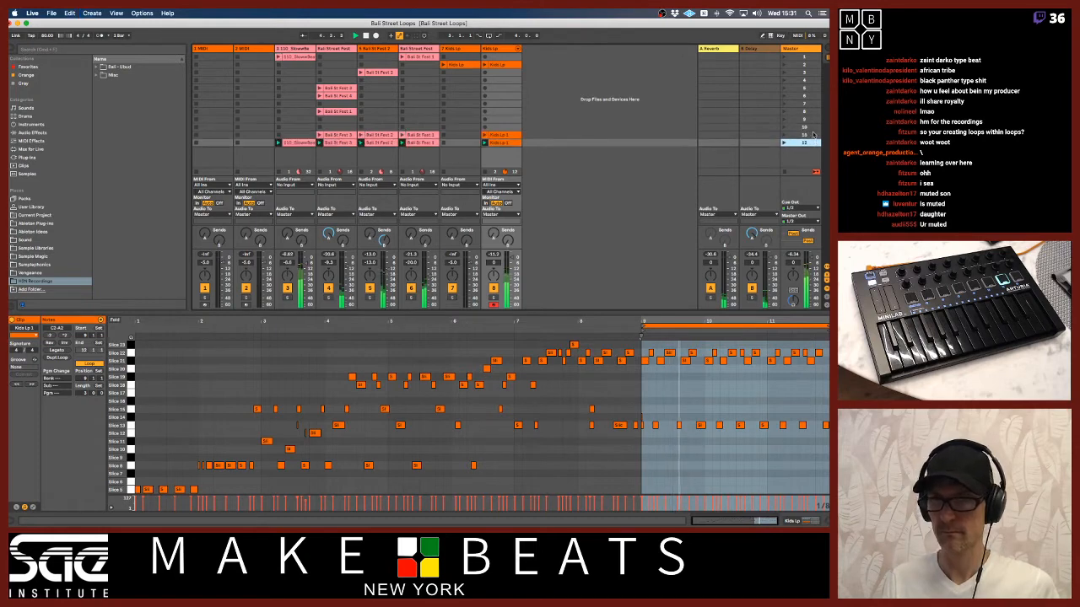
- Set the loop length of the new scene's Kids Lp clip to 2 bars and stop playback
click(84, 394)
text(2)
key(Return)
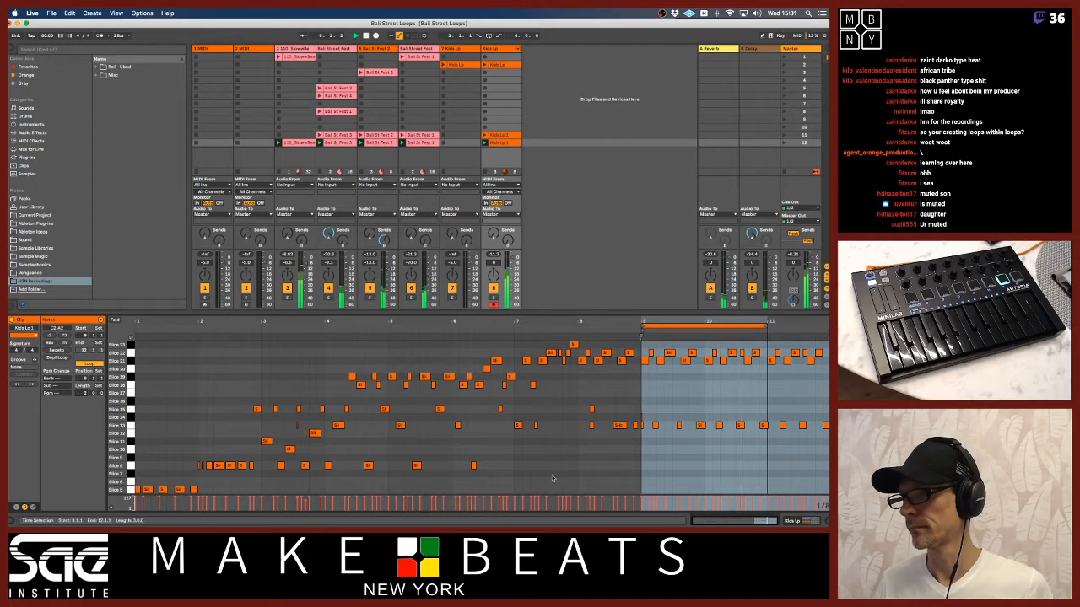
click(635, 418)
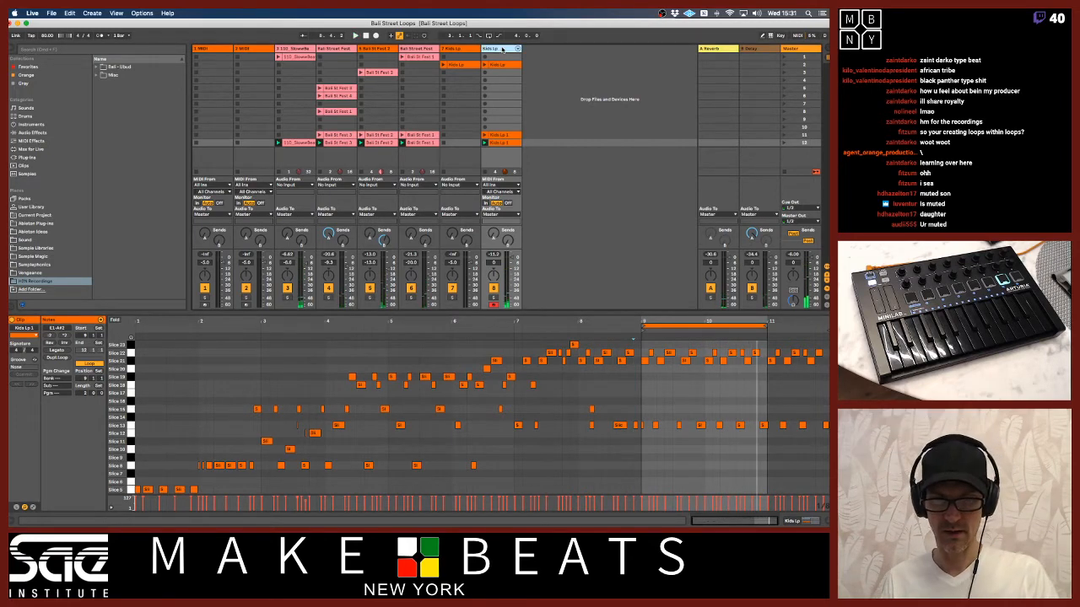
- Insert a new MIDI track and place it directly before the beat loop track
key(super+shift+t)
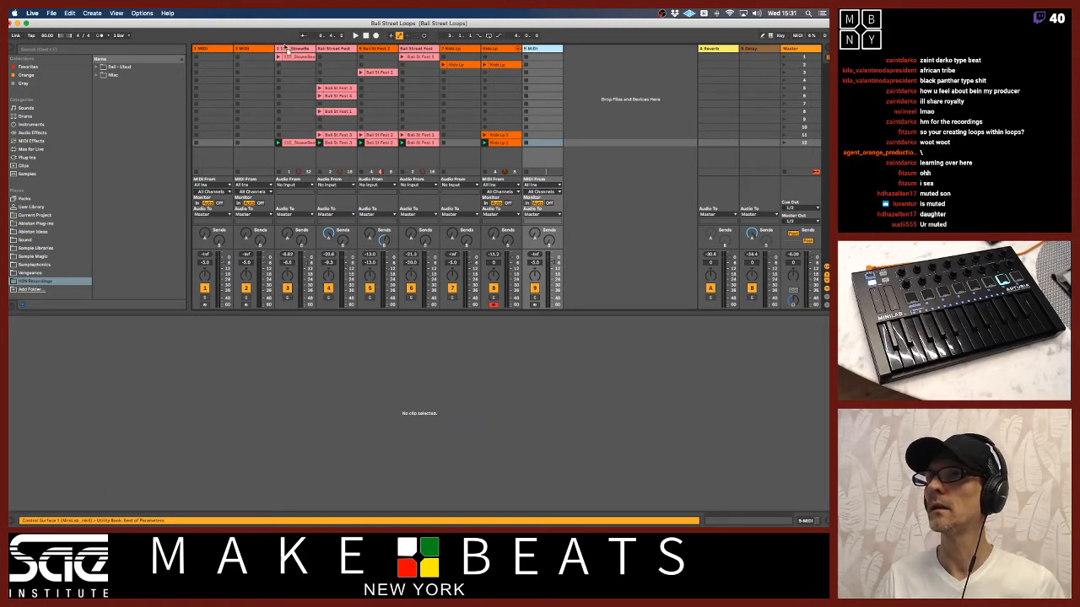
drag(285, 48, 283, 48)
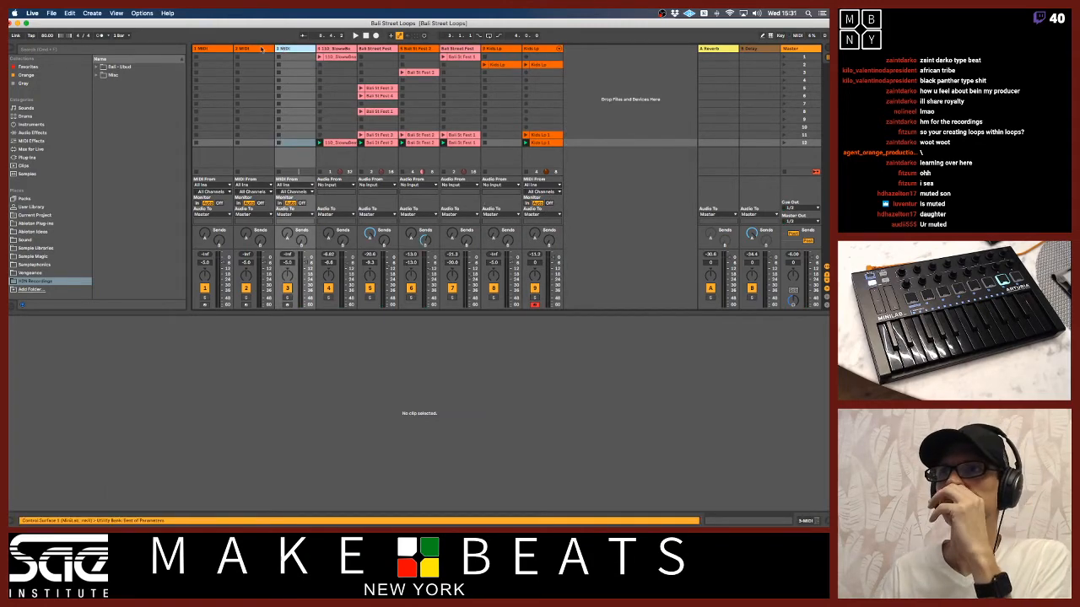
- Delete the second and third MIDI tracks
click(259, 48)
click(305, 48)
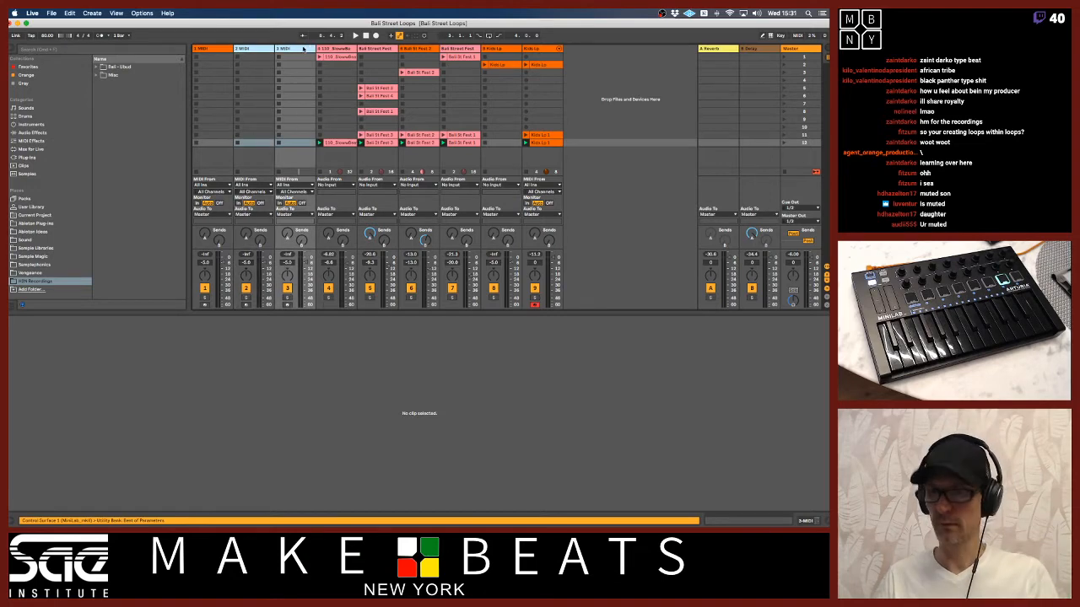
key(Delete)
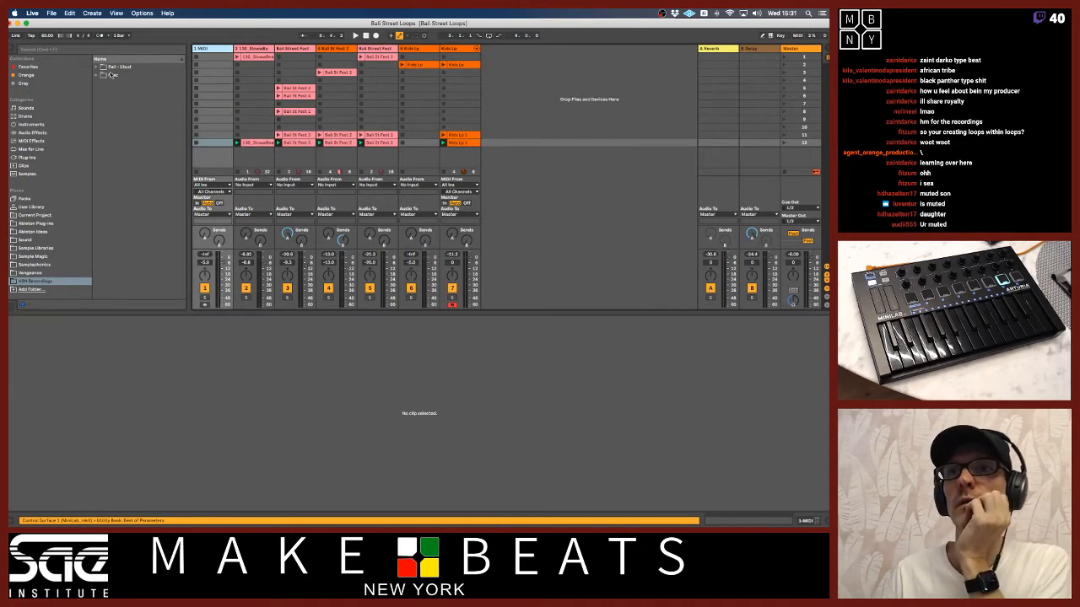
- Load the 808 Core Kit drum rack onto the empty first MIDI track
click(38, 115)
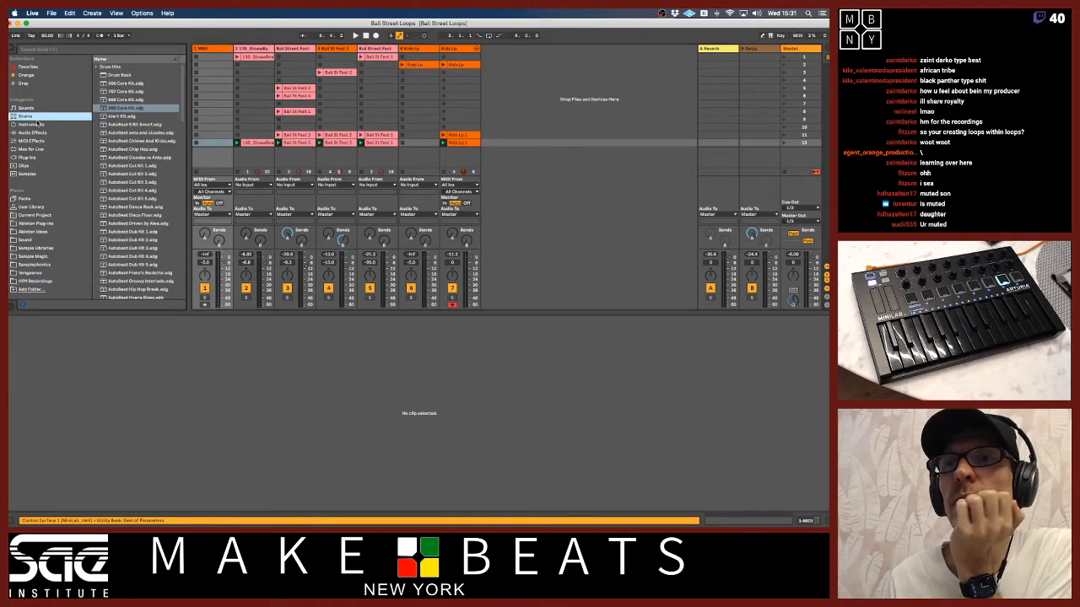
click(126, 100)
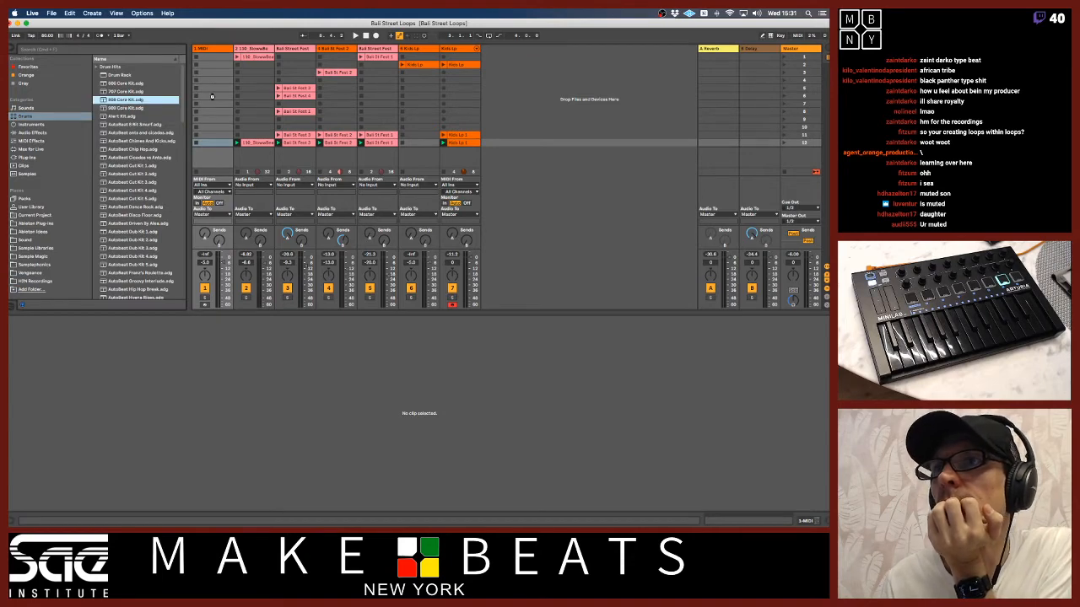
drag(212, 96, 214, 99)
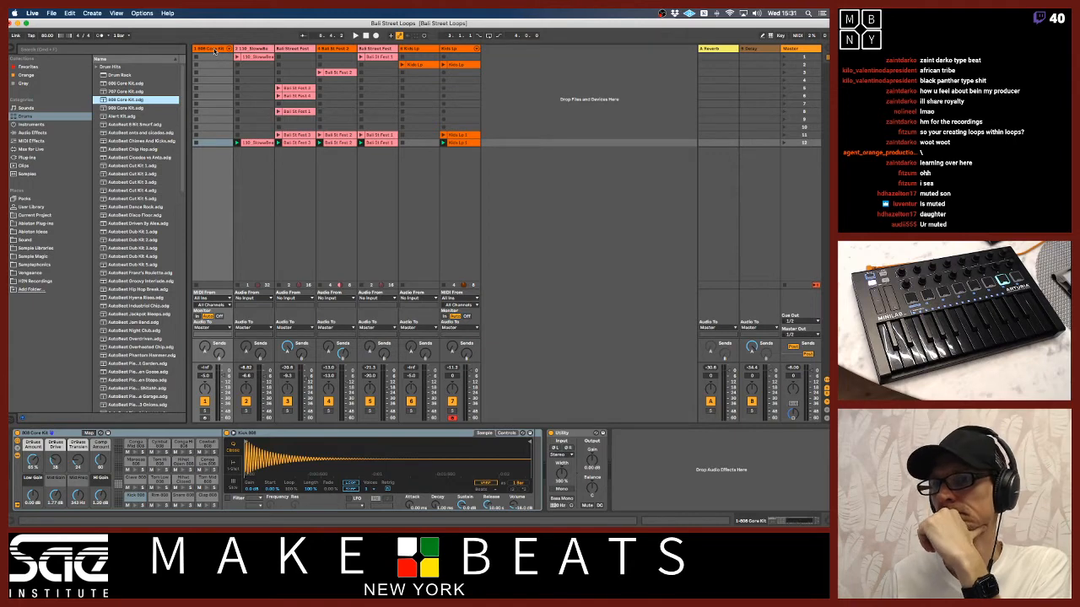
- Arm the 808 Core Kit track and record a kick and snare pattern into its scene 12 slot
click(215, 50)
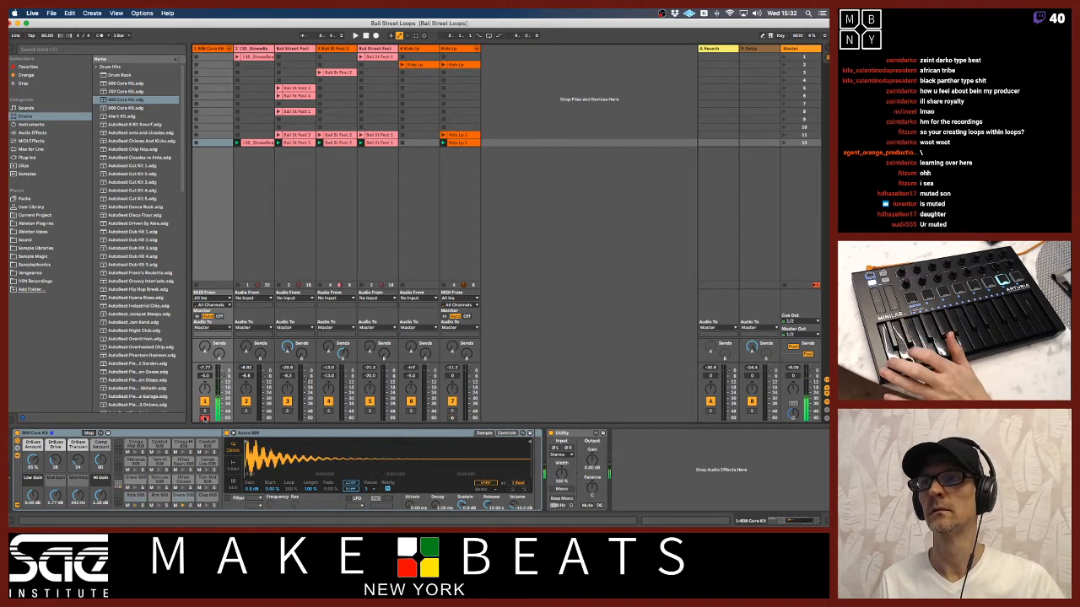
click(213, 145)
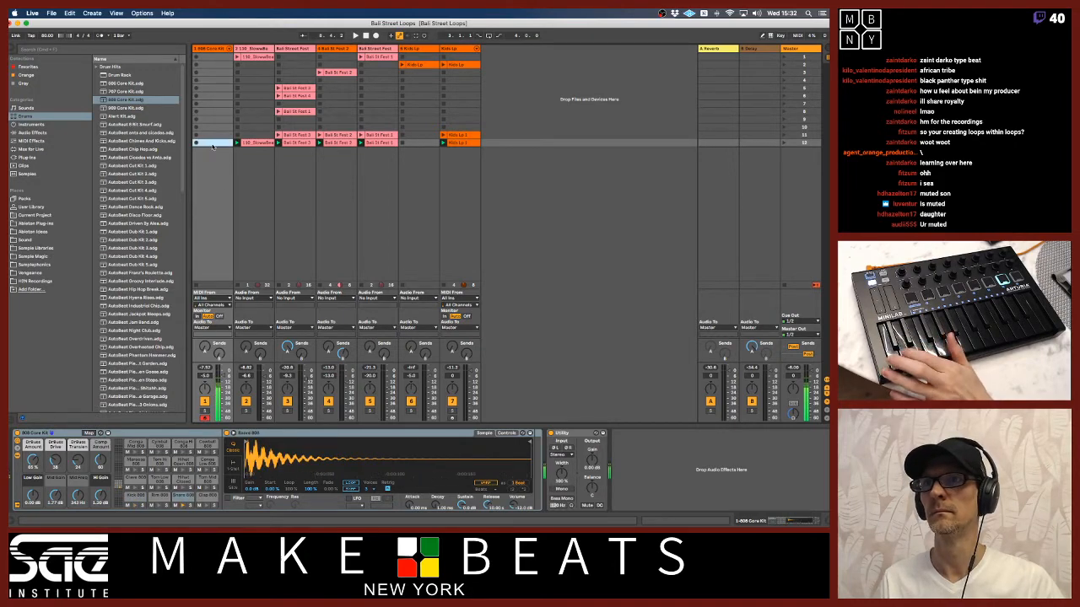
click(196, 143)
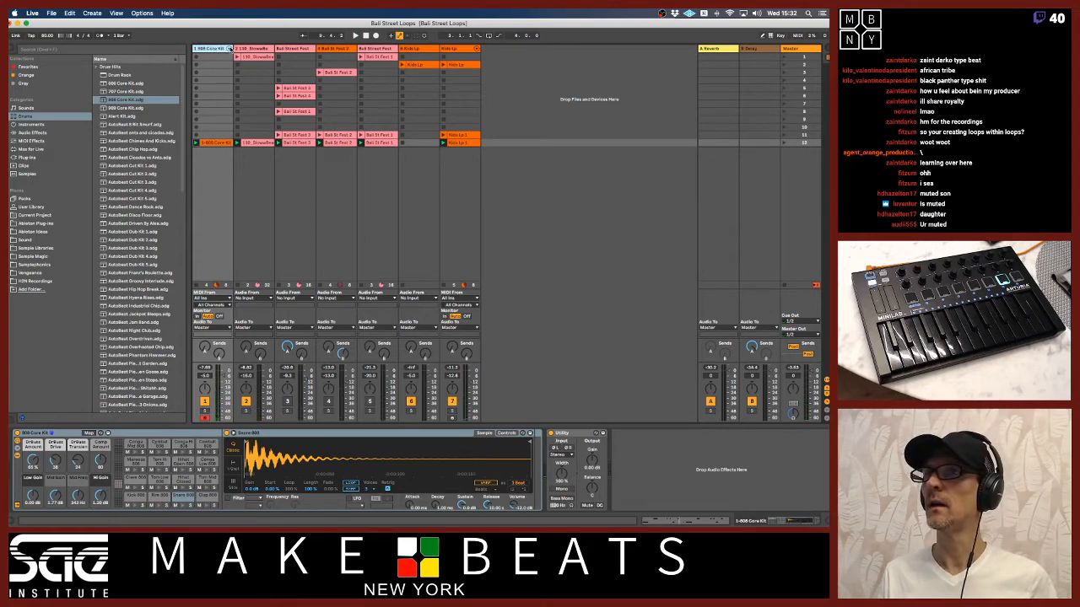
- Unfold the 808 Core Kit track into its chains and extract the Kick 808 chain to its own track
click(229, 49)
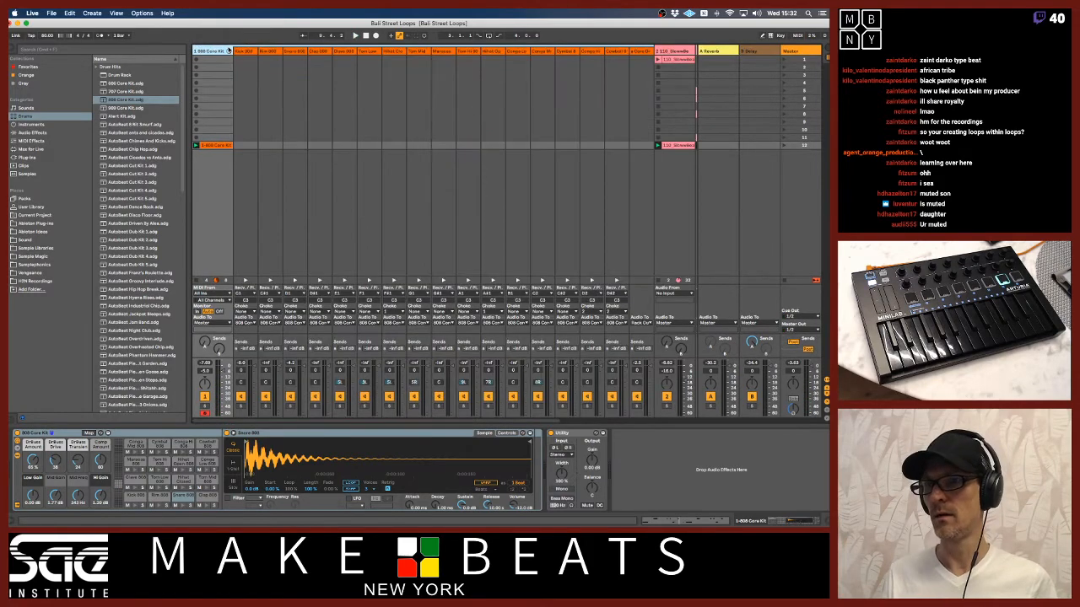
key(space)
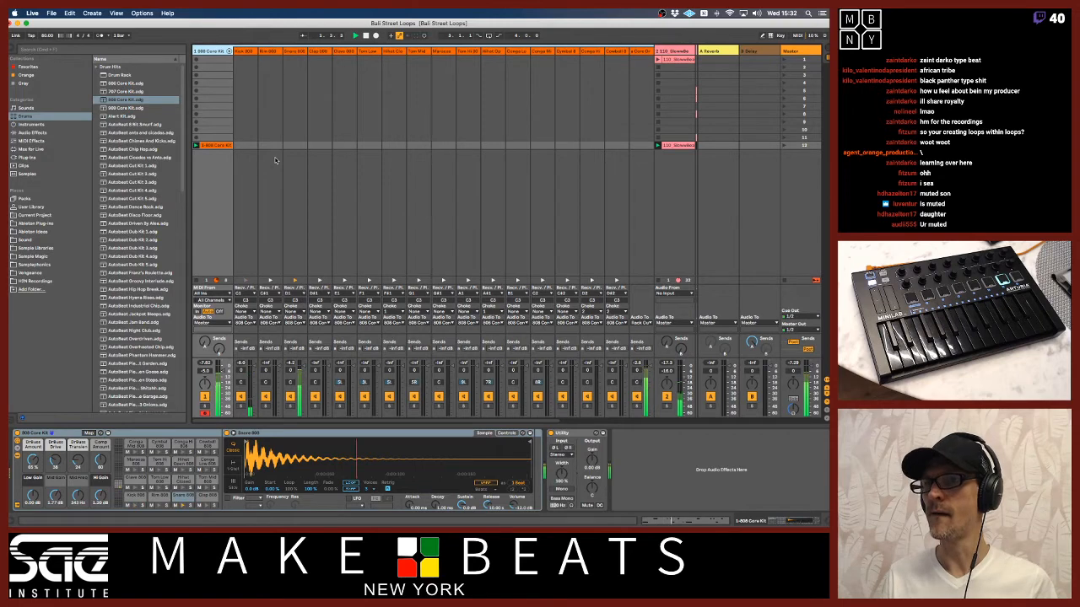
right_click(248, 52)
click(268, 90)
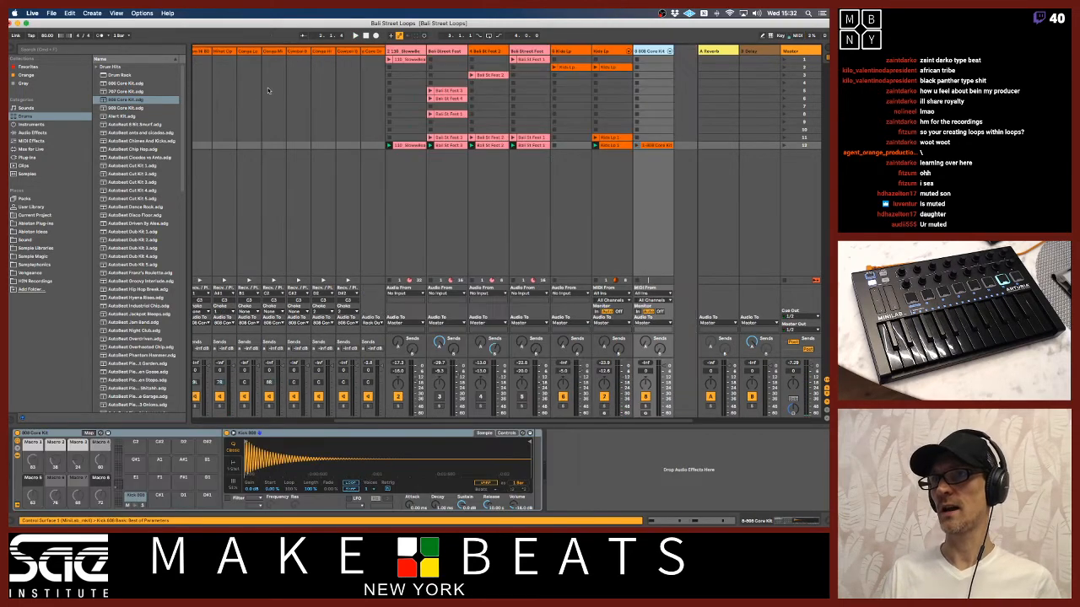
- Extract the Snare 808 and Clap 808 chains of the drum kit to their own tracks
scroll(274, 116, left, 10)
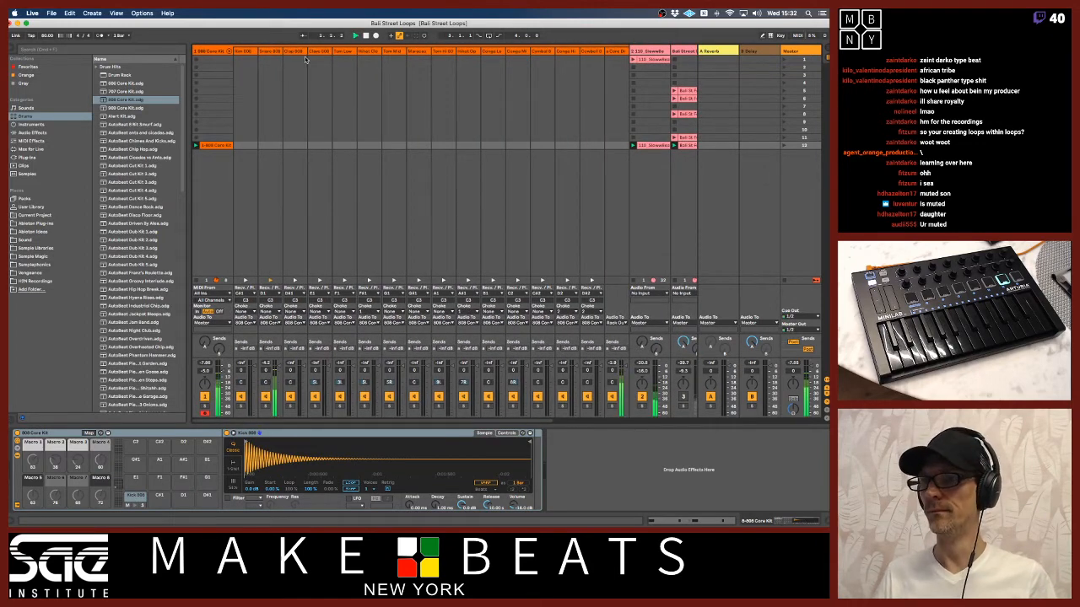
right_click(272, 51)
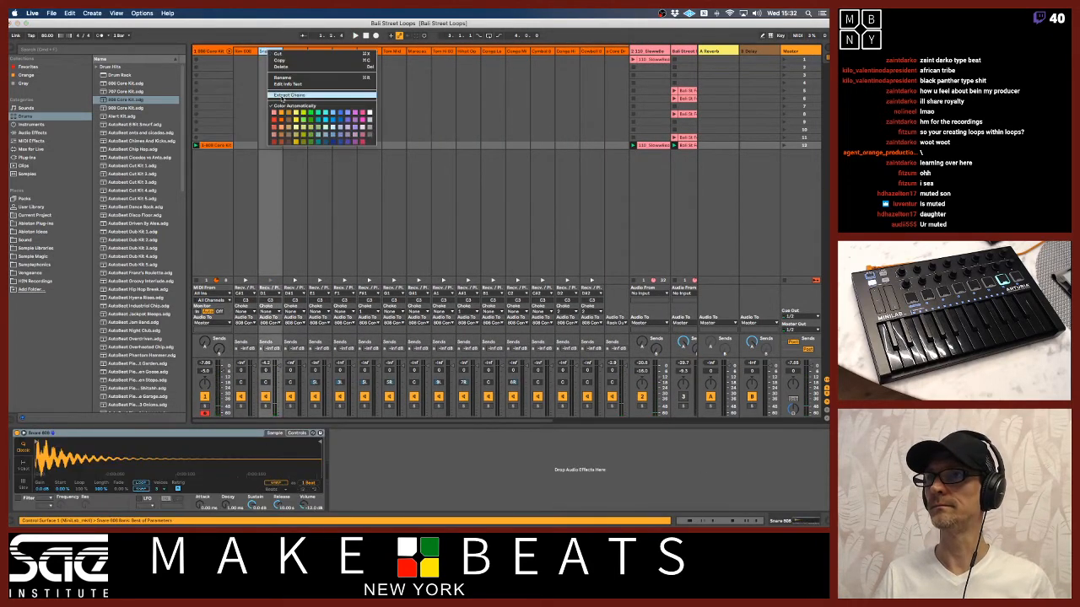
click(283, 95)
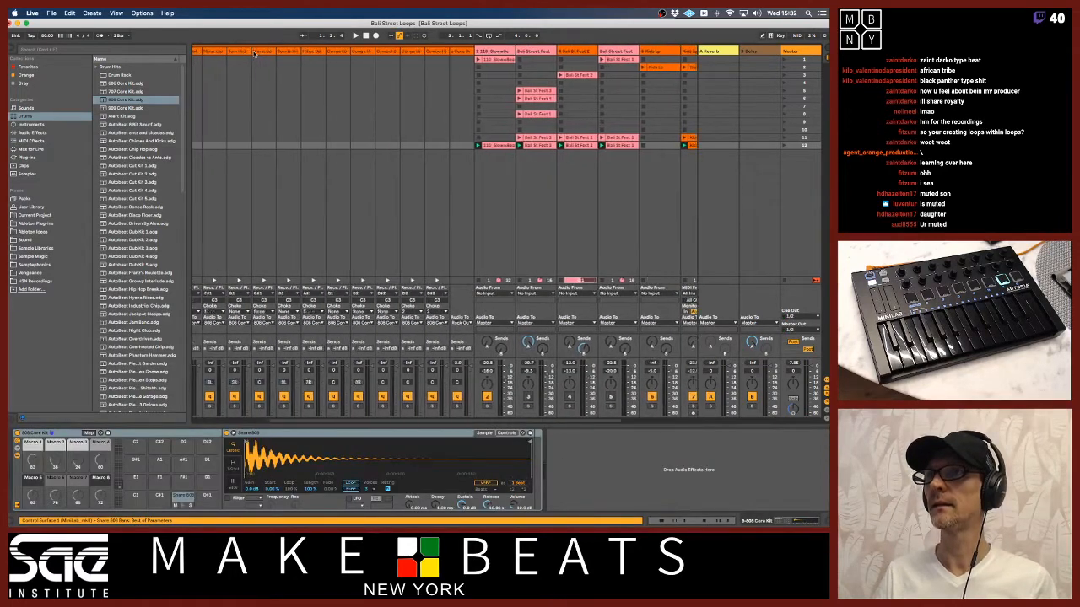
click(265, 52)
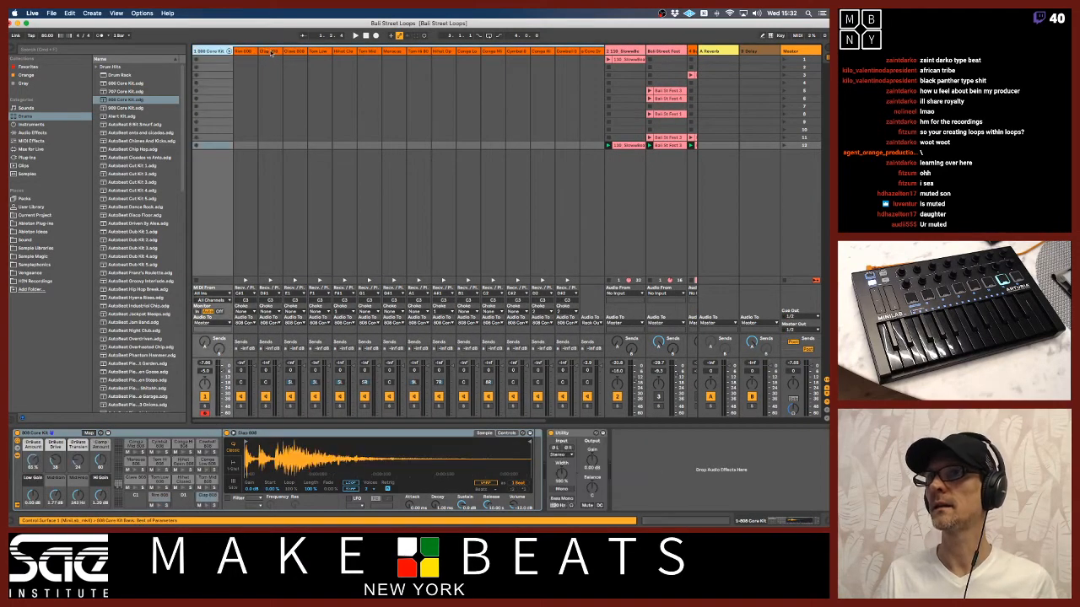
right_click(272, 52)
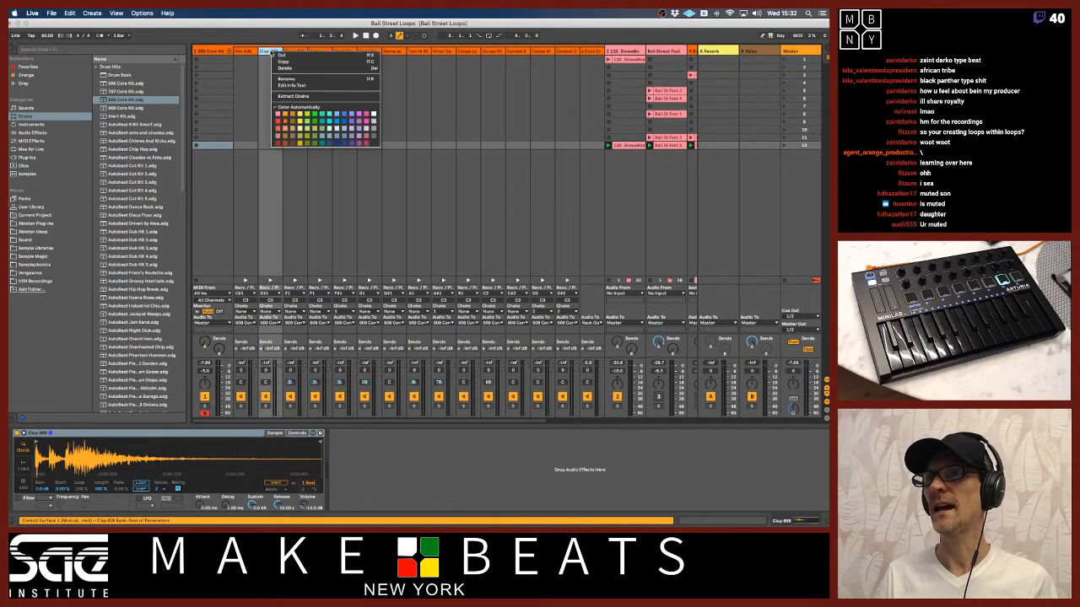
click(291, 97)
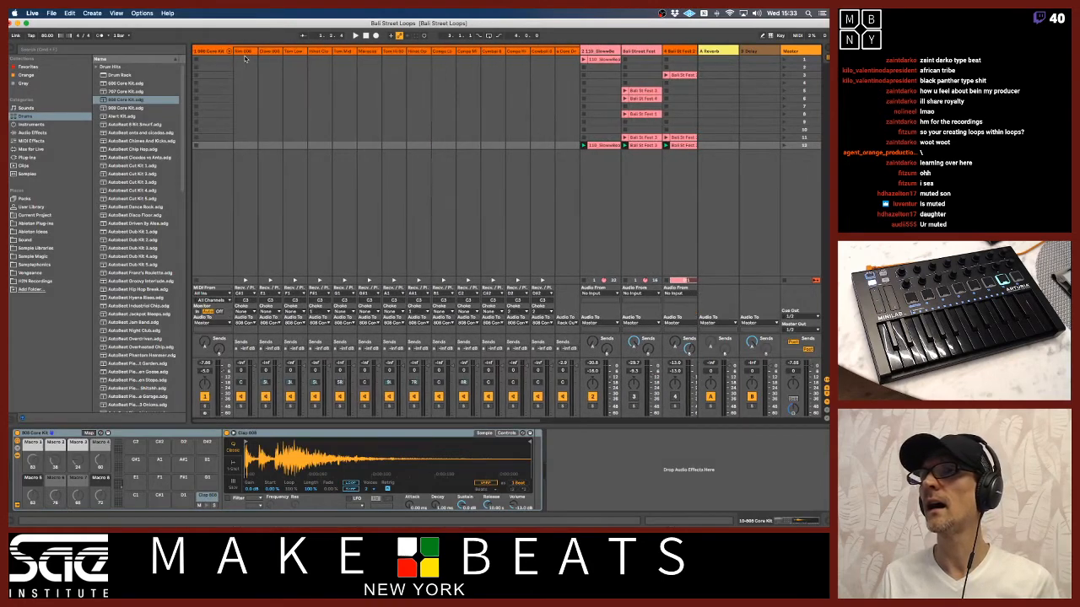
- Fold and arm the 808 Core Kit track, record a Cymbal 808 pattern into its scene 12 slot, and toggle the metronome
click(228, 52)
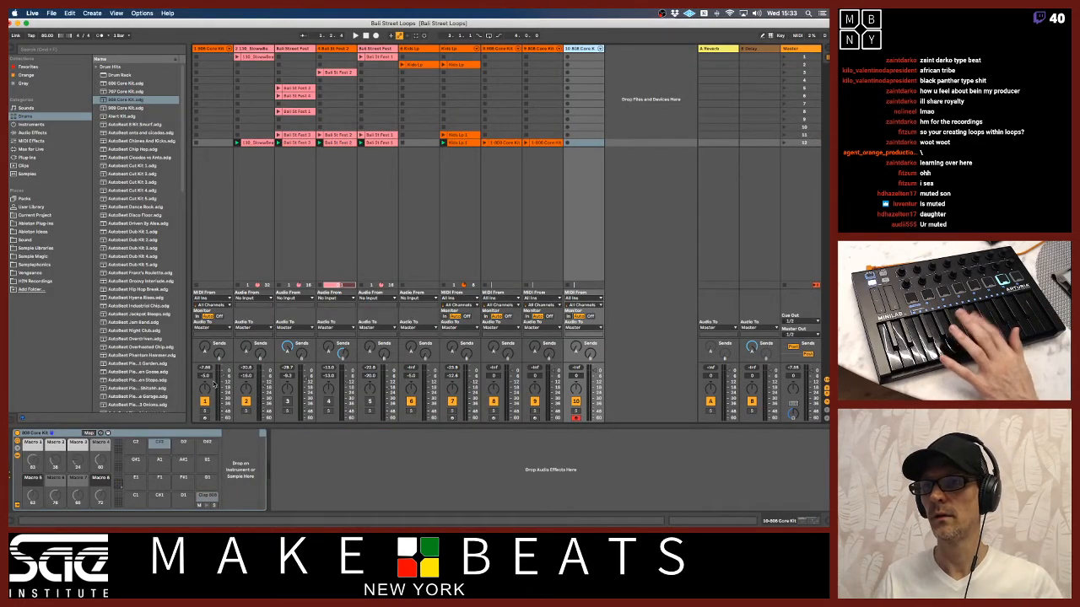
click(208, 393)
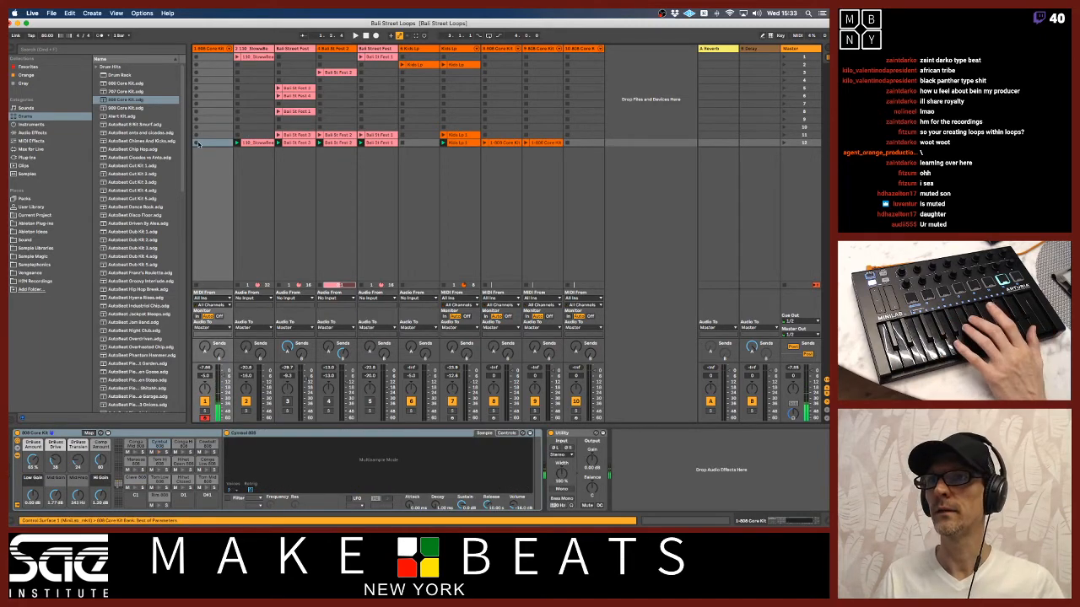
click(197, 143)
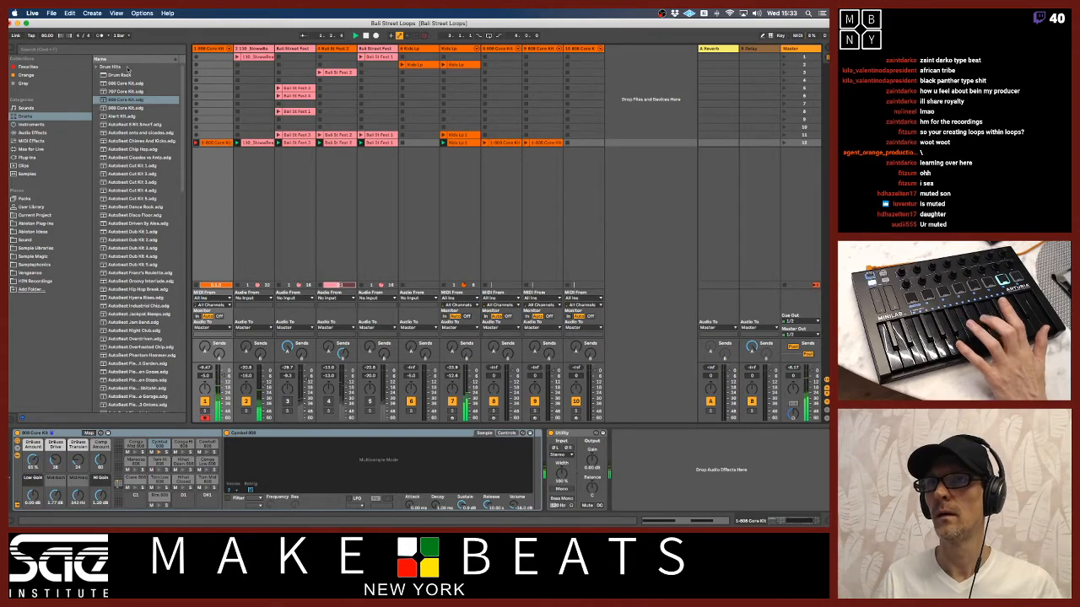
click(100, 36)
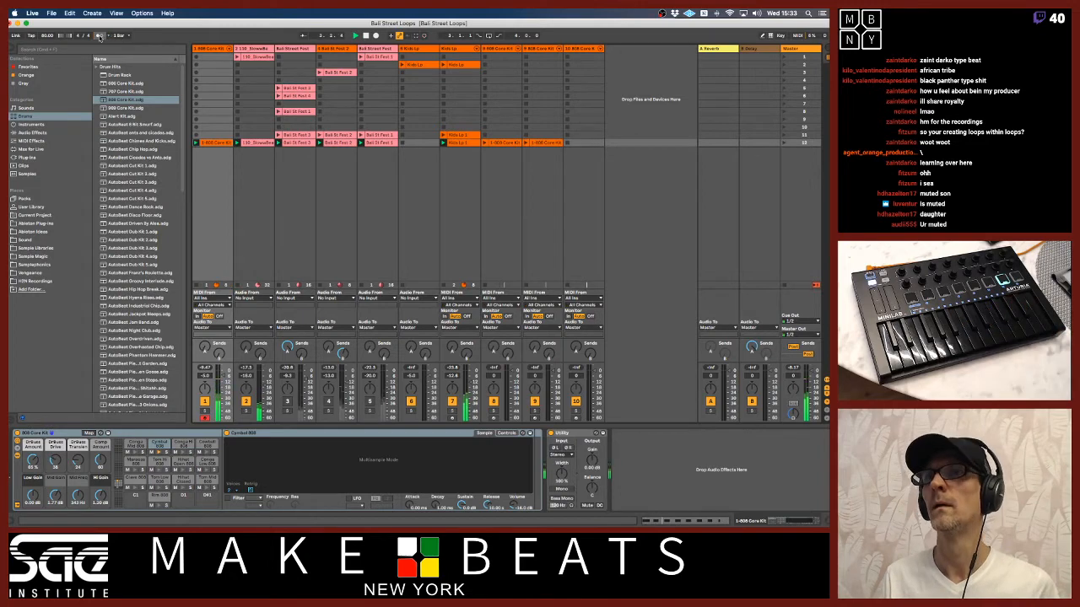
- Open the recorded cymbal clip's notes and extract the Cymbal 808 chain to its own track
double_click(215, 142)
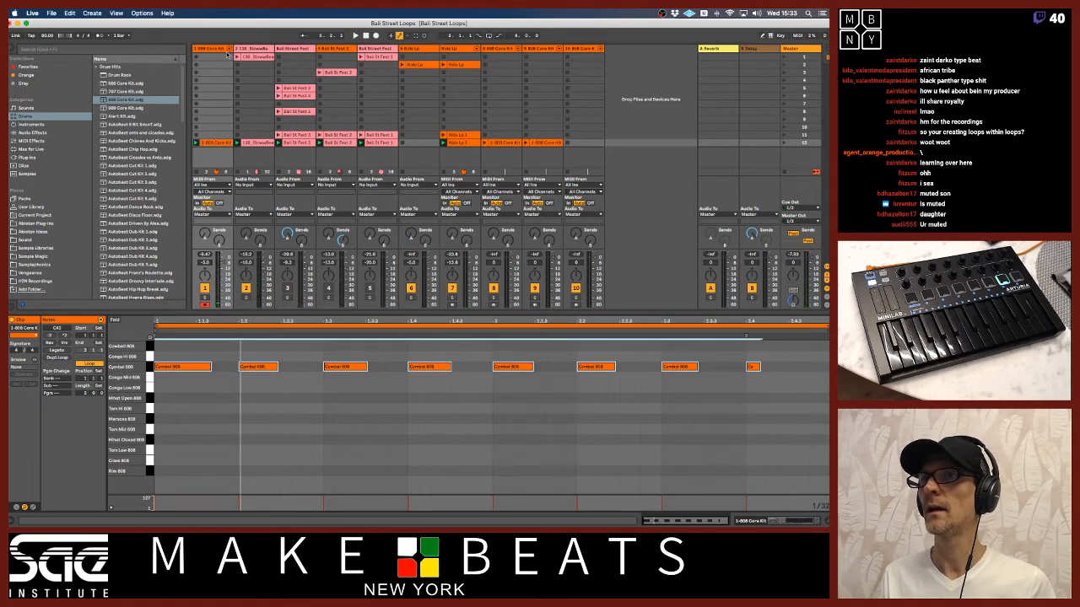
click(229, 53)
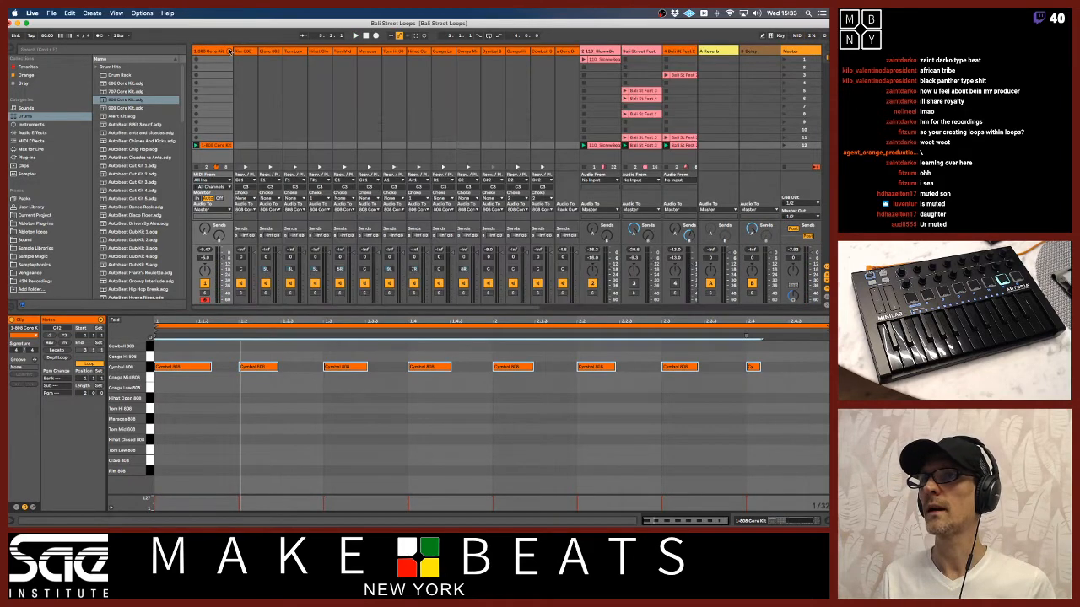
right_click(492, 51)
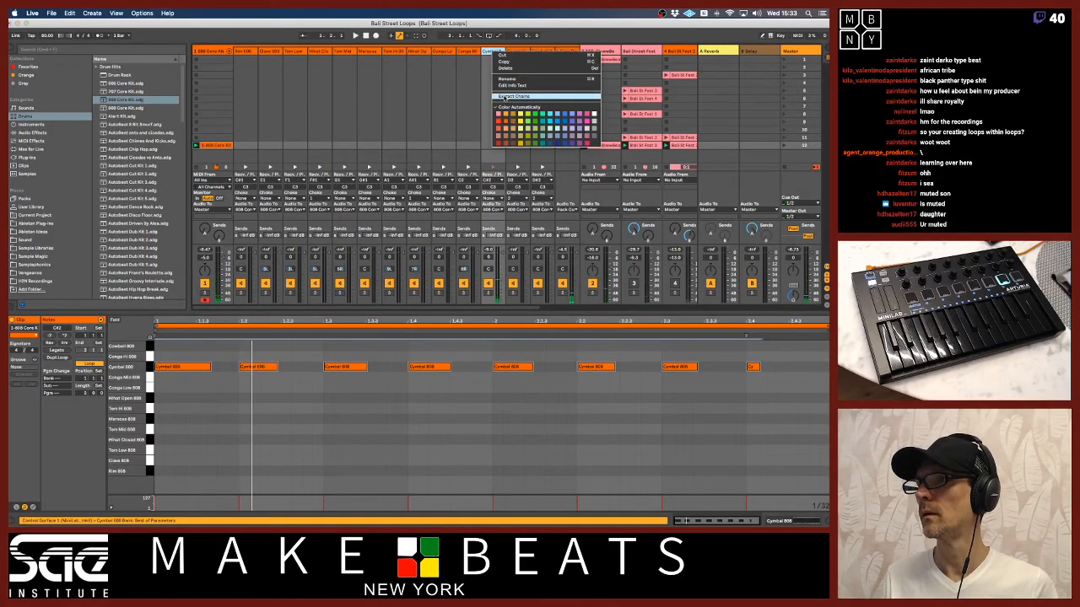
click(504, 97)
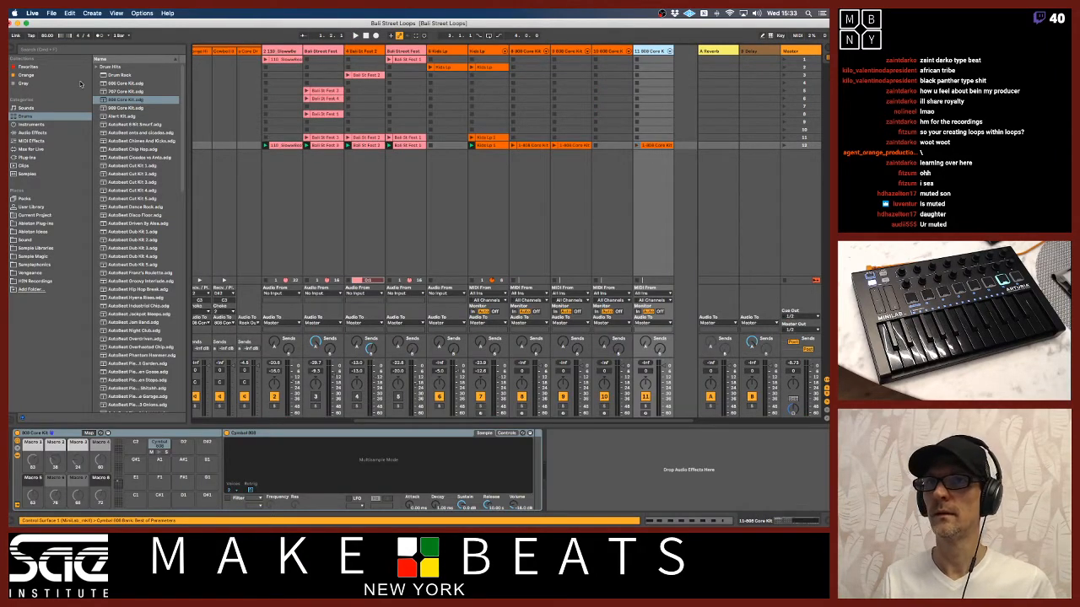
- Delete the original 808 Core Kit track
click(223, 52)
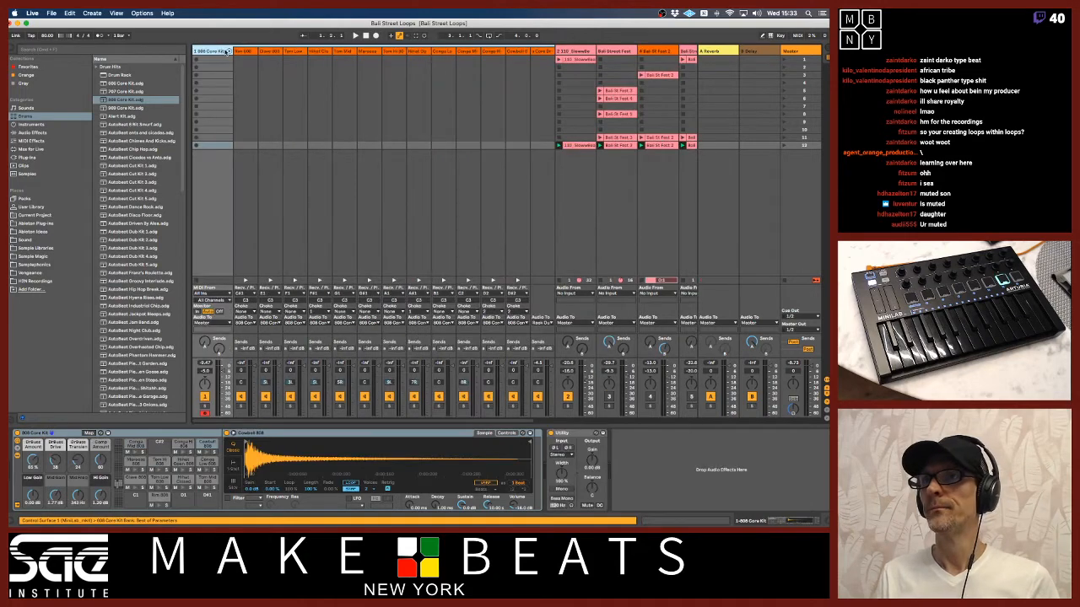
click(227, 50)
key(Delete)
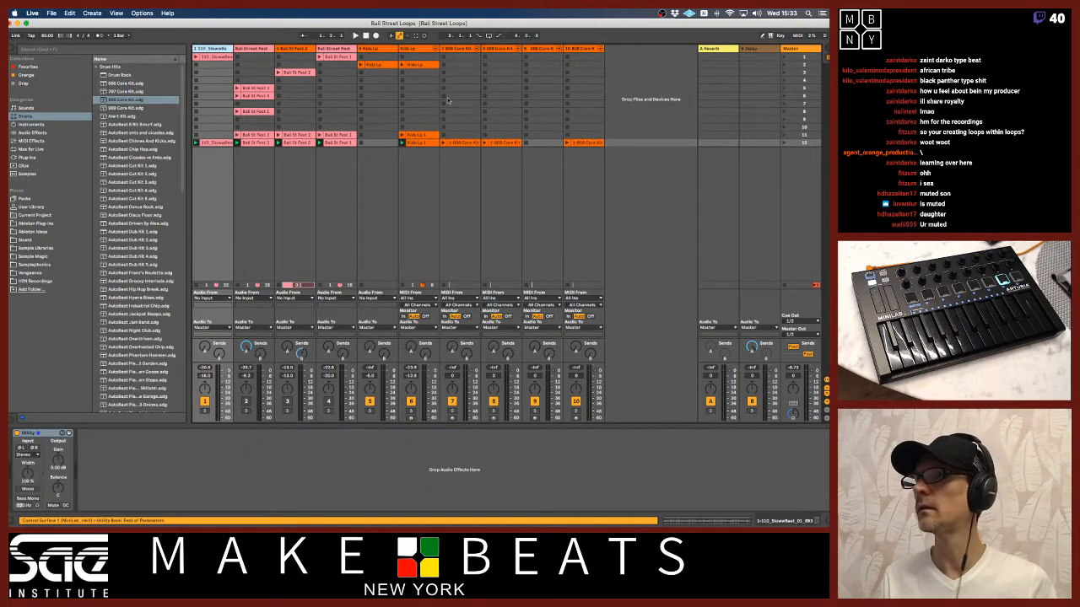
- Launch the extracted kick and snare clips in scene 12 and rename their tracks BD 808 and SD 808
click(444, 142)
click(457, 48)
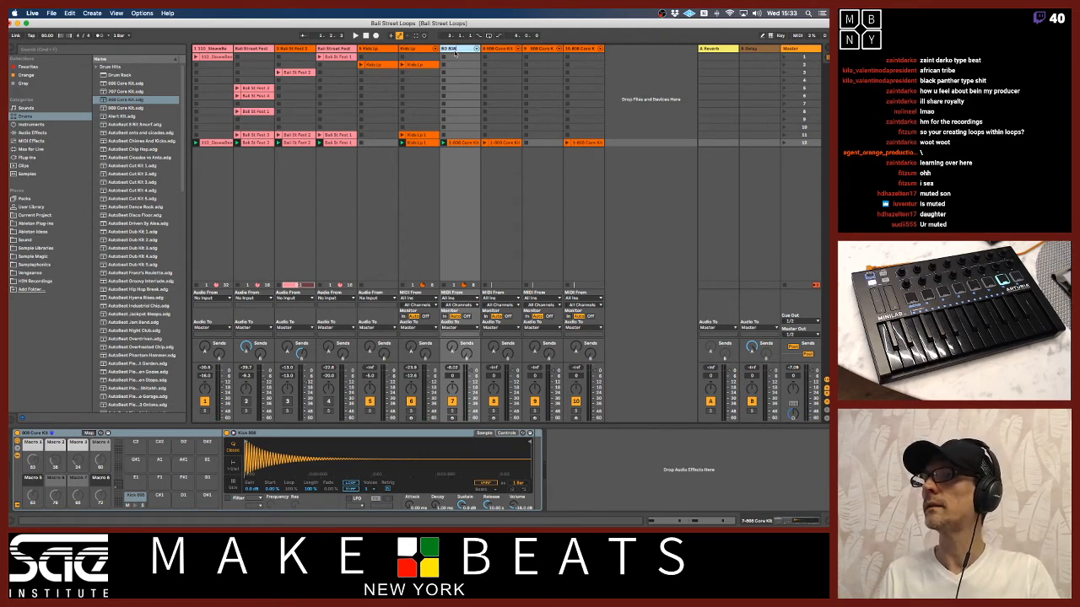
click(491, 51)
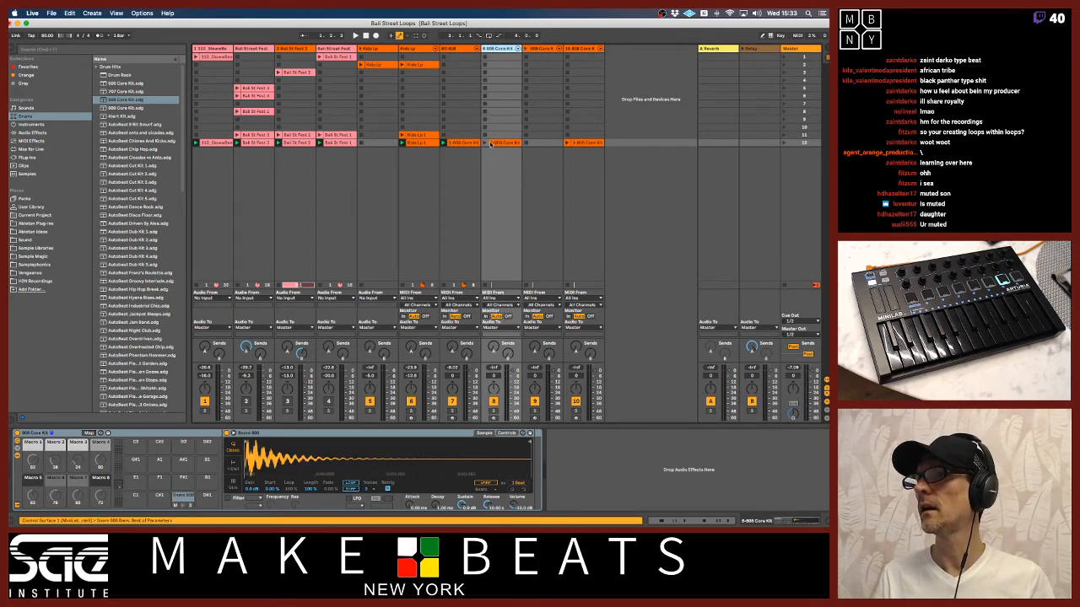
click(486, 144)
click(494, 50)
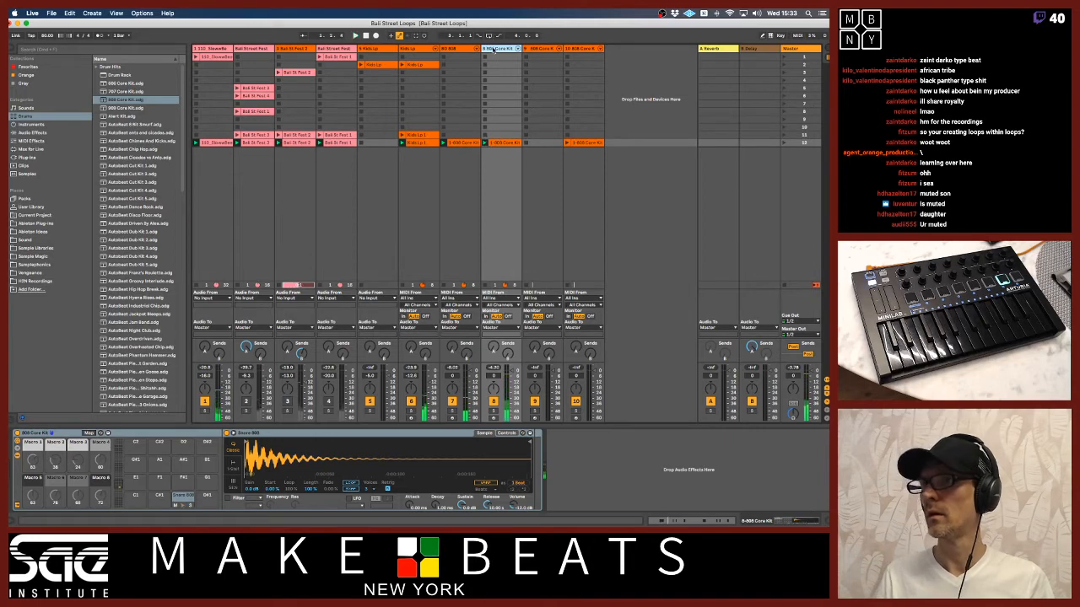
key(super+r)
text(SD)
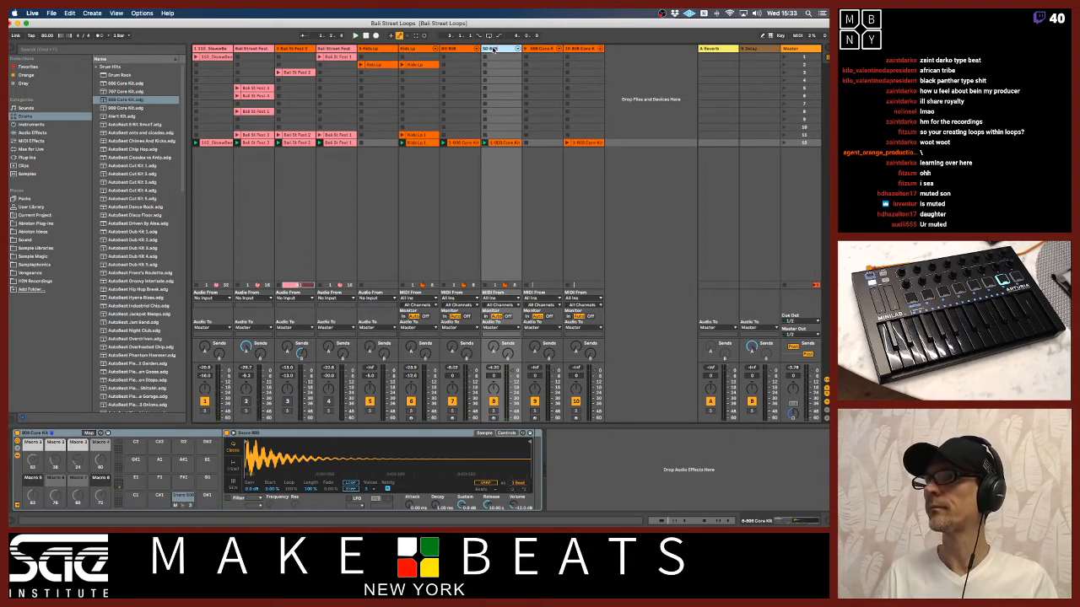
- Rename the extracted Clap 808 track as HC 808
click(534, 49)
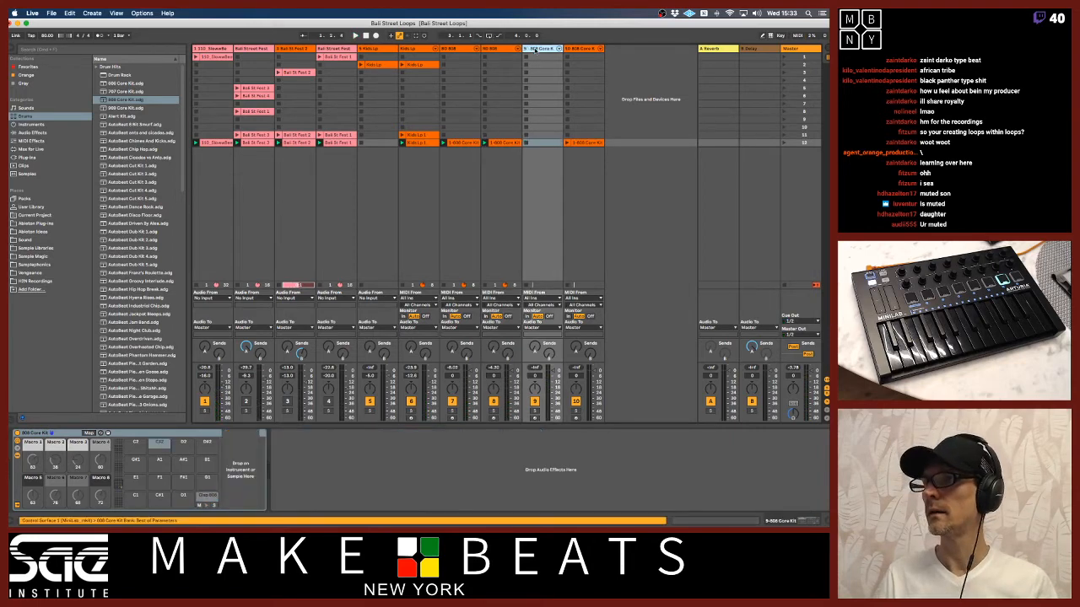
key(super+r)
text(HC)
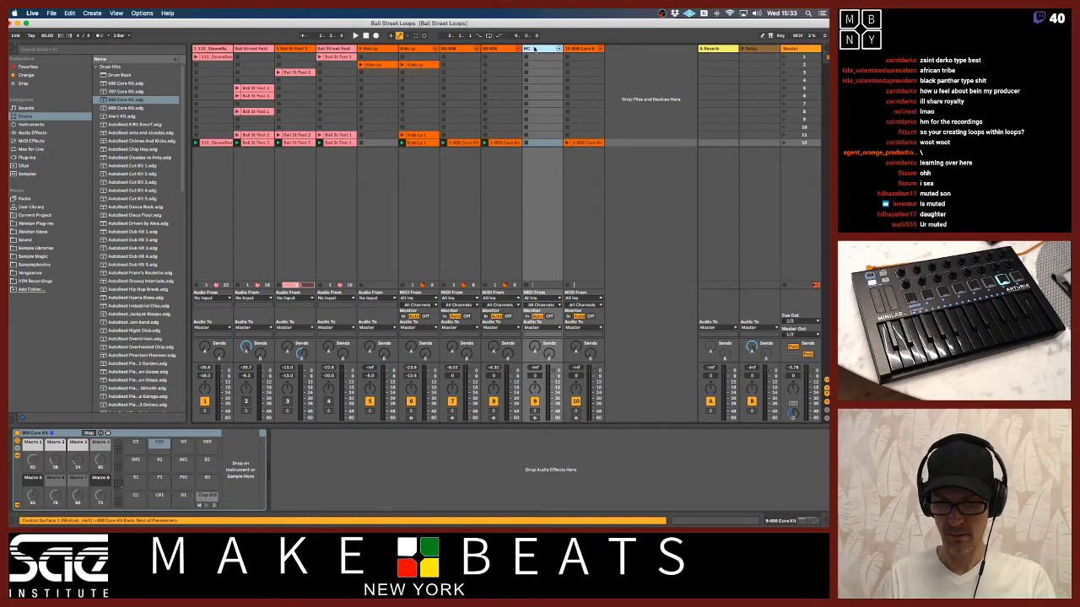
text( 808)
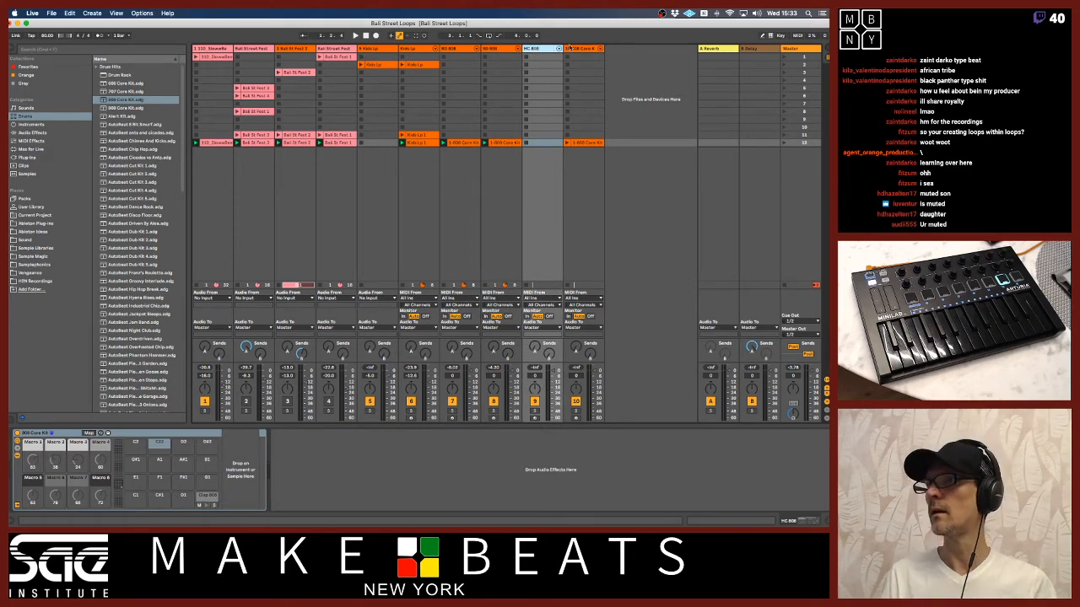
- Rename the extracted cymbal track as Cym 808
click(576, 49)
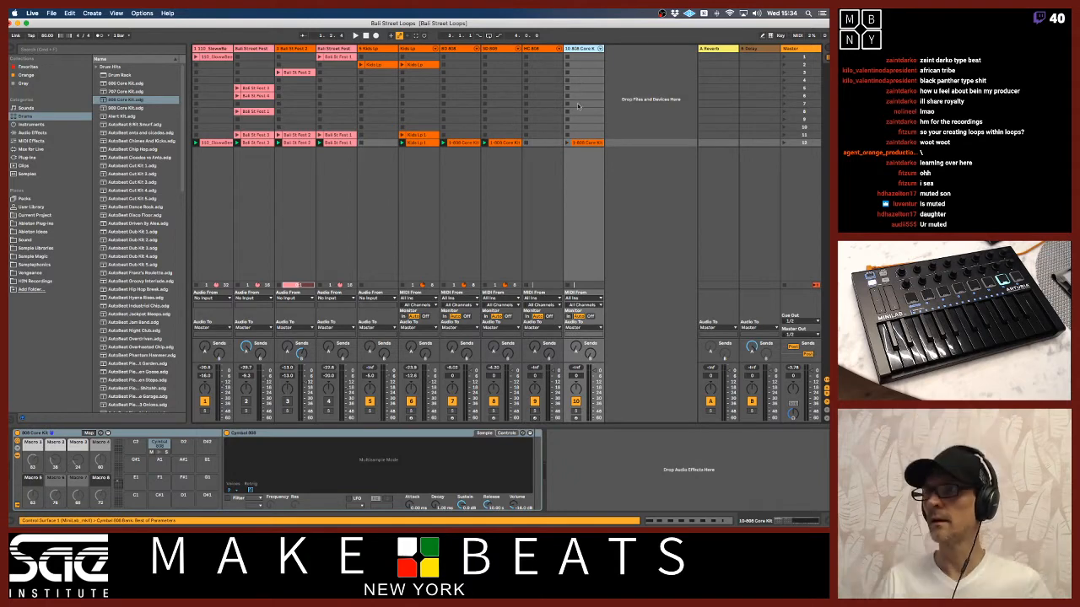
click(581, 144)
key(super+r)
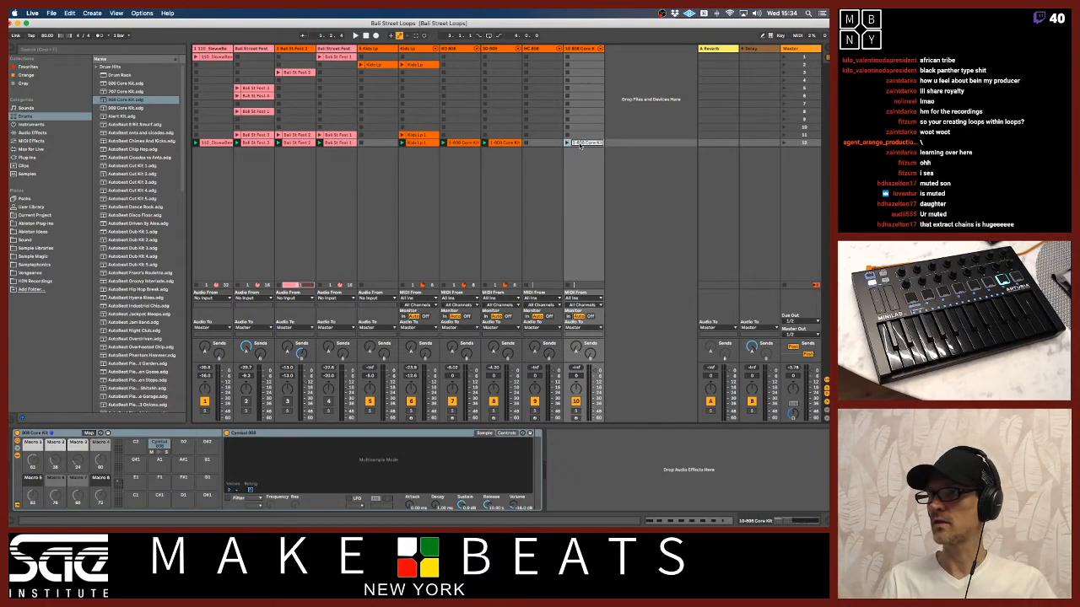
click(577, 49)
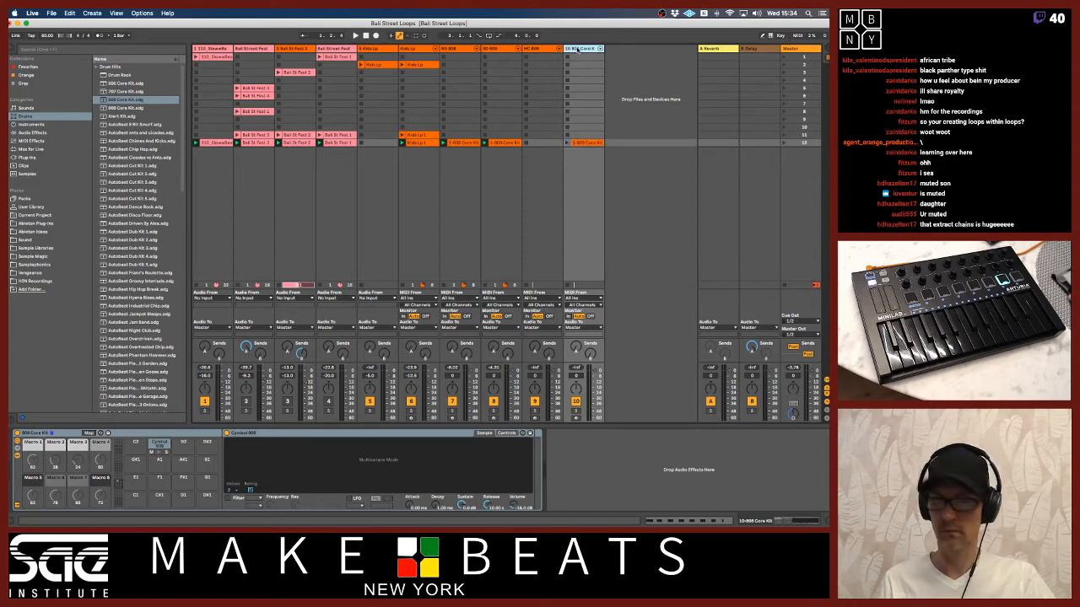
key(super+r)
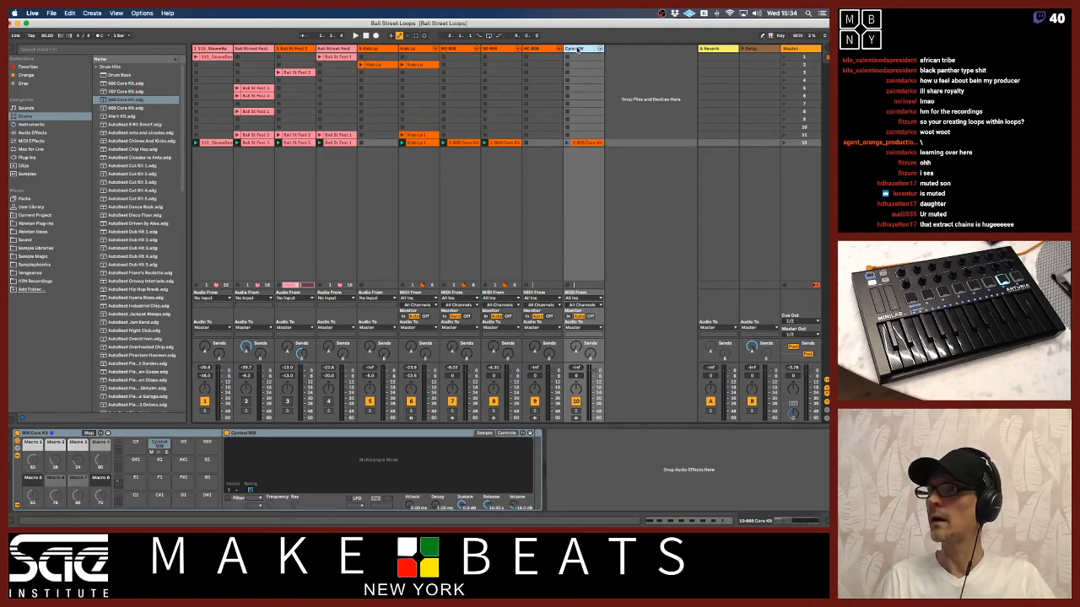
text(Cym 808)
key(Return)
- Rename the scene 12 clips on the kick and snare tracks as BD 808 and SD 808
click(545, 49)
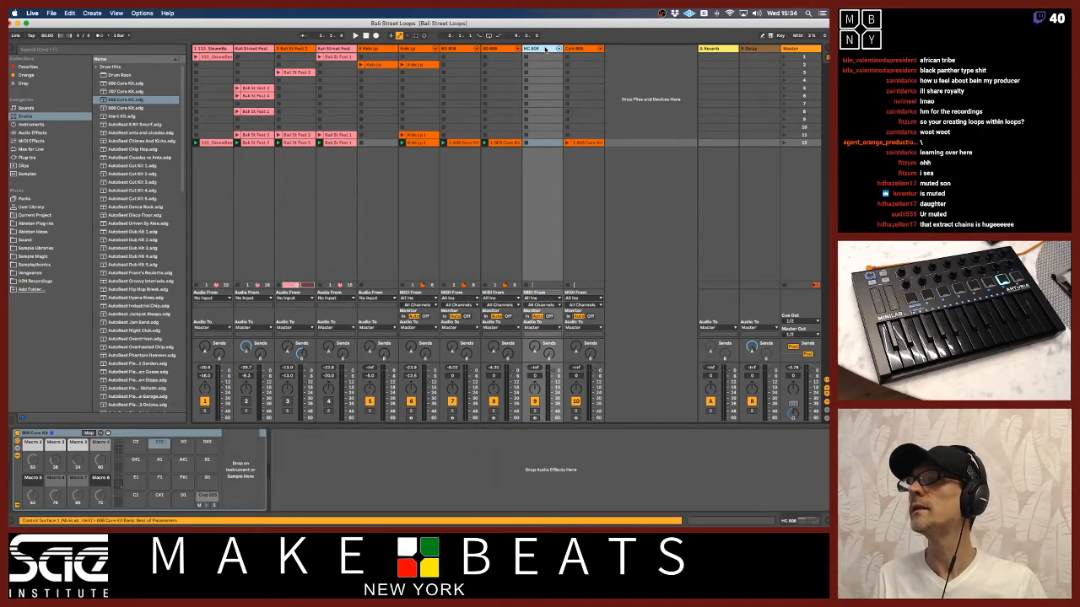
click(533, 143)
click(457, 80)
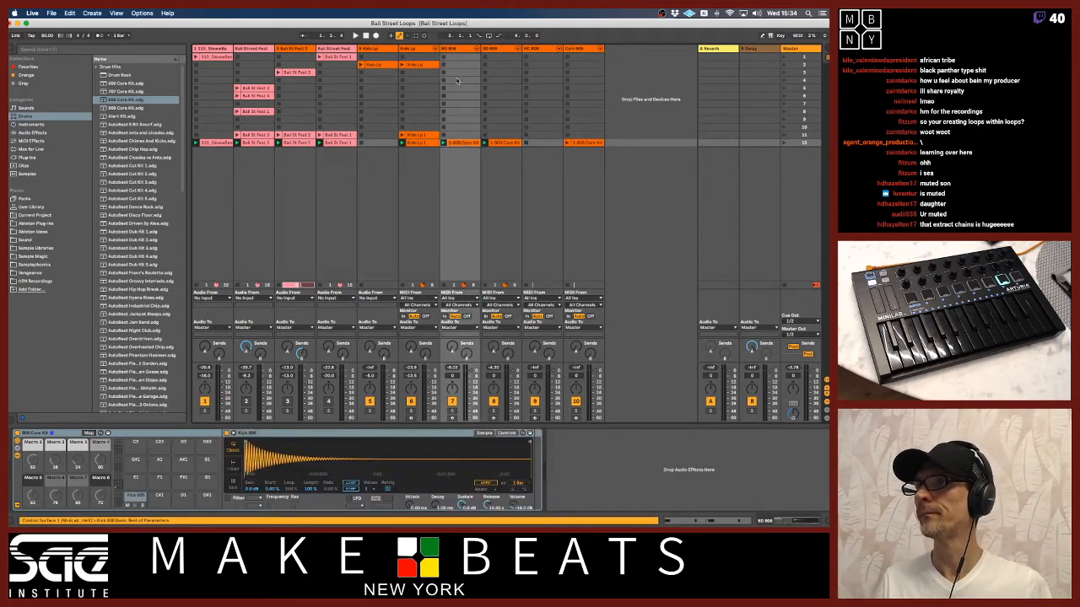
click(455, 49)
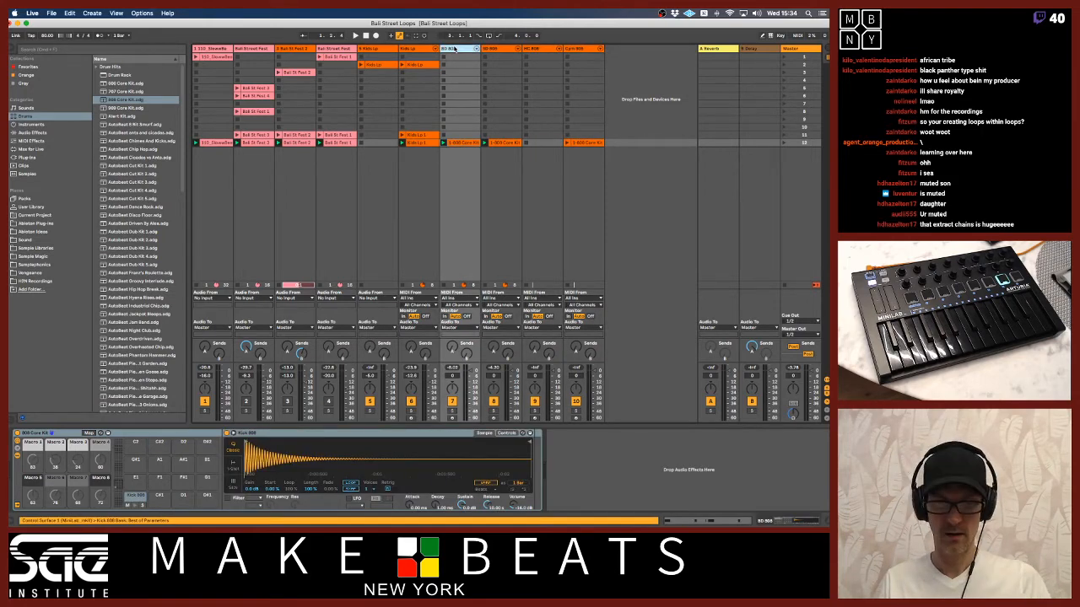
click(467, 144)
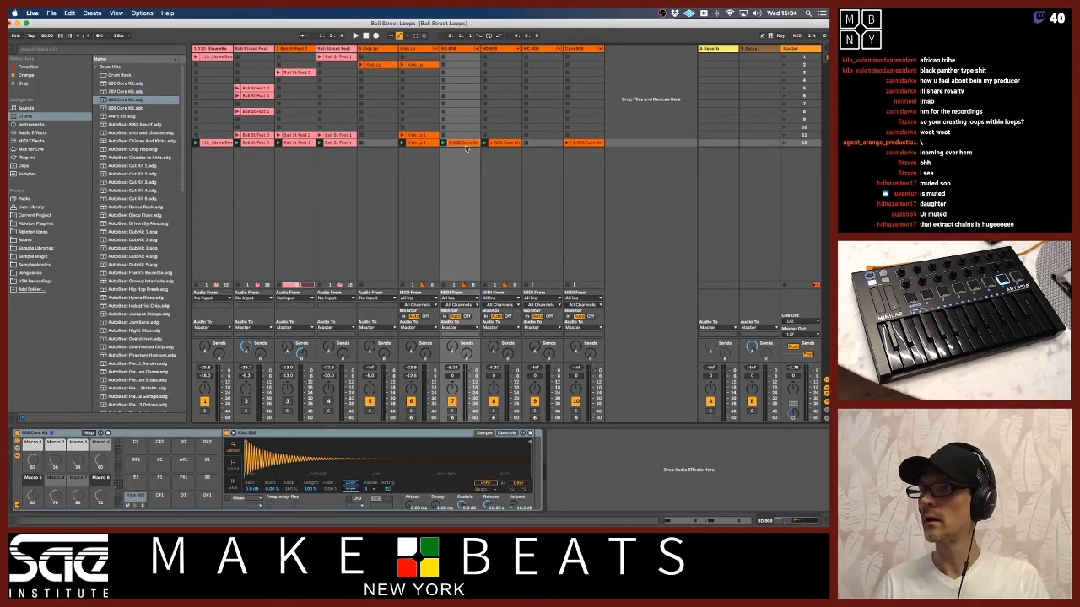
key(super+r)
click(495, 49)
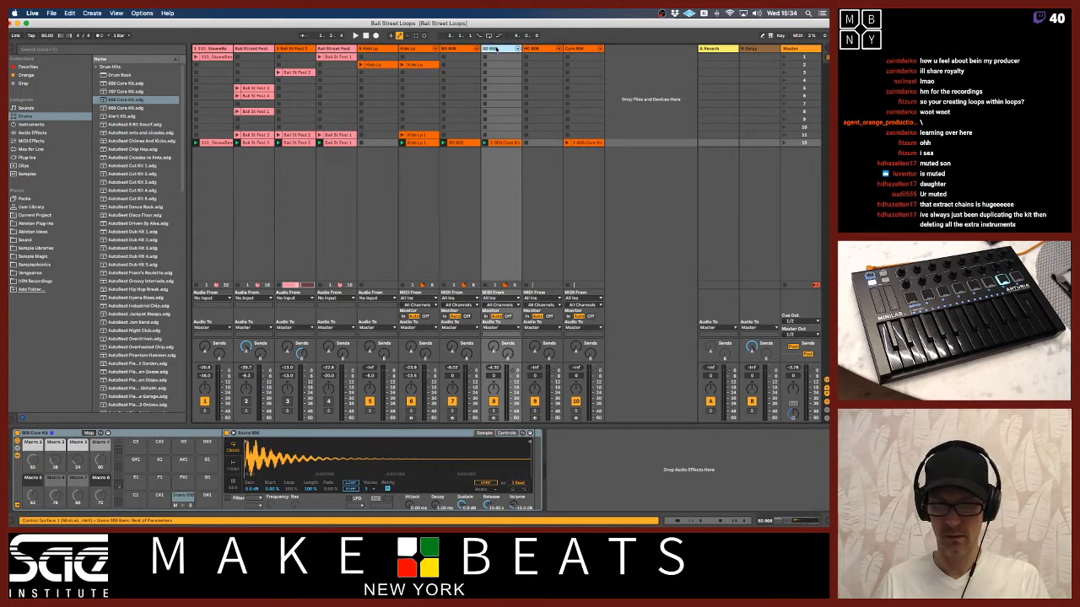
click(503, 143)
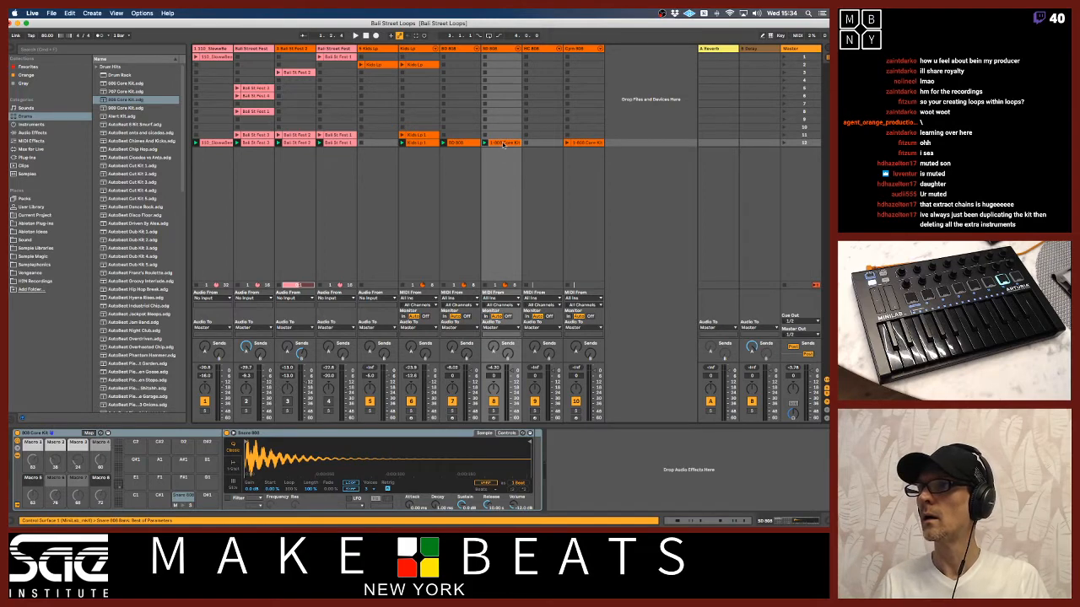
key(super+r)
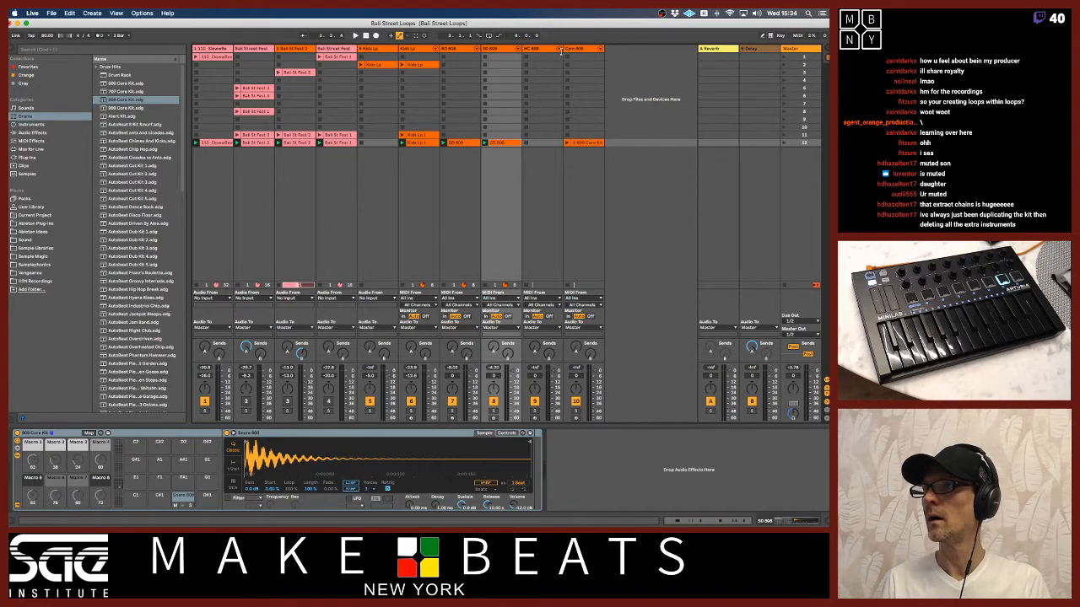
- Rename the scene 12 clip on the cymbal track as Cym 808
click(576, 48)
key(super+r)
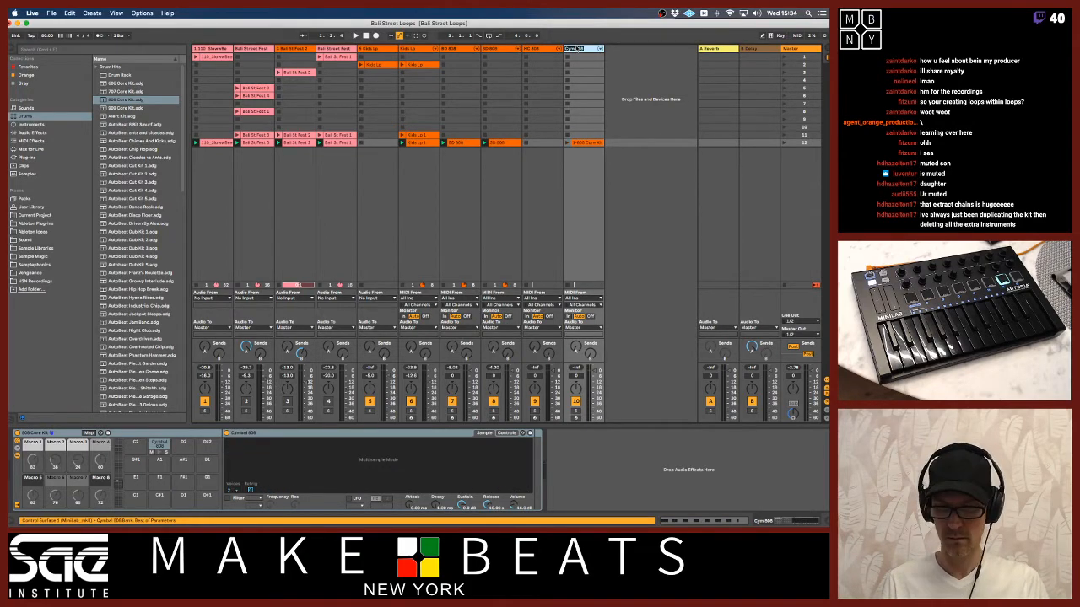
click(590, 143)
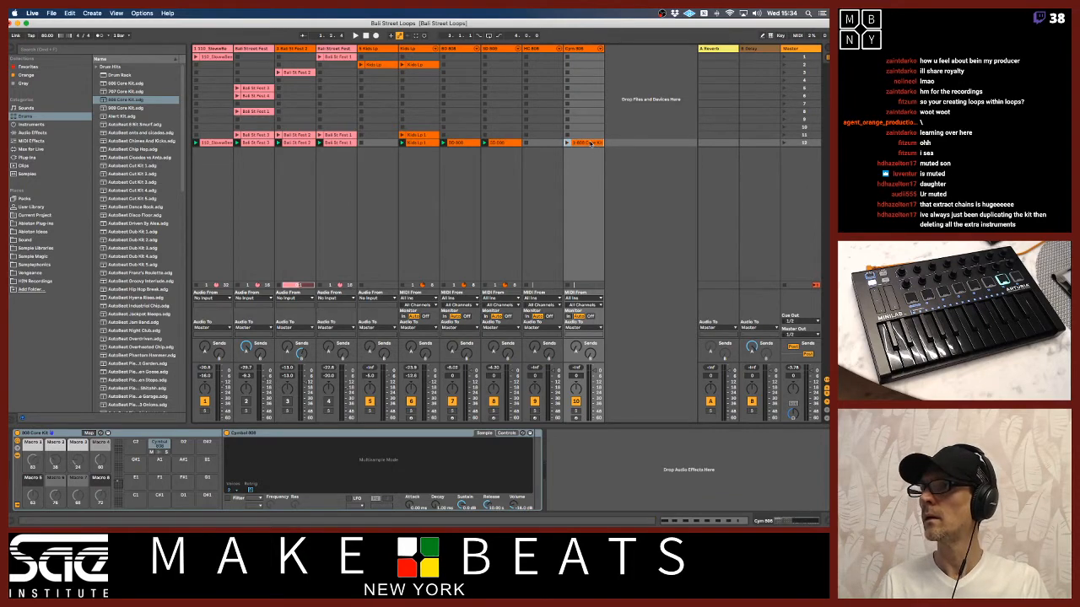
key(super+r)
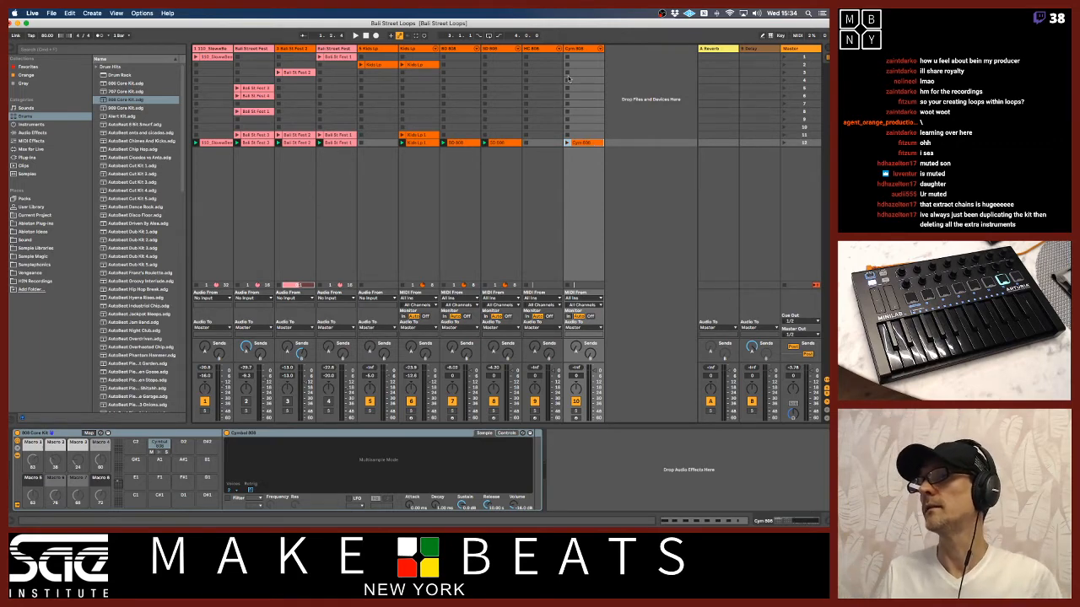
- Move the four 808 tracks together to the front of the set, before the 110 beat loop track
shift+click(458, 49)
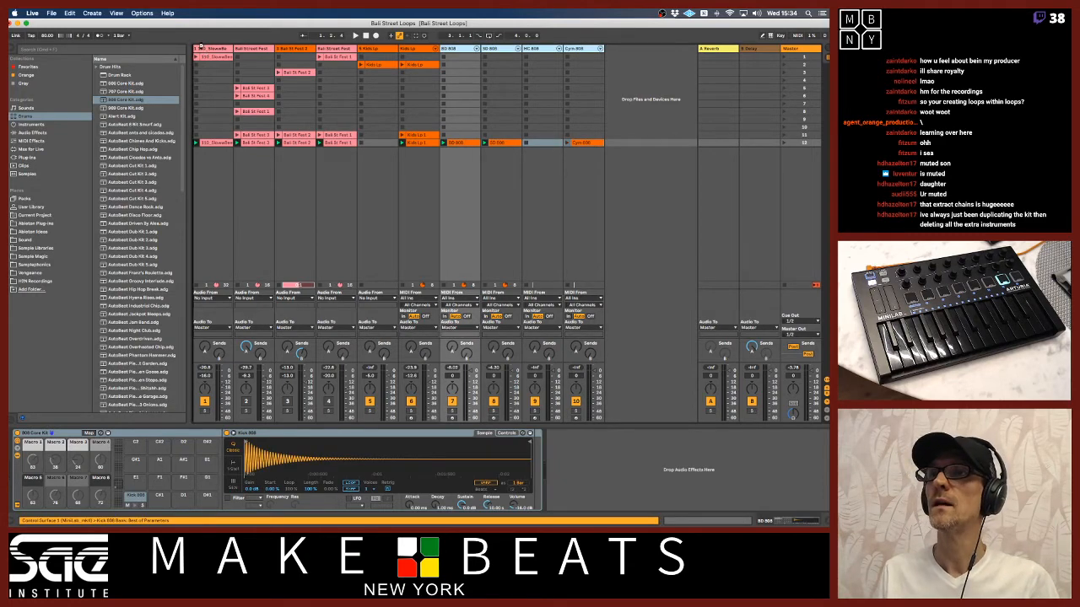
drag(200, 48, 203, 49)
click(283, 53)
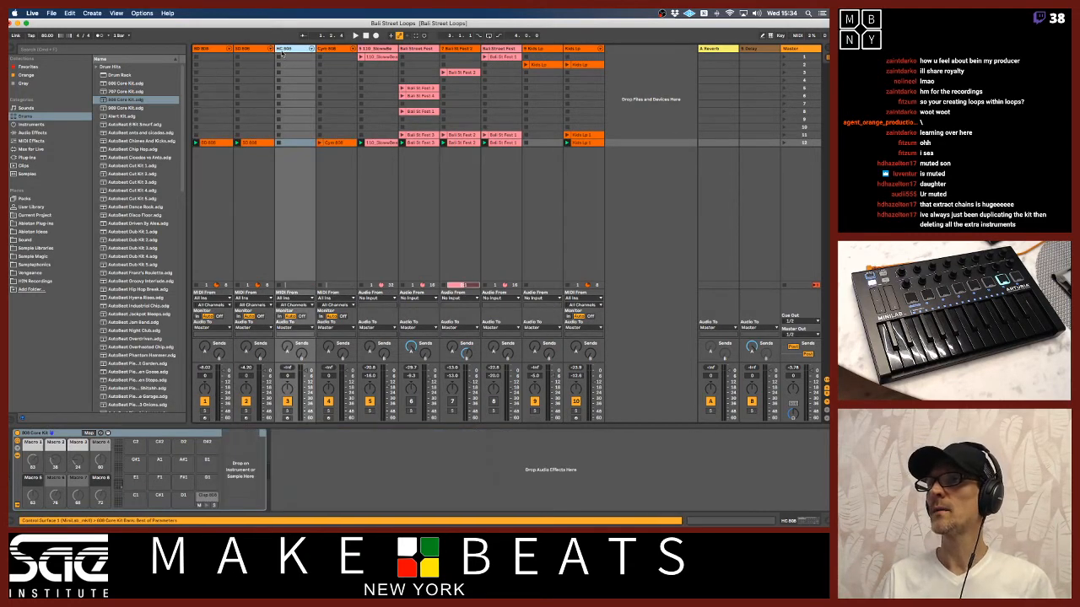
- Set the loop length of the 110 beat clip in scene 12 to 2 bars and audition it with the drums
click(378, 143)
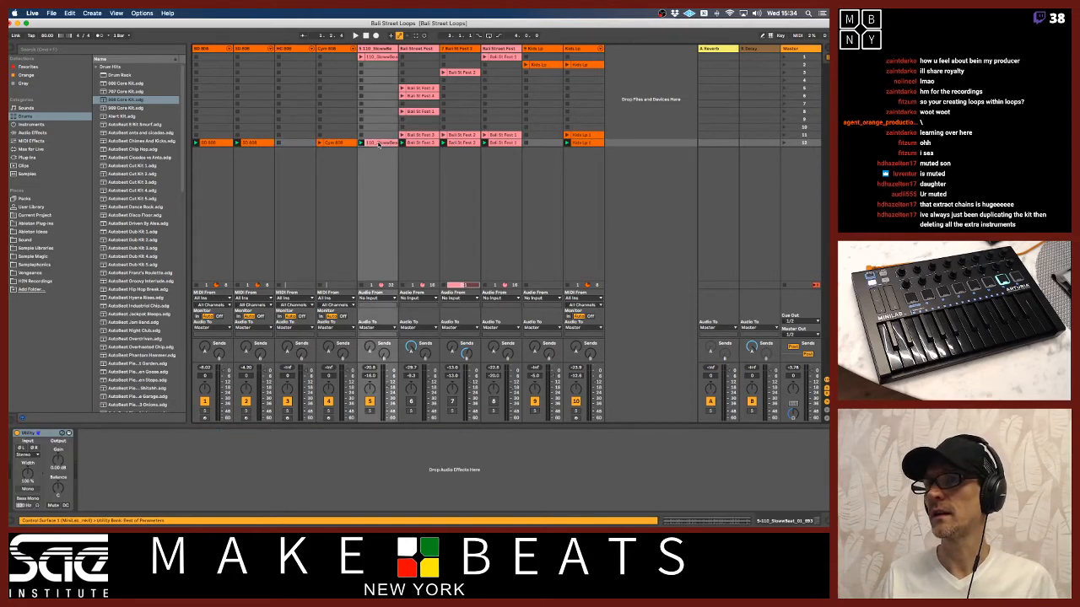
key(space)
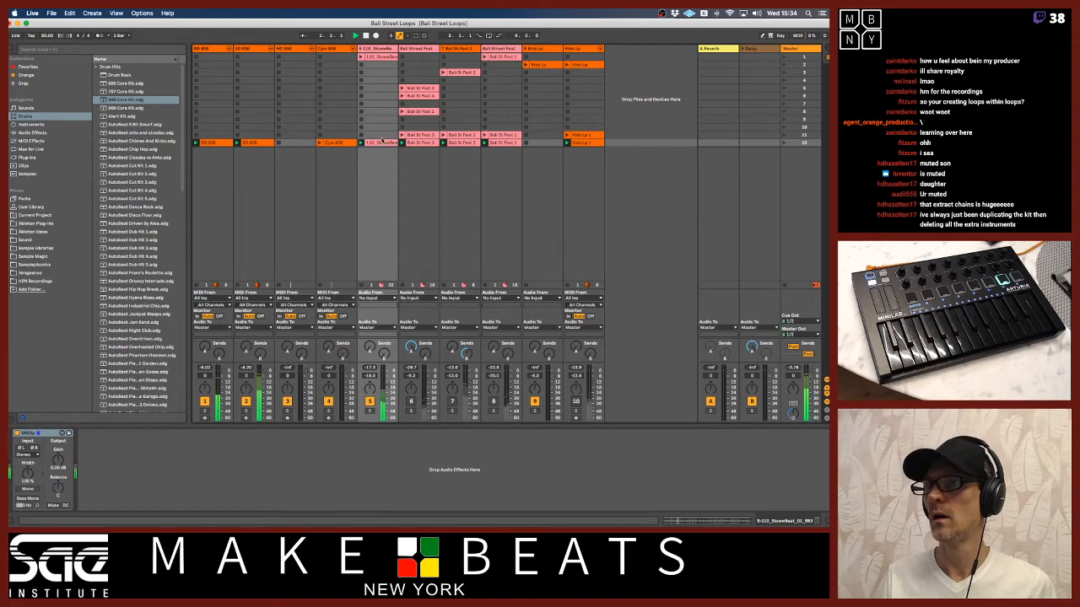
double_click(381, 141)
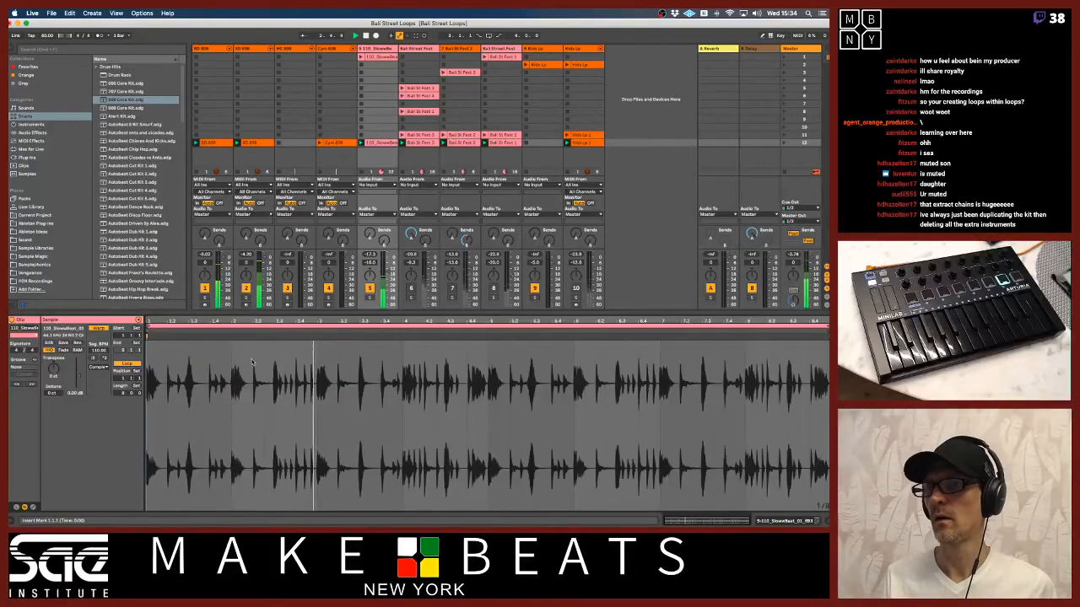
key(space)
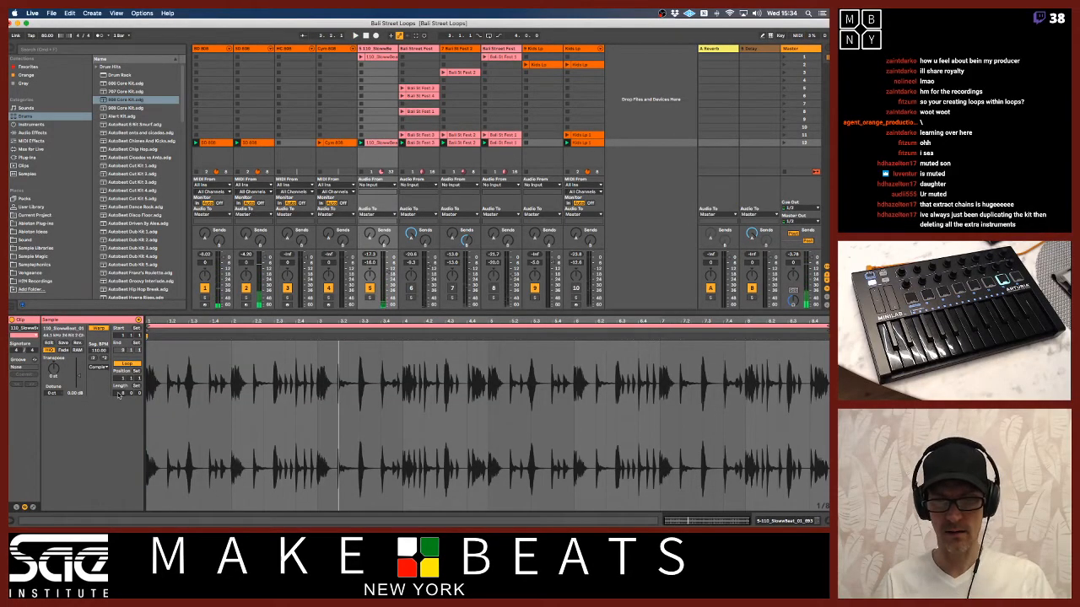
text(2)
key(Return)
key(space)
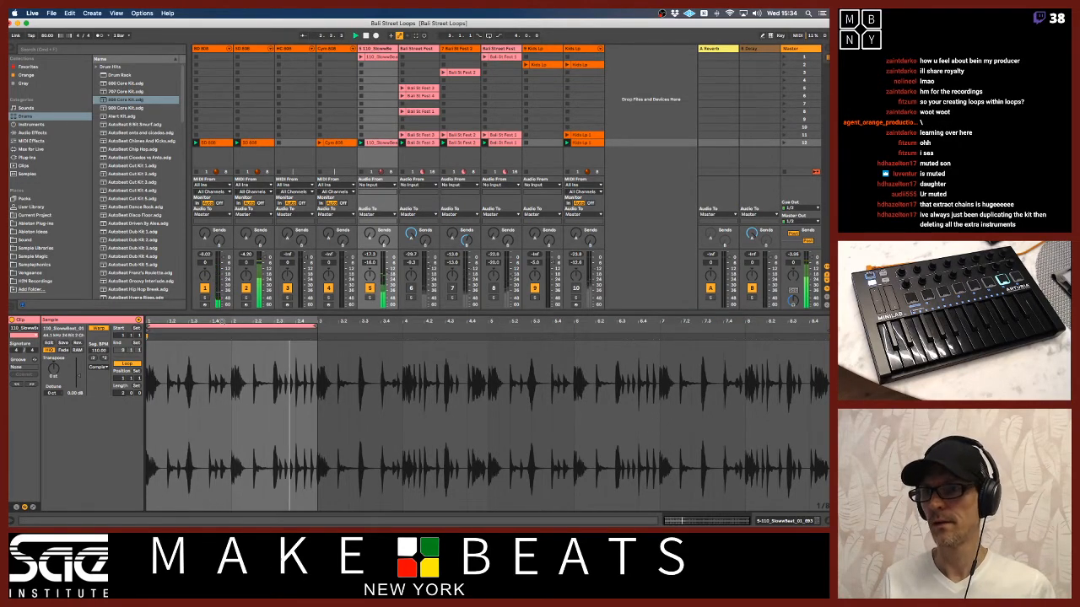
key(space)
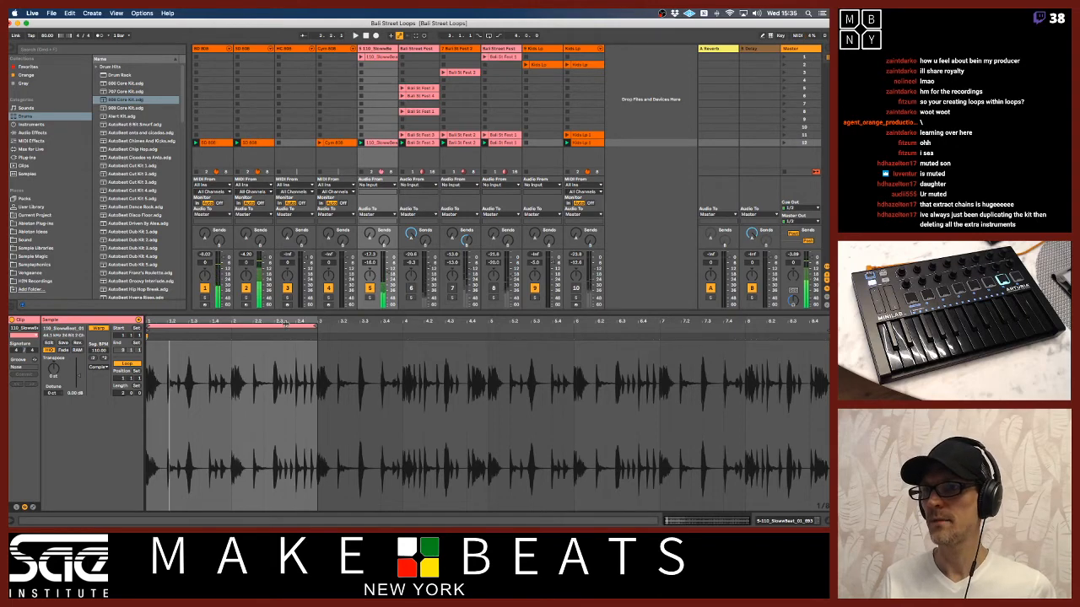
- Show the 110 beat clip's envelopes and choose the Clip Volume envelope
drag(222, 322, 195, 334)
drag(296, 326, 331, 305)
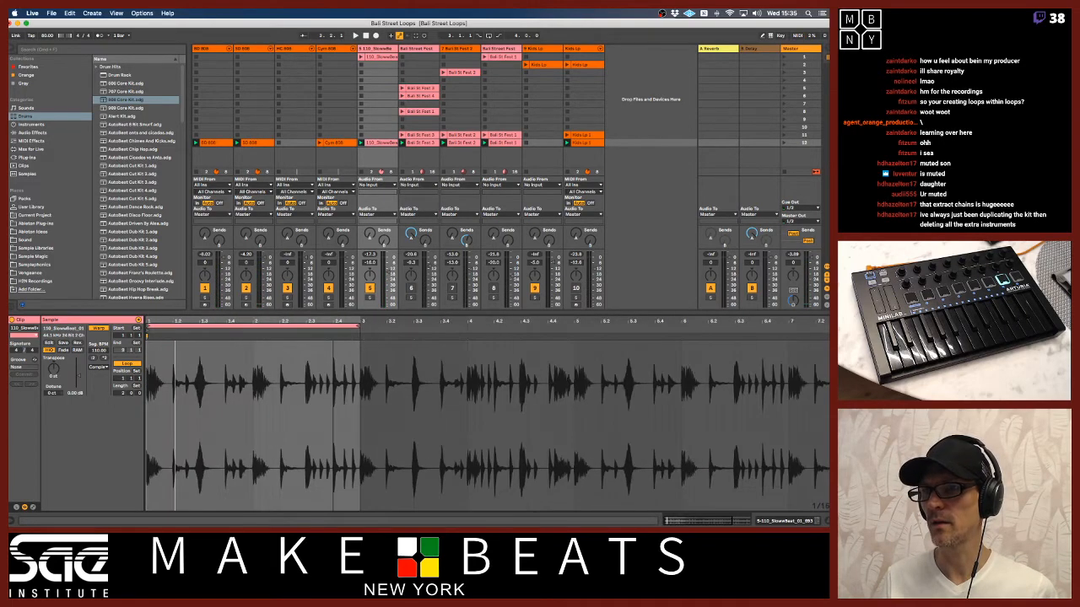
click(32, 507)
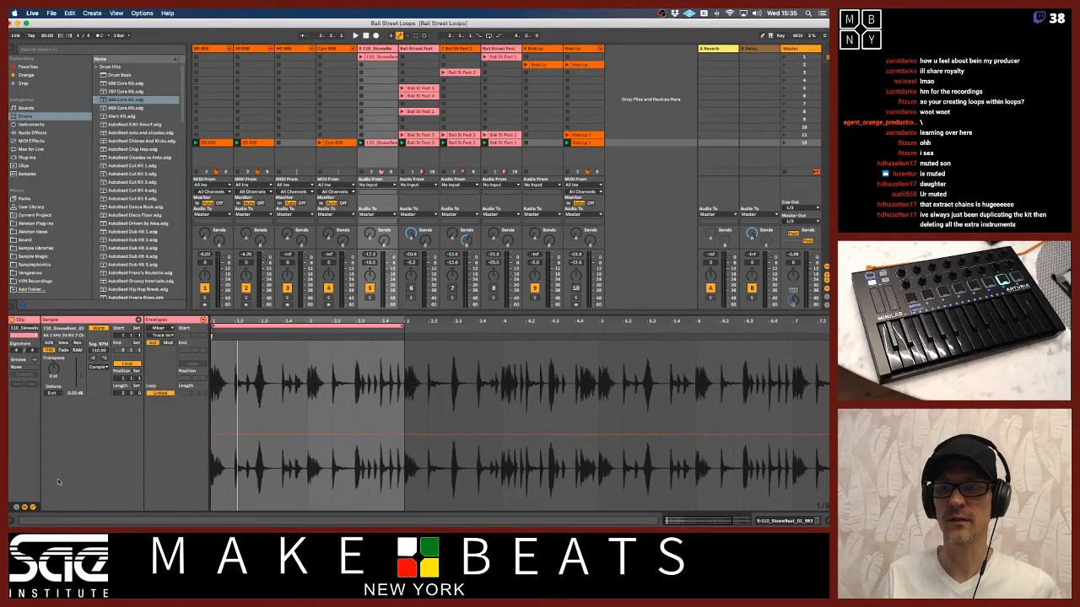
click(171, 327)
click(170, 335)
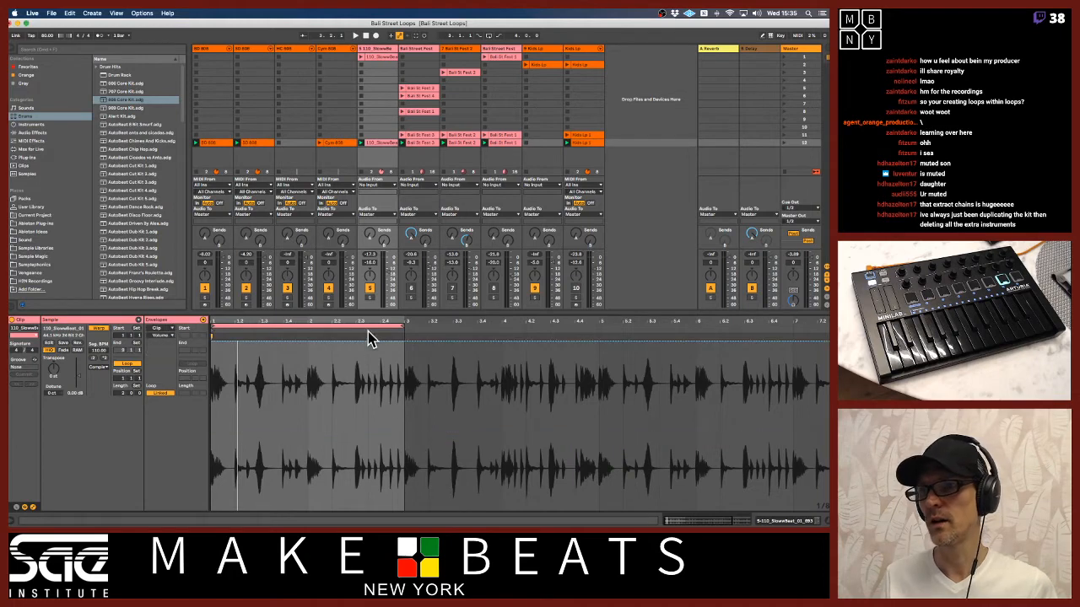
- Silence the last two hits before bar 3 by lowering the clip volume envelope fully over them, and play back the loop
drag(390, 321, 606, 407)
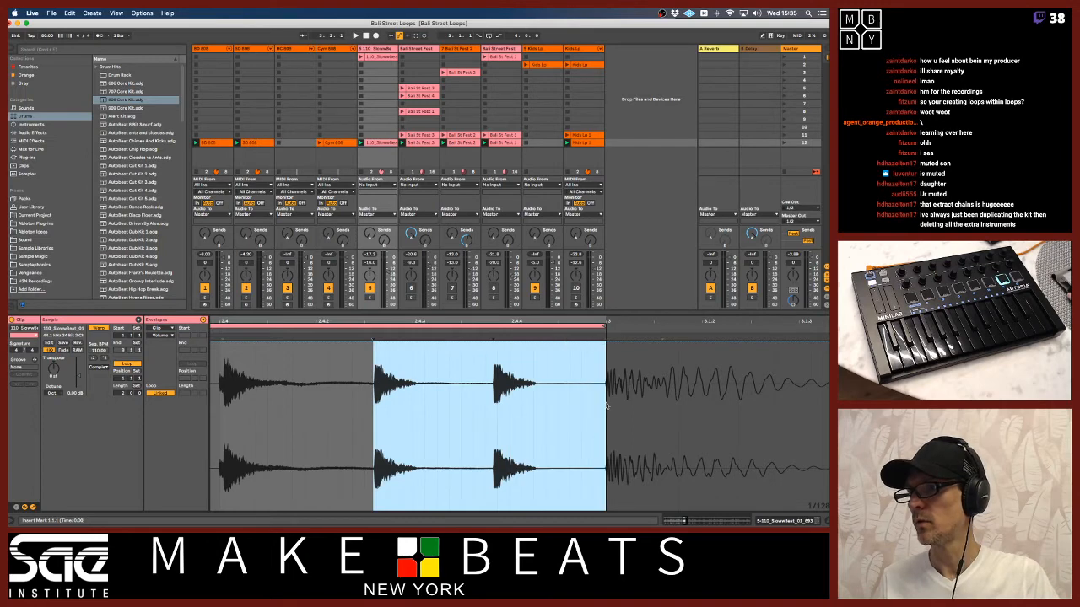
click(555, 353)
drag(371, 412, 600, 403)
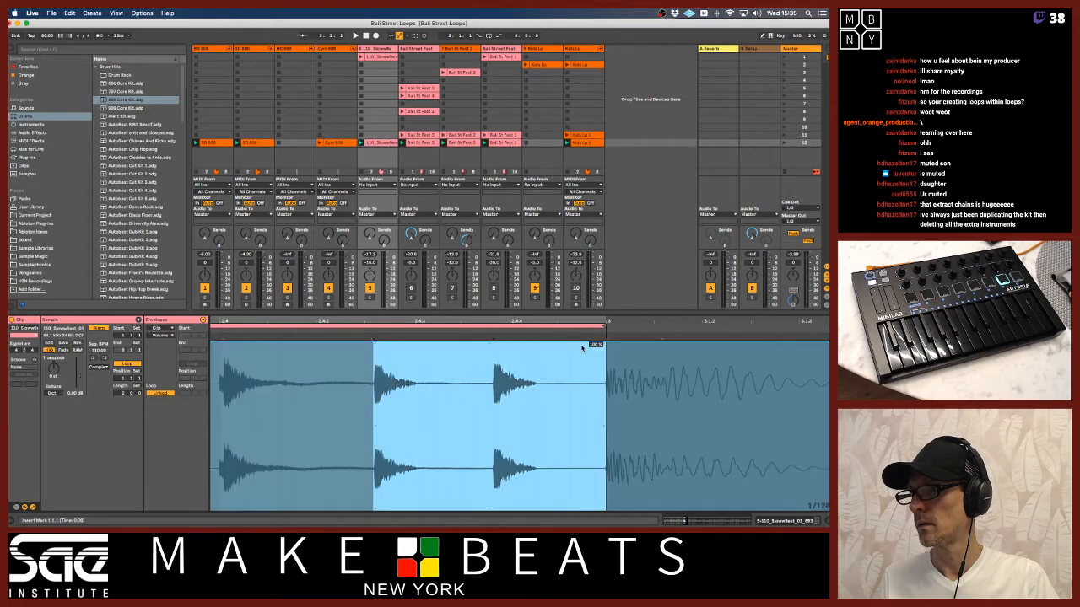
drag(582, 347, 583, 508)
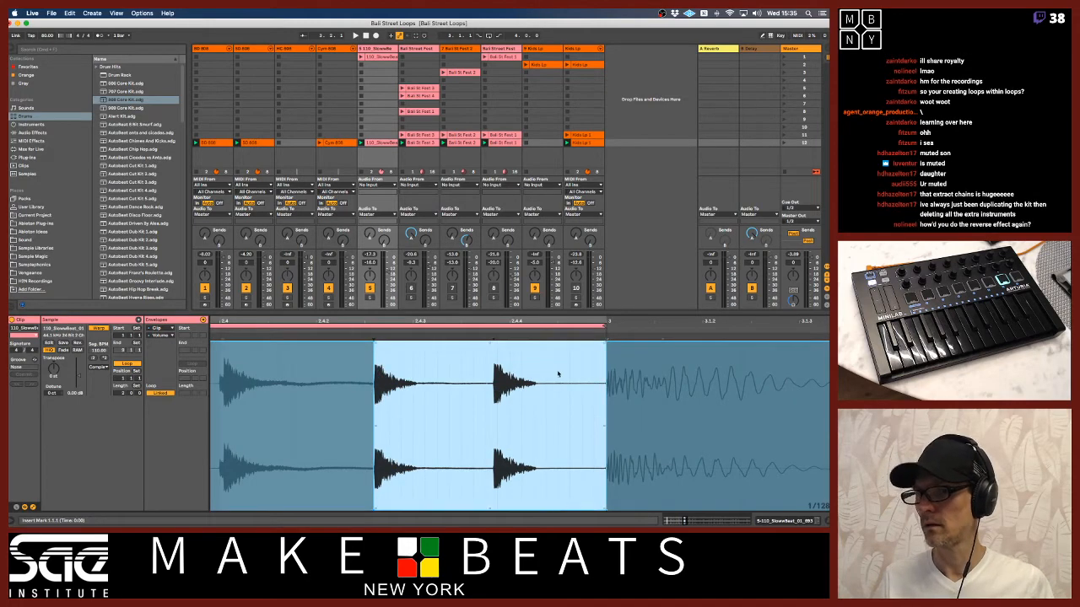
key(space)
drag(504, 320, 362, 321)
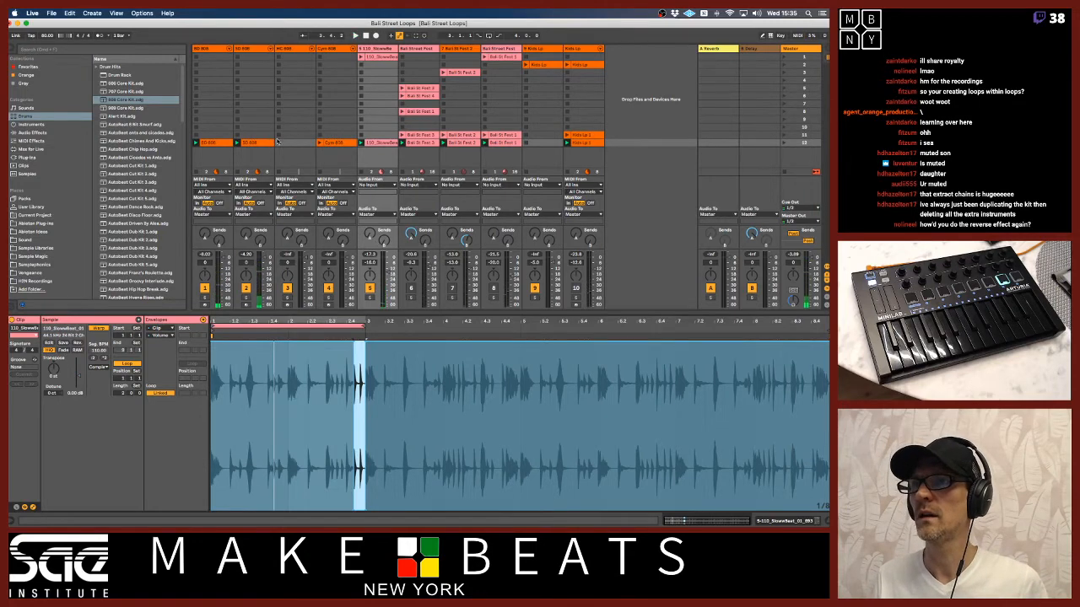
- Copy the SD 808 clip to the HC 808 track in scene 12 and transpose all its notes up to Clap 808
click(259, 143)
click(291, 143)
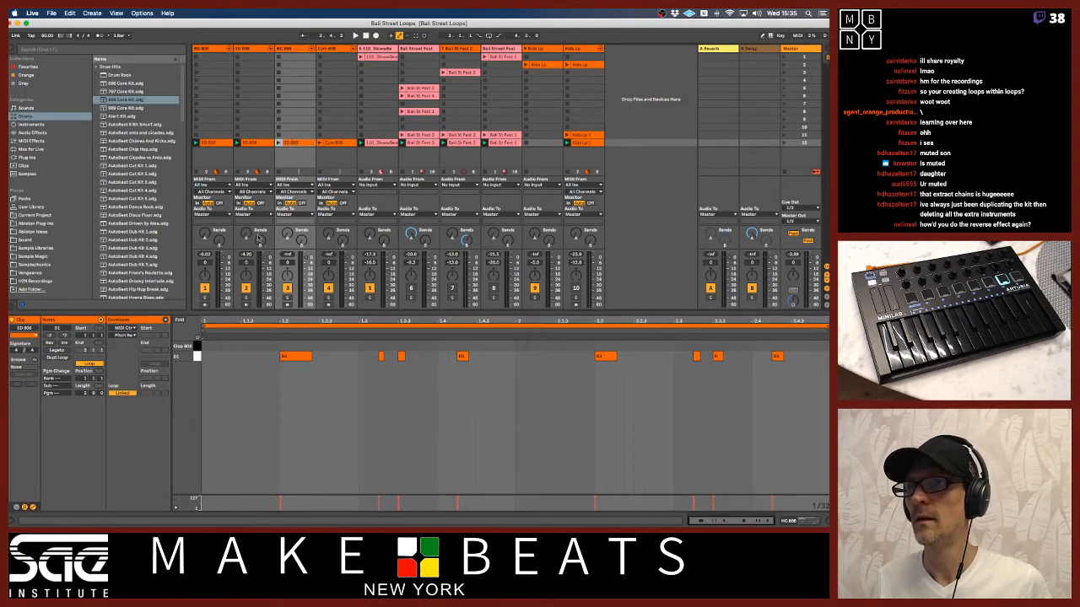
click(196, 356)
key(Up)
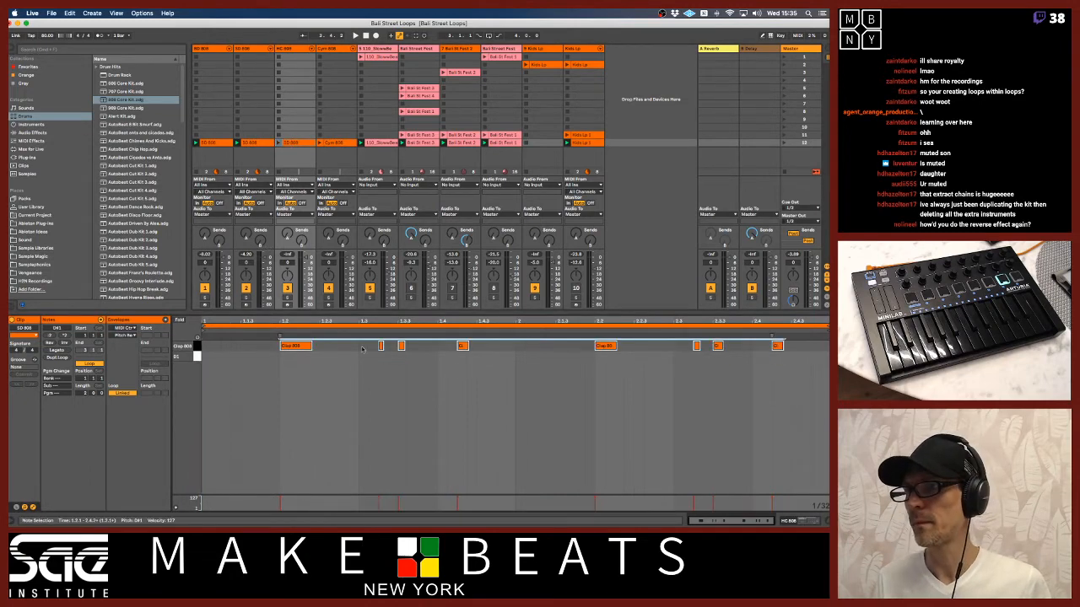
- Deactivate the two short clap notes around beat 1.3 and the two around 2.3, launching the clap clip to hear it
drag(358, 350, 407, 346)
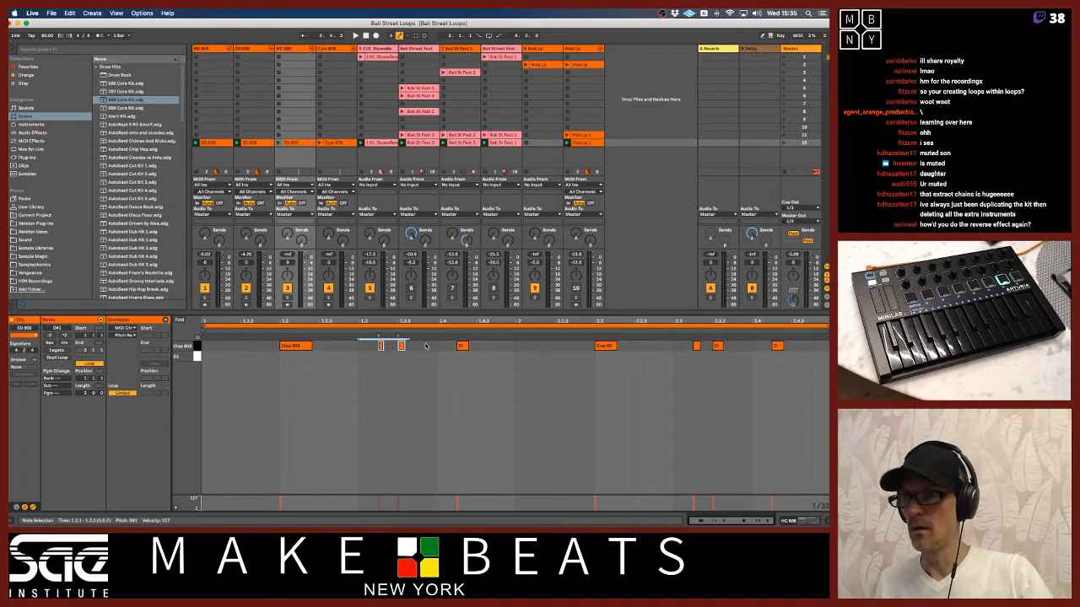
key(0)
click(281, 143)
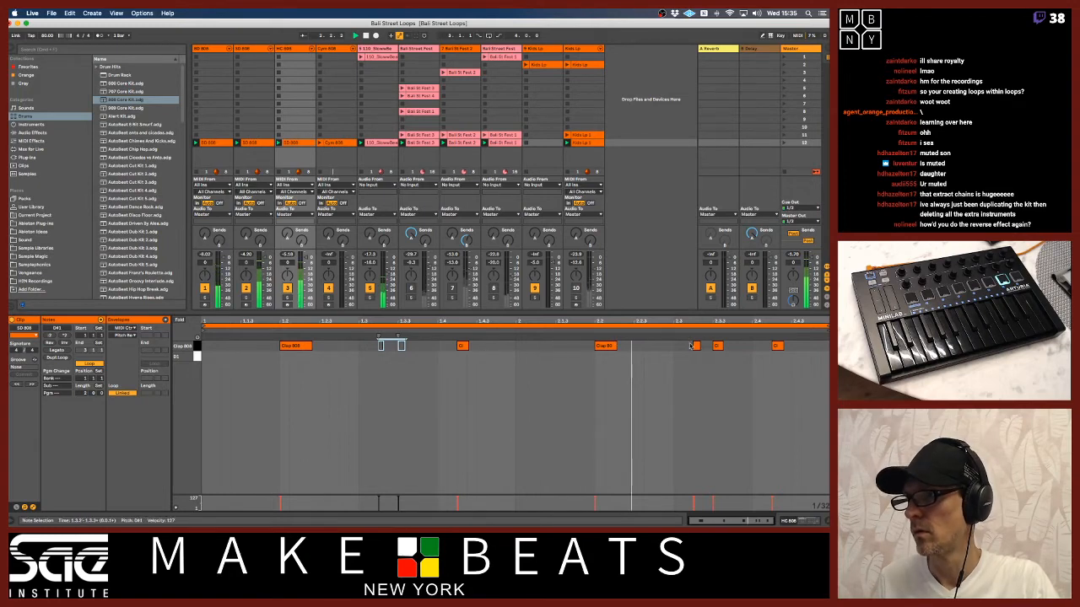
drag(682, 339, 734, 352)
key(0)
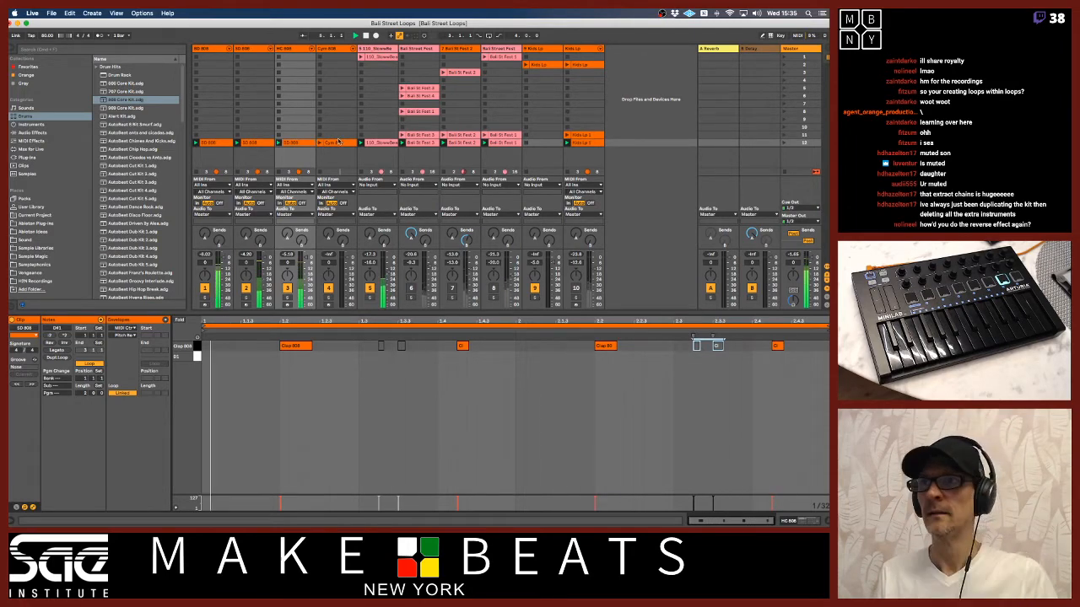
- Set the warp mode of the 110 beat clip in scene 12 to Complex Pro
click(380, 142)
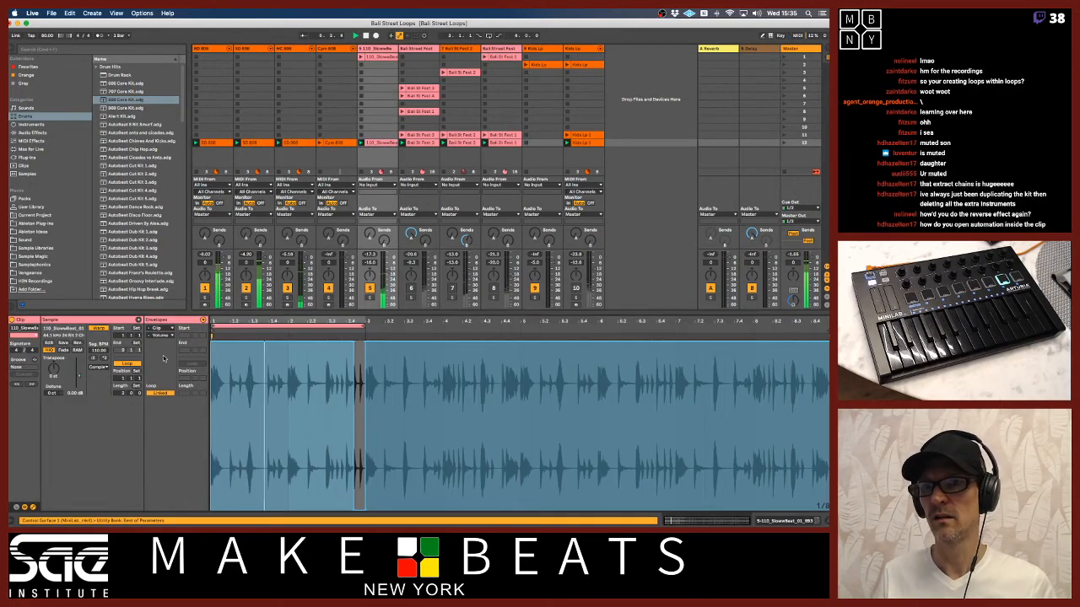
click(99, 368)
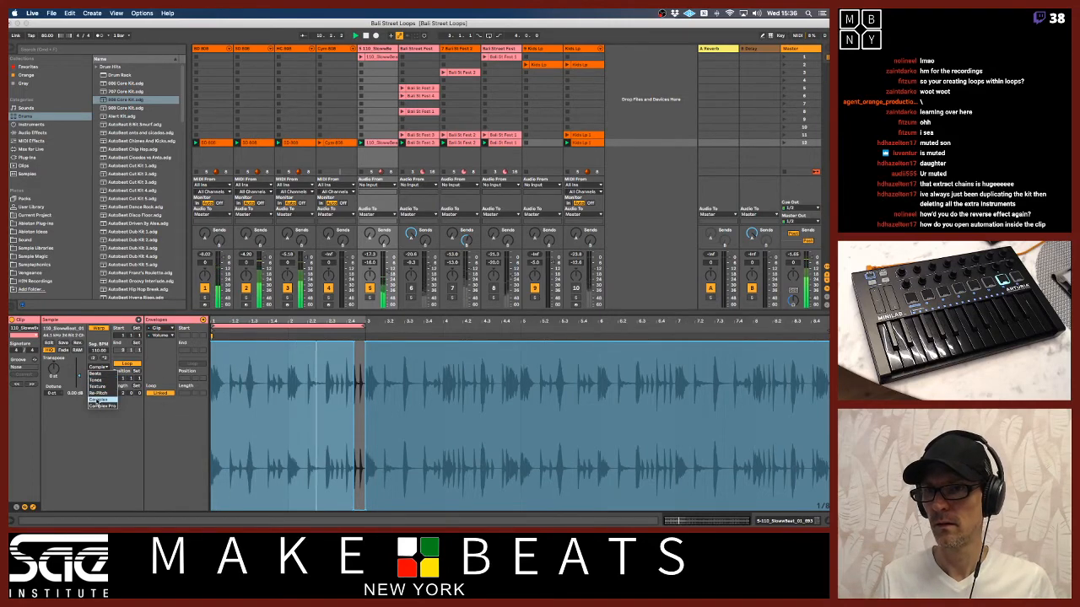
click(98, 407)
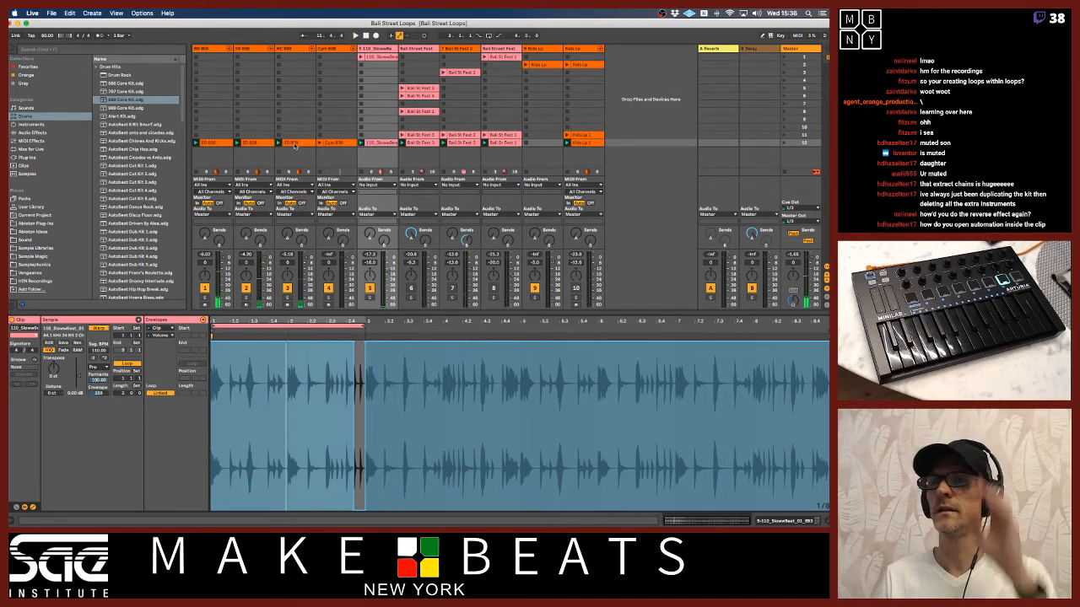
- Duplicate the HC 808 track and remove the Clap 808 sound from the copy's 808 Core Kit drum rack
click(294, 145)
click(297, 49)
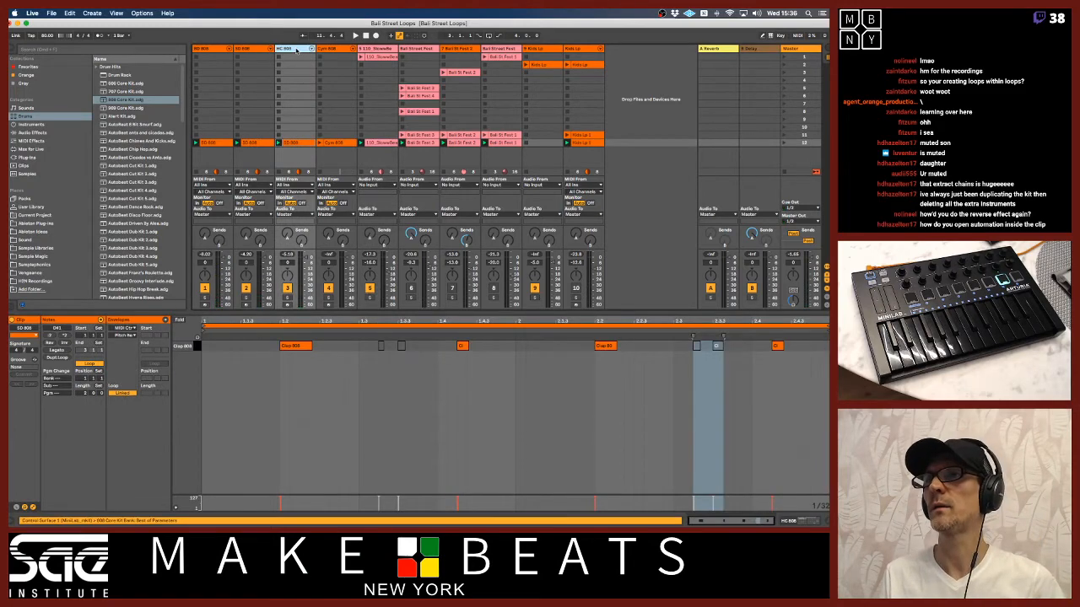
click(293, 342)
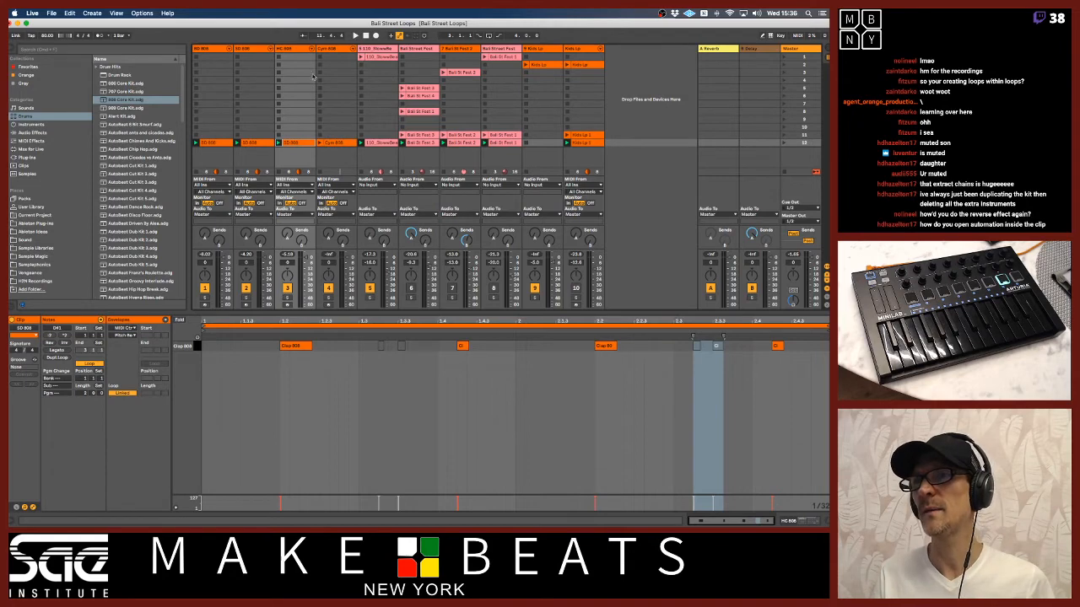
click(298, 49)
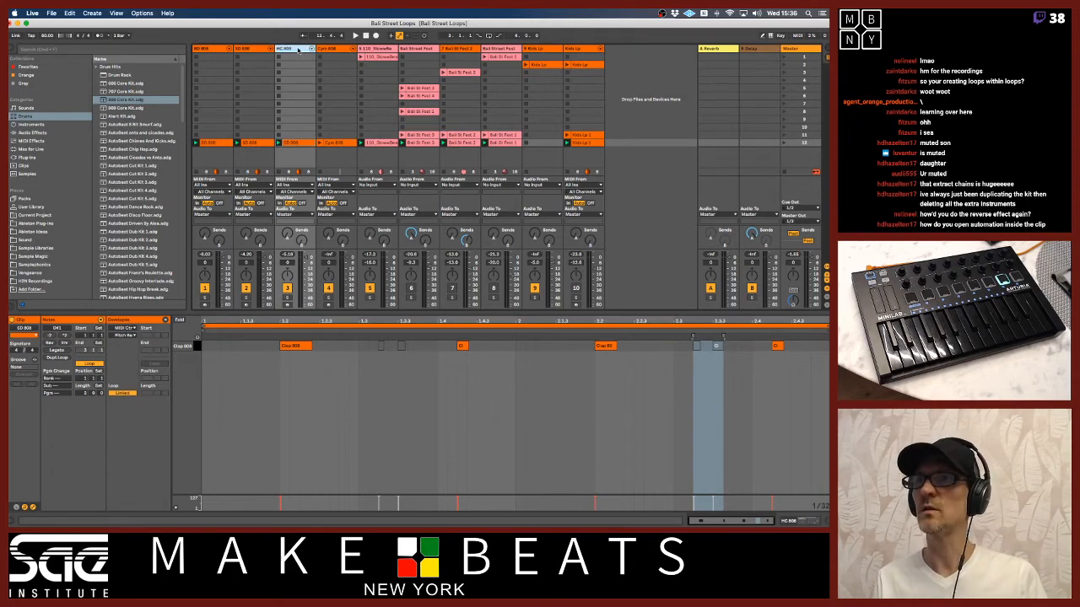
key(super+d)
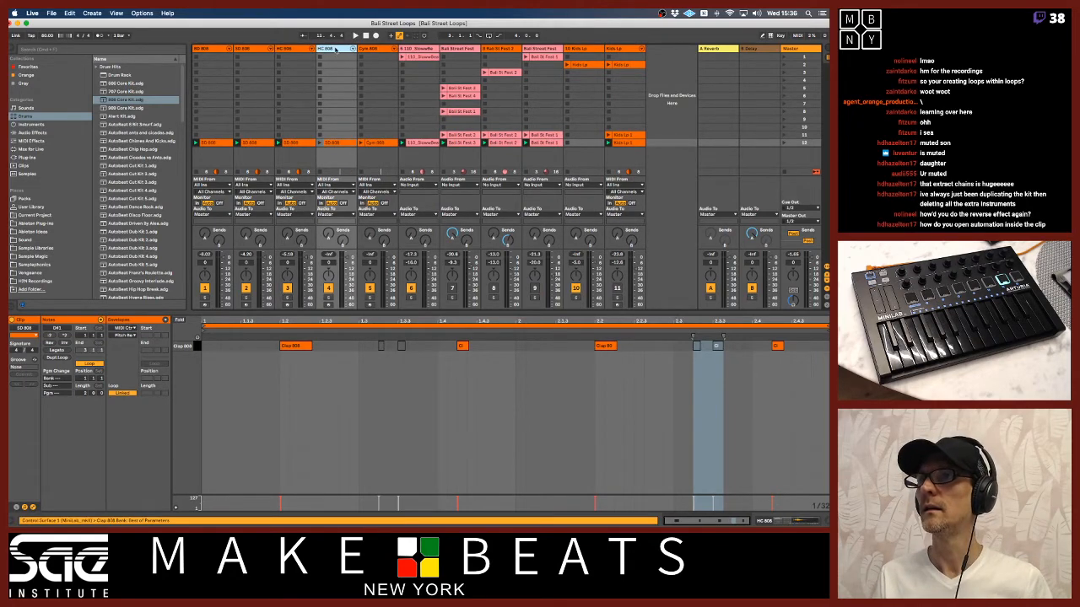
click(344, 145)
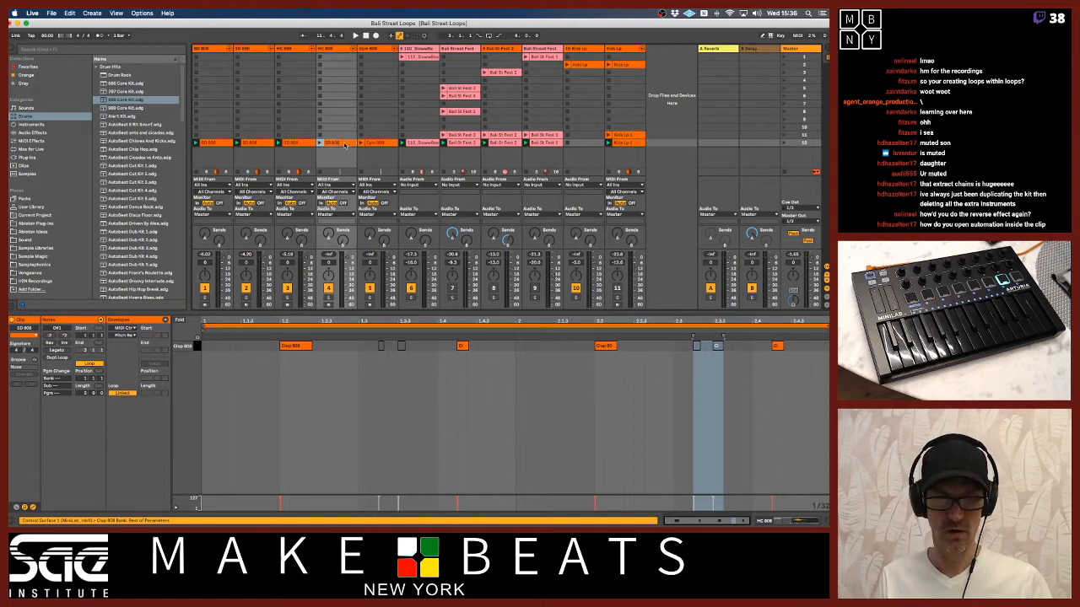
key(shift+Tab)
click(202, 498)
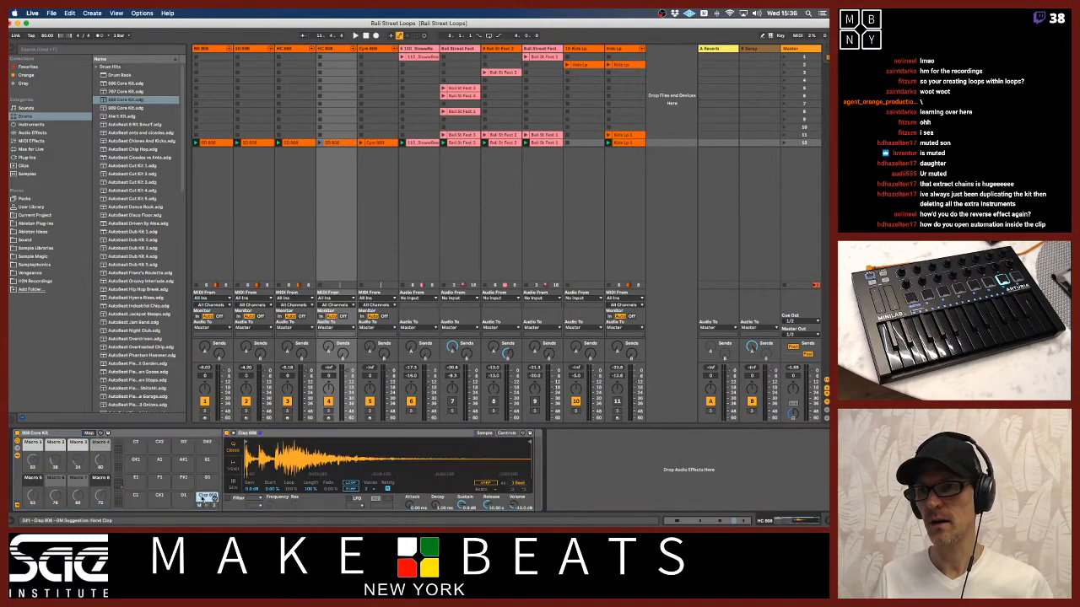
key(Delete)
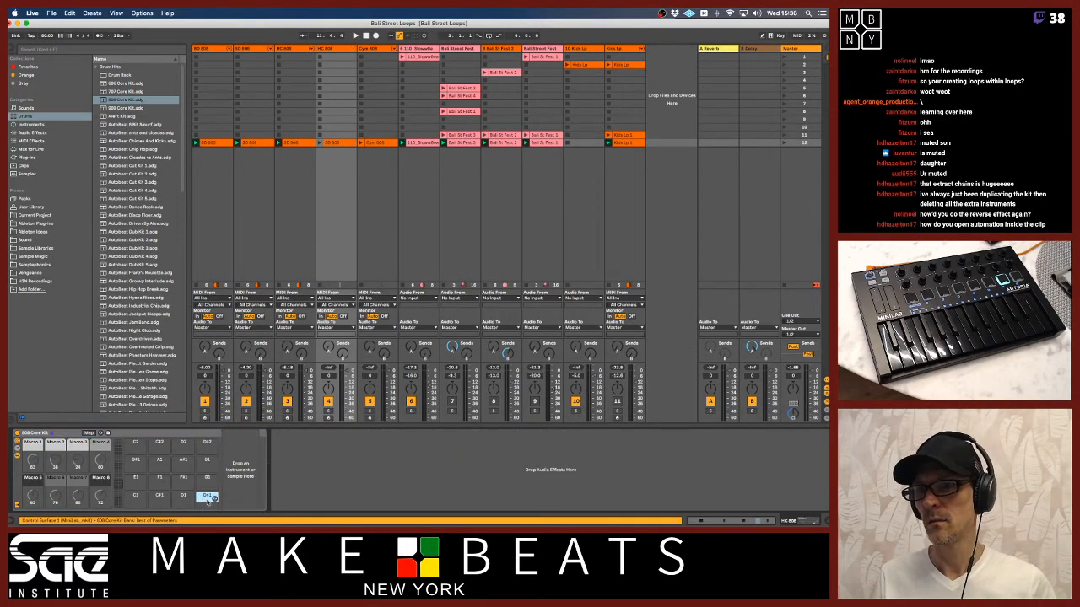
click(189, 498)
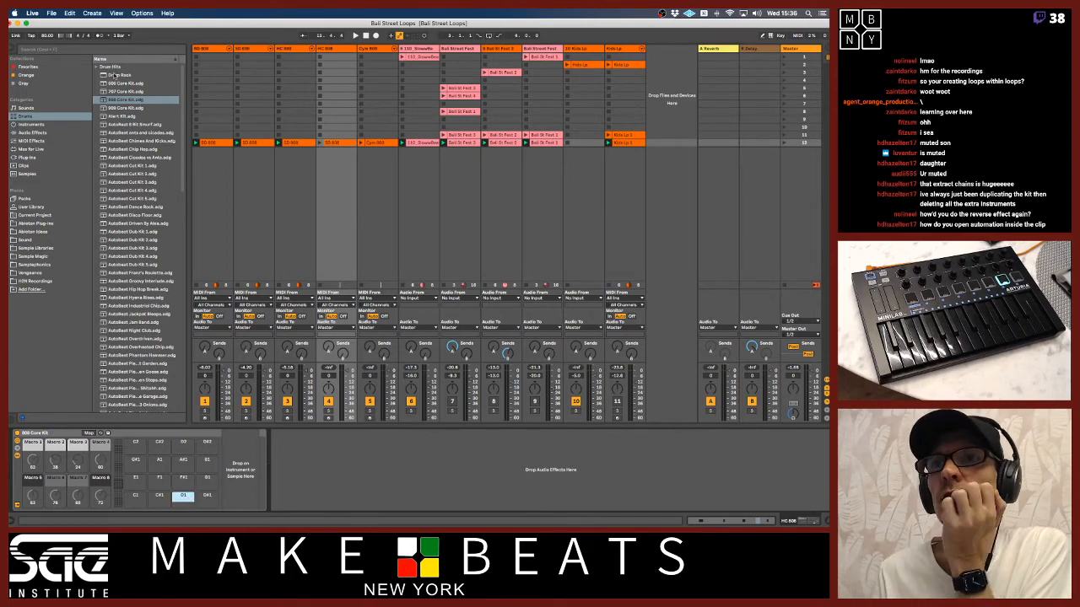
- Browse the Snare folder under Drum Hits and audition its samples one after another through Snare Belly Ring.wav
click(97, 67)
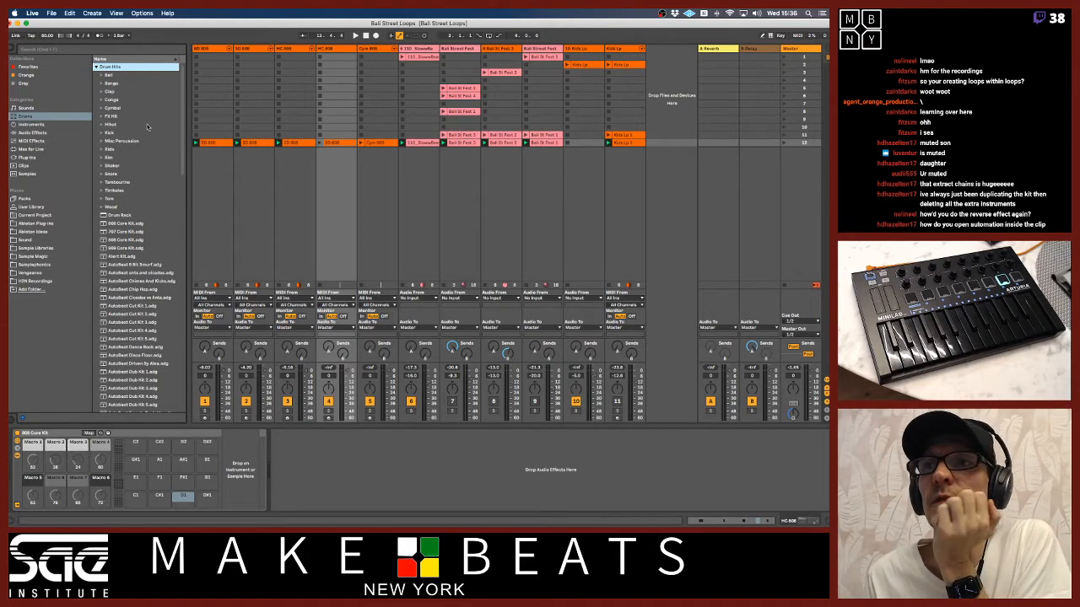
click(101, 175)
click(129, 182)
key(Down)
key(Down)
key(Down)
key(Down)
key(Down)
key(Down)
key(Down)
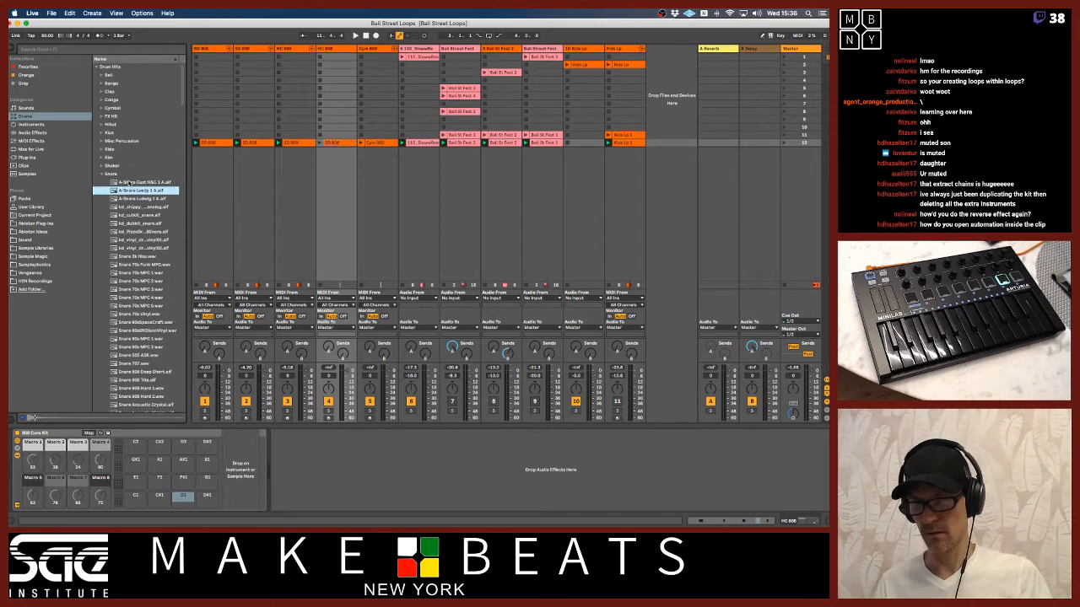
key(Down)
key(Down)
key(Down)
key(Down)
key(Down)
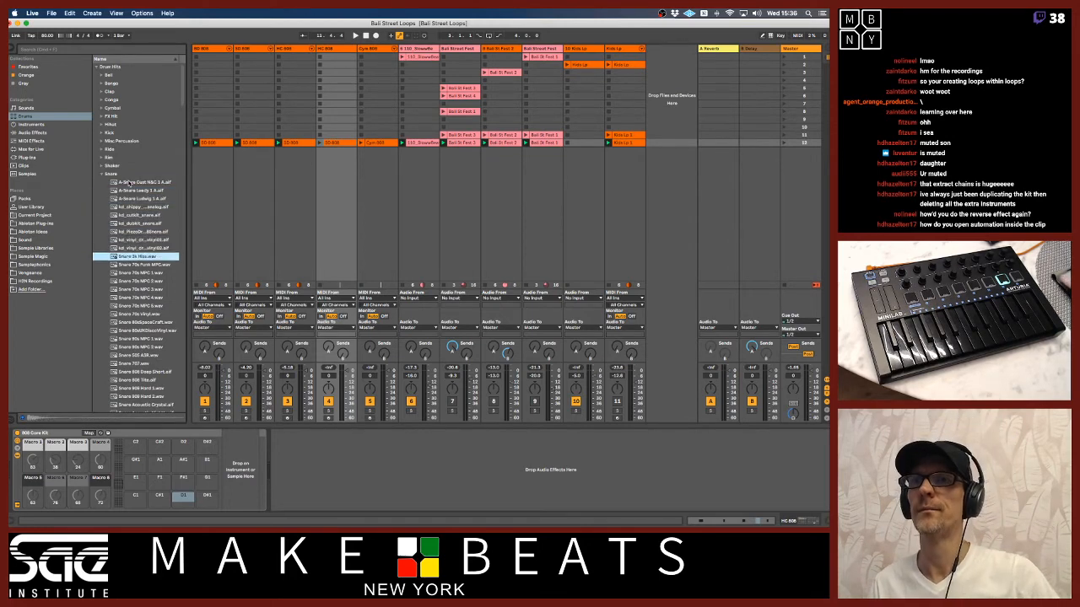
key(Down)
key(Down)
key(Down)
key(Down)
key(Down)
key(Down)
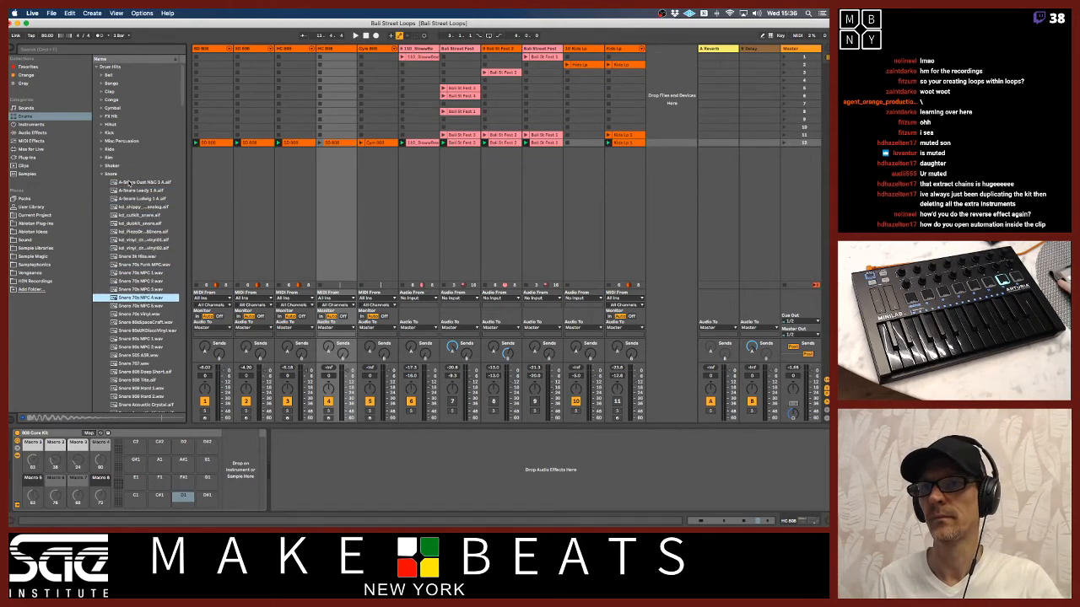
key(Down)
key(Down)
key(Down)
key(Down)
key(Down)
key(Down)
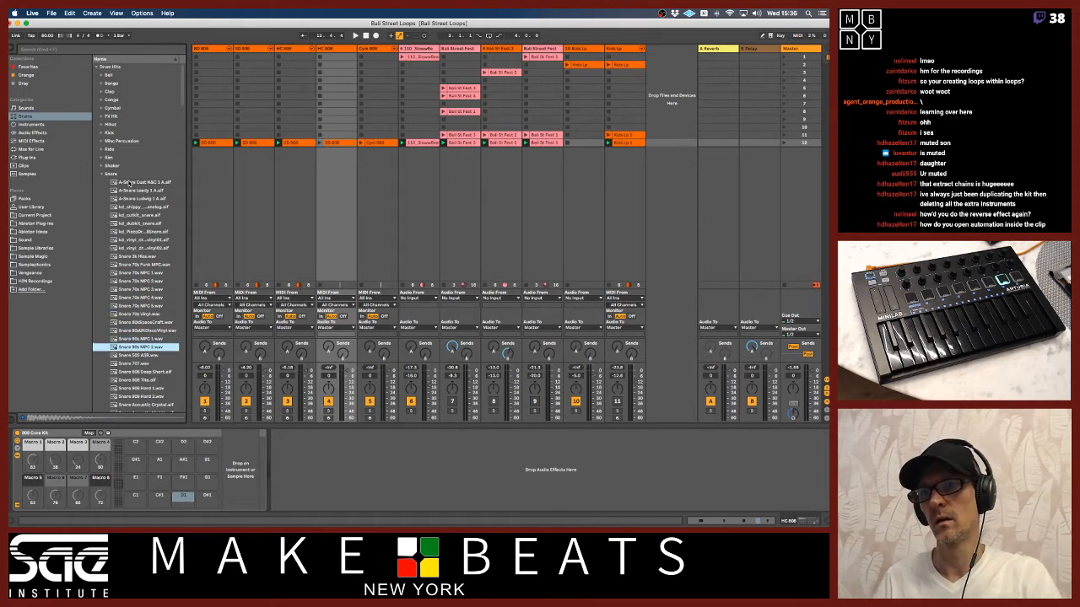
key(Down)
key(Down)
key(Down)
key(Down)
key(Down)
key(Down)
key(Down)
key(Down)
key(Down)
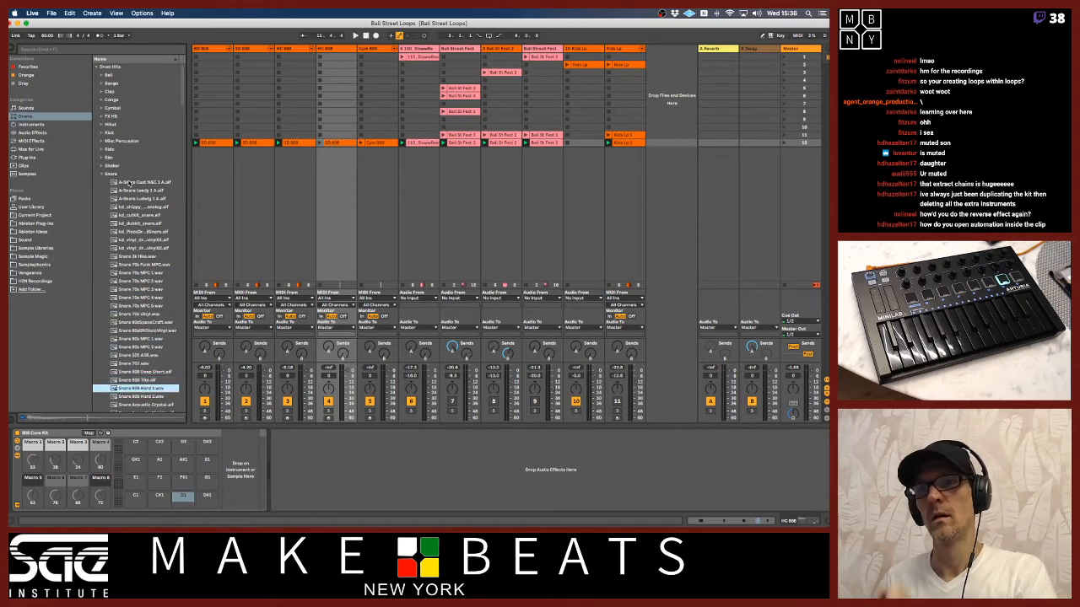
key(Down)
key(Down)
key(Down)
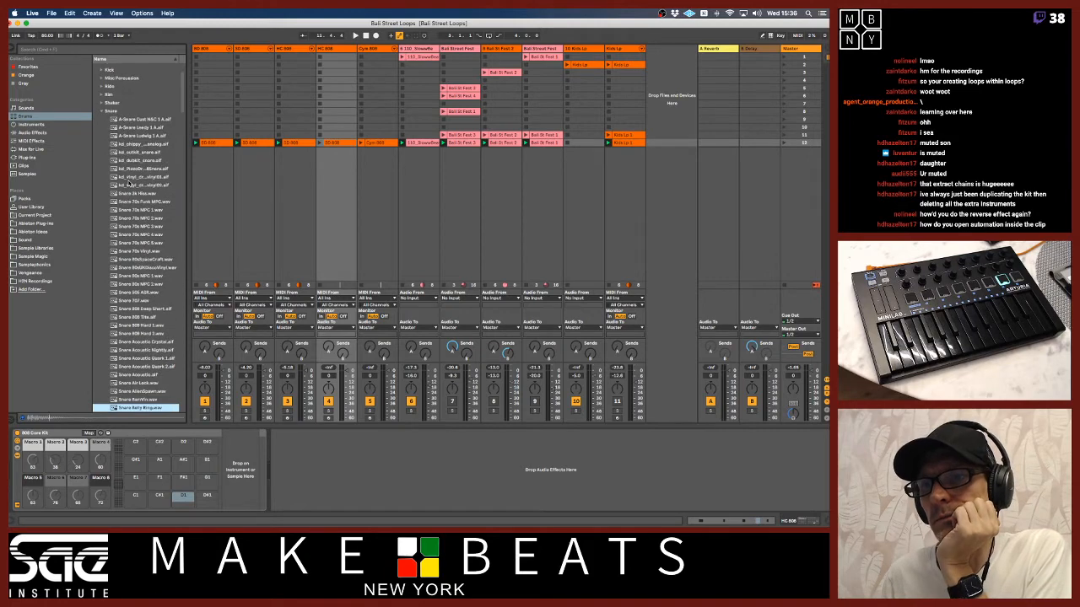
key(Up)
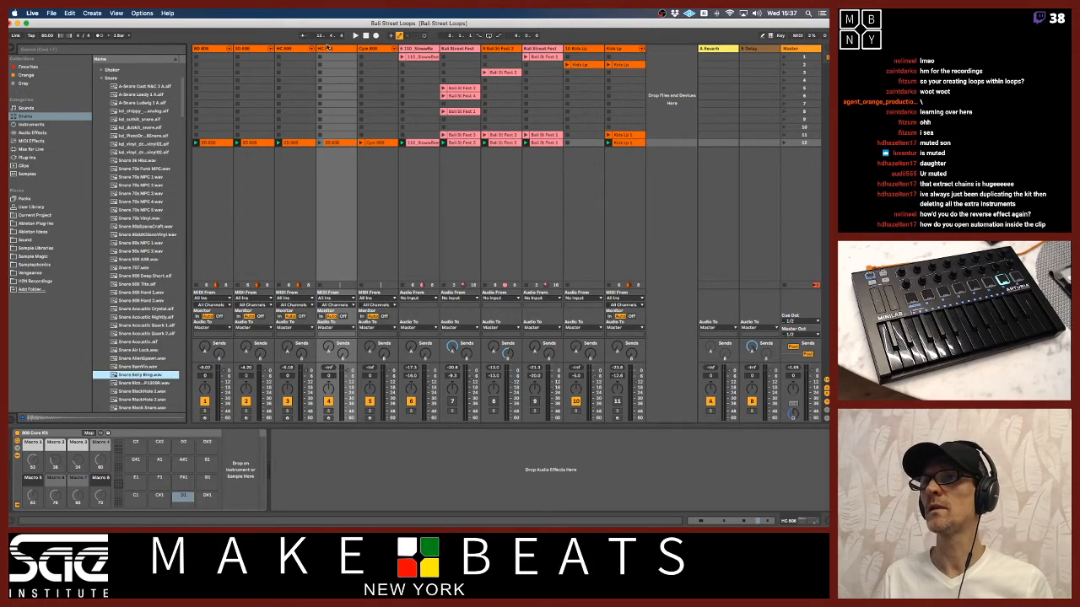
- Replace the duplicated HC 808 track with a new audio track and place Snare Belly Ring.wav in its scene 12 slot
key(Delete)
click(300, 49)
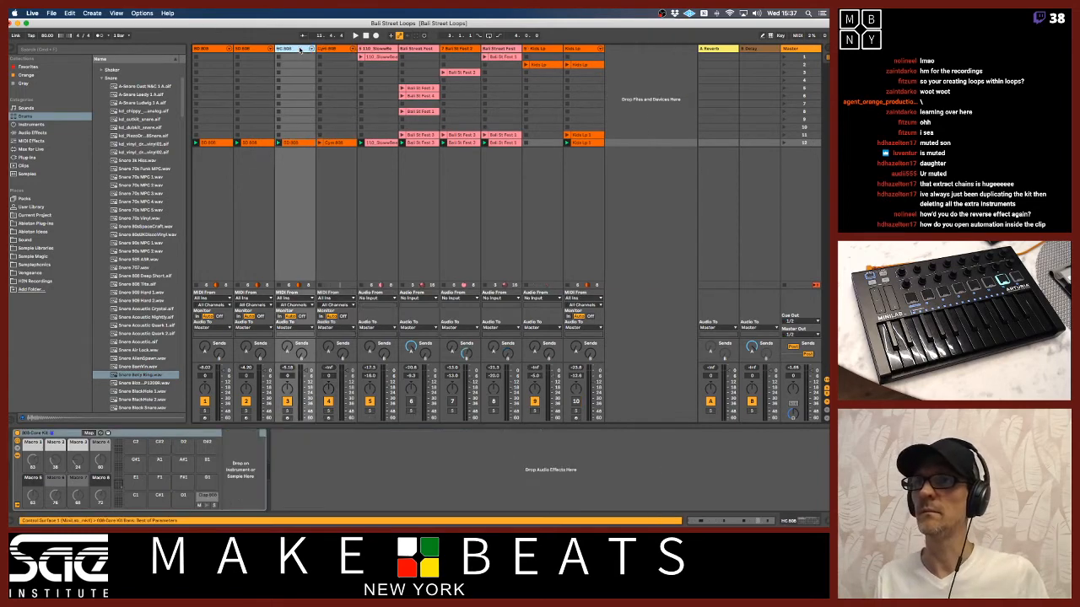
key(super+t)
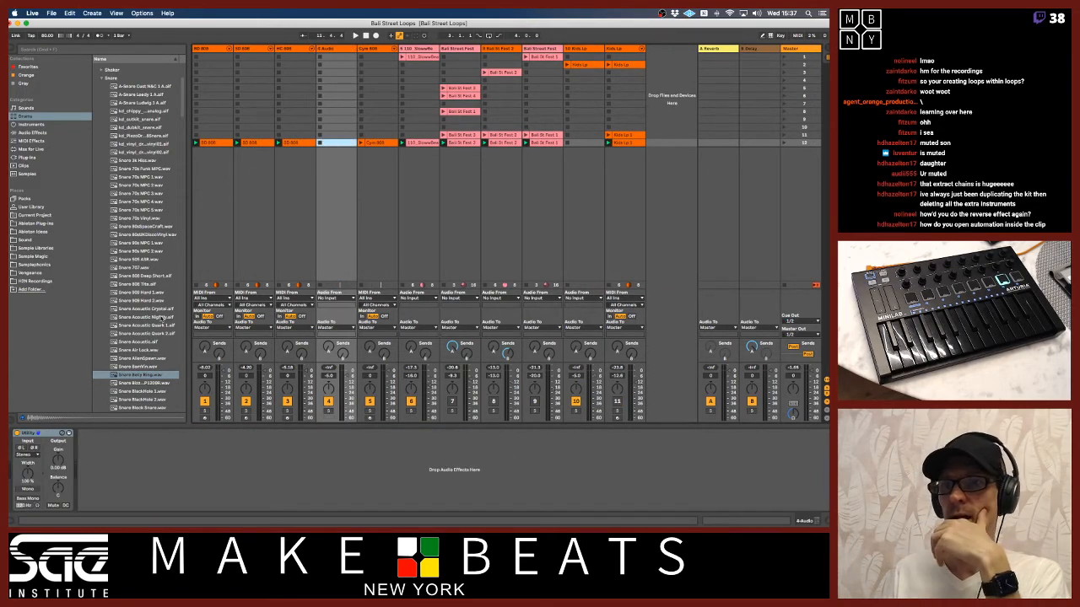
click(123, 376)
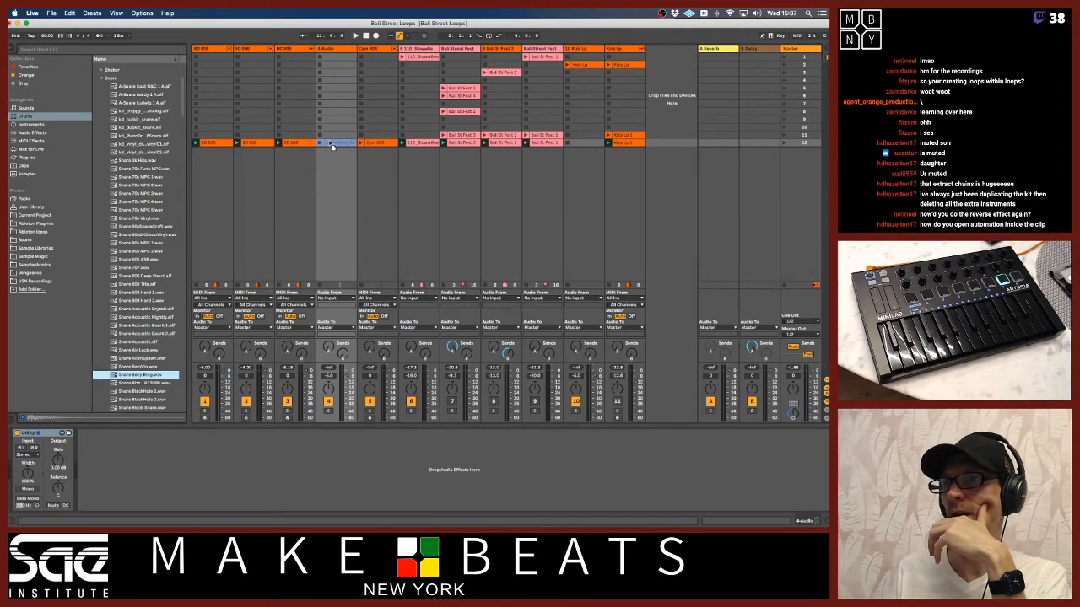
drag(123, 376, 330, 143)
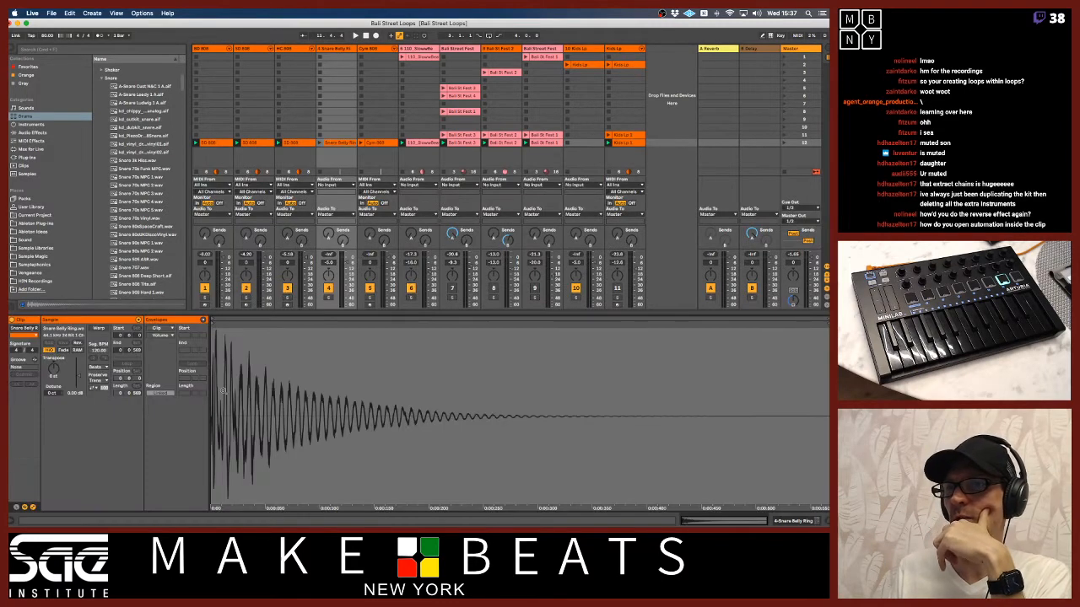
- Turn on warping and looping for the Snare Belly Ring clip and set its loop length to 1 bar
click(99, 328)
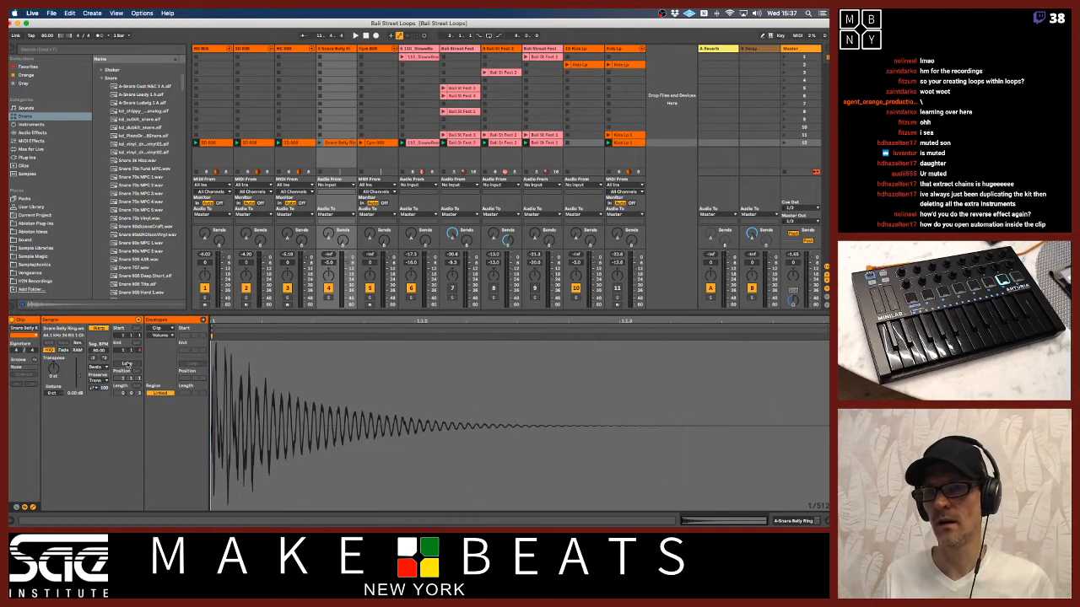
click(126, 364)
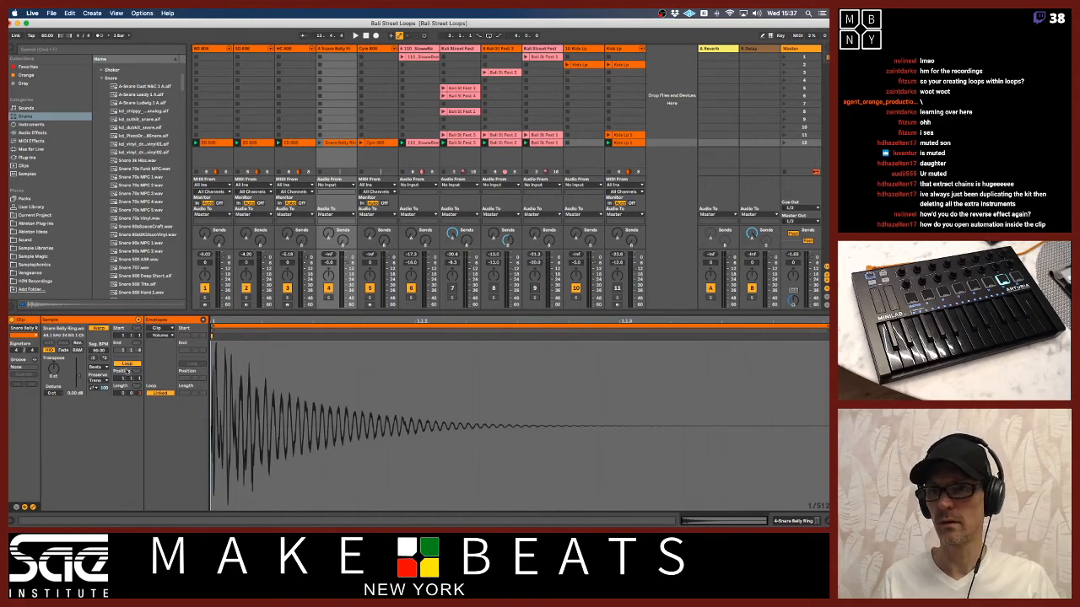
key(Return)
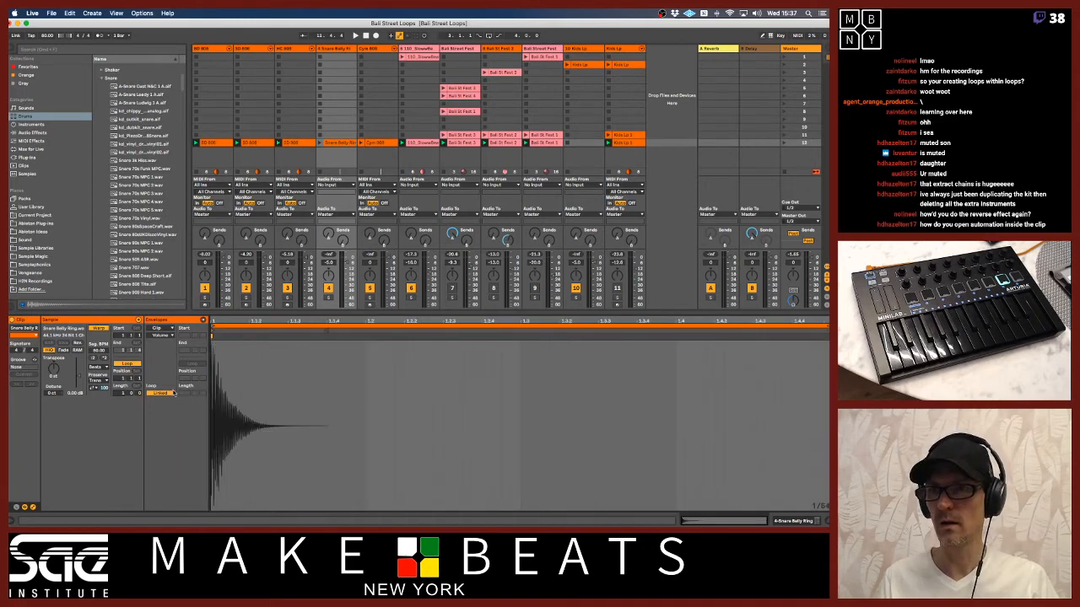
click(234, 319)
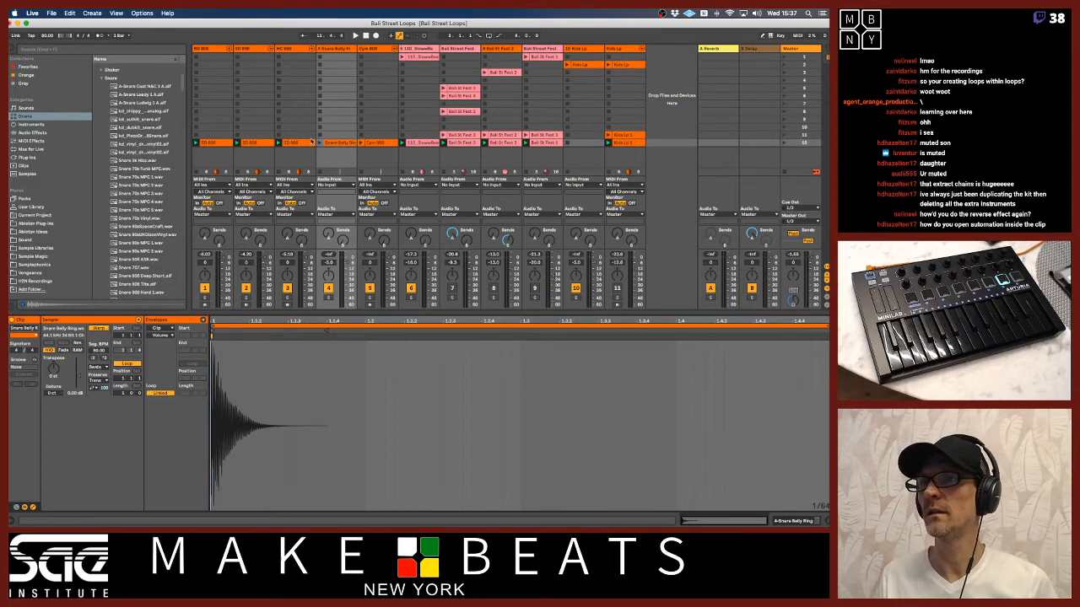
- Copy the scene 12 clips of the first three 808 drum tracks into the arrangement, starting at bar 1
click(225, 143)
click(308, 143)
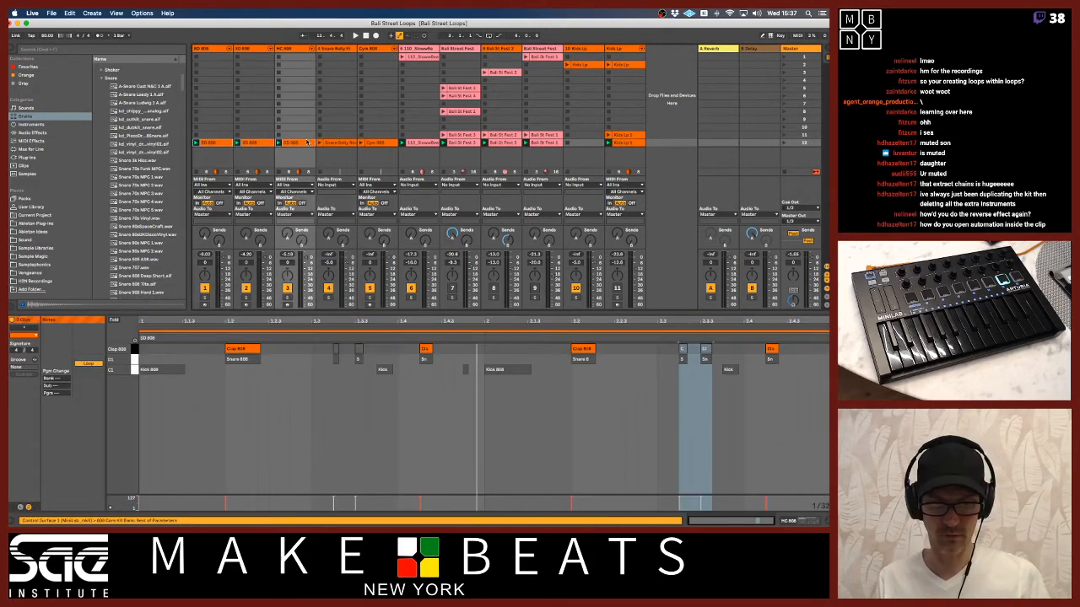
key(Tab)
scroll(243, 117, up, 2)
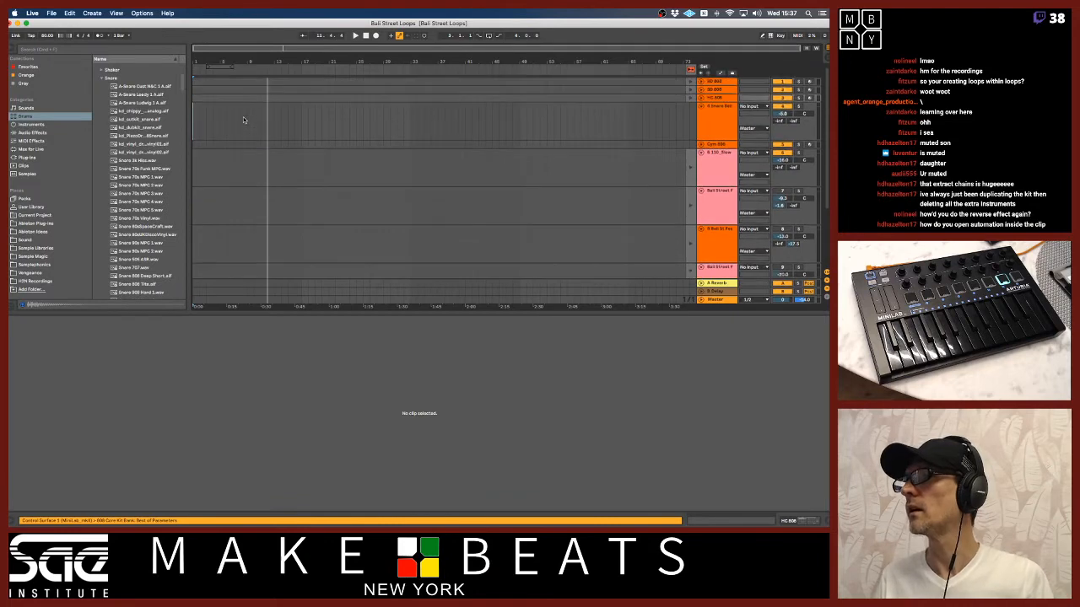
click(195, 82)
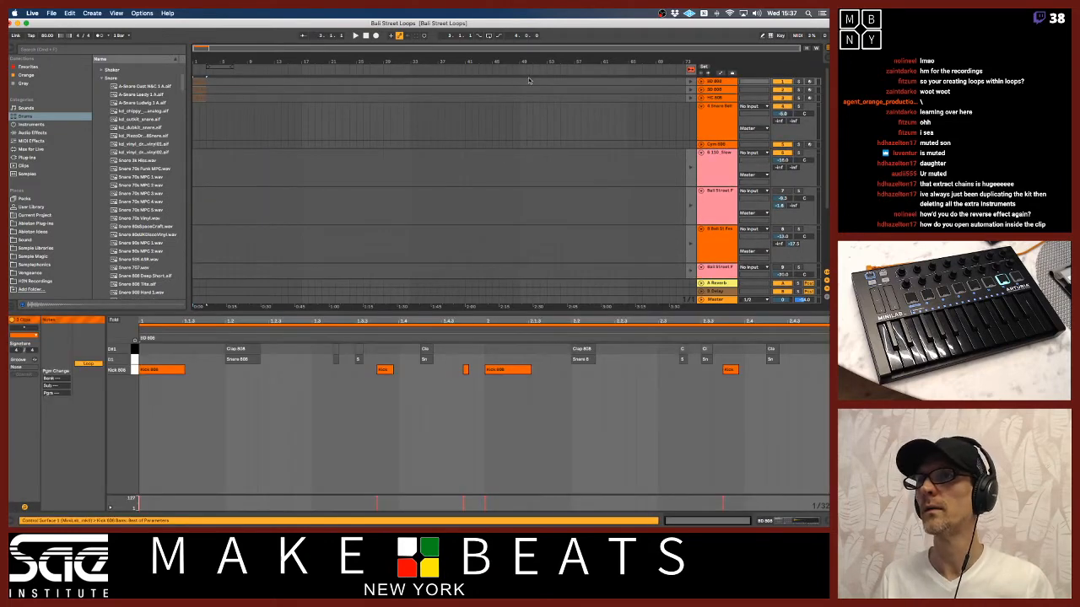
- Return playback to the arrangement, unfold the tracks, and extend the three 808 drum parts to bar 5
click(691, 70)
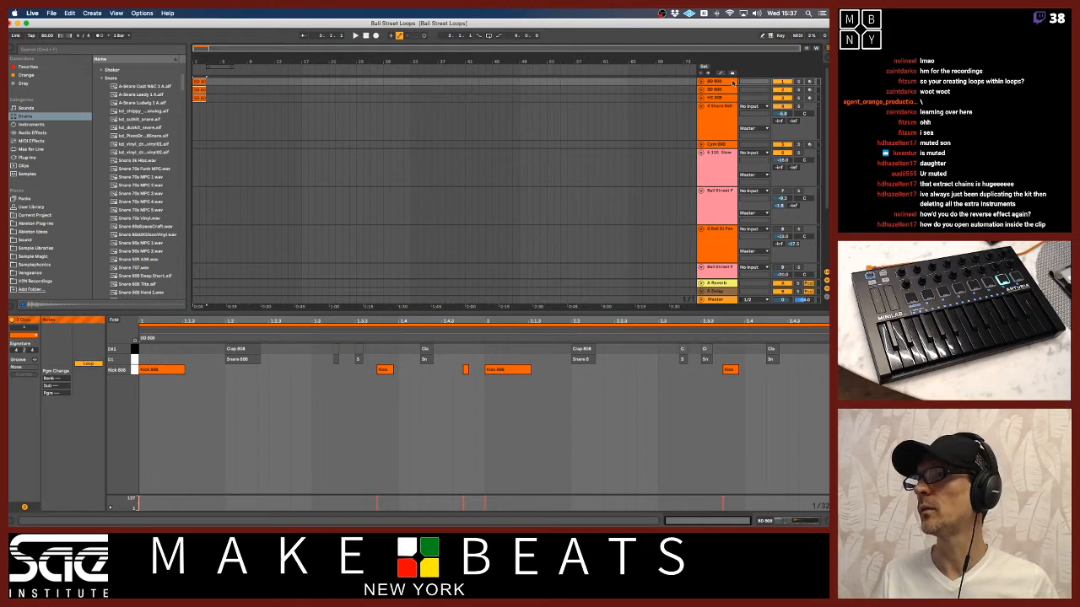
click(702, 82)
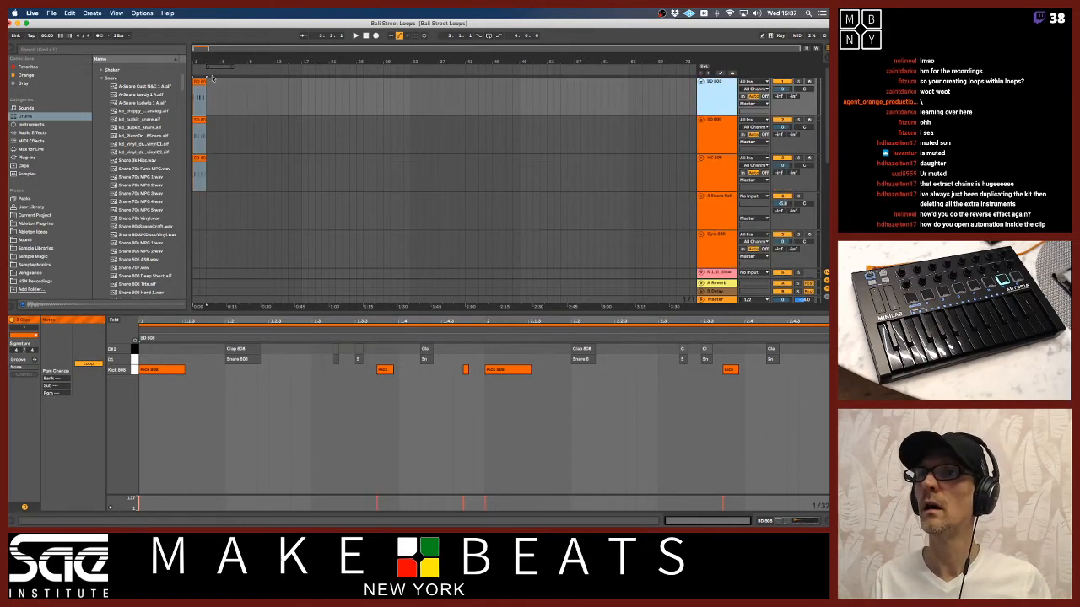
drag(206, 80, 243, 66)
- Copy the Snare Belly Ring clip from scene 12 to bar 1 of its track in the arrangement
key(Tab)
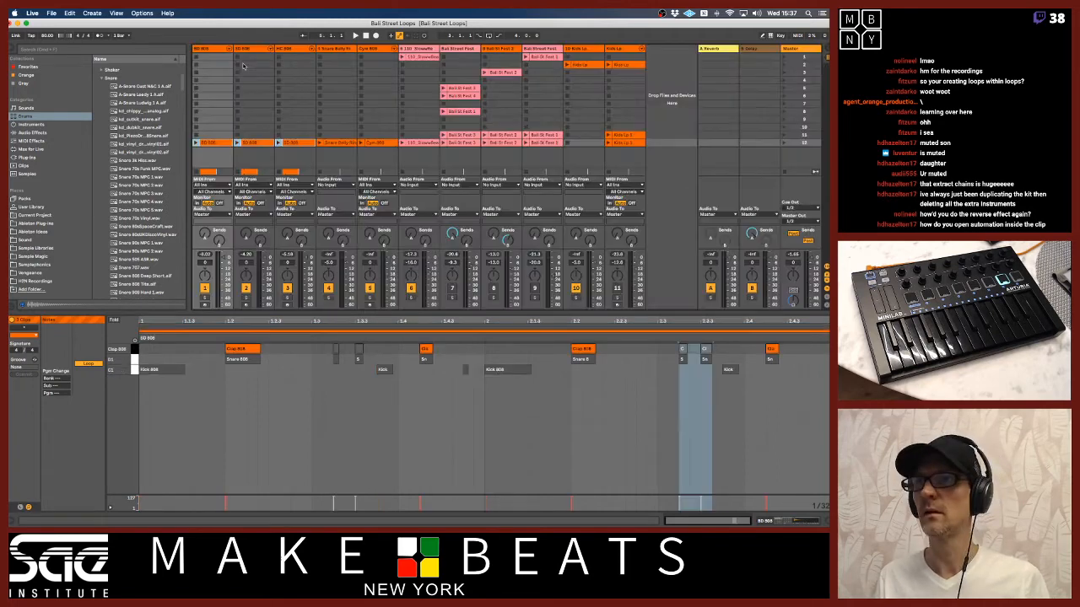
click(347, 144)
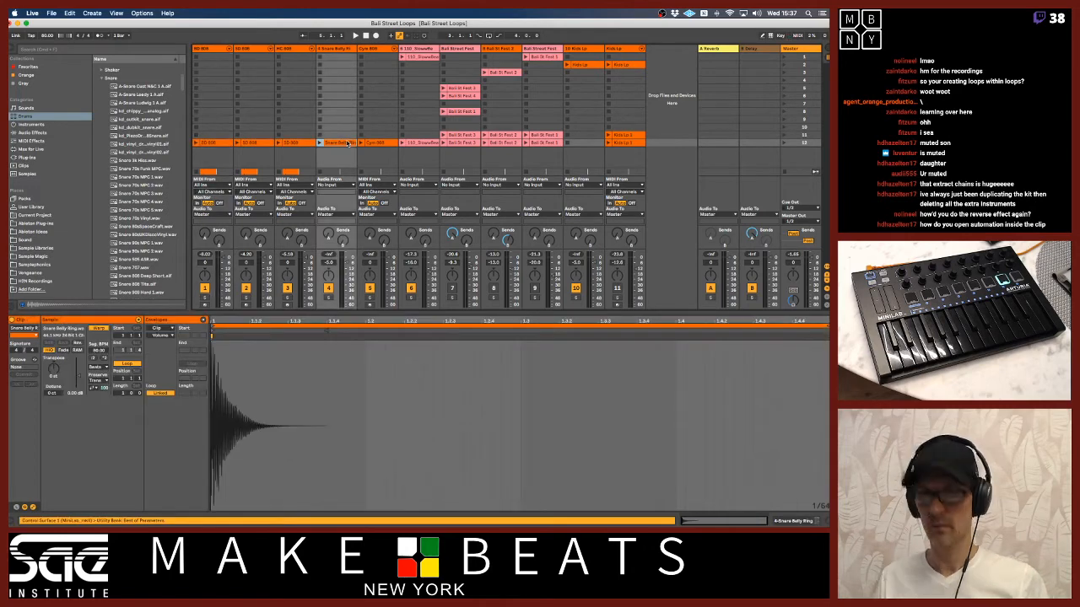
key(Tab)
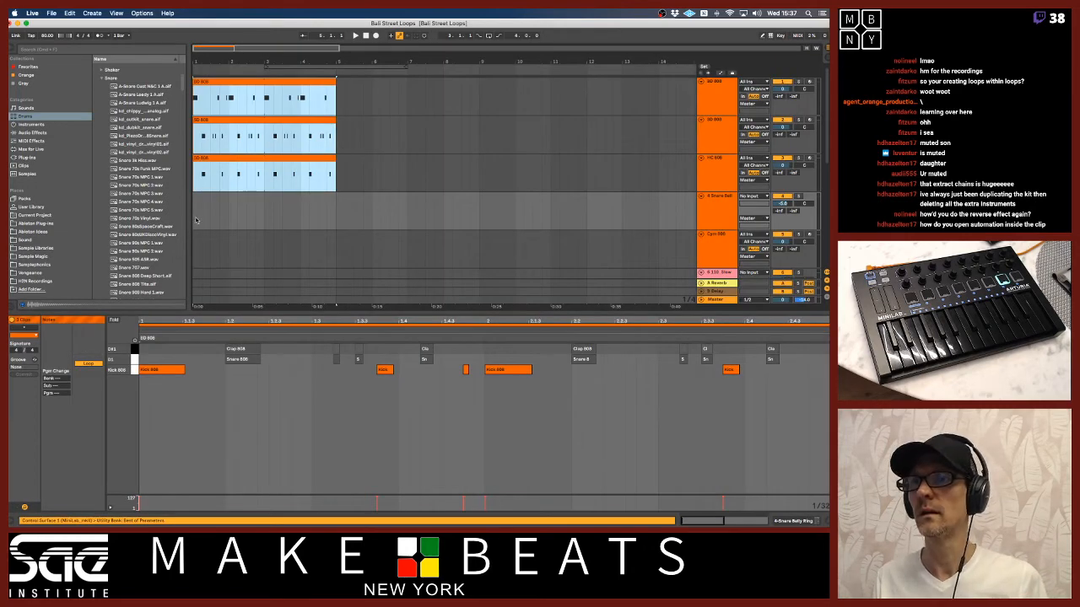
click(195, 220)
key(super+v)
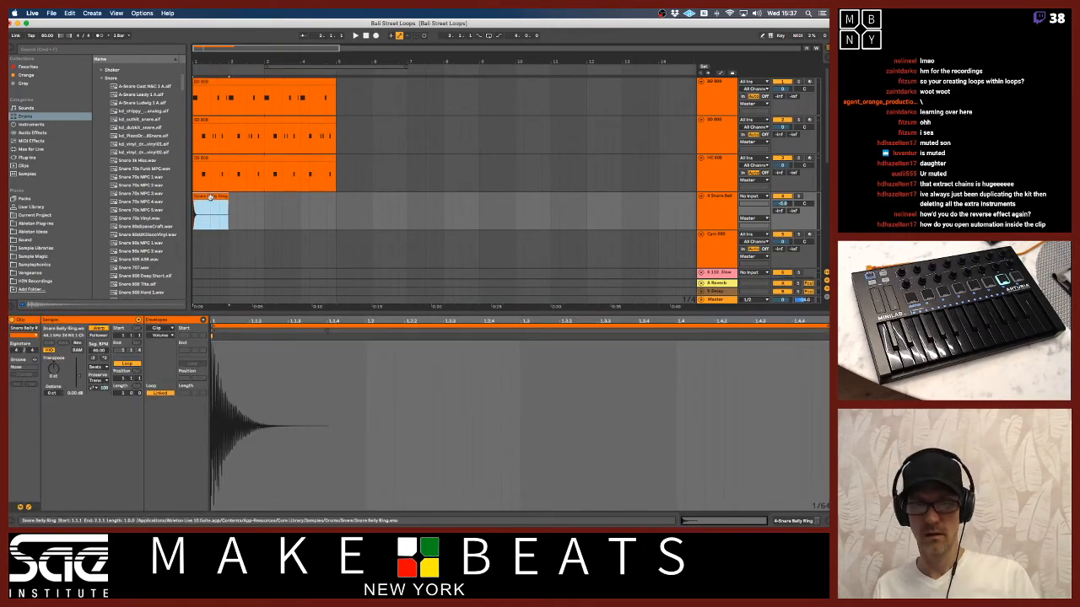
- Reverse the arranged Snare Belly Ring clip with warping off and move it so it ends near beat 1.3
click(99, 328)
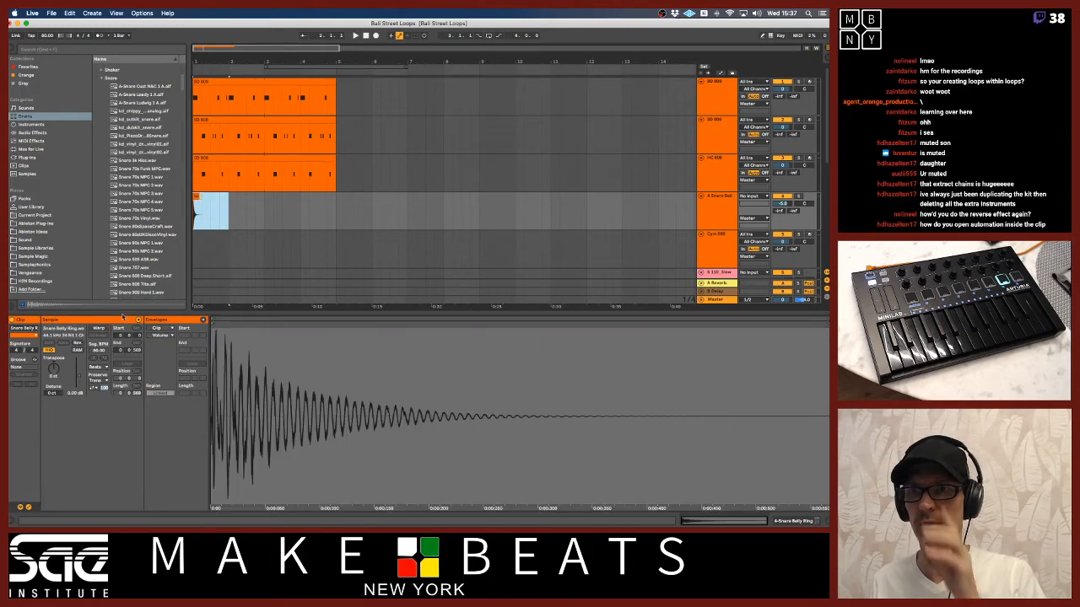
drag(196, 61, 196, 99)
click(201, 196)
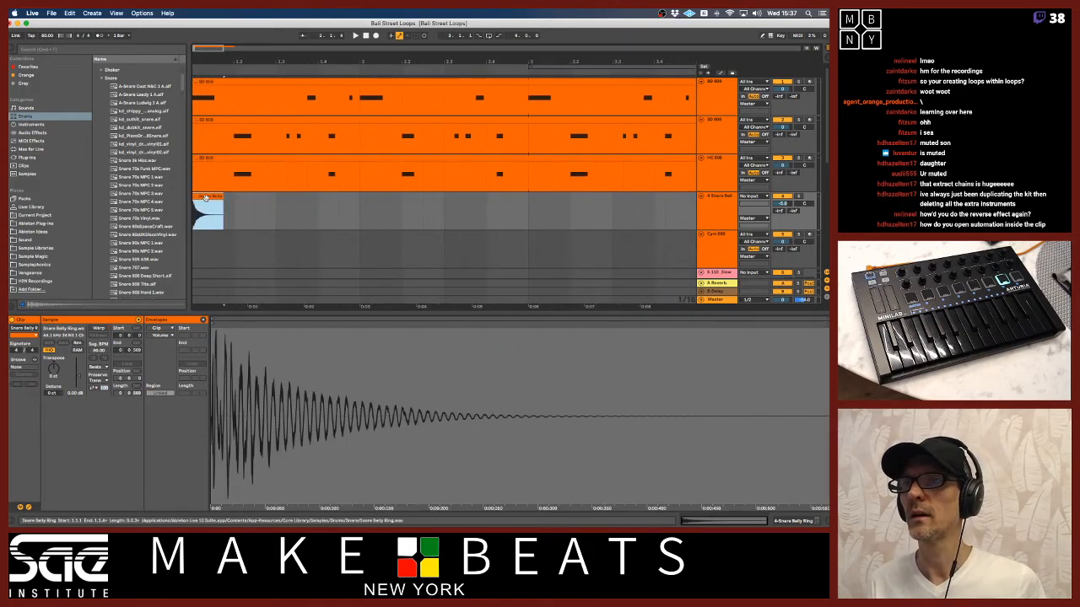
drag(201, 196, 232, 195)
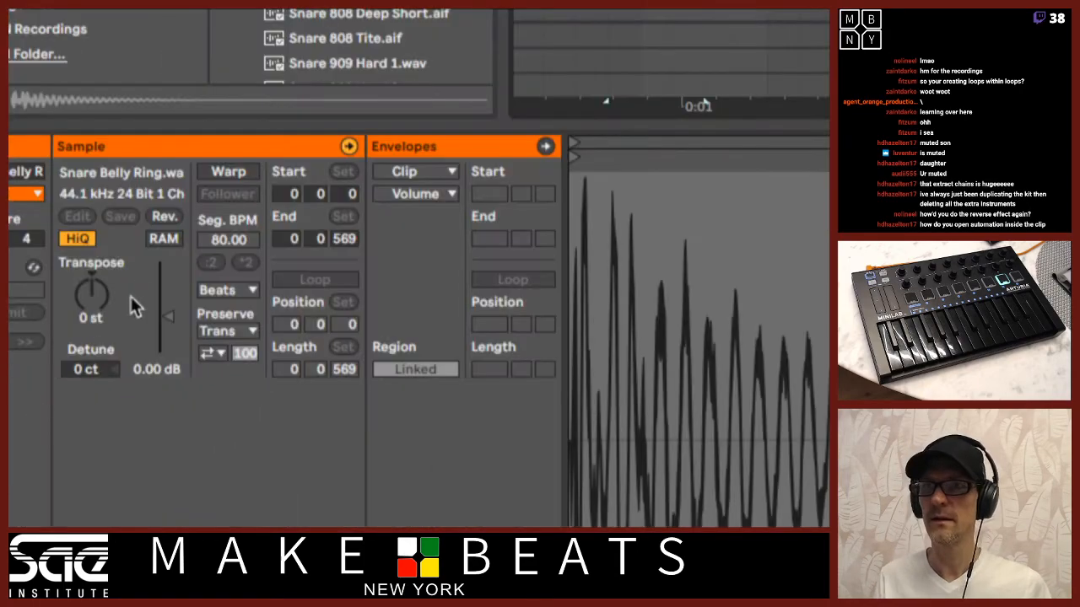
click(165, 219)
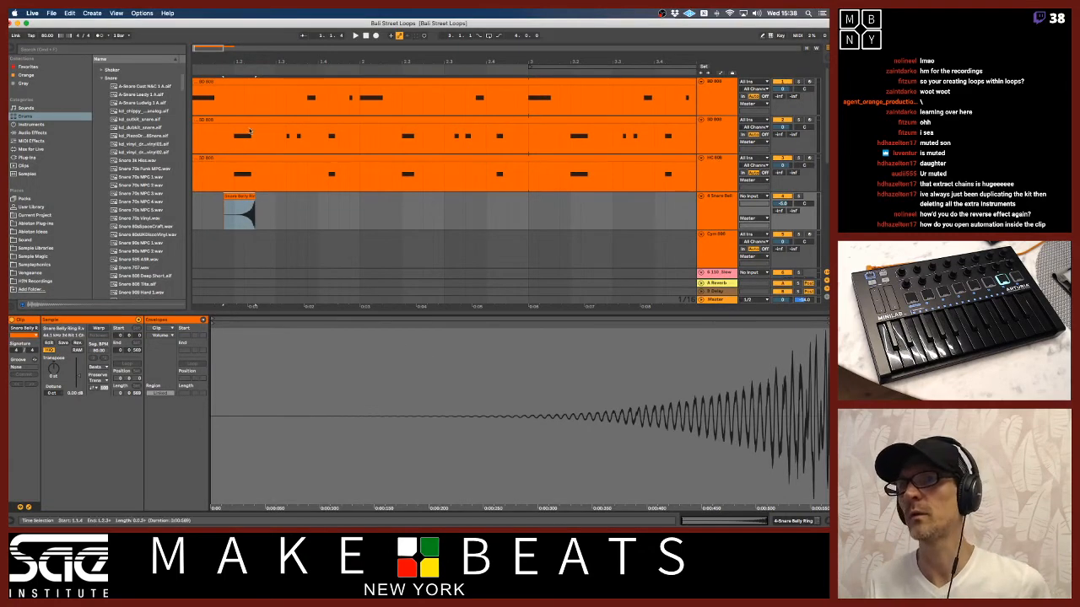
mouse_move(228, 65)
mouse_down()
mouse_move(233, 94)
mouse_move(231, 78)
mouse_up()
drag(251, 197, 275, 197)
- Shorten the arrangement loop to bar 1 and lower the snare track's volume to -12.7 dB
drag(282, 61, 224, 76)
drag(389, 67, 248, 64)
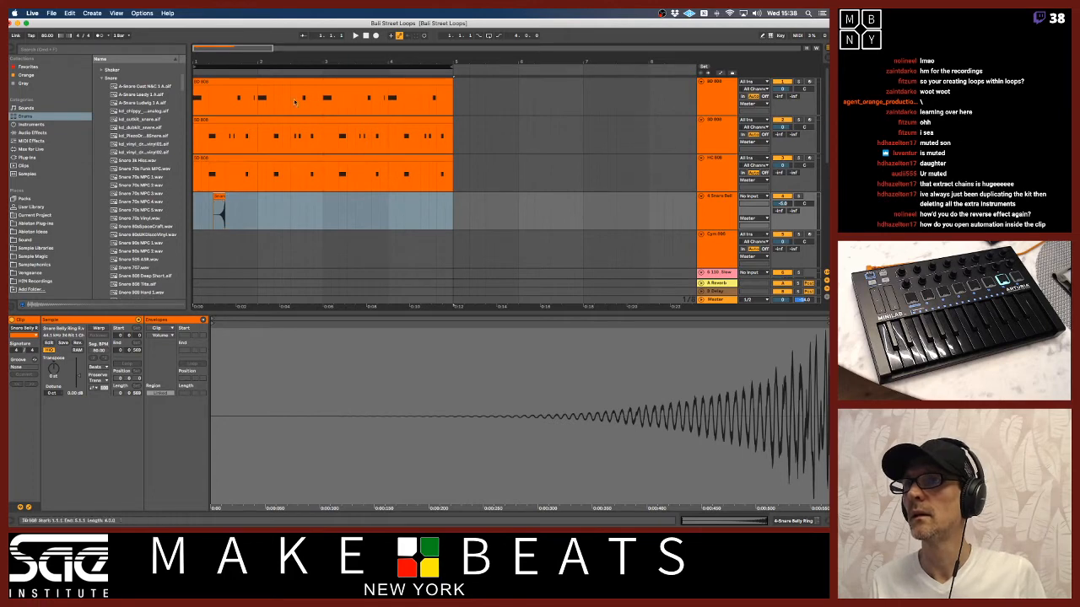
drag(451, 68, 258, 68)
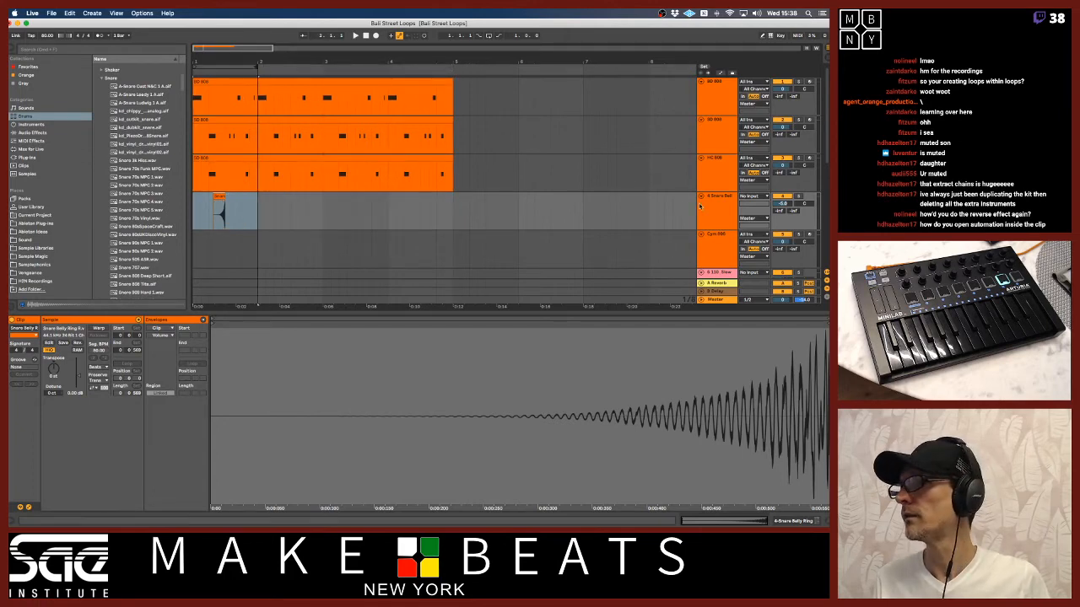
drag(776, 203, 777, 221)
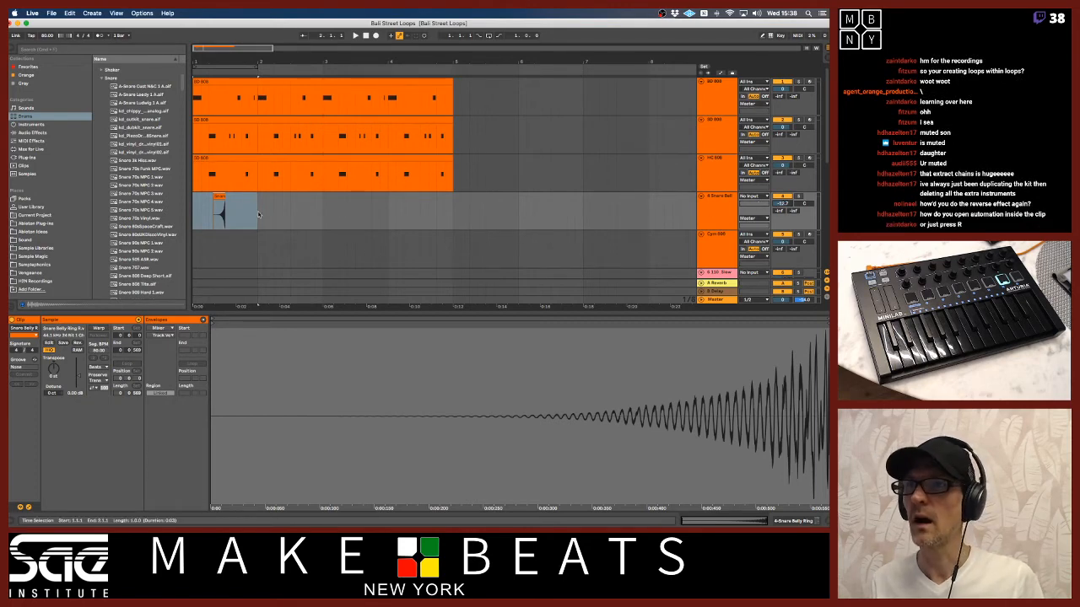
- Try the reverse toggle on the snare clip, flipping it to forward playback and back
click(218, 199)
key(r)
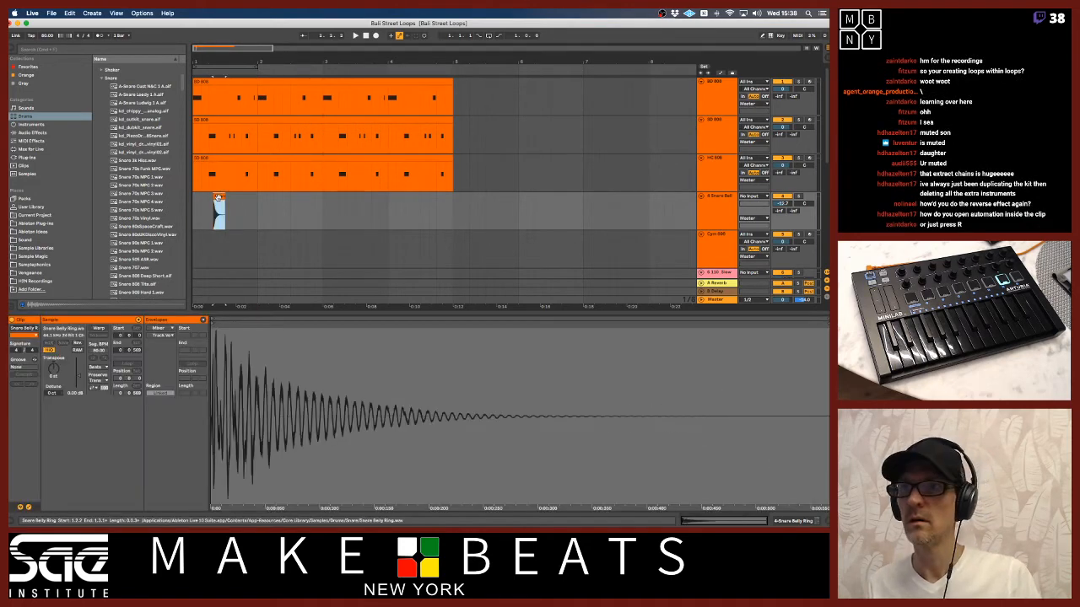
key(r)
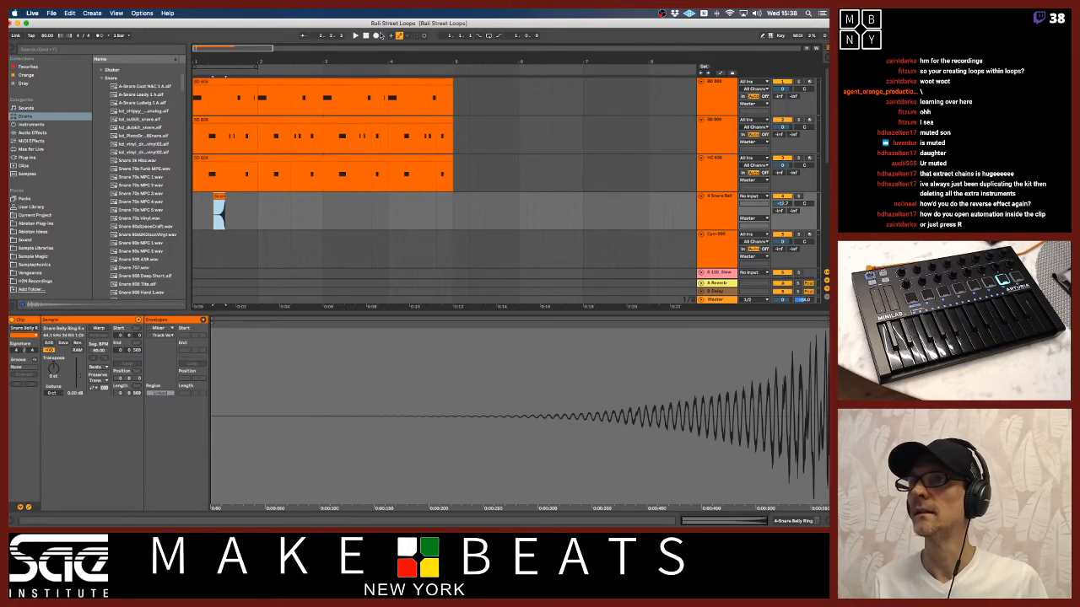
- Play the arrangement with looping switched on for bar 1
key(space)
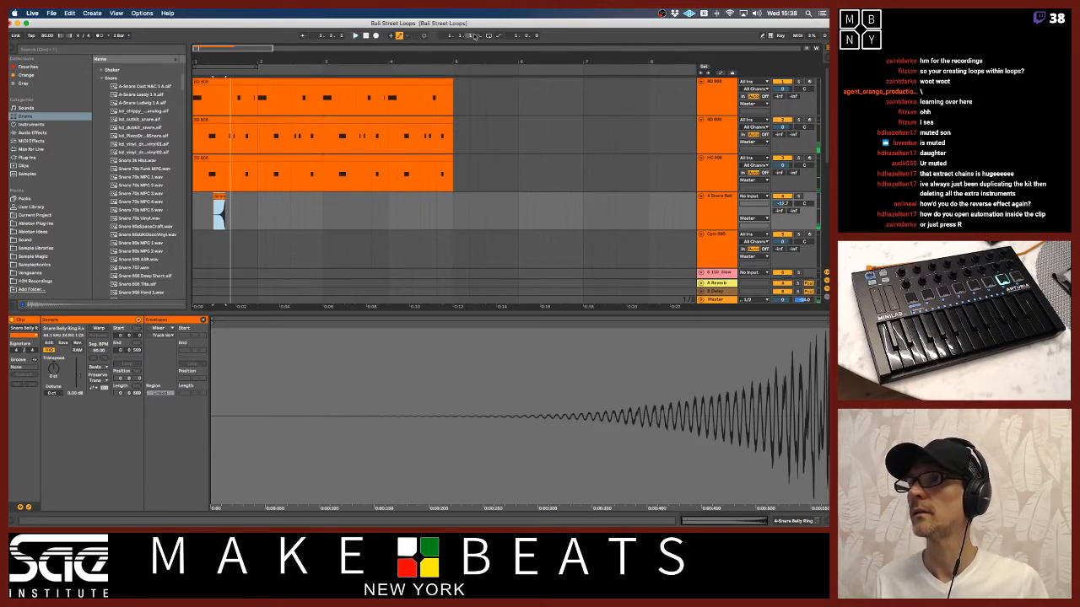
click(488, 36)
click(226, 67)
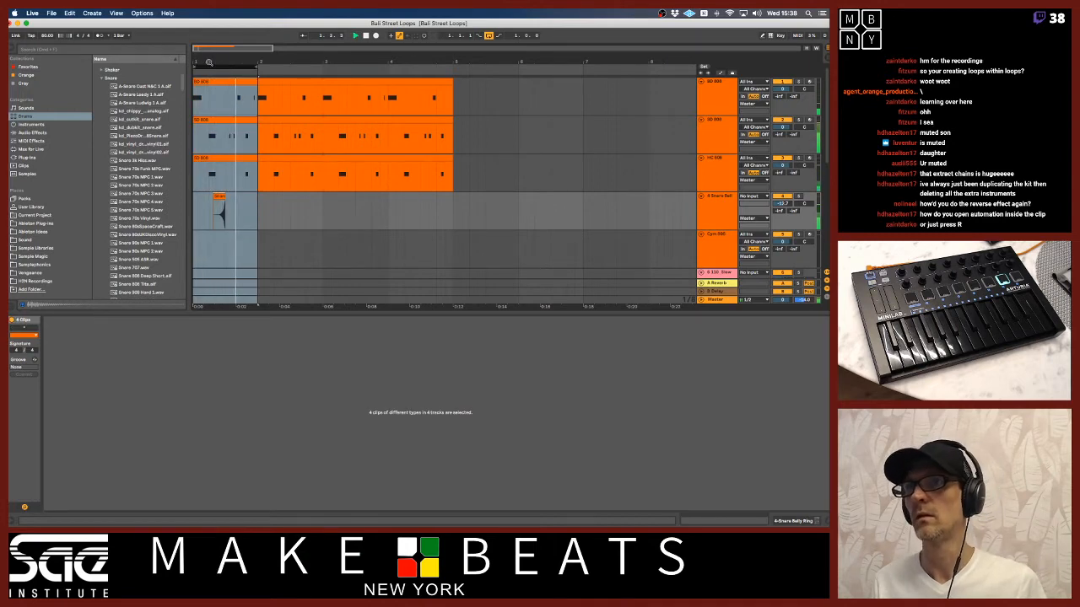
drag(226, 68, 245, 130)
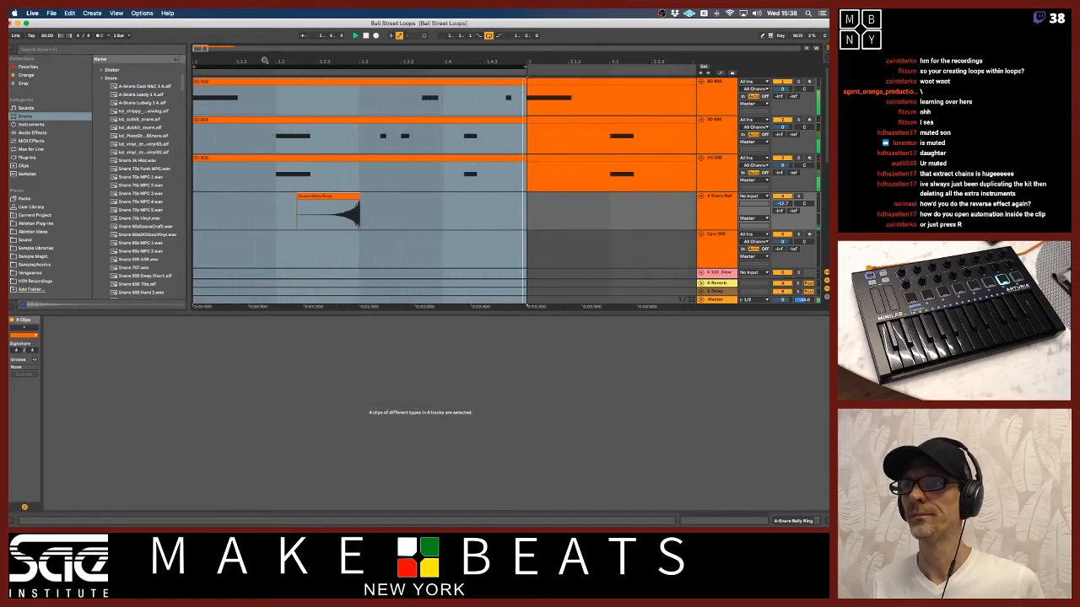
- Warp the reversed snare clip in Complex mode and adjust its edges so it ends at about beat 1.3
click(332, 198)
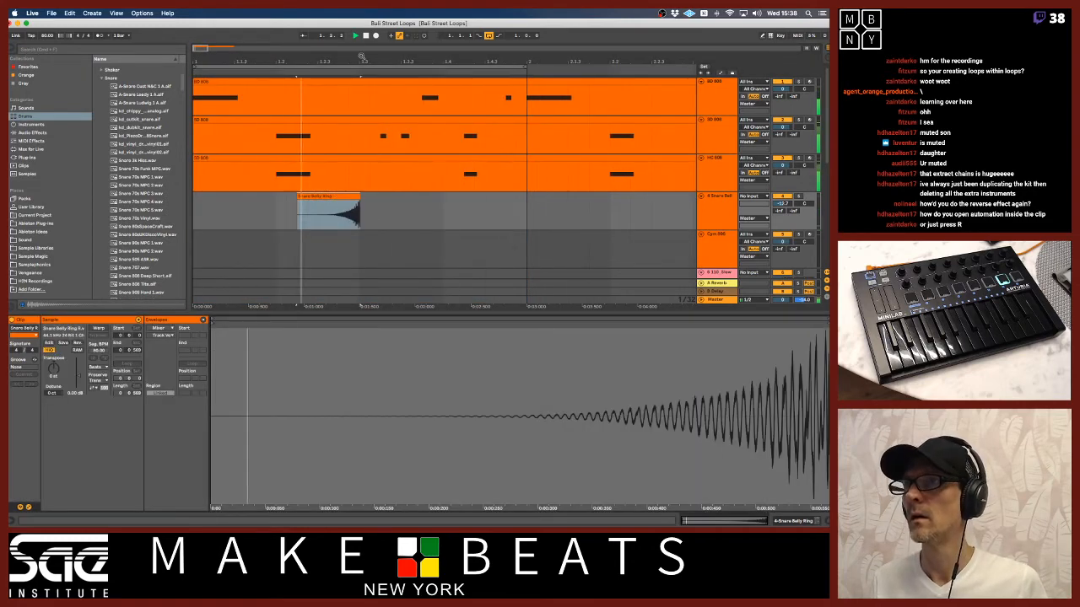
drag(363, 60, 370, 143)
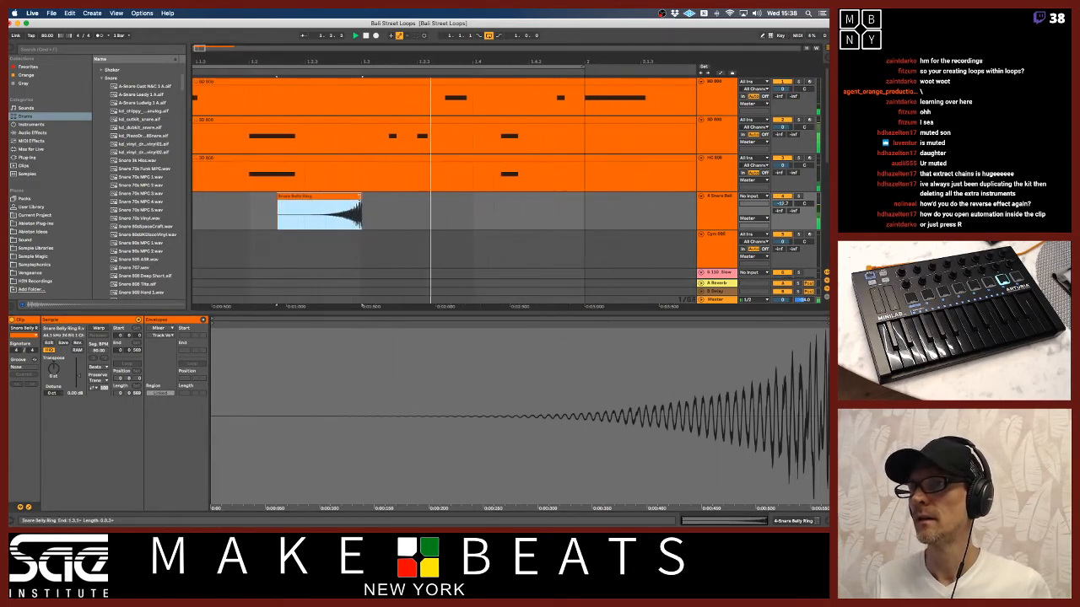
click(98, 328)
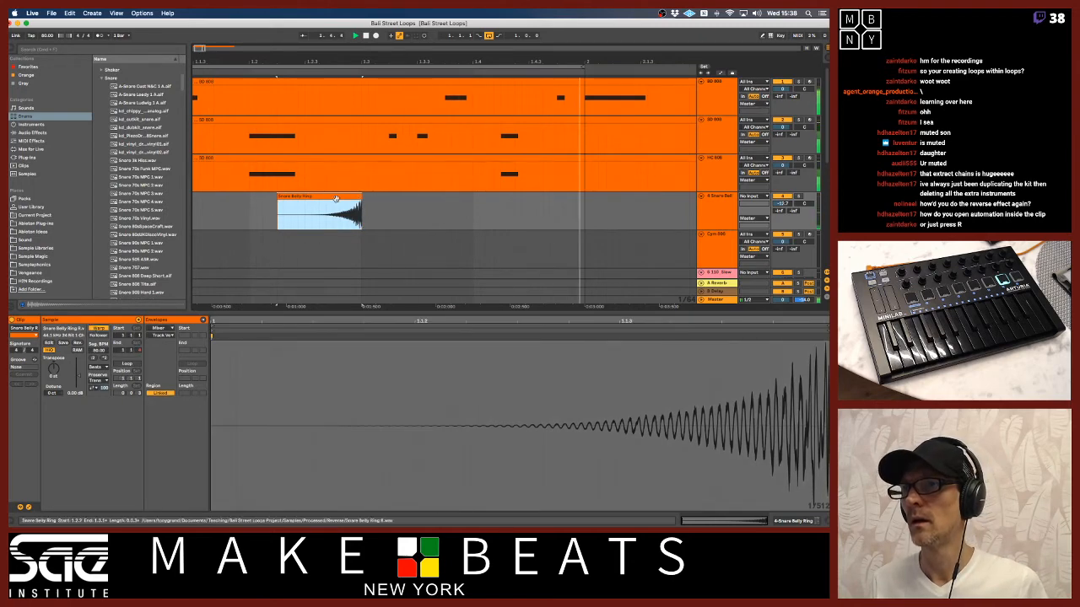
drag(279, 197, 313, 197)
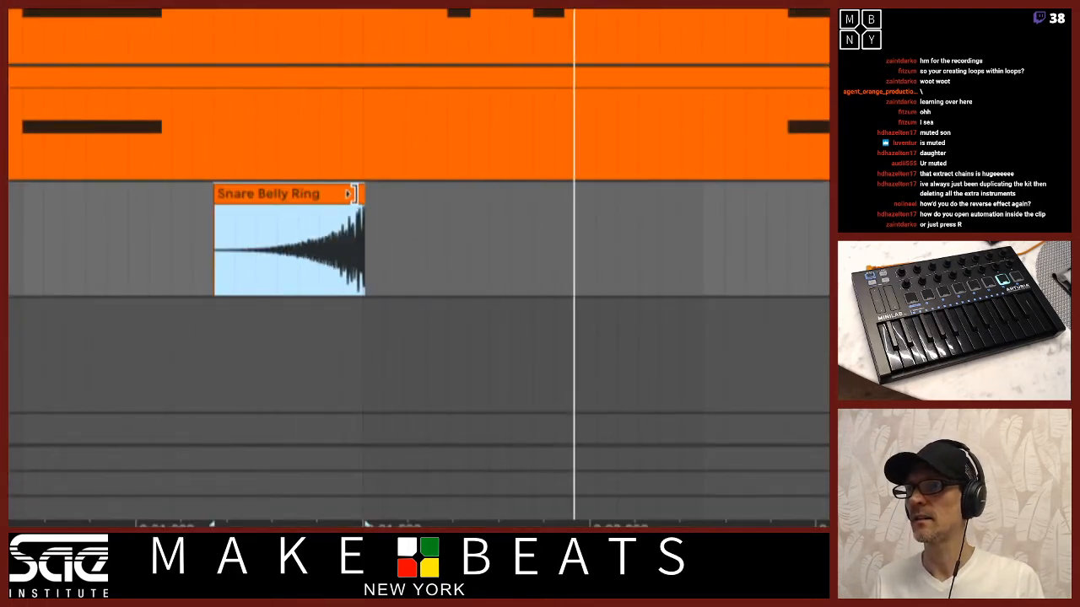
mouse_move(355, 194)
mouse_down()
mouse_move(447, 201)
mouse_move(354, 212)
mouse_move(342, 196)
mouse_up()
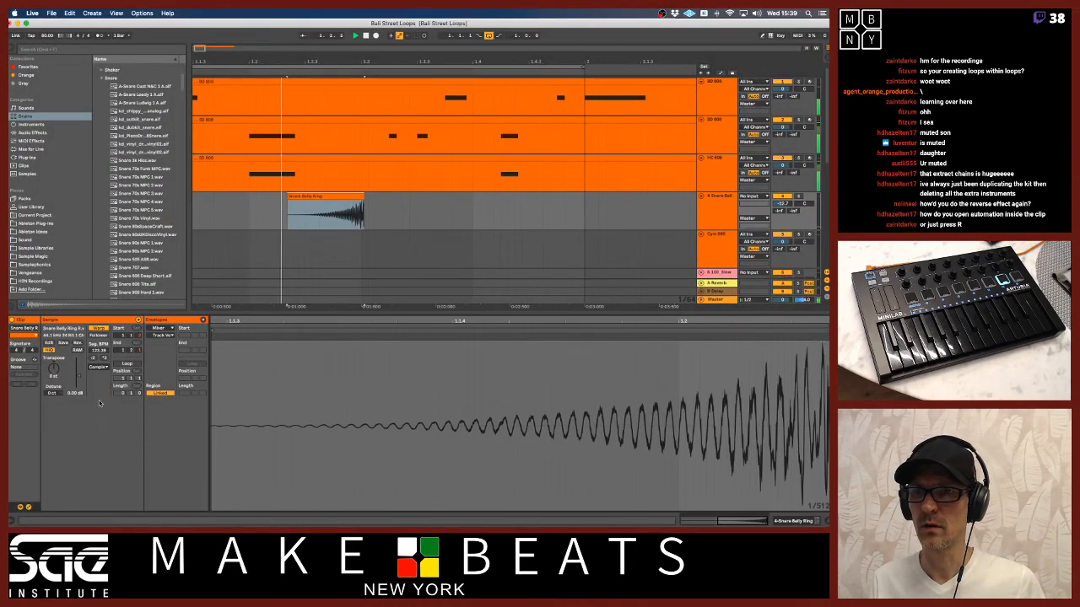
- Add a fade-in to the reversed snare clip and raise the snare track's volume
drag(356, 61, 336, 58)
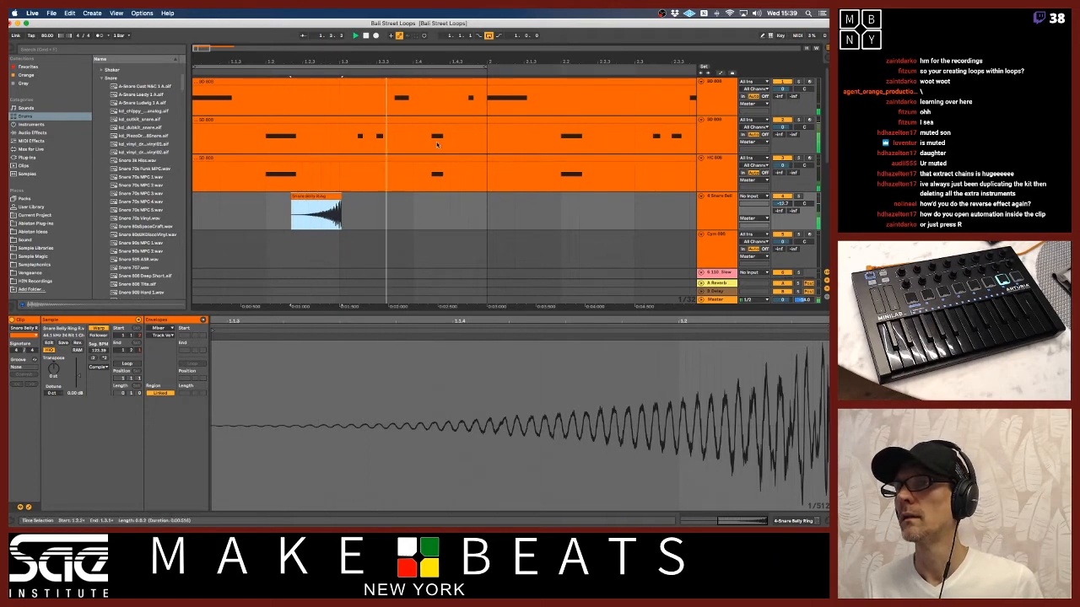
click(306, 202)
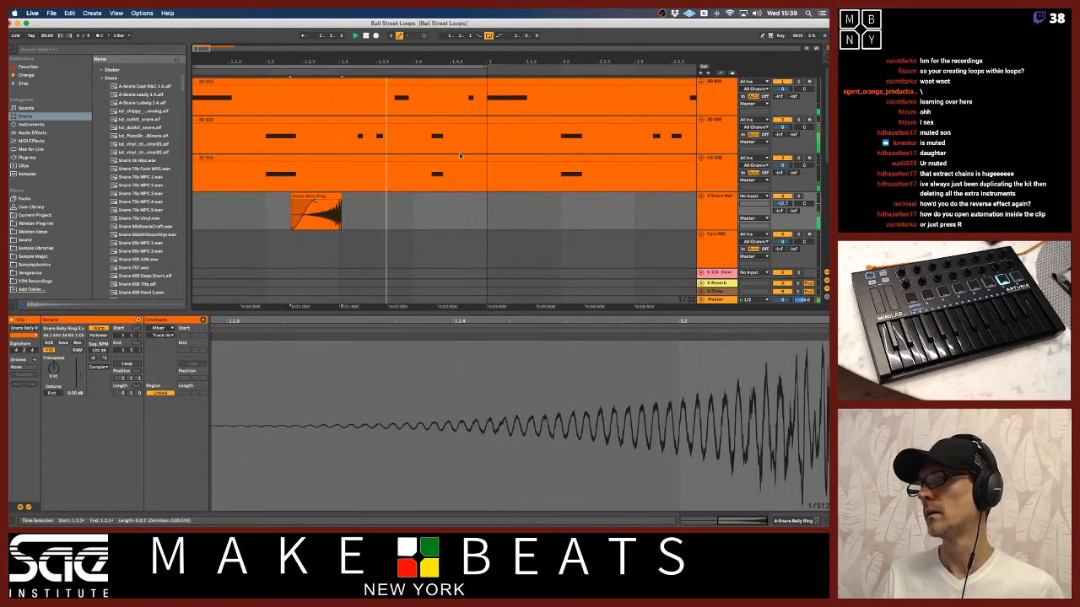
click(785, 203)
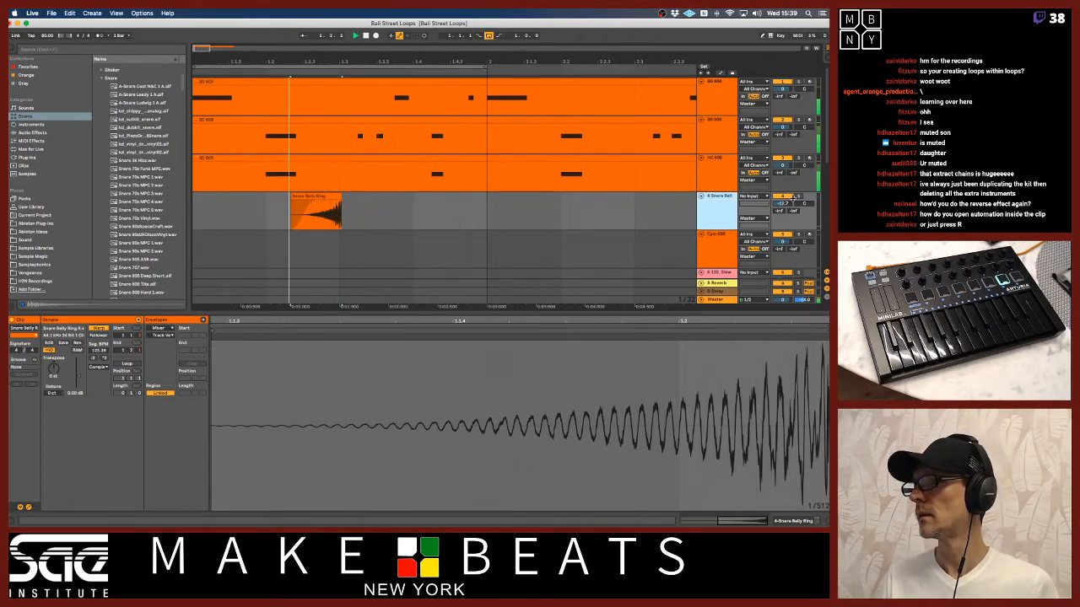
drag(784, 203, 784, 189)
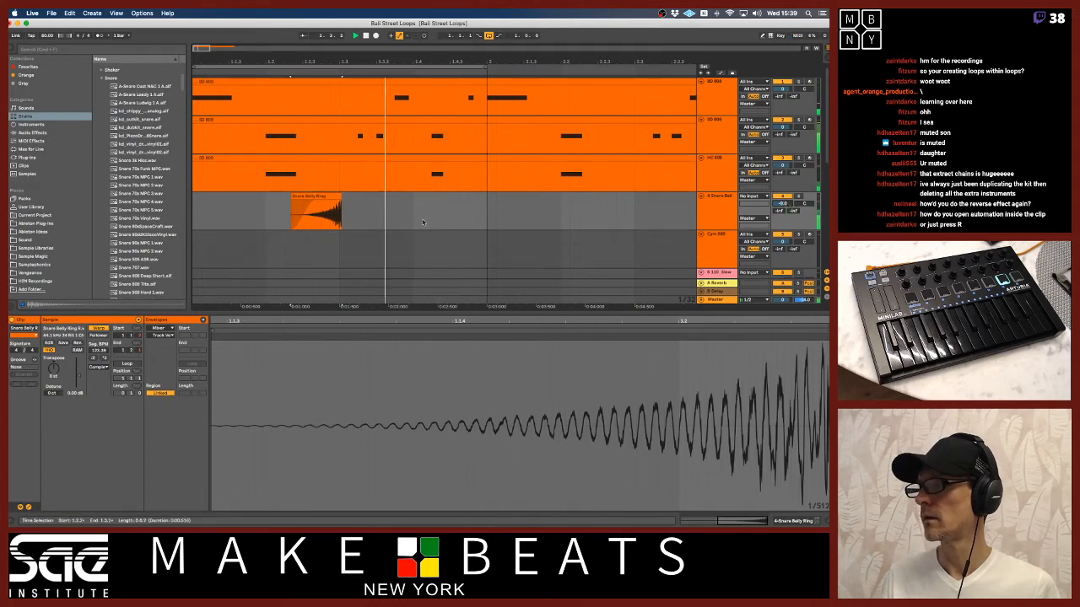
- Check the end of the reversed snare clip and rename its track as Rvs SD
drag(339, 62, 359, 61)
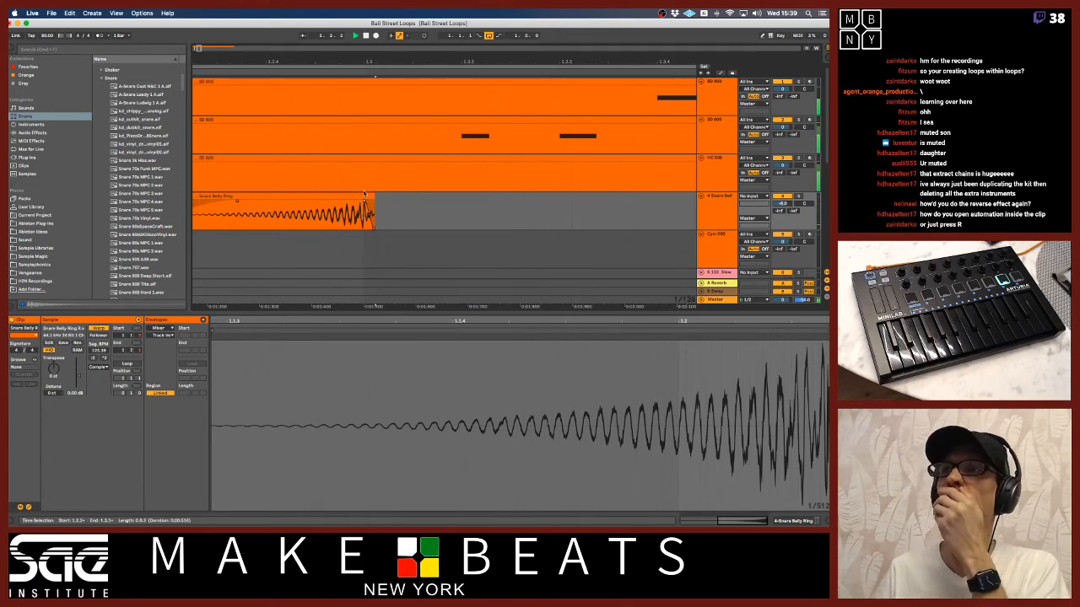
drag(347, 60, 269, 60)
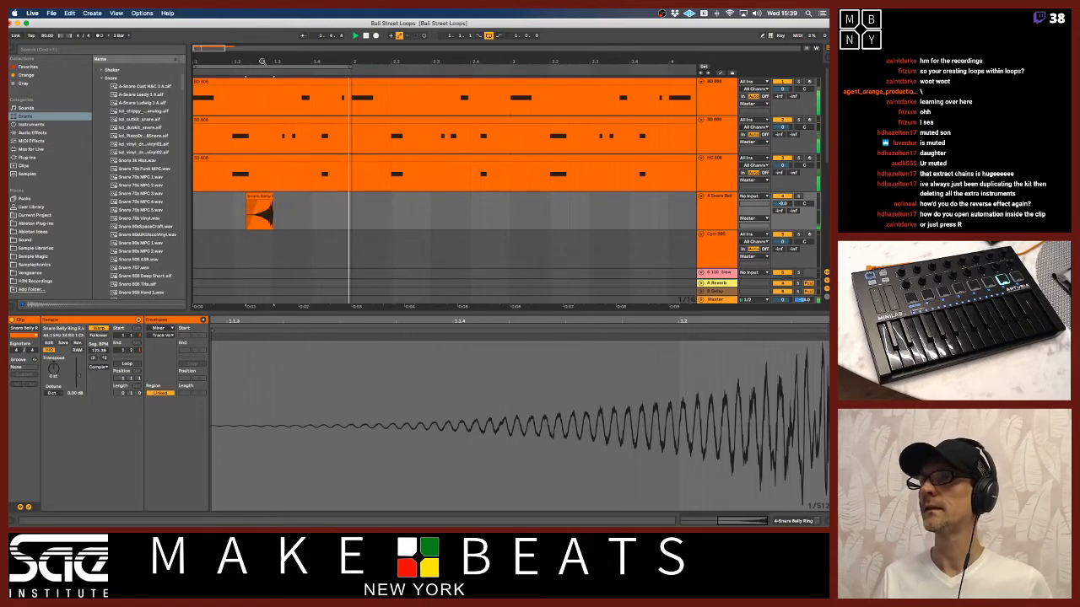
click(720, 197)
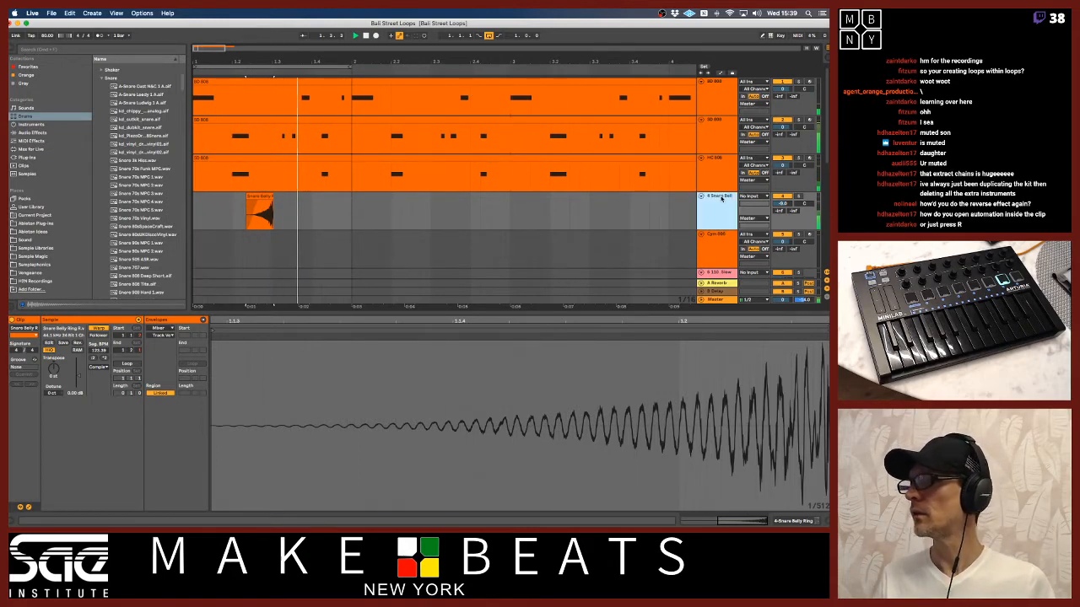
key(super+r)
text(Rvs )
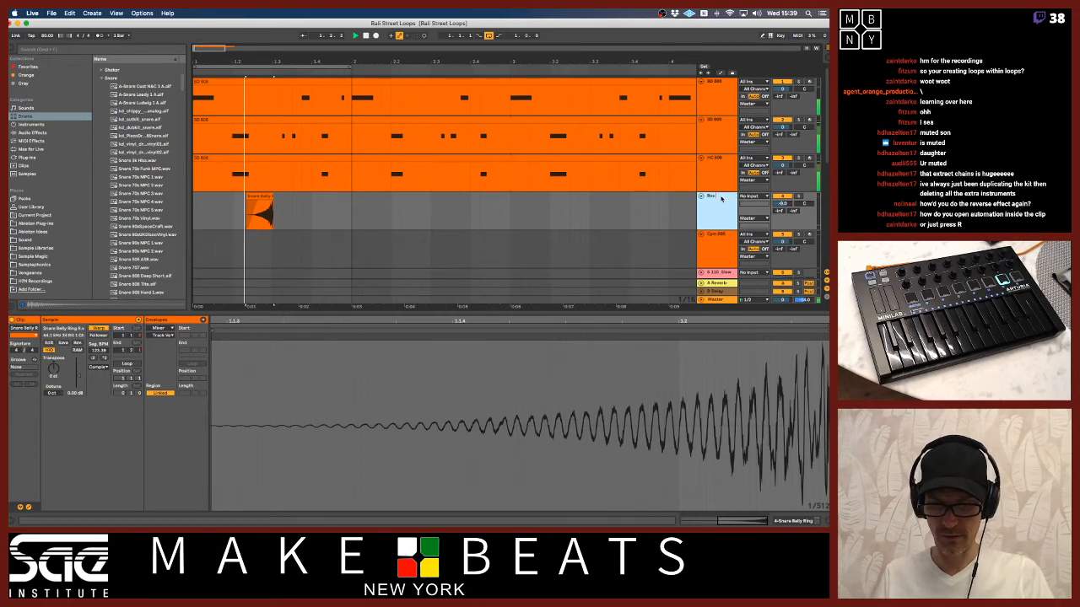
text(SD)
key(Return)
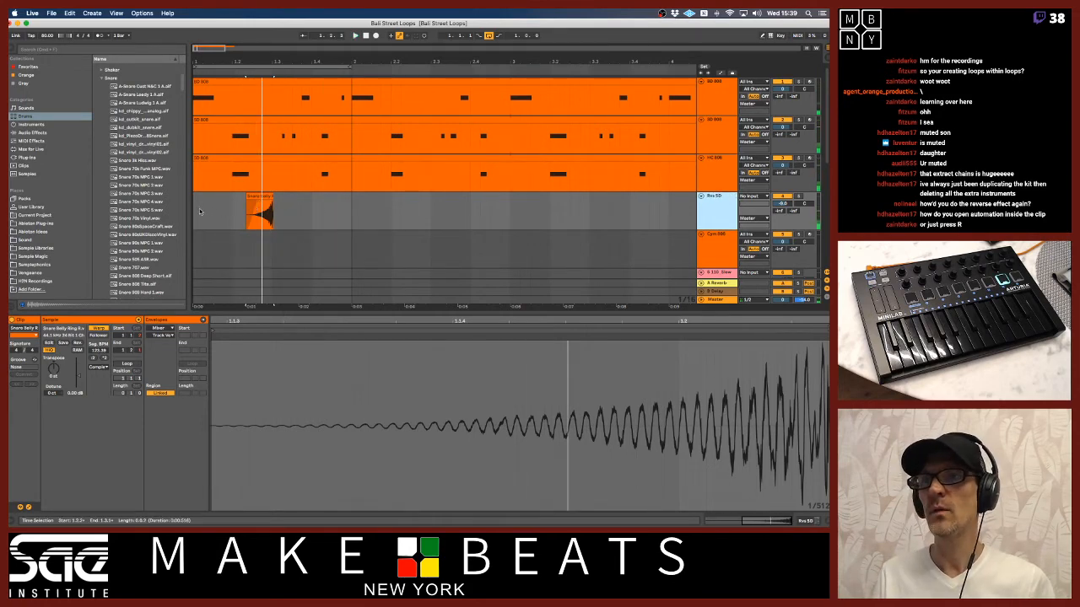
- Consolidate bar 1 of the Rvs SD track into a single clip and copy it into the track's scene 12 slot
drag(198, 210, 353, 201)
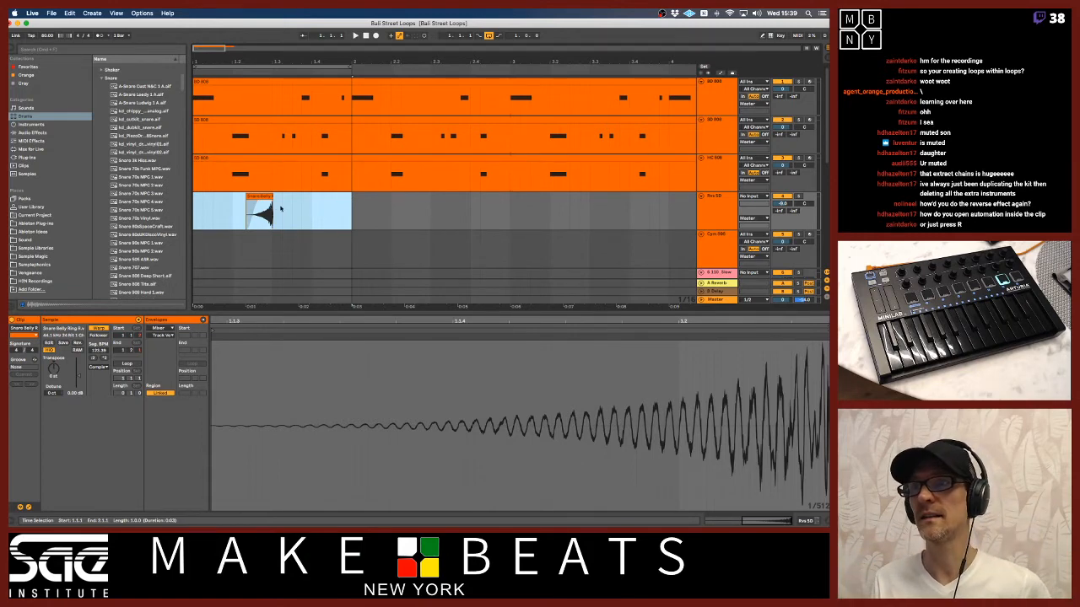
key(super+j)
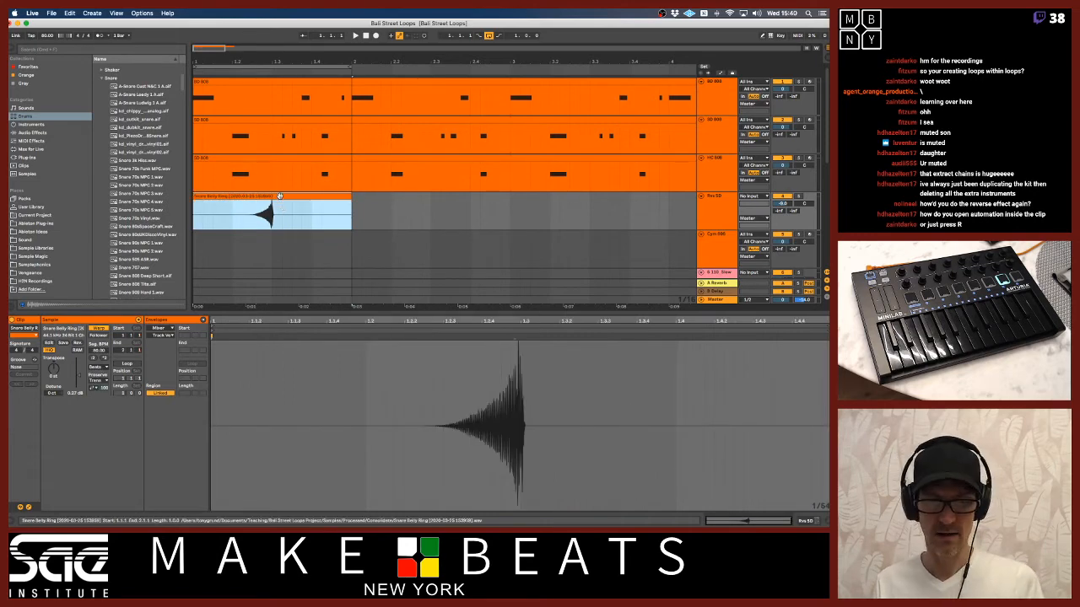
key(Tab)
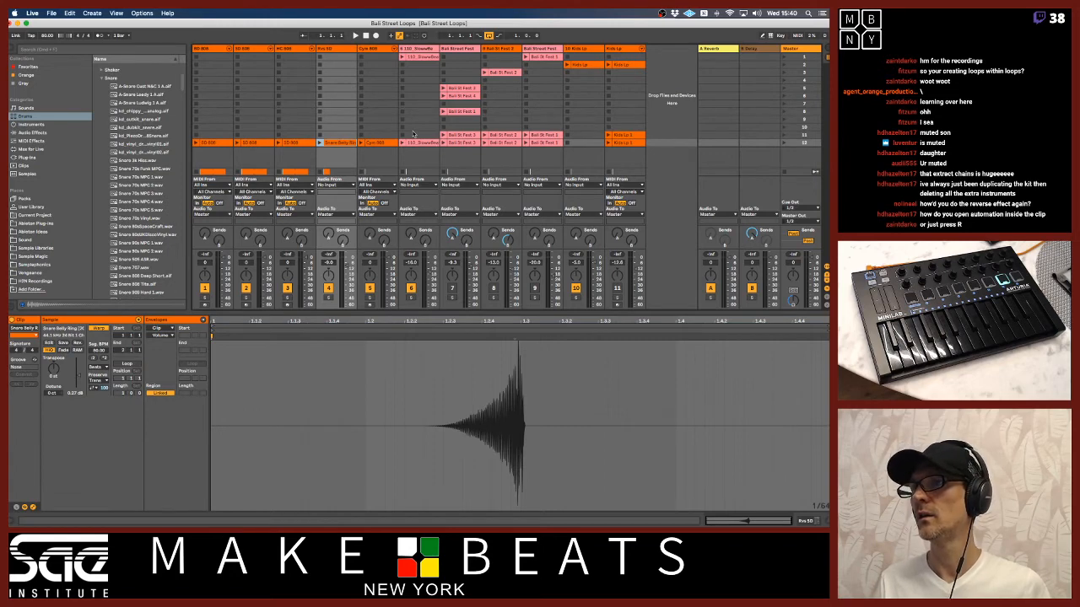
- Play scene 12 and turn on looping for the consolidated reversed snare clip
key(space)
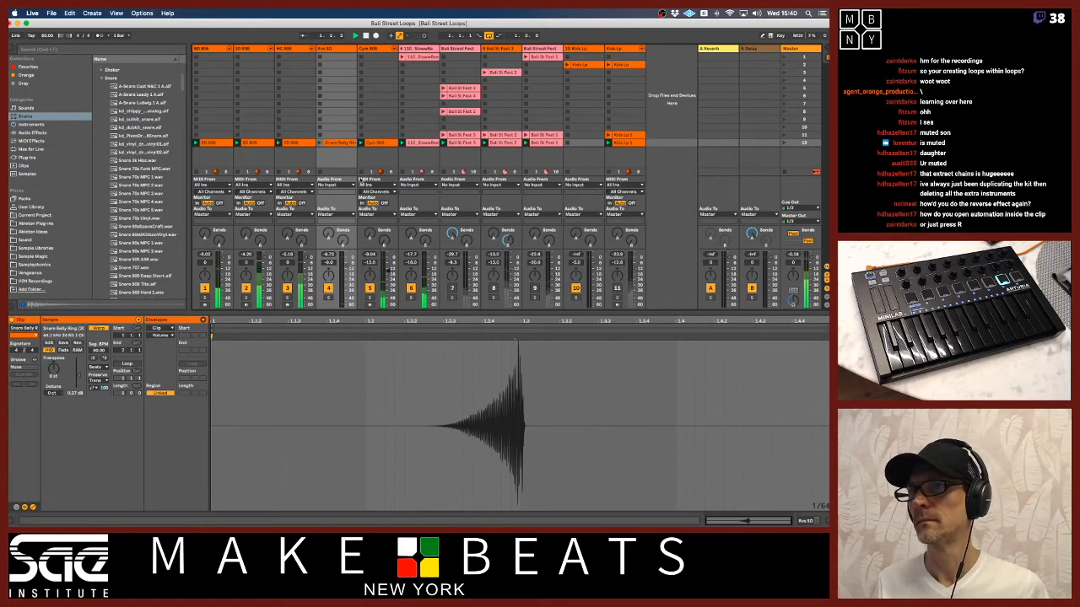
click(124, 364)
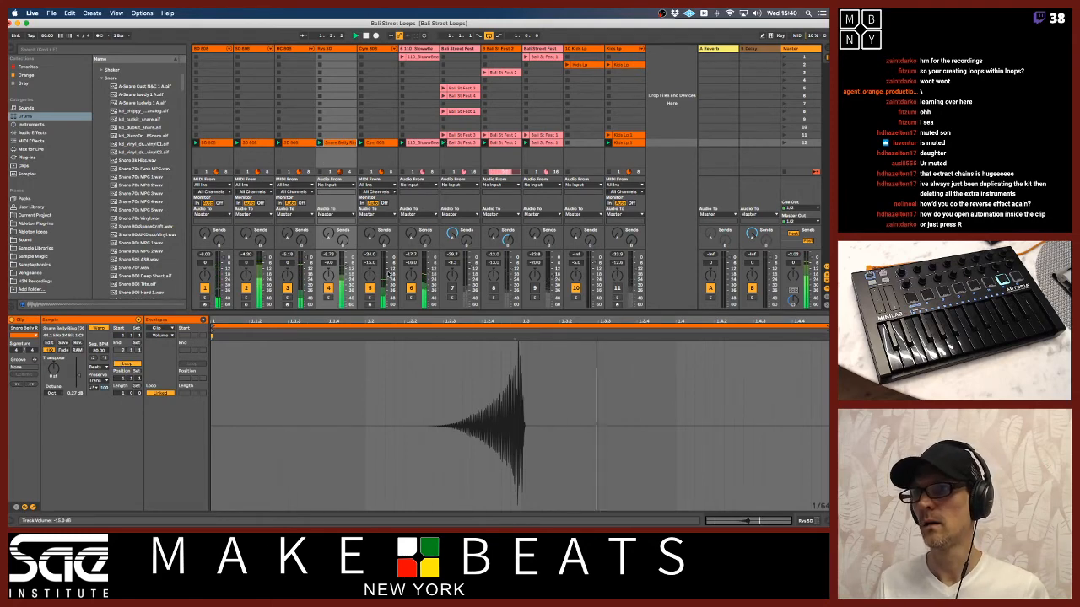
- Raise the Cym 808 track's volume to -11 dB and reactivate tracks 7, 8 and 9
drag(388, 275, 388, 268)
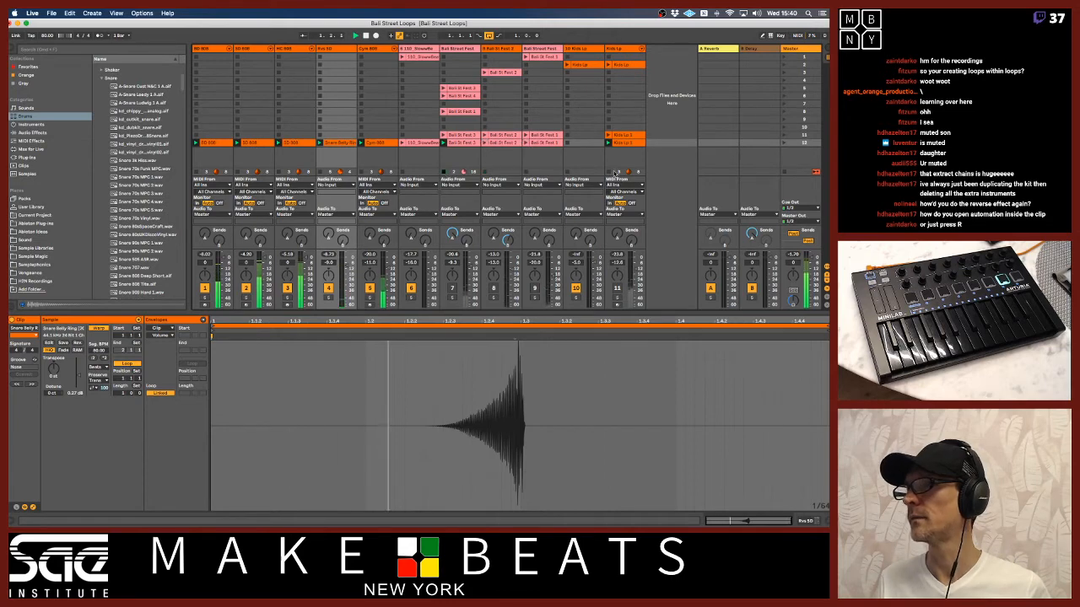
click(535, 288)
click(495, 289)
click(456, 288)
key(space)
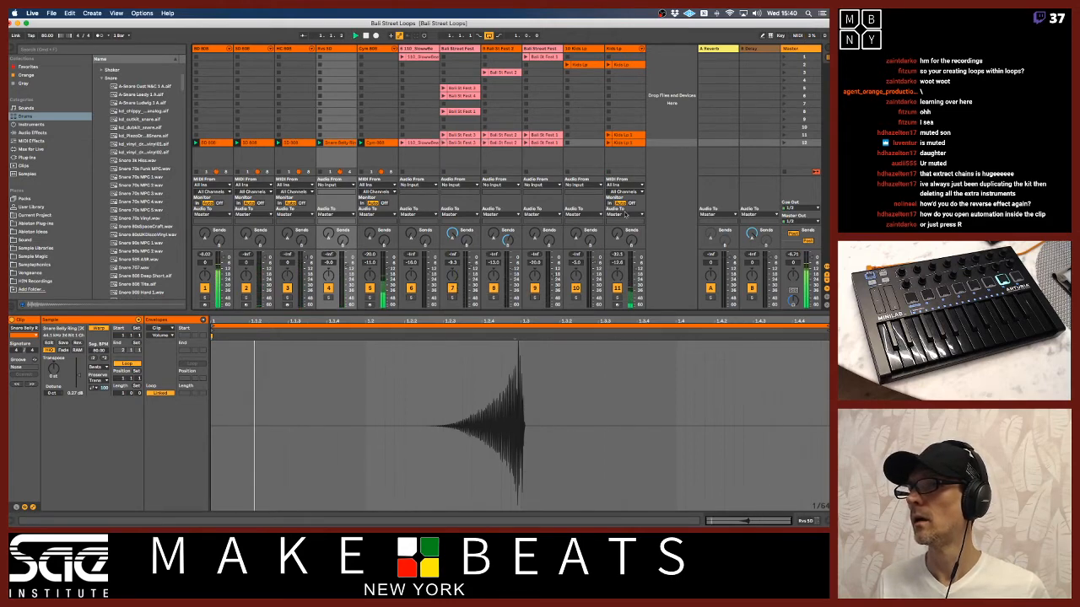
- Capture the playing drum clips into a new scene below scene 12 and delete the Cym 808 clip from scene 12
click(797, 143)
key(super+shift+i)
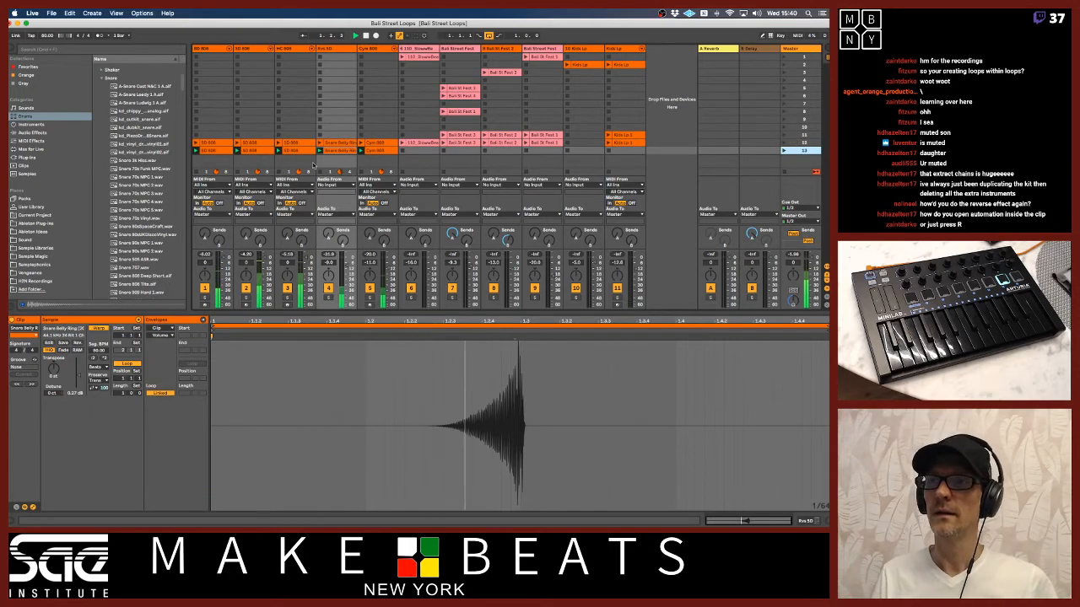
click(377, 151)
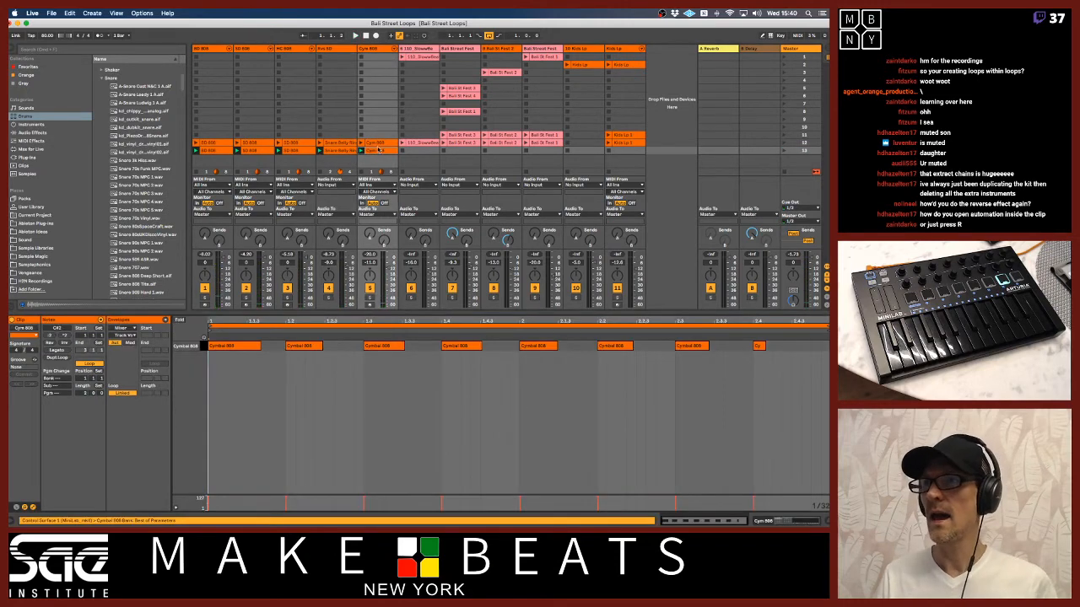
click(377, 144)
key(Delete)
click(374, 152)
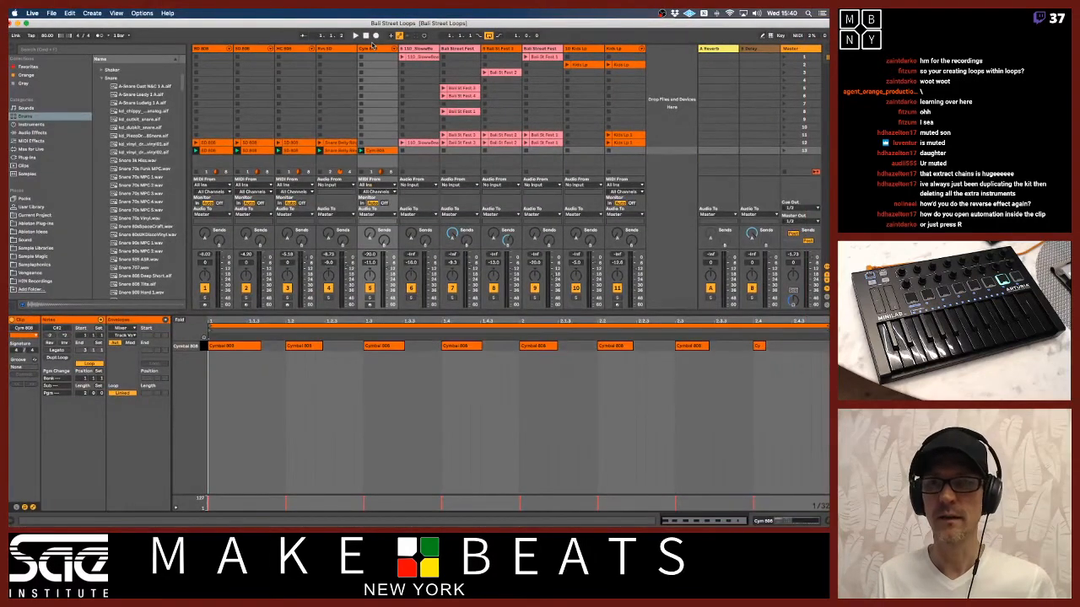
- Freeze the Cym 808 MIDI track and flatten it to audio
right_click(372, 46)
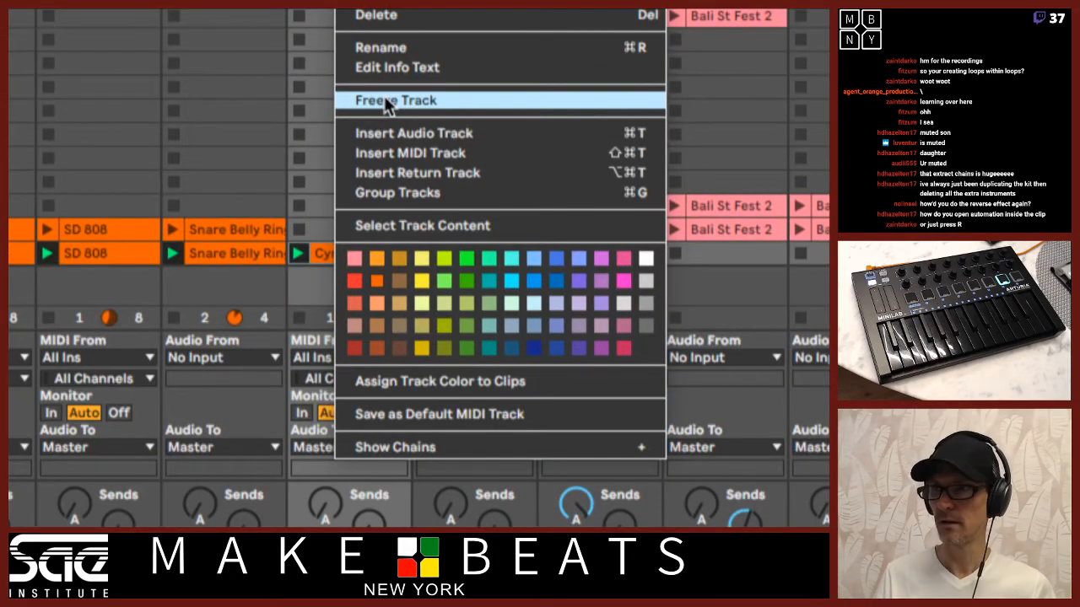
click(383, 100)
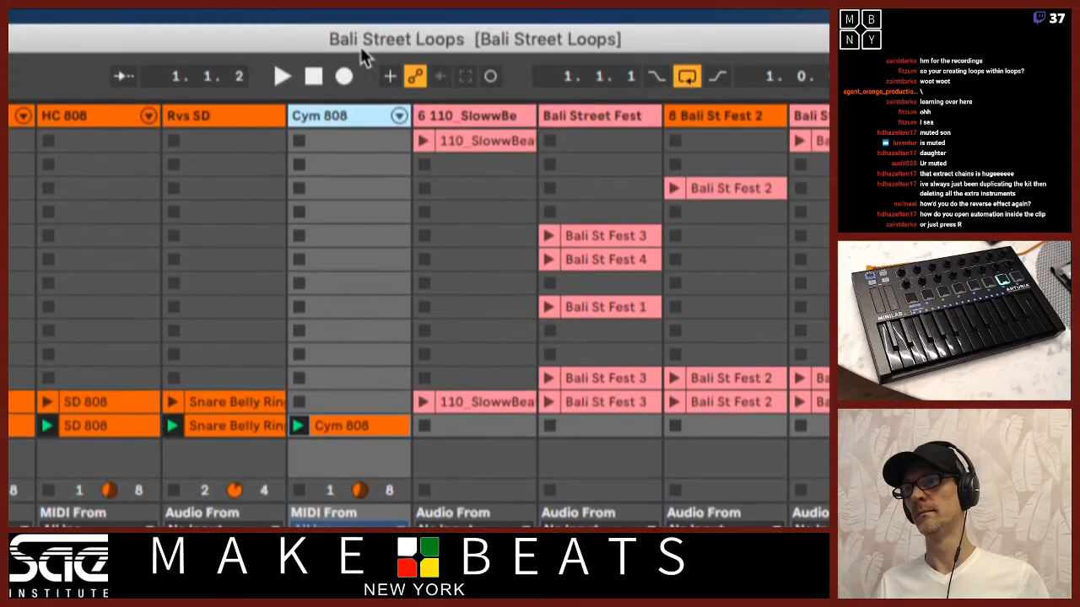
right_click(344, 116)
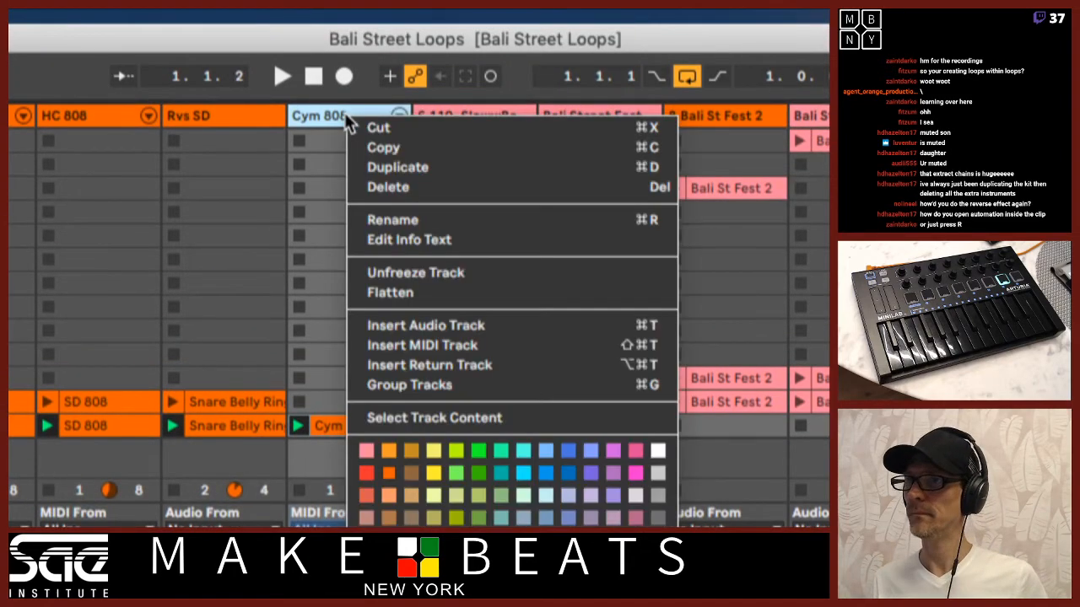
click(389, 293)
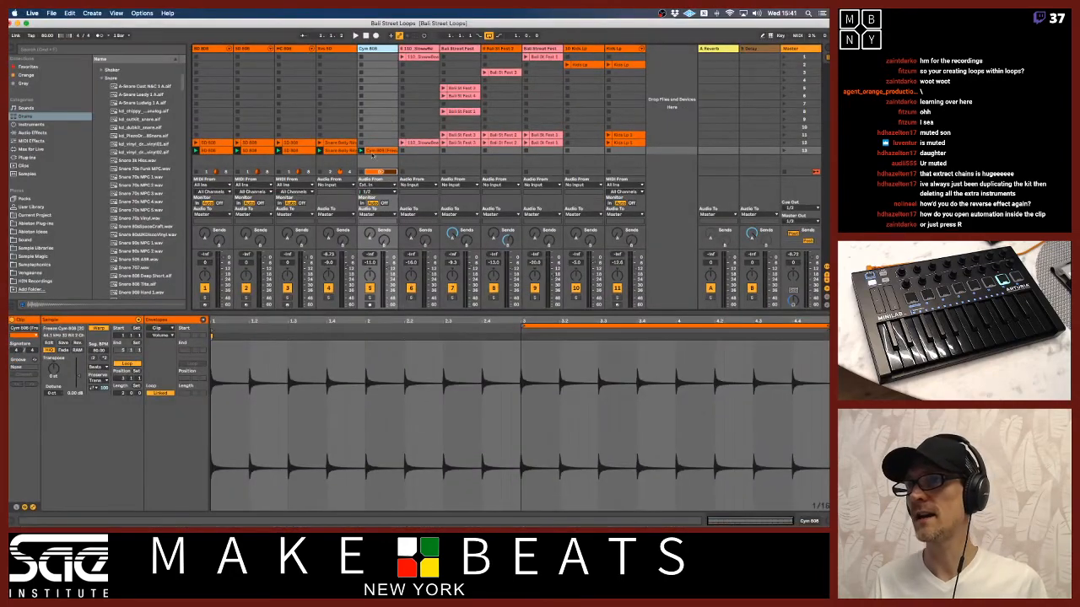
- Transpose the flattened Cym 808 clip by -4 st and display its Clip Transposition envelope
click(375, 150)
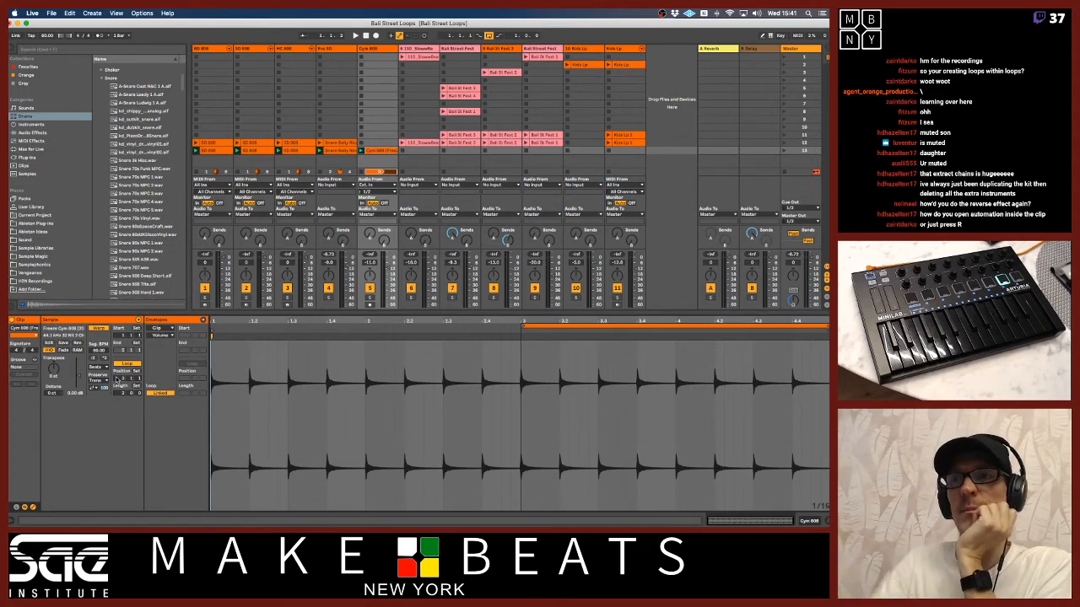
click(173, 322)
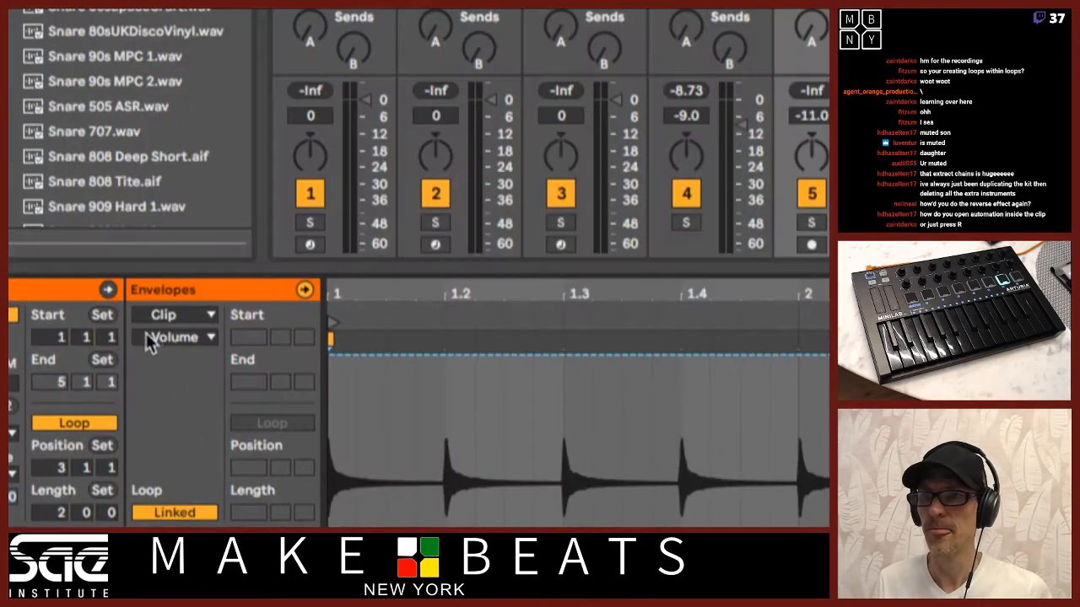
click(190, 314)
click(190, 337)
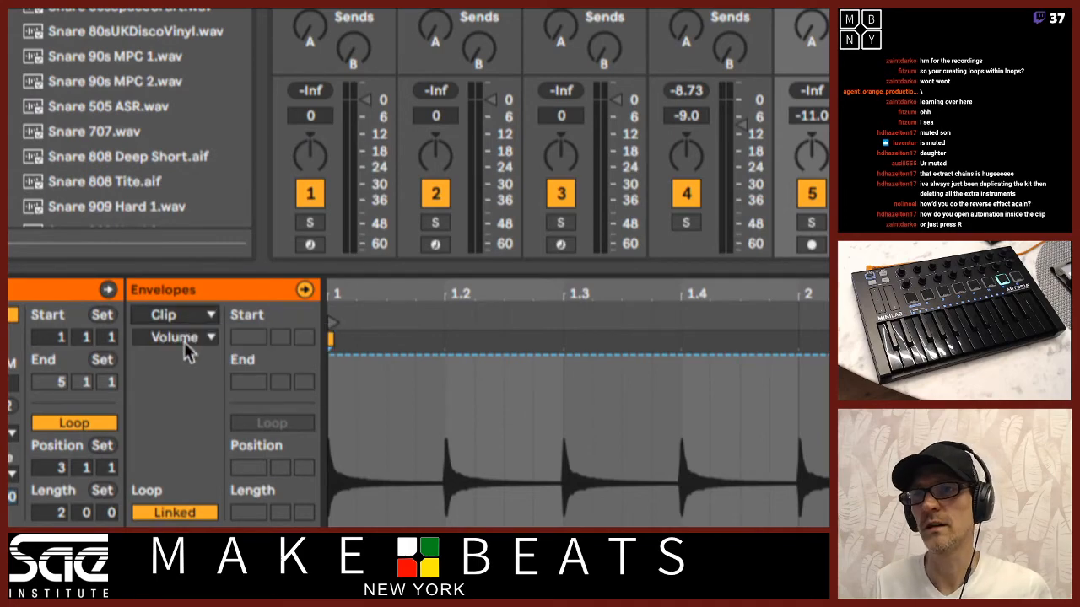
click(184, 341)
click(187, 371)
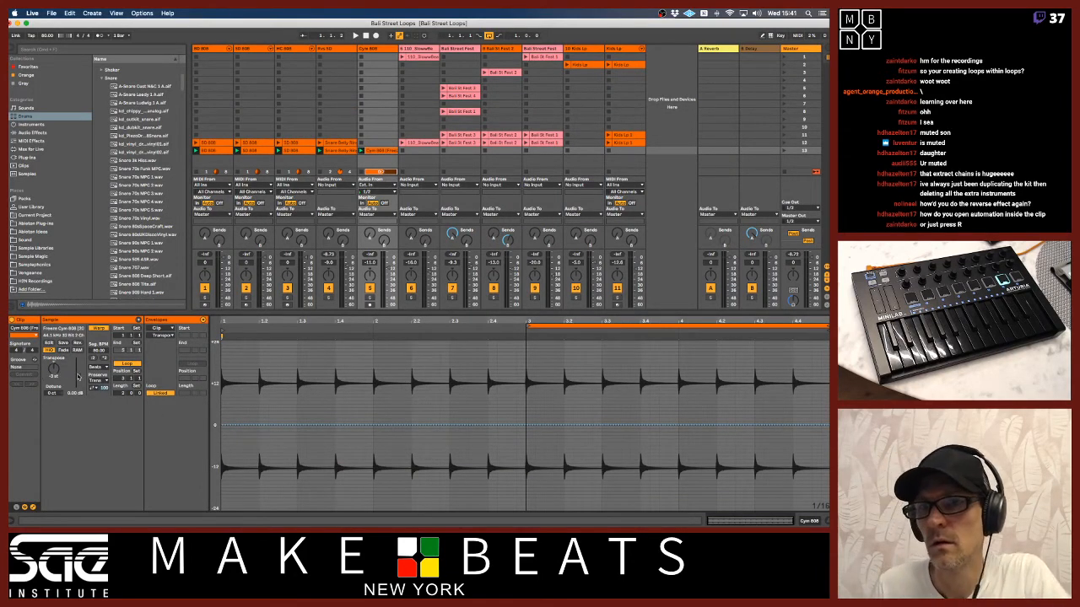
key(space)
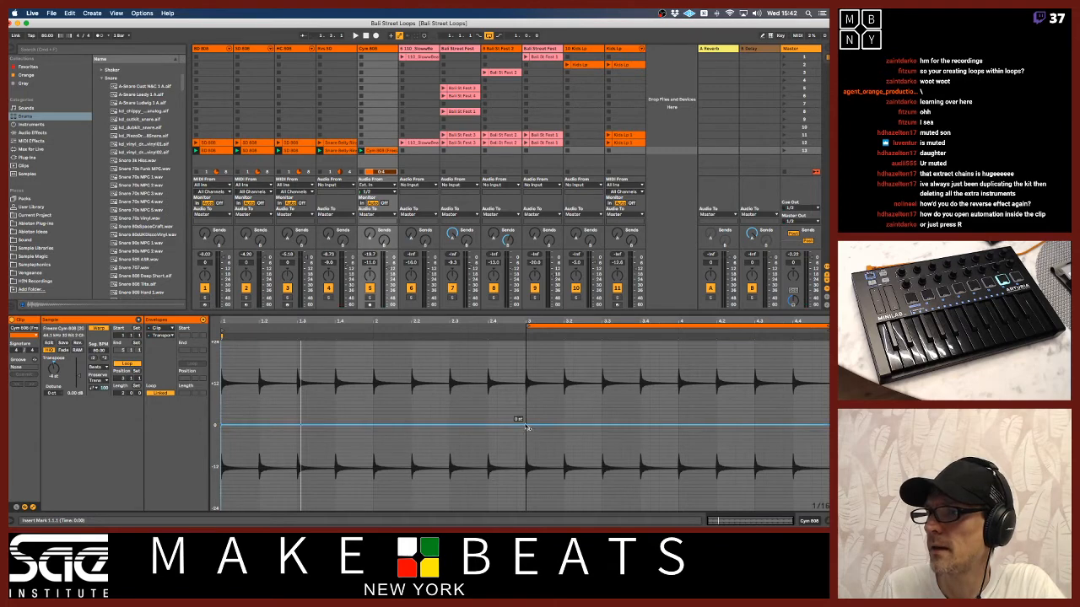
- Shape the cymbal clip's transposition envelope to dip slightly toward bar 3 and rise back to the clip's end, and play the result
drag(526, 425, 827, 419)
key(space)
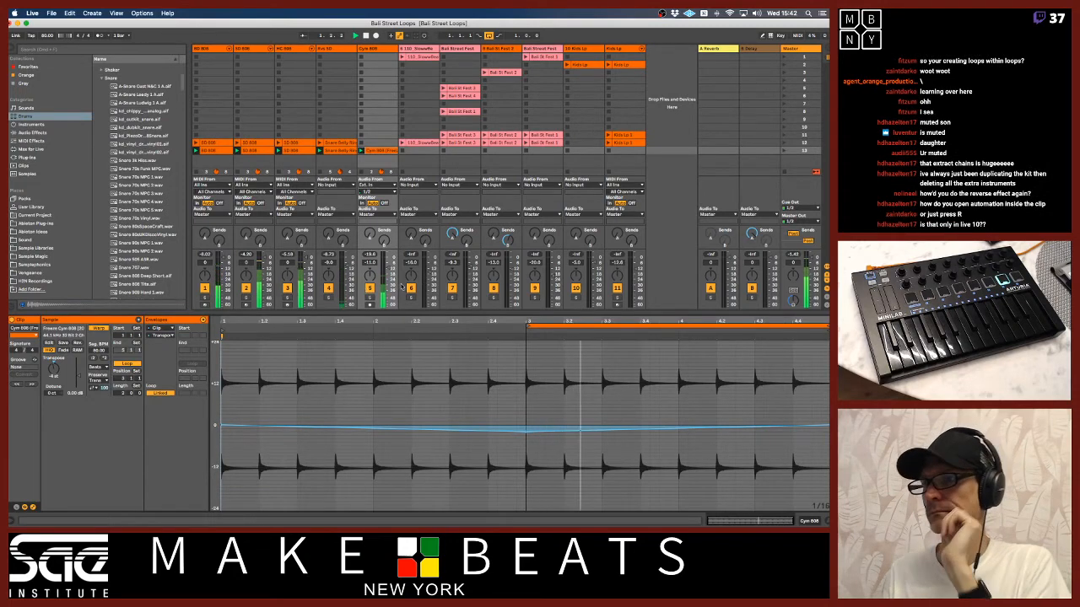
key(space)
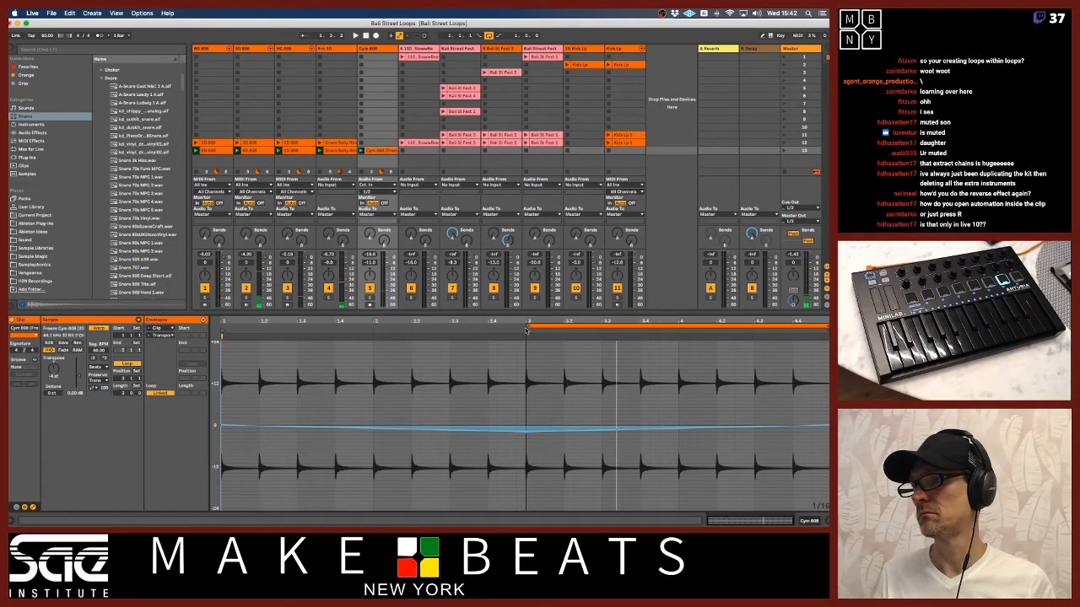
- Extend the cymbal clip's loop to the full four bars and lower the Cym 808 track's volume to -17.3 dB
drag(527, 325, 222, 325)
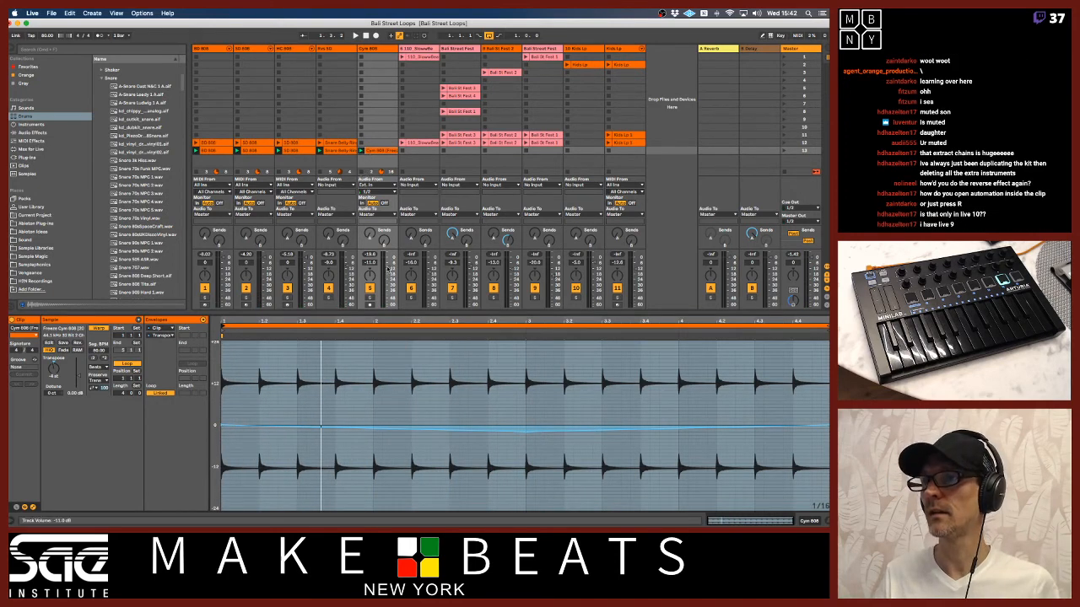
drag(388, 270, 388, 275)
key(space)
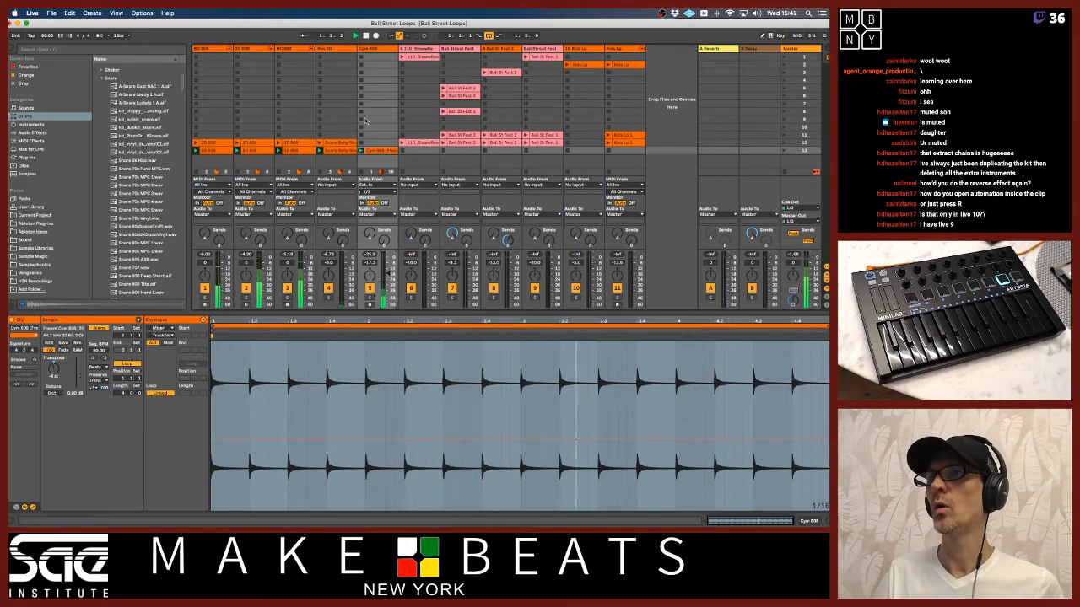
- Show the Cym 808 track's effects chain and list the Soundtoys VST plug-ins
click(380, 66)
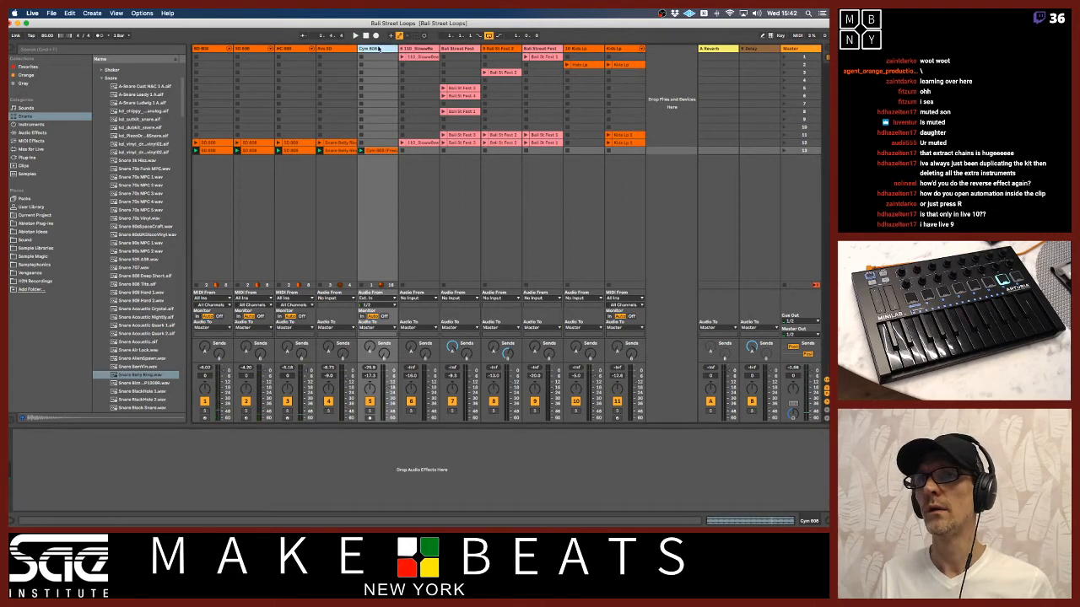
click(31, 159)
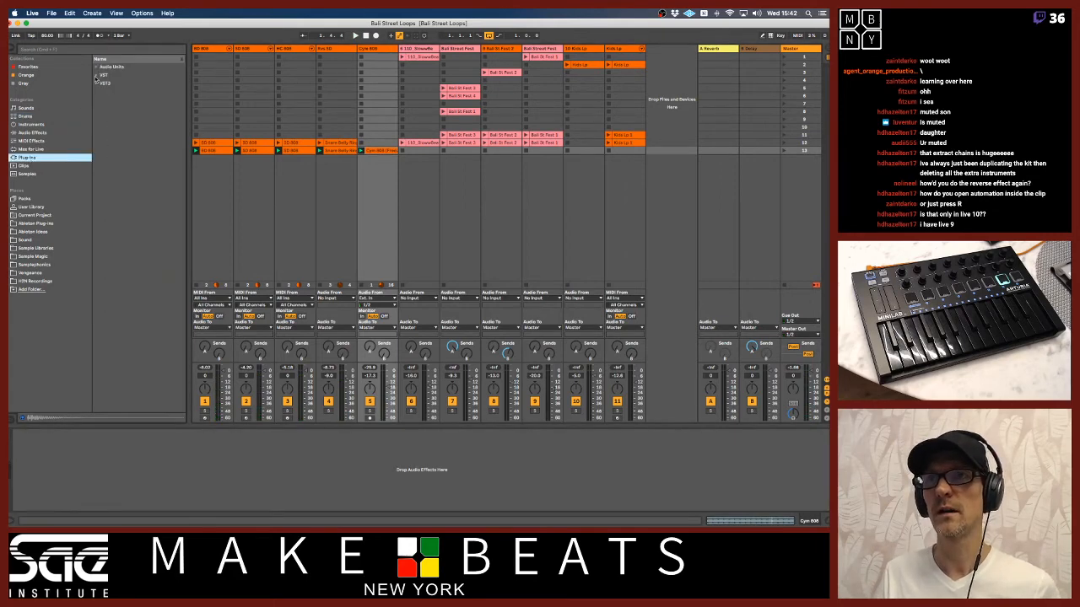
click(96, 76)
click(101, 116)
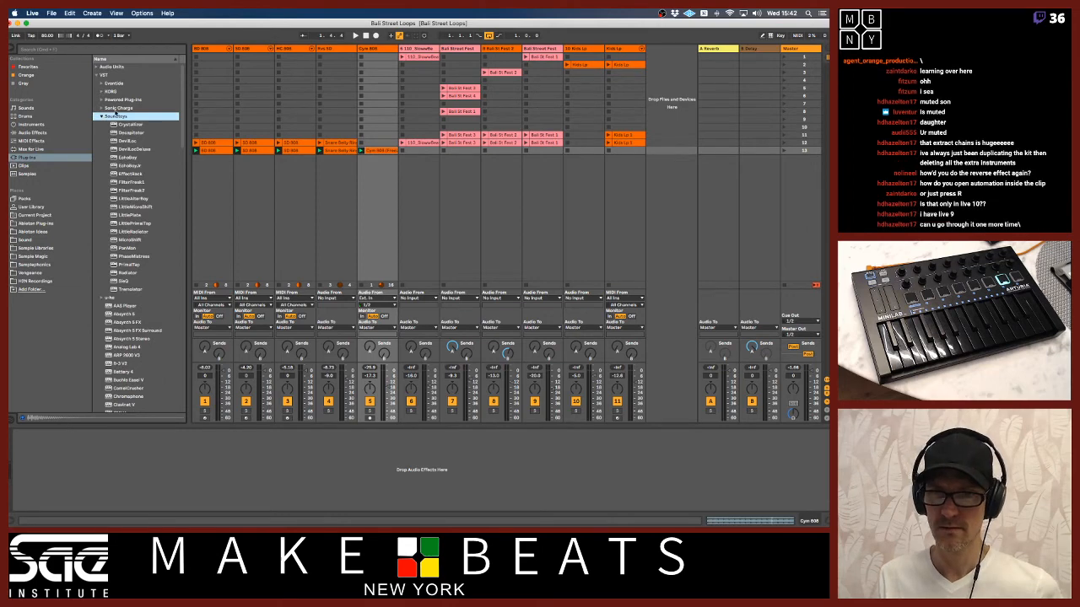
click(193, 270)
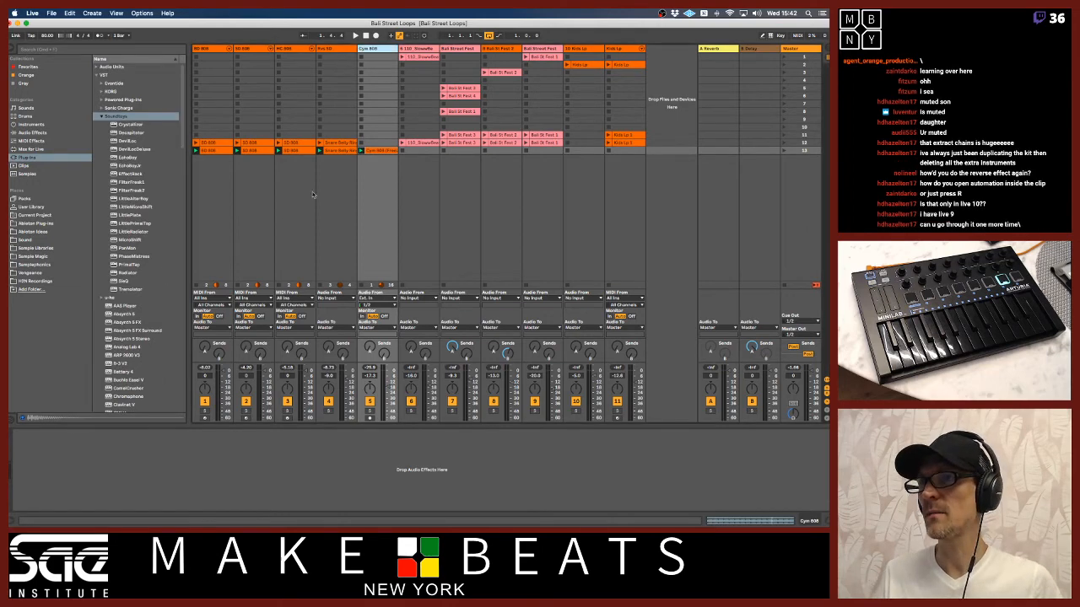
- Reopen the scene 13 cymbal clip, hide and show its envelope settings, and view its Clip Transposition envelope
double_click(376, 151)
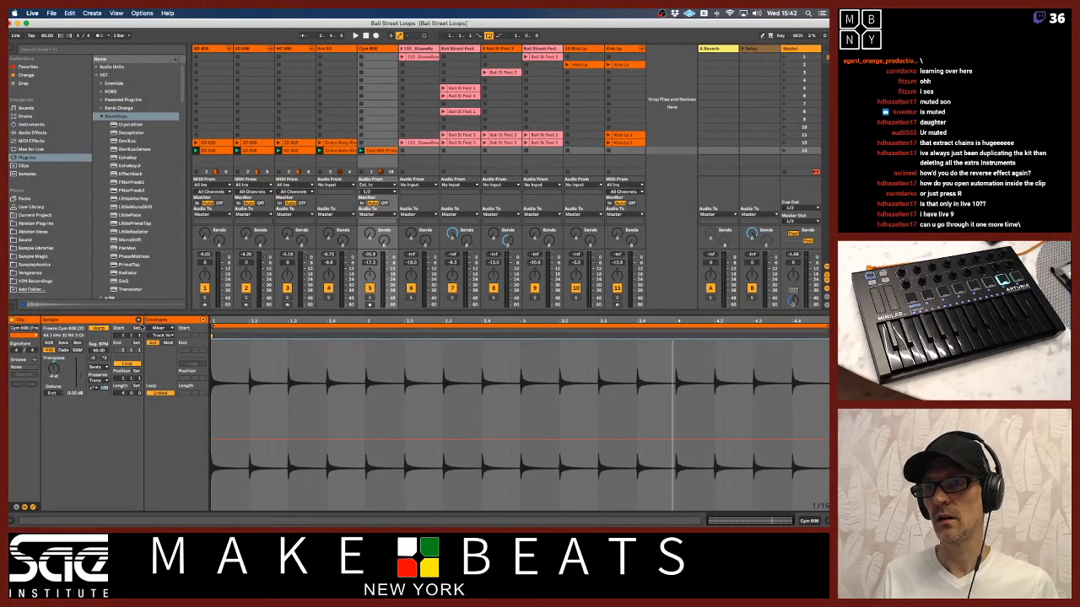
click(33, 507)
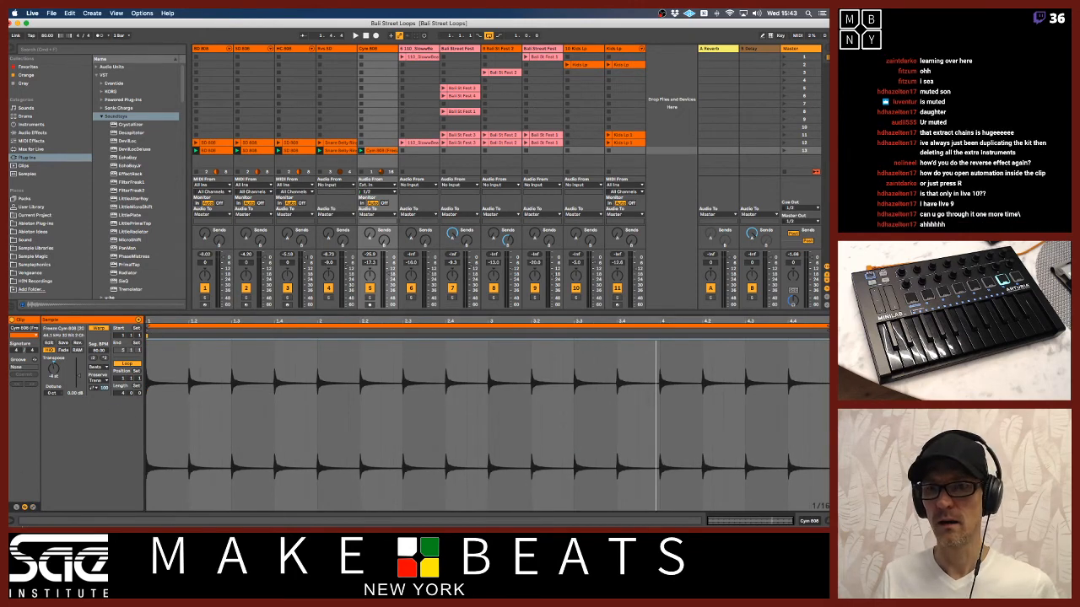
click(33, 507)
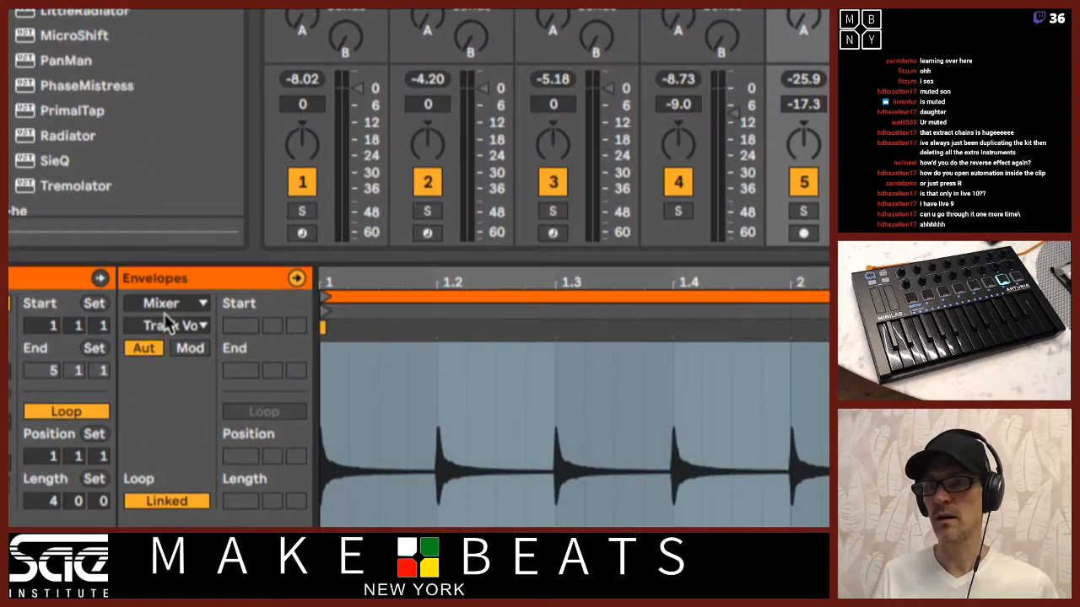
click(161, 329)
click(179, 323)
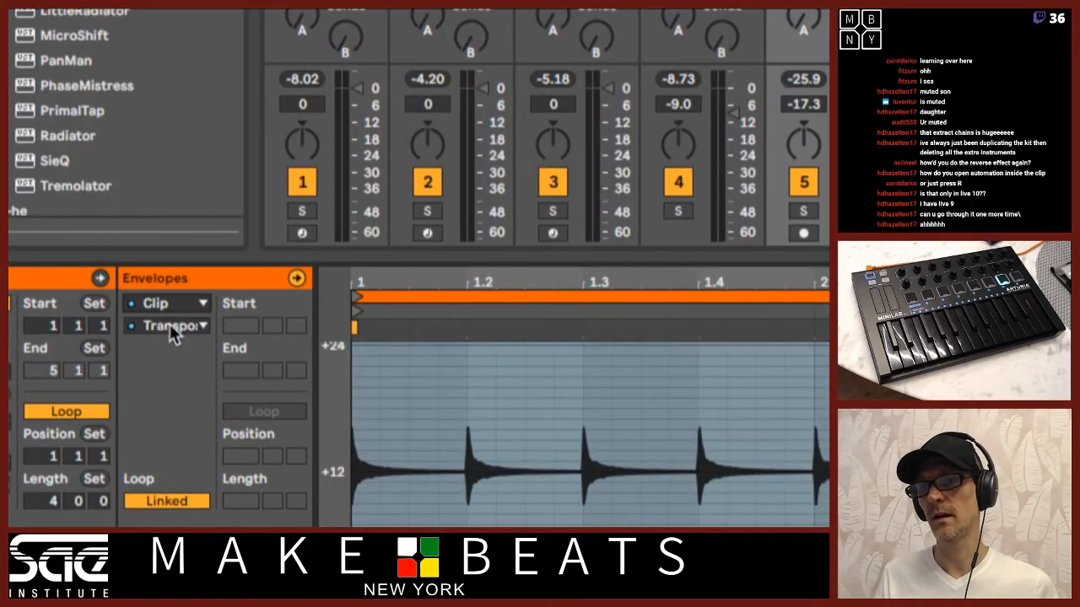
click(170, 326)
click(198, 372)
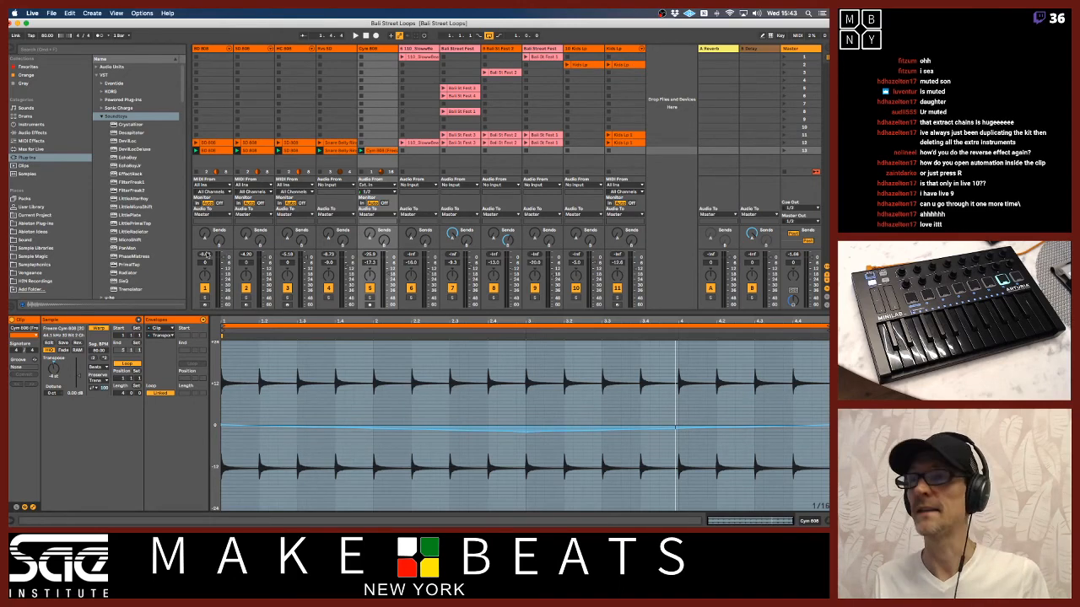
- Add the Soundtoys MicroShift plug-in to the Cym 808 track, adjust its Focus and close the plug-in window
click(379, 49)
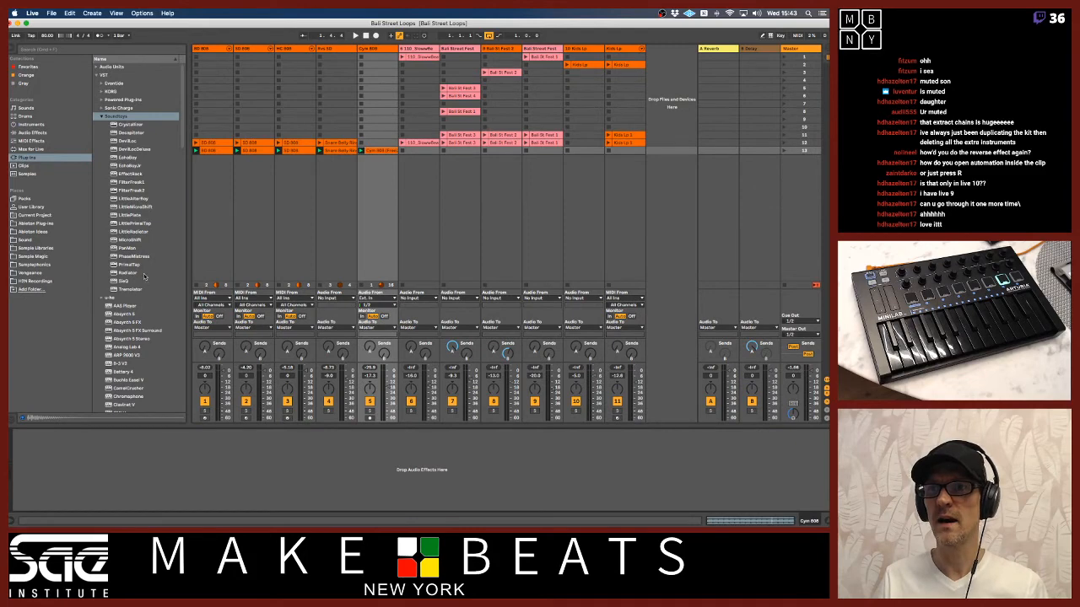
click(128, 240)
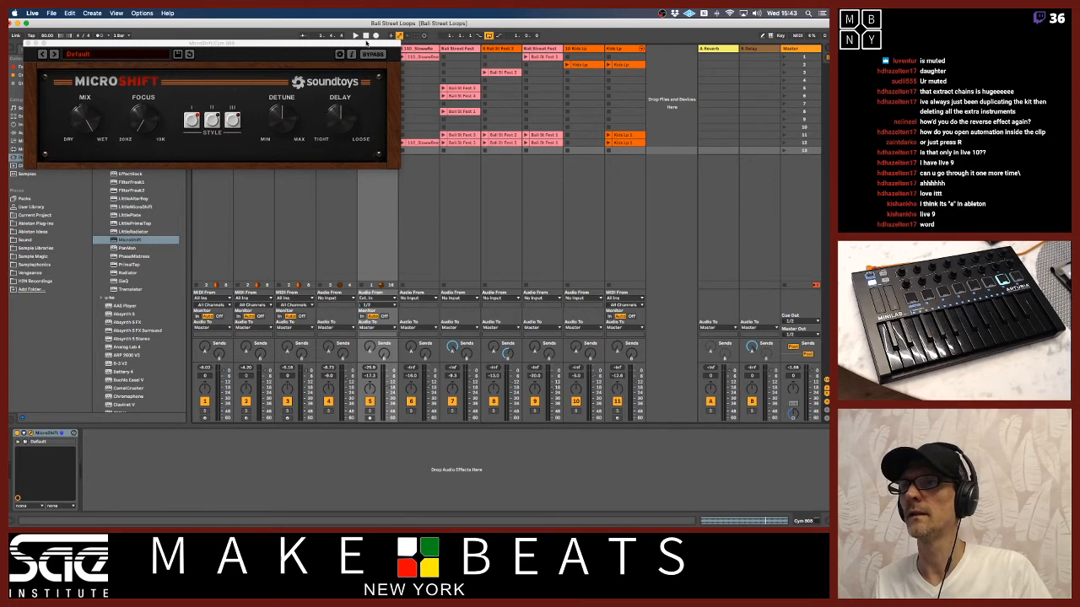
drag(367, 43, 547, 171)
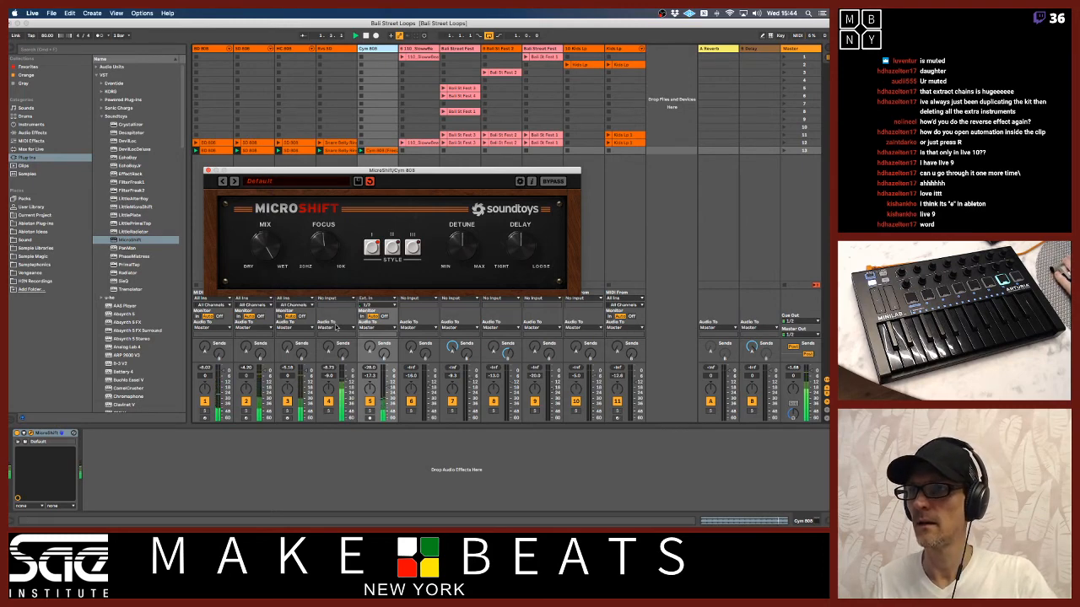
drag(326, 254, 324, 249)
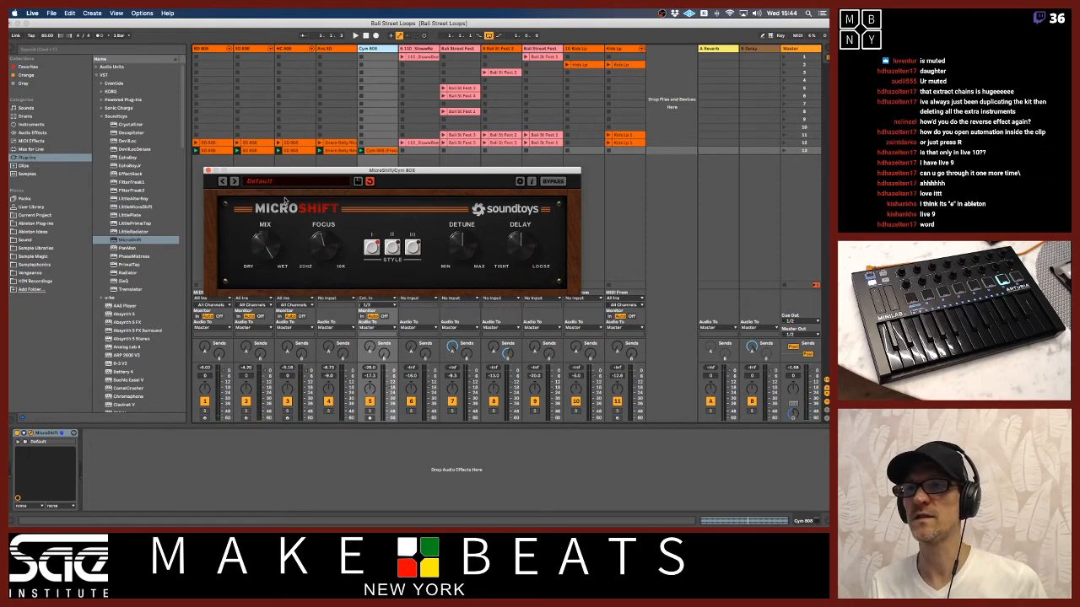
click(207, 171)
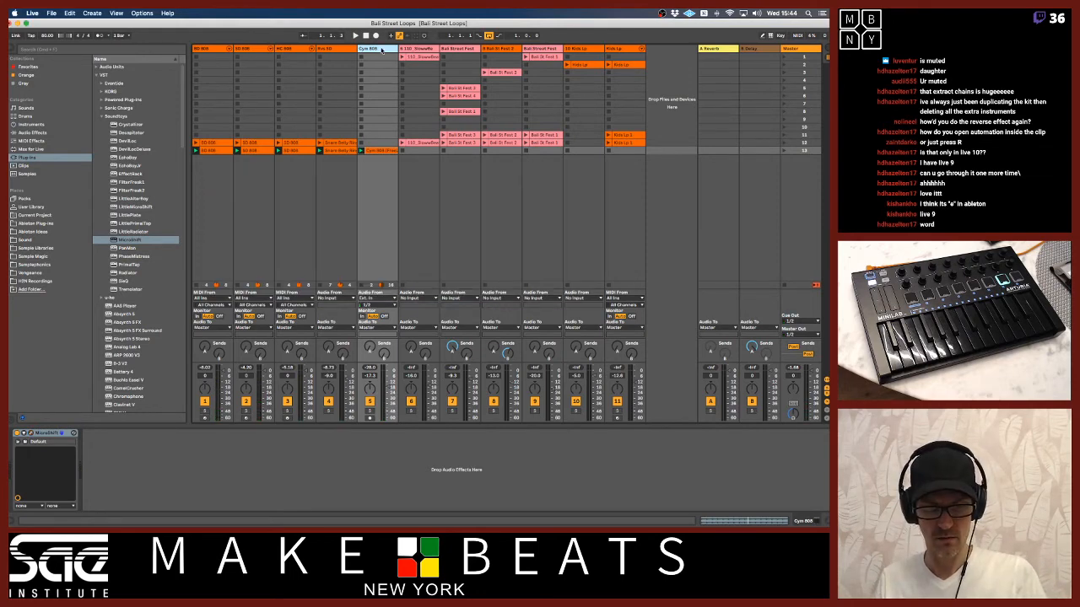
- Freeze and flatten the Cym 808 track again to render the MicroShift effect into its audio clip
key(shift+super+f)
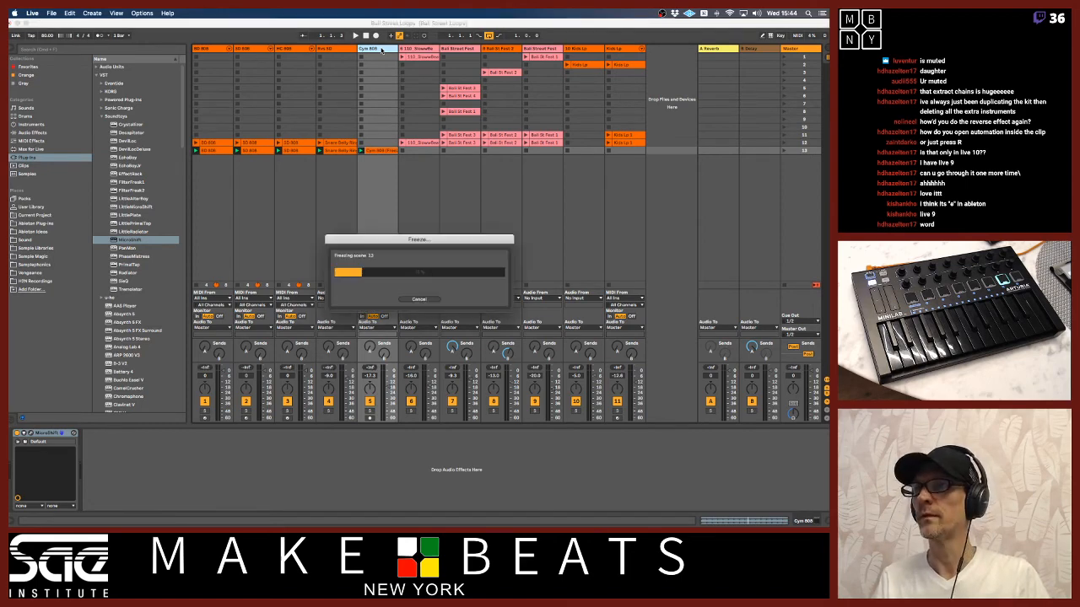
key(alt+super+f)
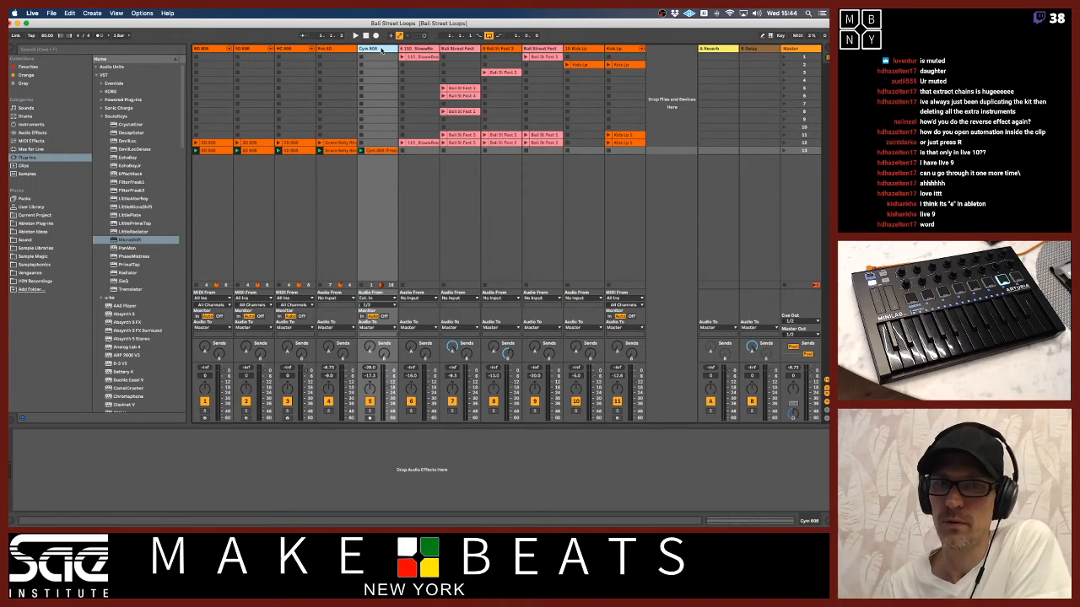
click(675, 14)
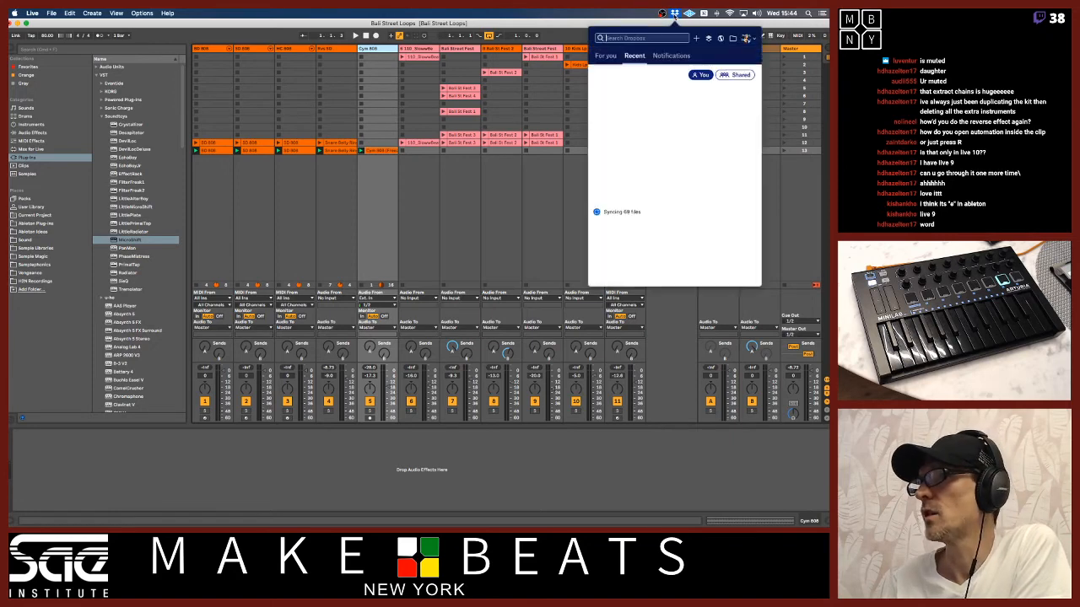
click(675, 14)
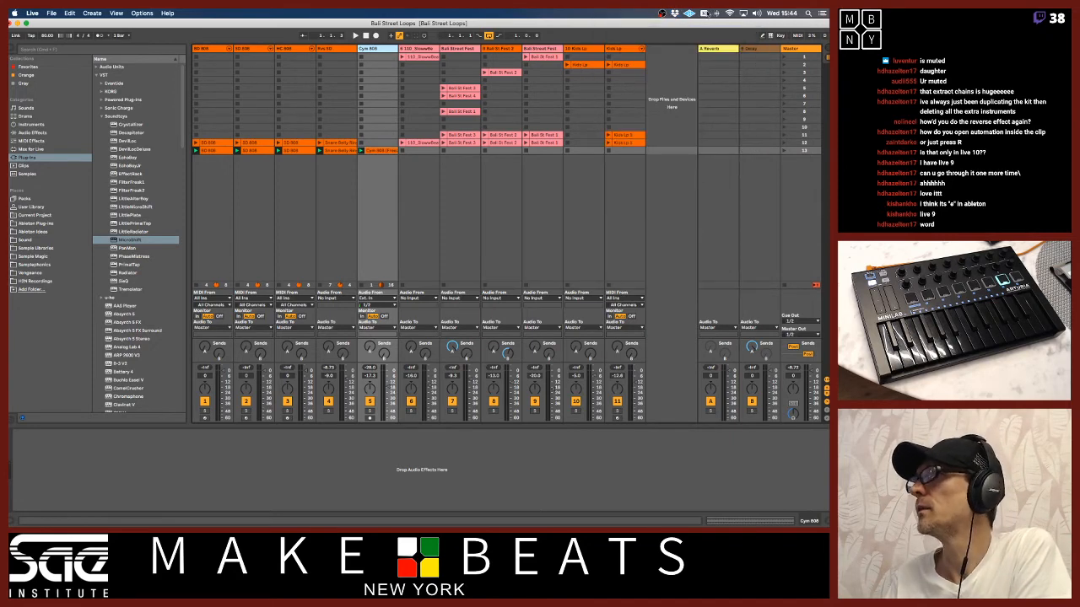
click(704, 14)
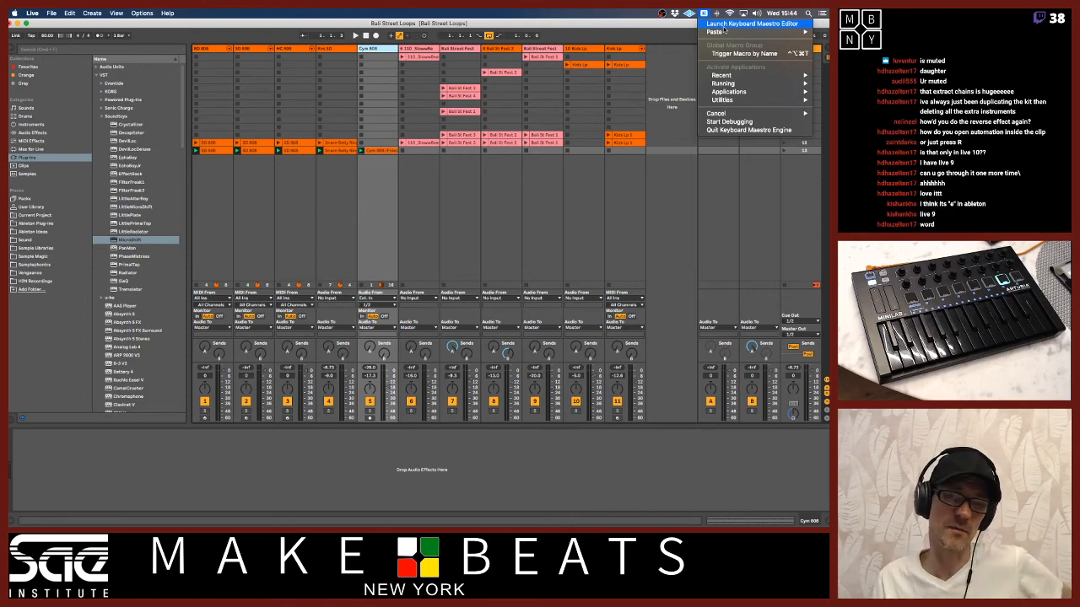
mouse_move(714, 13)
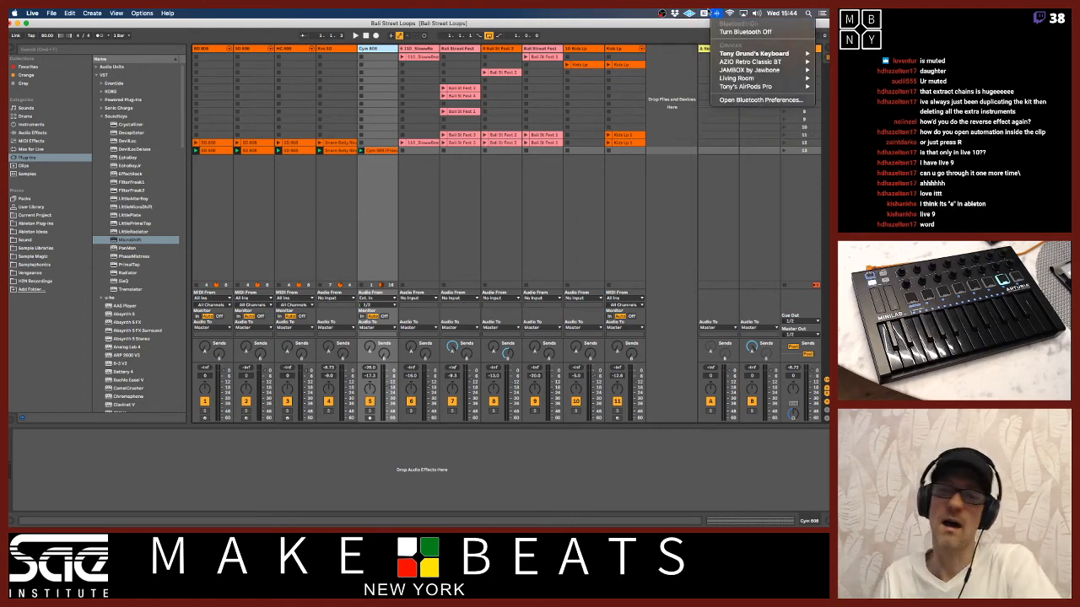
click(682, 32)
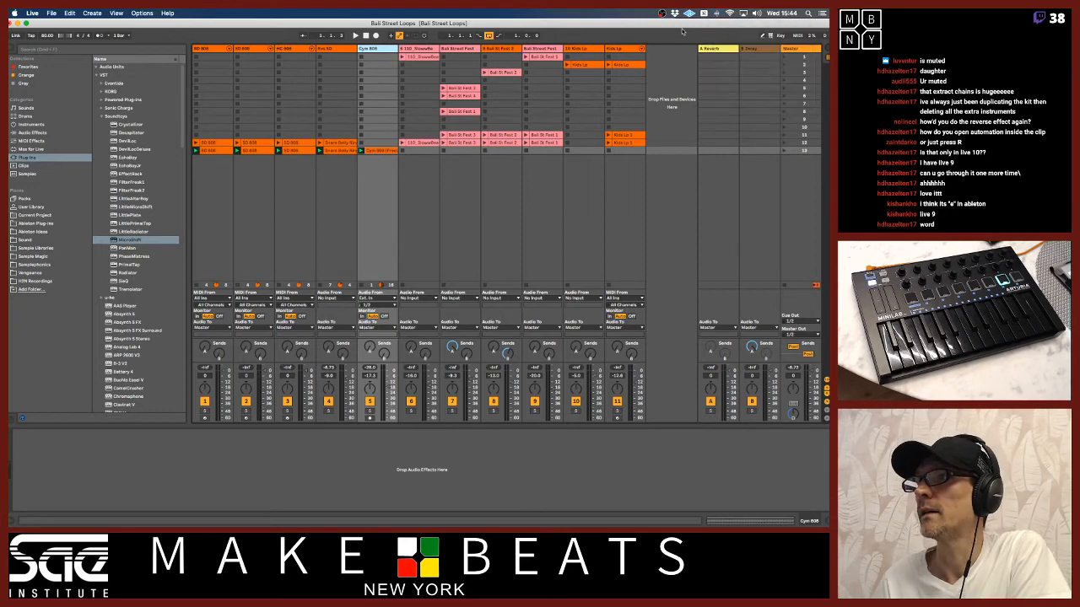
- Open the scene 13 cymbal clip and set its loop position to bar 1 and its loop length to 8 bars
double_click(380, 149)
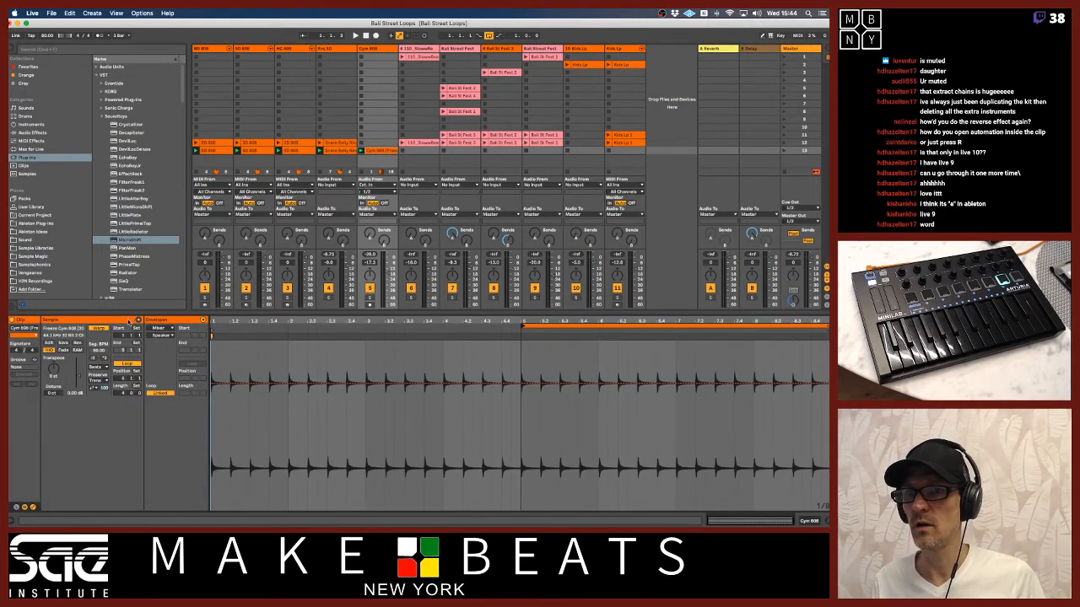
click(130, 321)
drag(212, 320, 263, 328)
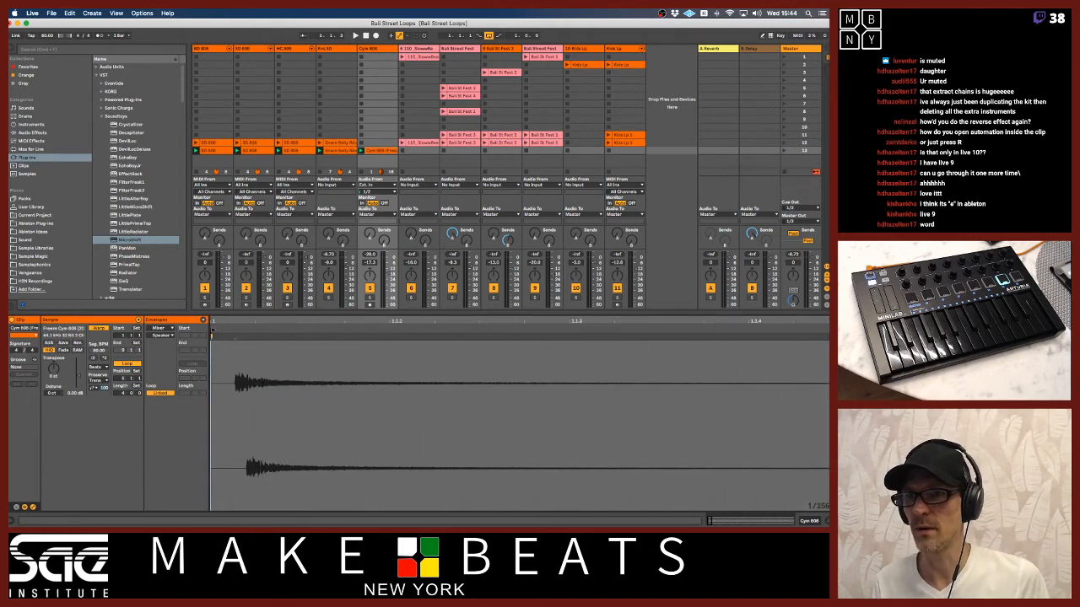
mouse_move(213, 330)
mouse_down()
mouse_move(242, 330)
mouse_move(240, 283)
mouse_up()
drag(219, 322, 220, 366)
mouse_move(286, 332)
mouse_down()
mouse_move(266, 324)
mouse_move(265, 253)
mouse_up()
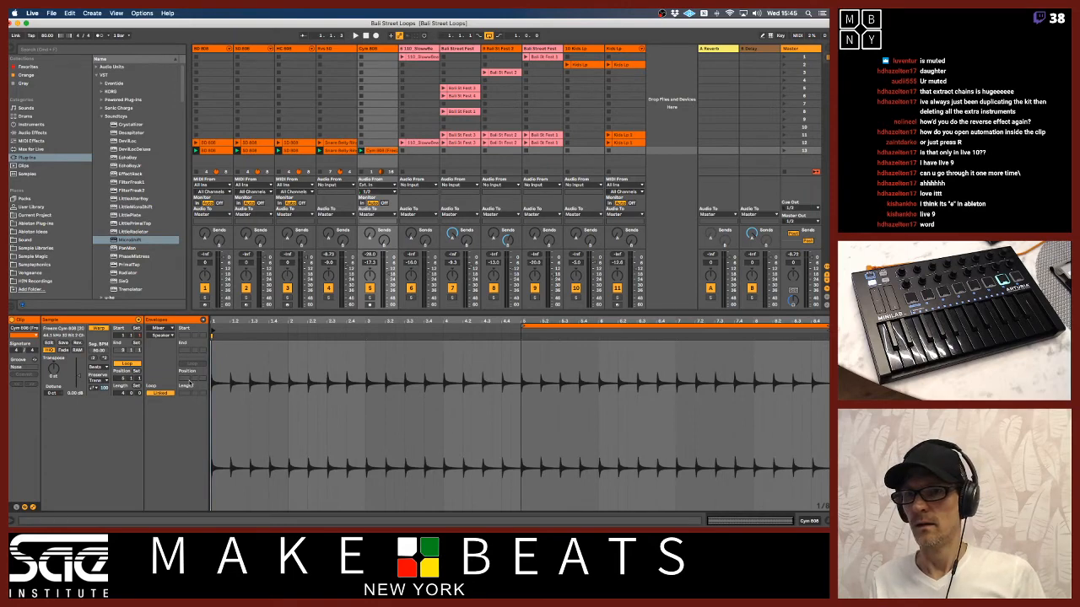
text(8)
key(Return)
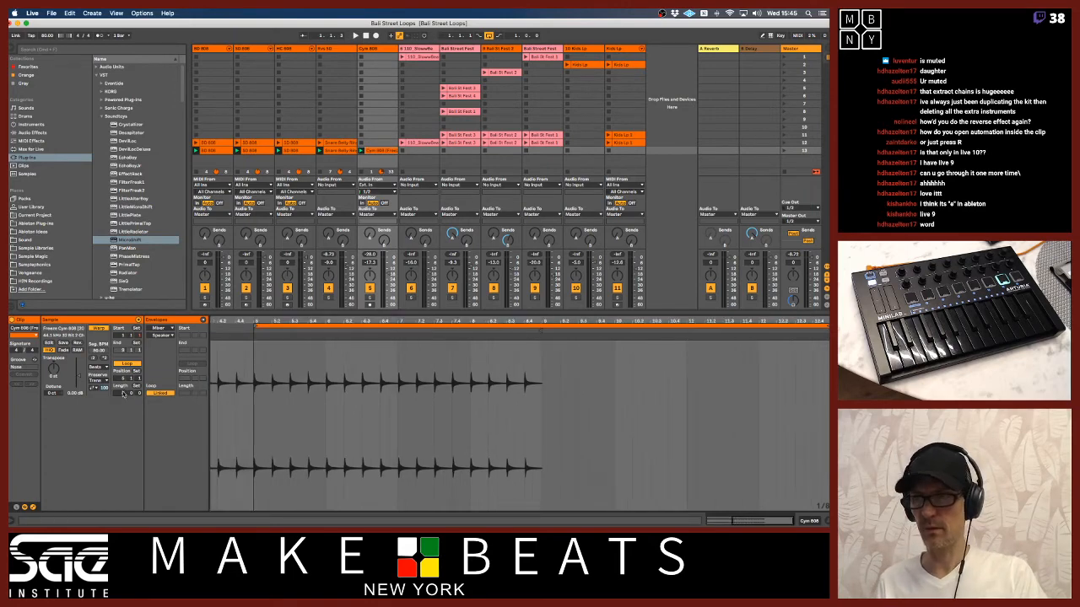
text(1)
key(Return)
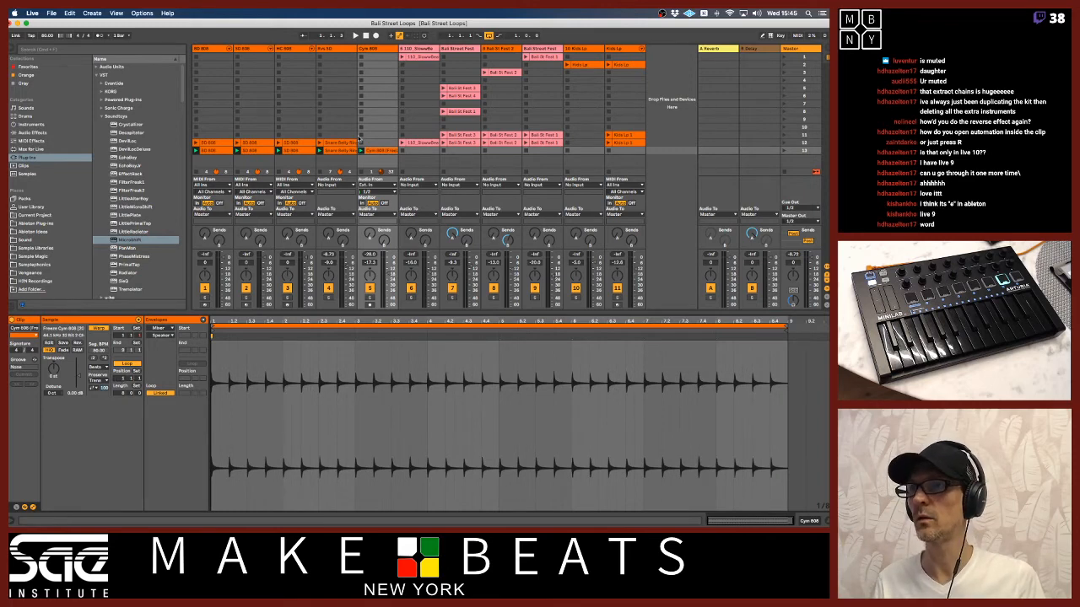
- Play the drum loop, lower the Cym 808 track volume to -21.4 dB and stop playback
key(space)
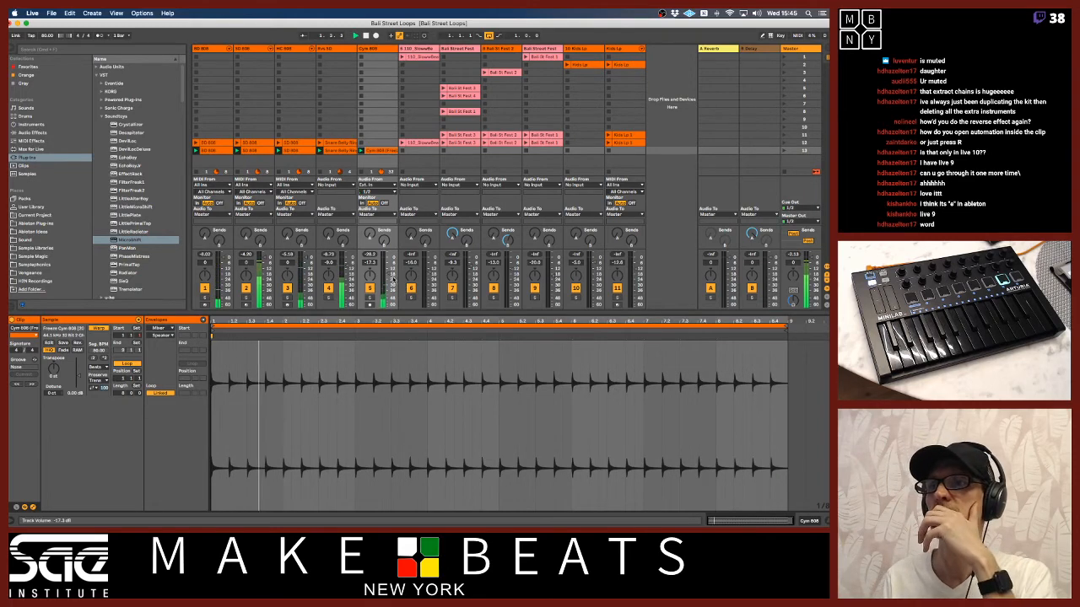
drag(393, 277, 392, 282)
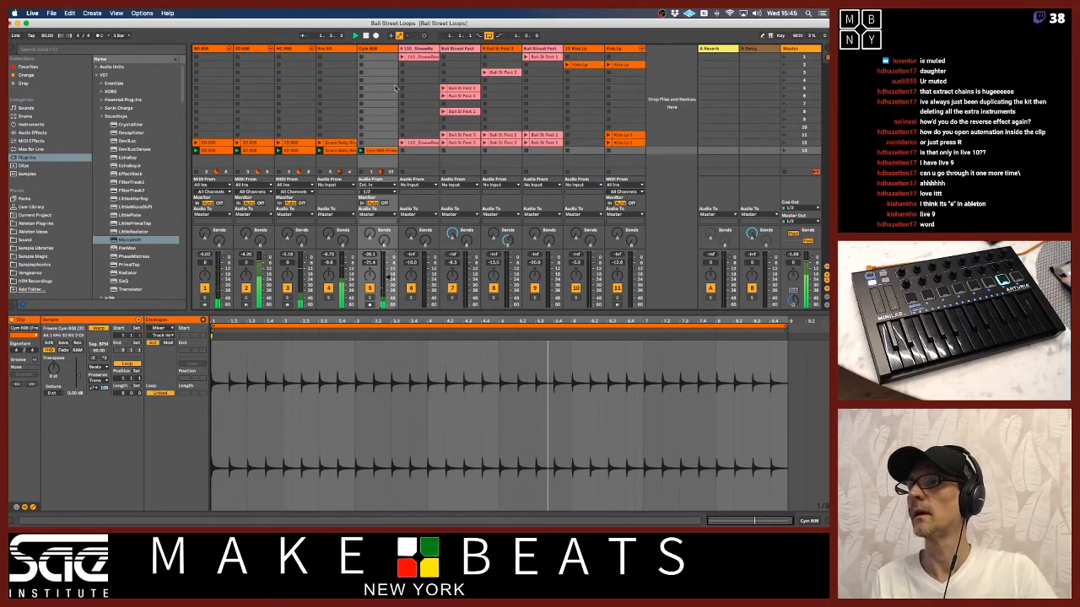
key(space)
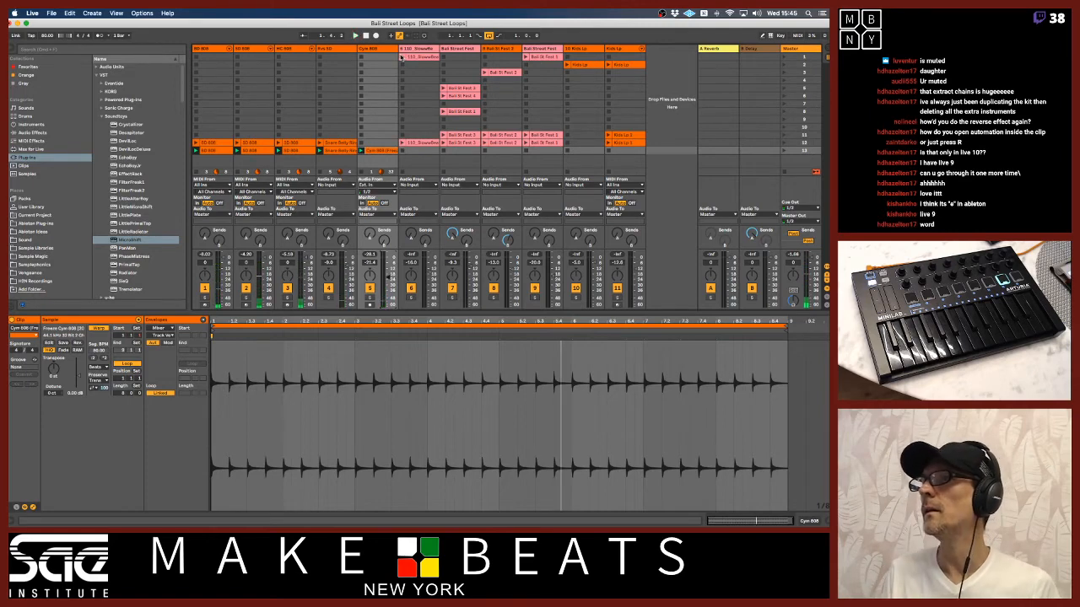
- Compare the cymbal and kick clips, solo the kick track and listen to it on its own
click(377, 51)
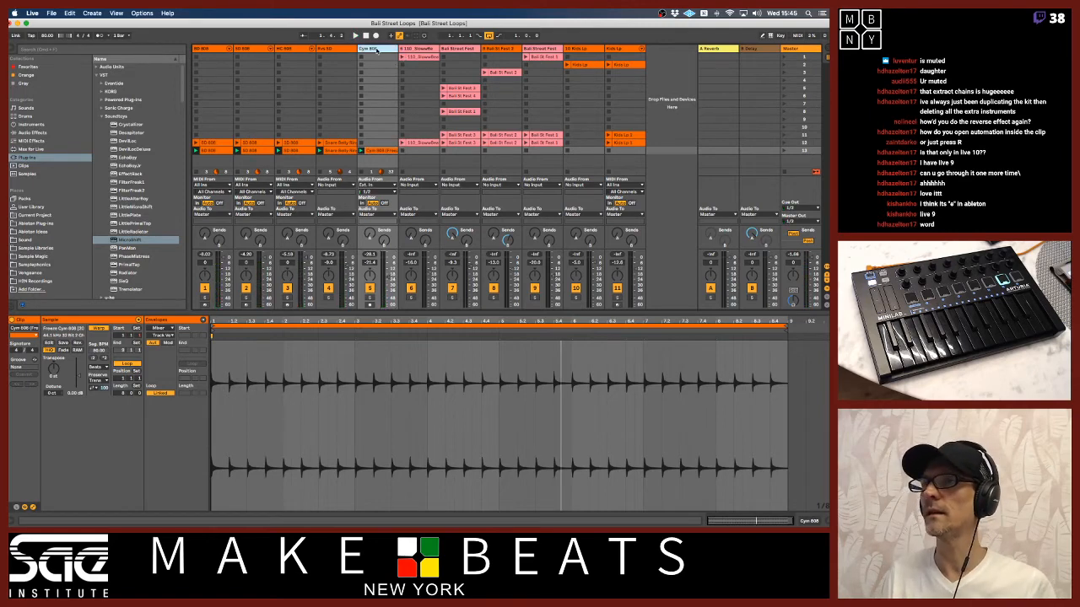
click(215, 49)
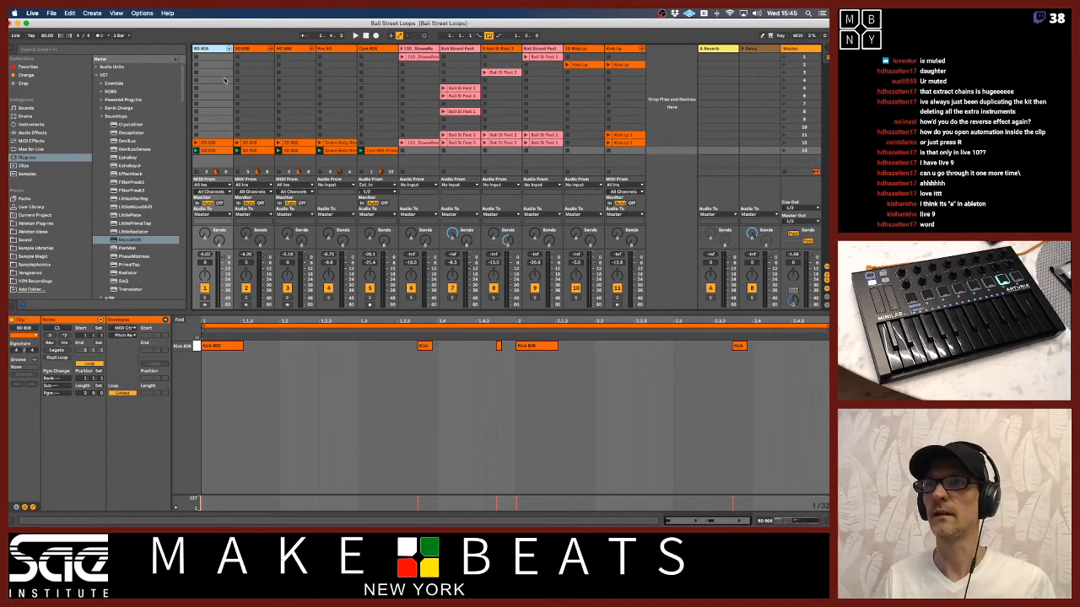
click(376, 51)
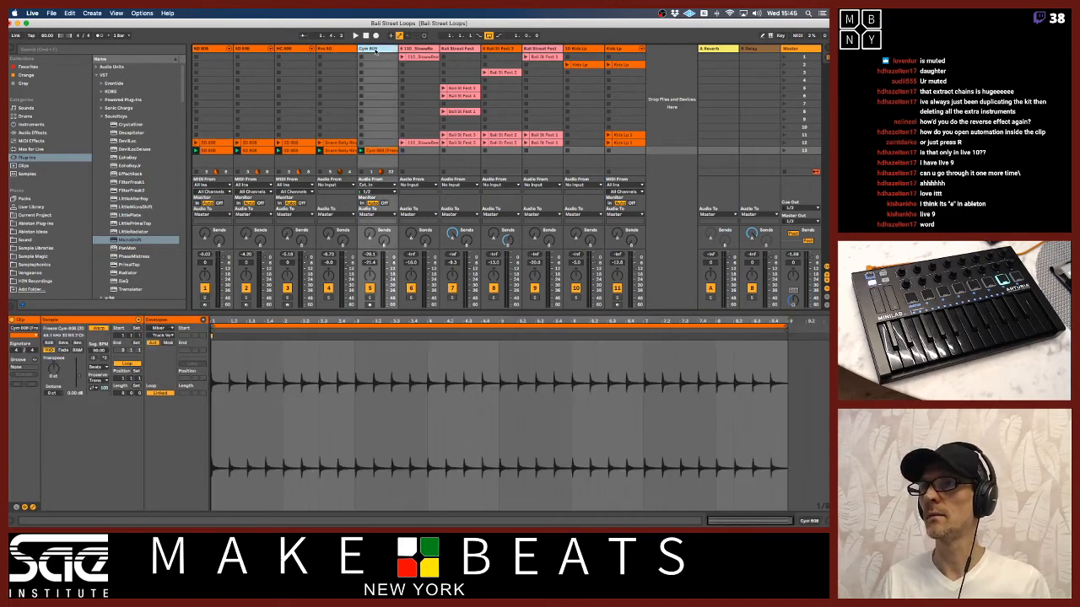
click(202, 50)
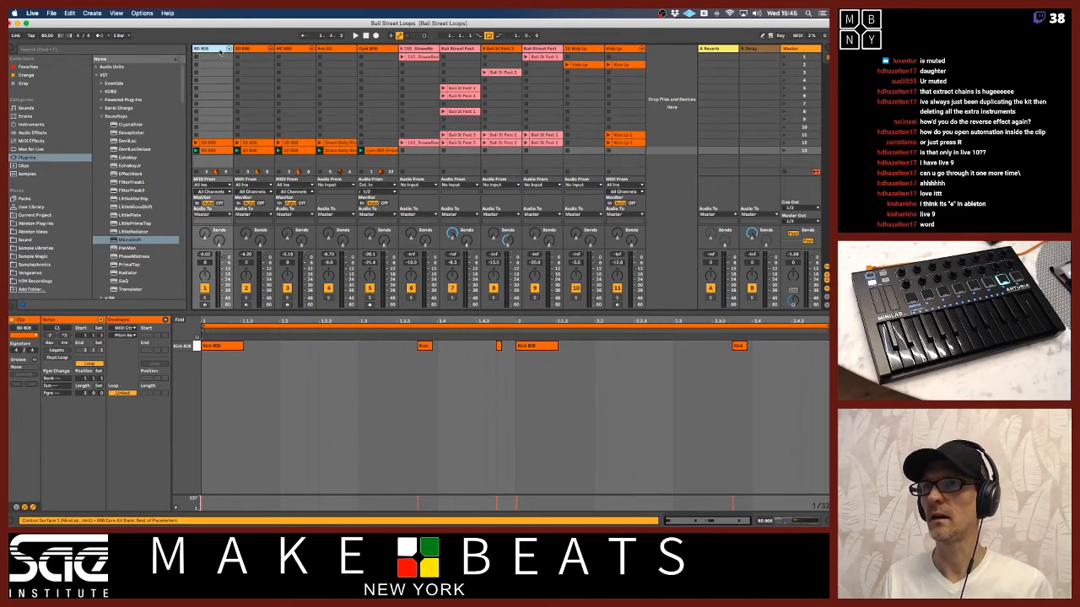
click(205, 298)
key(space)
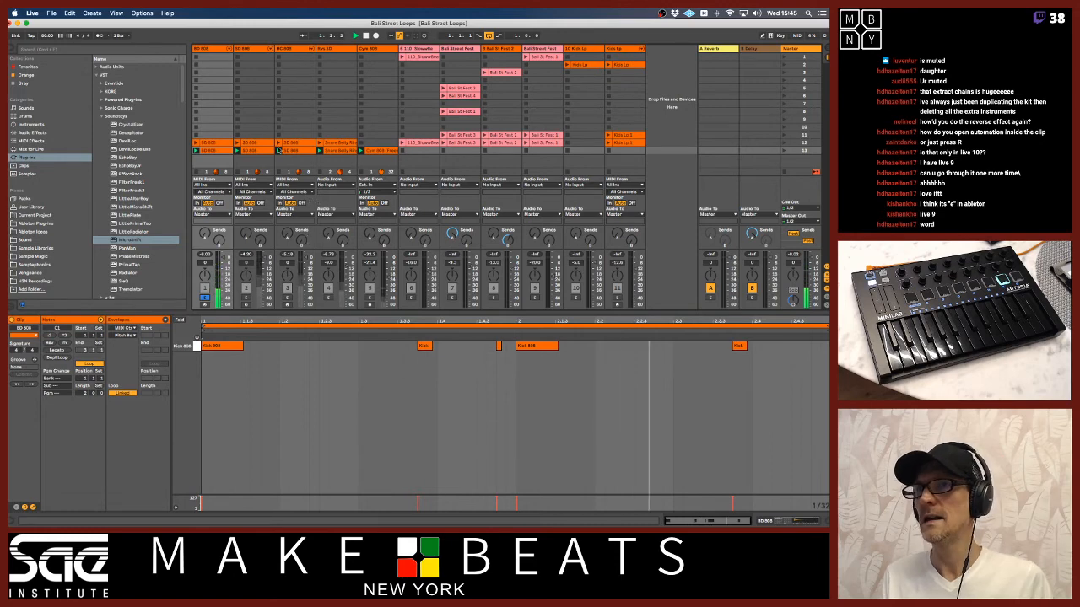
key(space)
- Show the kick track's 808 Core Kit, start hot-swapping the Kick 808 pad and search for "808" samples
key(shift+Tab)
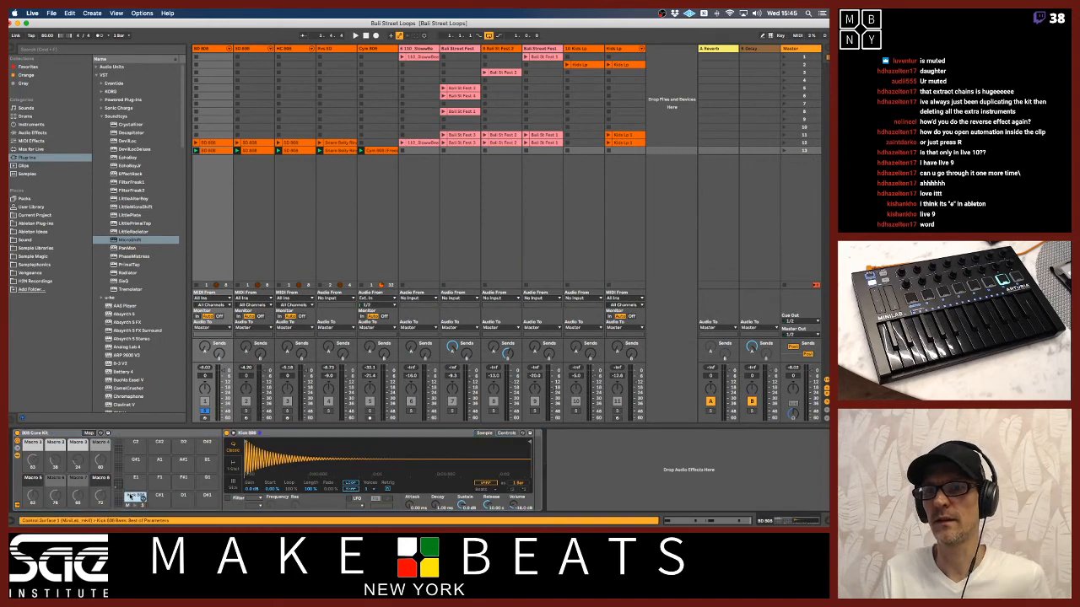
click(137, 496)
click(141, 499)
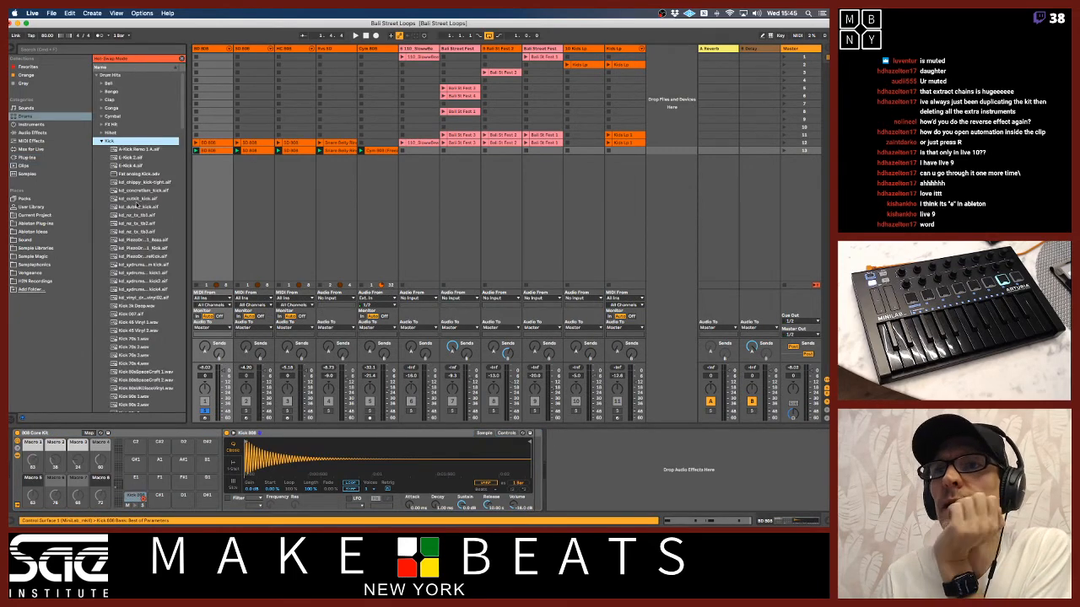
click(138, 48)
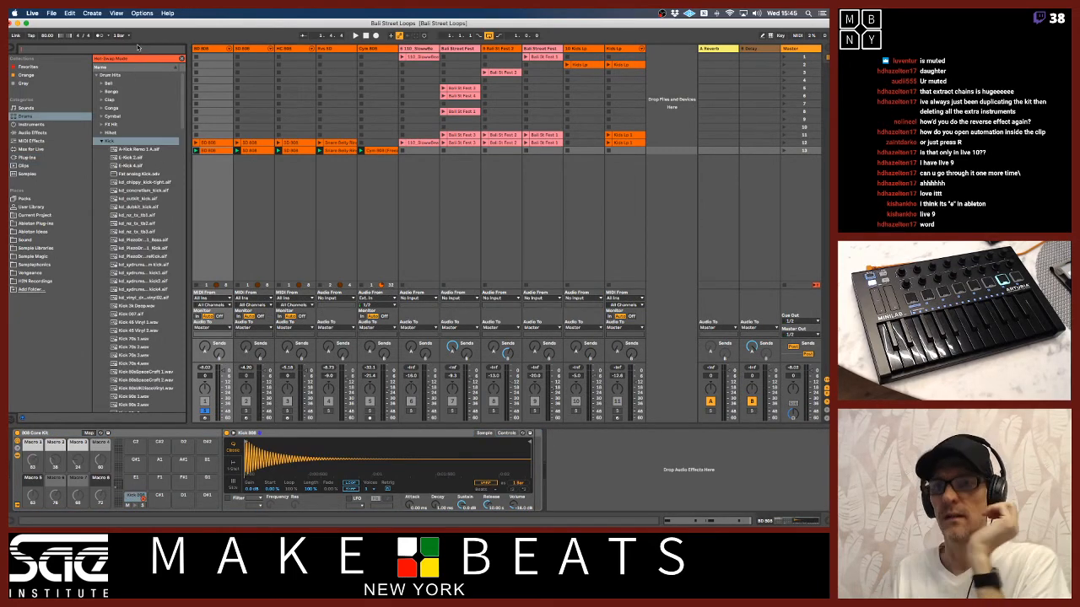
text(808)
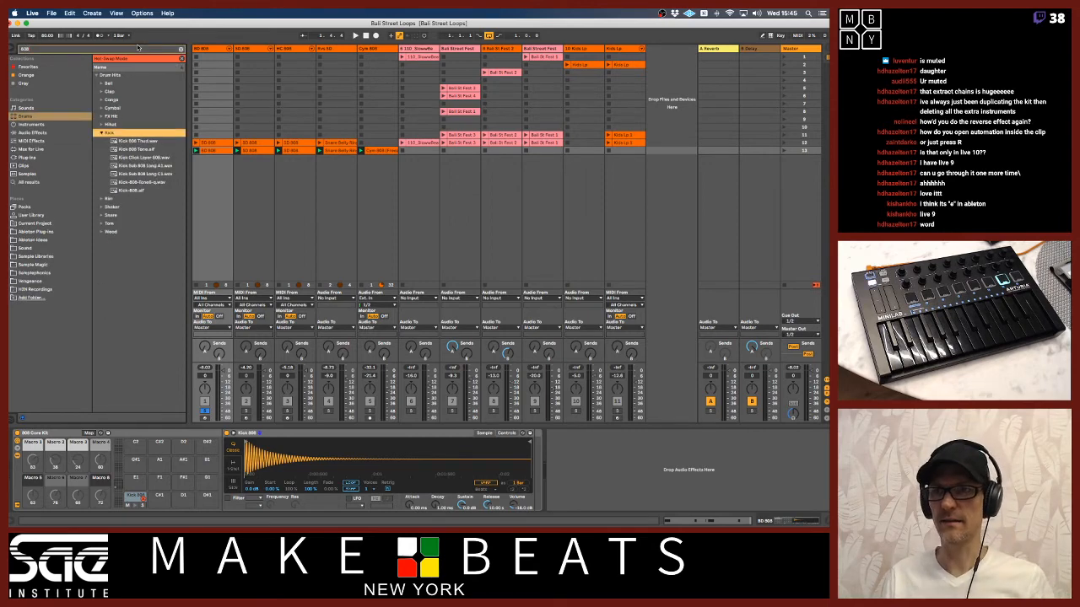
- Preview the found 808 kick samples from Kick 808 Thud down to Kick Sub 808 Long C1 and back
key(Down)
key(Down)
key(Down)
key(Down)
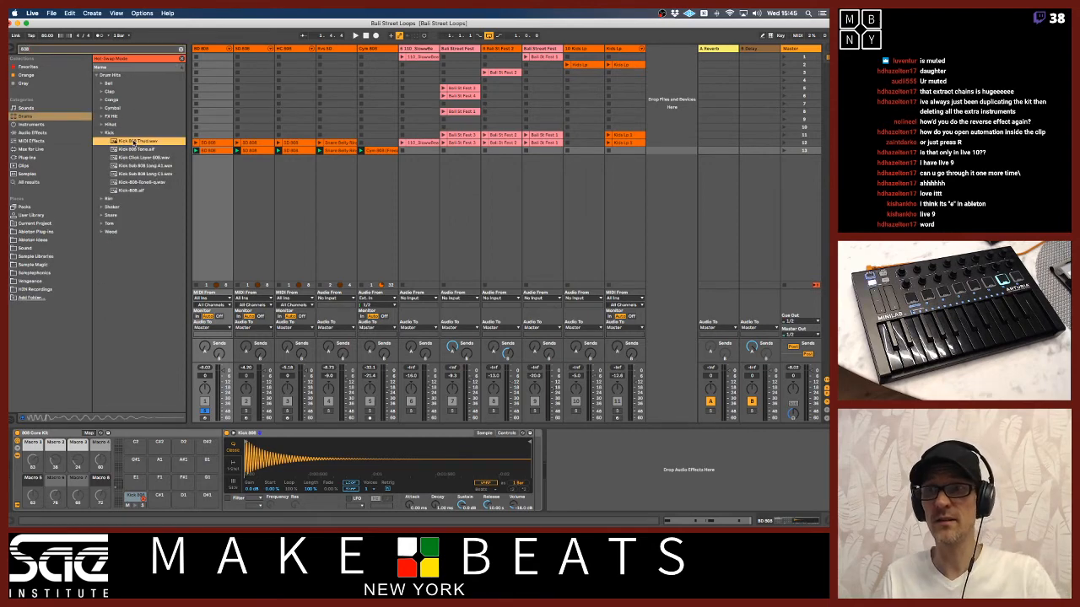
key(Down)
key(Down)
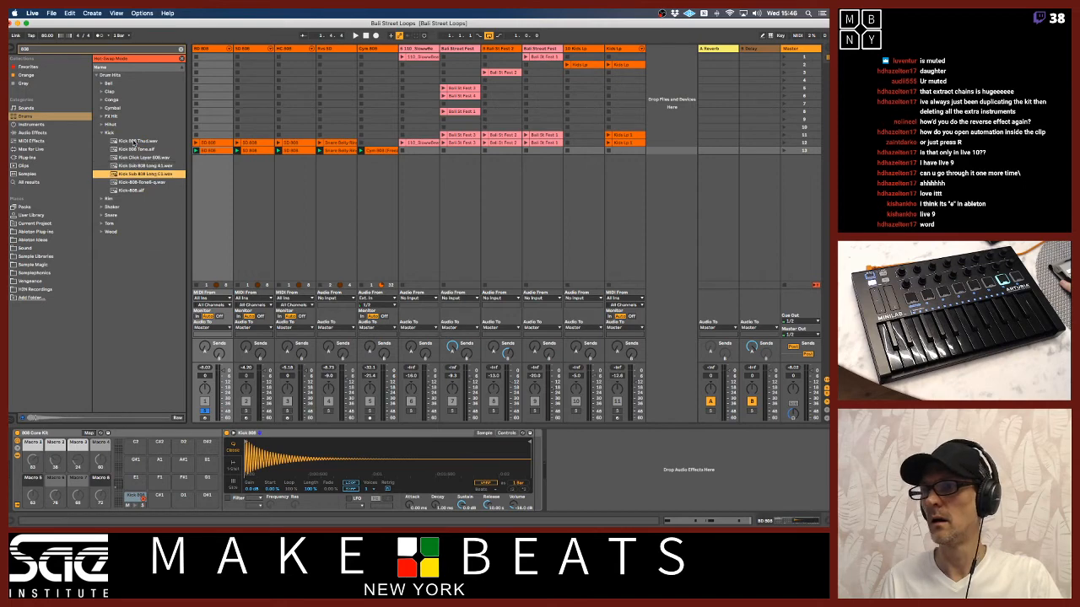
key(Up)
key(Up)
key(Up)
key(Up)
key(Up)
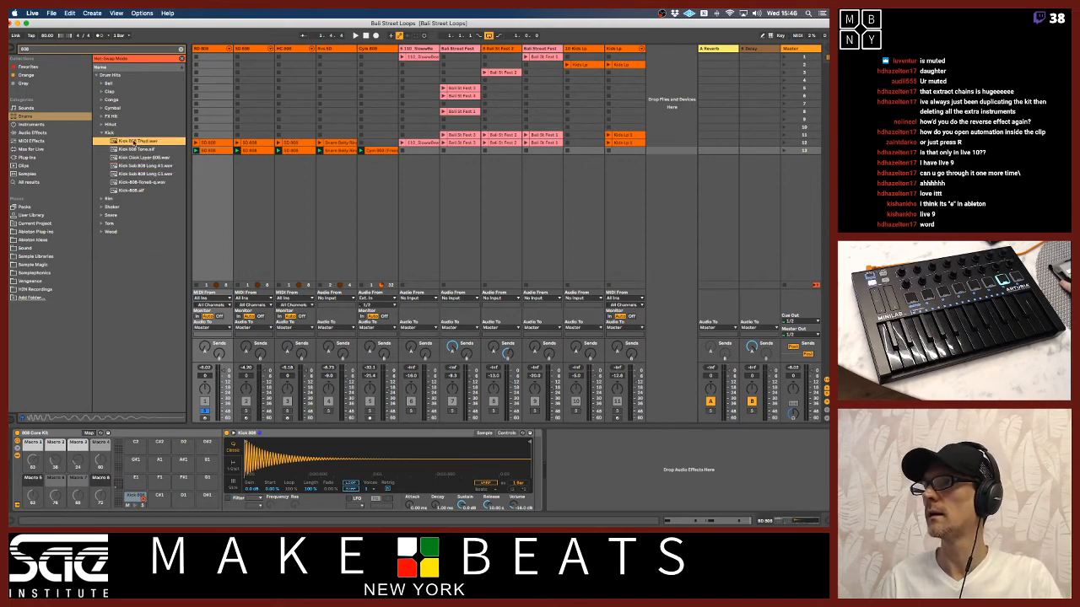
- Check the system's audio output devices, open the Sound settings in System Preferences and close them
click(756, 12)
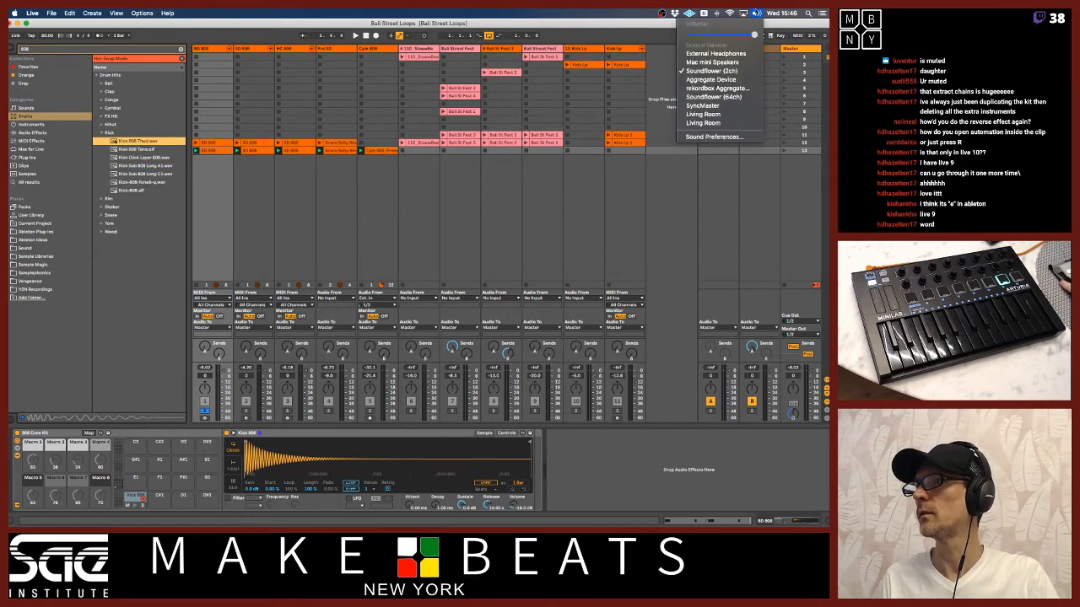
click(630, 35)
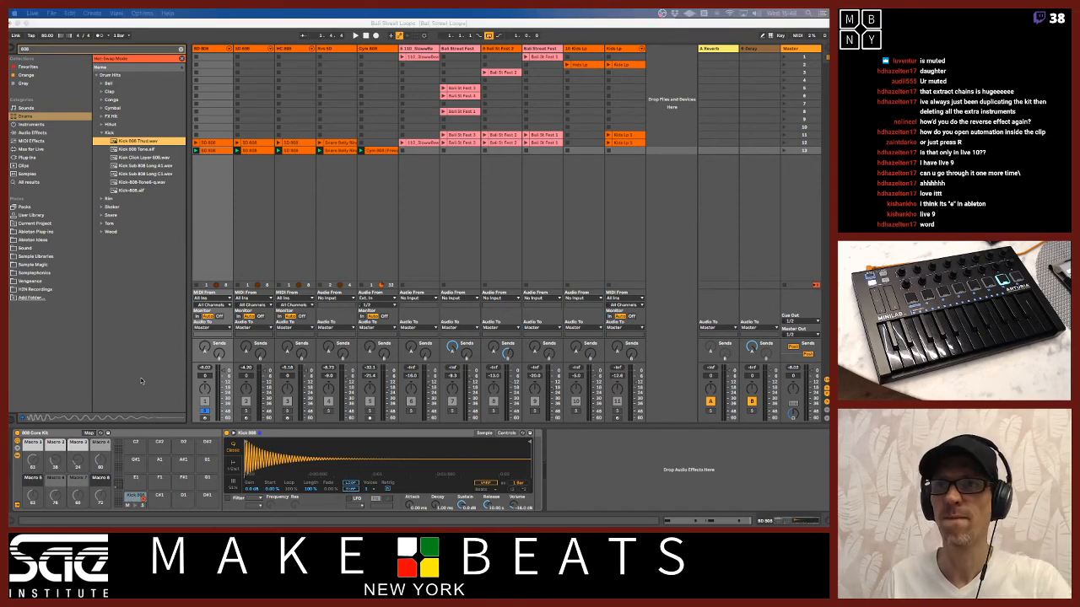
click(16, 13)
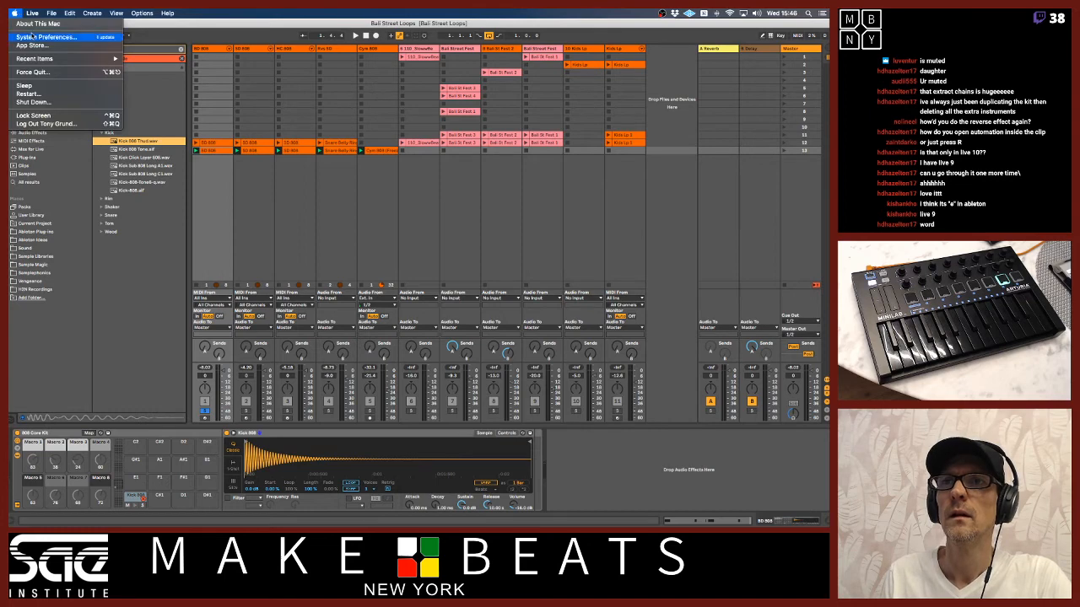
click(25, 38)
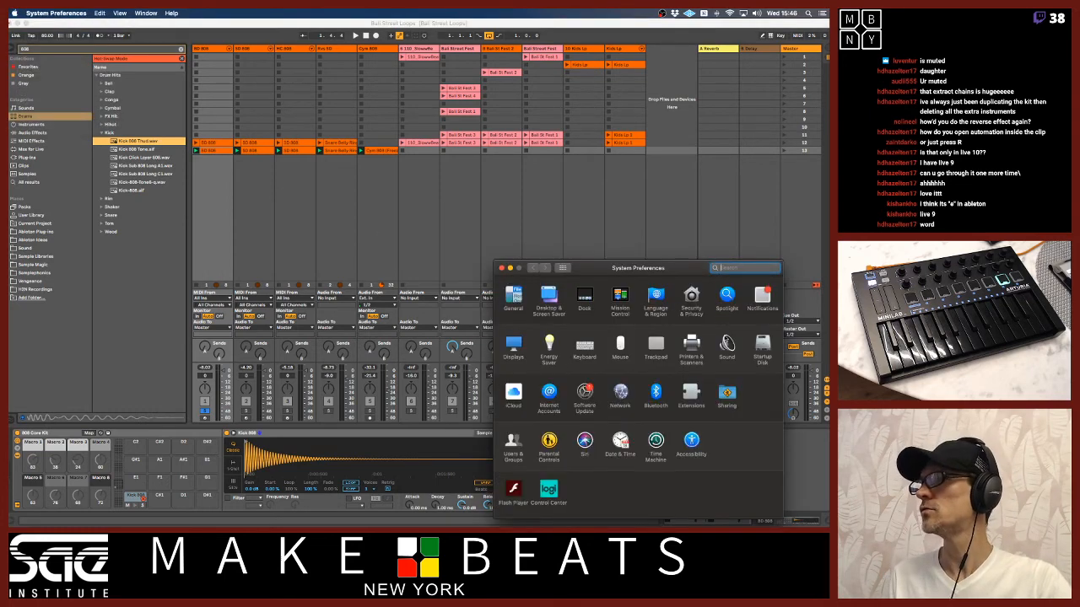
click(726, 346)
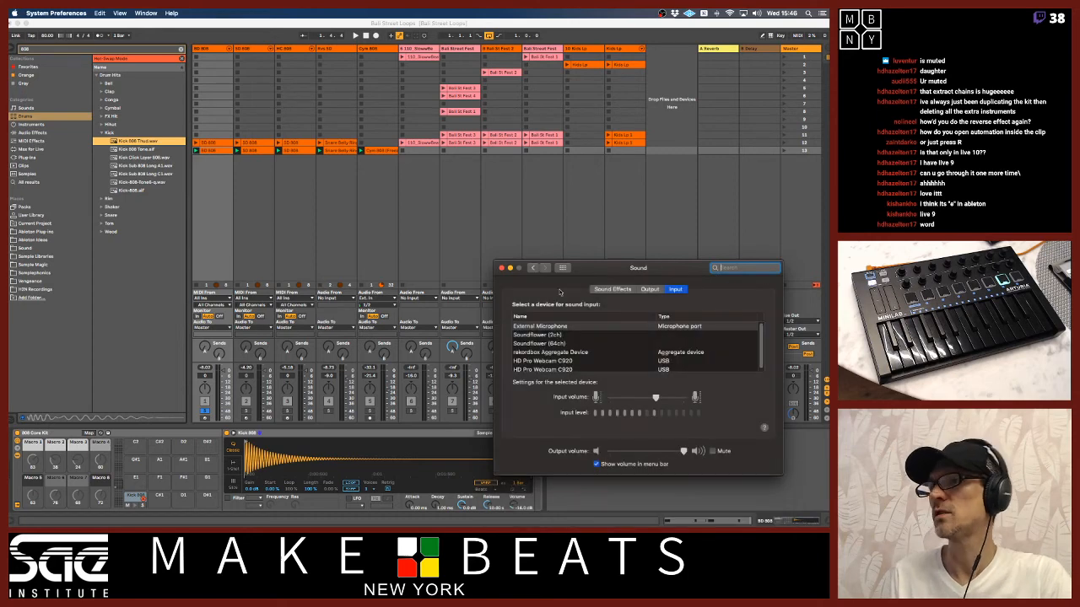
click(501, 268)
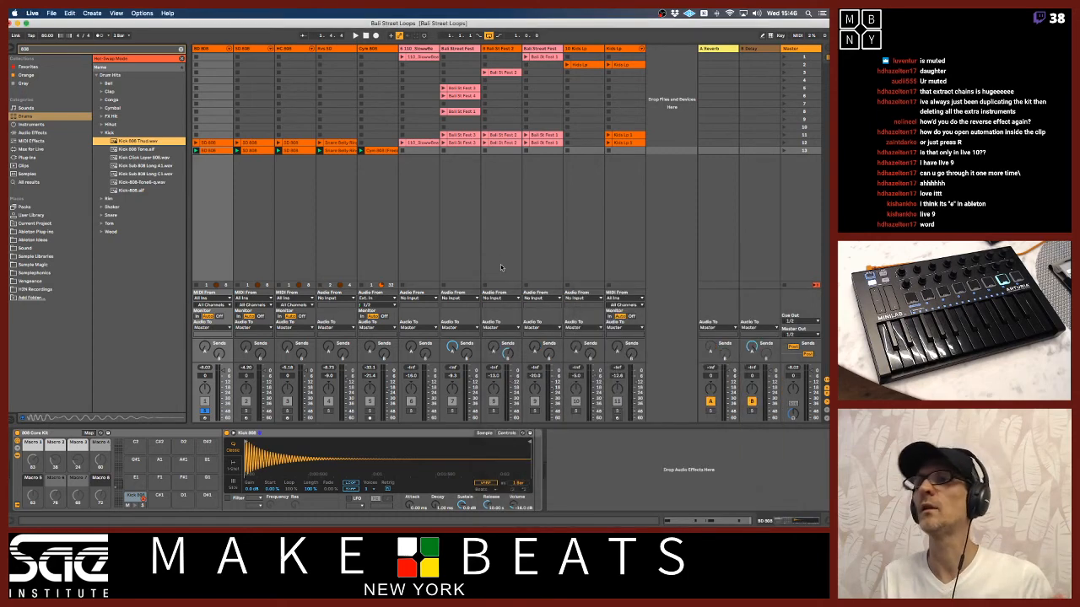
- Raise the system volume and preview the 808 kick samples between Kick Click Layer 808 and Kick-808
click(136, 174)
key(XF86AudioRaiseVolume)
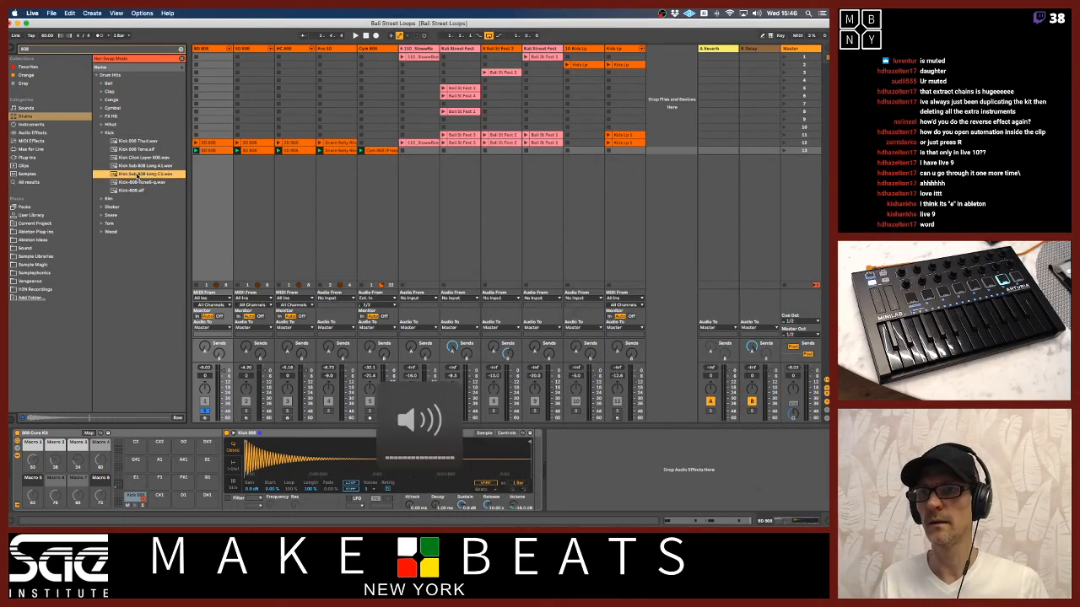
key(Down)
key(Up)
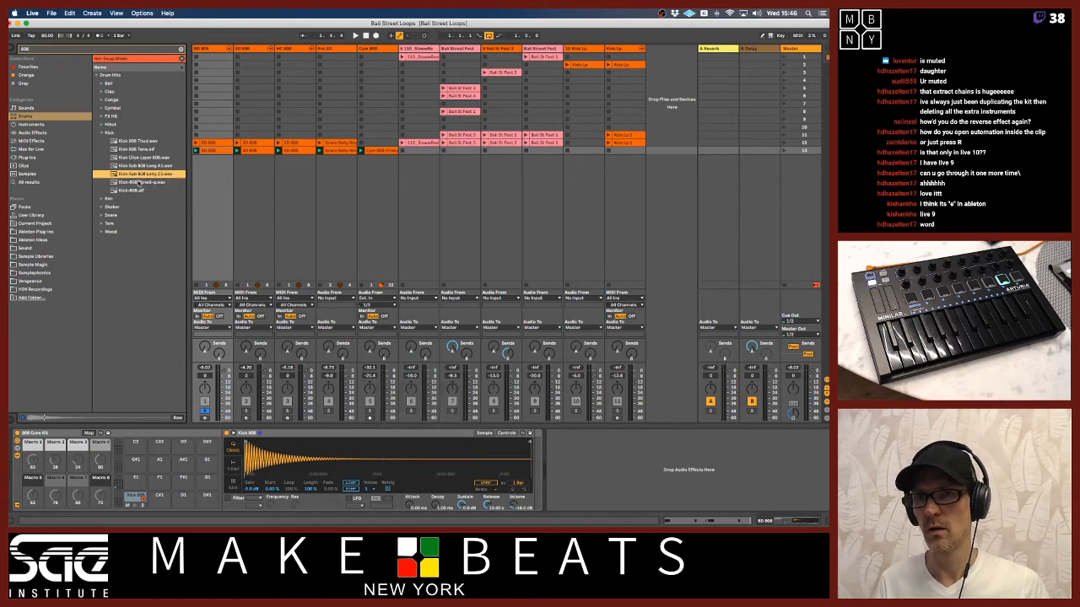
key(Up)
key(Down)
key(Up)
key(Up)
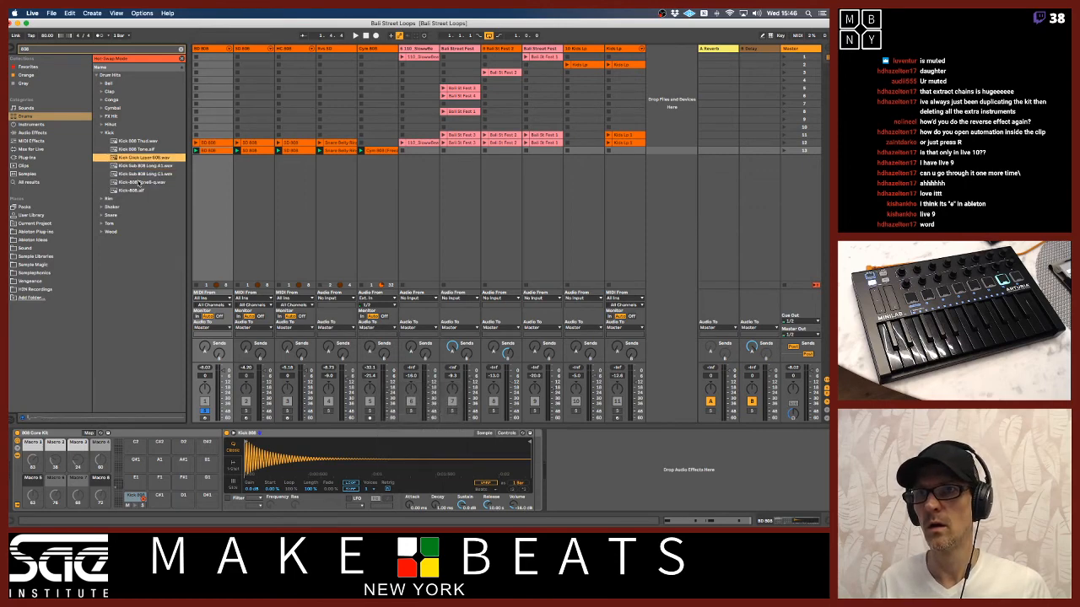
key(Down)
key(Down)
key(Down)
key(Down)
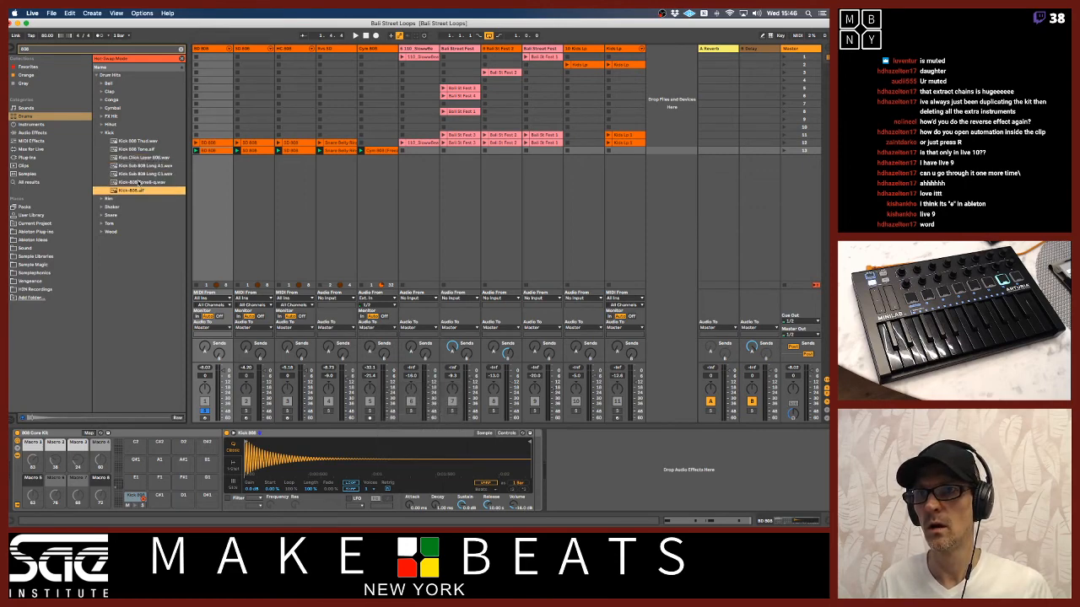
- Search the drum samples for "808" again, load Kick Sub 808 Long C1 onto the Kick 808 pad and play it
click(180, 51)
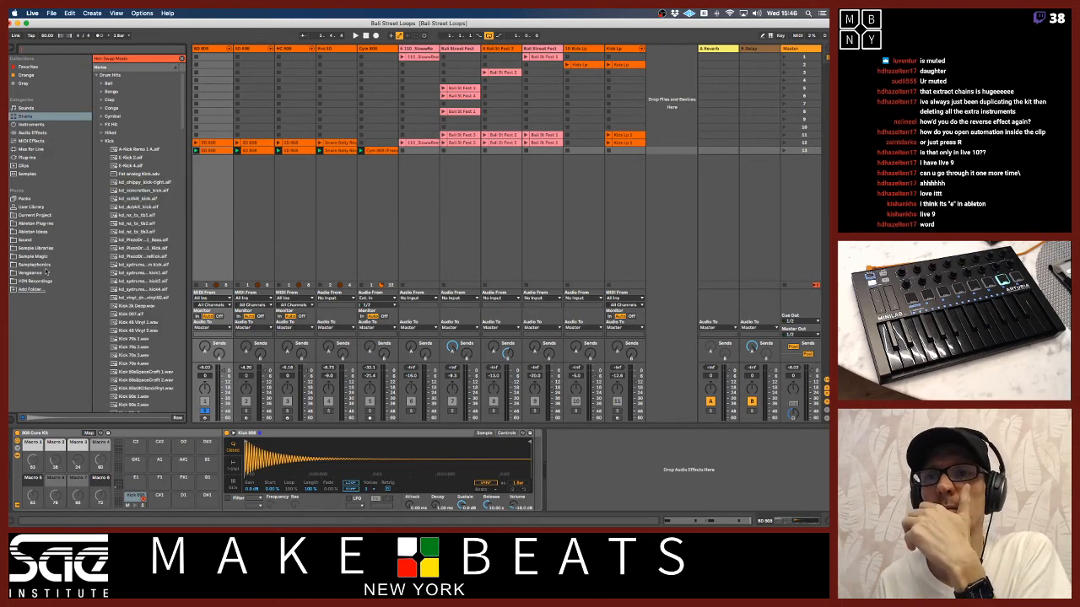
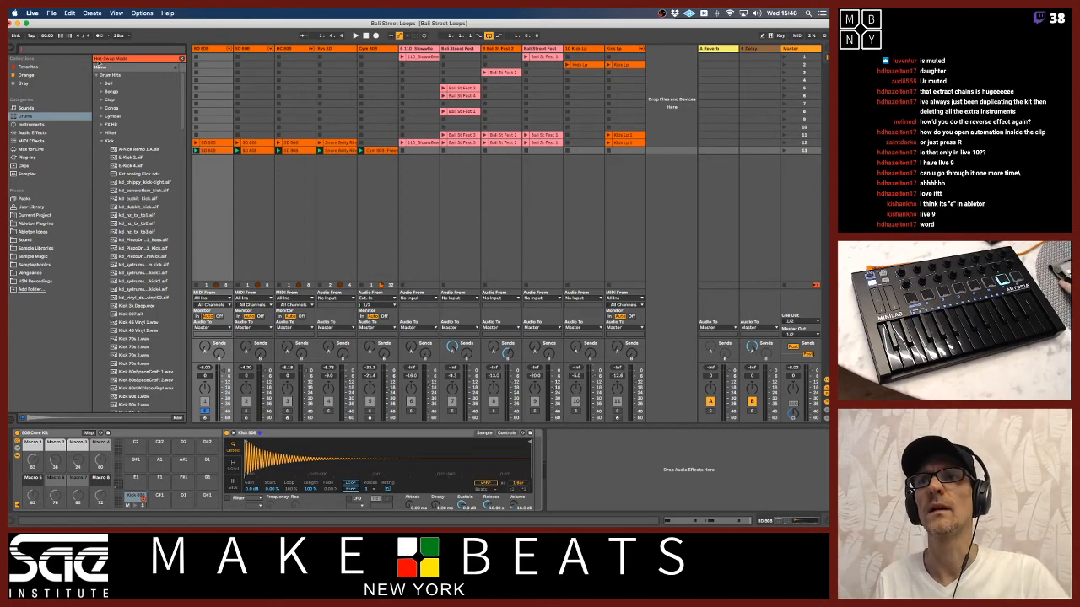
click(93, 52)
text(808)
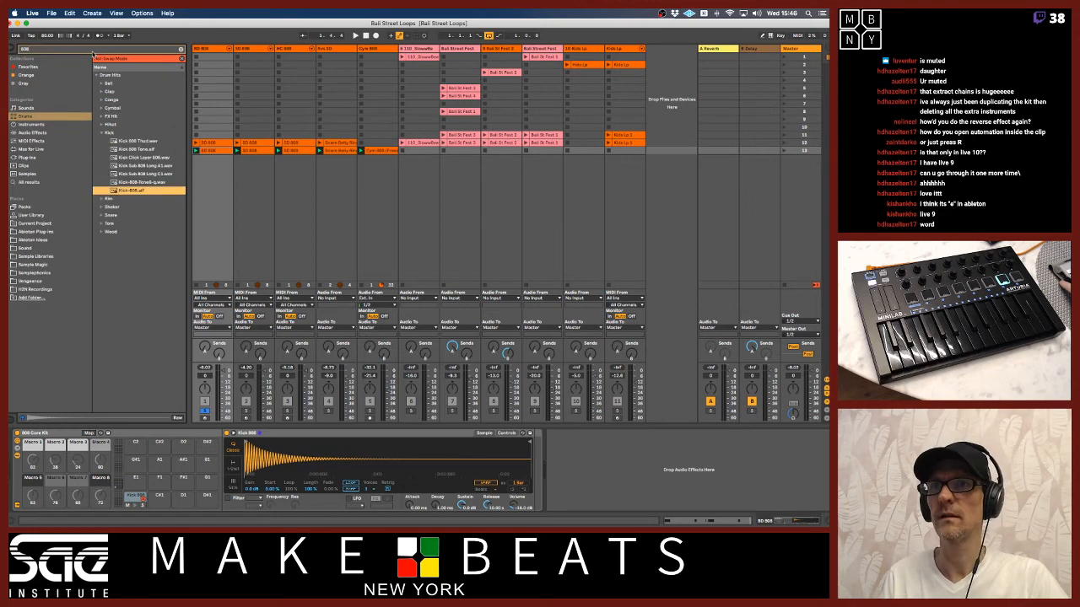
click(127, 174)
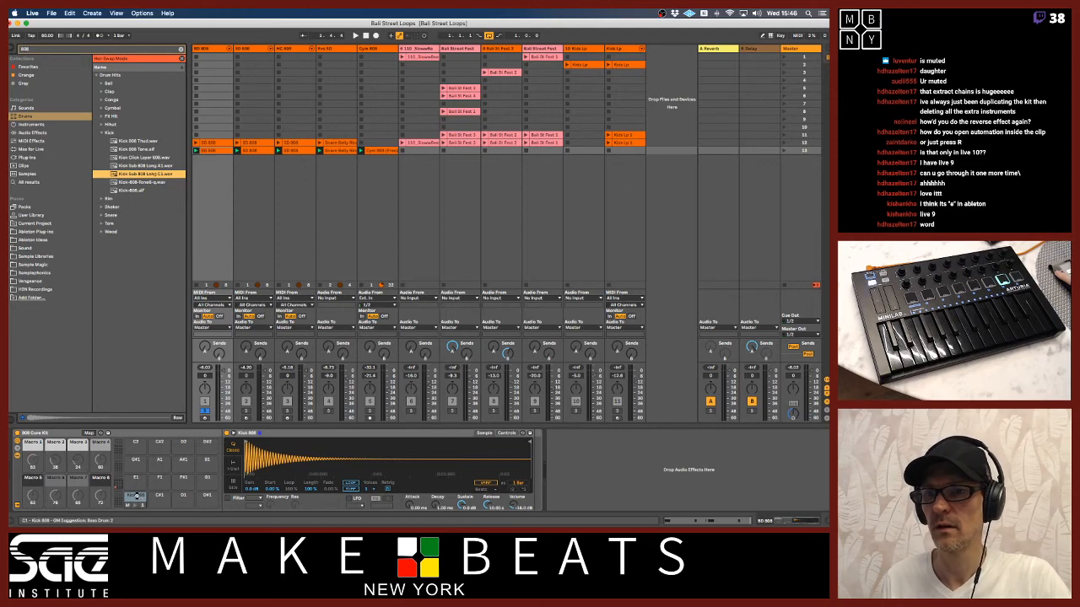
drag(126, 174, 136, 496)
key(space)
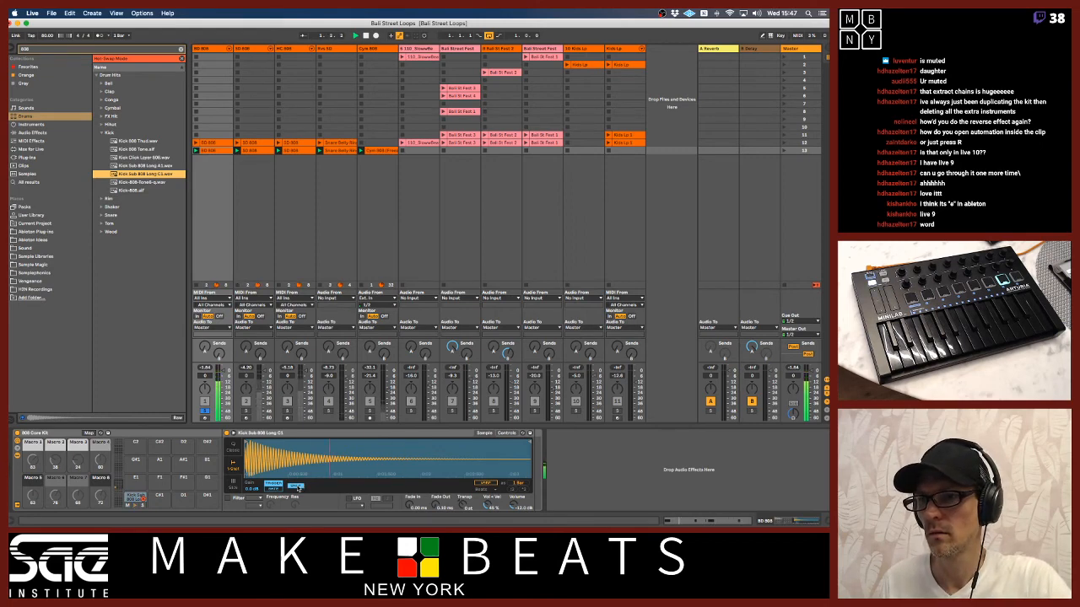
- Turn off Snap for the Kick Sub 808 Long C1 sample and set its fade-in to 1.73 ms
click(297, 486)
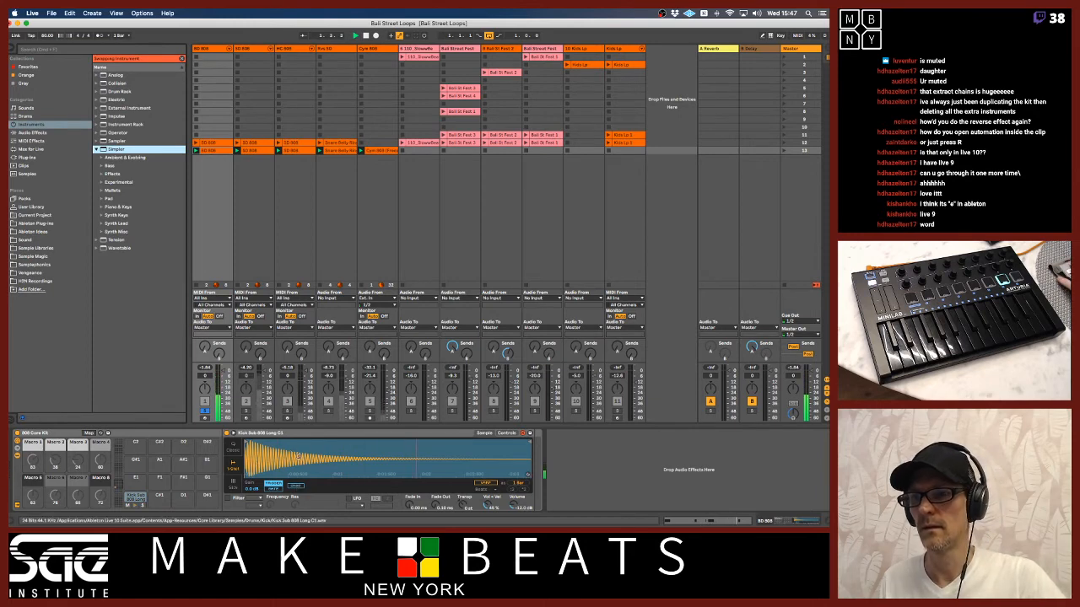
click(408, 508)
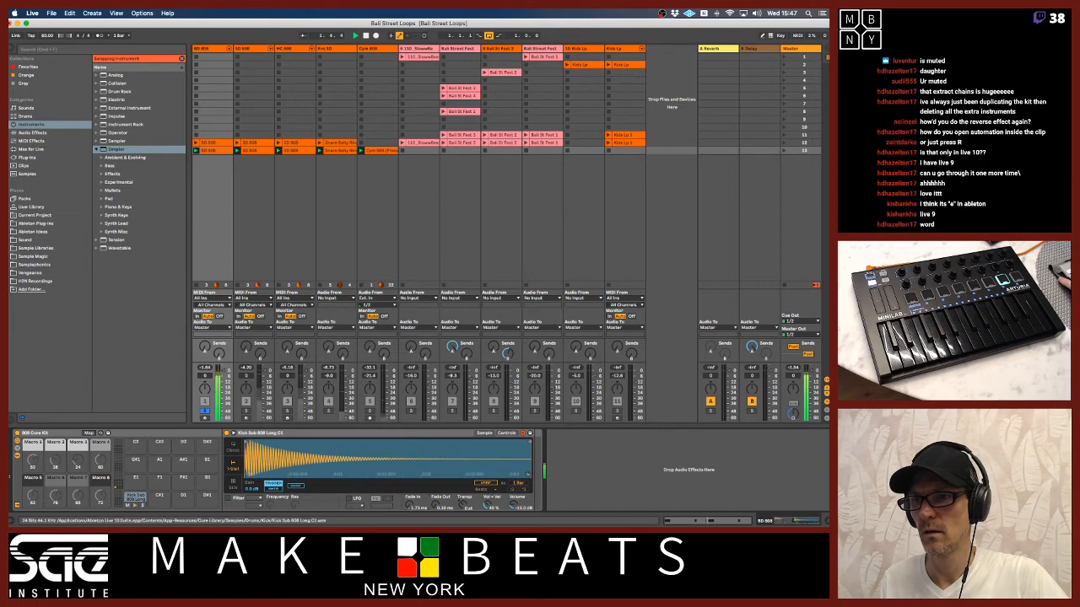
mouse_move(247, 458)
mouse_down()
mouse_move(247, 519)
mouse_move(247, 442)
mouse_up()
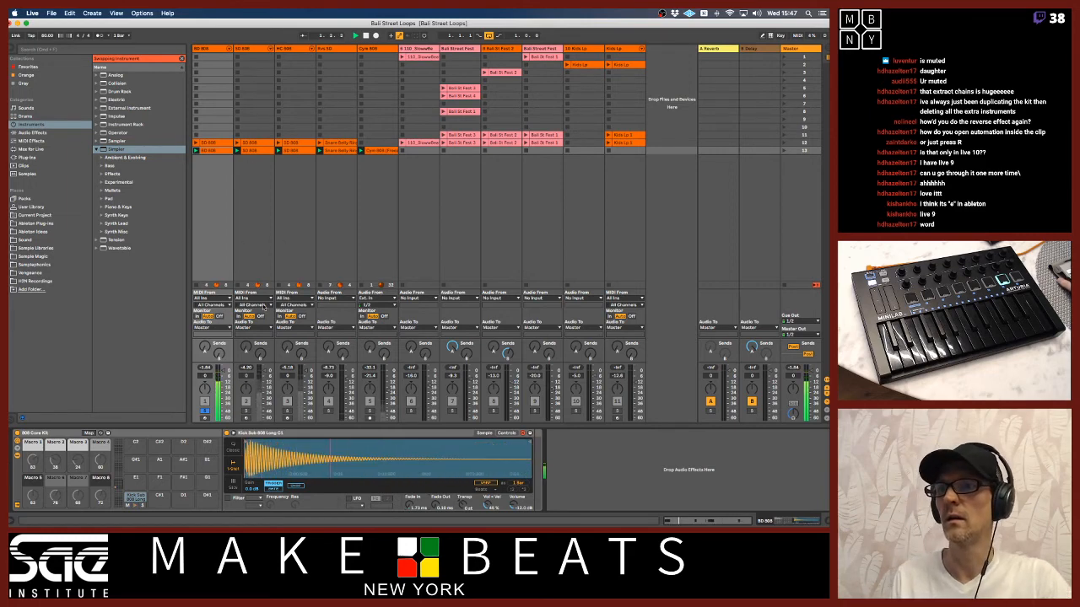
- Solo the second and third 808 tracks along with the kick, and clear the solos to hear all tracks
super+click(245, 412)
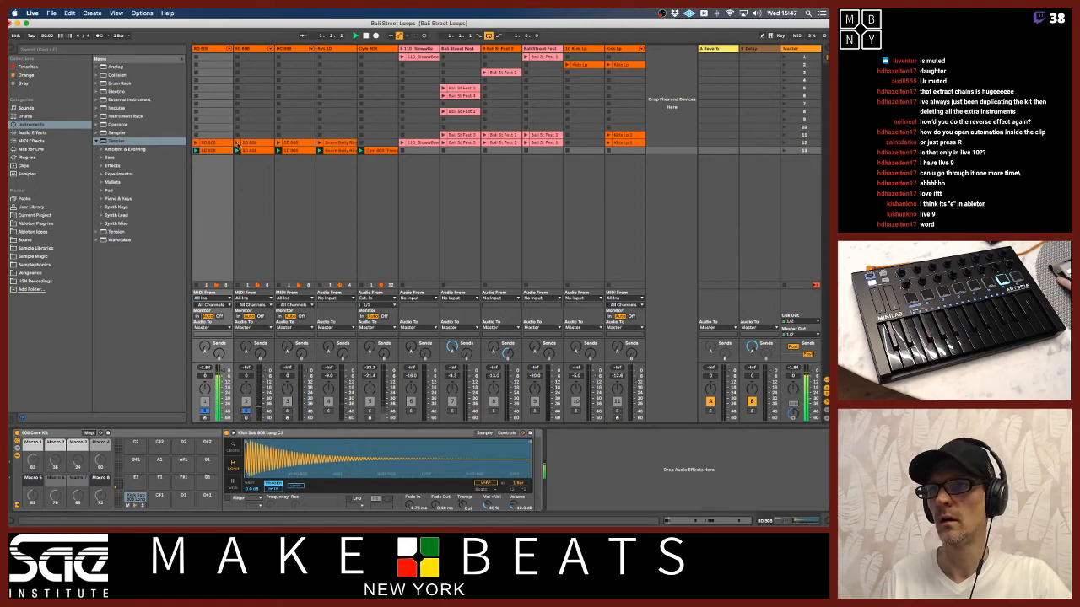
super+click(286, 412)
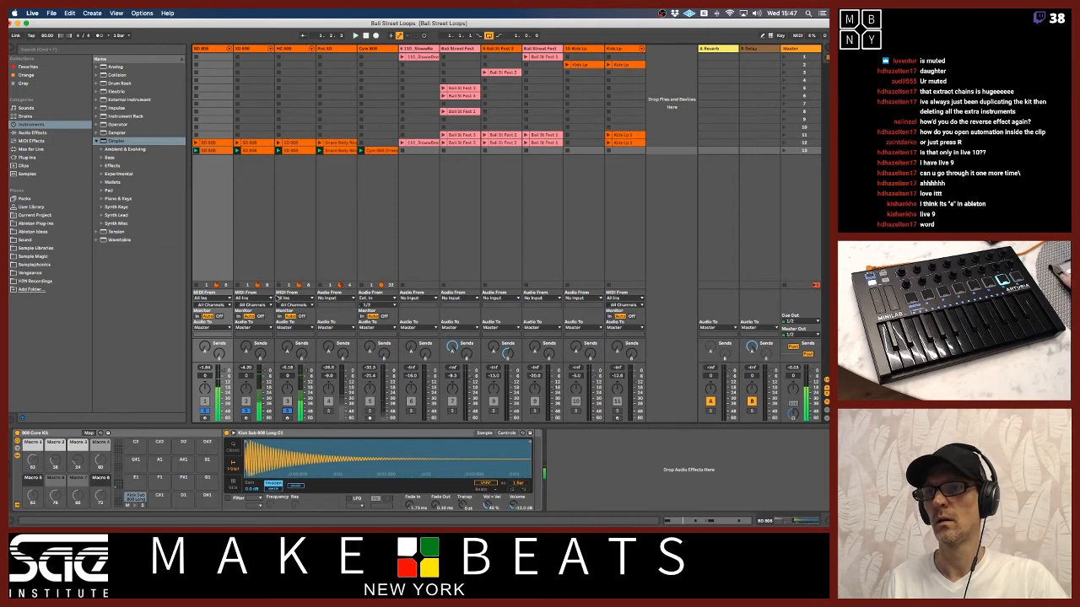
click(288, 412)
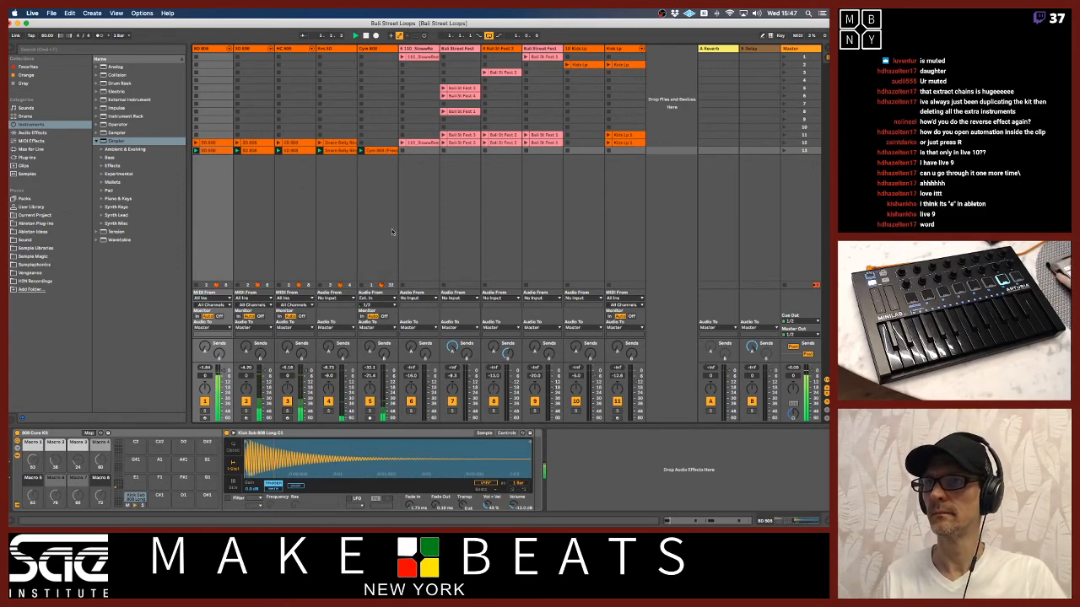
- Duplicate the 808 kick track and delete the copied clips in scenes 12 and 13 of the duplicate
click(215, 49)
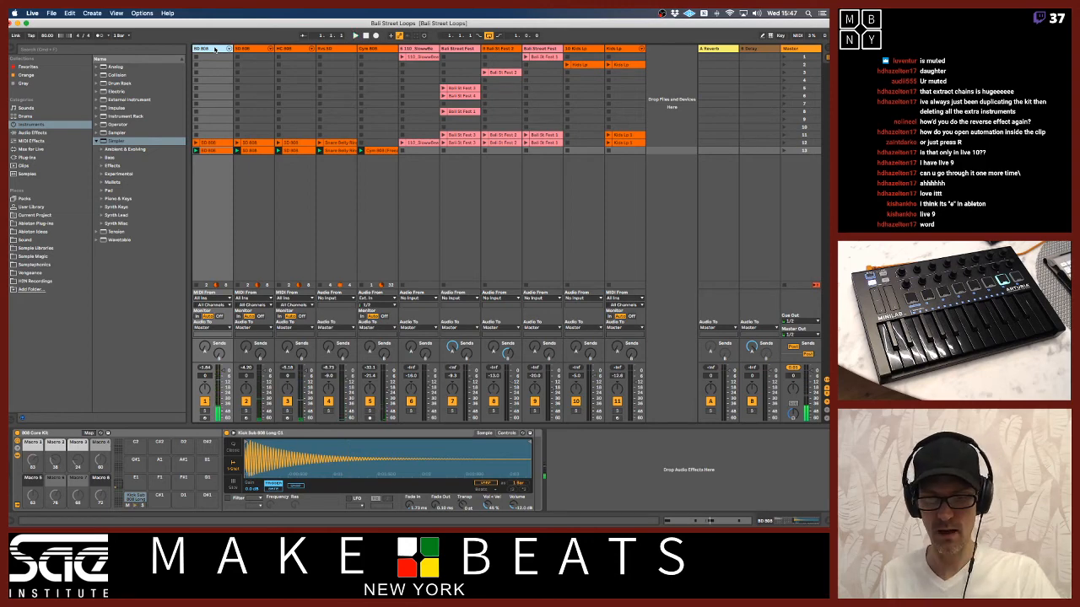
key(super+d)
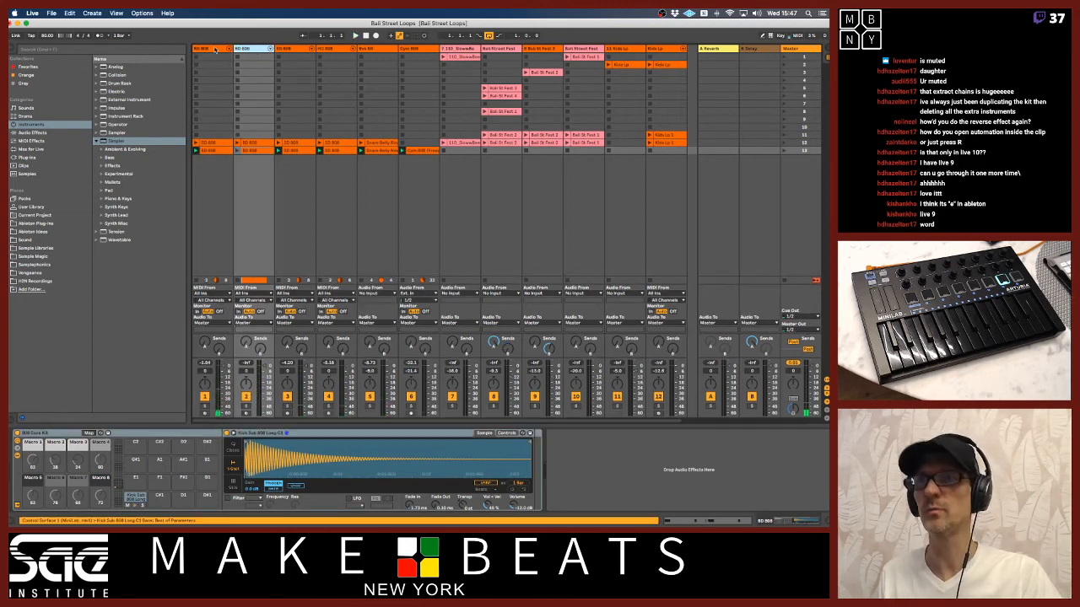
click(251, 152)
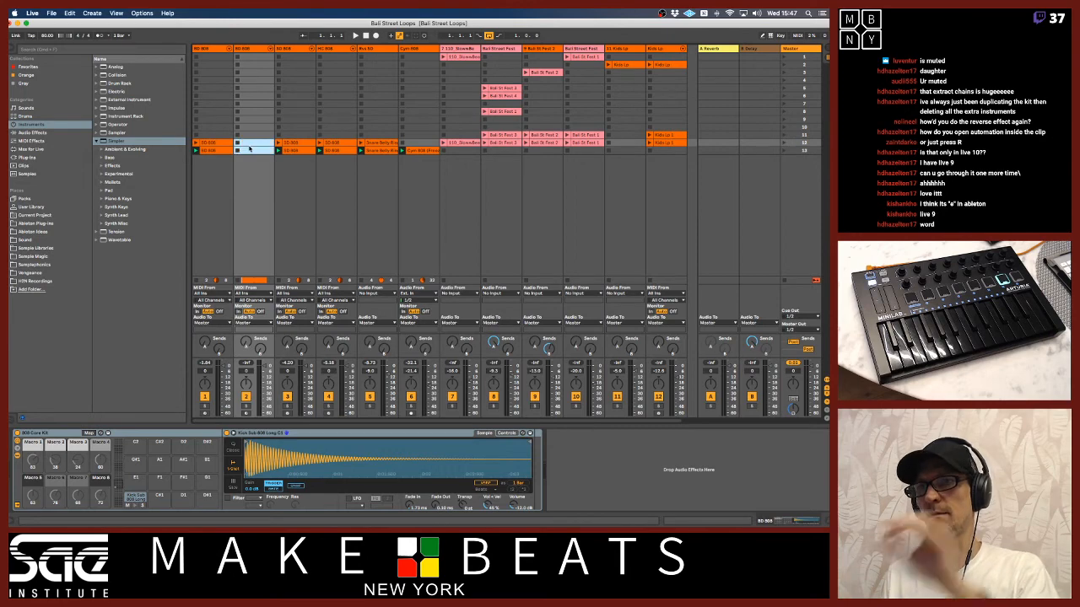
click(223, 144)
key(Delete)
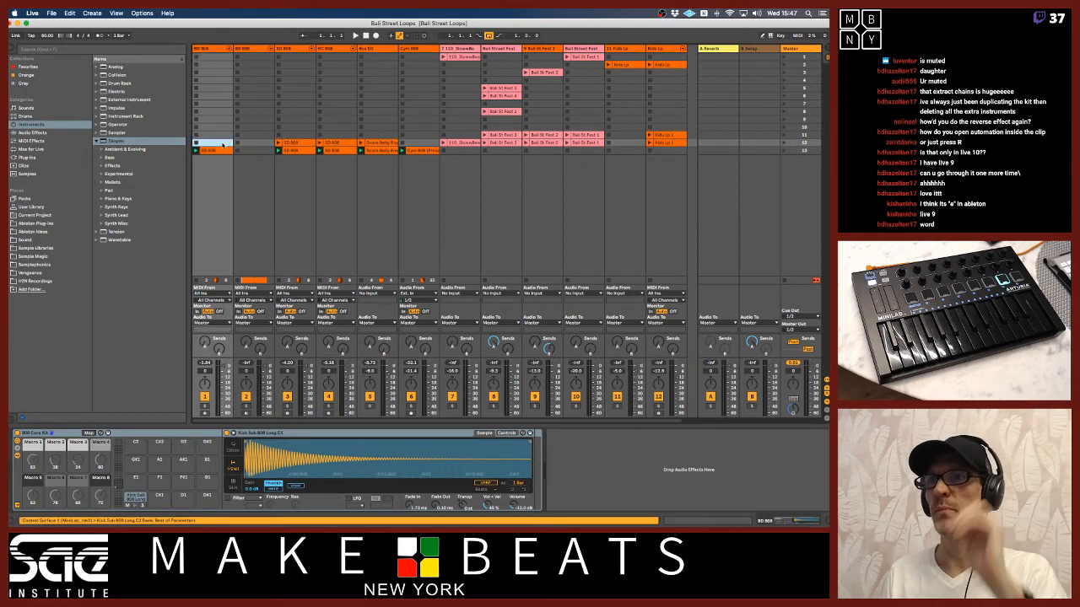
key(super+z)
- Copy the original kick track's scene 13 clip into the same scene of the duplicated track
click(221, 152)
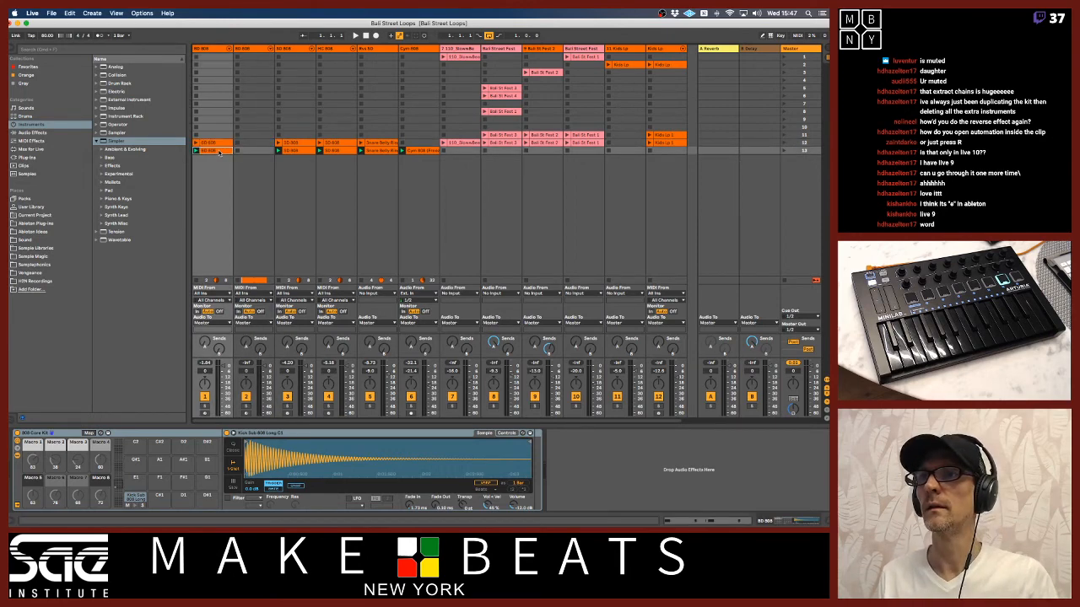
drag(242, 153, 246, 151)
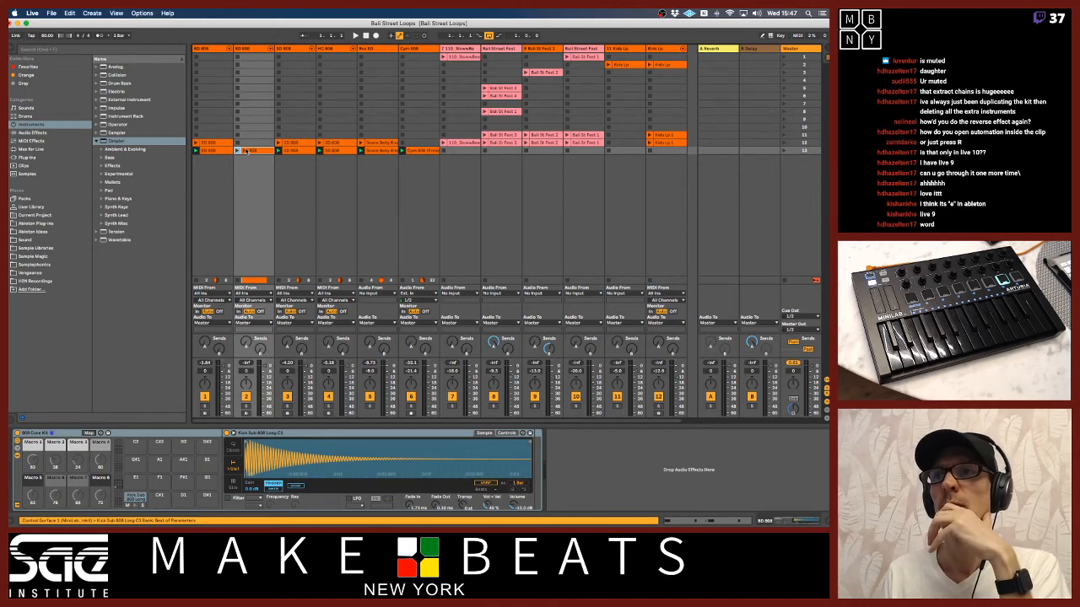
- Start hot-swapping the kick pad on the duplicated track and clear the search to list every kick sample
click(136, 497)
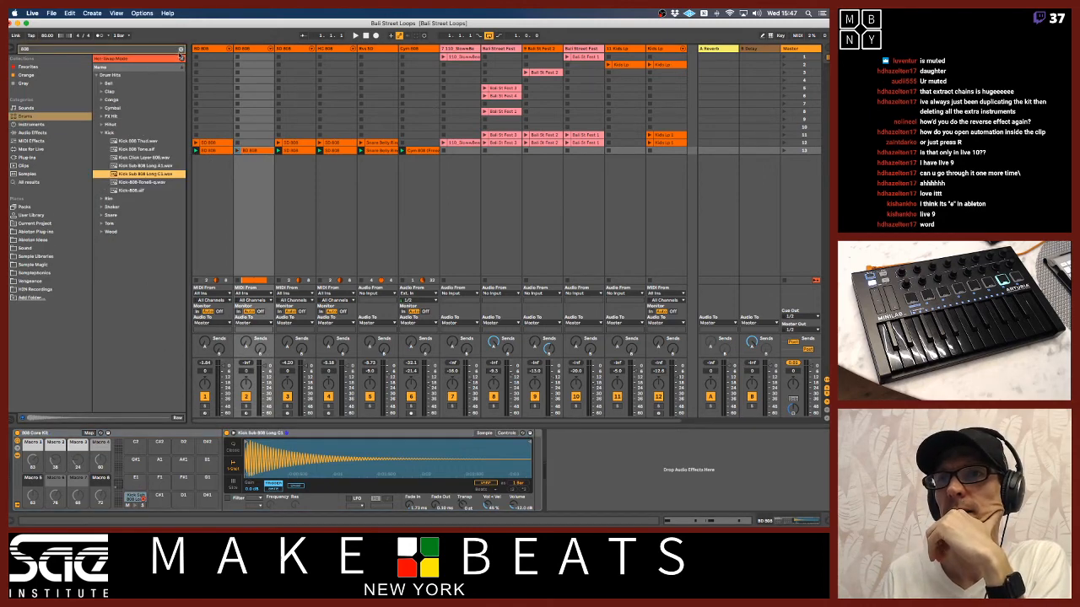
click(181, 50)
click(130, 158)
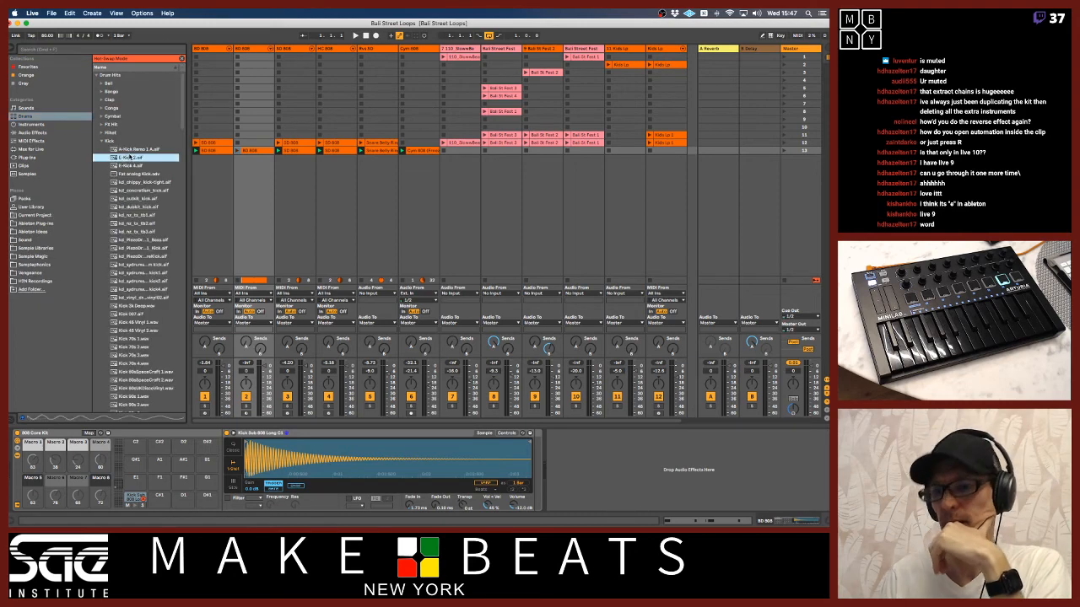
- Preview the kick samples one after another from E-Kick 2 down to Kick 80sUKDiscoVinyl
key(Down)
key(Down)
key(Down)
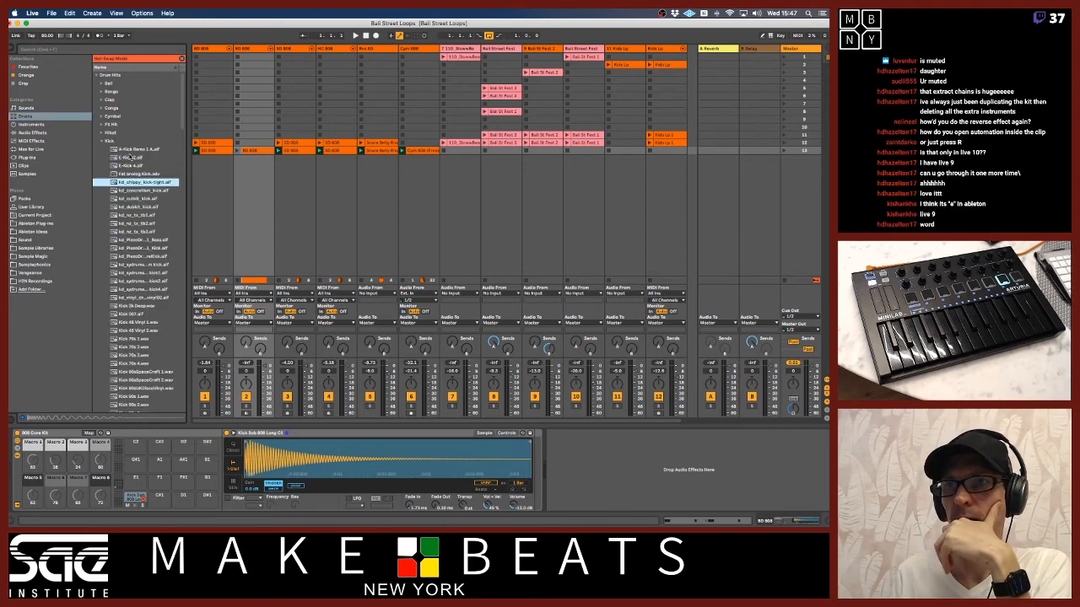
key(Down)
key(Down)
key(Down)
key(Down)
key(Down)
key(Up)
key(Up)
key(Up)
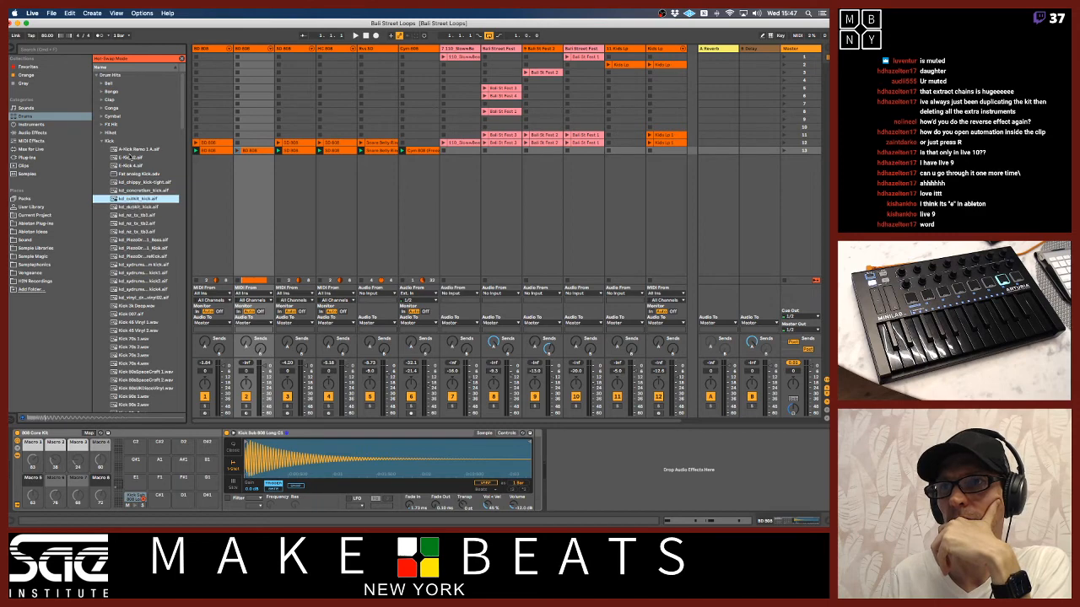
key(Down)
key(Down)
key(Down)
key(Down)
key(Down)
key(Down)
key(Down)
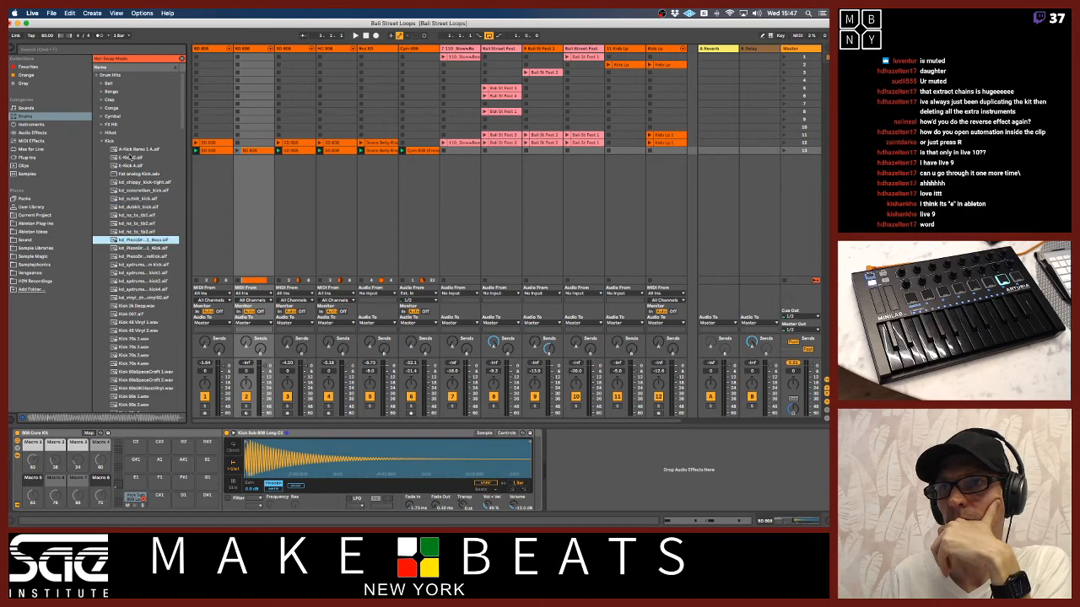
key(Up)
key(Down)
key(Down)
key(Down)
key(Down)
key(Down)
key(Down)
key(Down)
key(Down)
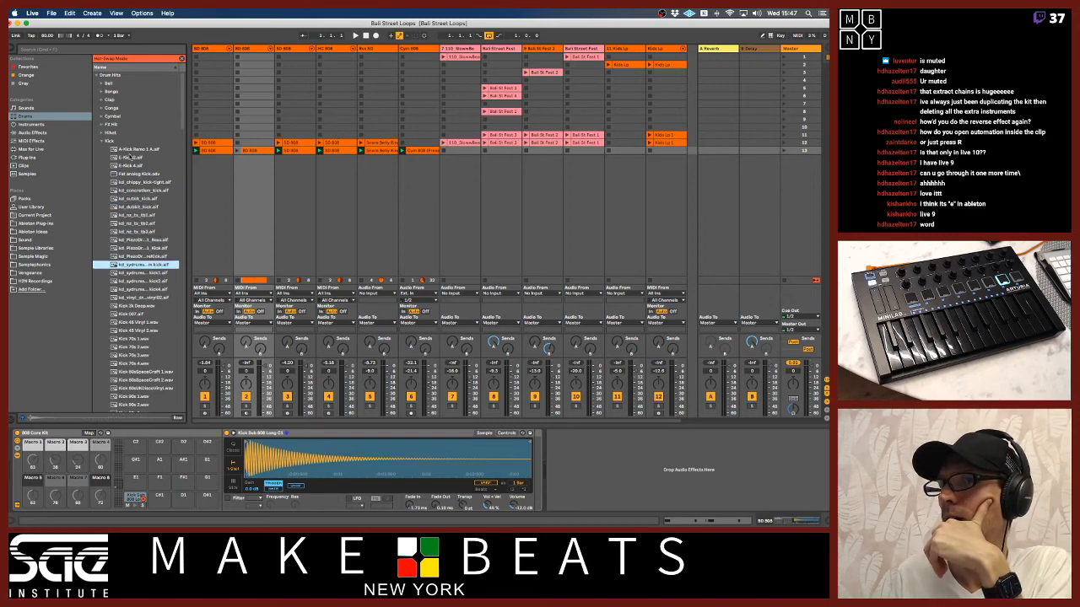
key(Down)
key(Down)
key(Down)
key(Down)
key(Down)
key(Down)
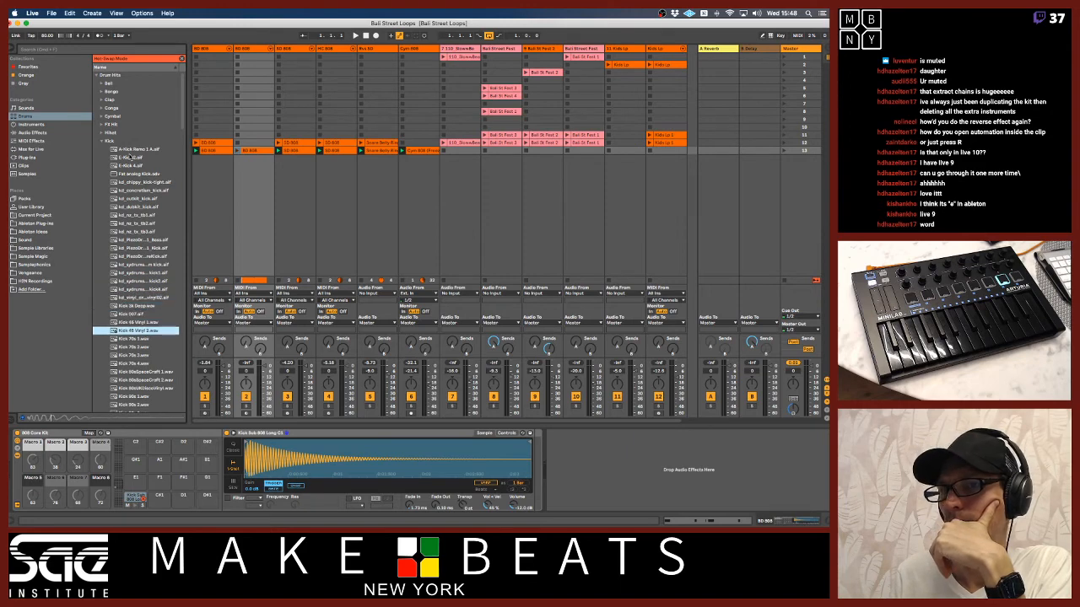
key(Down)
key(Down)
key(Down)
key(Down)
key(Down)
key(Down)
key(Down)
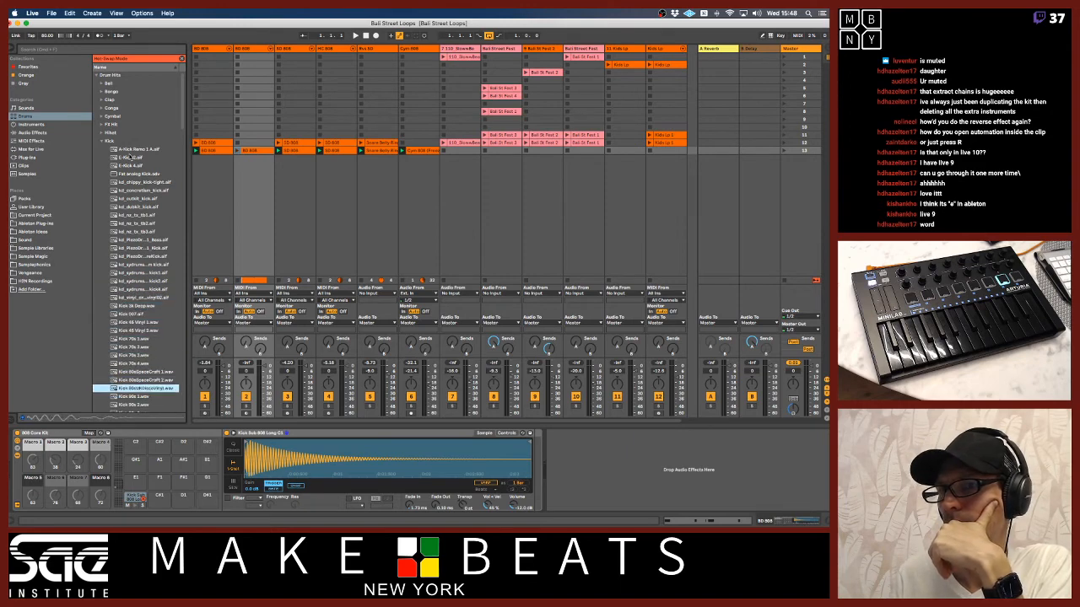
- Compare the neighbouring Kick 90s samples and load Kick 90s 3 onto the duplicated track's kick pad
key(Up)
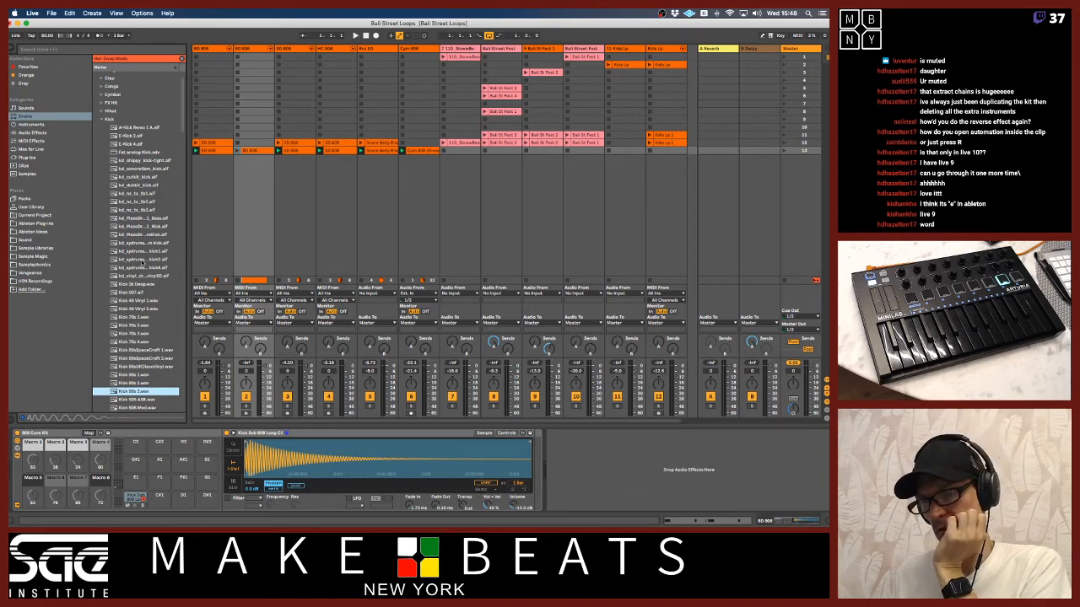
key(Up)
key(Down)
key(Up)
key(Up)
key(Down)
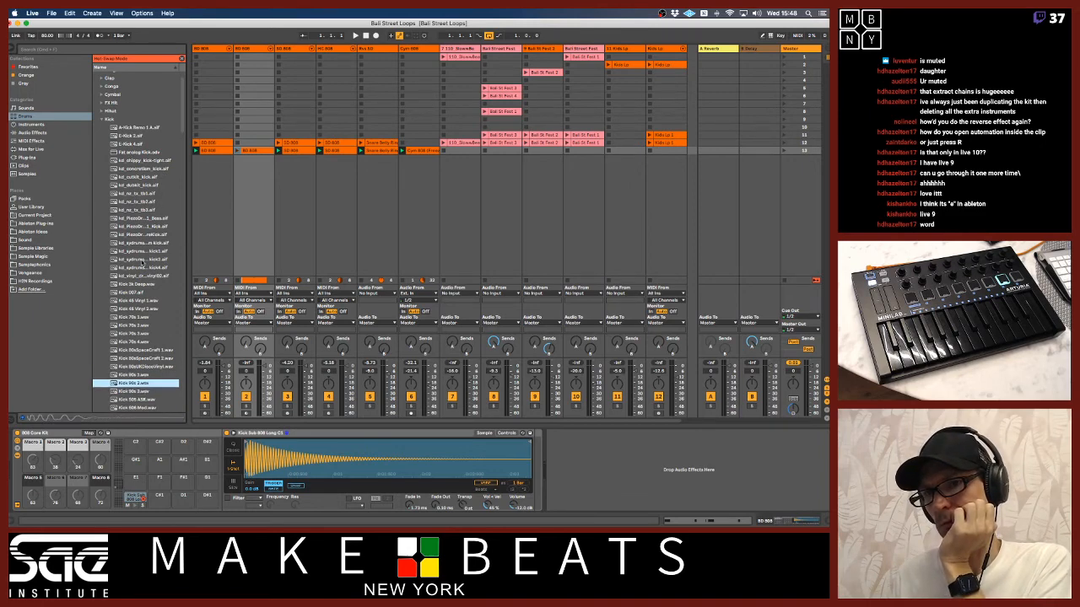
key(Down)
key(Up)
key(Down)
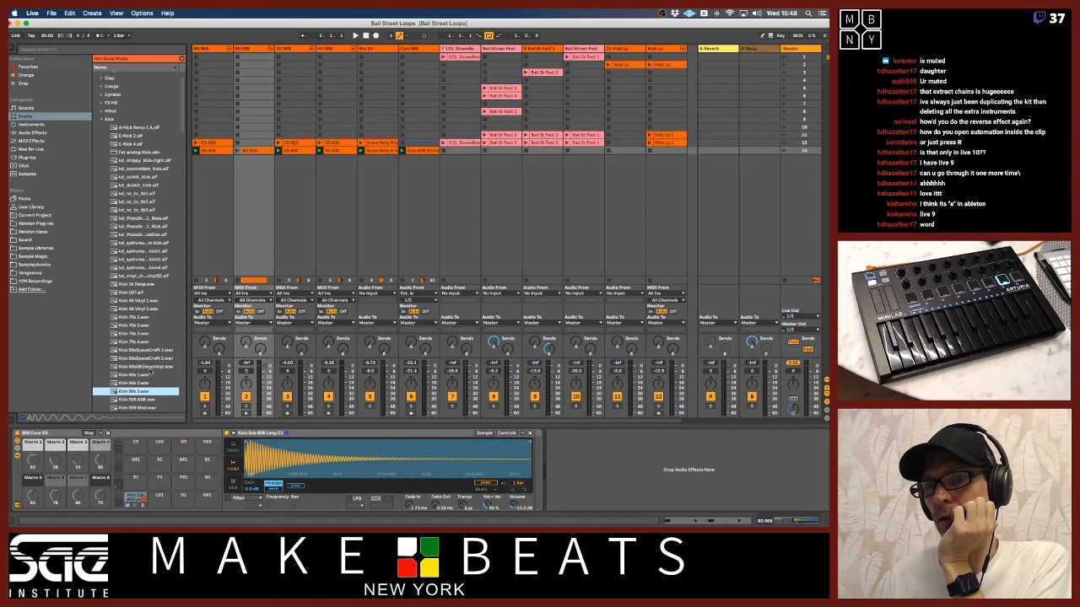
key(Return)
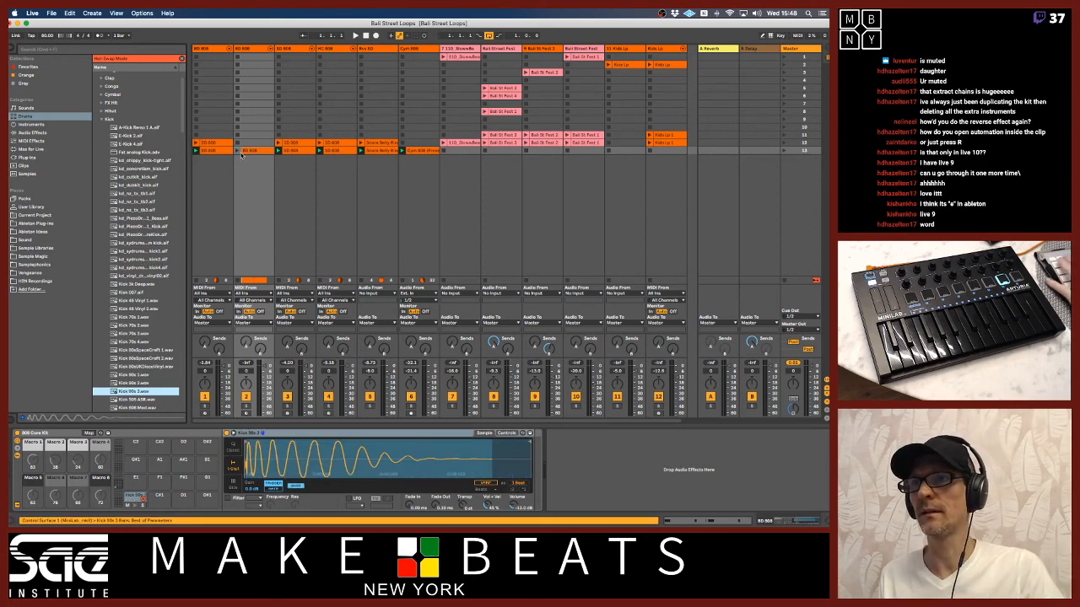
- Play the scene and lower the duplicated kick track's volume to about -17.5 dB
key(space)
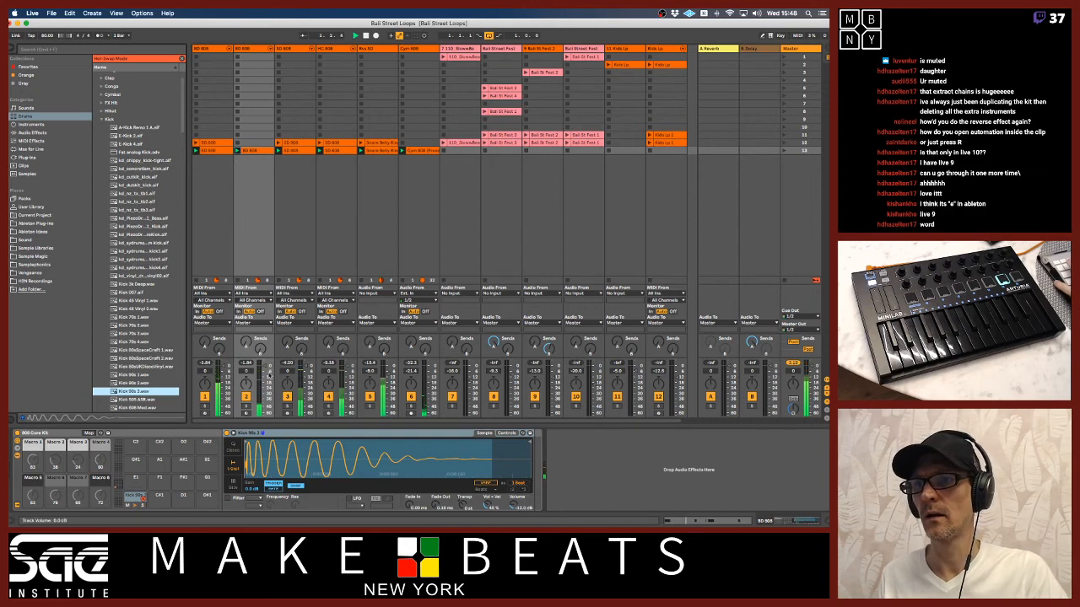
drag(263, 367, 266, 384)
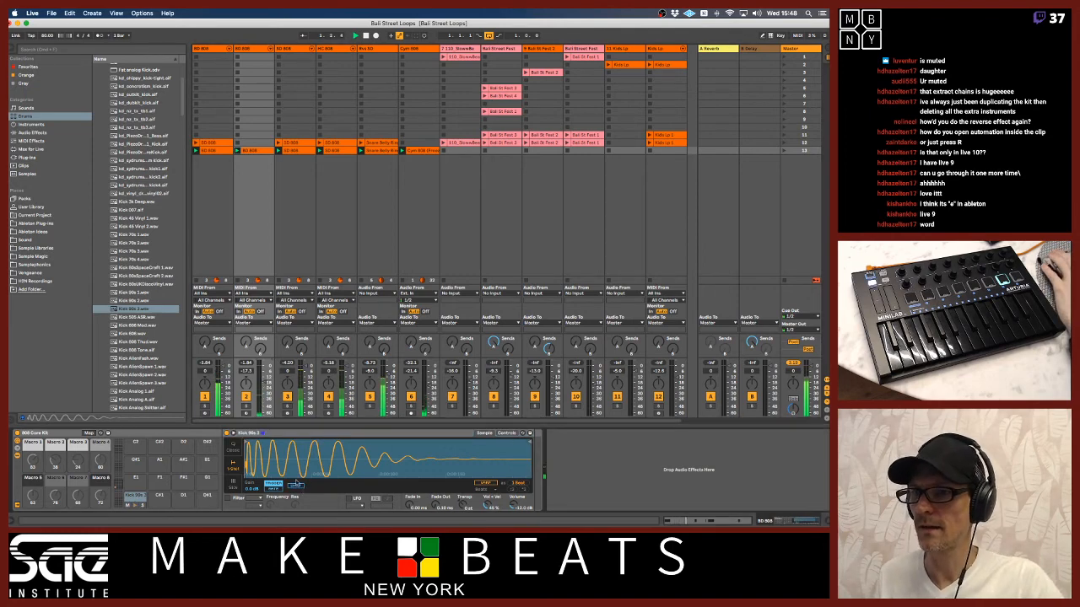
- Stop playback, group the two BD 808 kick tracks and rename the group to BD Grp
key(space)
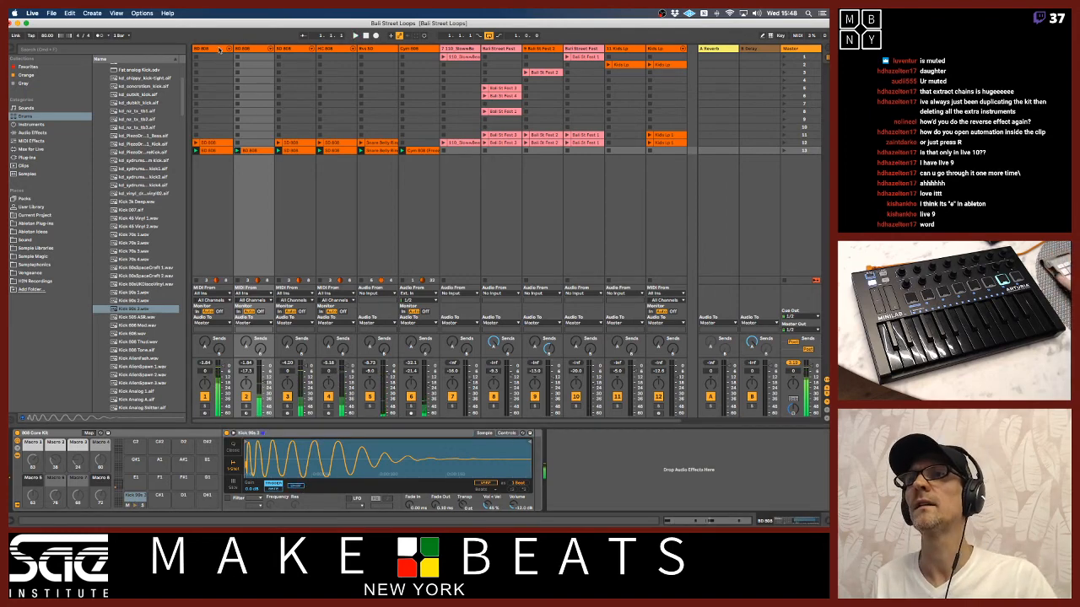
click(210, 49)
shift+click(246, 49)
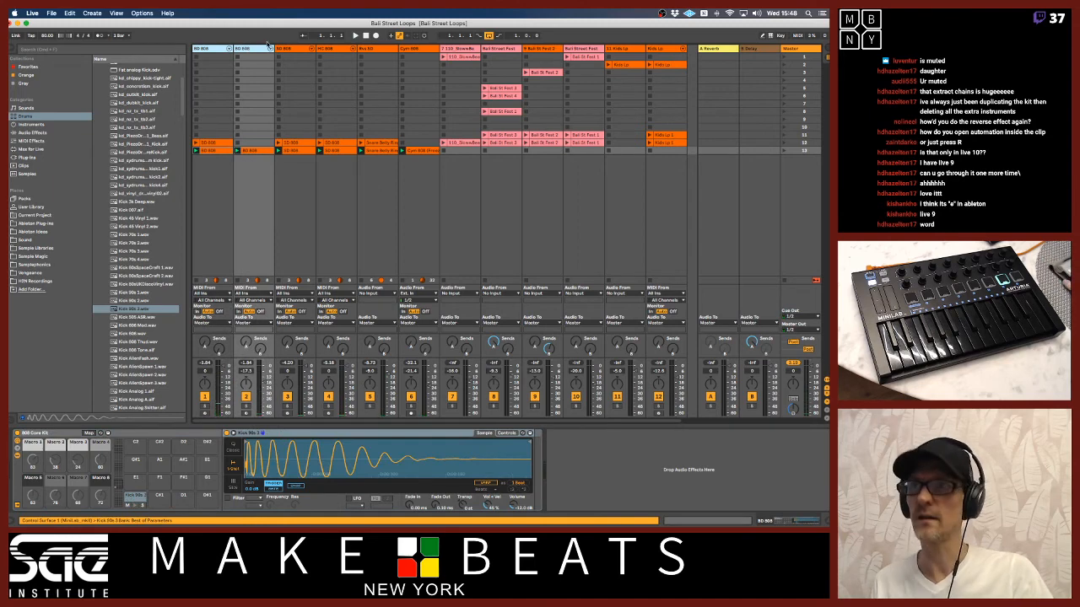
click(267, 47)
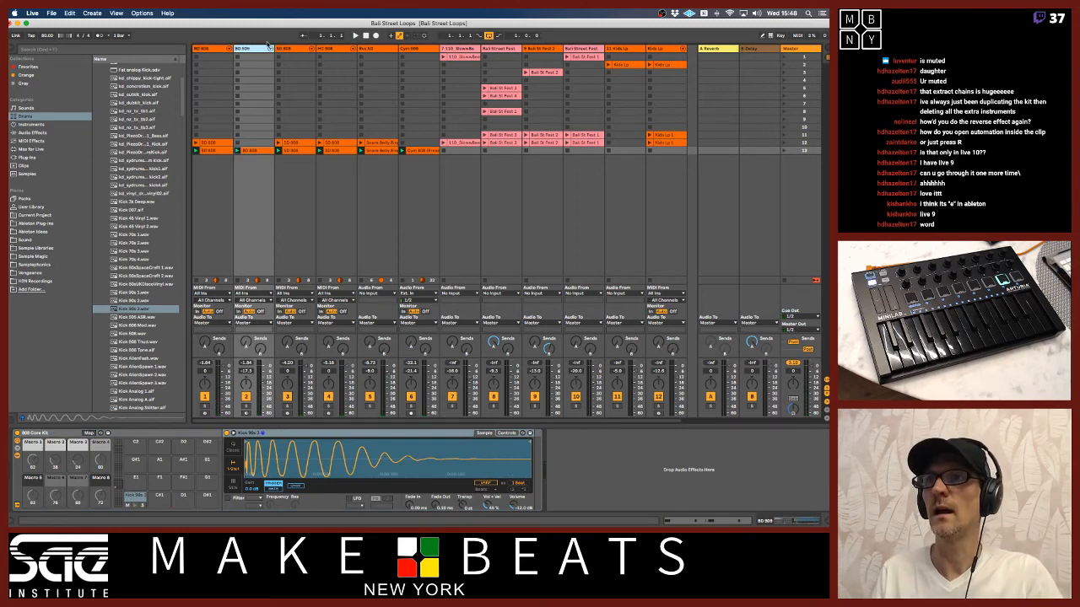
click(220, 50)
key(super+g)
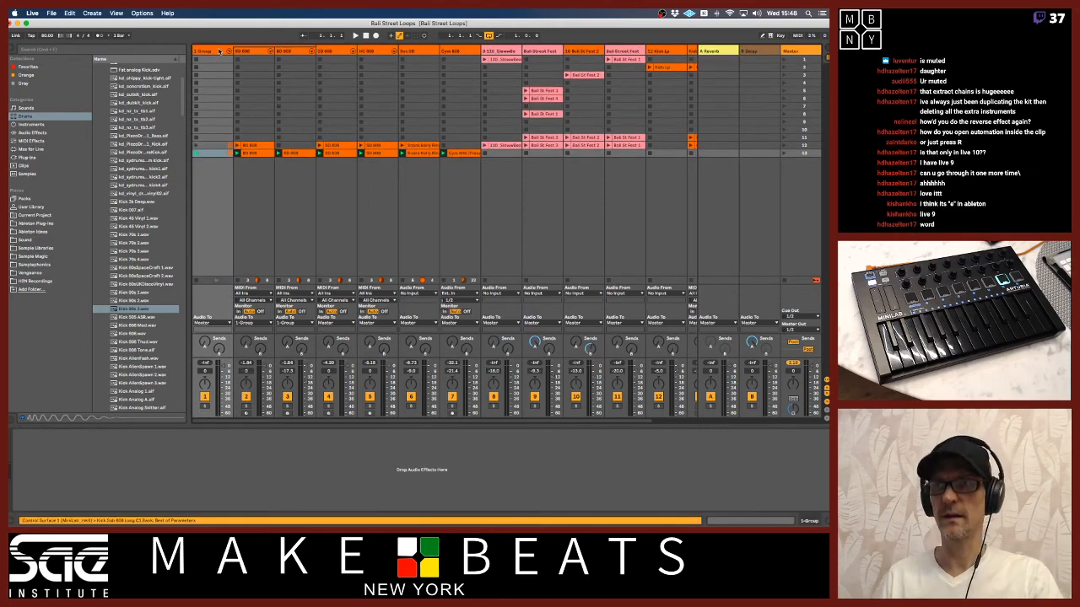
click(214, 52)
key(super+r)
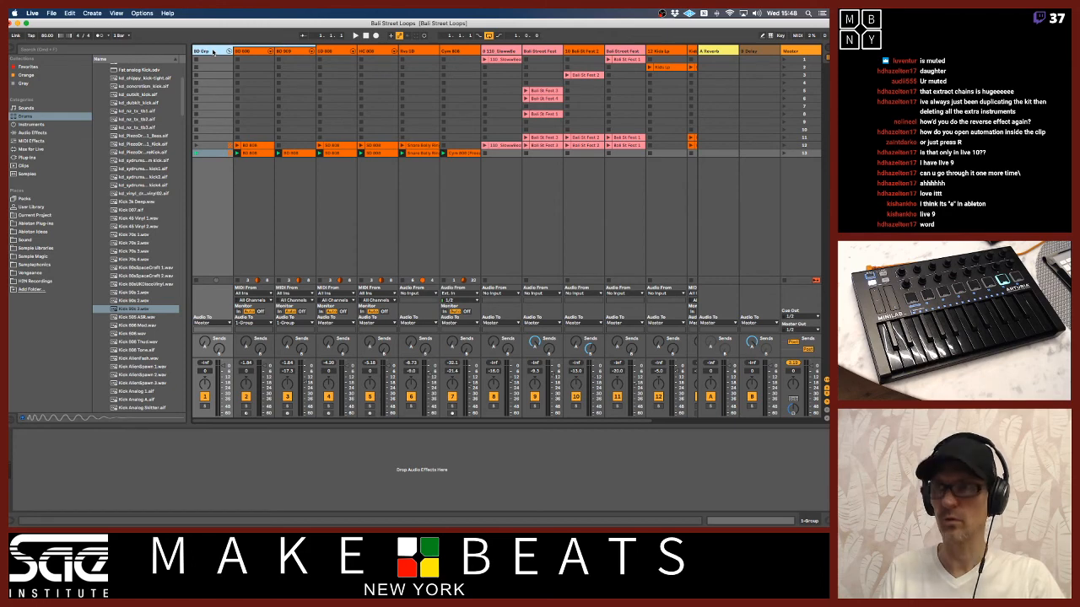
key(Return)
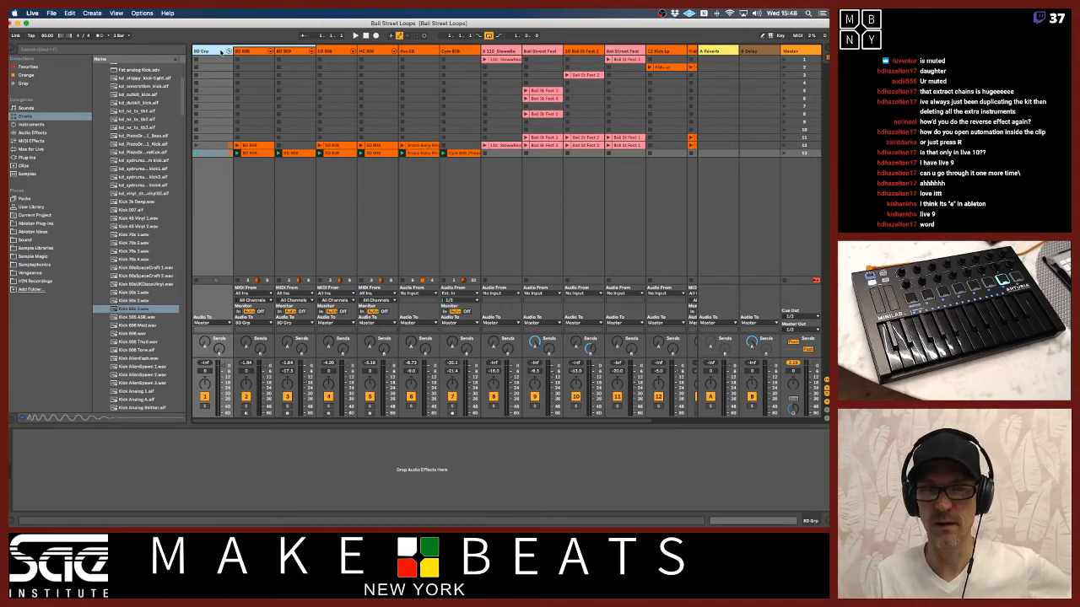
- Try an EQ Eight on the BD Grp track during playback and delete the device again
key(super+f)
text(eq eight)
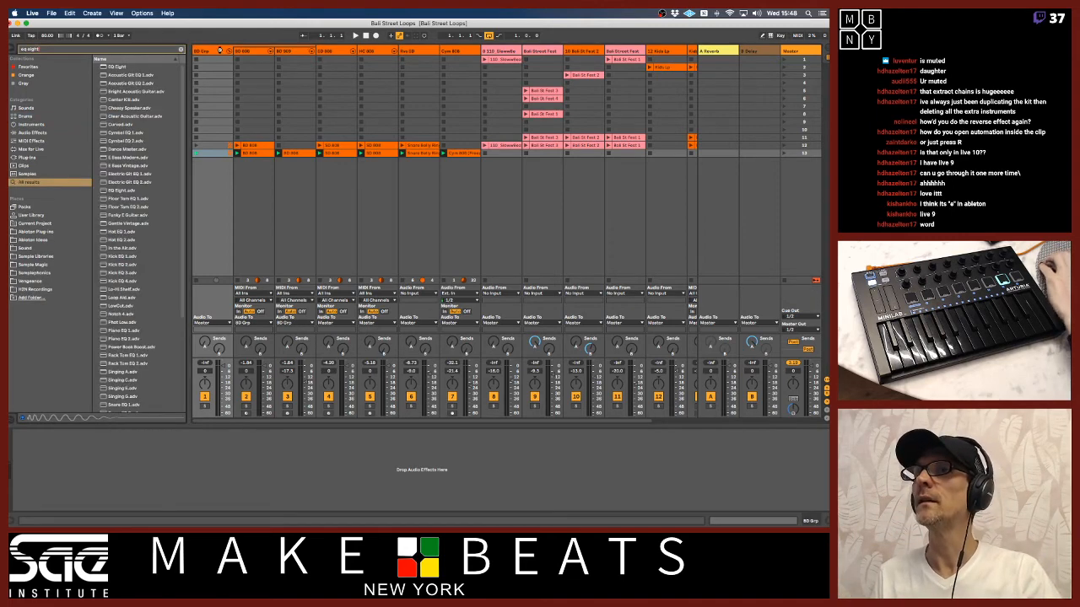
key(Return)
click(180, 50)
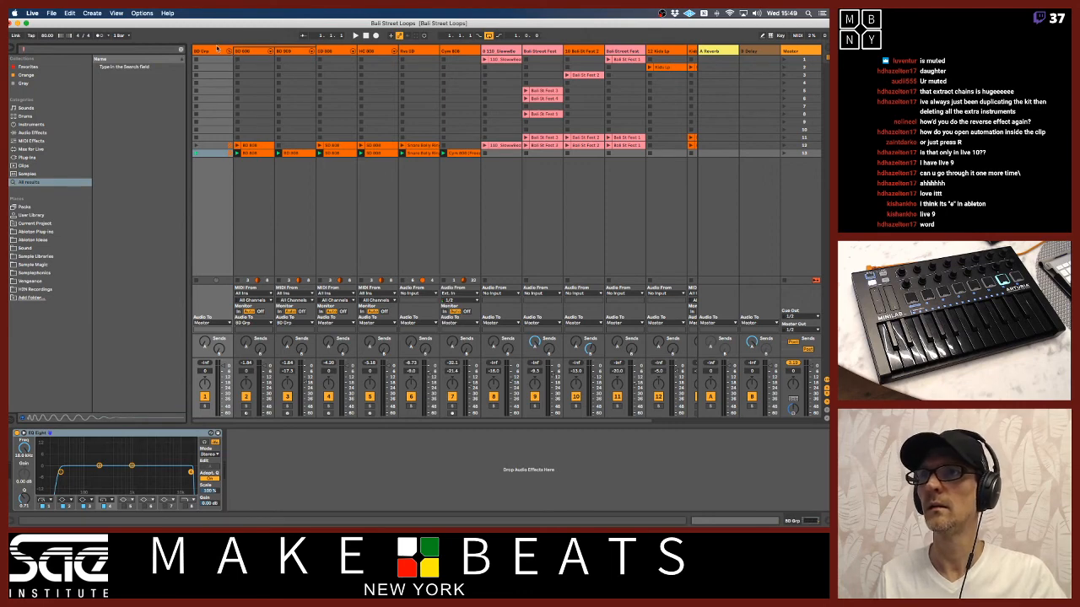
click(213, 51)
key(space)
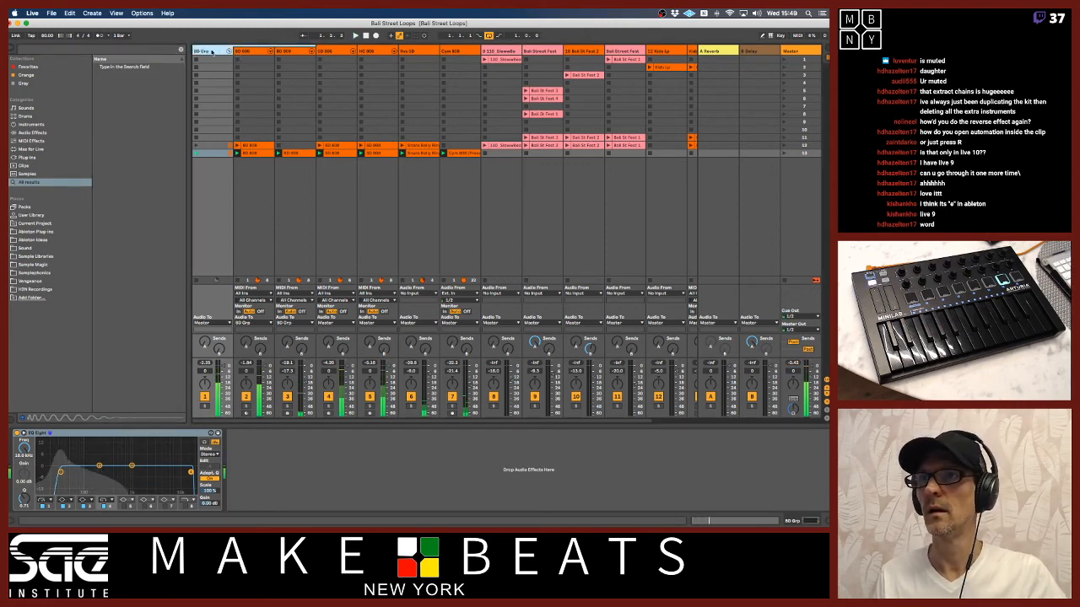
key(space)
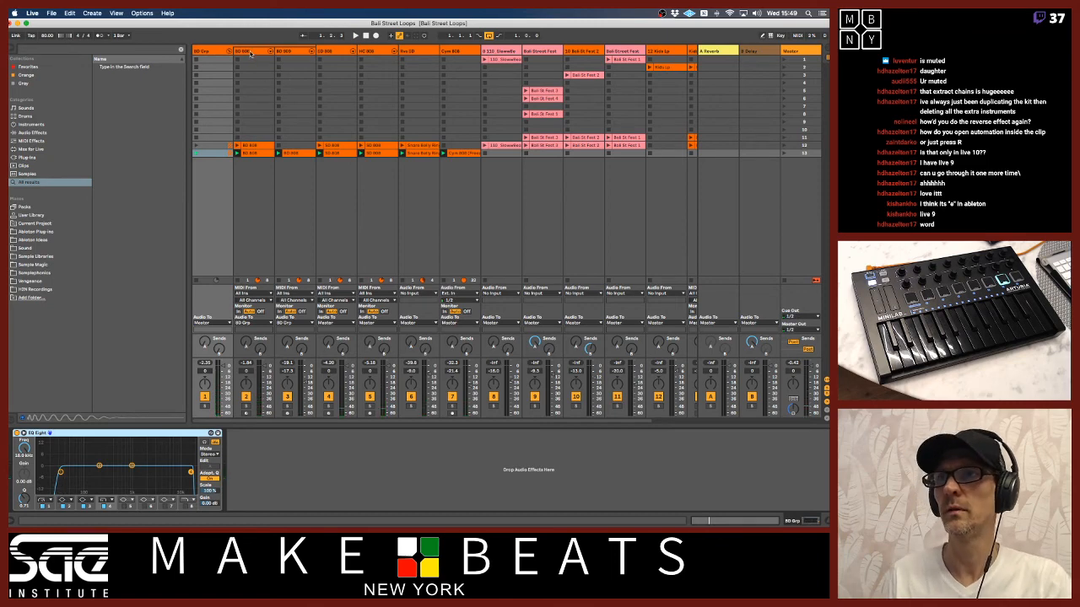
click(219, 54)
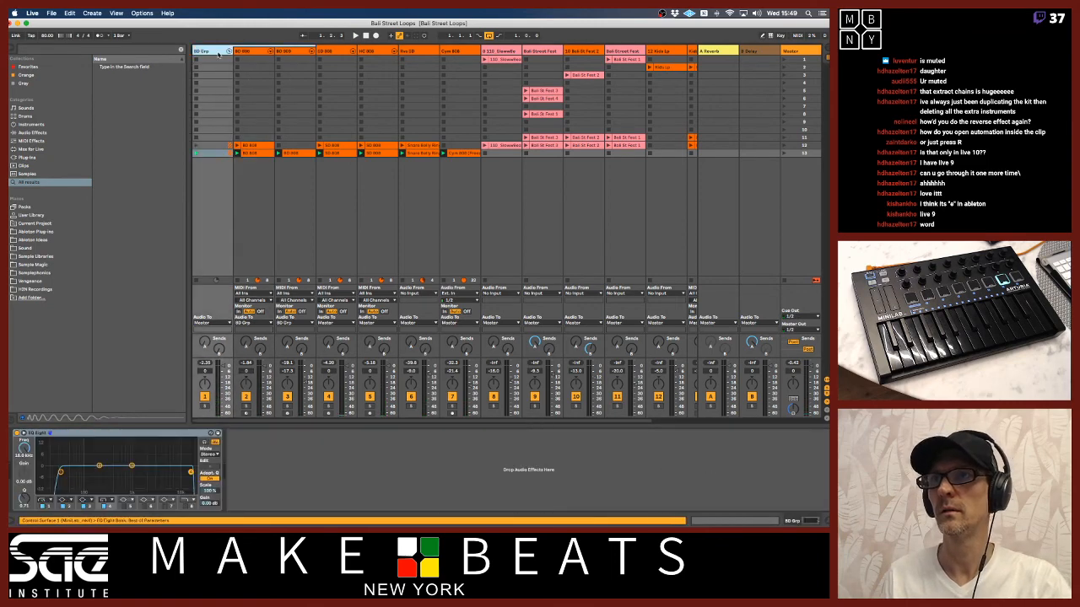
click(83, 433)
key(Delete)
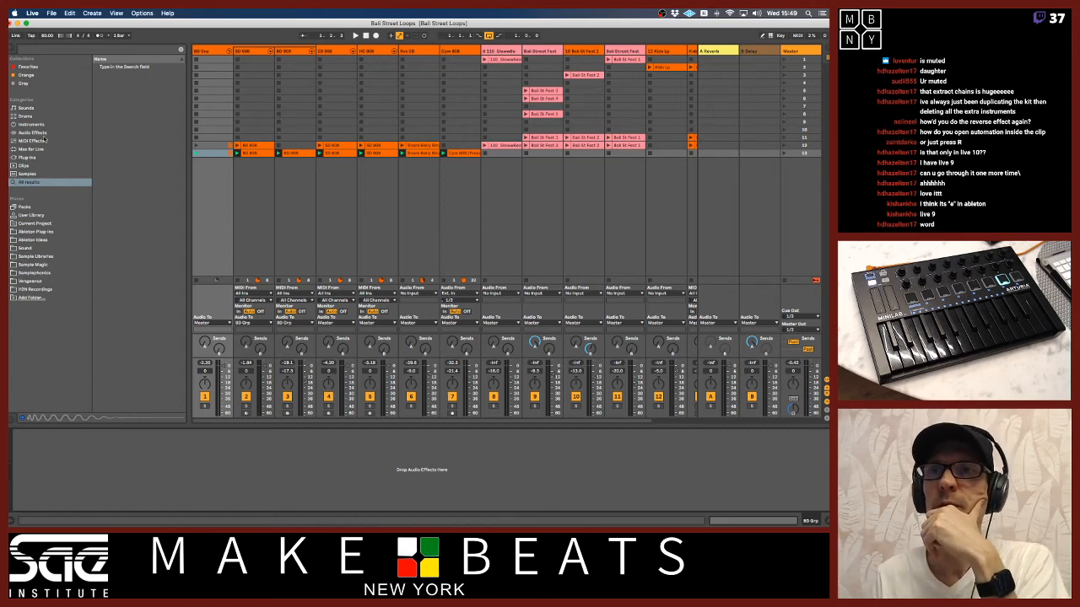
- Add a Glue Compressor to the BD Grp track and, during playback, lower its threshold and set the makeup gain to about 3.7 dB
key(super+f)
text(glue compressor)
key(Return)
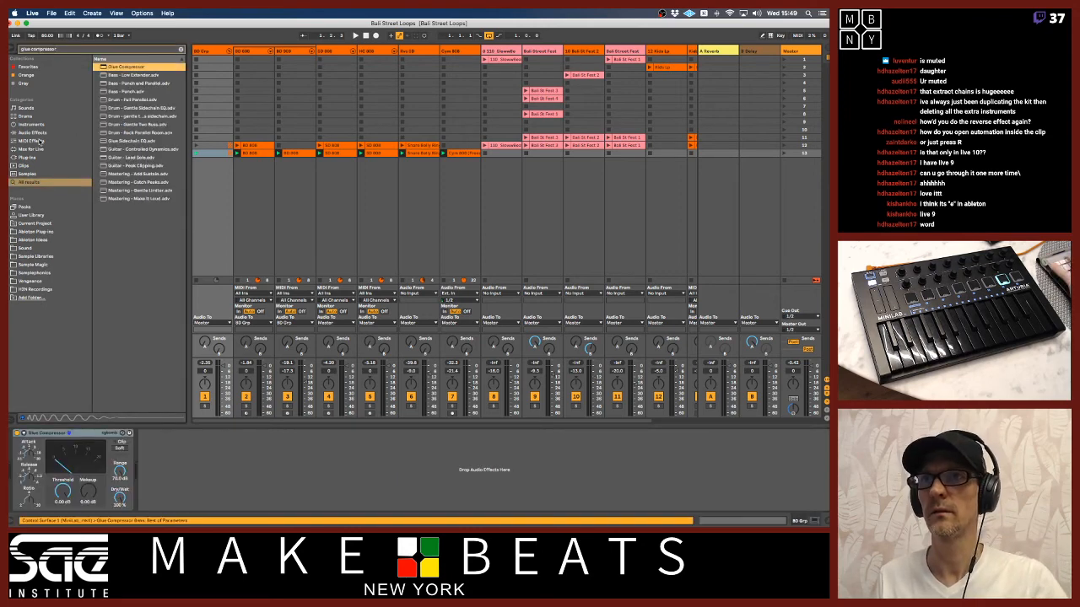
key(space)
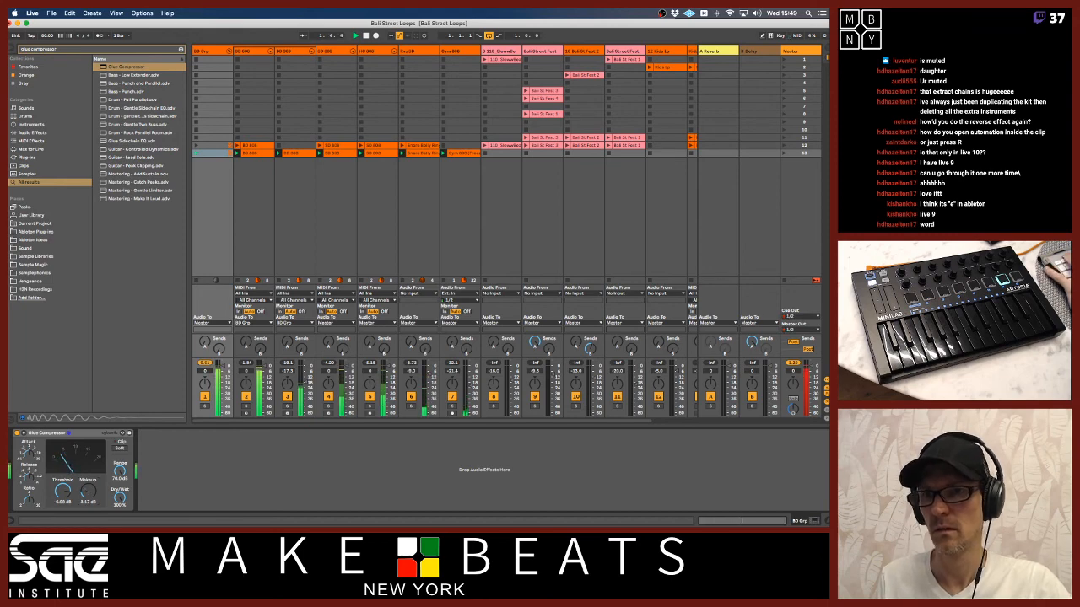
drag(86, 491, 86, 495)
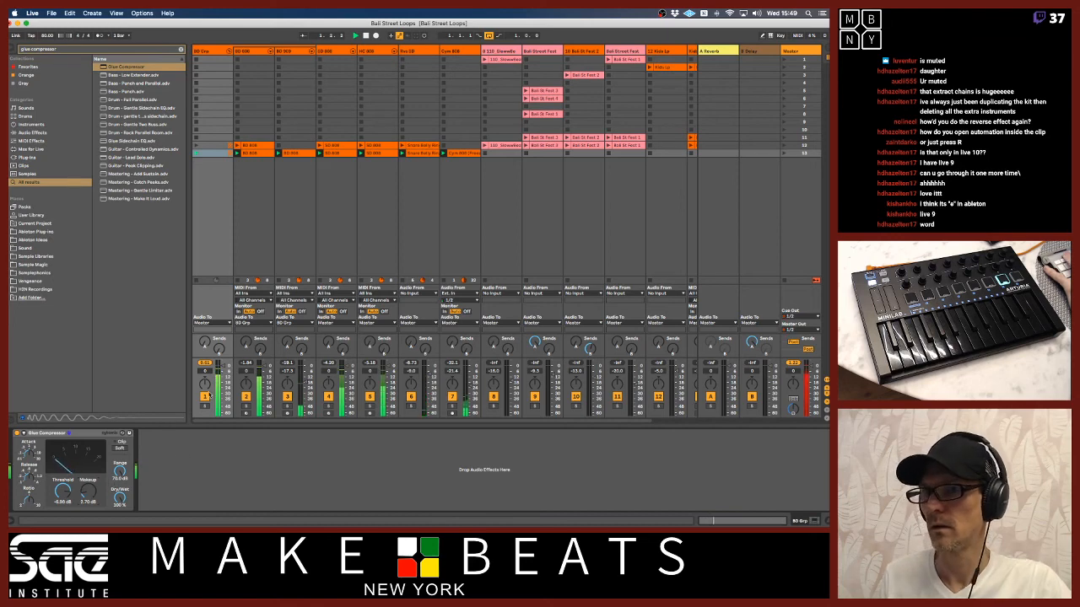
- Lower the BD Grp volume to -5.0 dB and fold the group
drag(224, 369, 219, 371)
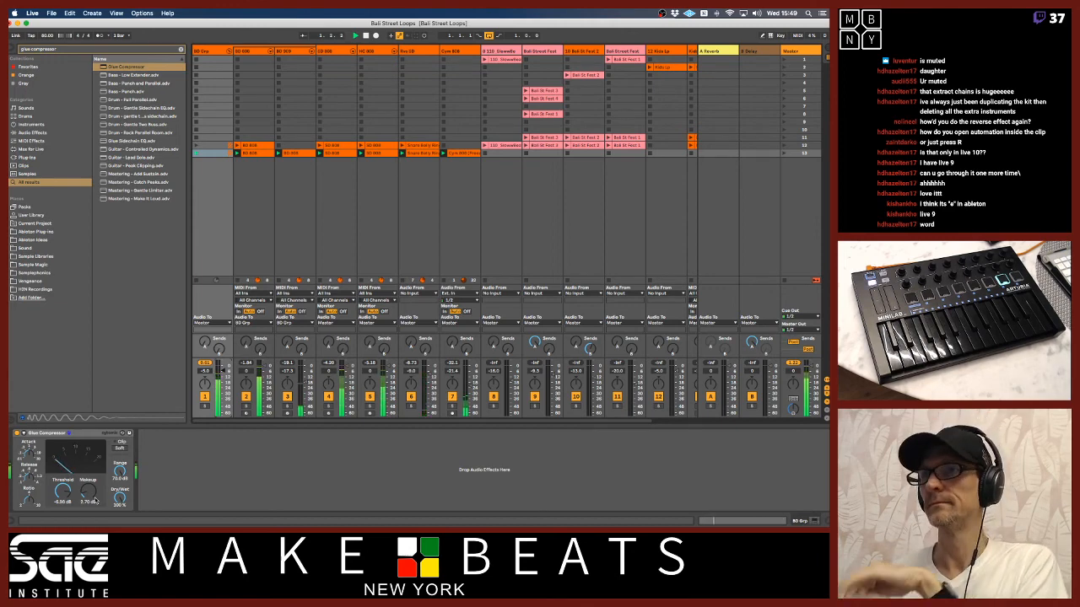
click(228, 53)
click(180, 49)
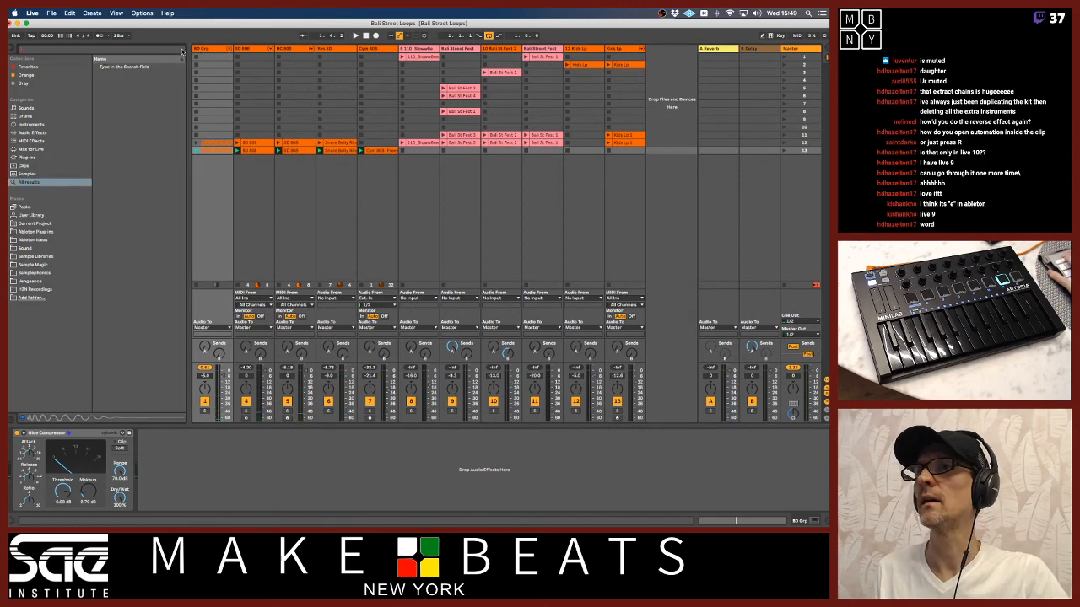
- Duplicate the SD 808 snare track and delete both clips from the duplicate
click(278, 49)
click(246, 49)
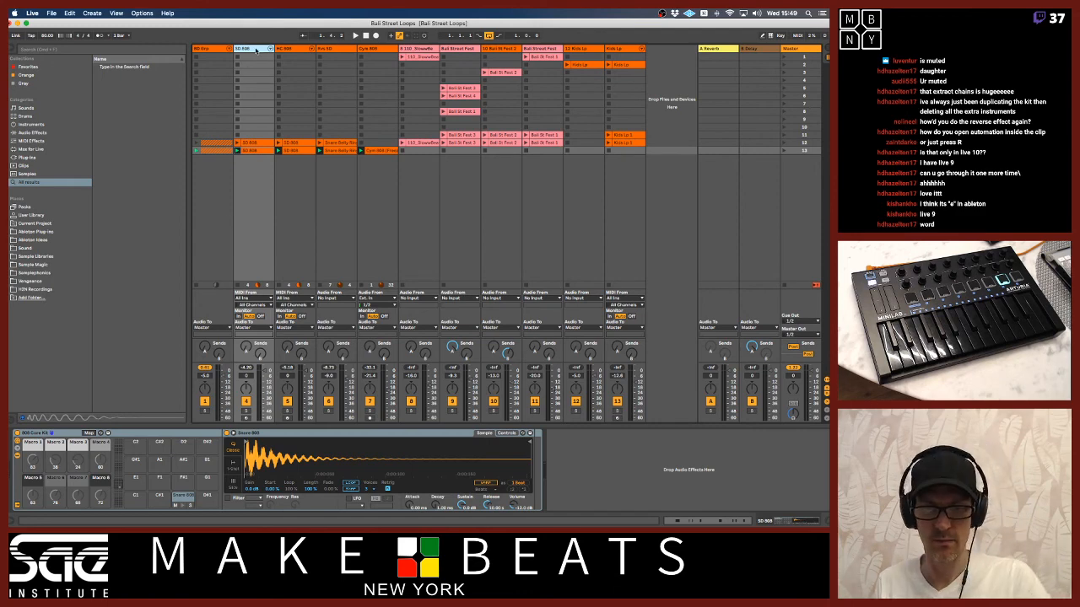
key(super+d)
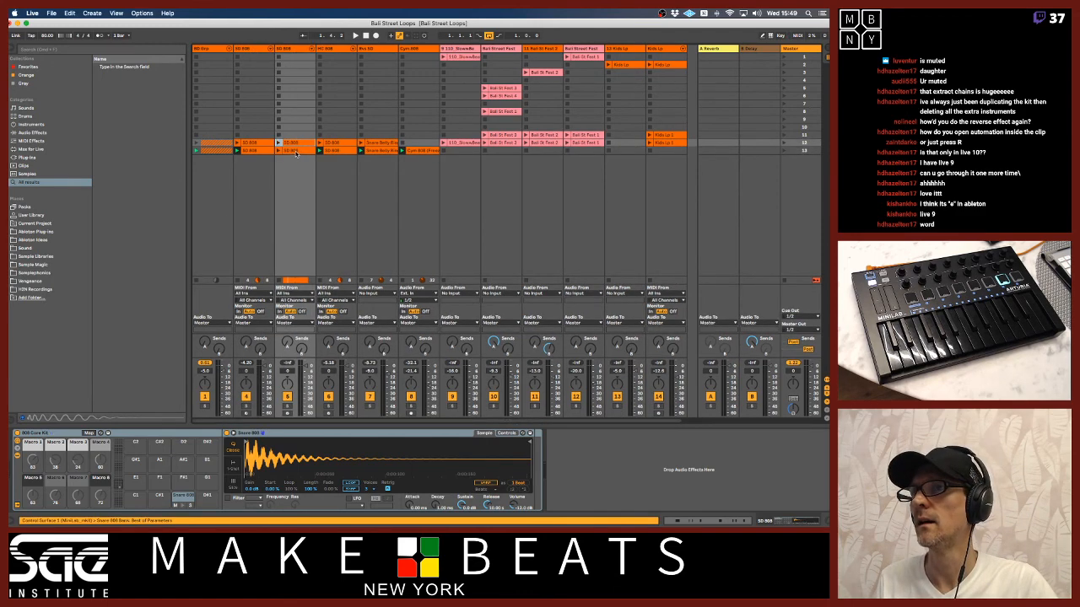
key(Delete)
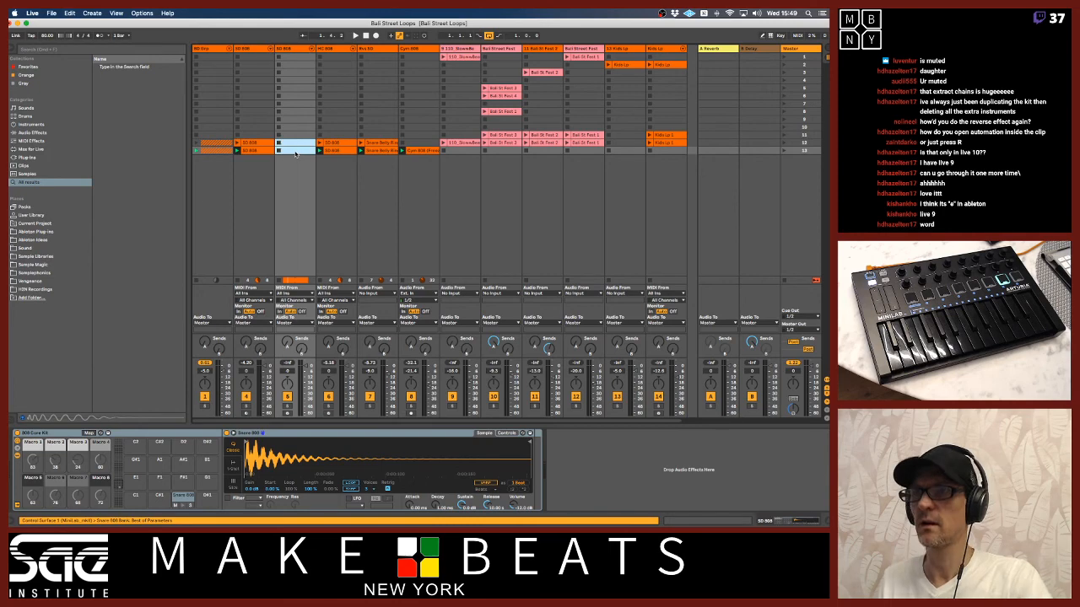
click(34, 239)
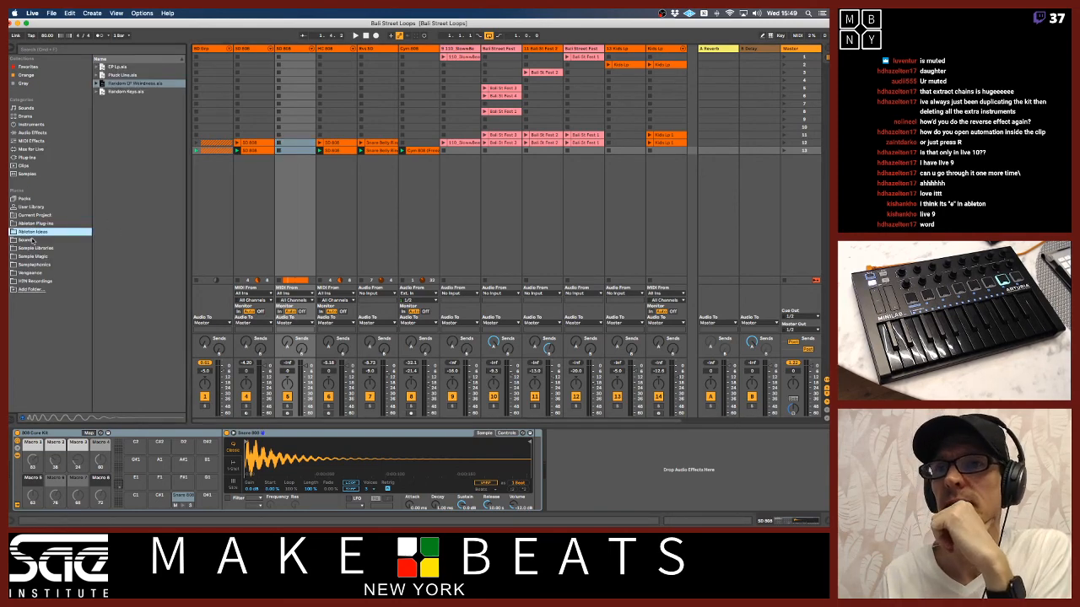
click(32, 224)
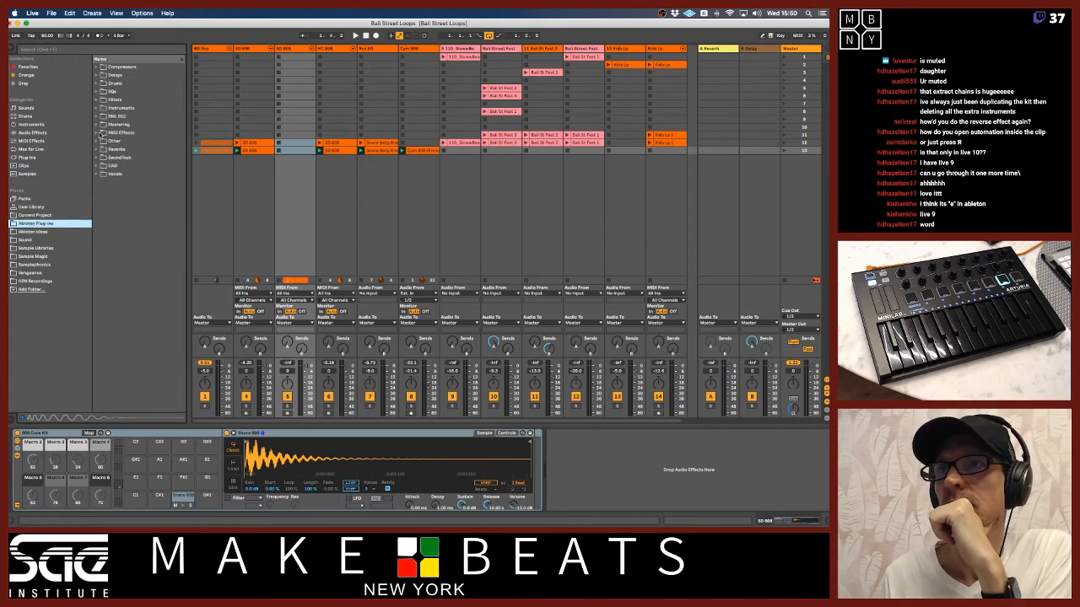
click(297, 49)
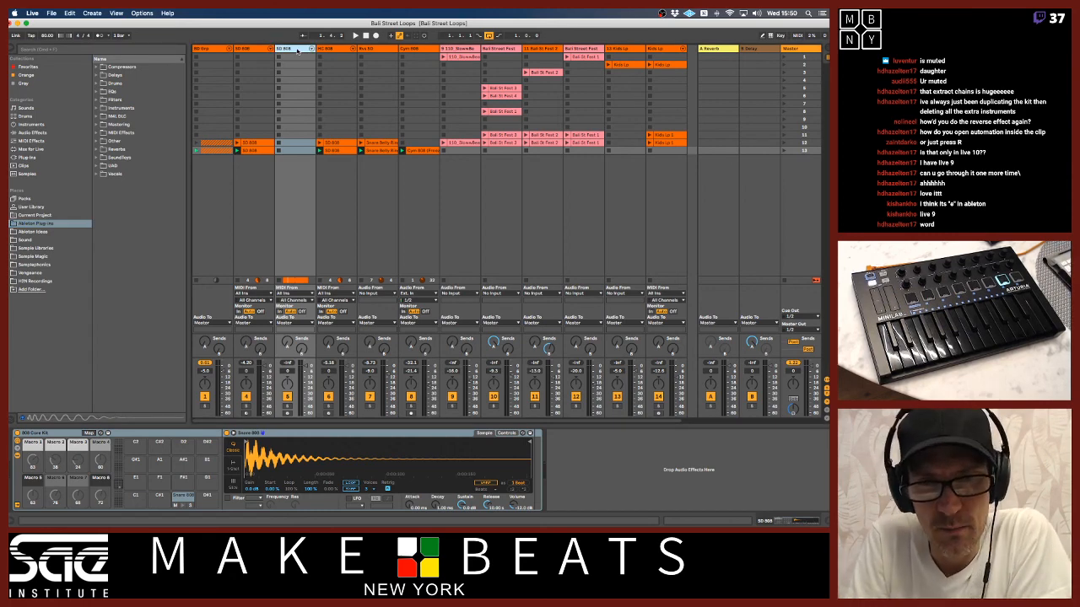
- Switch to TextEdit, write the note "Talk about loading full folders of drums into Drum Rack", move it aside and return to Live
key(super+Tab)
key(super+Tab)
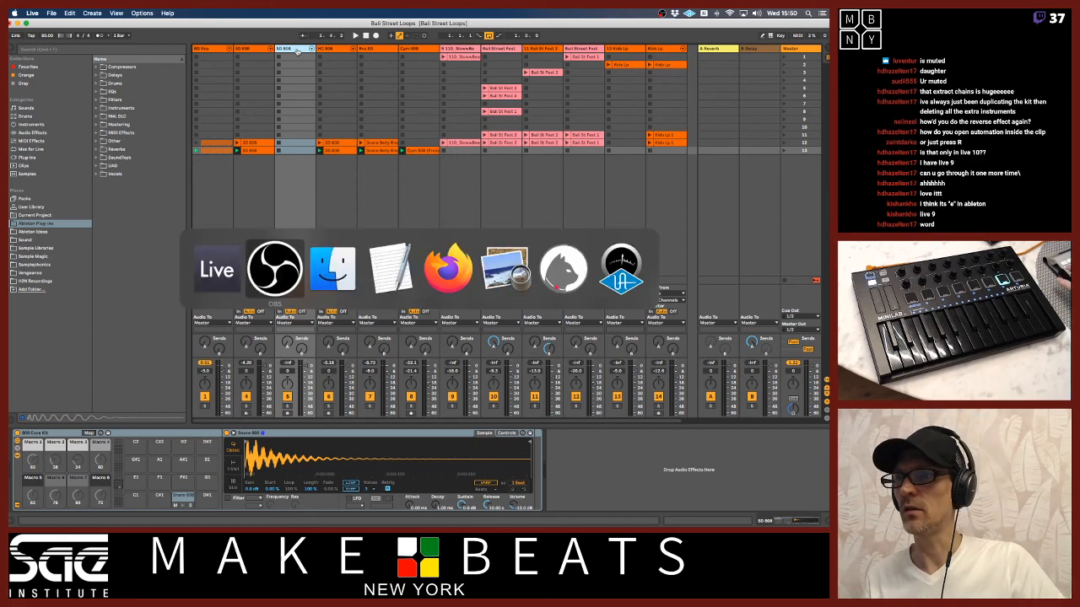
key(super+Tab)
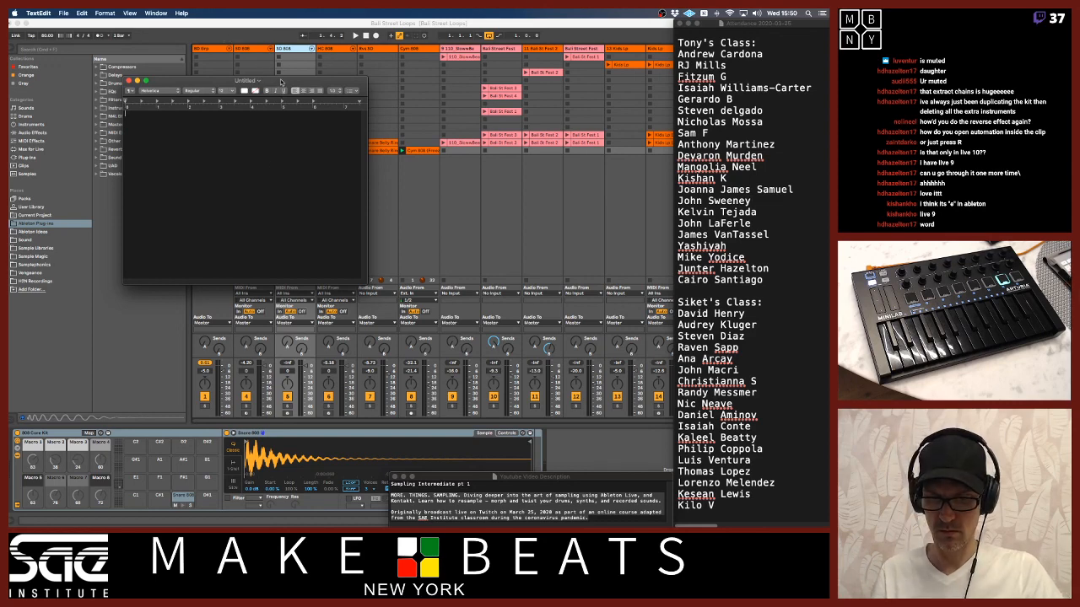
text(Talk about loading sn)
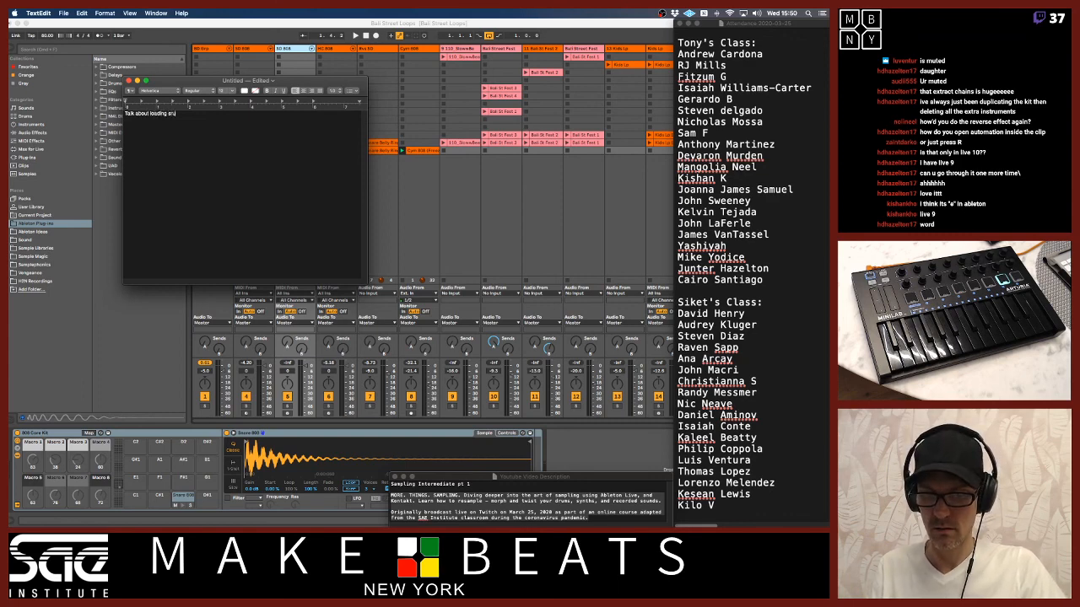
key(BackSpace)
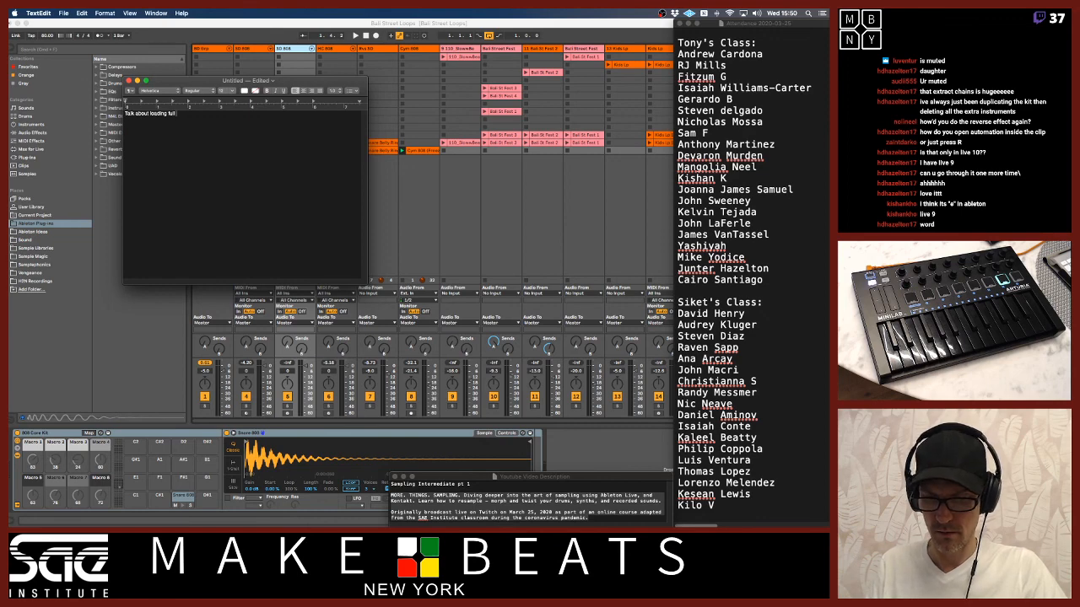
text(of )
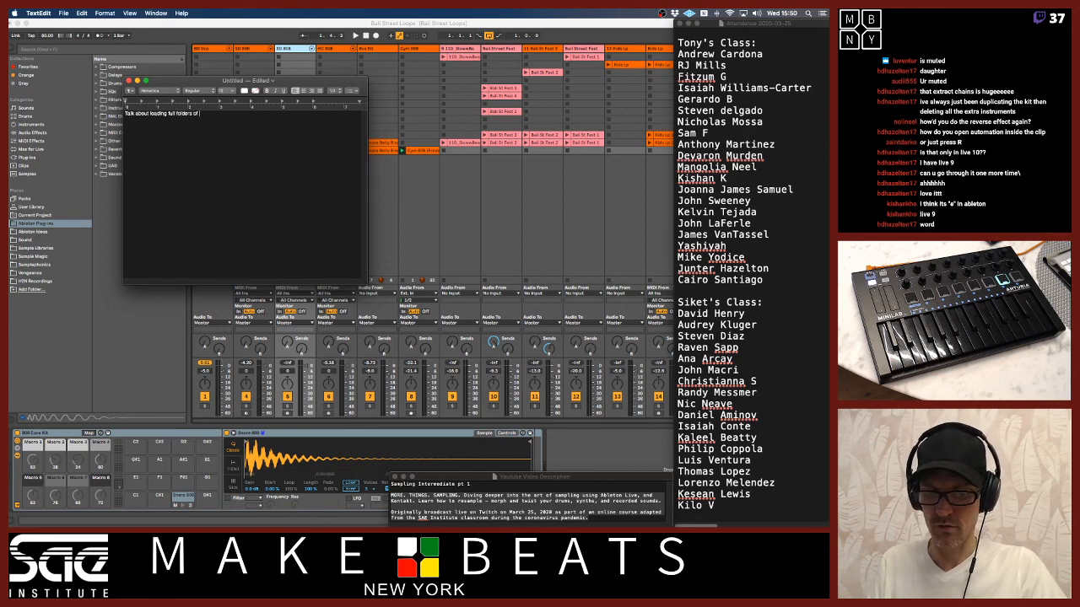
text(drums in)
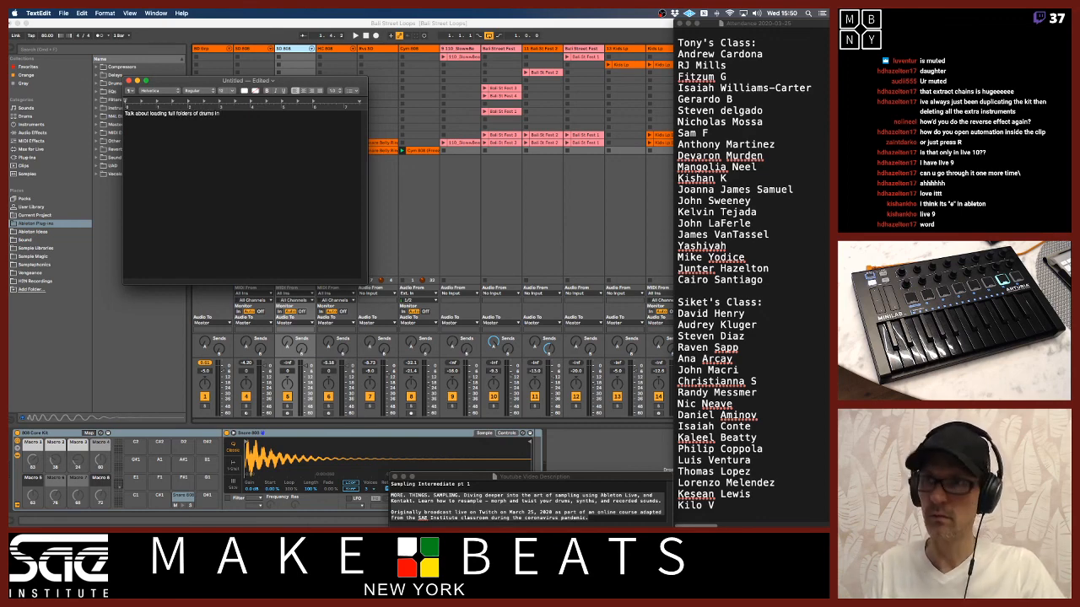
text(to)
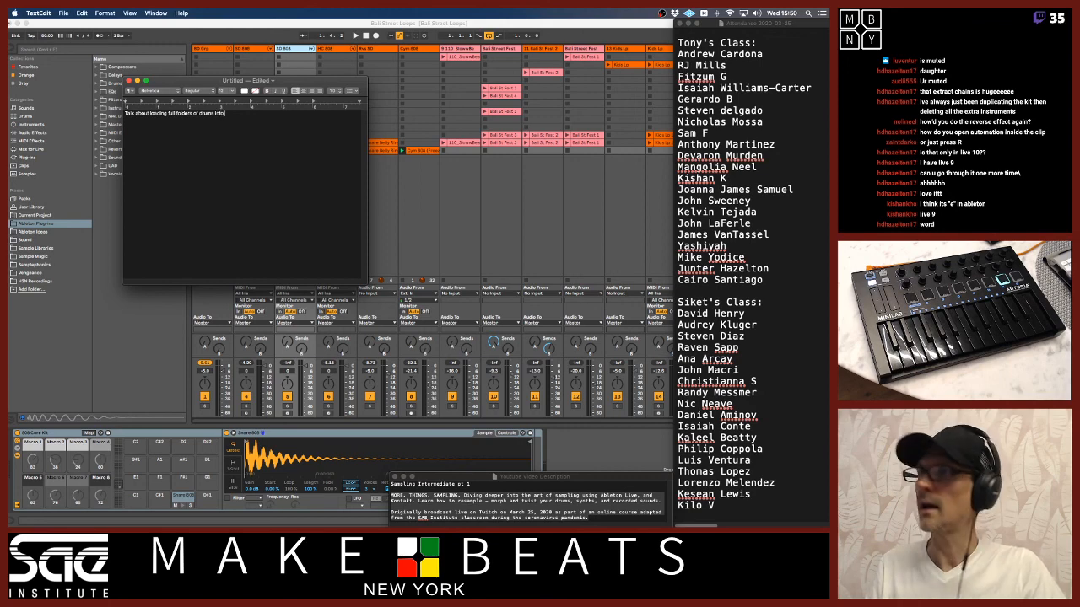
text( Drum Rack)
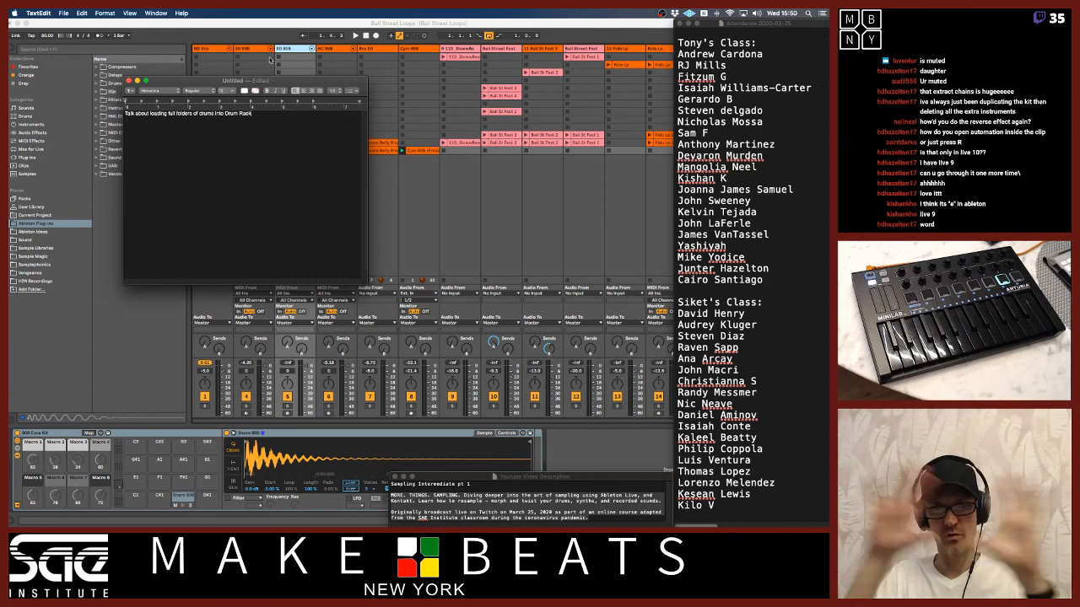
drag(295, 82, 180, 321)
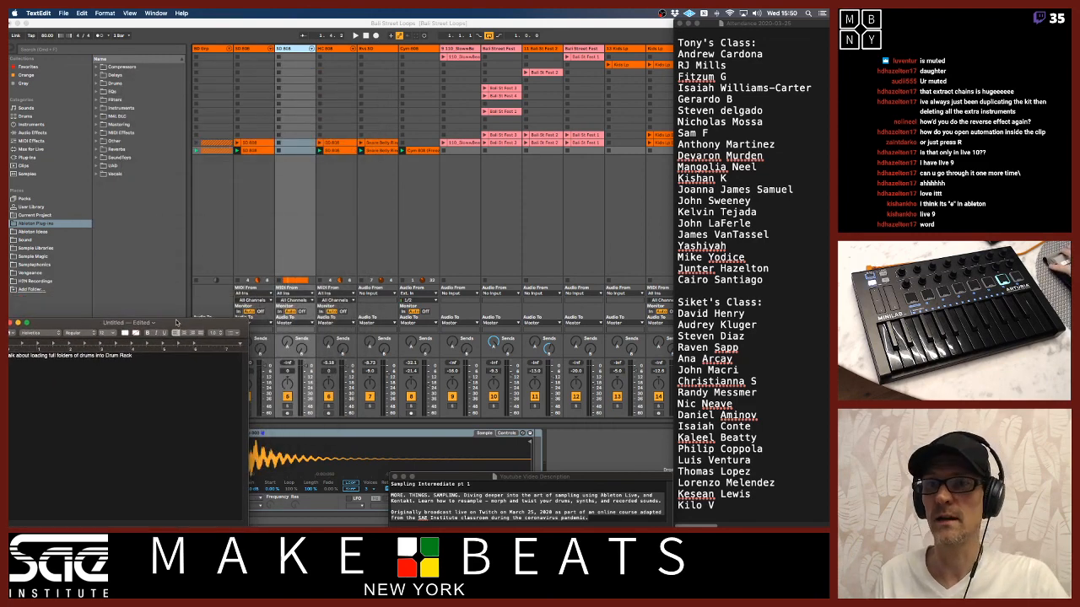
click(185, 294)
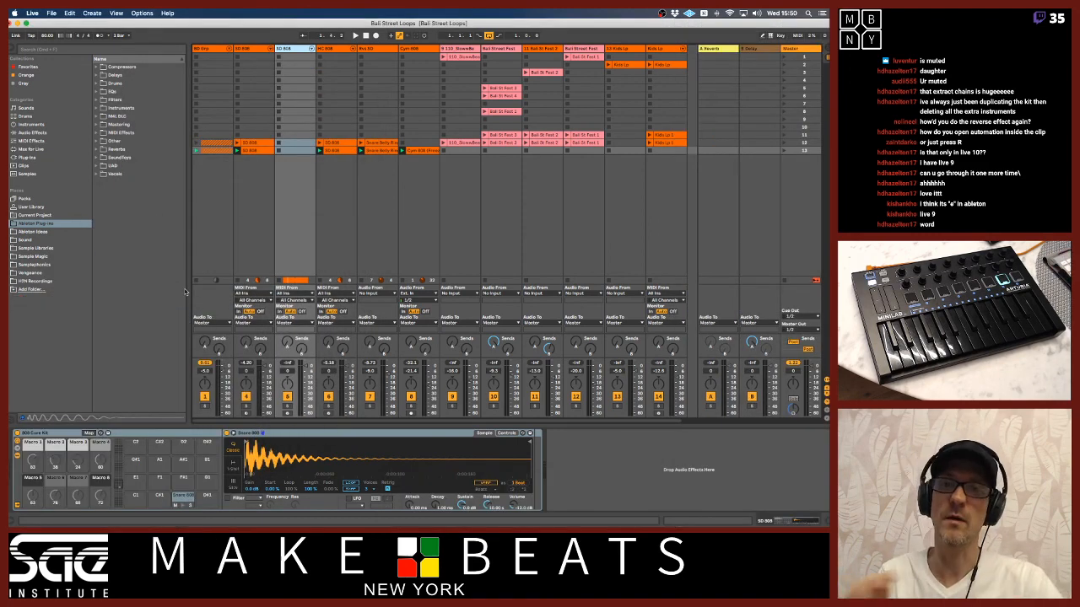